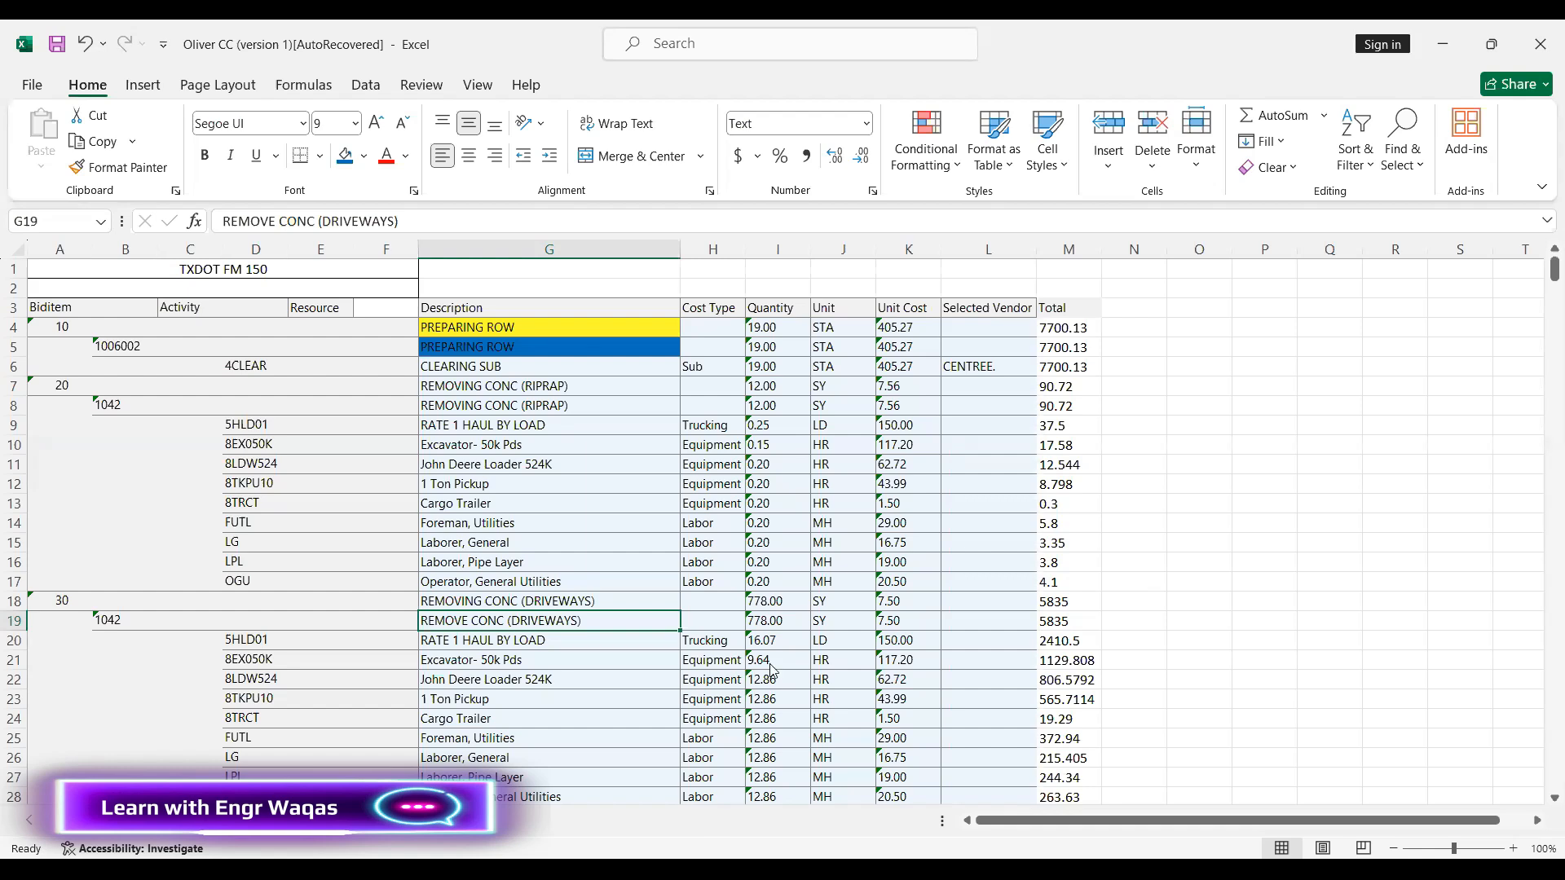
Review the Biditem numbers in column A of the TXDOT FM 150 cost sheet
key("alt+Tab")
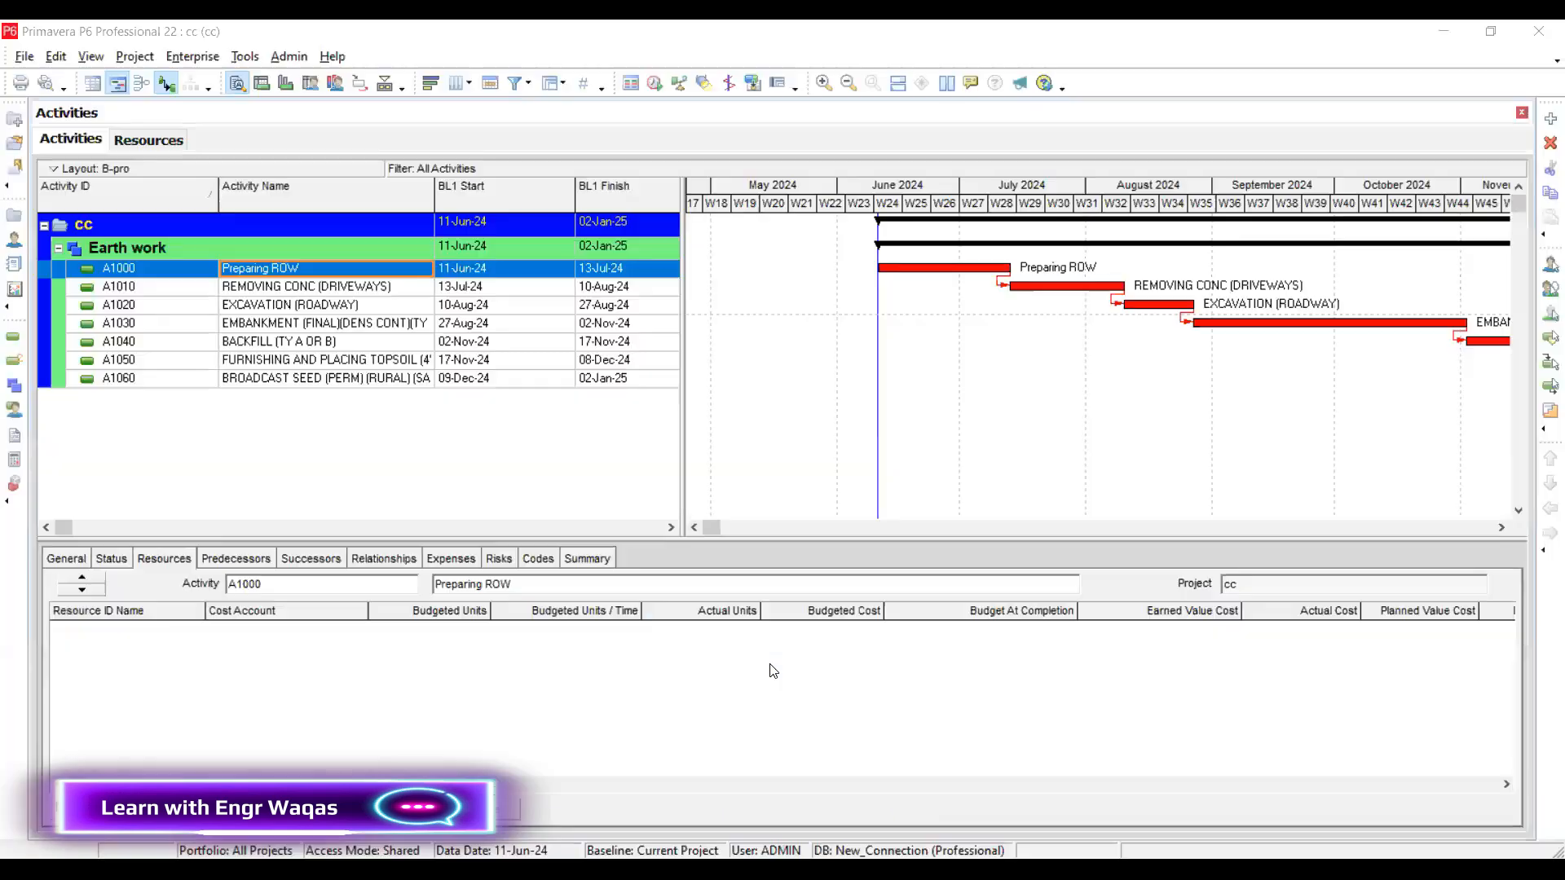
key("alt+Tab")
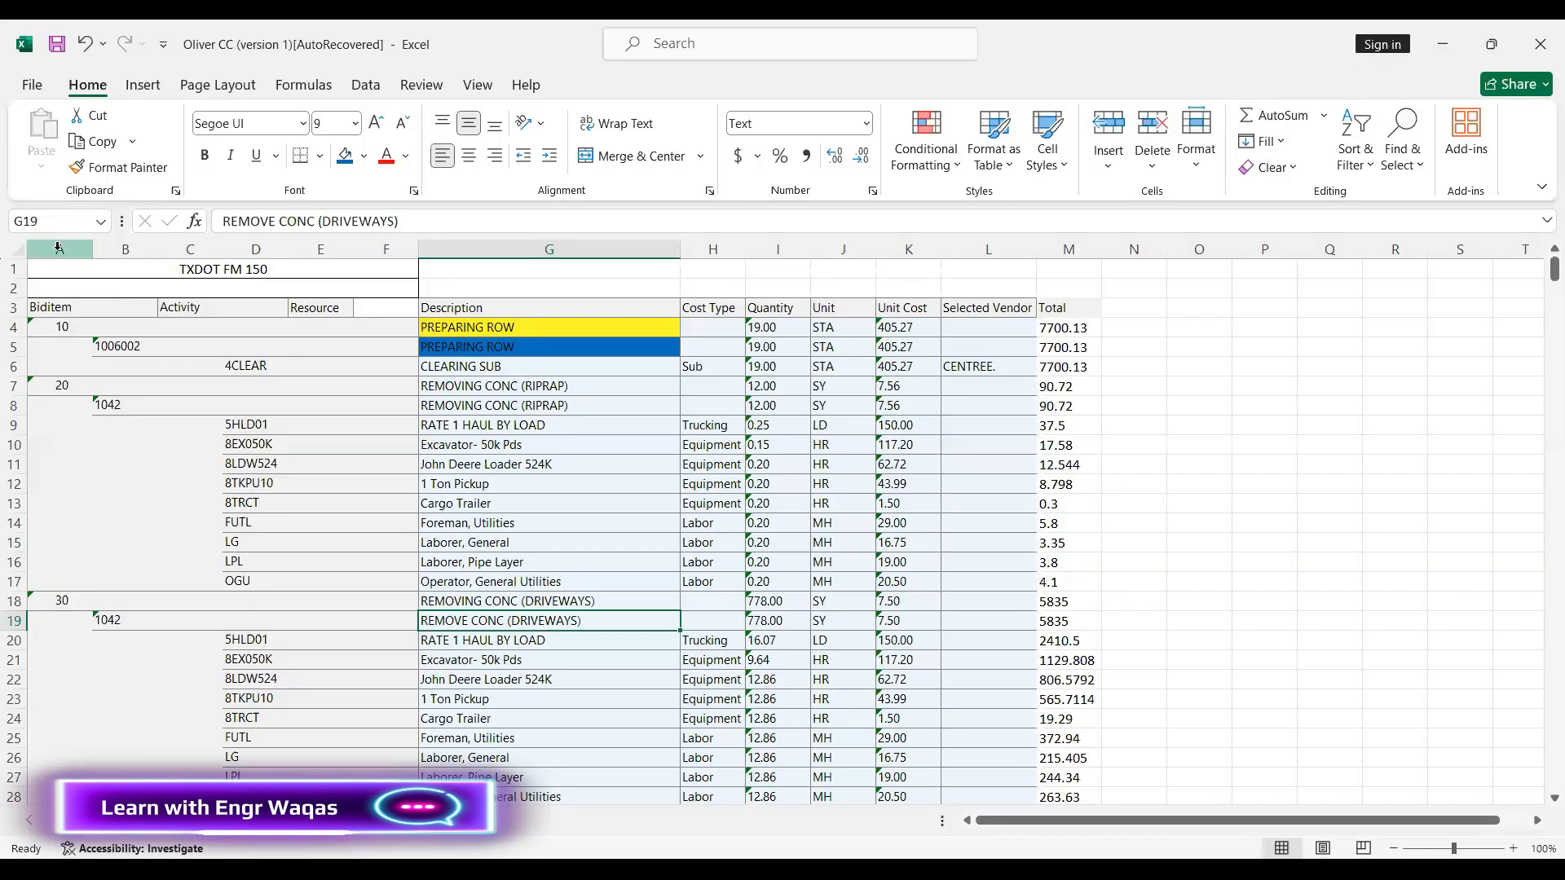
left_click(58, 247)
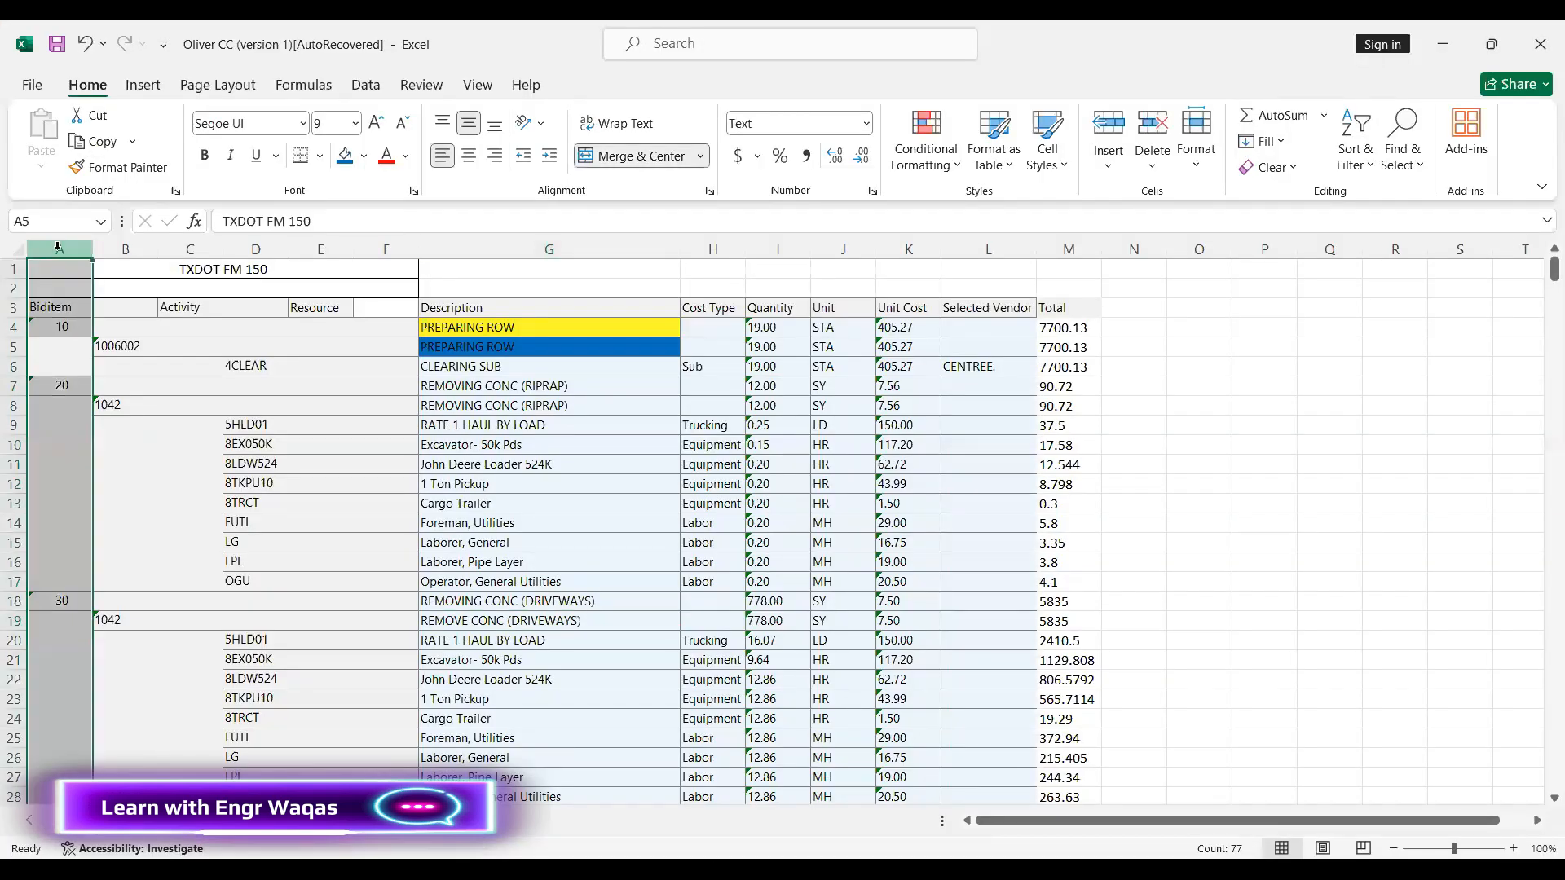
left_click(79, 462)
left_click(61, 329)
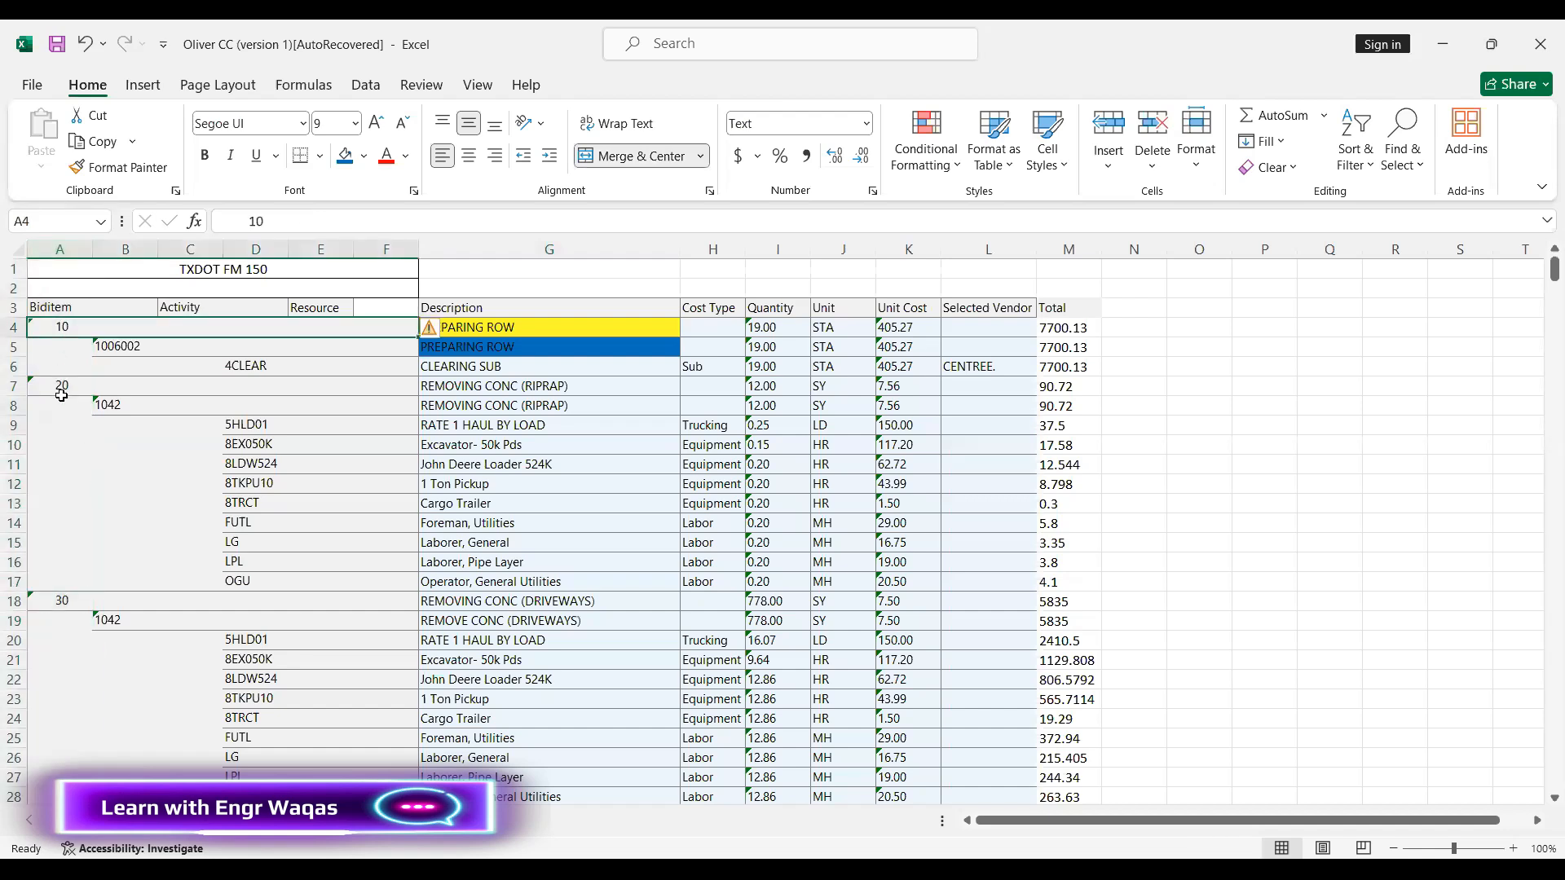
left_click(61, 387)
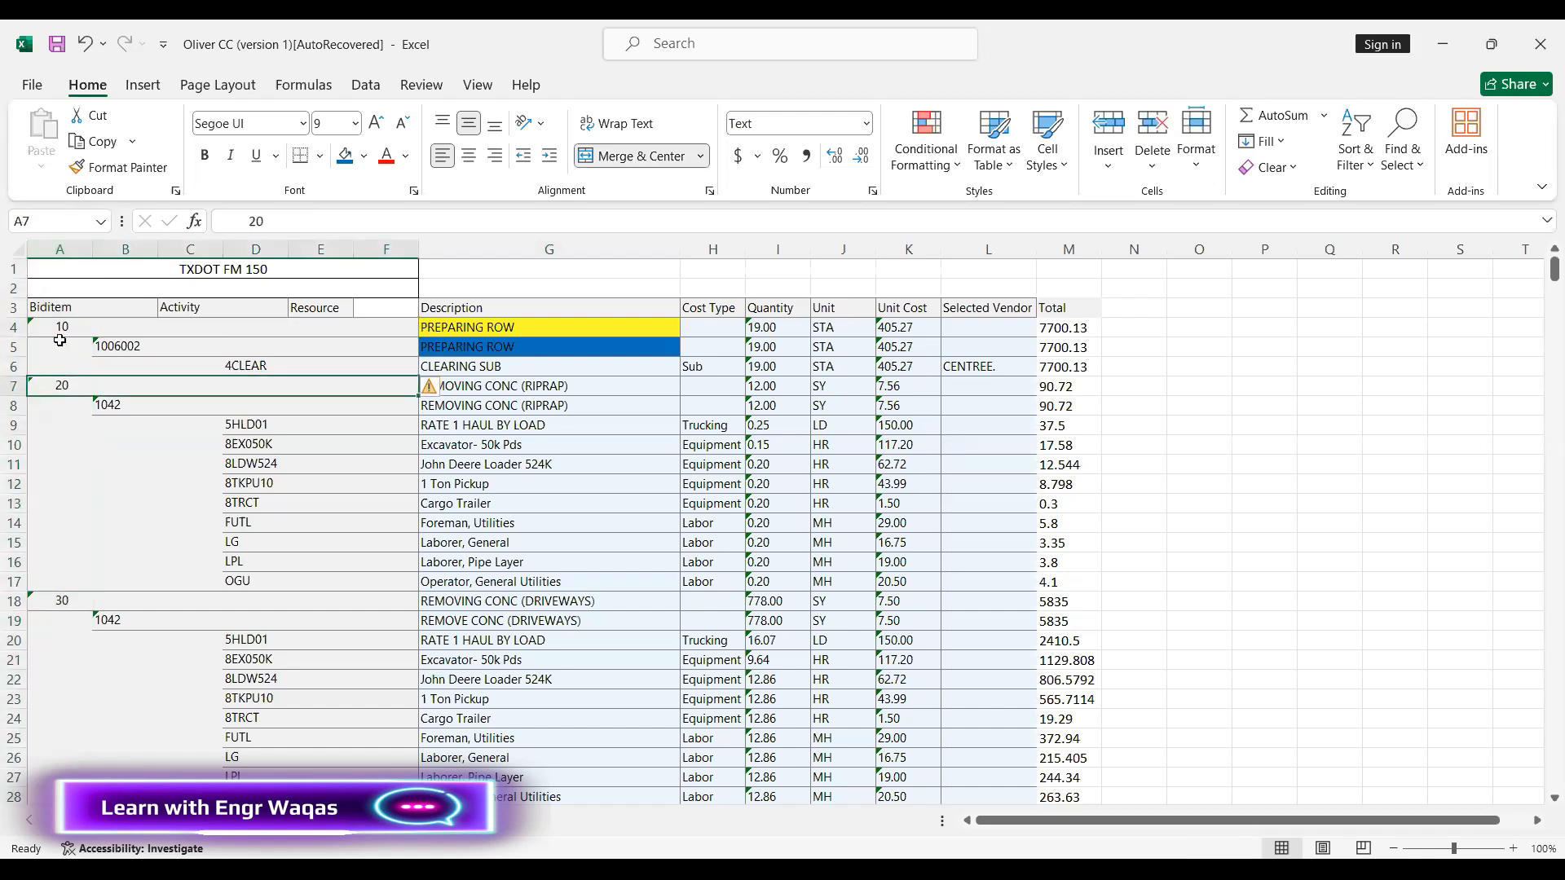
left_click(67, 245)
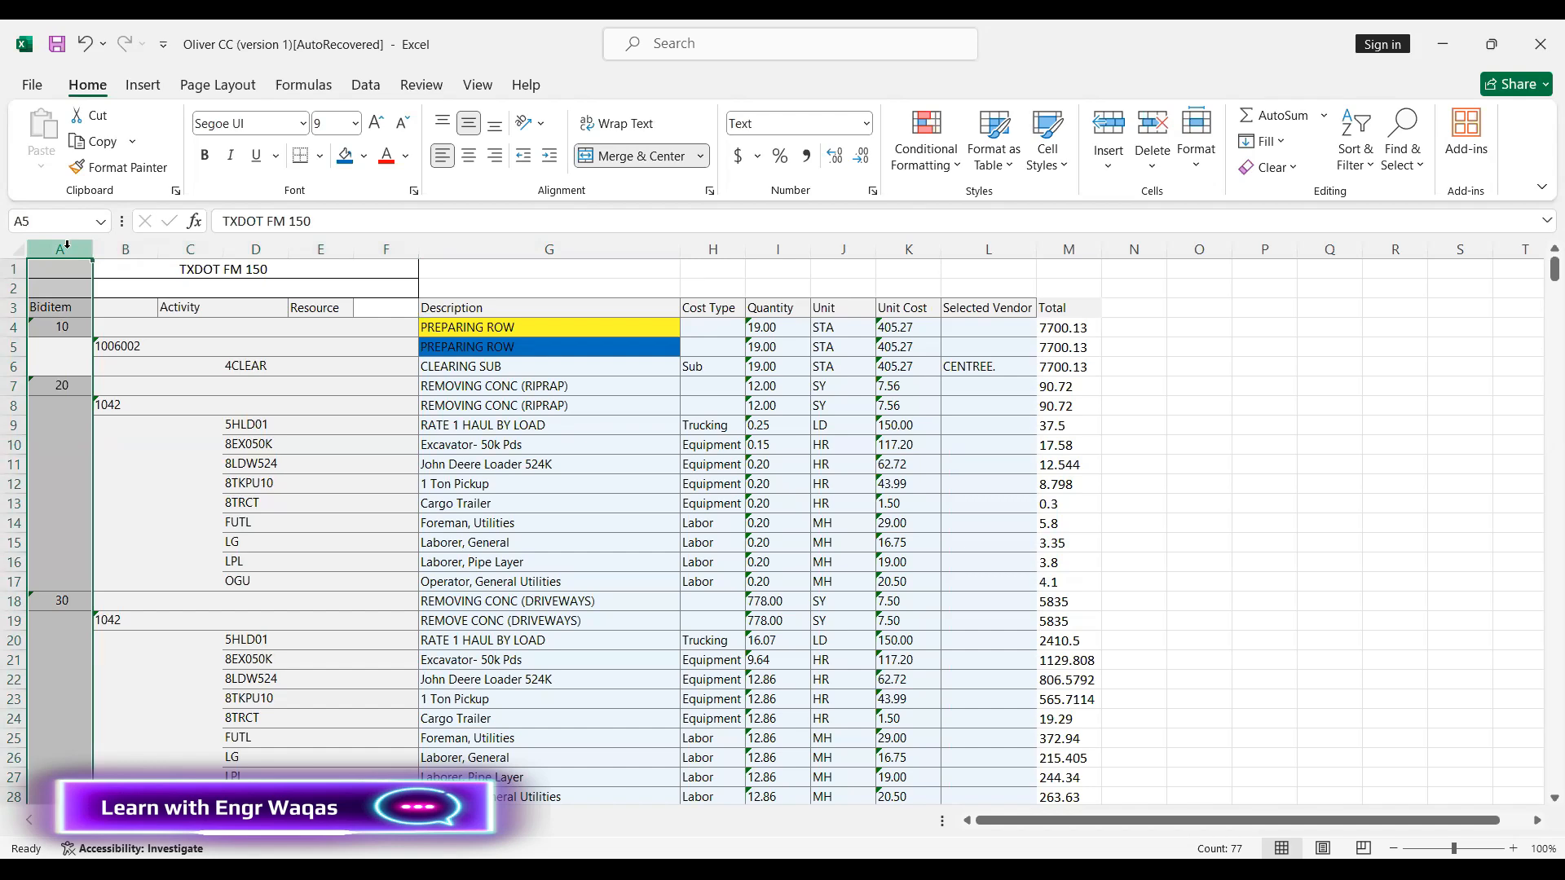
Examine the activity codes in column B and the resource codes in column D, including the equipment and labor entries in rows 10 to 14
left_click(126, 248)
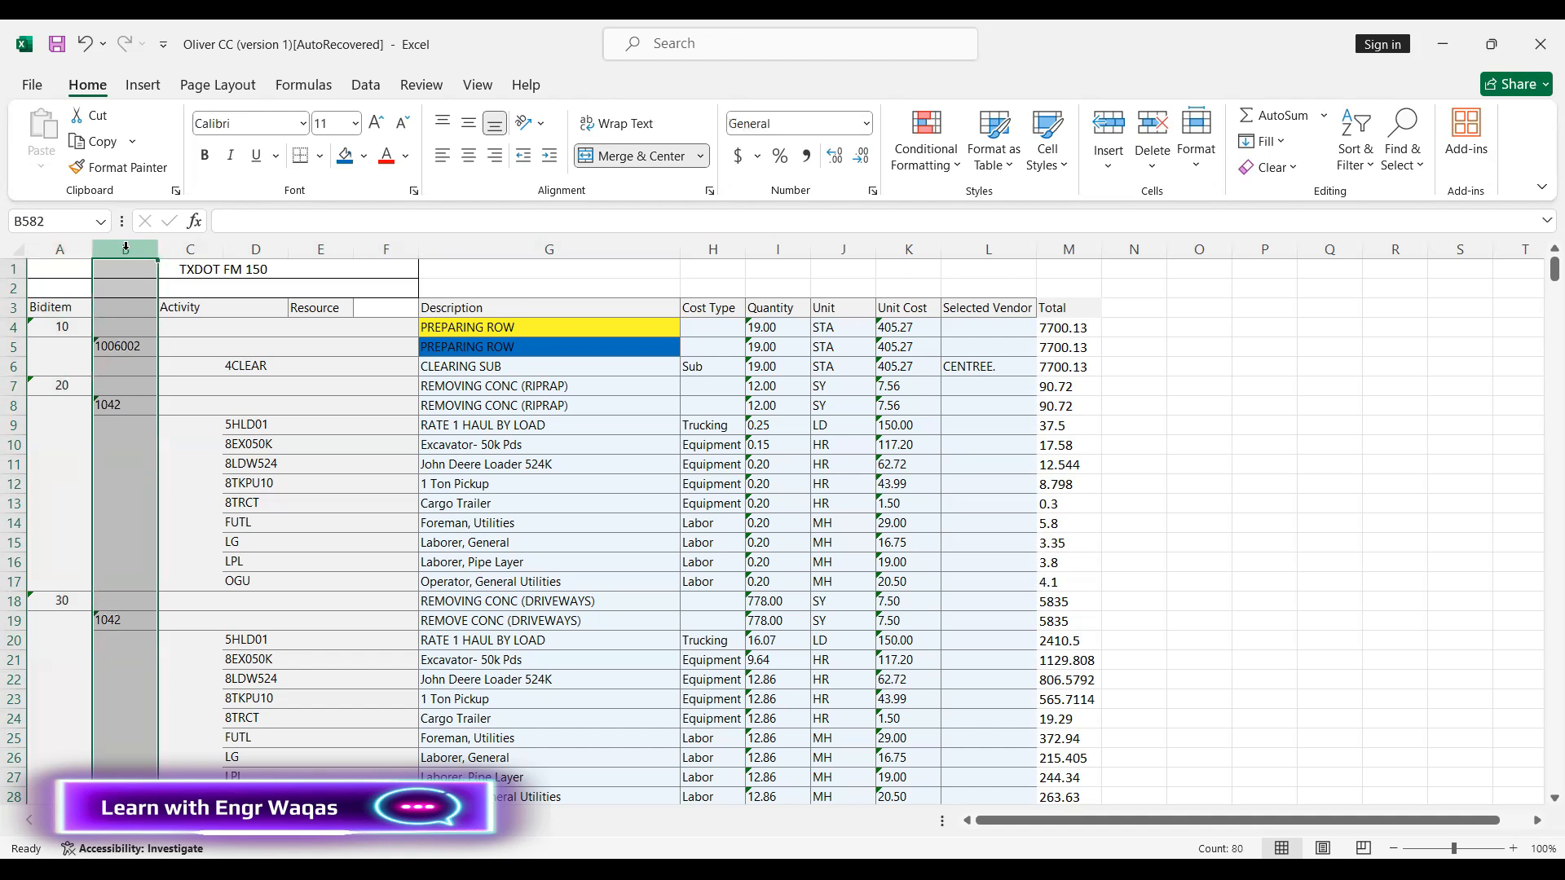
left_click(190, 248)
left_click(244, 249)
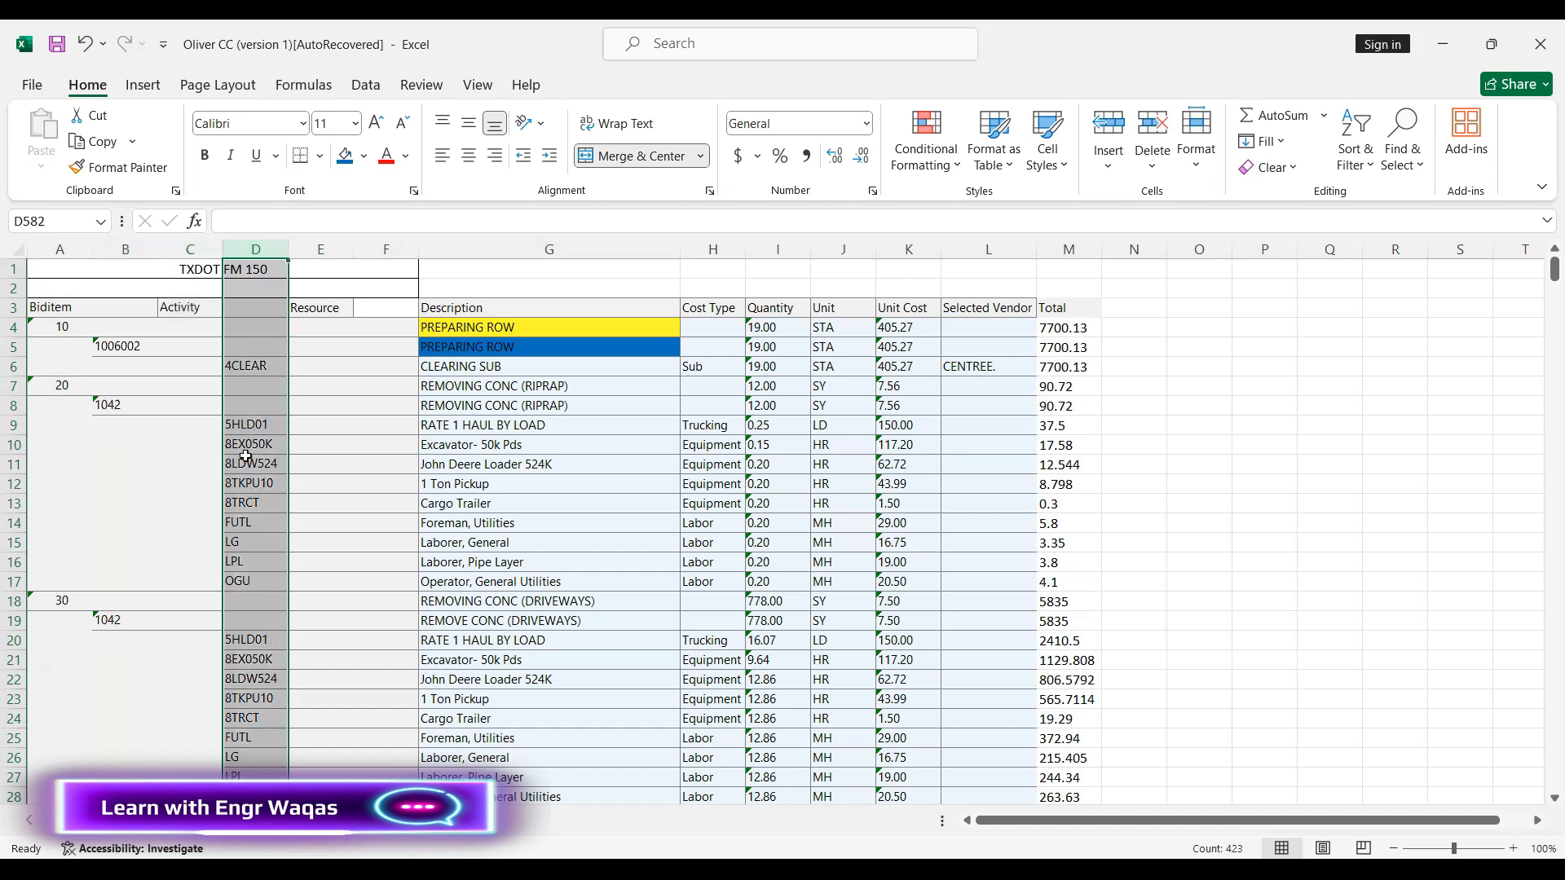
left_click_drag(245, 447, 416, 454)
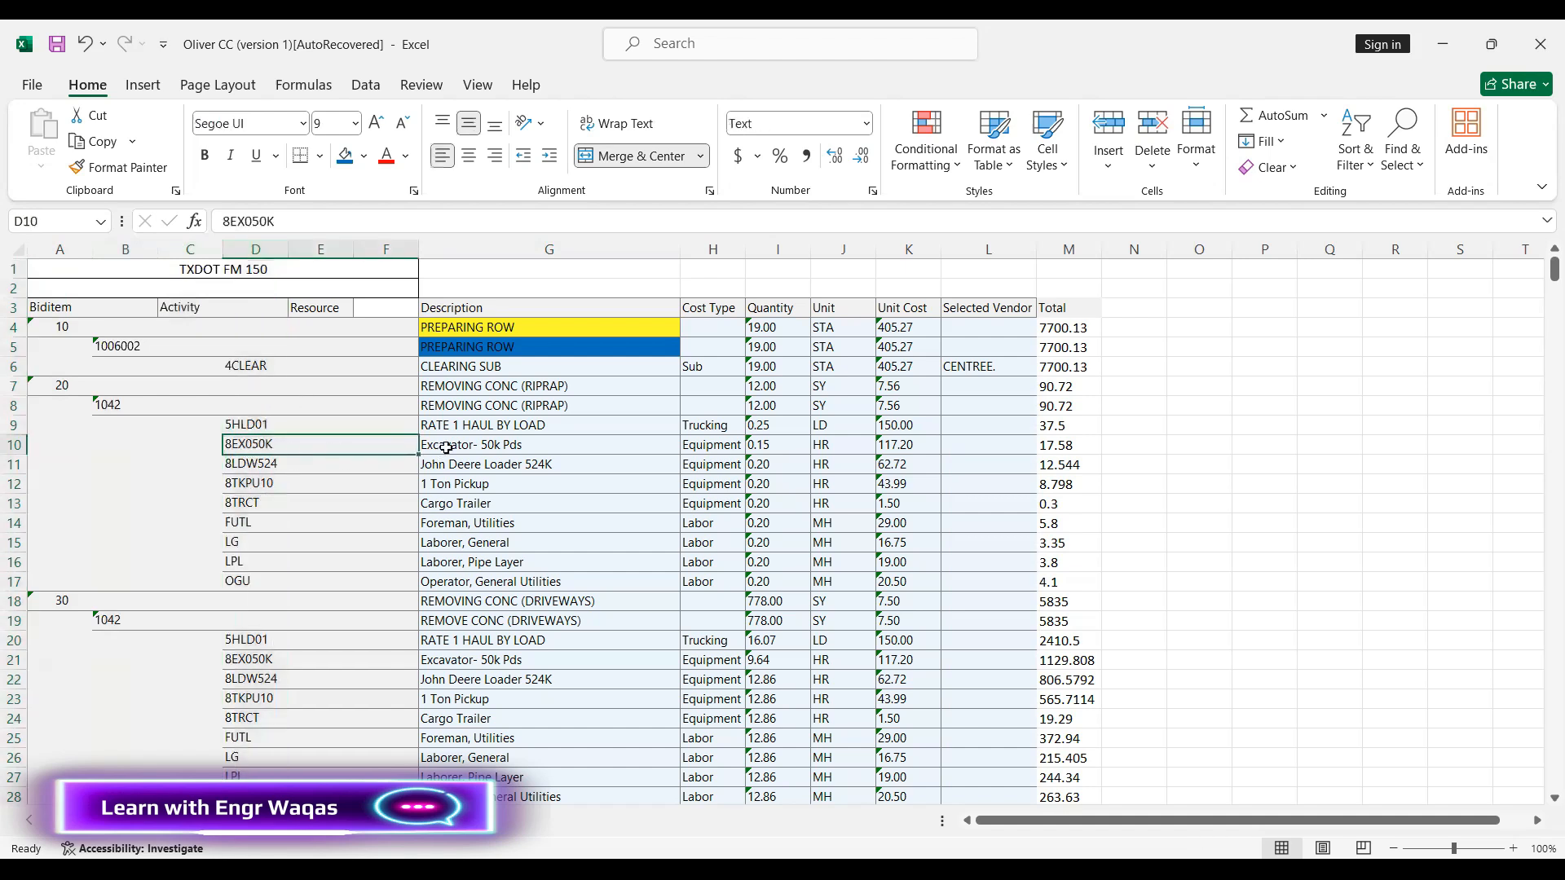
left_click(447, 449)
left_click(253, 446)
left_click(279, 468)
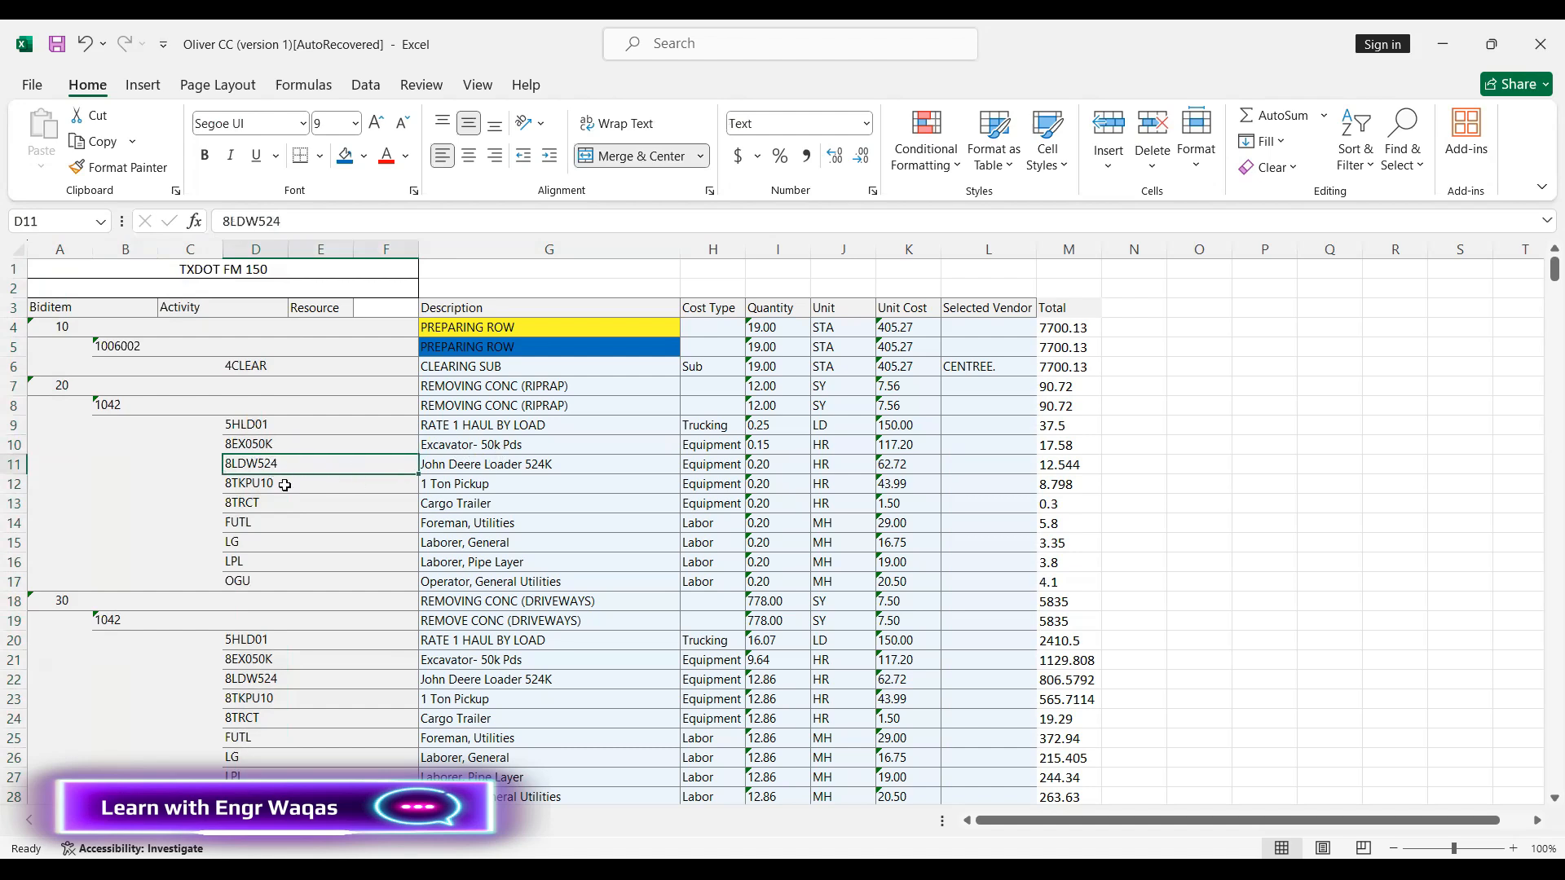
left_click(279, 487)
left_click(278, 506)
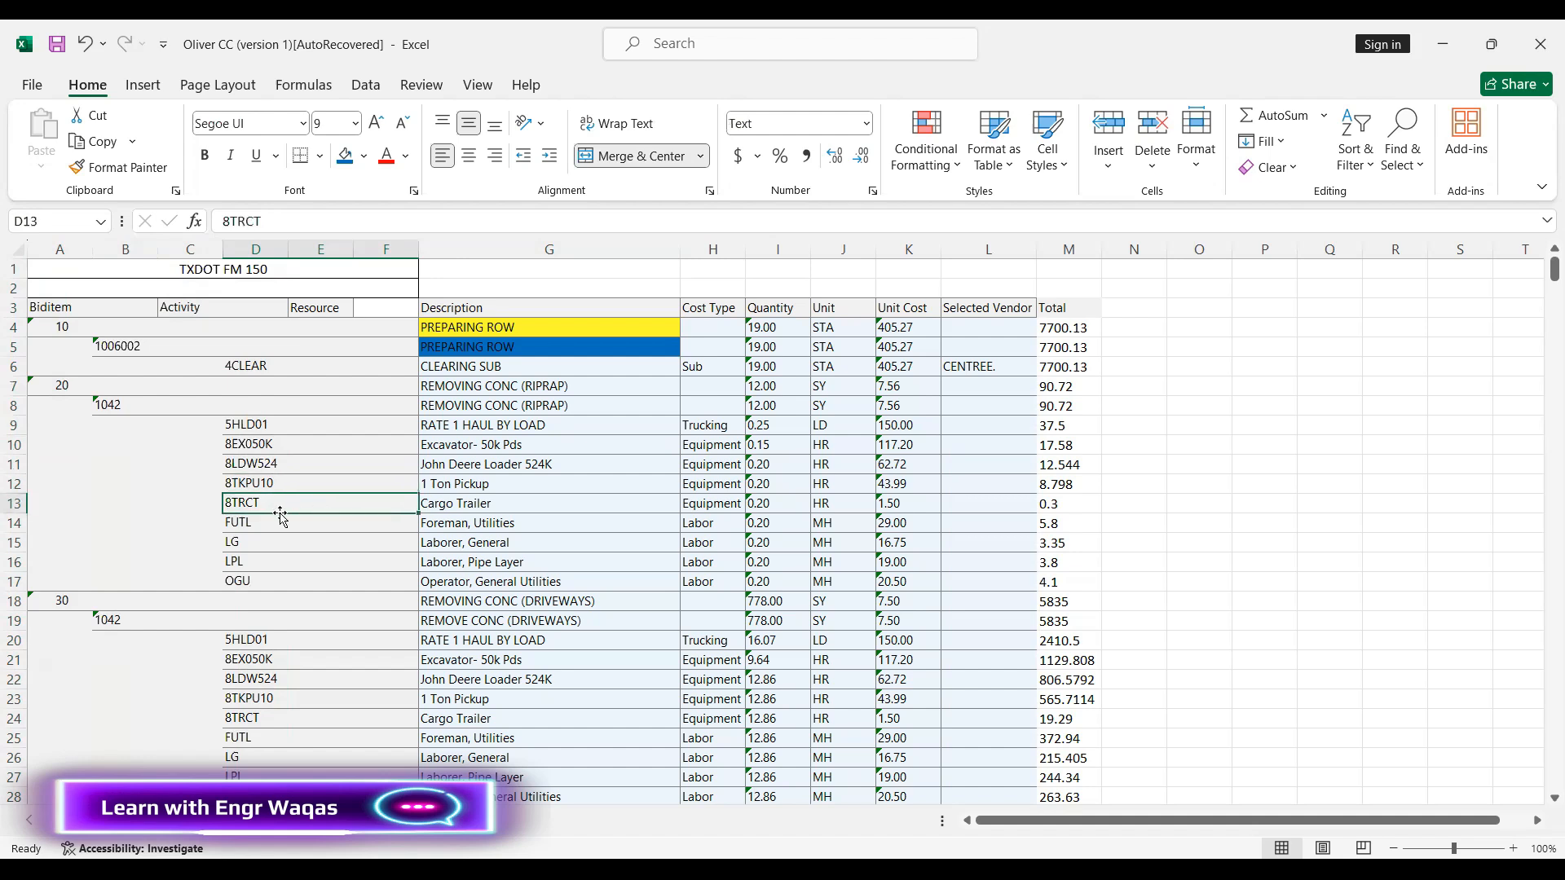
left_click(275, 522)
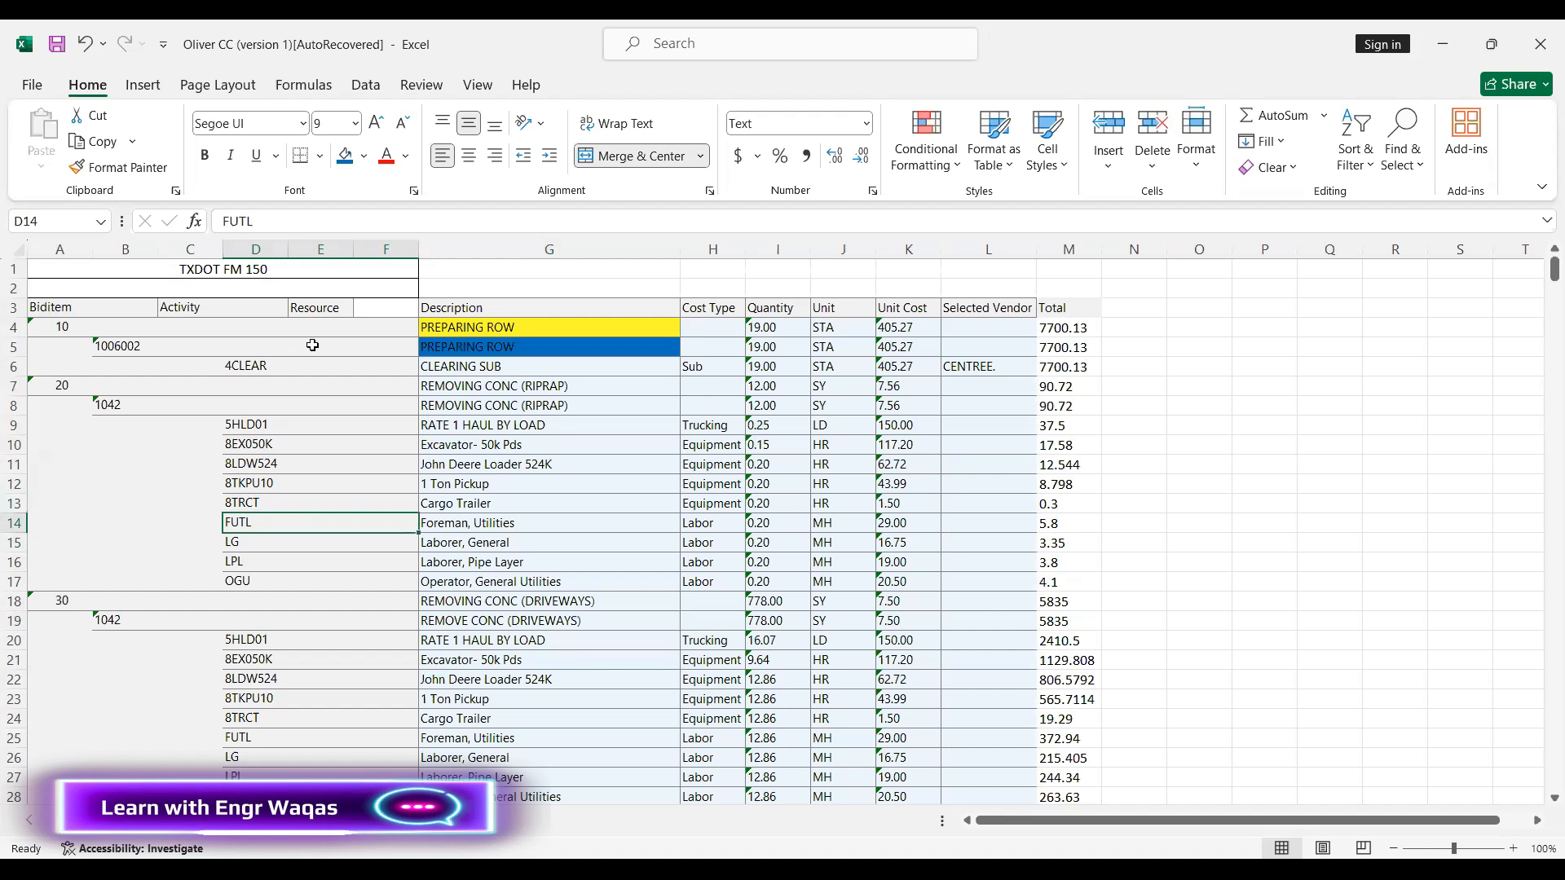
left_click(247, 265)
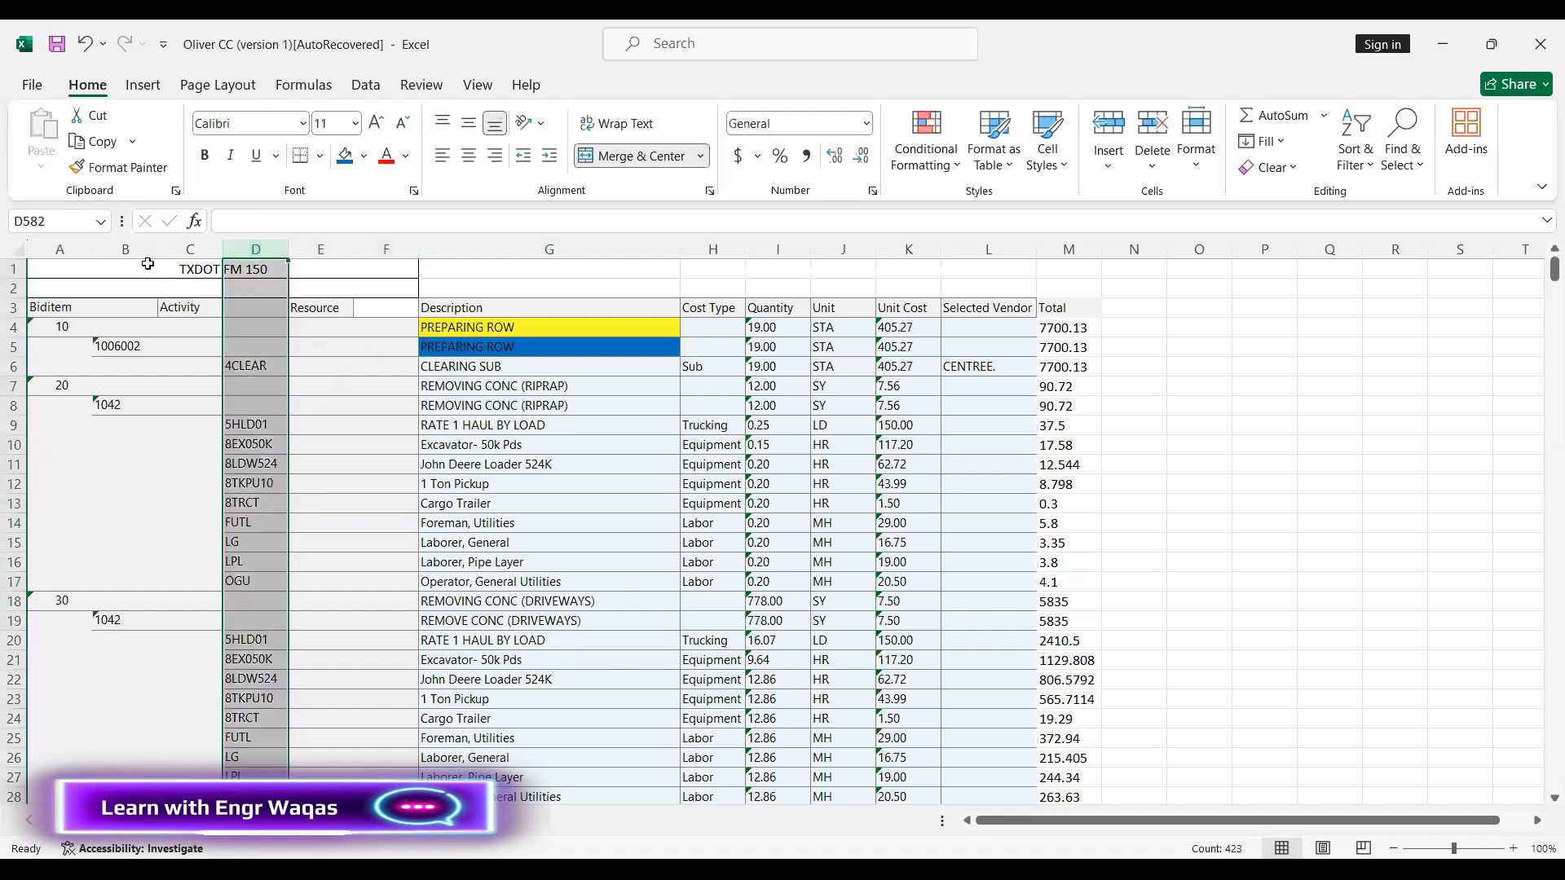
left_click(125, 248)
left_click(60, 249)
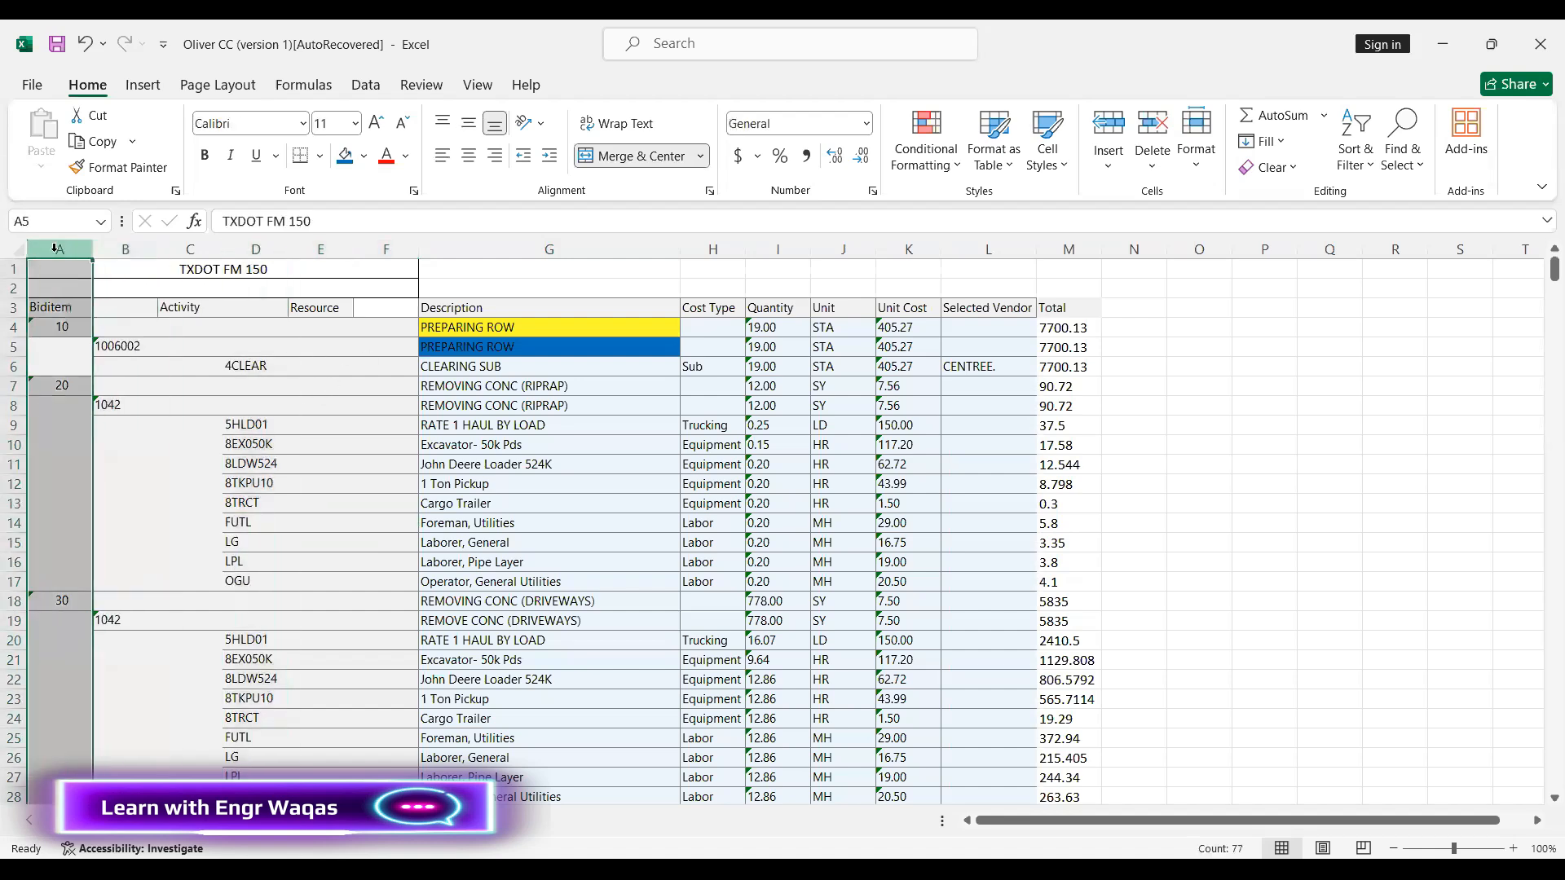
Examine the Description column for bid item 10, comparing the PREPARING ROW bid item, its activity and the CLEARING SUB resource
left_click(492, 244)
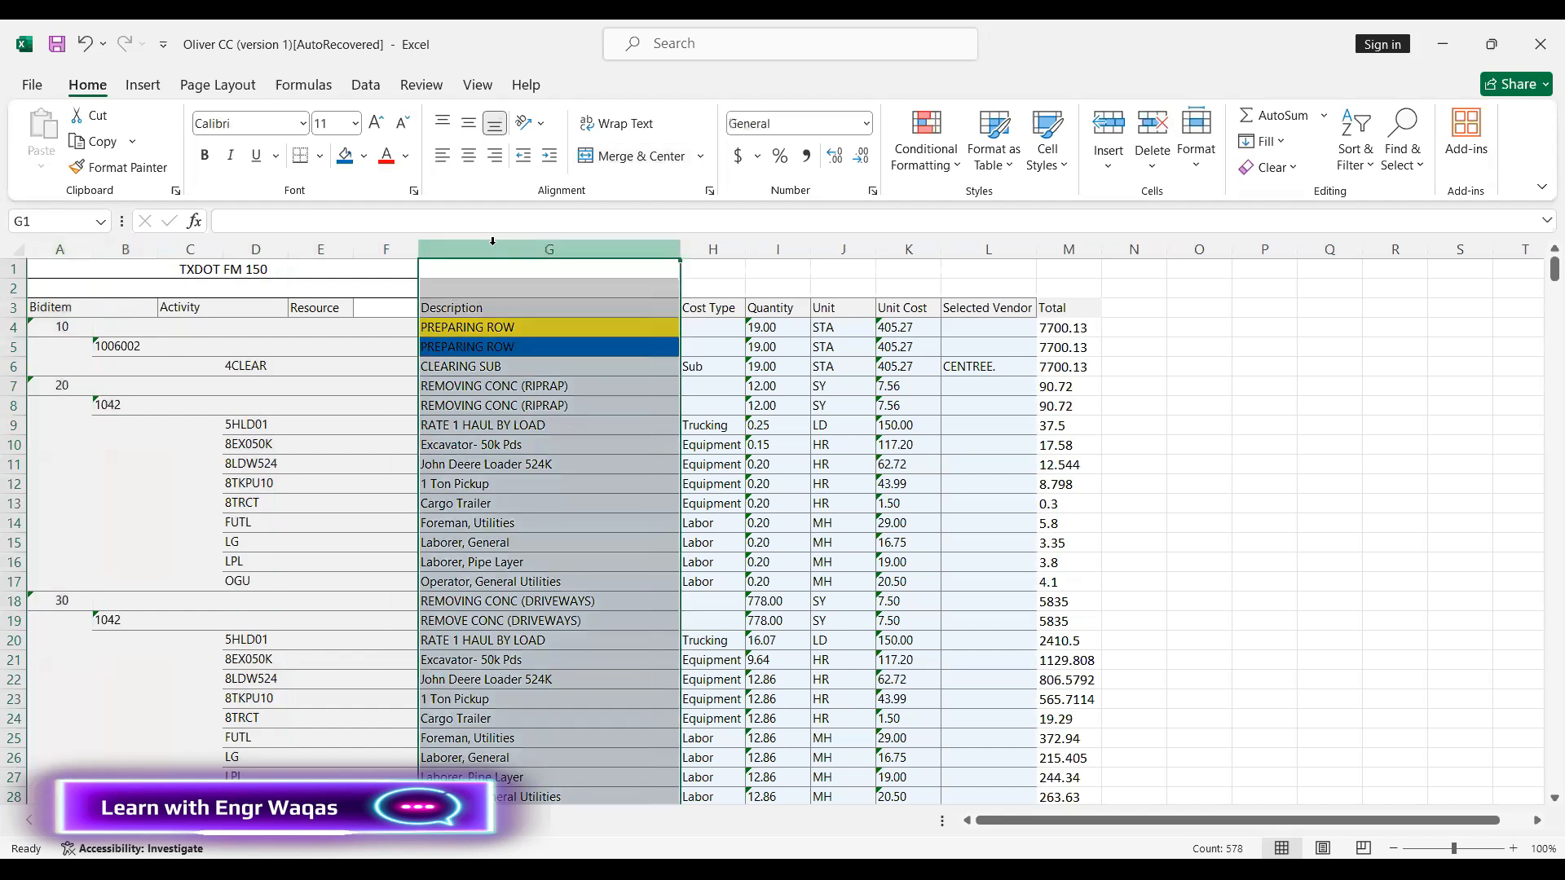
left_click(452, 326)
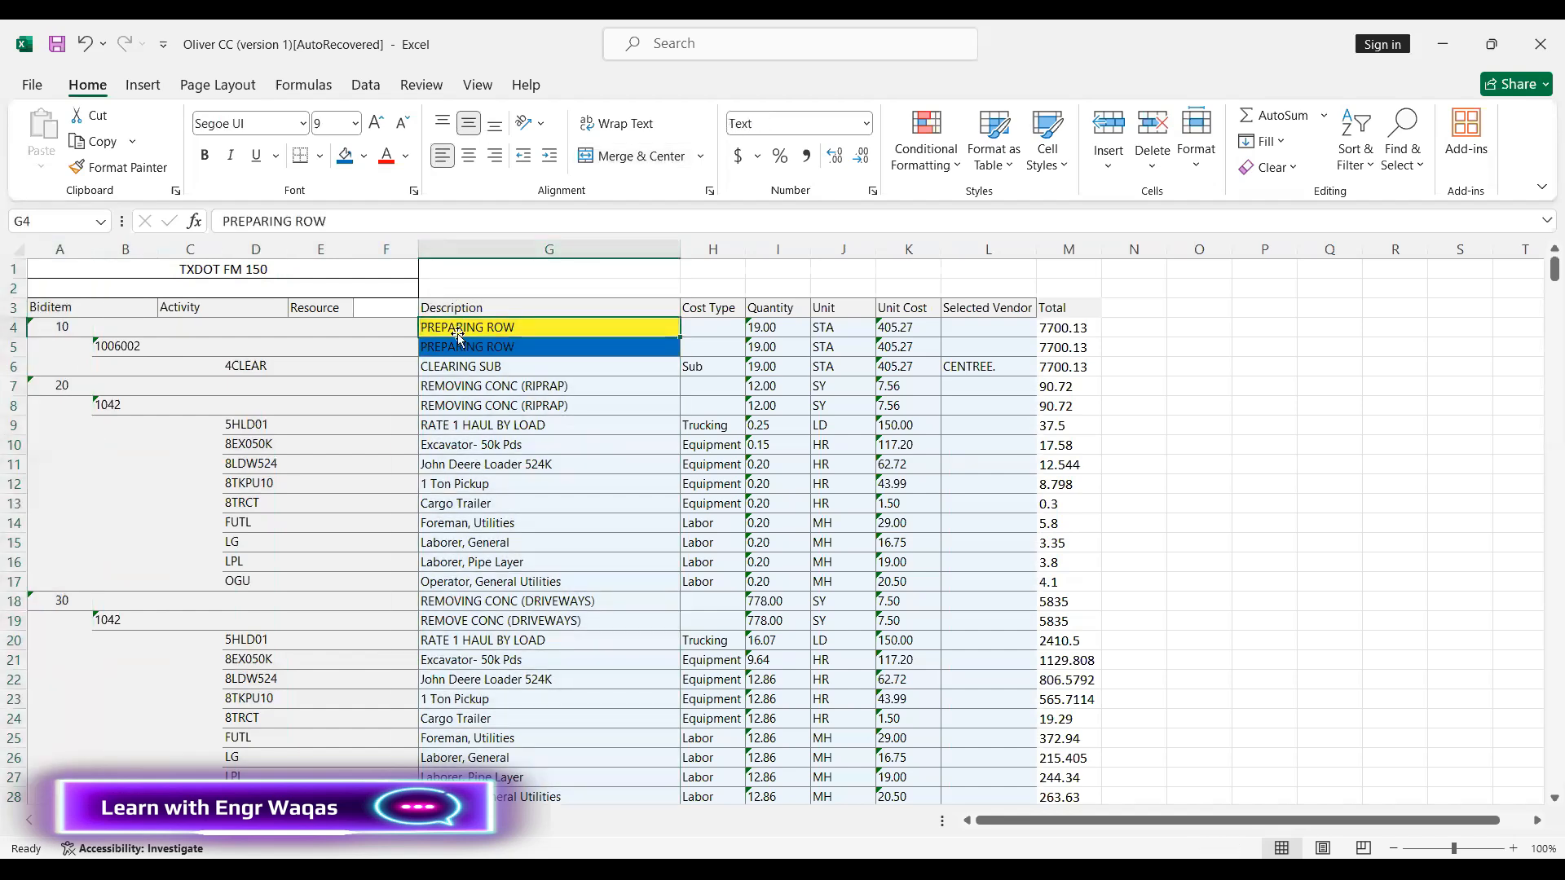
left_click(466, 347)
left_click(452, 326)
left_click(17, 327)
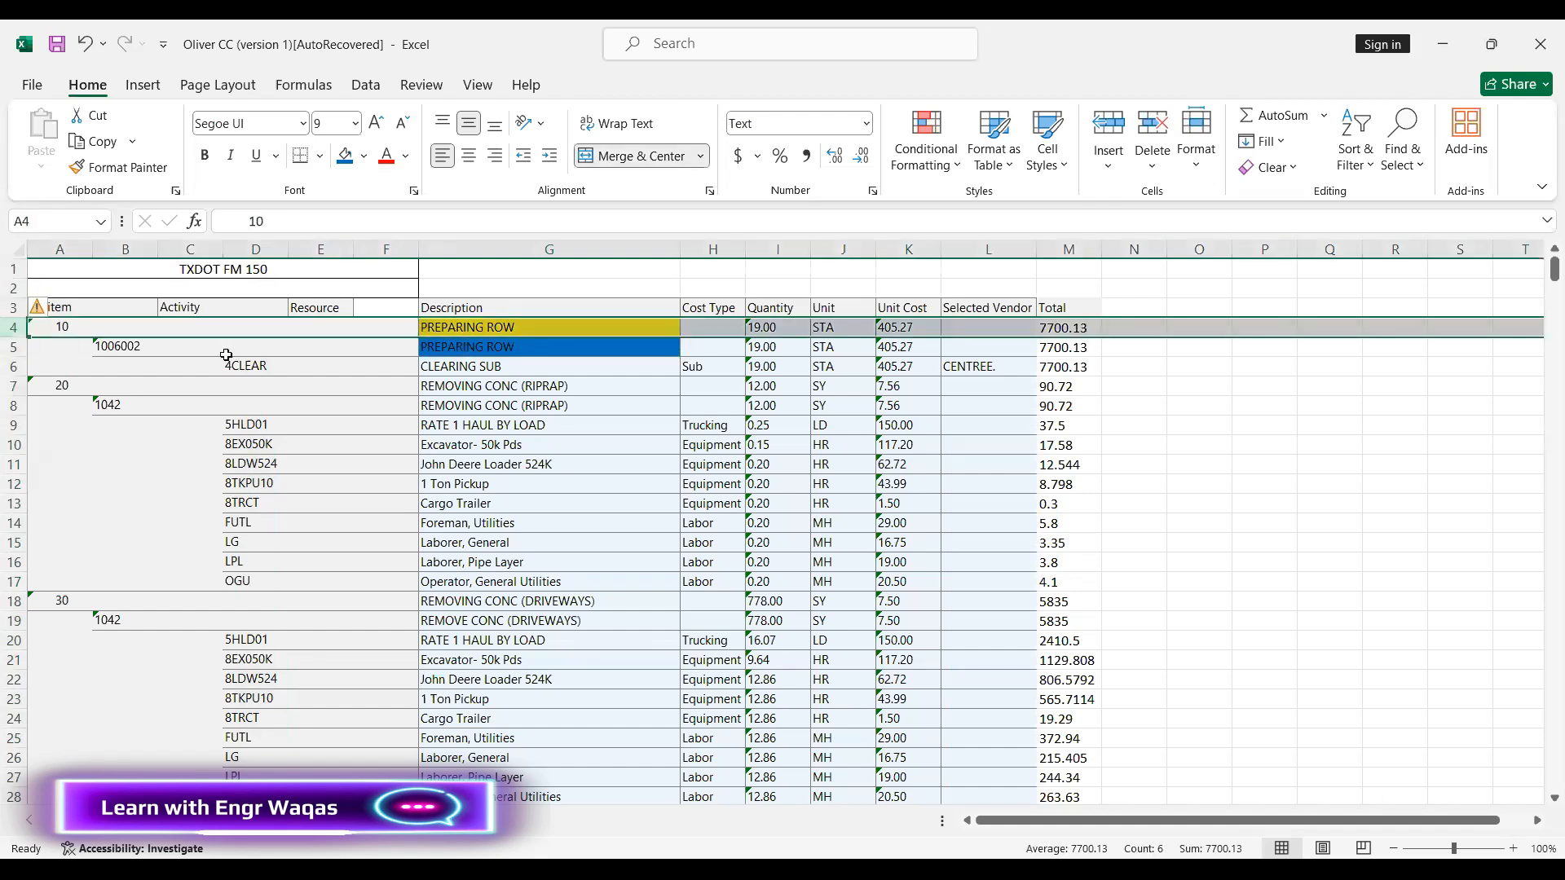
left_click(433, 351)
left_click(13, 347)
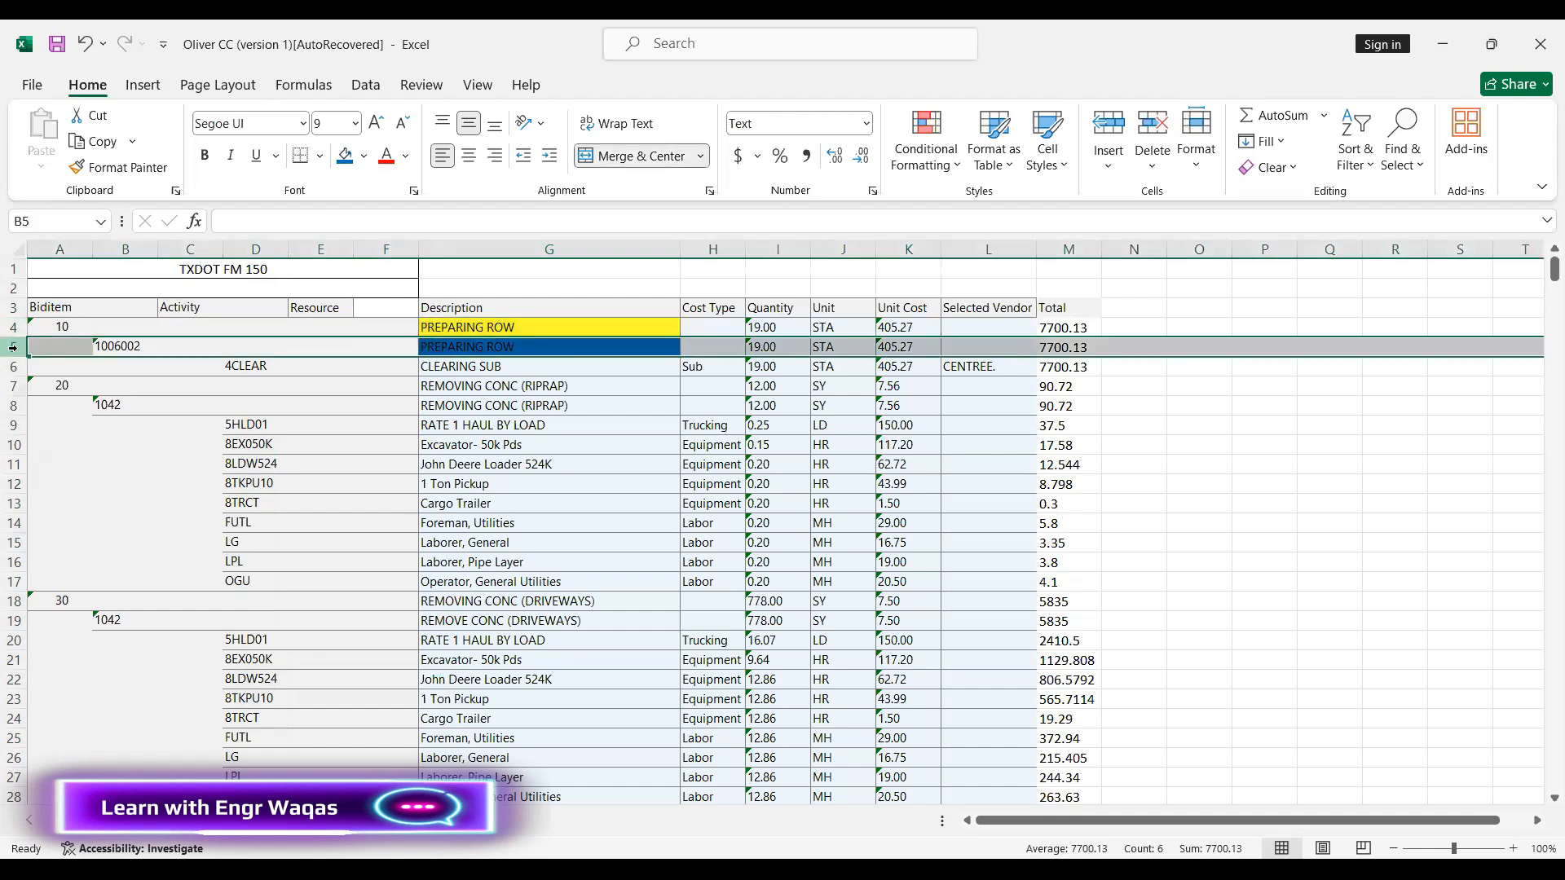
left_click(472, 347)
left_click(477, 363)
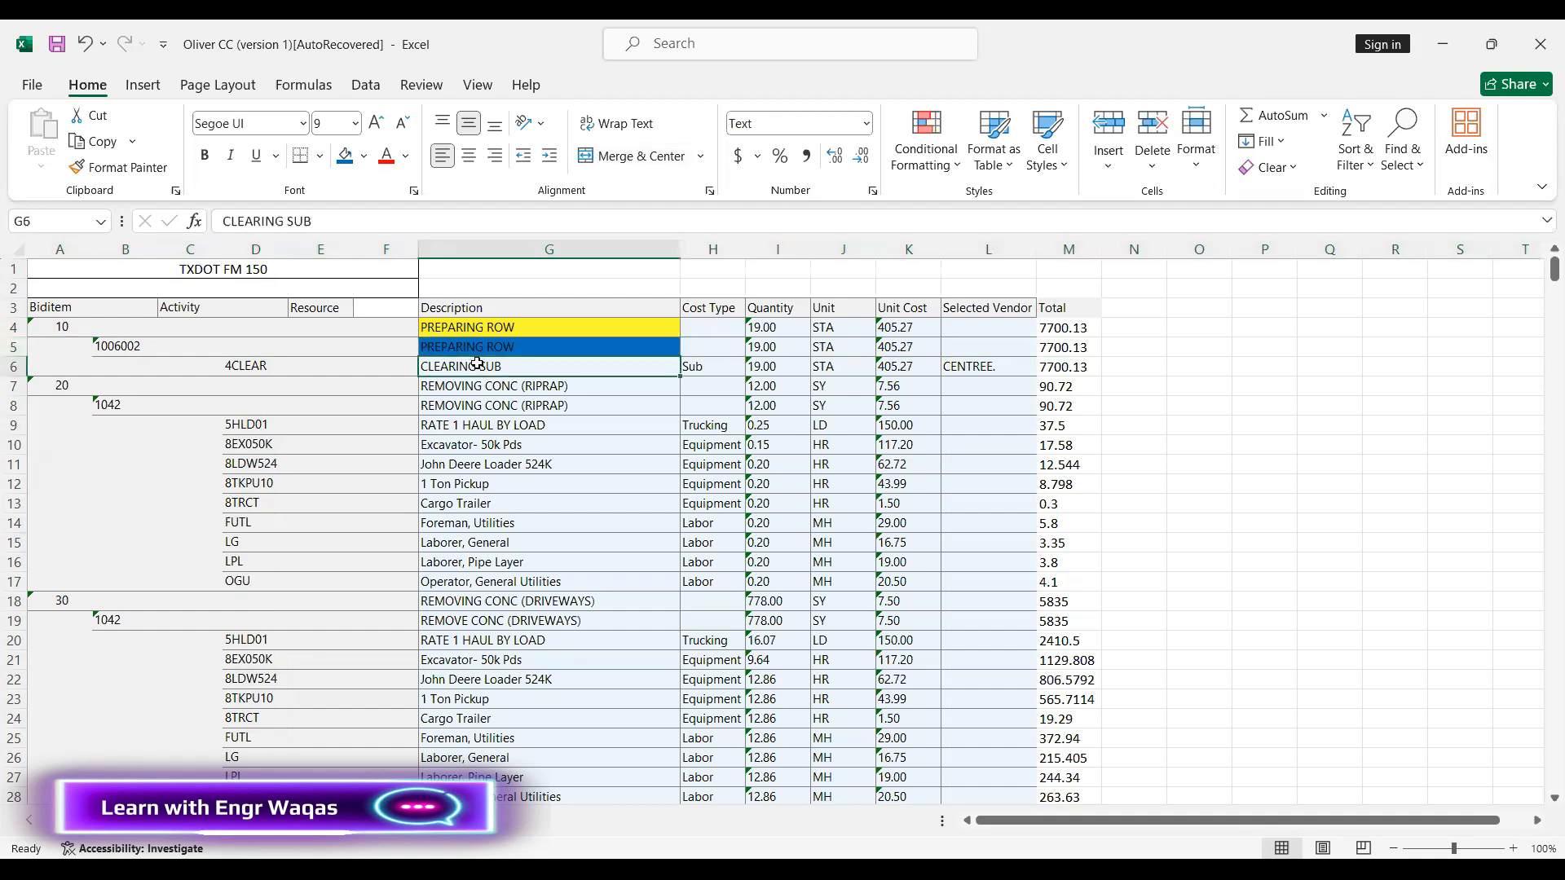
Examine the REMOVING CONC (RIPRAP) bid item, its activity 1042 and its first resource row
left_click(462, 389)
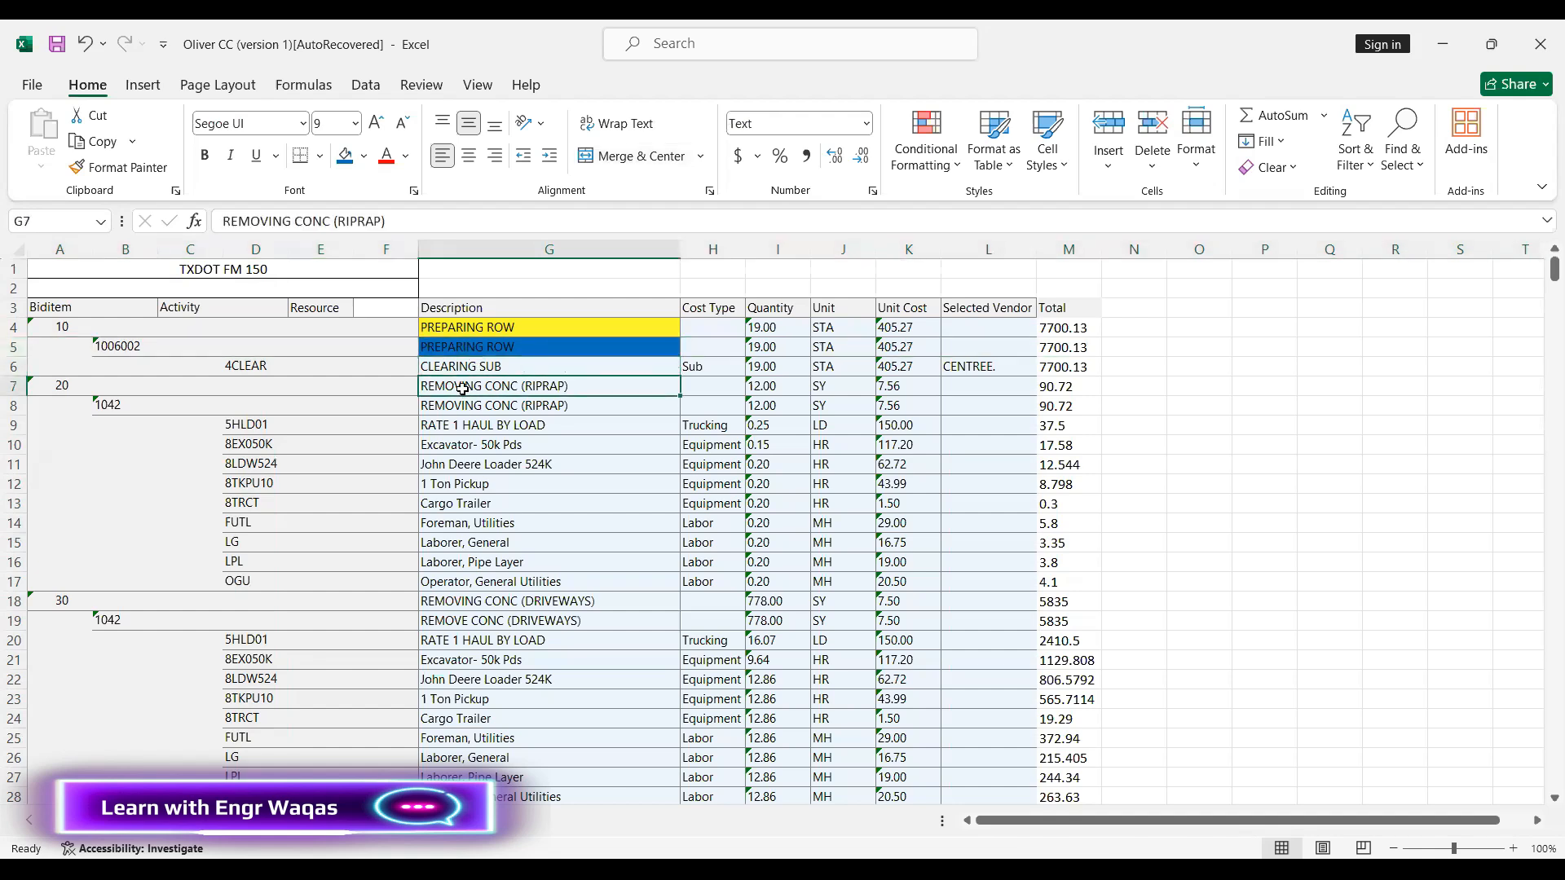
left_click(470, 403)
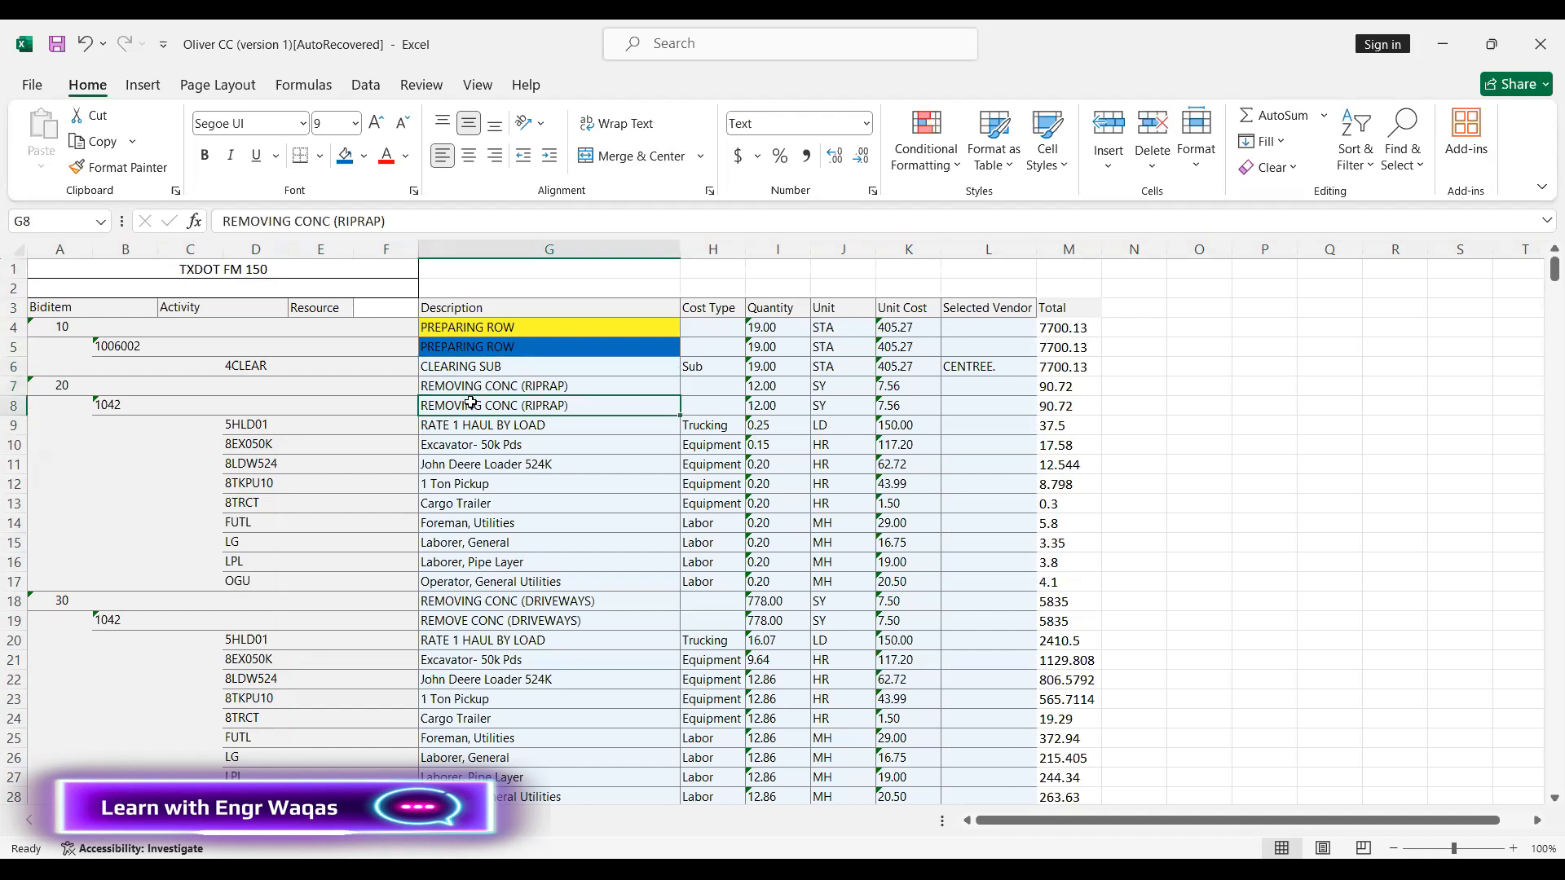
left_click(100, 404)
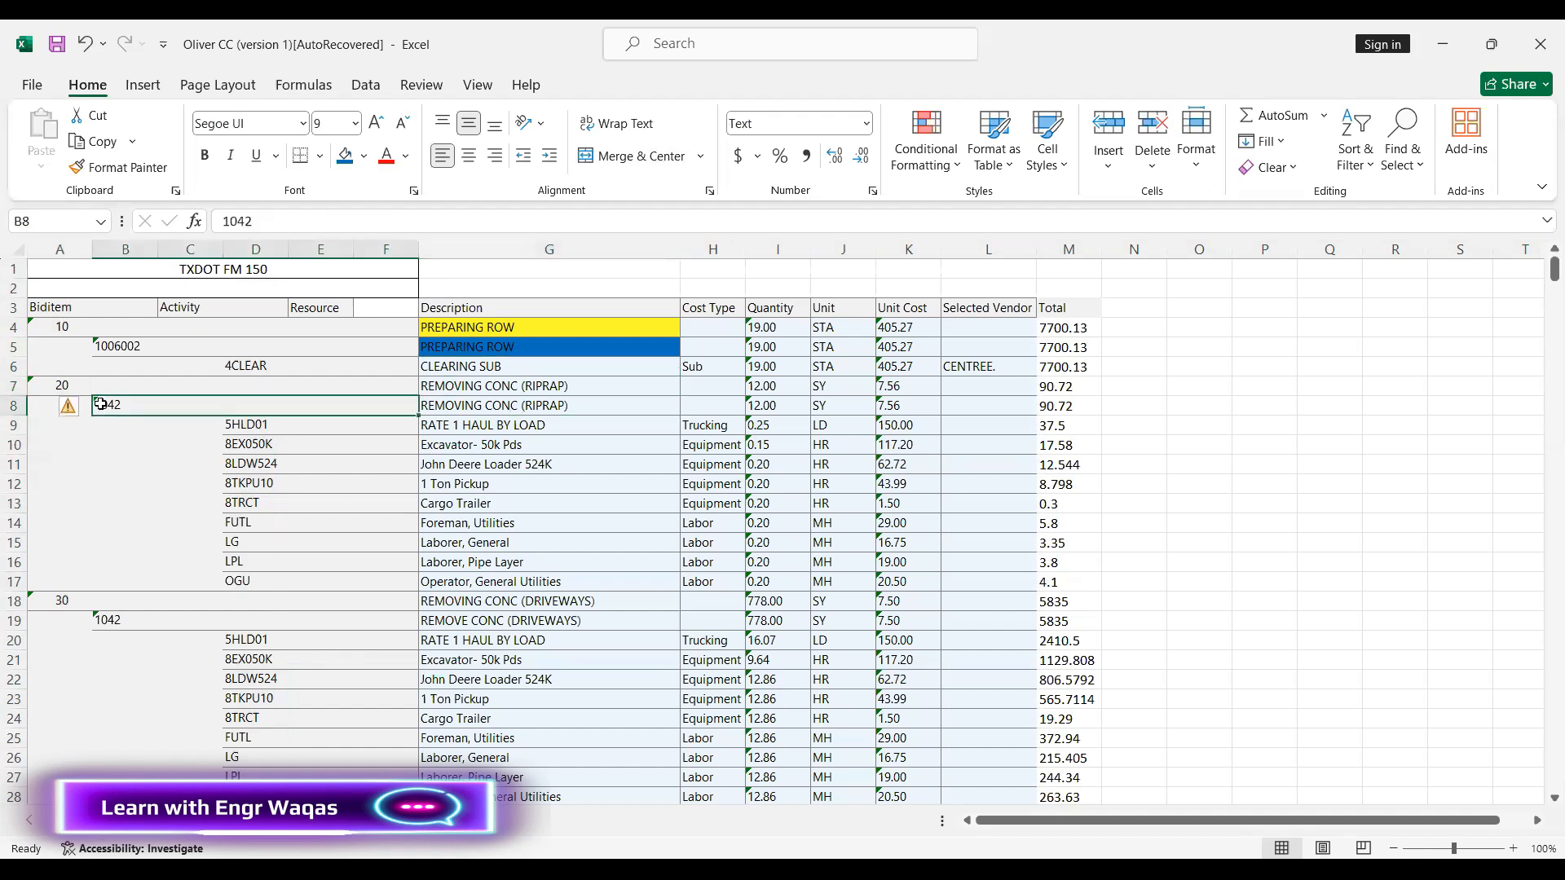
left_click(470, 421)
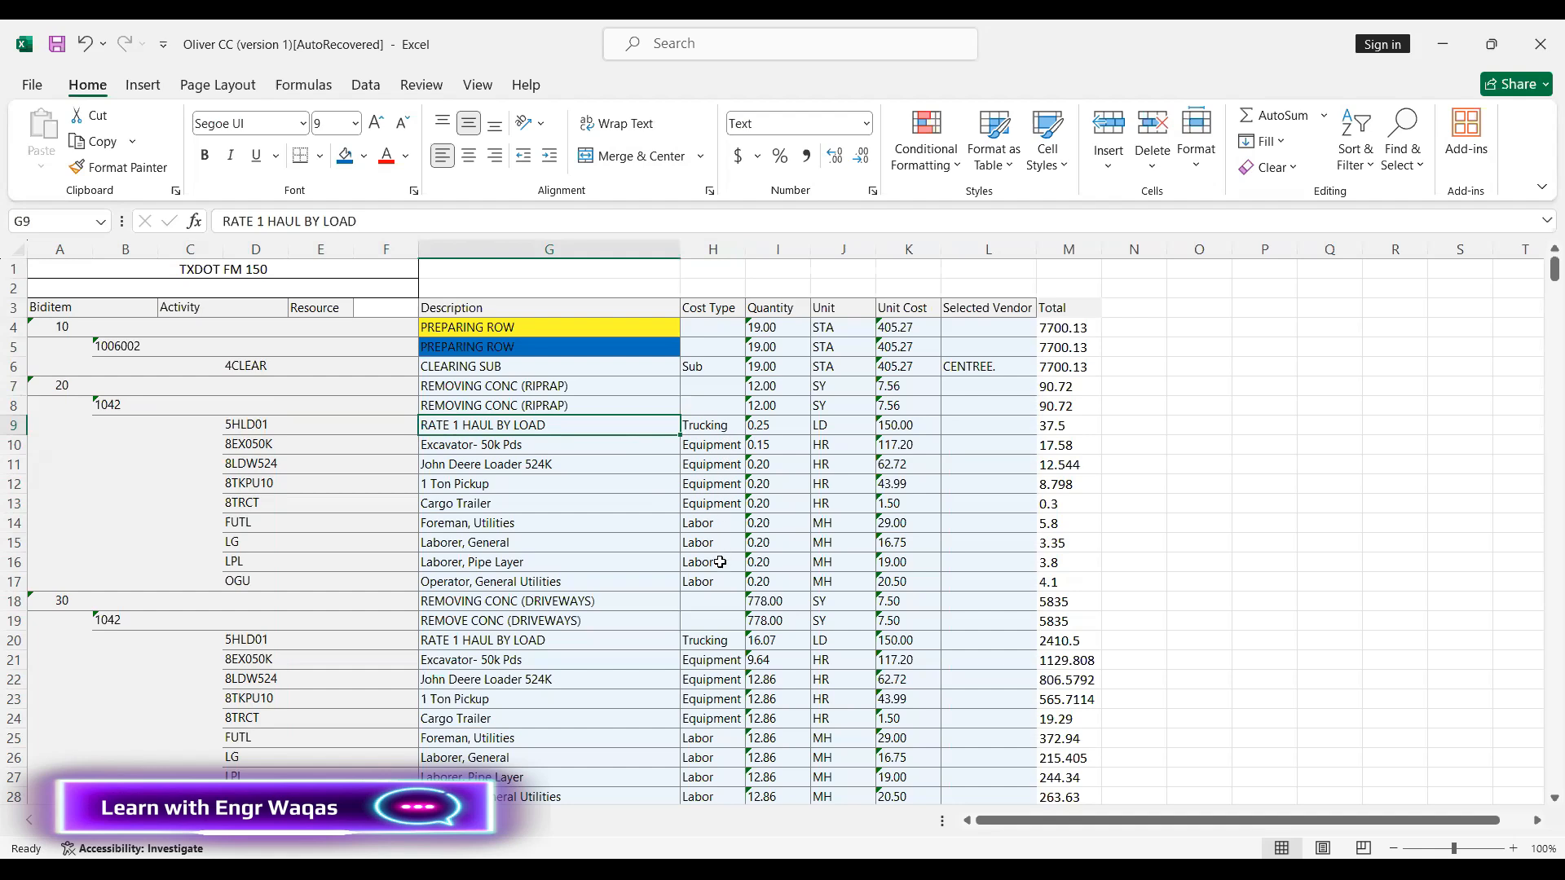
Examine the driveways concrete removal item's resources, checking their cost types and the Excavator- 50k Pds quantity, unit, unit cost and total formula
left_click(15, 601)
left_click(17, 623)
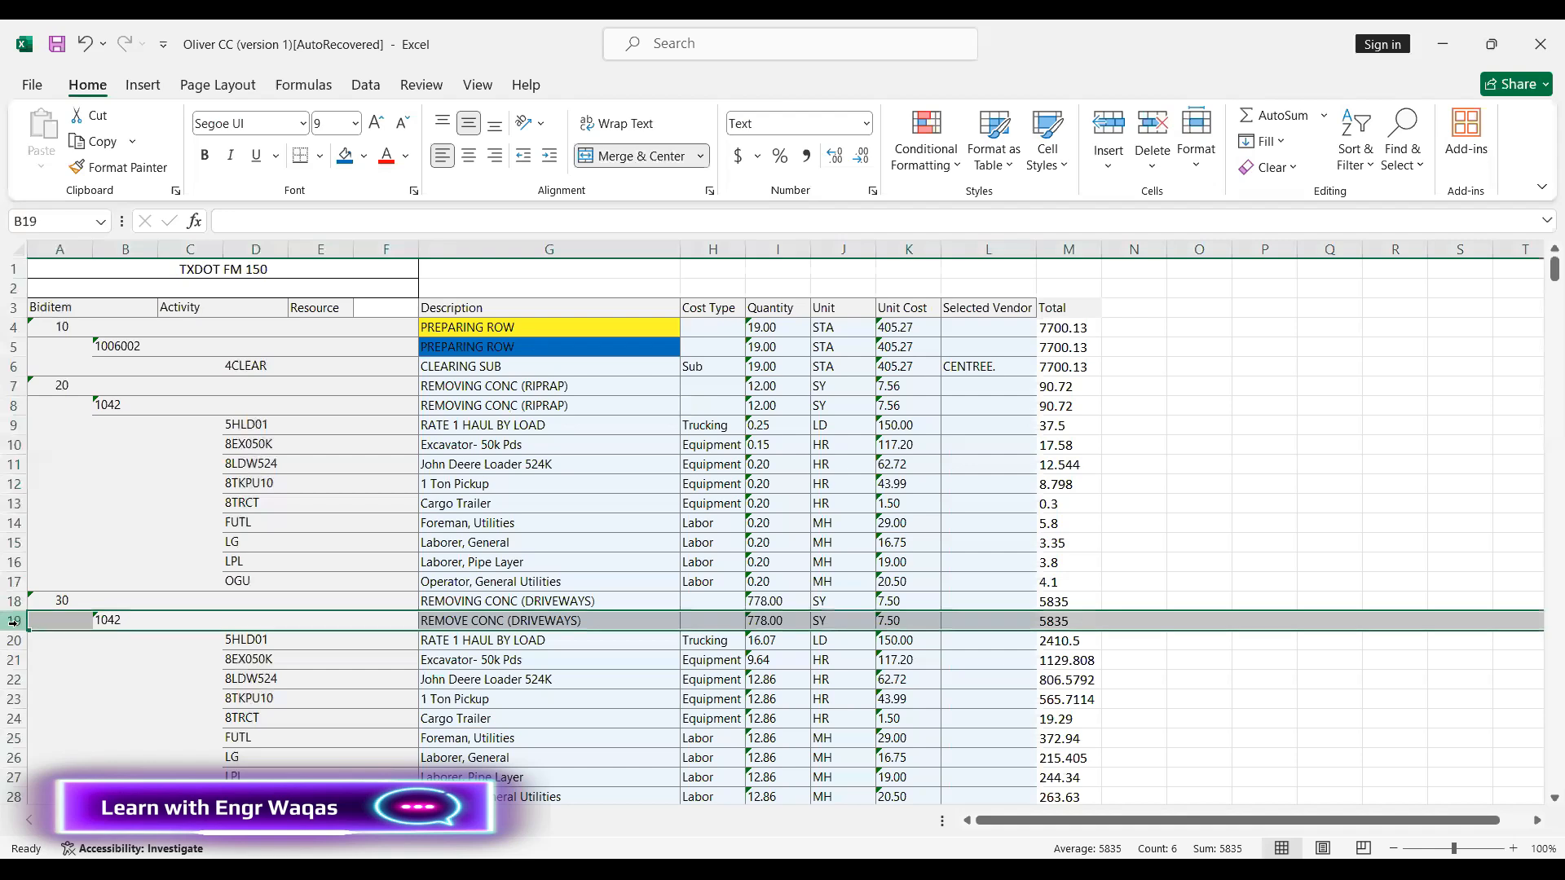
left_click(506, 642)
left_click(515, 660)
left_click(523, 681)
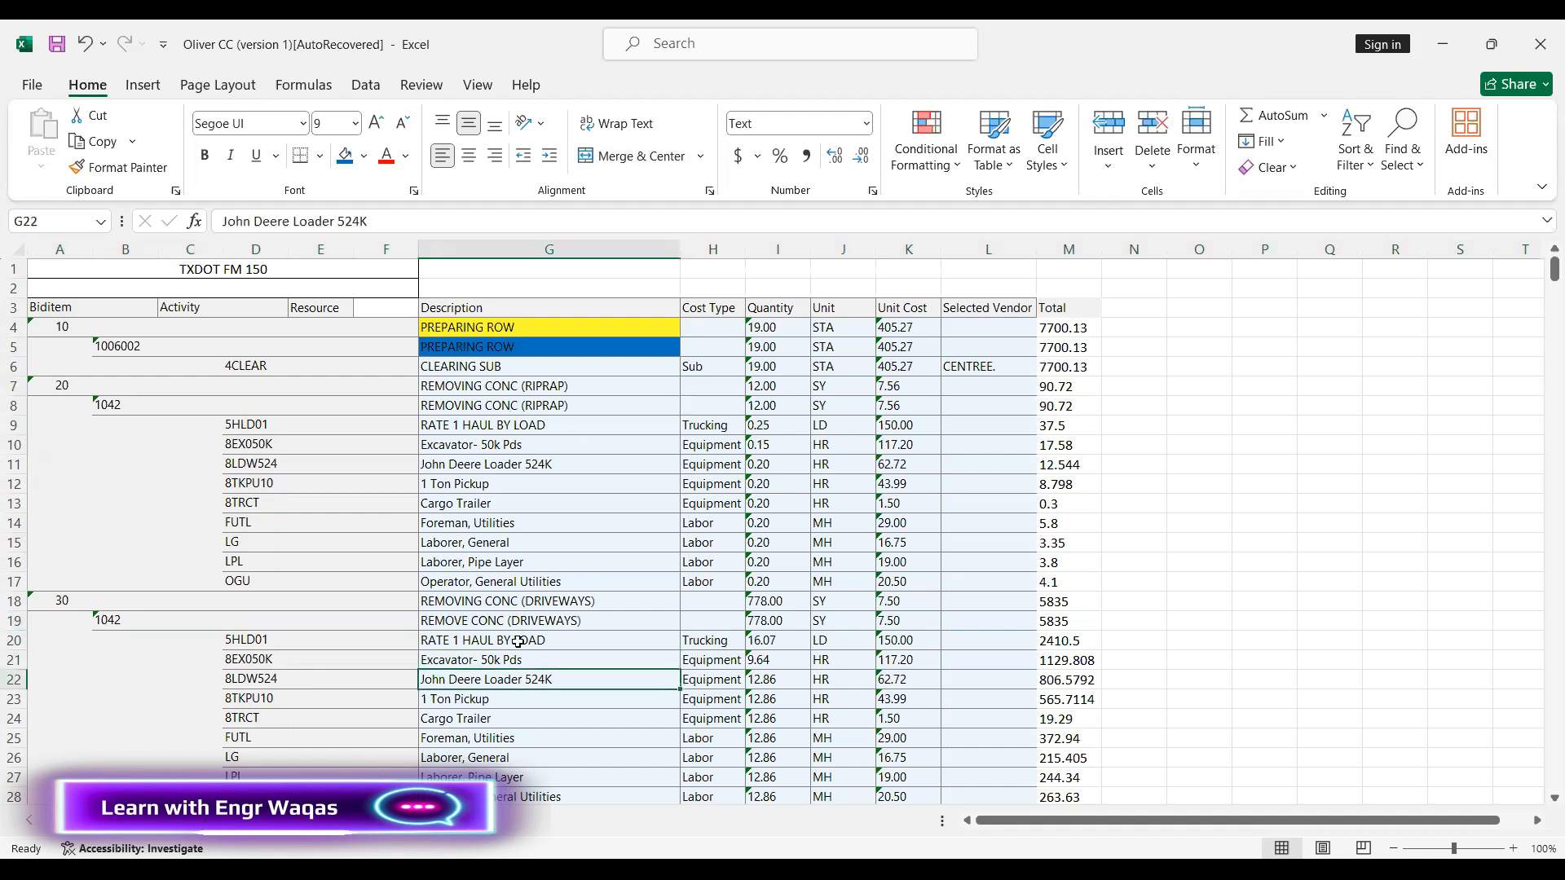
left_click(708, 642)
left_click(712, 666)
left_click(711, 685)
left_click(779, 662)
left_click(845, 663)
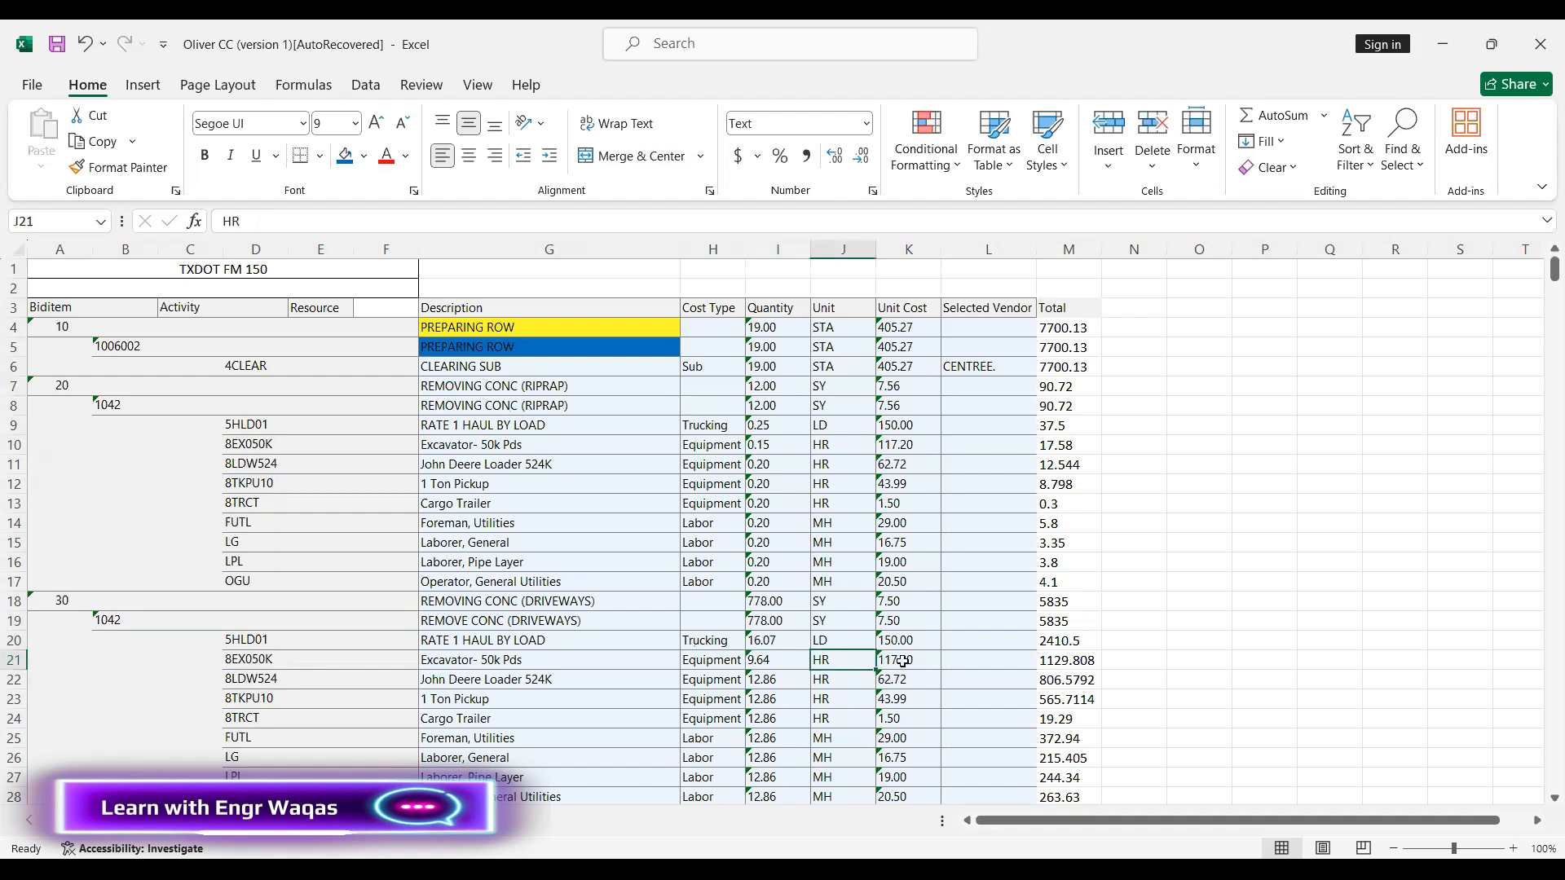
left_click(926, 657)
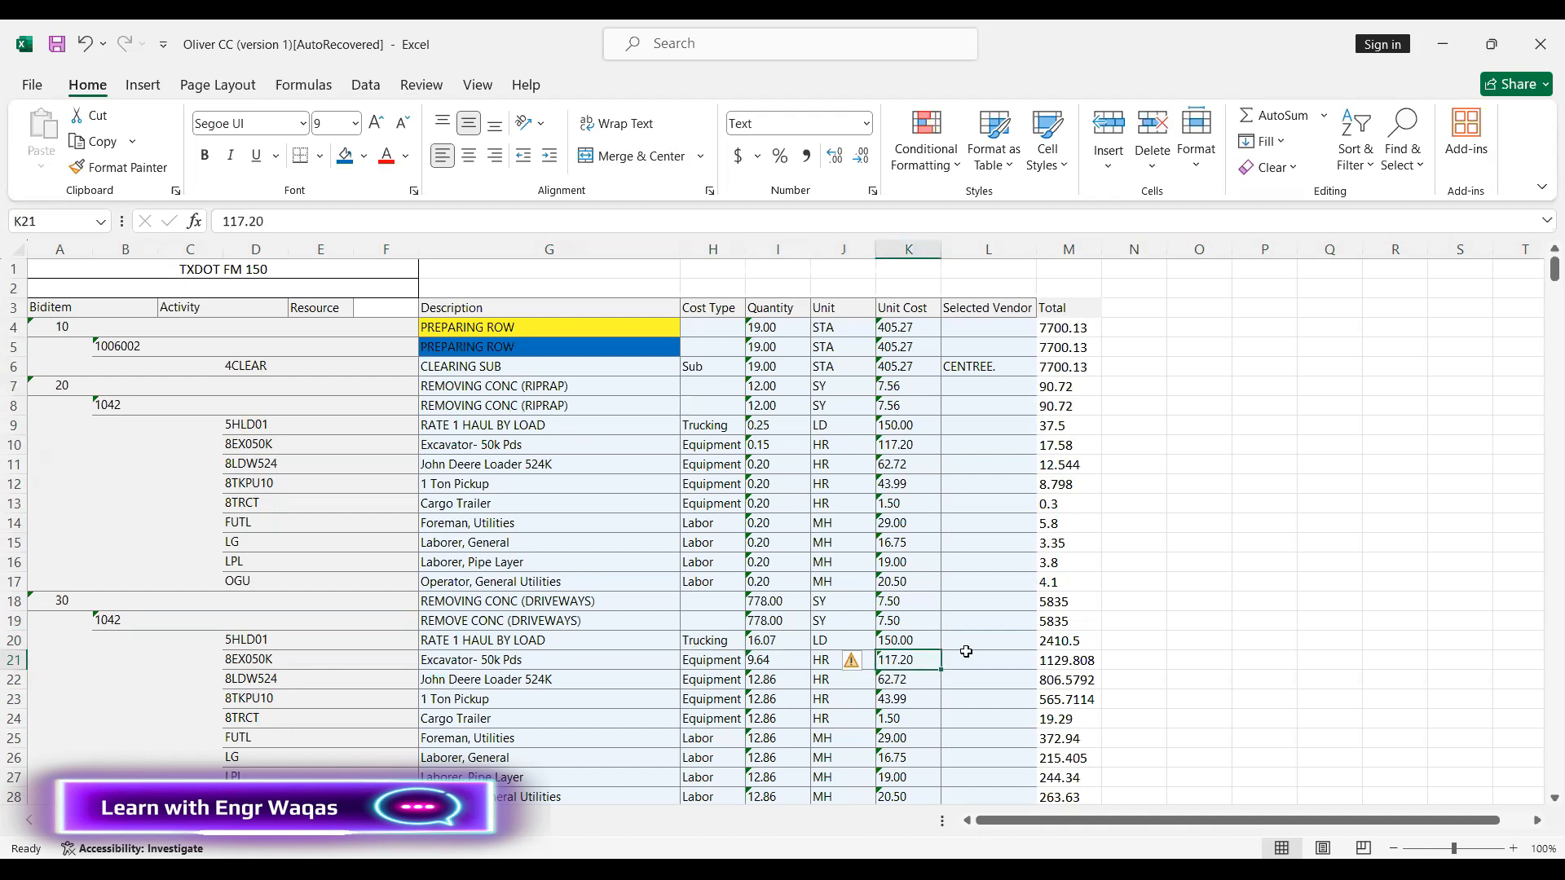
left_click(1075, 662)
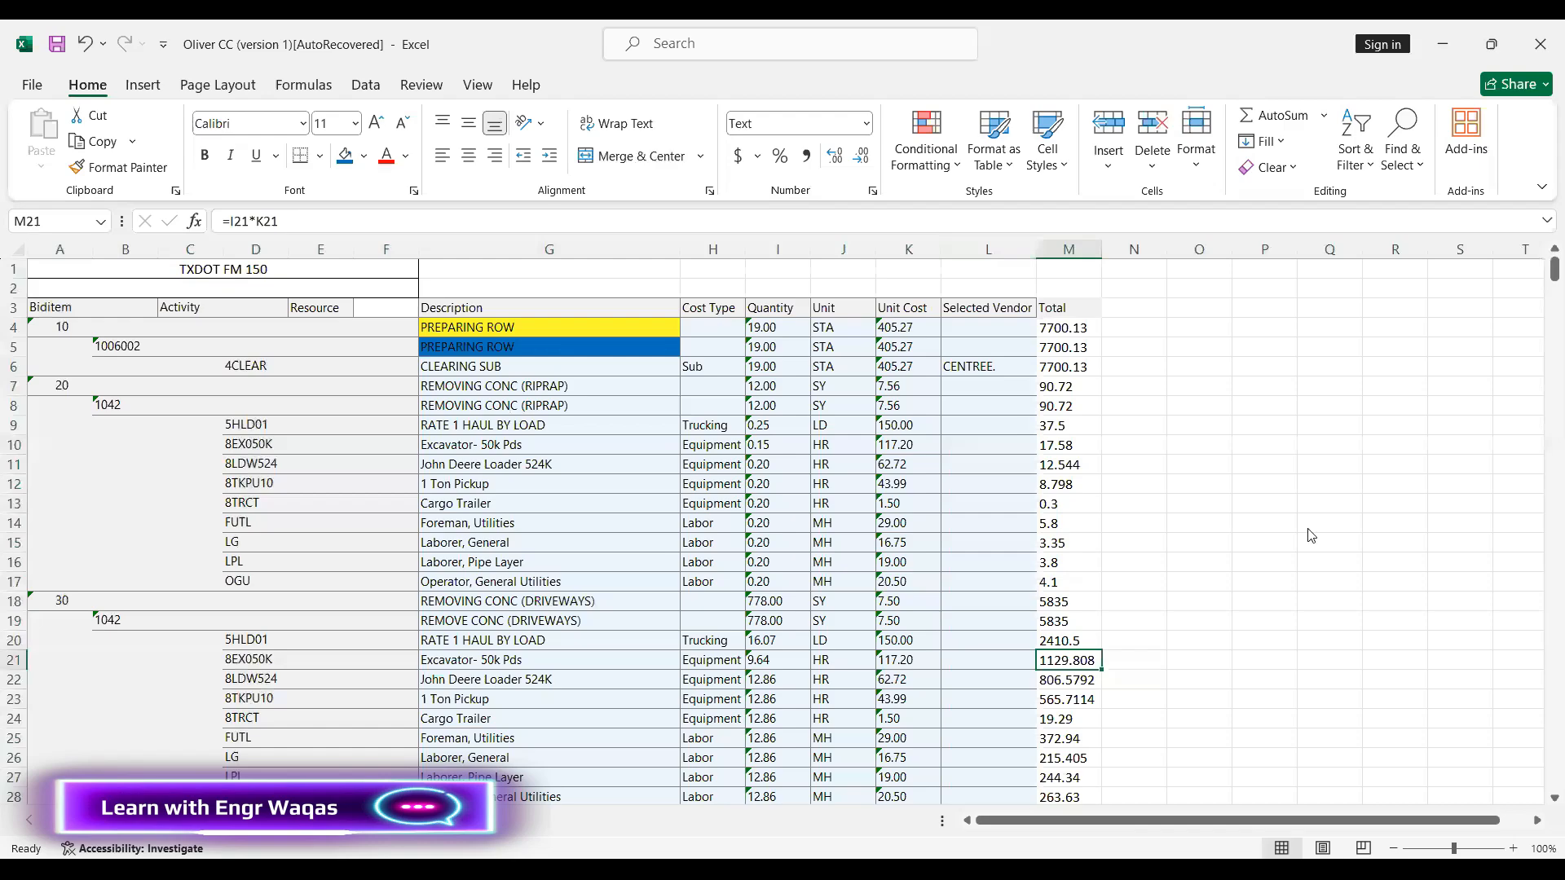
Examine the Selected Vendor column and the vendors assigned to the CLEARING SUB, RATE 2 HAUL BY LOAD and Select Fill resources
key("alt+Tab")
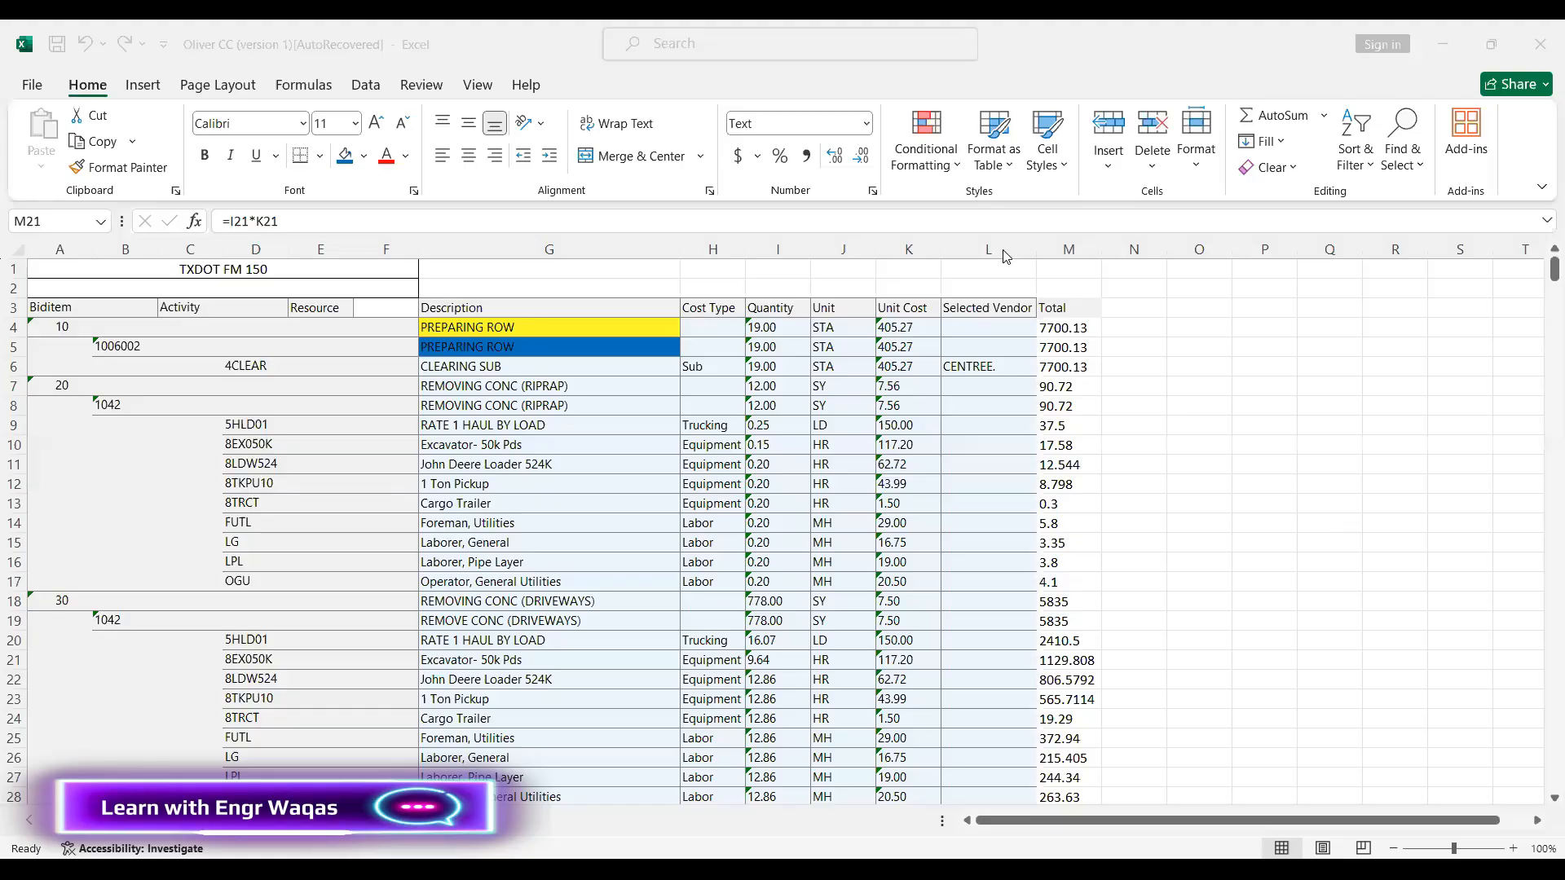
left_click(1001, 241)
left_click(1001, 241)
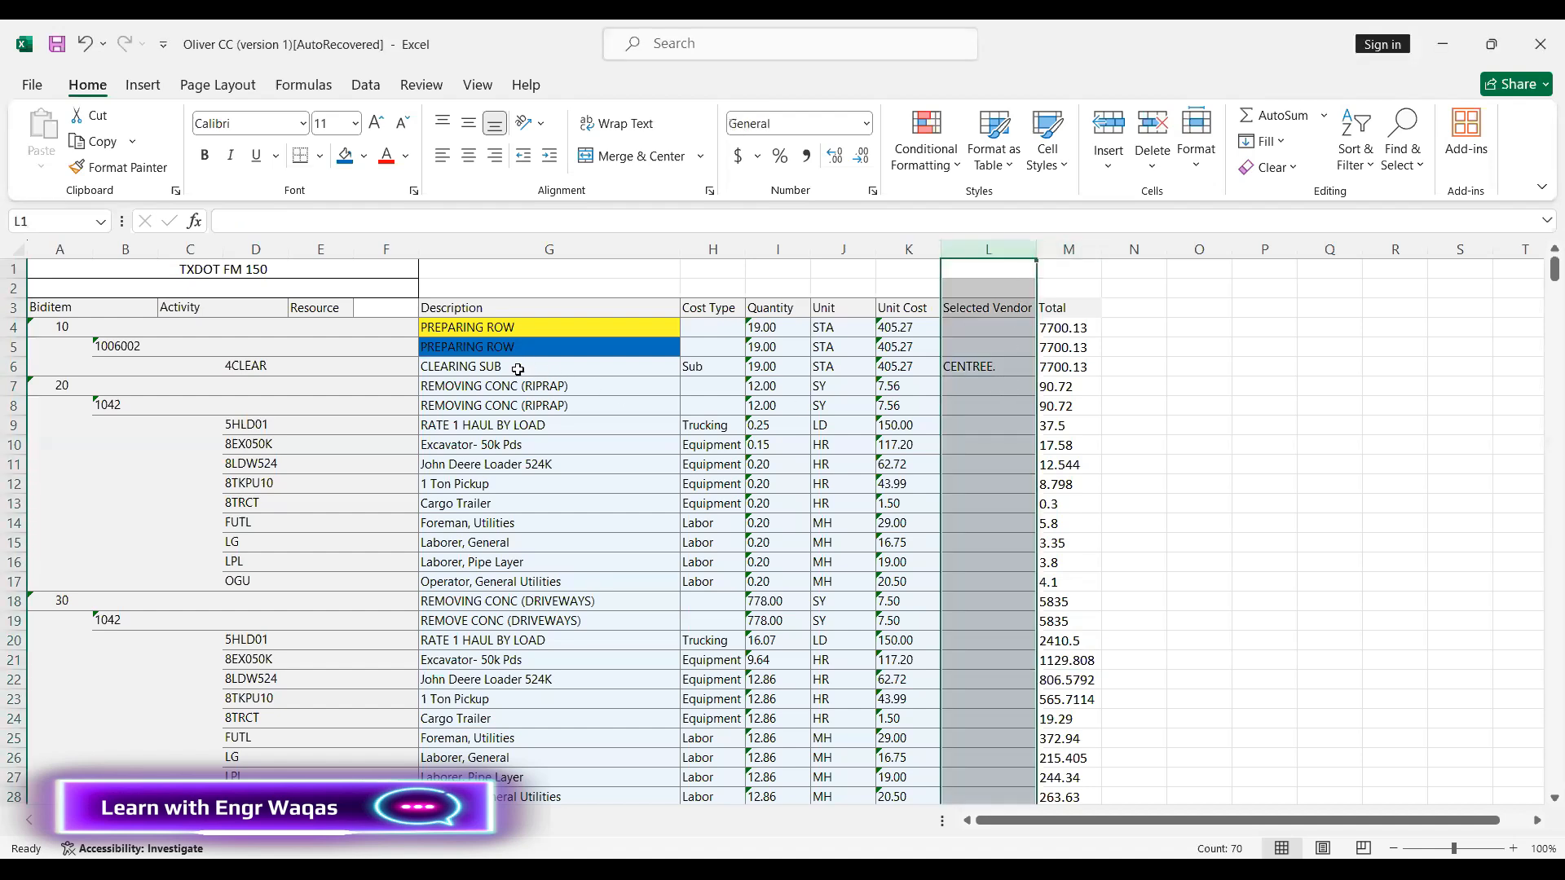
left_click(1007, 367)
scroll(1028, 482, "down", 2)
scroll(1028, 483, "down", 2)
left_click(1013, 561)
left_click(547, 562)
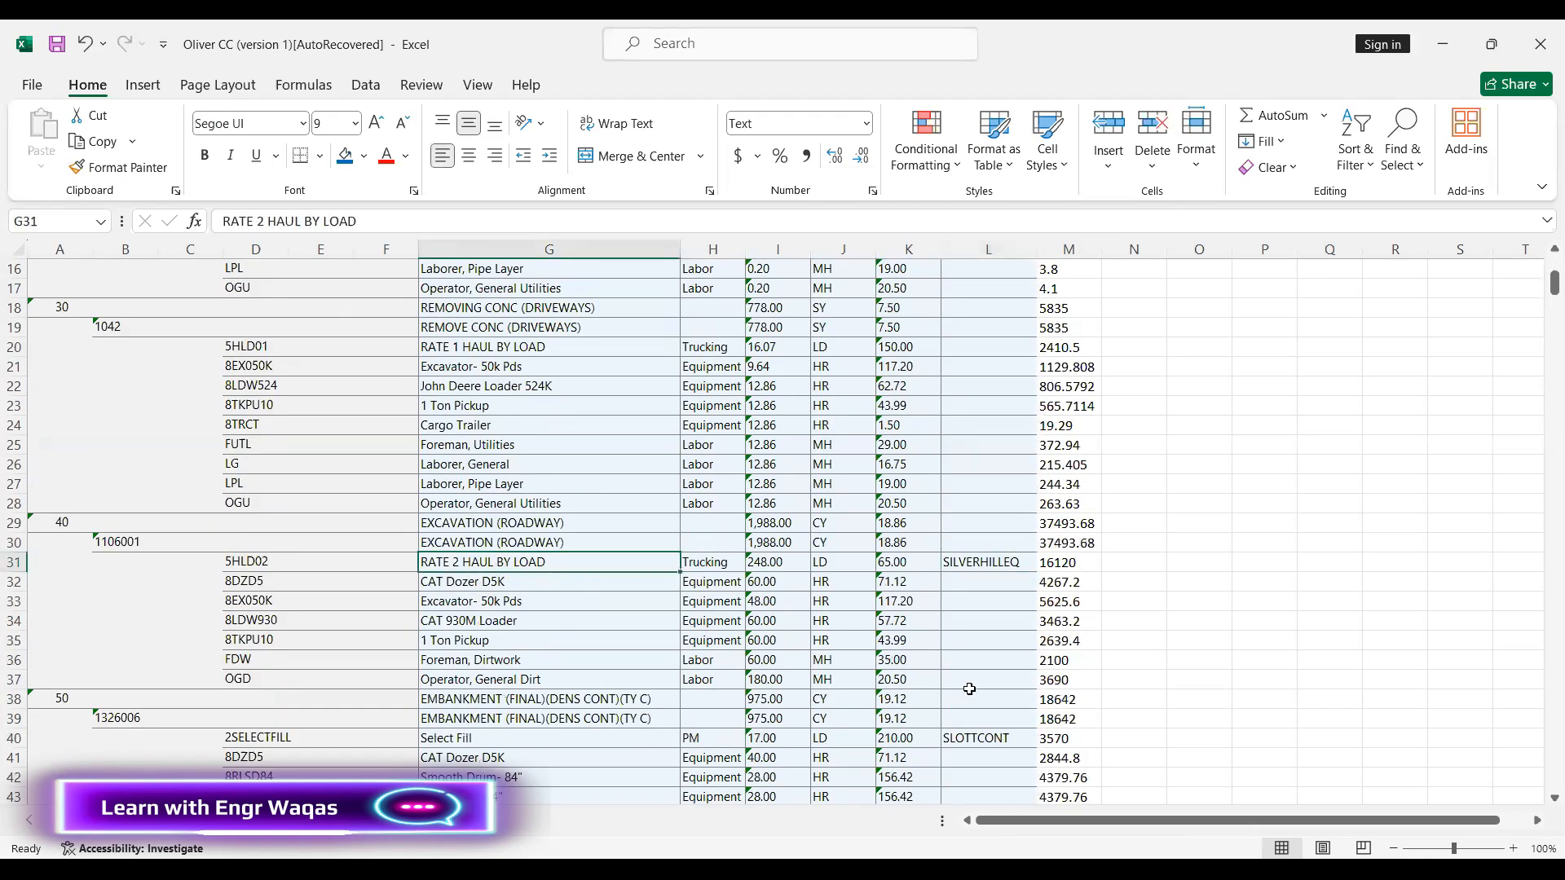
scroll(970, 689, "down", 2)
left_click(986, 621)
scroll(653, 650, "up", 7)
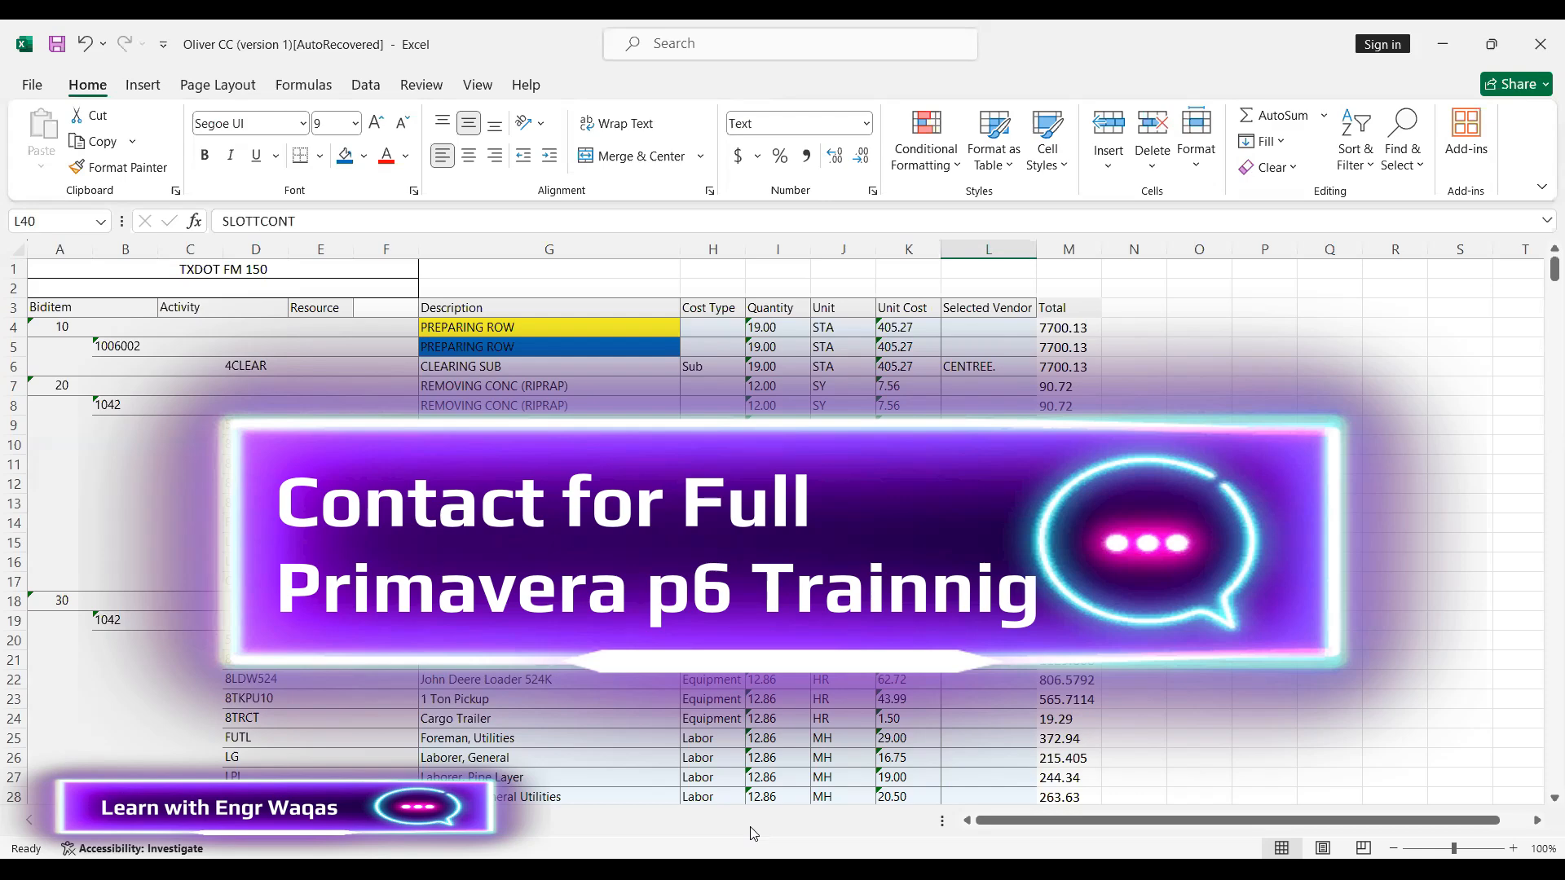
Fill the bid item description cells REMOVING CONC (DRIVEWAYS) in G18 and EXCAVATION (ROADWAY) in G29 with blue
left_click(469, 328)
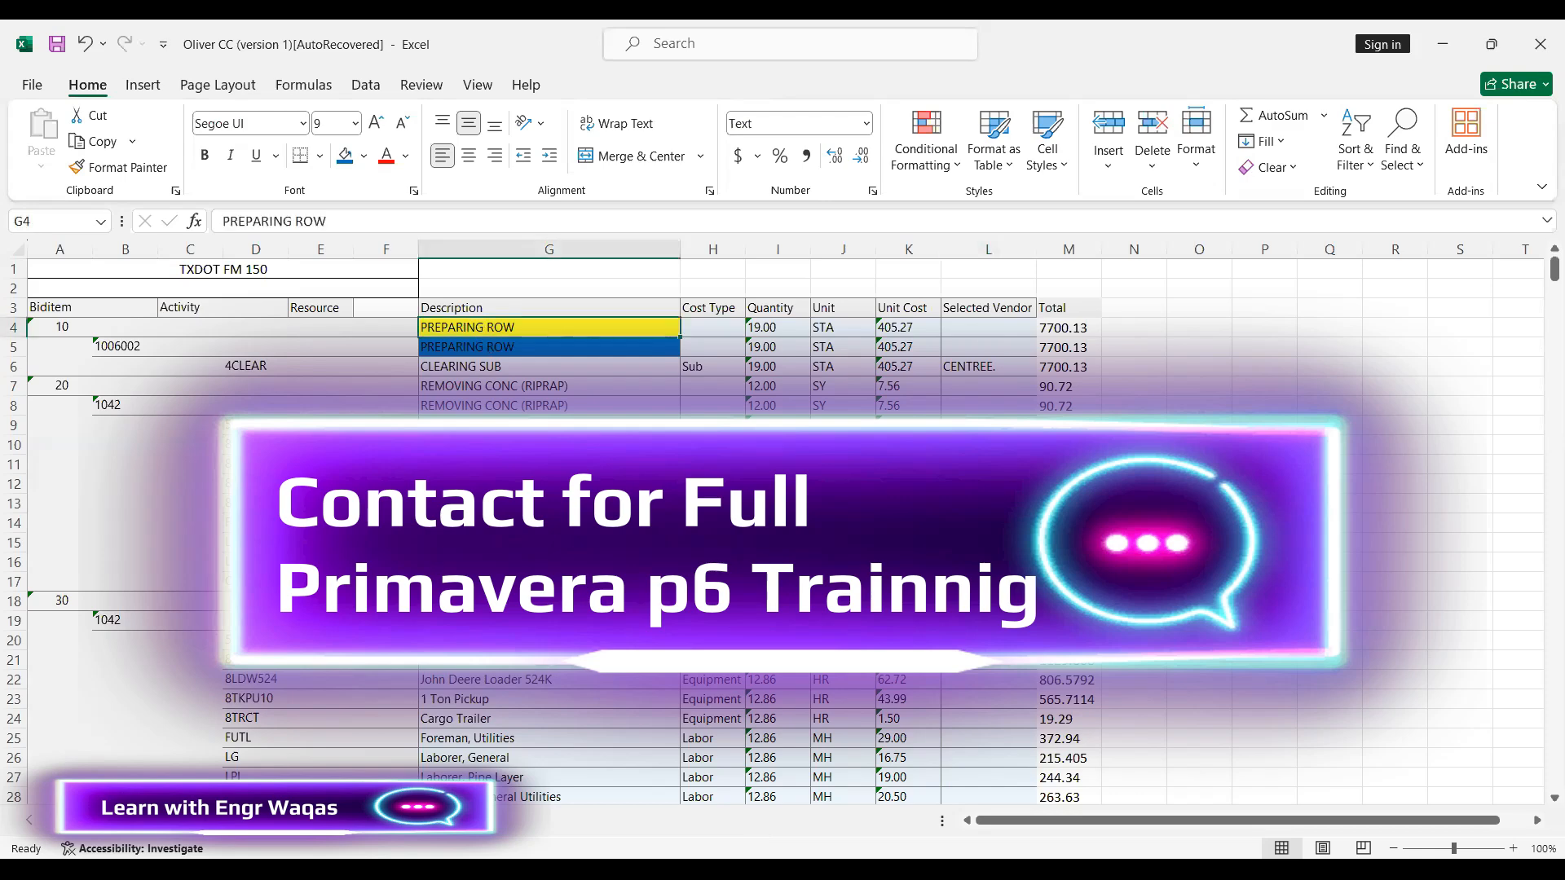
left_click(530, 602)
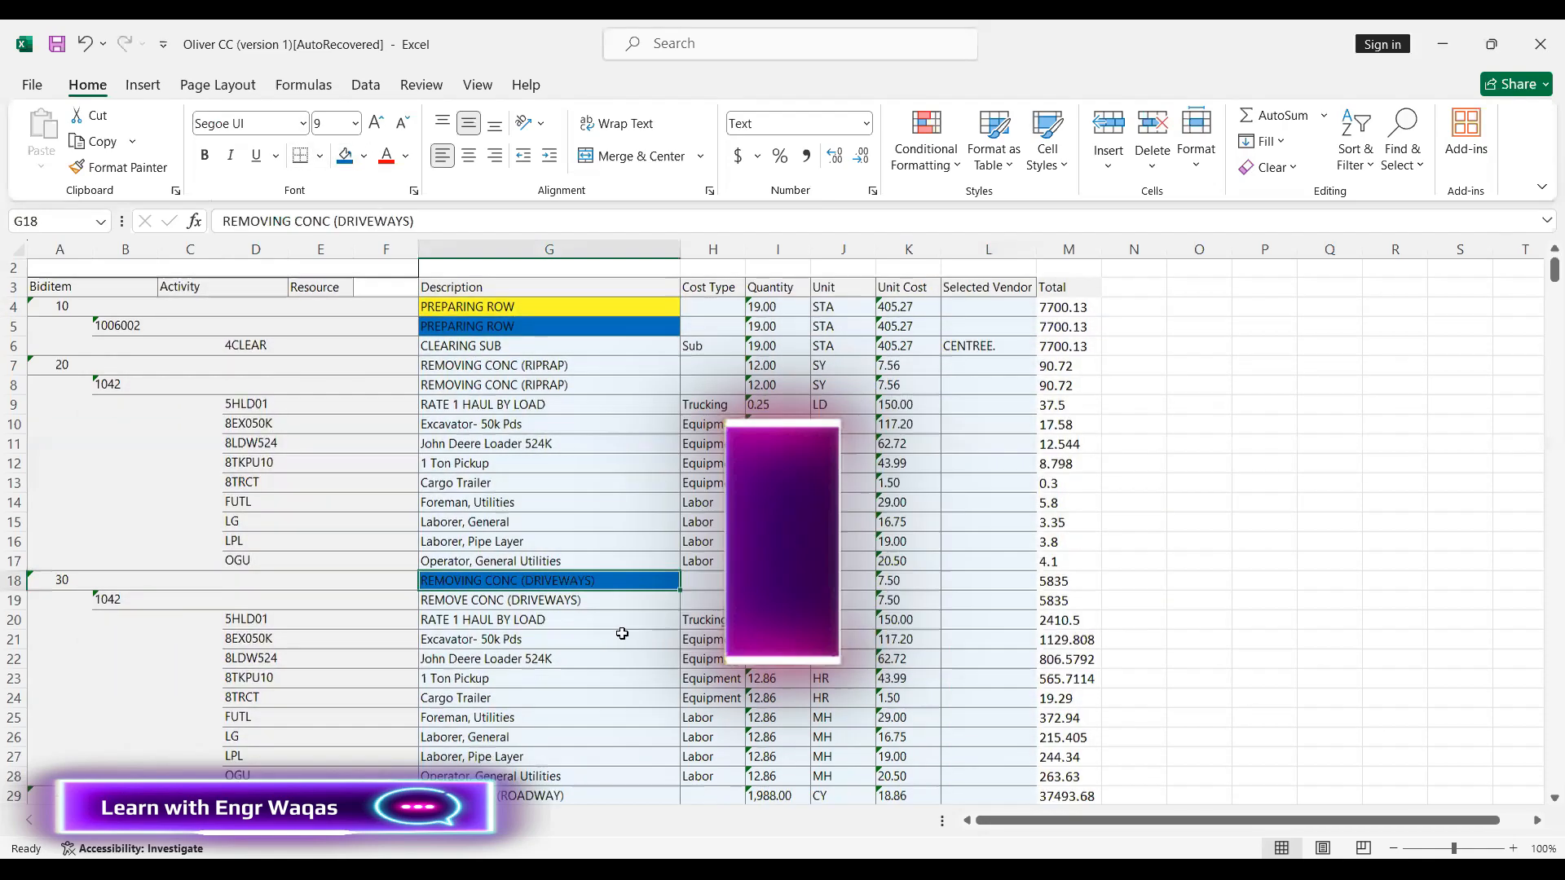
scroll(620, 634, "down", 4)
left_click(530, 581)
left_click(350, 157)
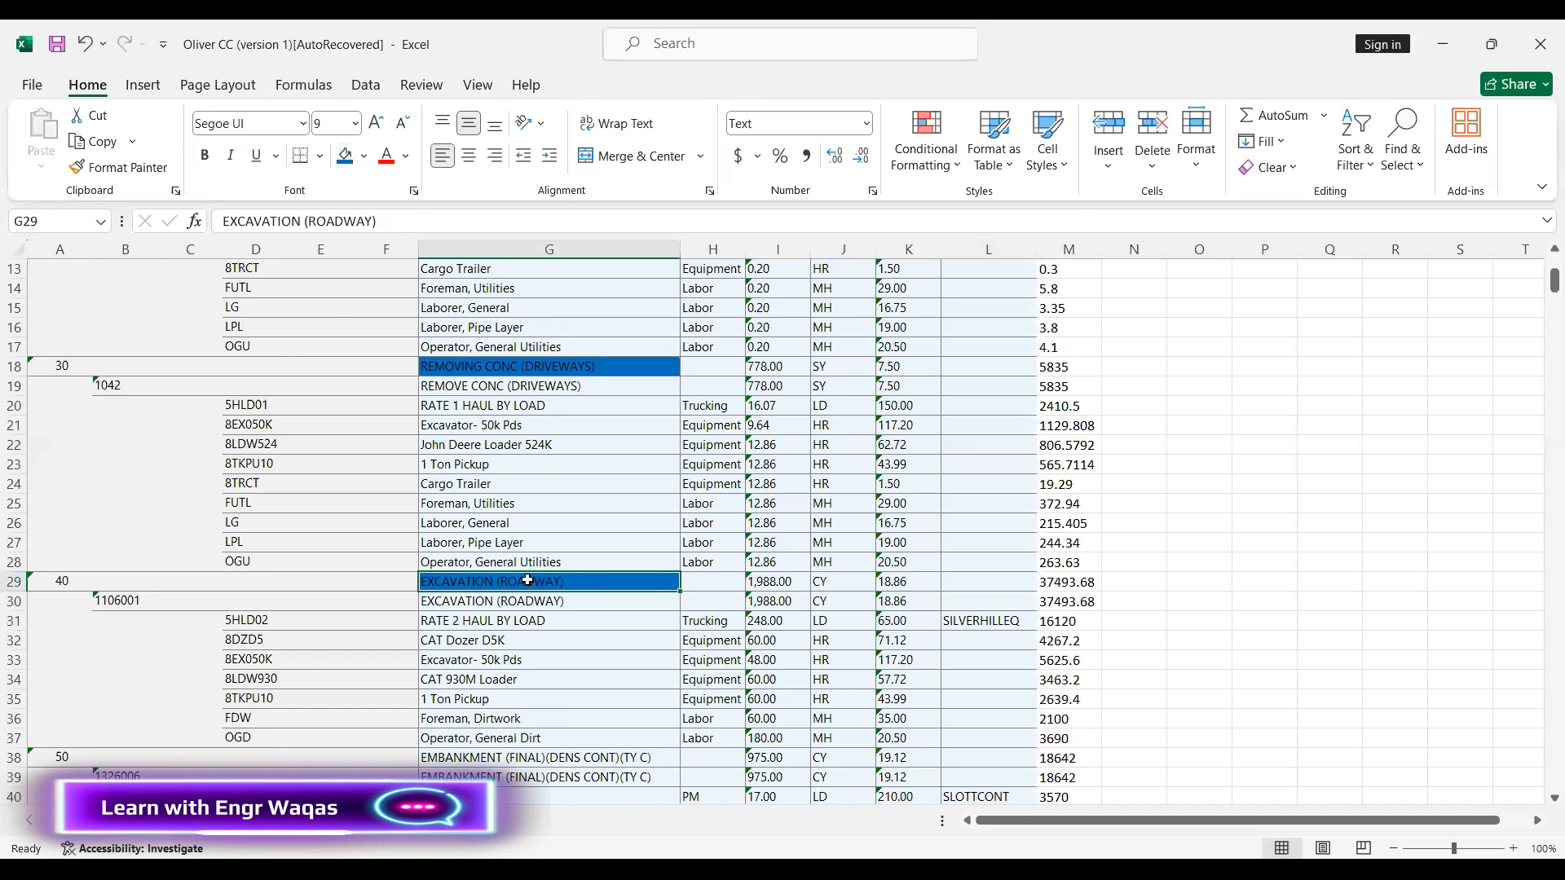
Fill the bid item cells EMBANKMENT (FINAL)(DENS CONT)(TY C) in G38, FURNISHING AND PLACING TOPSOIL (4") in G57 and BROADCAST SEED (PERM) (RURAL) (SANDY) in G66 with blue
scroll(547, 628, "down", 2)
left_click(549, 641)
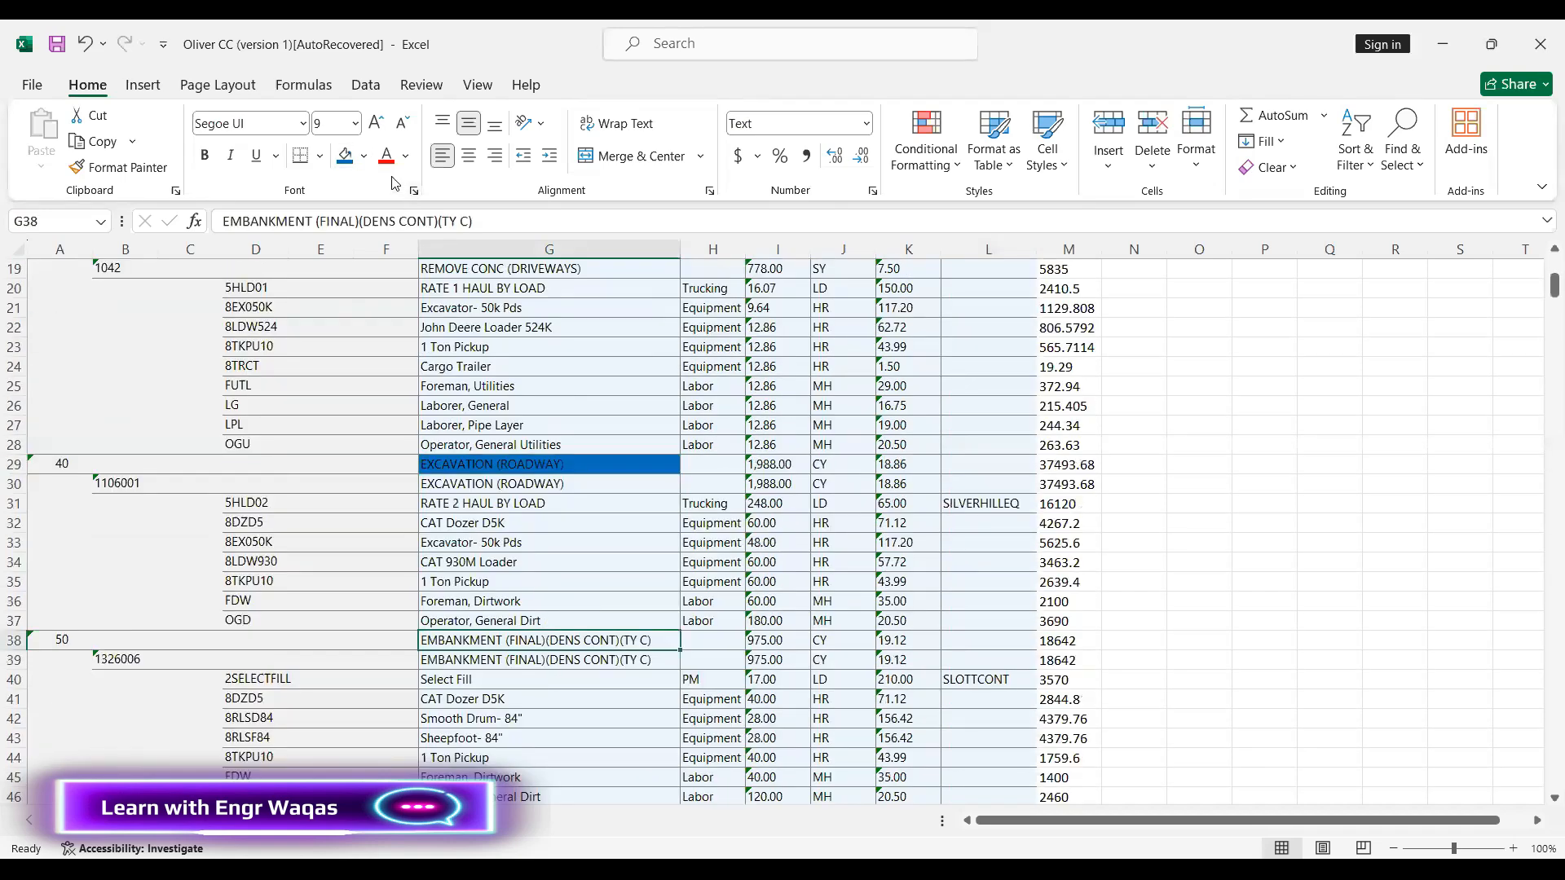
left_click(346, 155)
scroll(526, 630, "down", 4)
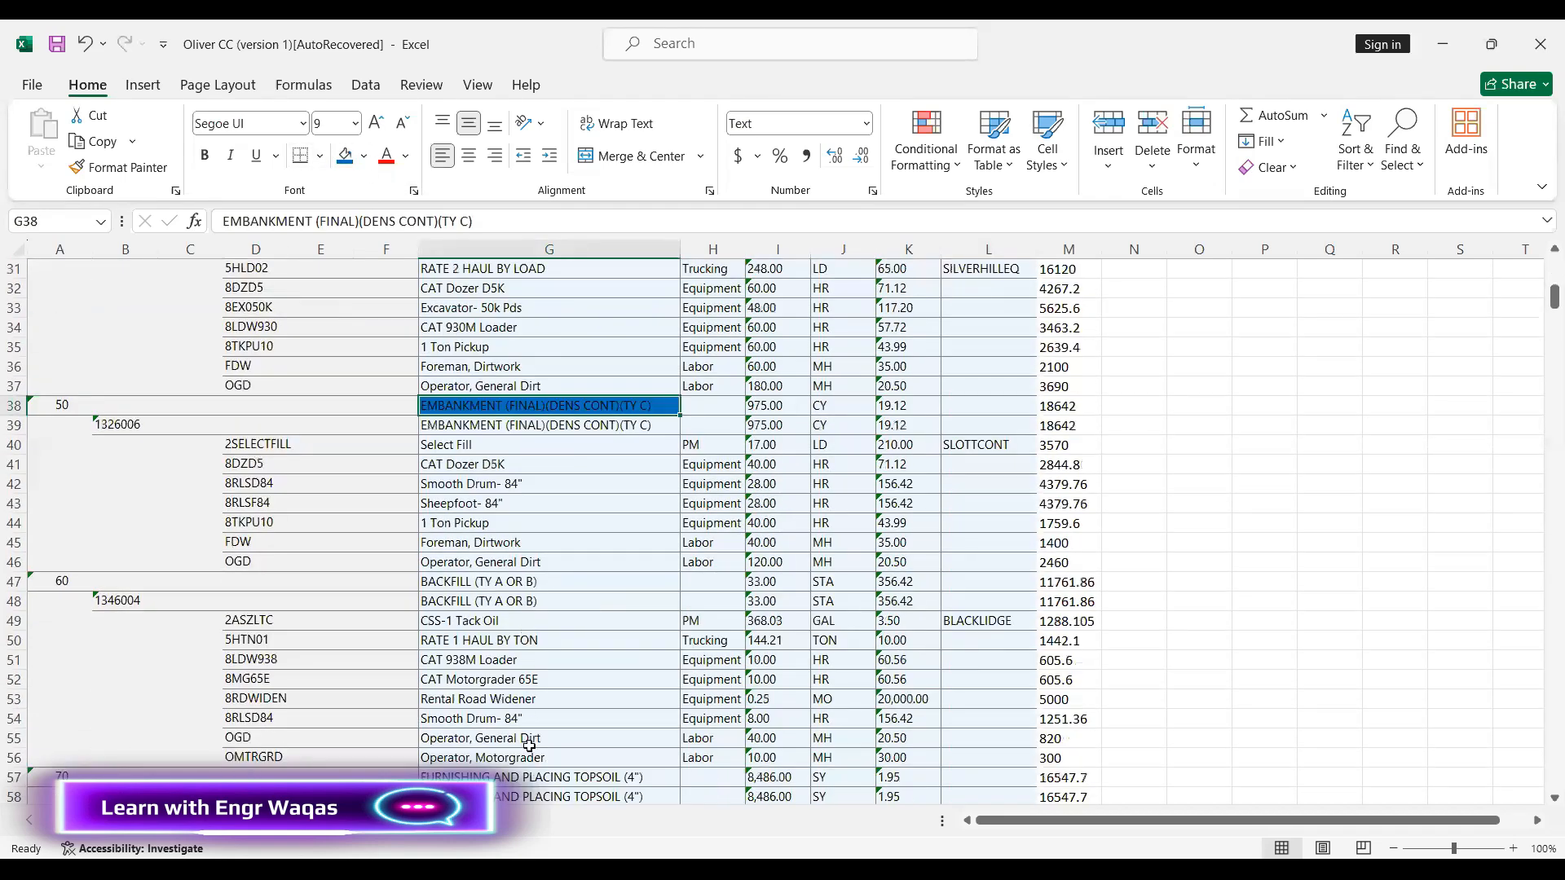
left_click(528, 778)
left_click(335, 157)
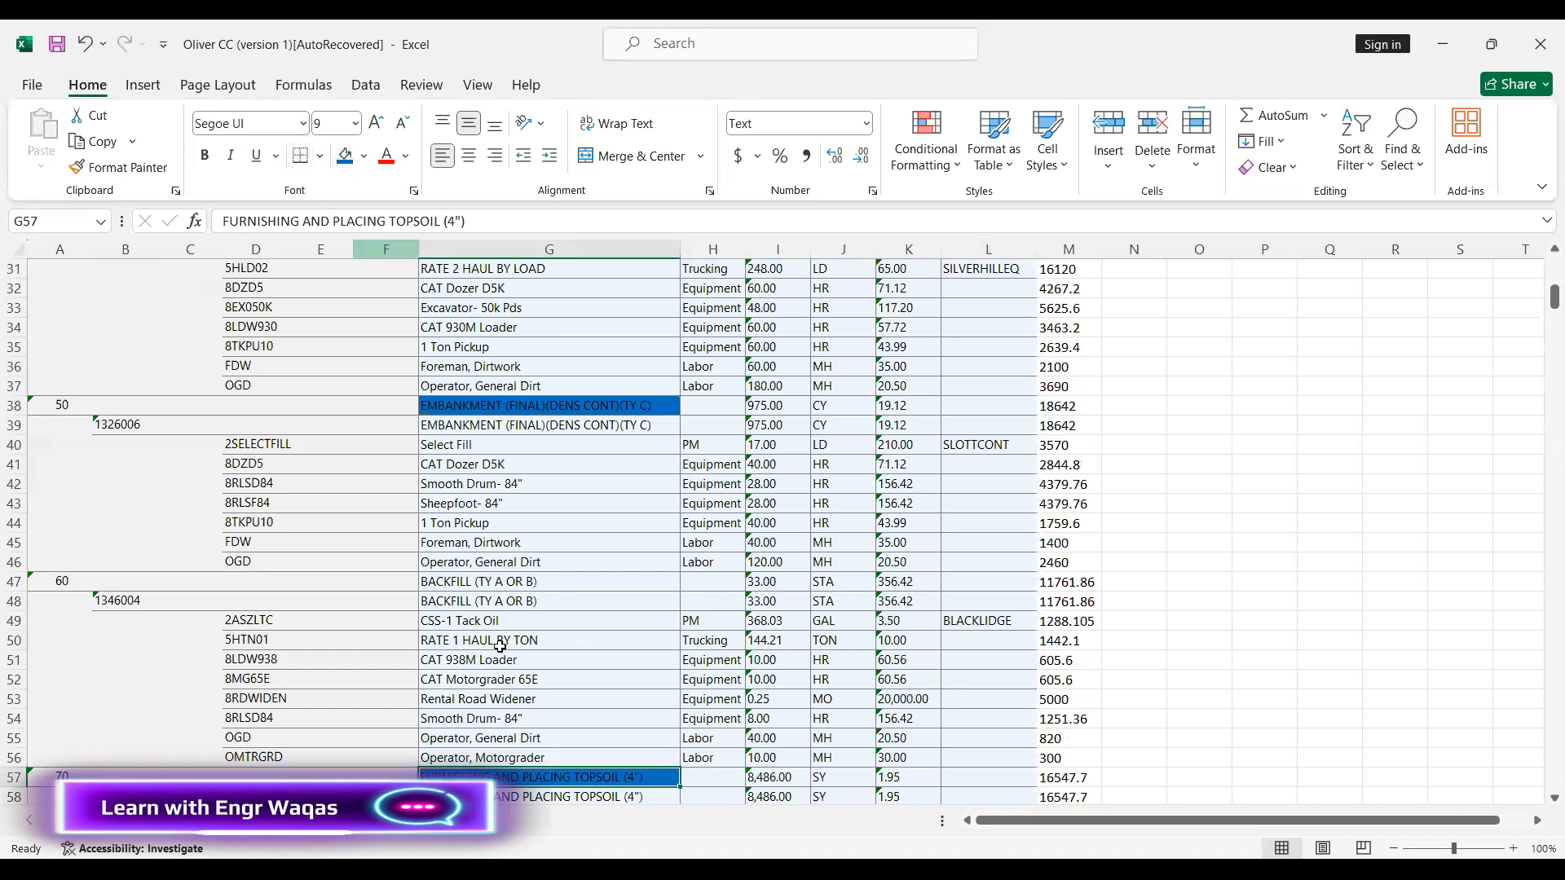
scroll(528, 687, "down", 4)
left_click(526, 718)
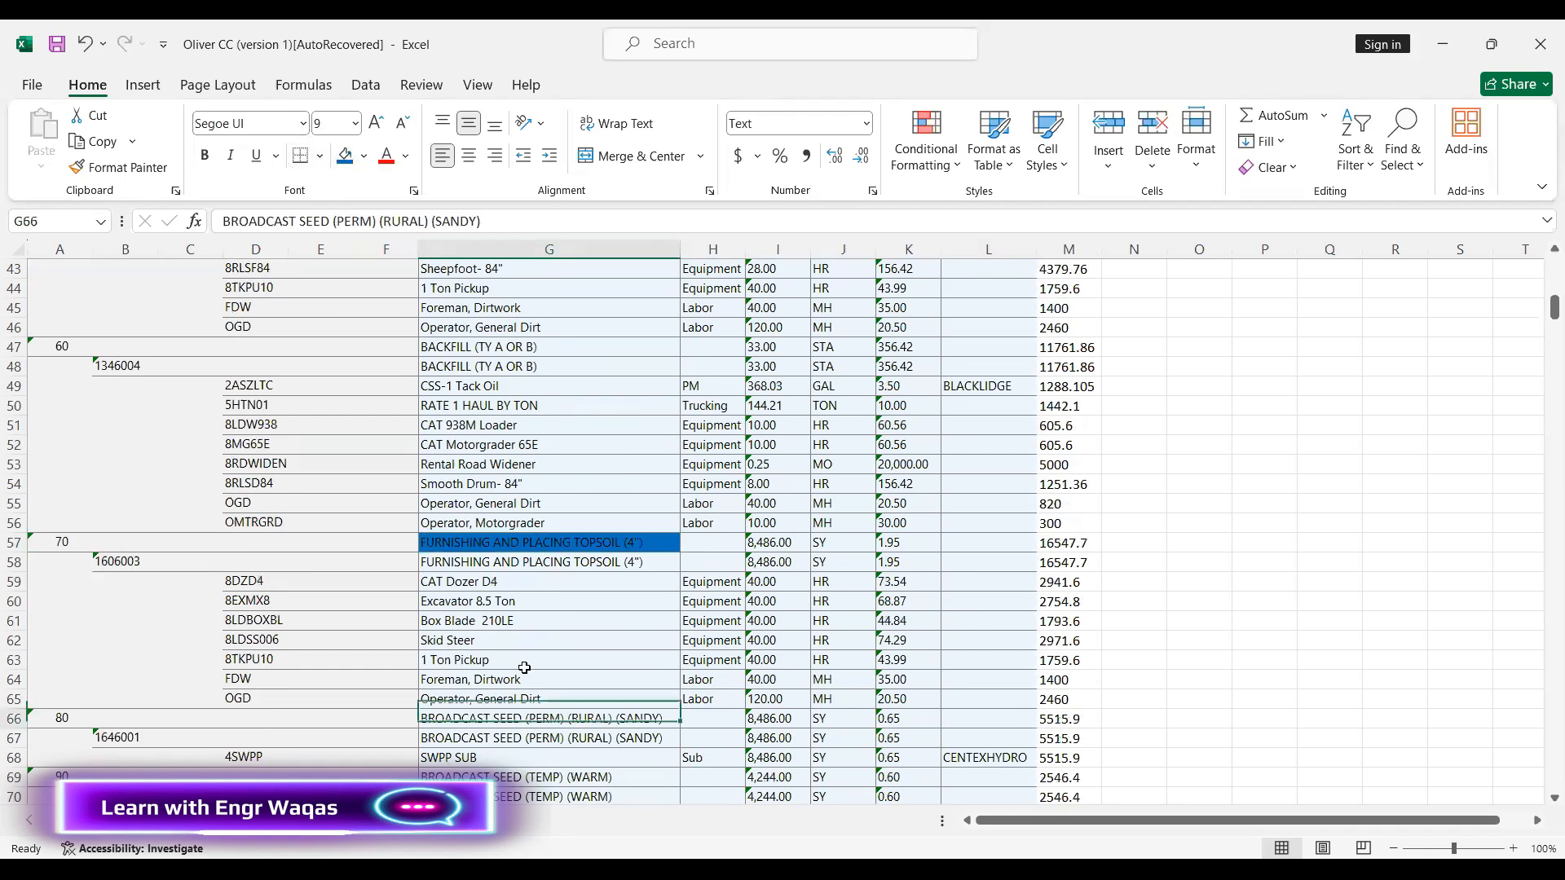
left_click(344, 156)
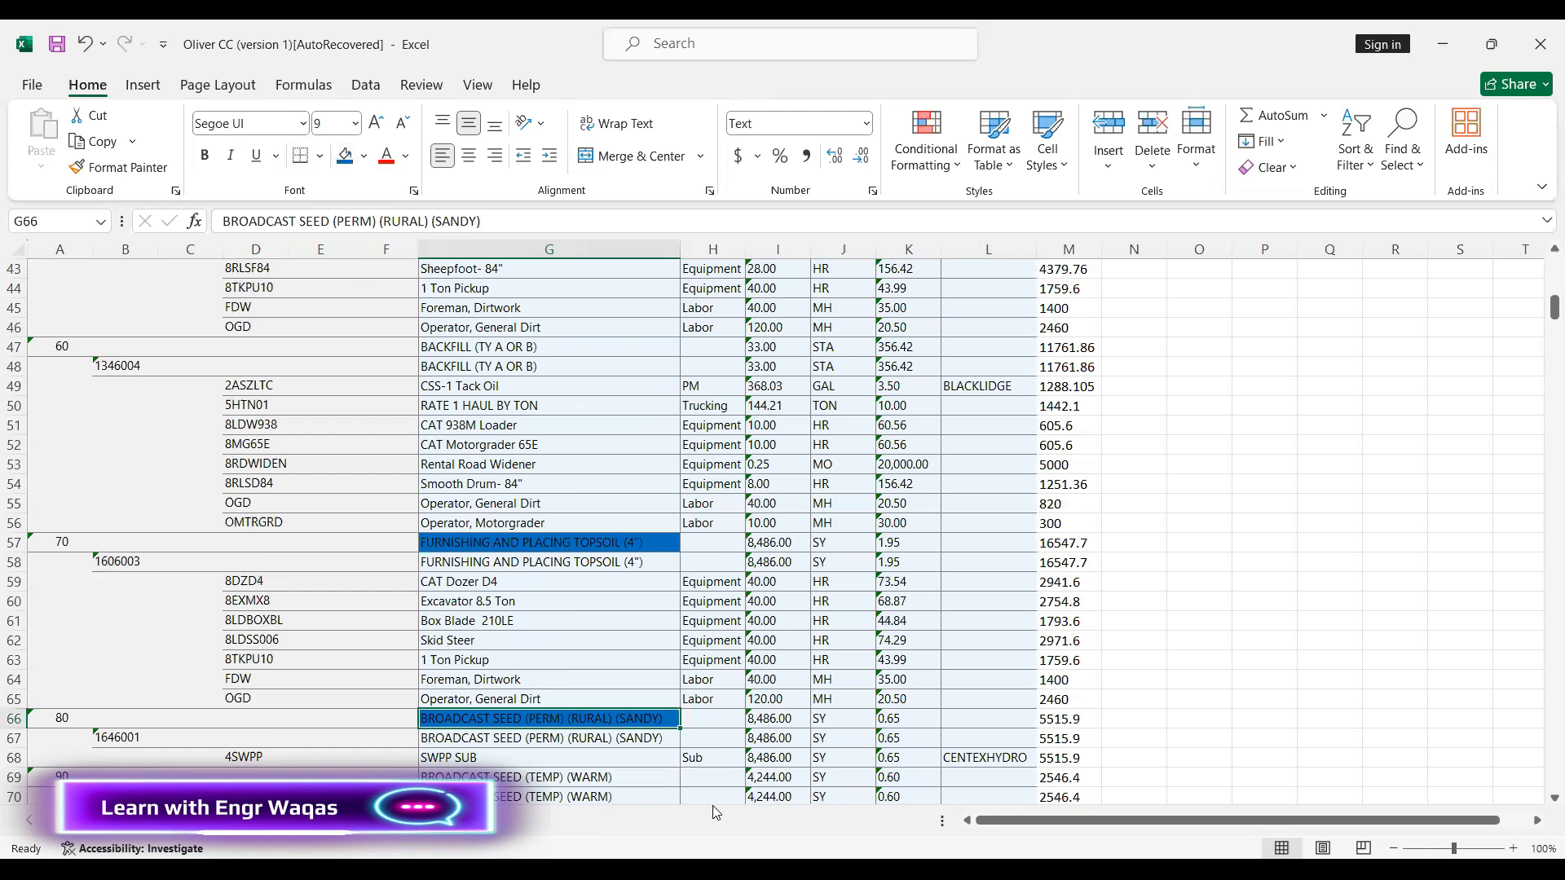
Switch to Primavera P6 and review the backfill, topsoil and broadcast seed activities A1040, A1050 and A1060 under Earth work
key("alt+Tab")
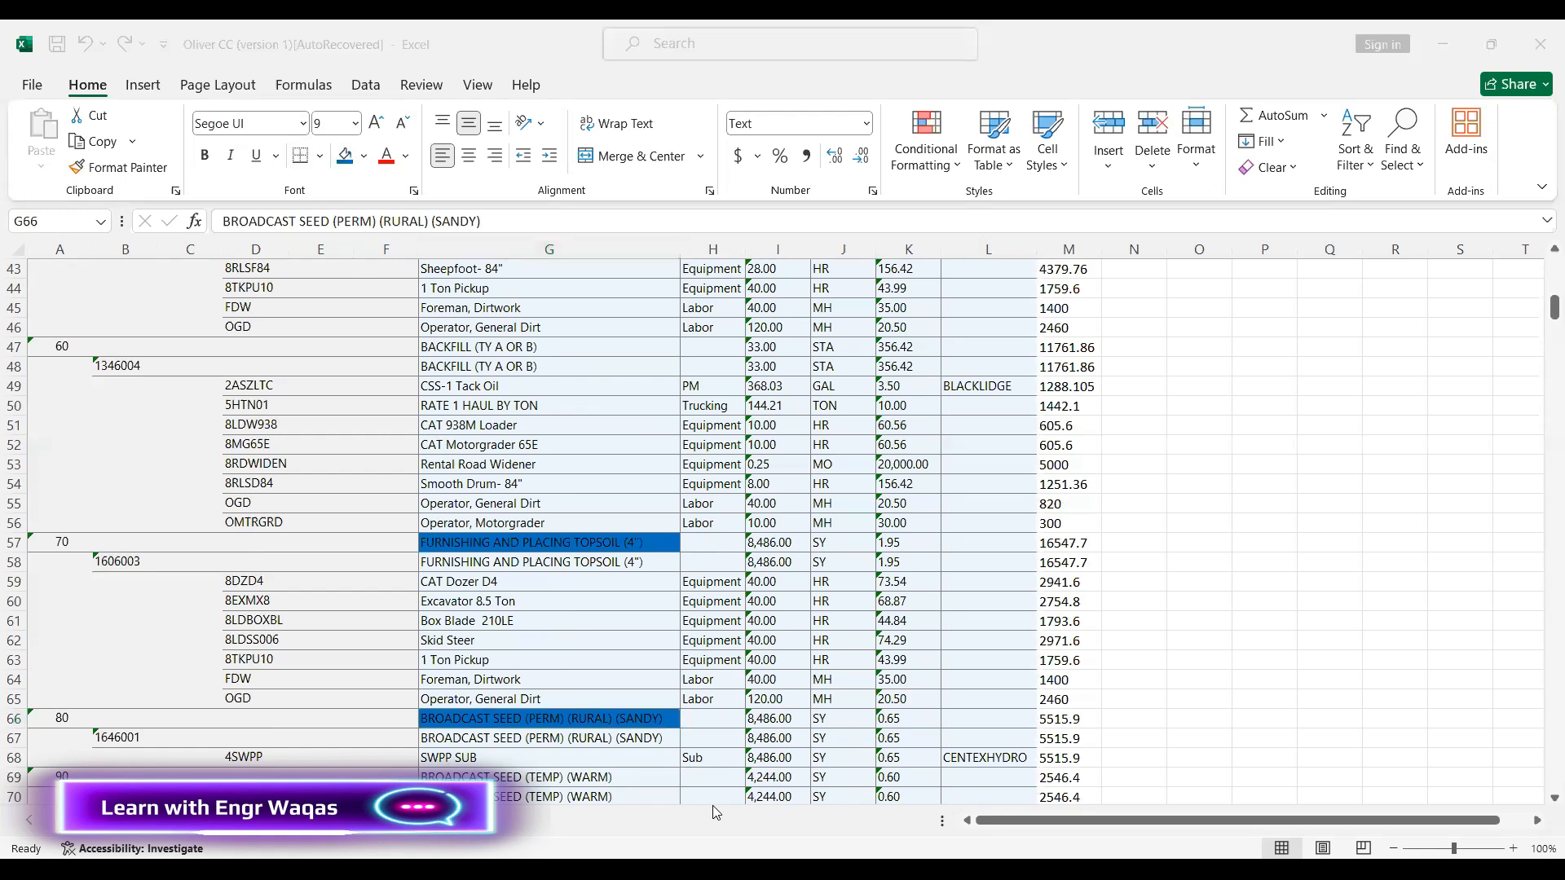
scroll(309, 338, "down", 2)
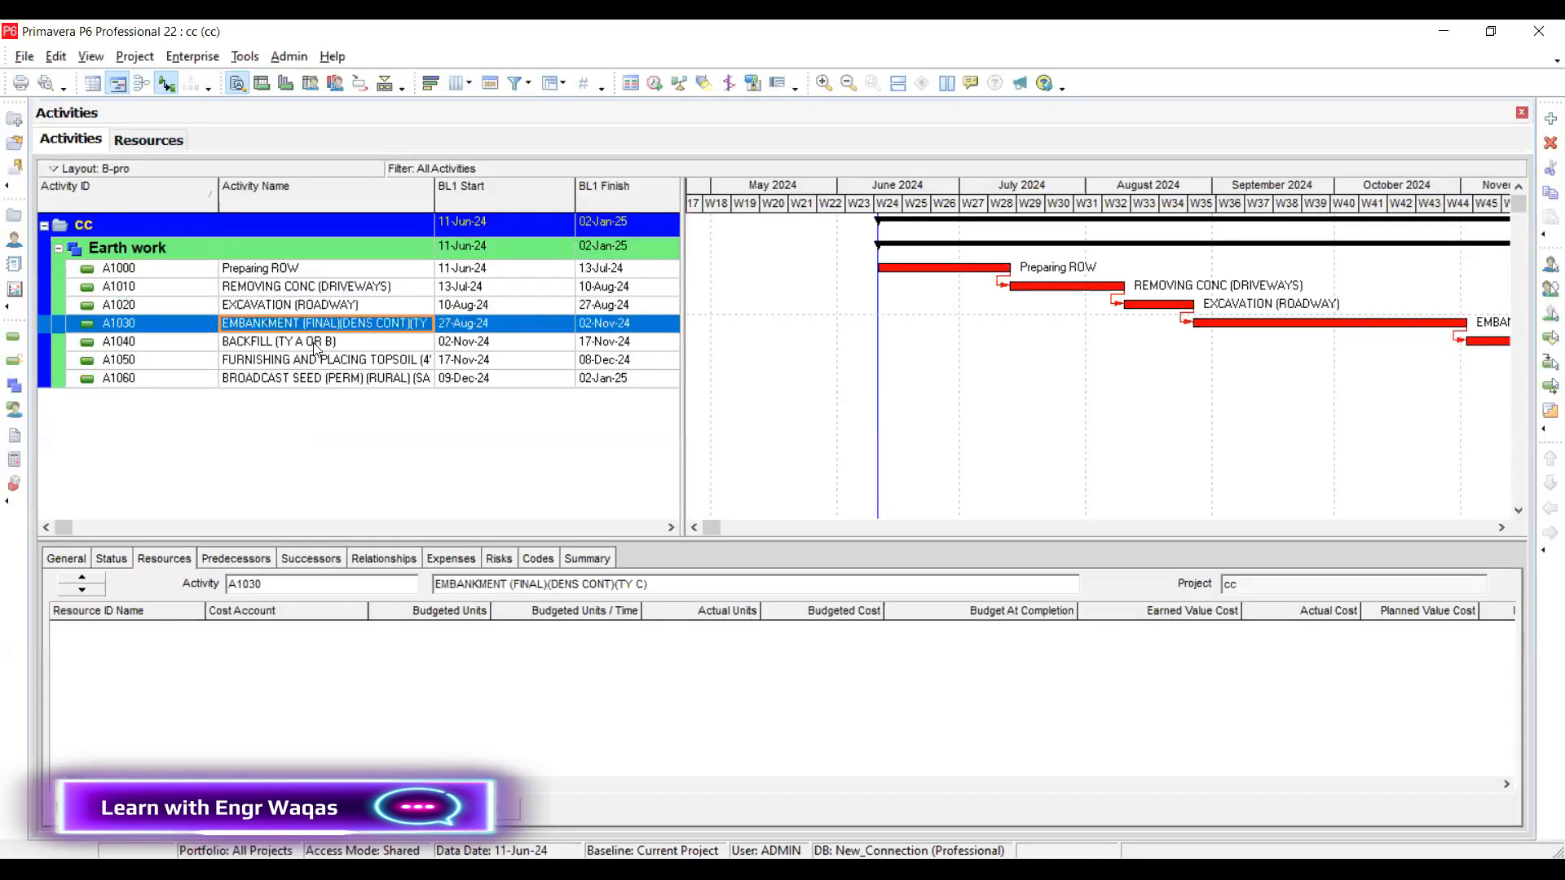
left_click(322, 342)
left_click(332, 359)
left_click(343, 380)
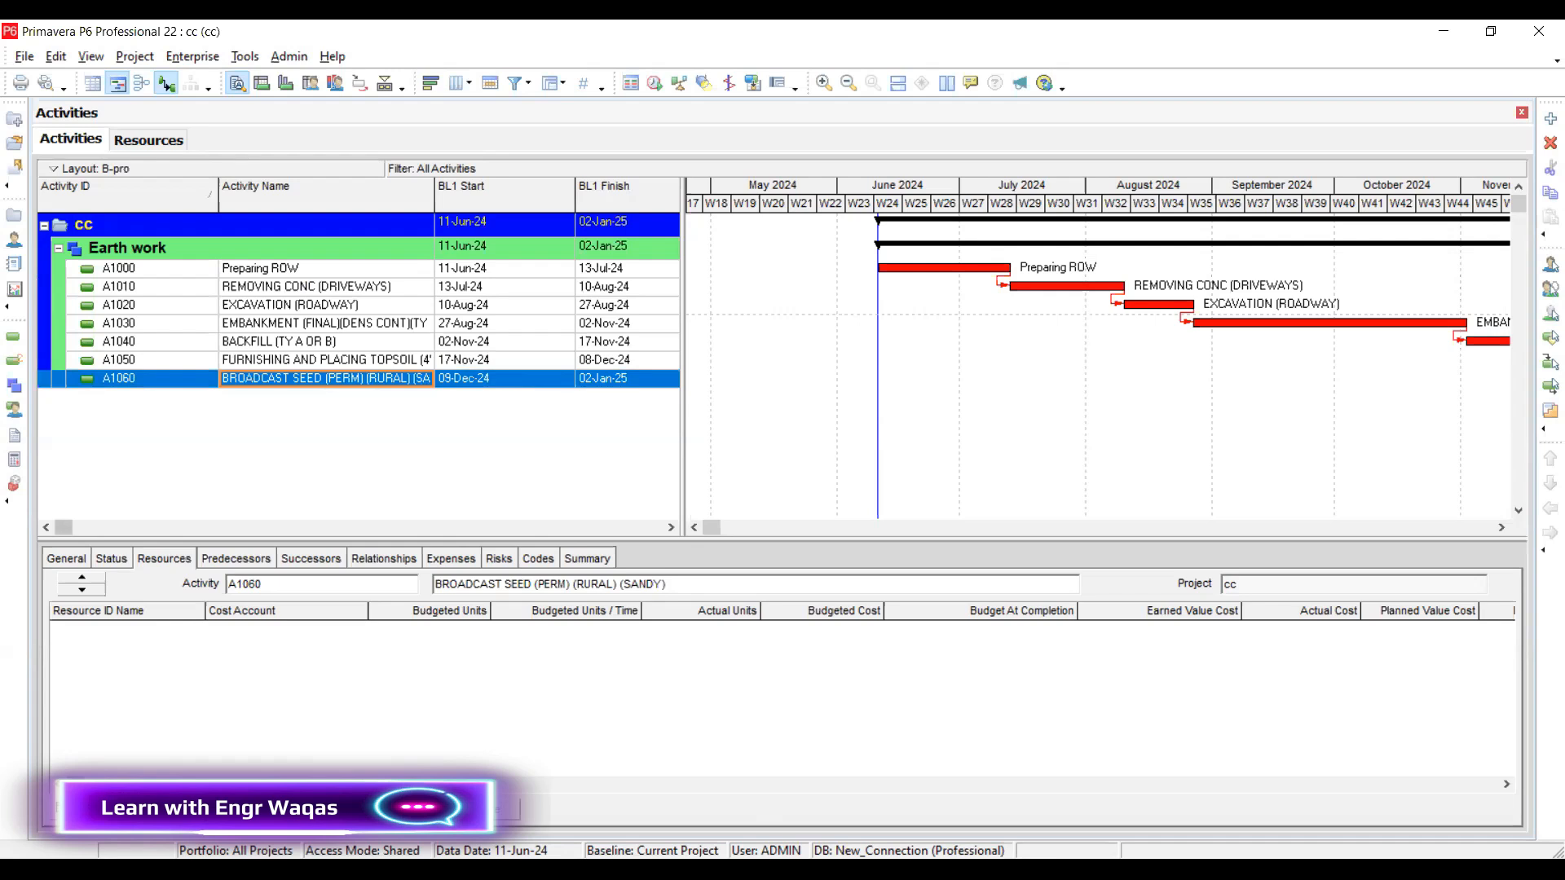
key("ctrl+2")
left_click_drag(832, 354, 835, 384)
left_click_drag(822, 339, 831, 323)
mouse_move(913, 350)
left_mouse_down()
mouse_move(959, 368)
mouse_move(962, 352)
mouse_move(1014, 352)
mouse_move(1088, 304)
mouse_move(1102, 386)
left_mouse_up()
mouse_move(1206, 387)
left_mouse_down()
mouse_move(1223, 332)
mouse_move(1240, 368)
mouse_move(1254, 349)
mouse_move(1297, 362)
left_mouse_up()
mouse_move(1314, 303)
left_mouse_down()
mouse_move(1311, 361)
mouse_move(1337, 329)
mouse_move(1341, 361)
left_mouse_up()
mouse_move(1337, 326)
left_mouse_down()
mouse_move(1390, 342)
mouse_move(1386, 309)
mouse_move(1427, 350)
mouse_move(1468, 335)
mouse_move(1465, 384)
left_mouse_up()
mouse_move(842, 461)
left_mouse_down()
mouse_move(856, 489)
mouse_move(917, 485)
left_mouse_up()
mouse_move(876, 432)
left_mouse_down()
mouse_move(815, 464)
mouse_move(901, 432)
mouse_move(1047, 479)
mouse_move(1150, 460)
mouse_move(1196, 485)
left_mouse_up()
mouse_move(1262, 418)
left_mouse_down()
mouse_move(1262, 463)
mouse_move(1317, 470)
left_mouse_up()
mouse_move(1302, 457)
left_mouse_down()
mouse_move(1420, 450)
mouse_move(1445, 475)
mouse_move(1510, 447)
mouse_move(1553, 450)
mouse_move(1559, 513)
left_mouse_up()
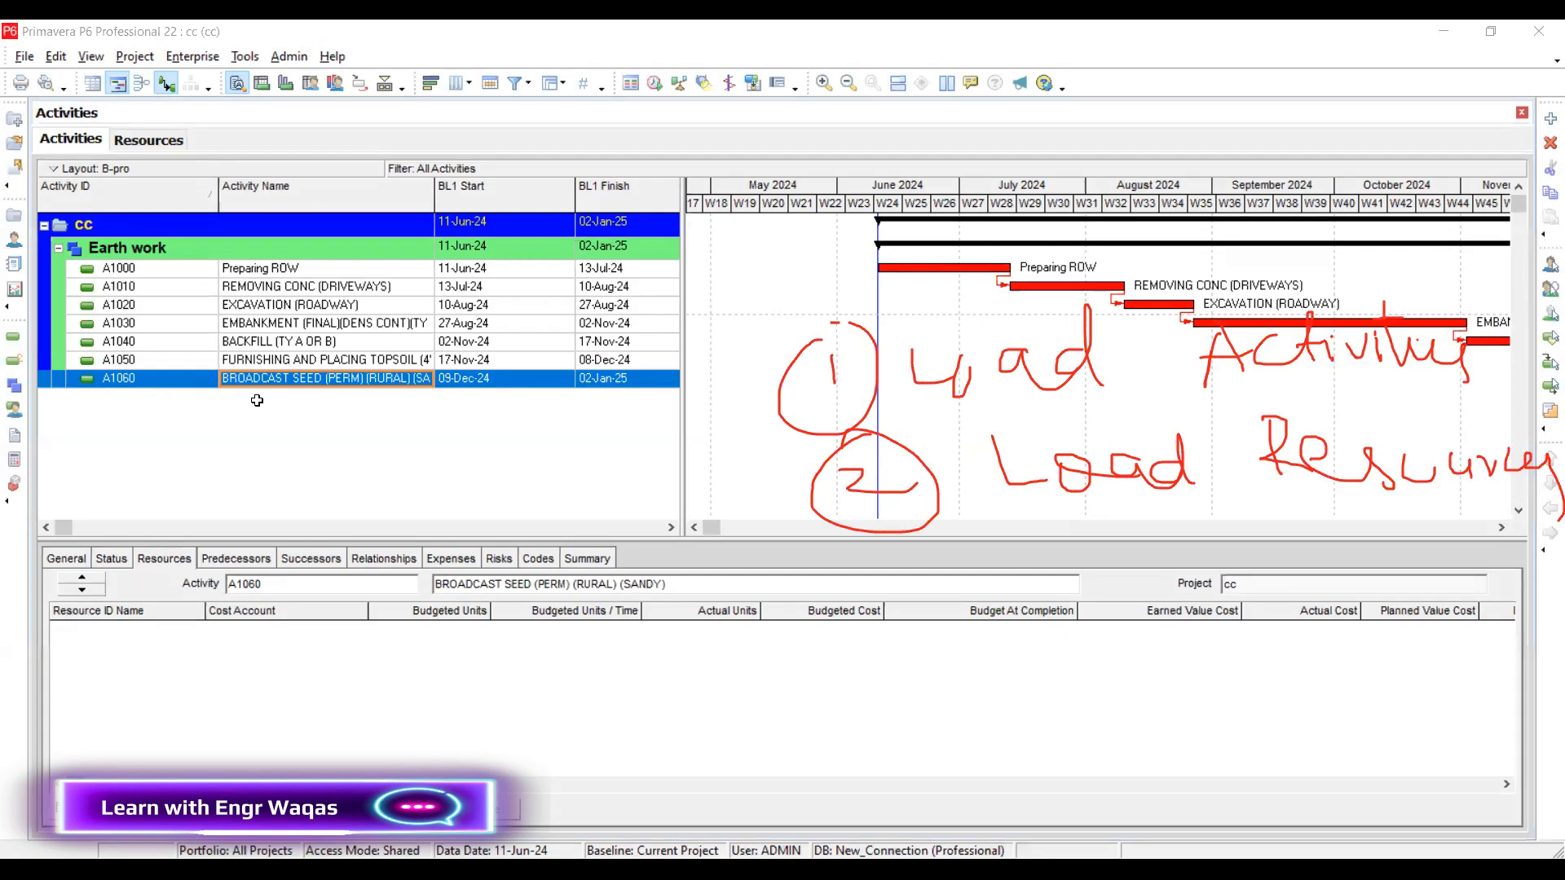
key("Escape")
Switch to the Excel cost sheet and compare the PREPARING ROW and driveways concrete removal bid items with their activities 1006002 and 1042
key("alt+Tab")
scroll(388, 505, "up", 9)
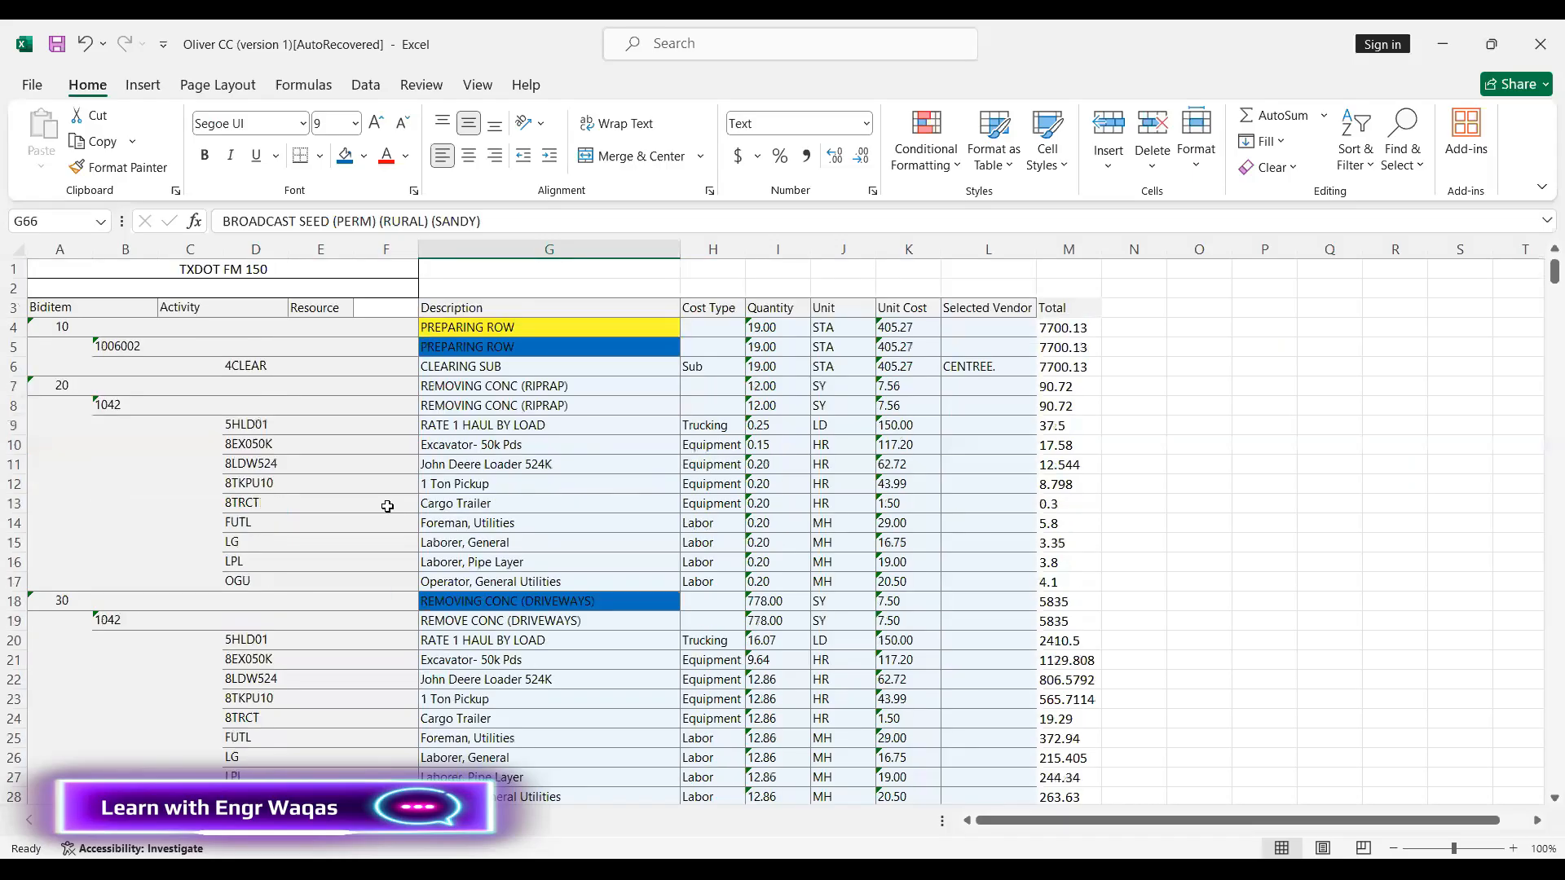
left_click(461, 350)
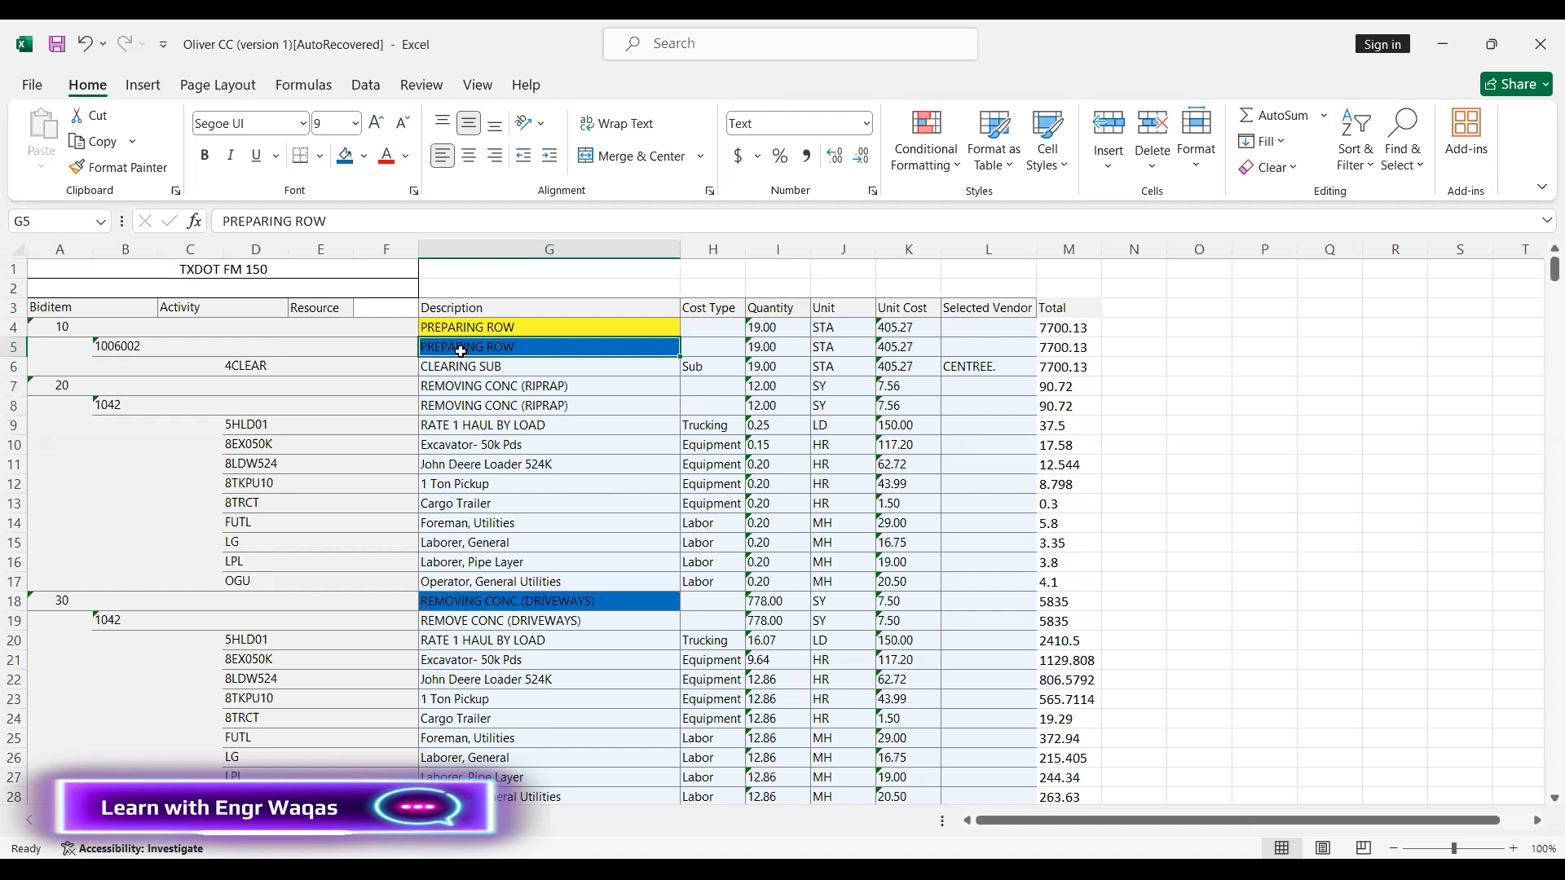
left_click(130, 348)
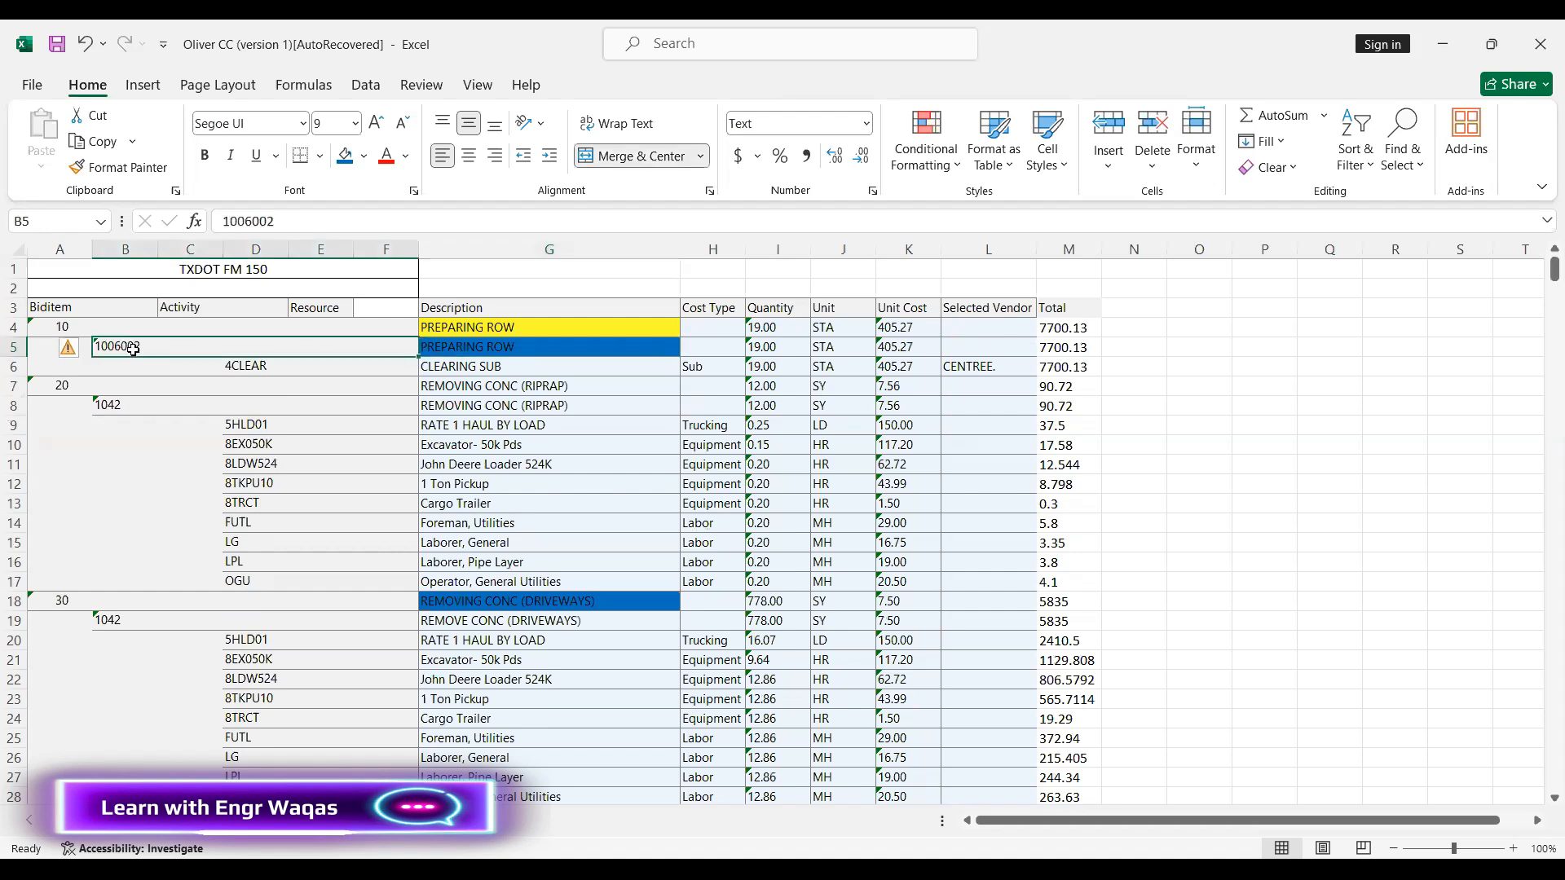
left_click(473, 347)
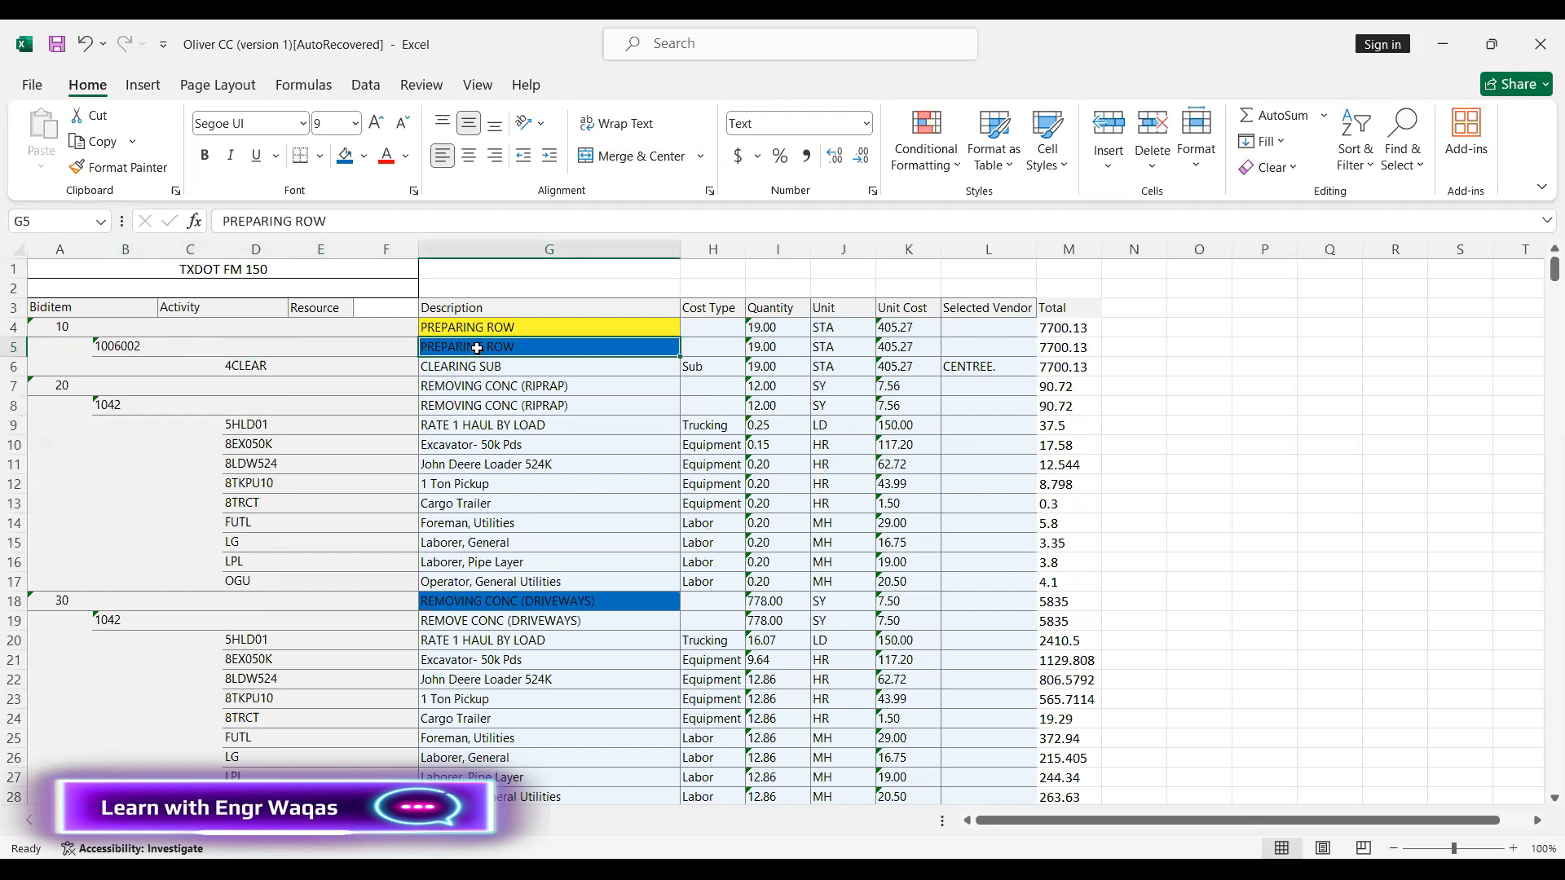
left_click(512, 623)
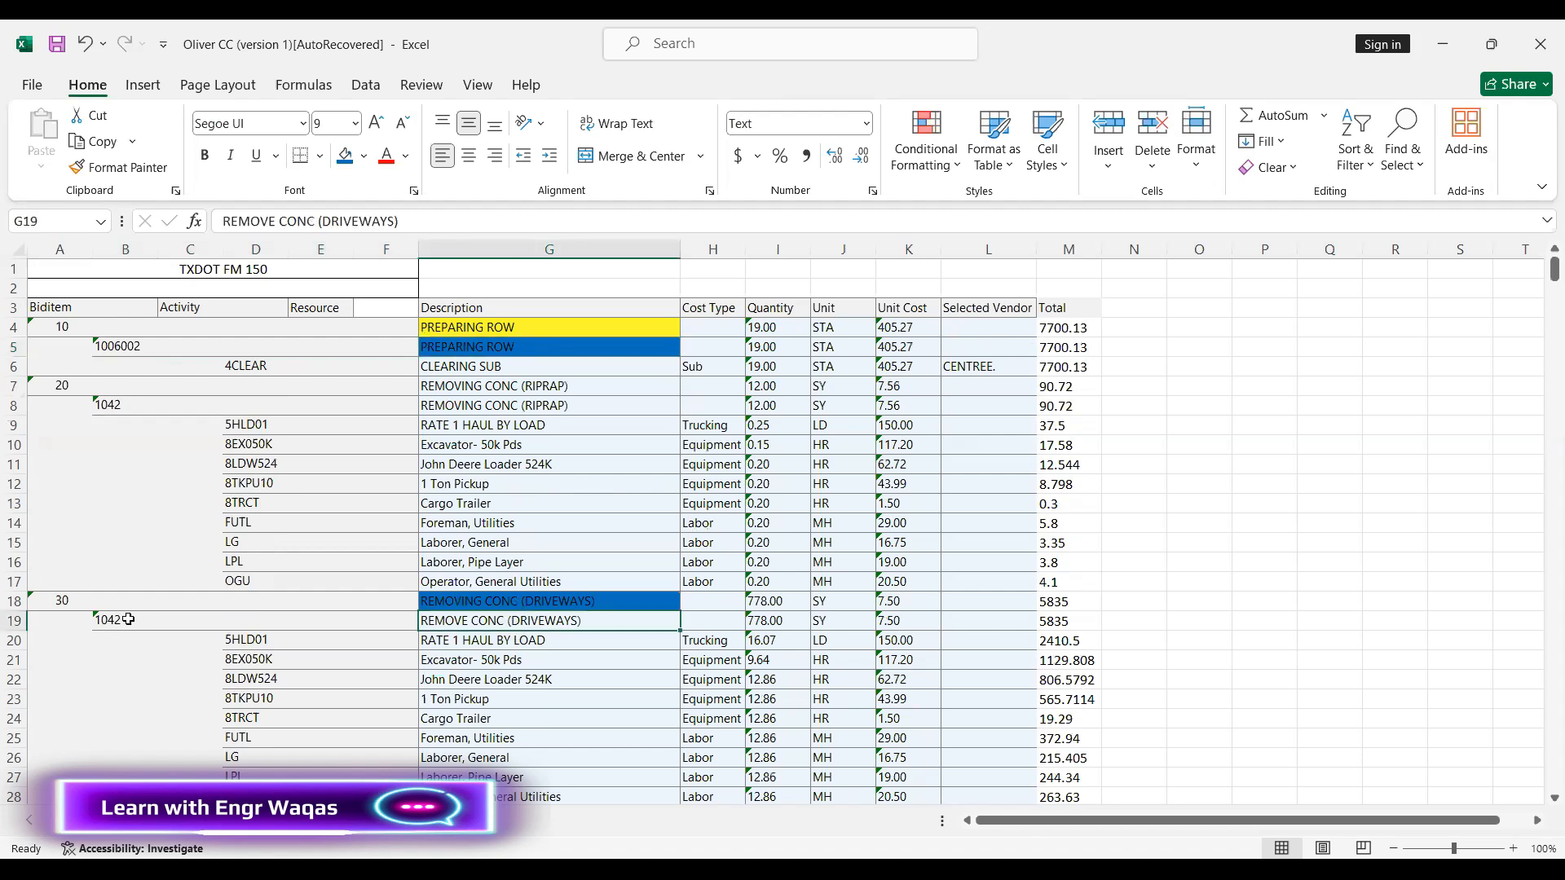
left_click(128, 620)
left_click(445, 603)
left_click(492, 623)
left_click(483, 344)
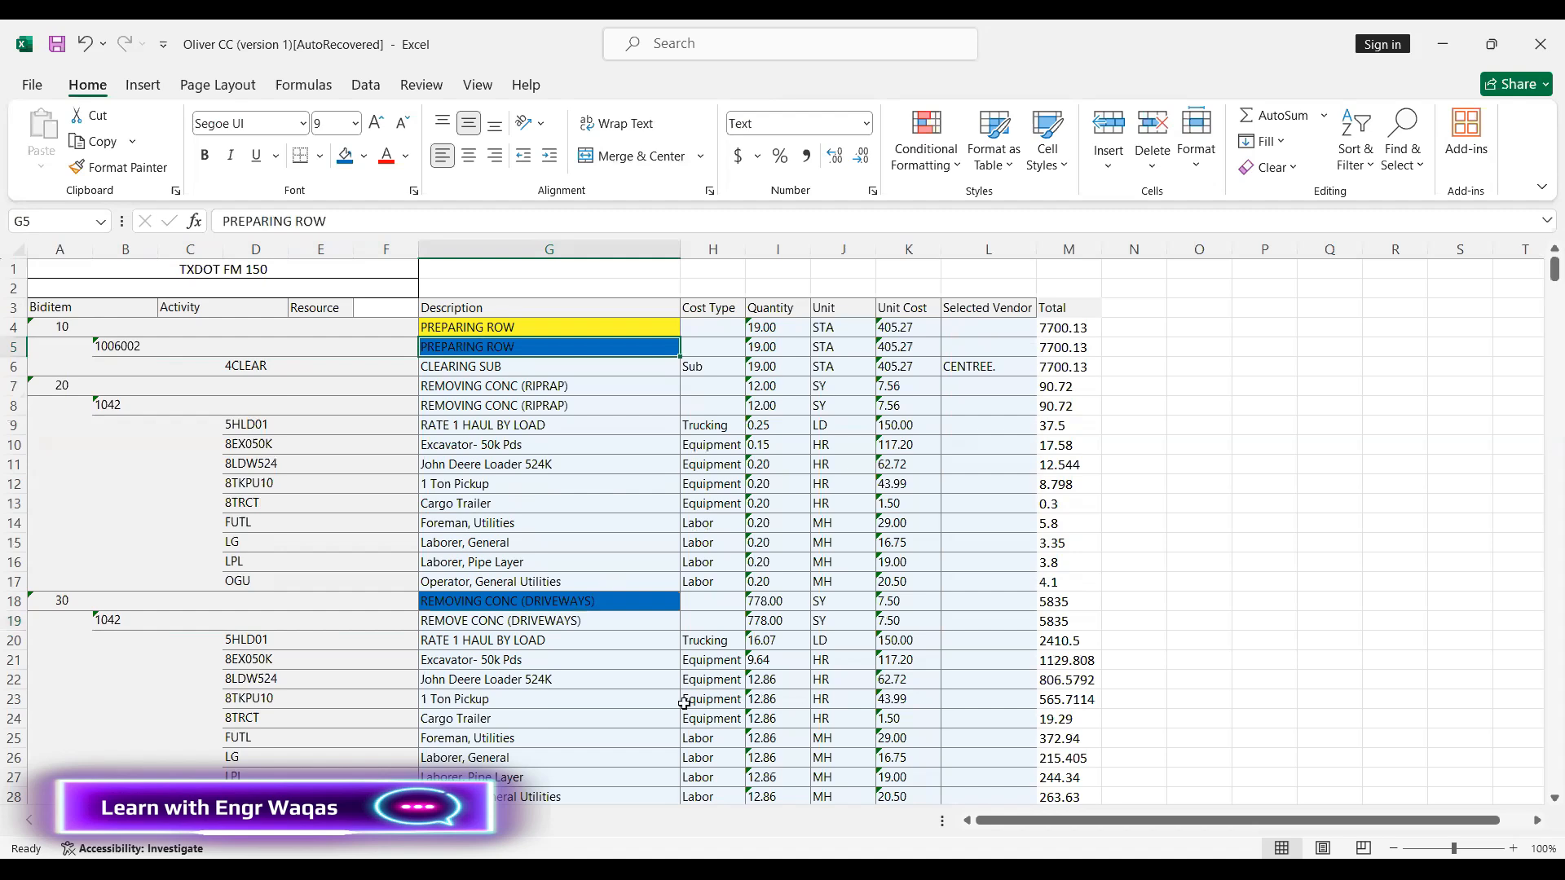
In Primavera P6's resources, add a material resource under work and name it REMOVING CONC (DRIVEWAYS), copied from G18 of the Excel cost sheet
key("alt+Tab")
left_click(255, 303)
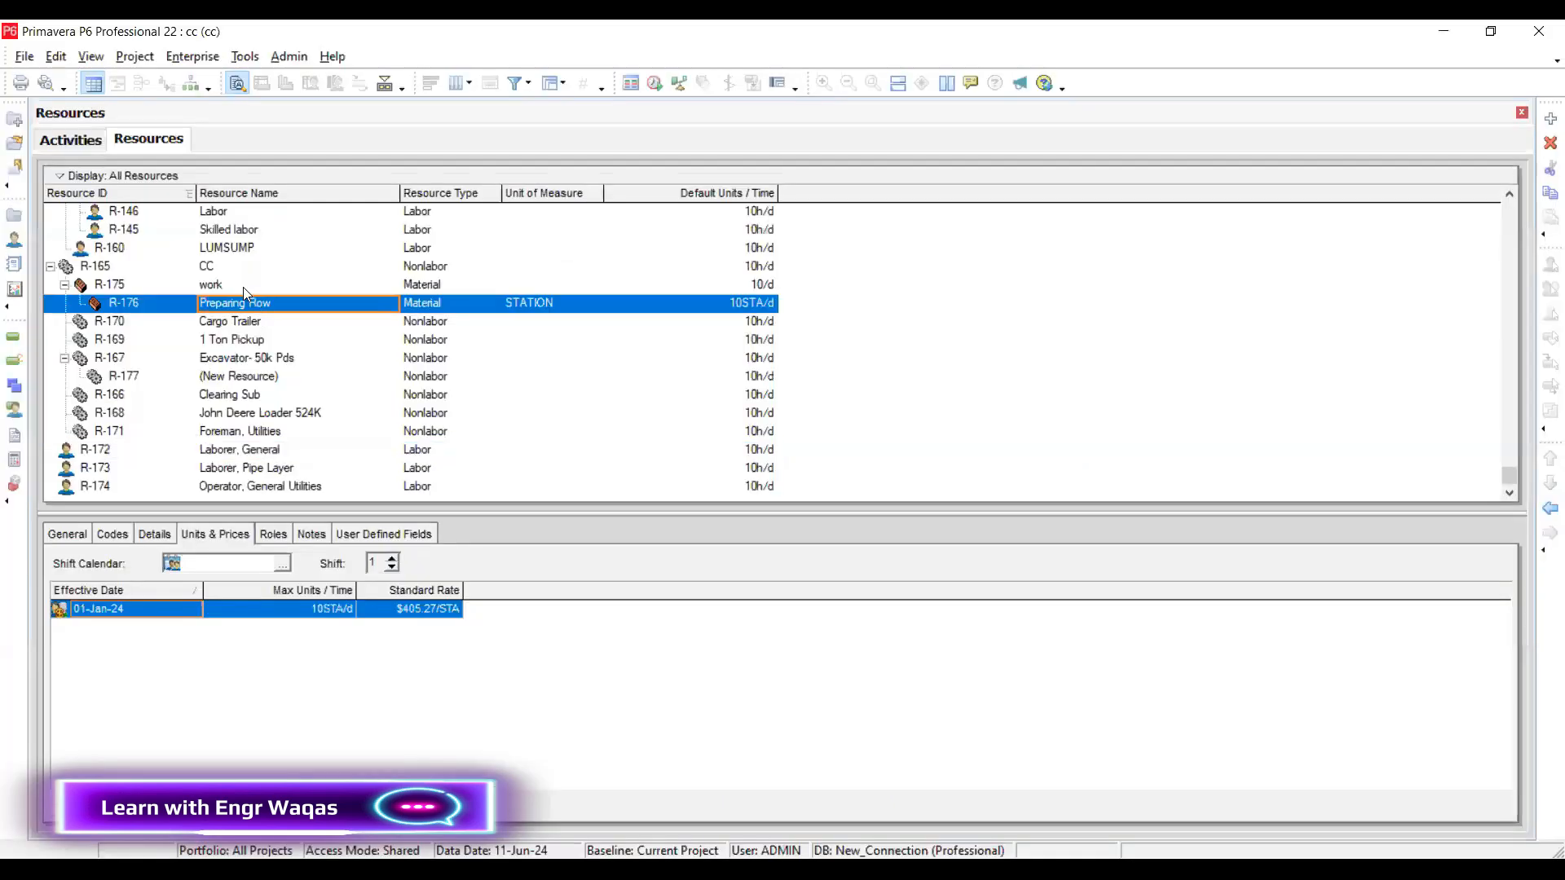
left_click(238, 284)
left_click(244, 306)
left_click(222, 285)
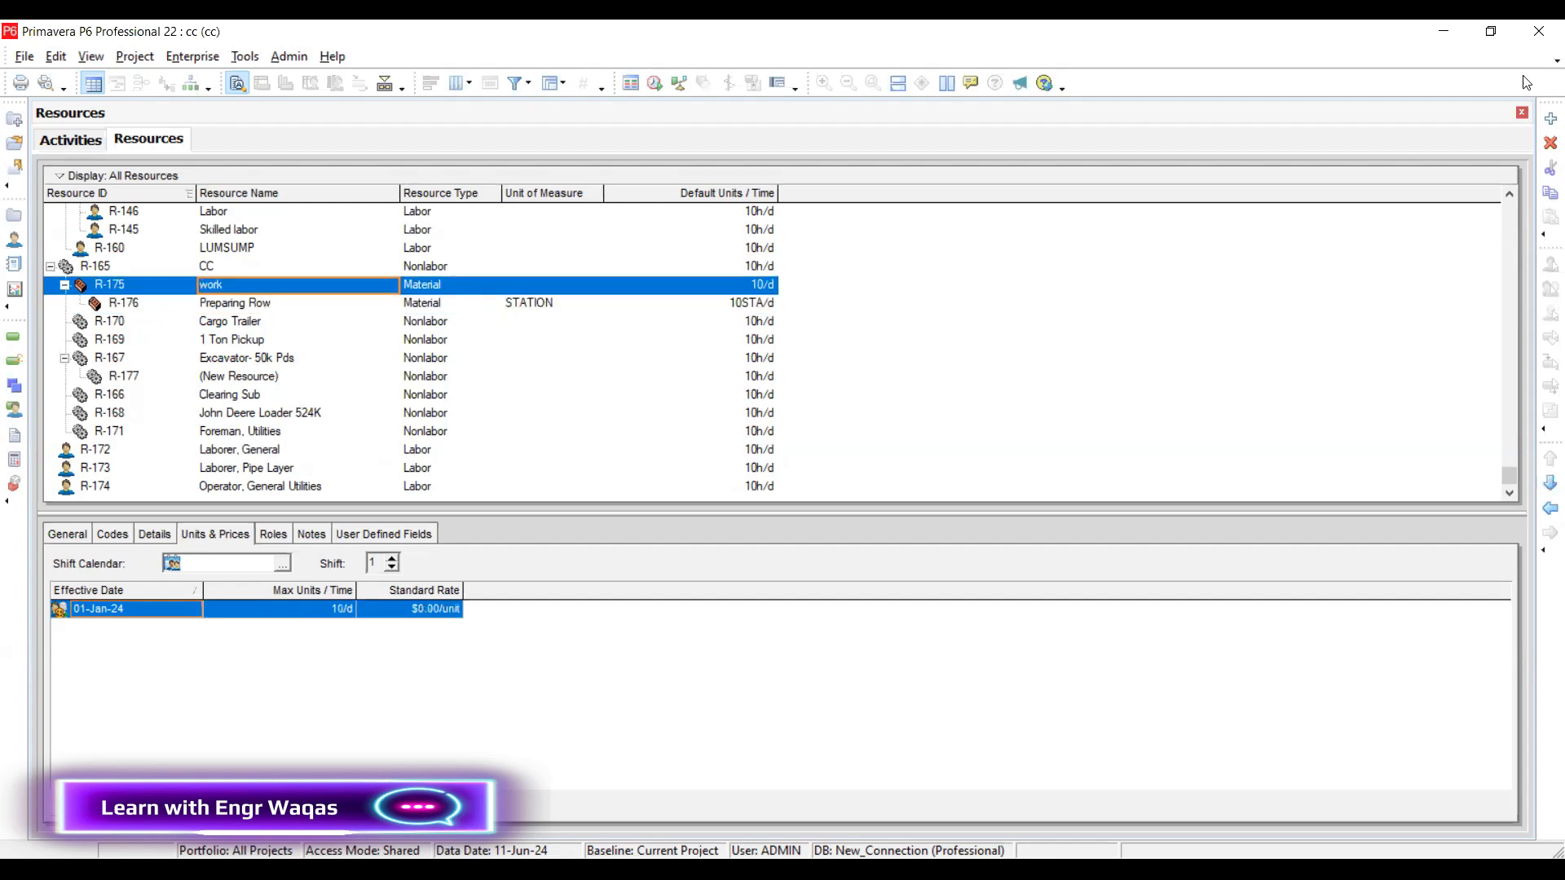
left_click(1551, 118)
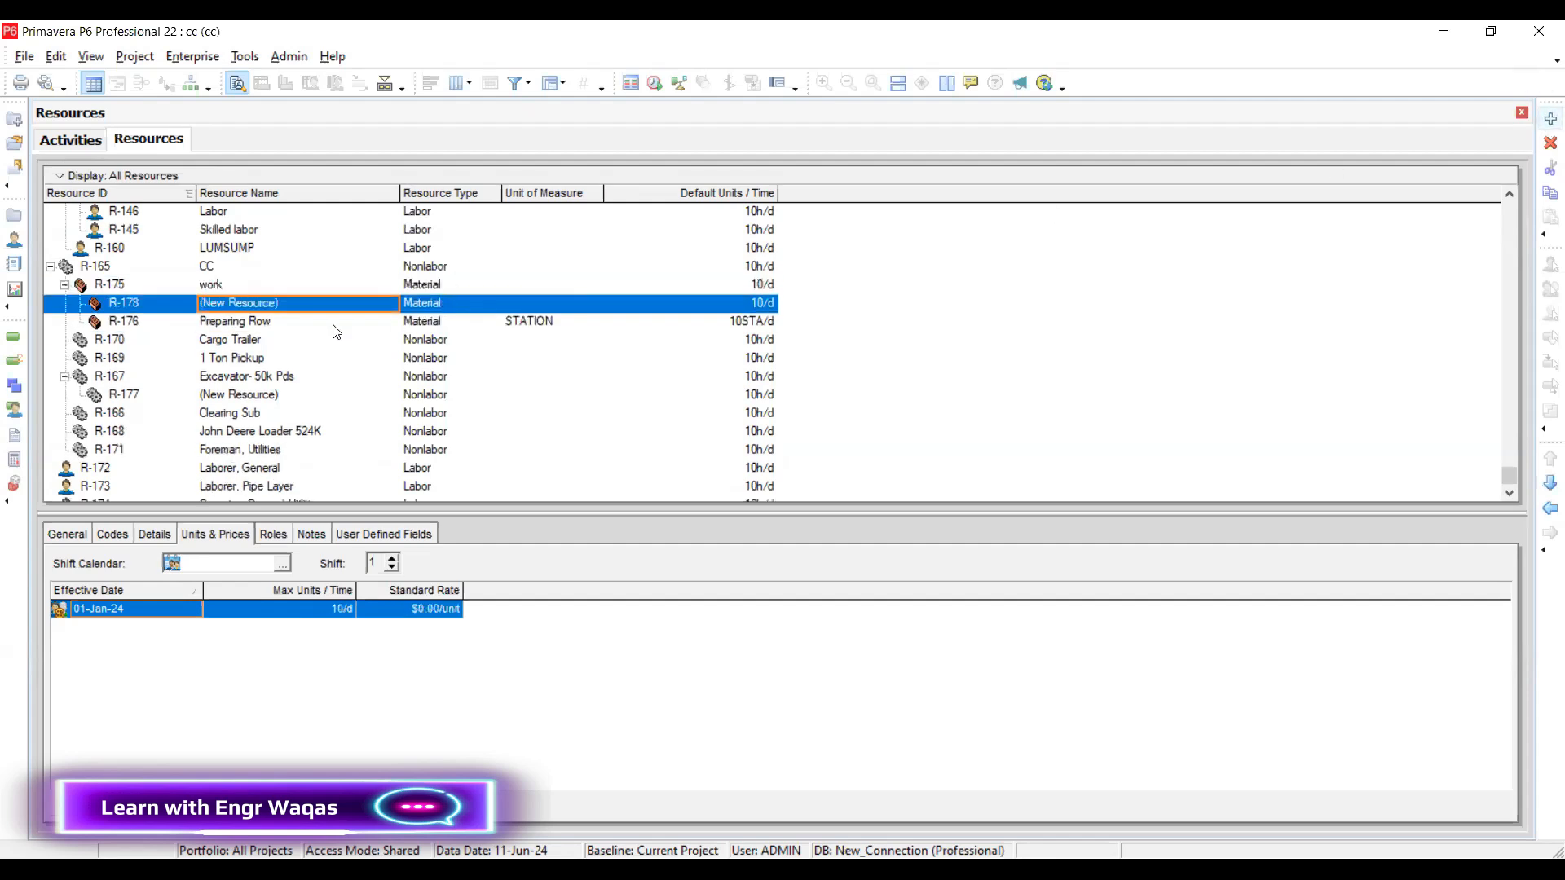
left_click(290, 307)
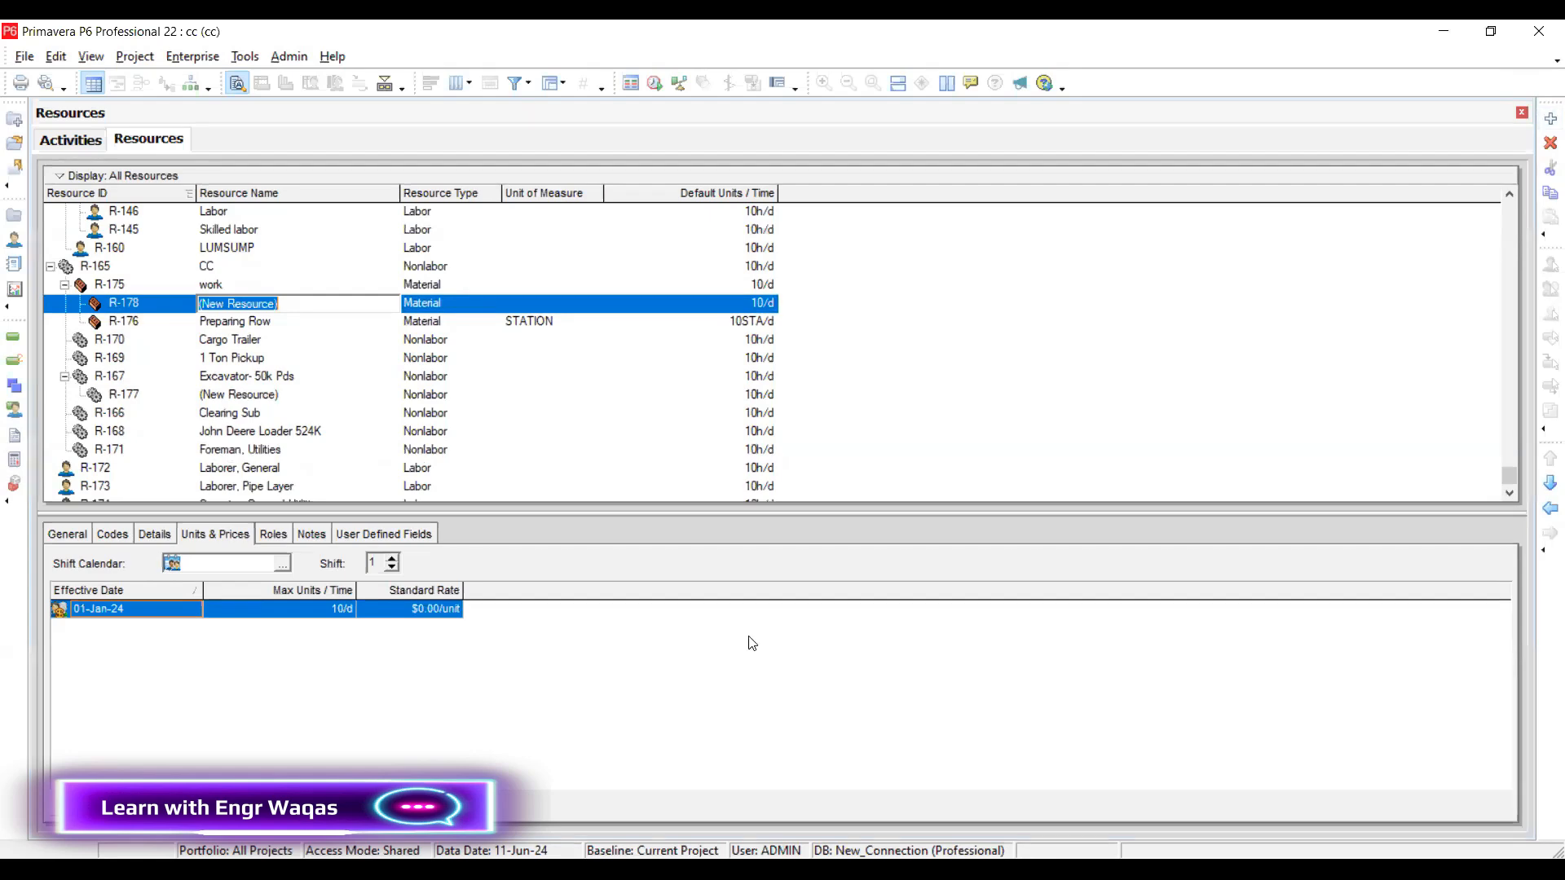
key("alt+Tab")
key("ctrl+c")
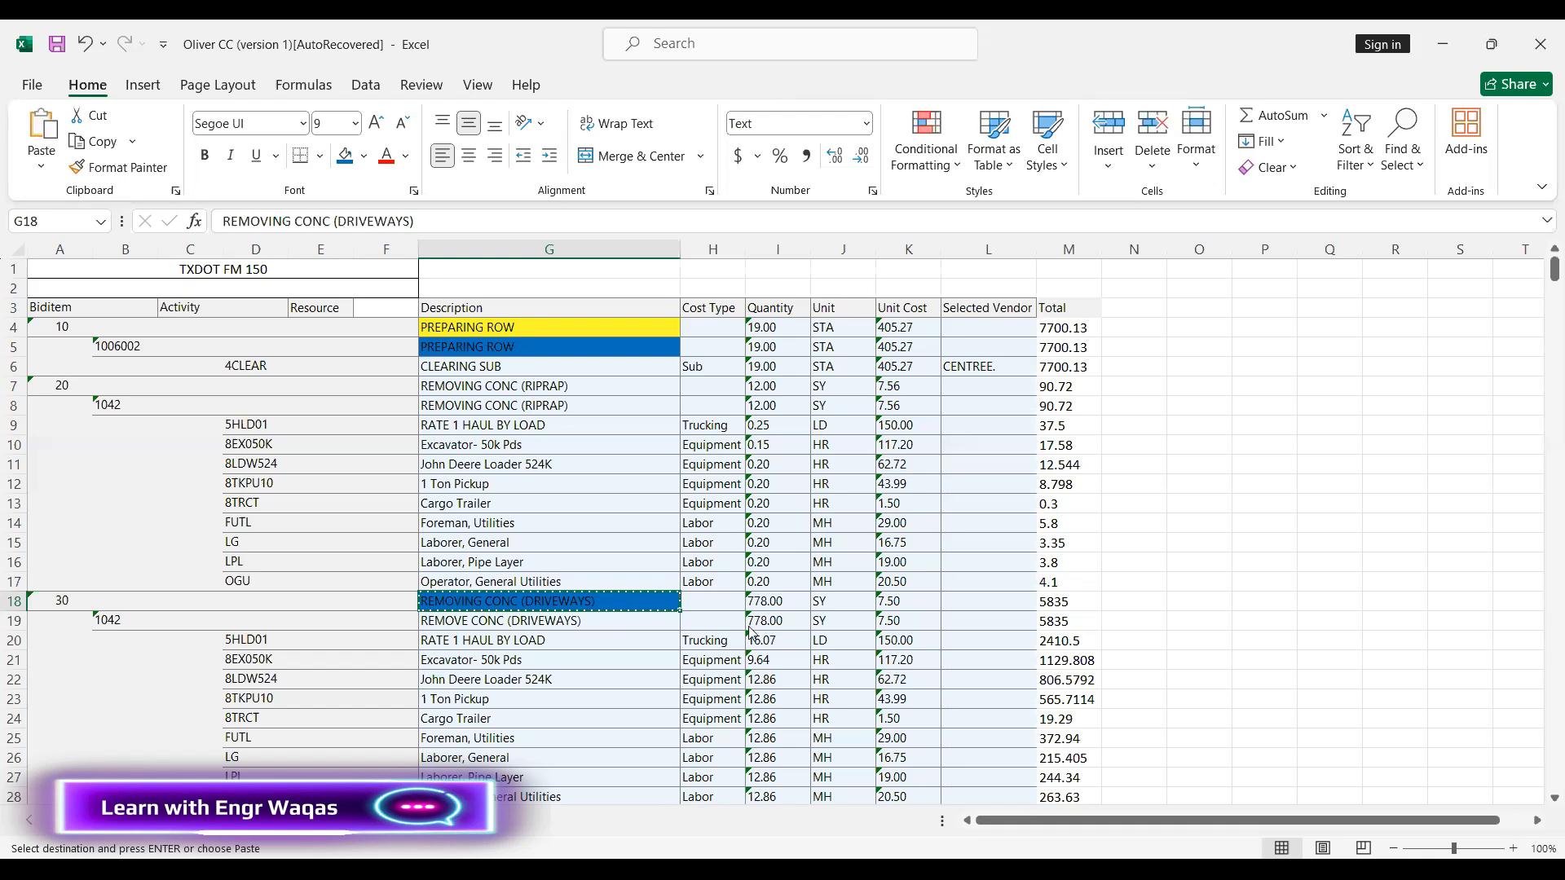
key("alt+Tab")
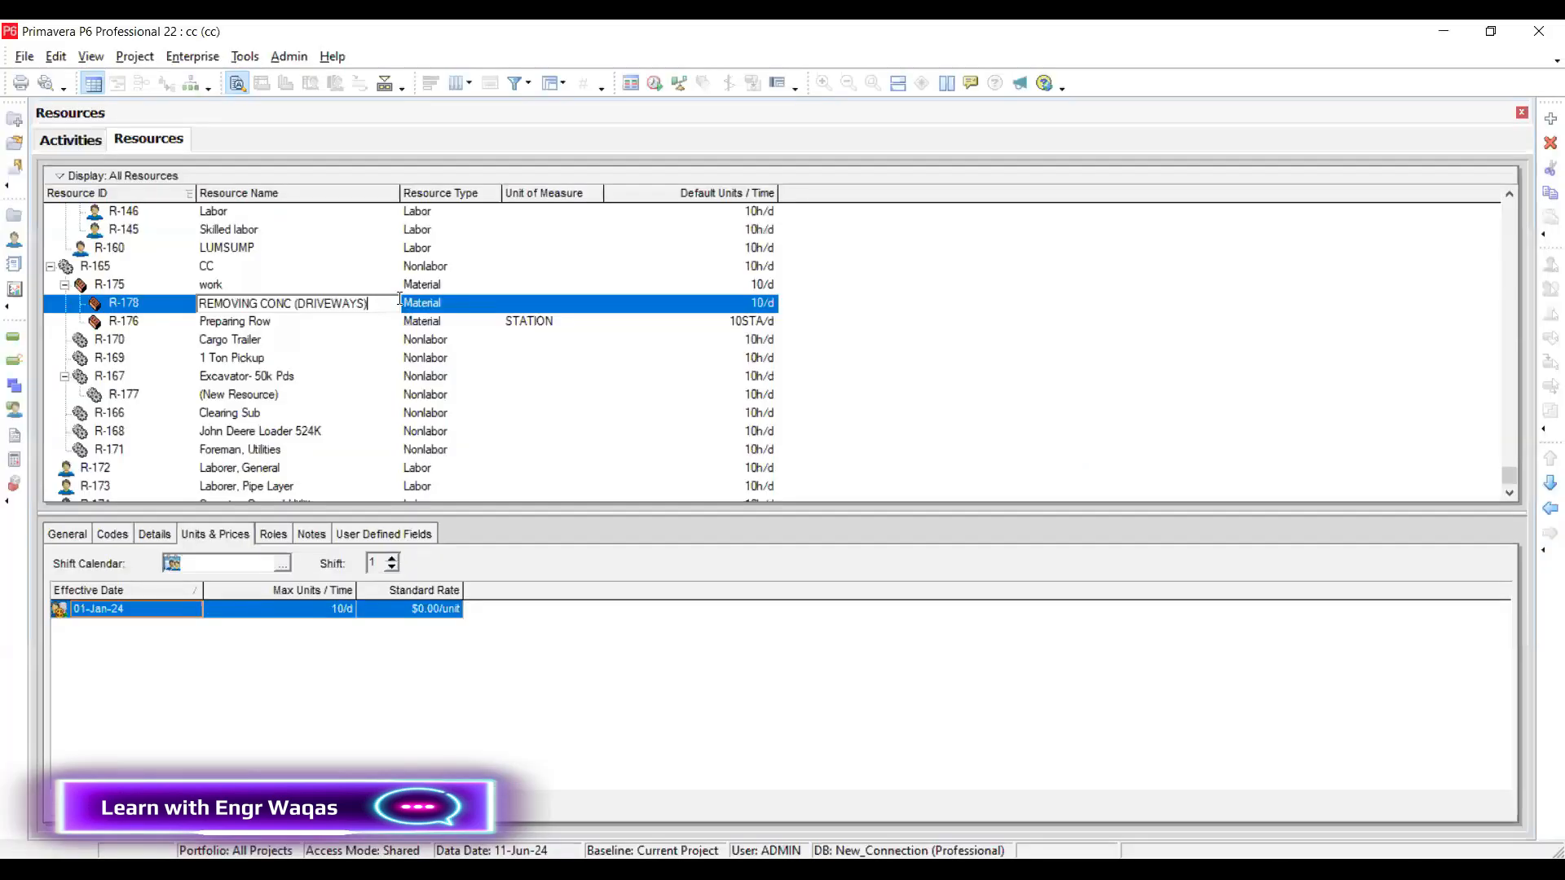
Add another material resource under work and name it EXCAVATION (ROADWAY), copied from G29 of the Excel cost sheet
left_click(281, 287)
left_click(1551, 118)
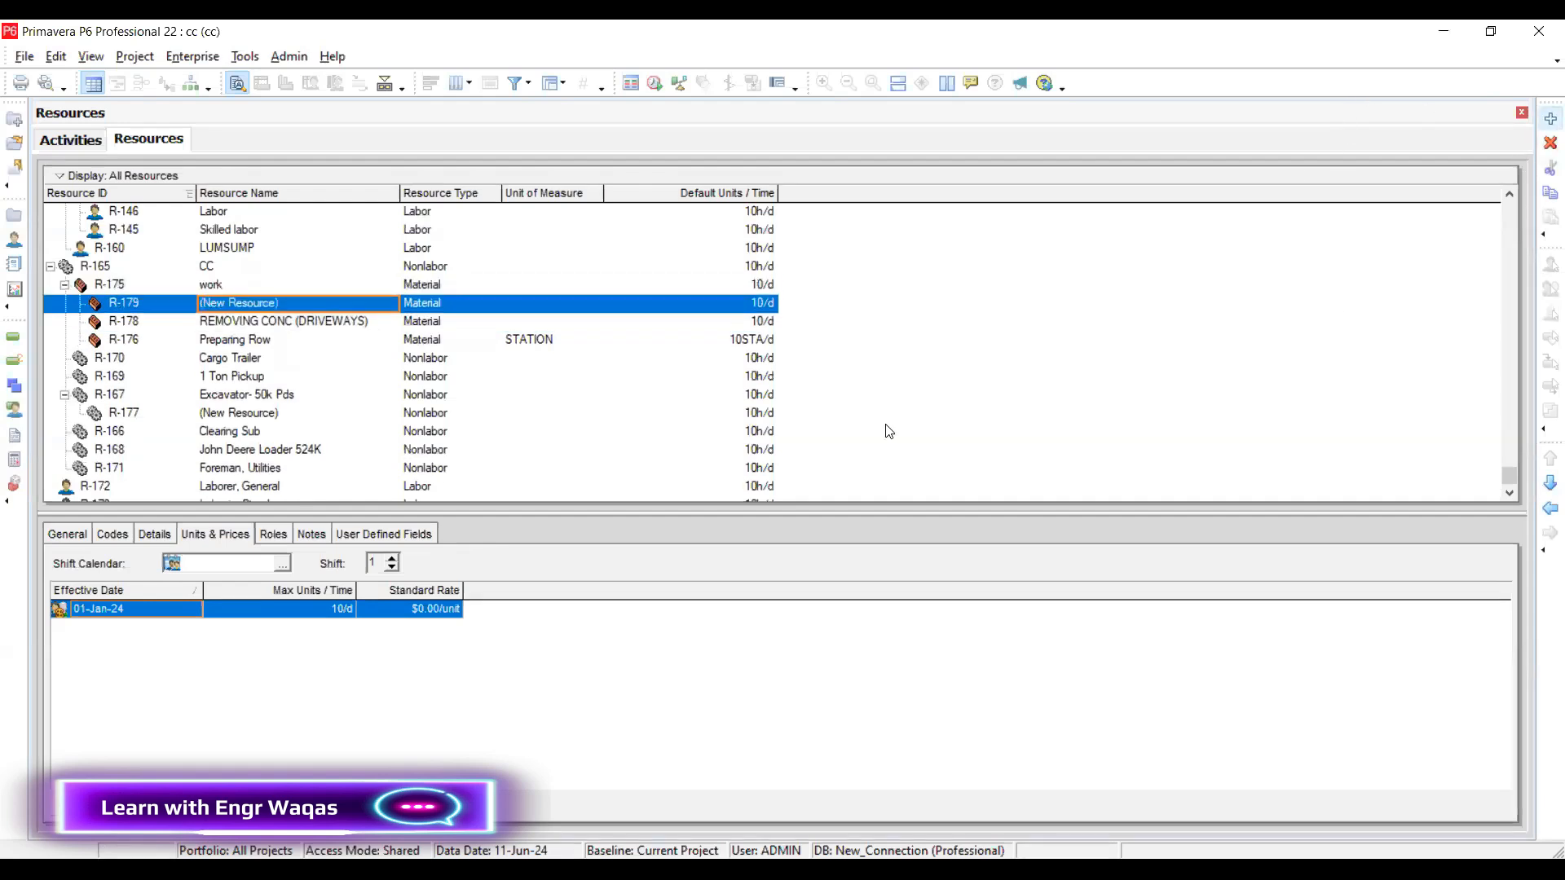
left_click(359, 304)
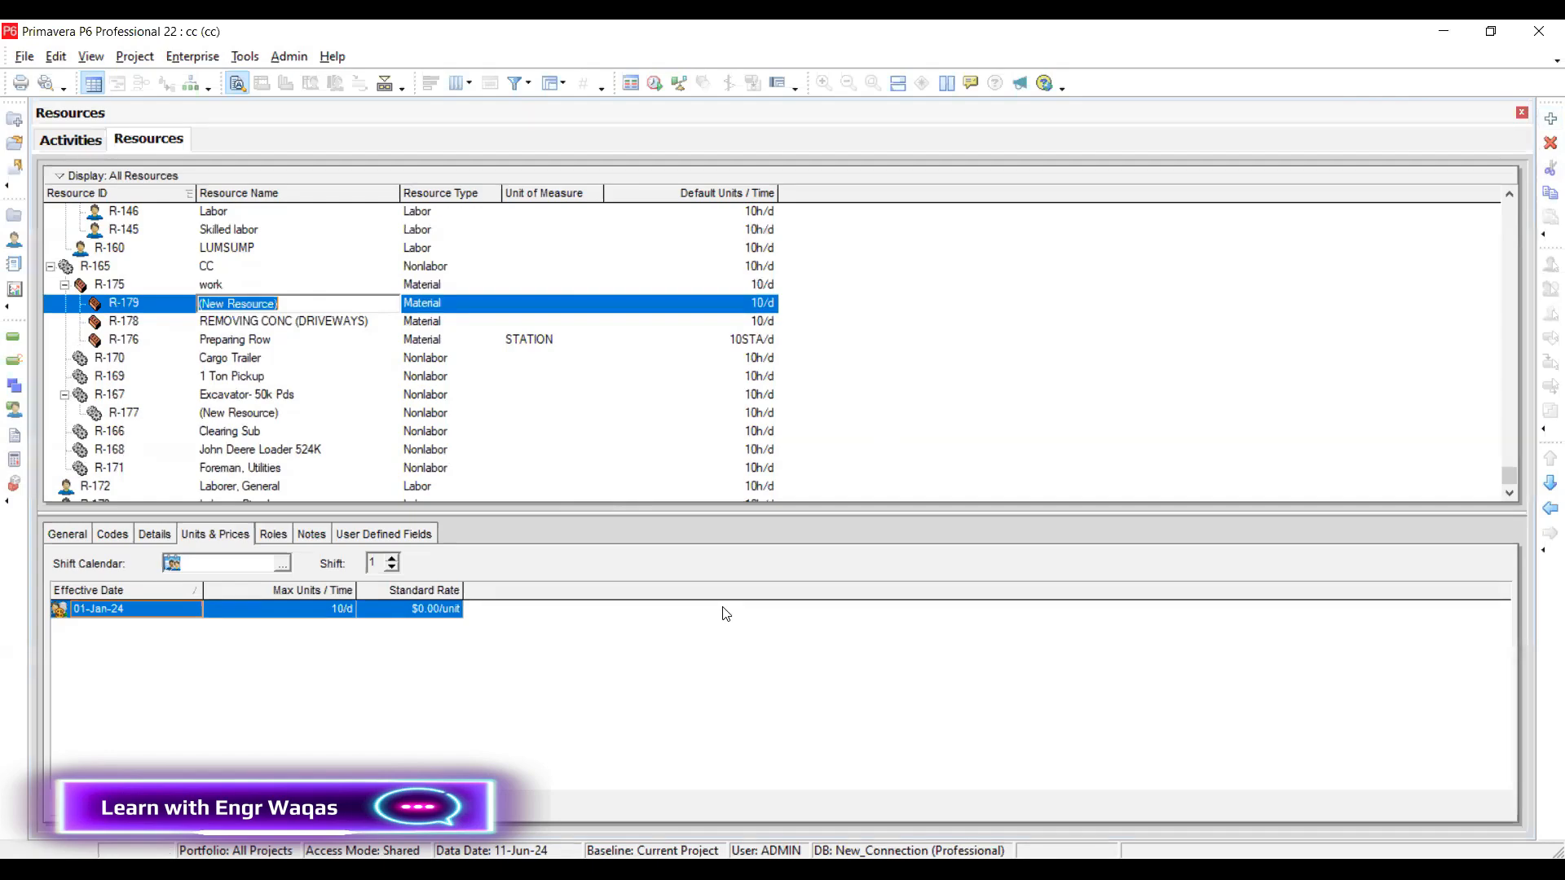
key("alt+Tab")
left_click(552, 644)
key("ctrl+c")
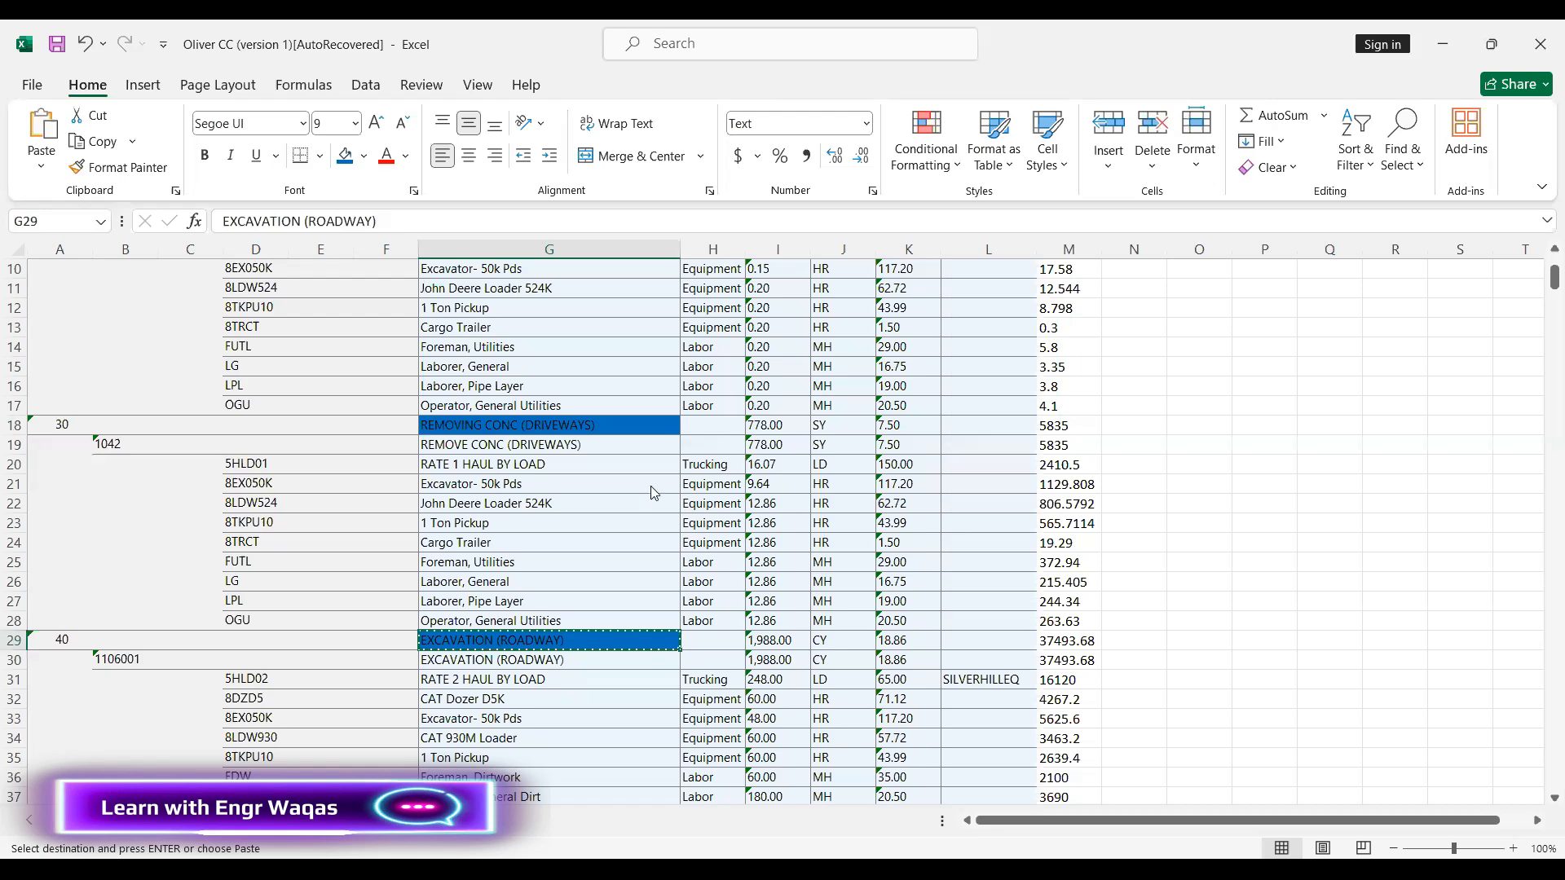
key("alt+Tab")
Add a resource named EMBANKMENT (FINAL)(DENS CONT)(TY C), copied from G38 of the Excel cost sheet, and outdent it to sit directly under work
left_click(1550, 119)
left_click(334, 322)
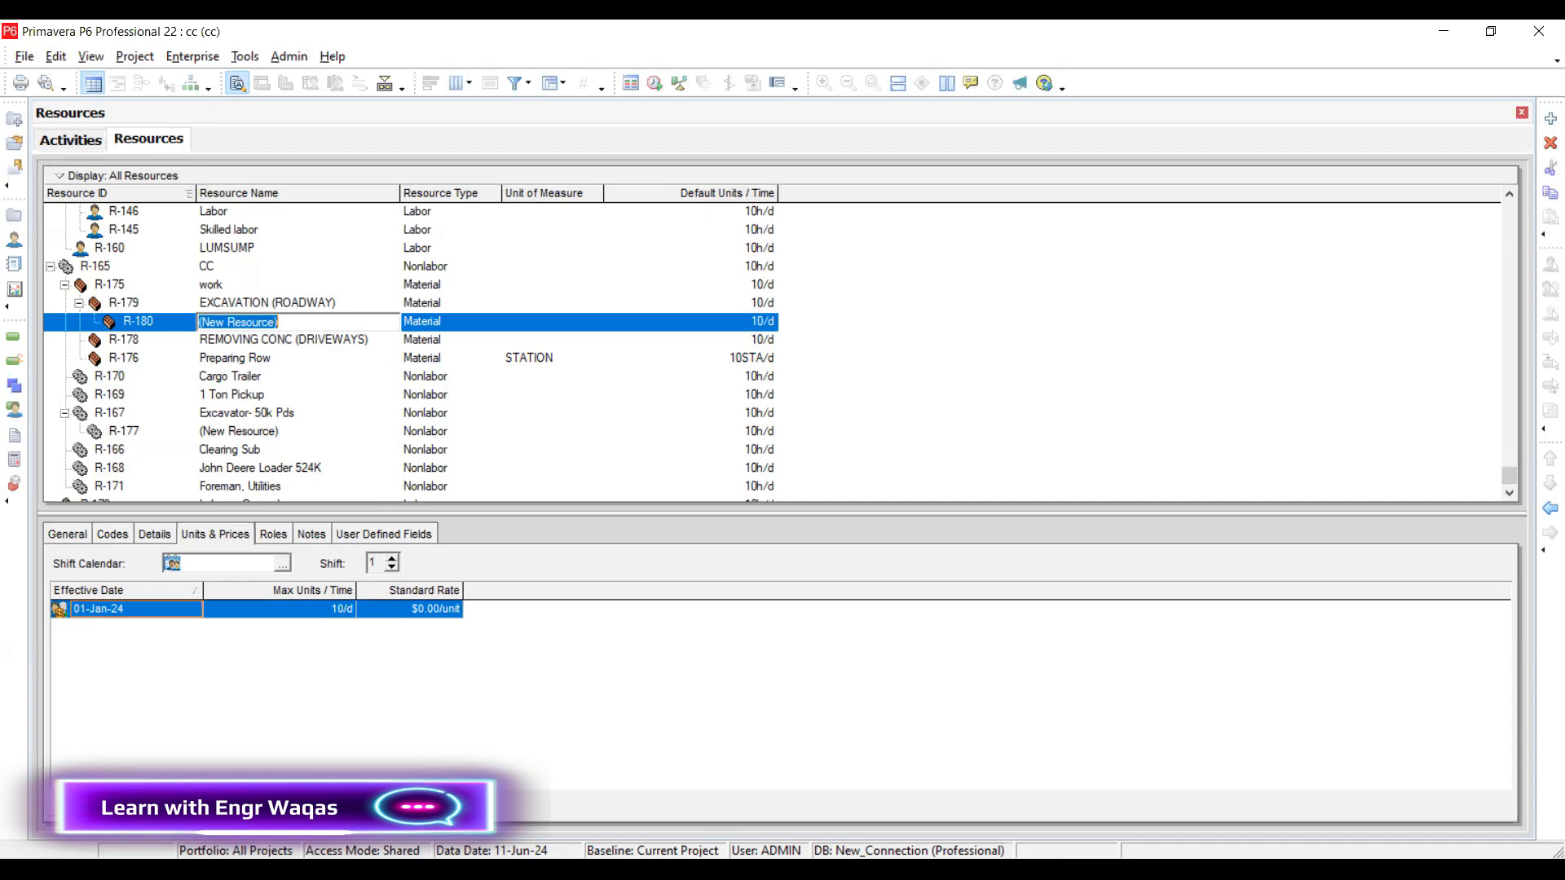
key("alt+Tab")
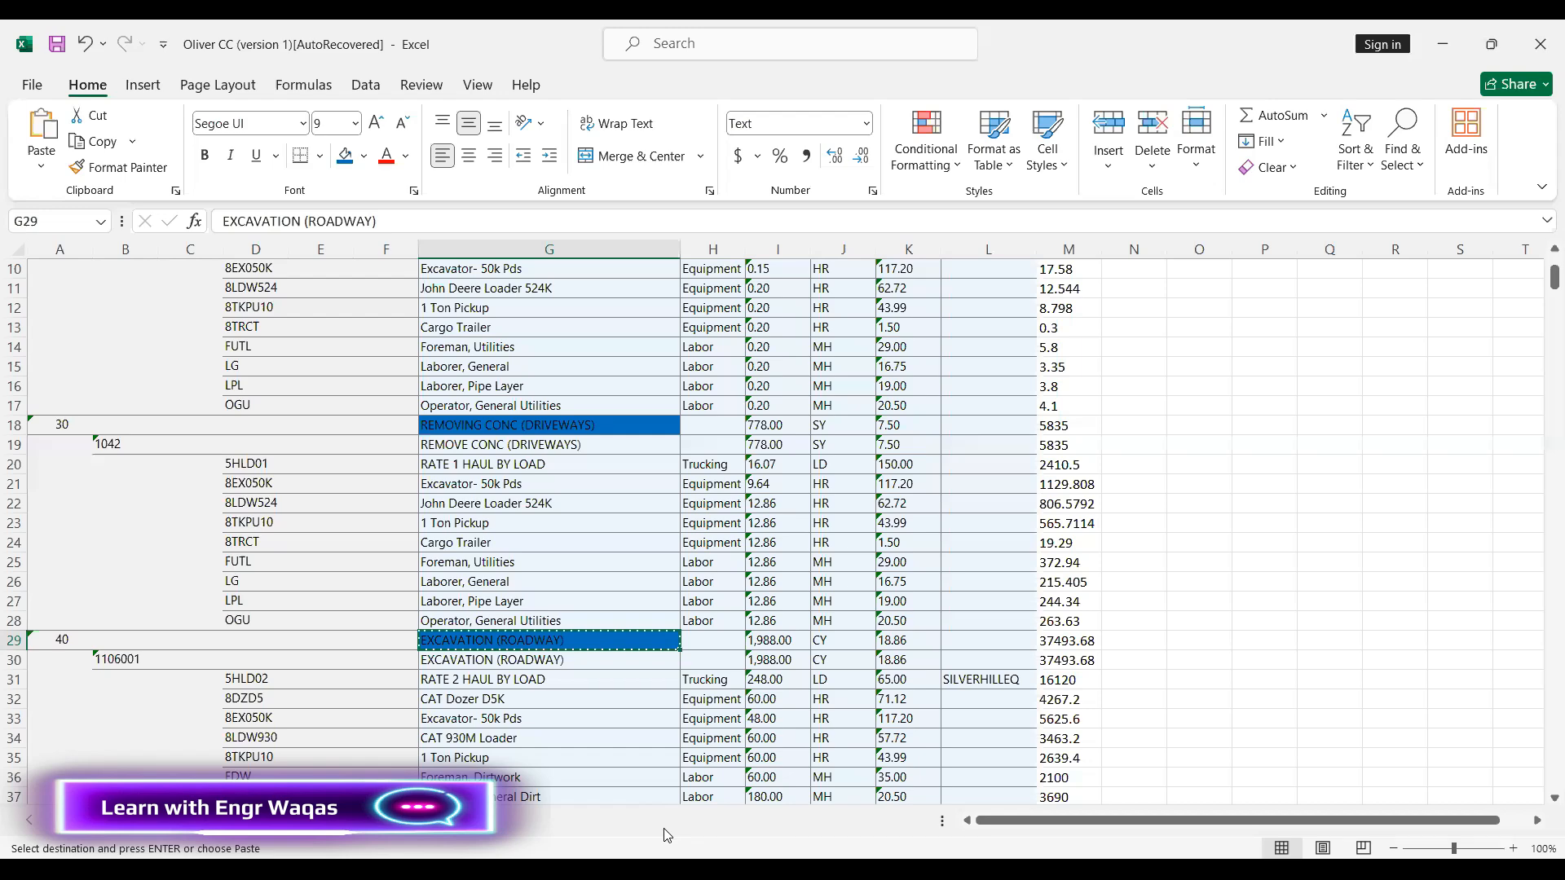
key("alt+Tab")
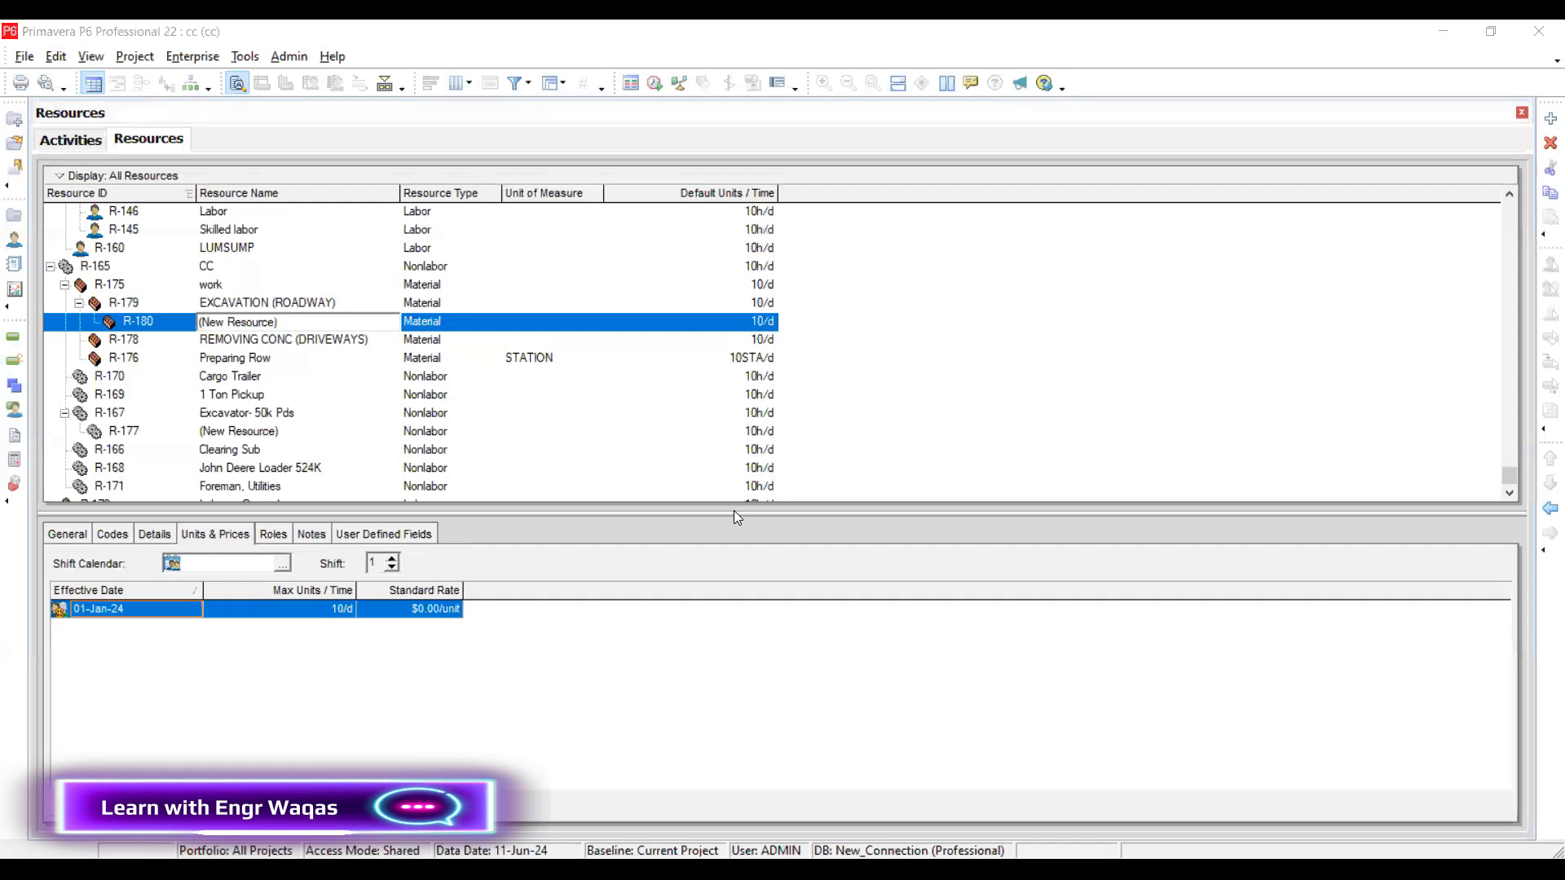
key("alt+Tab")
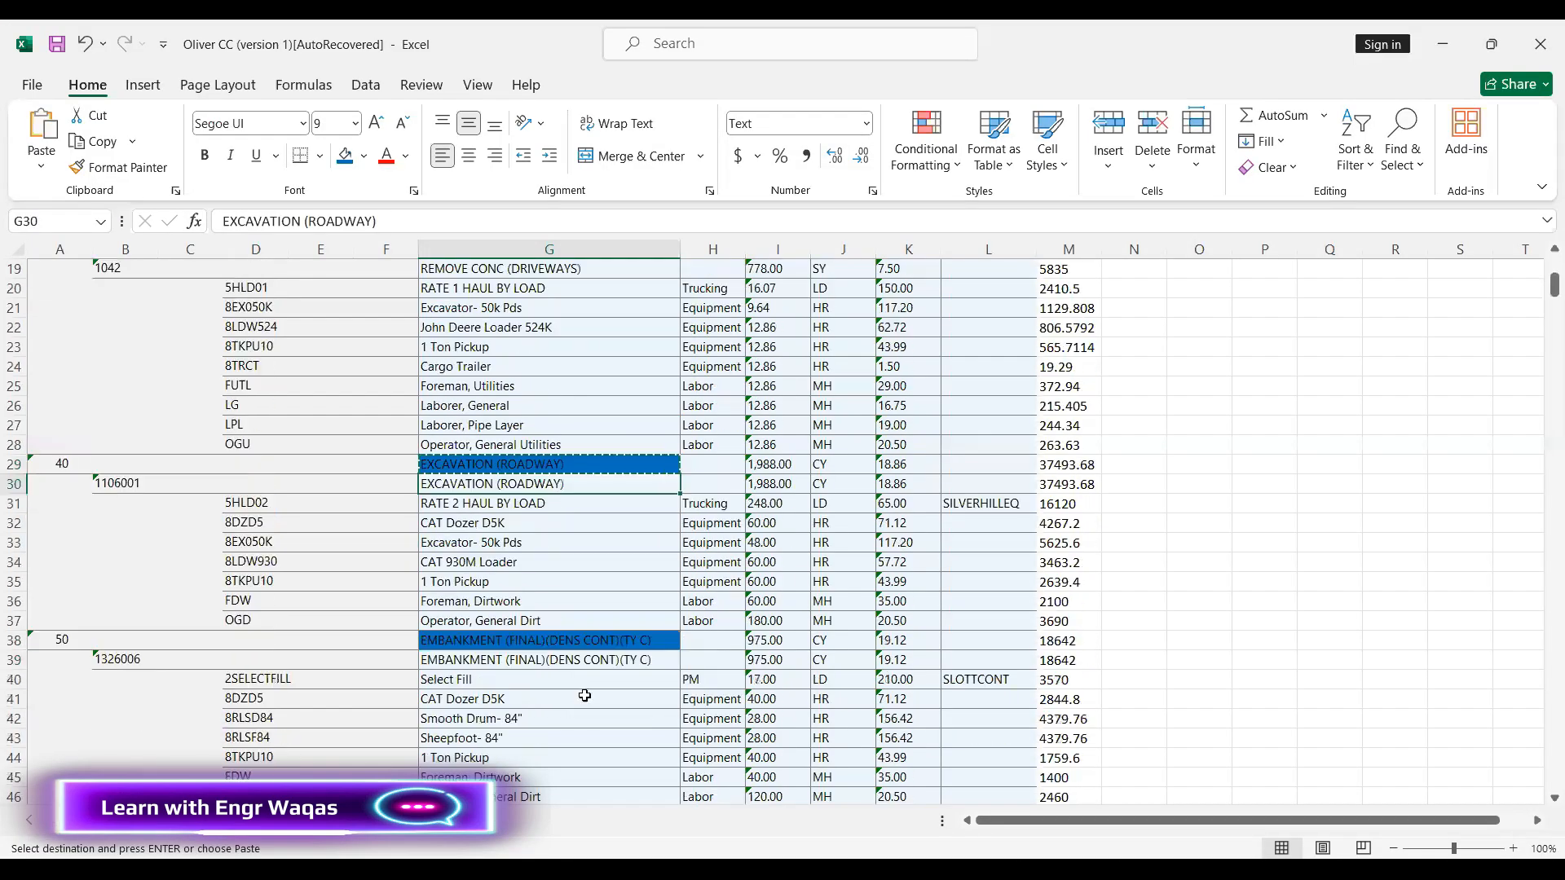
left_click(582, 644)
key("ctrl+c")
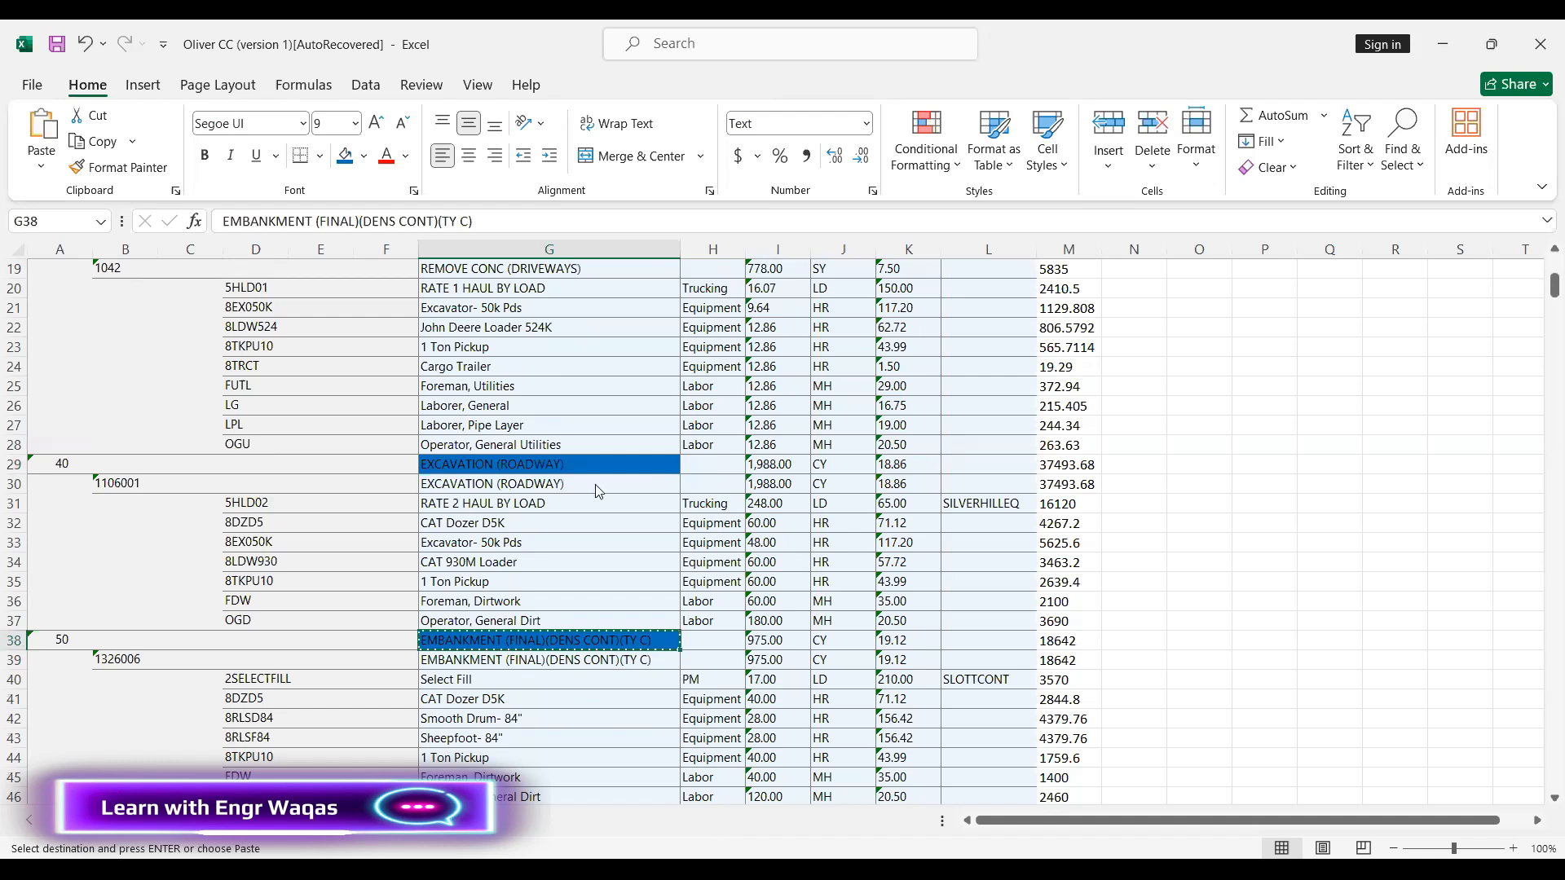
key("alt+Tab")
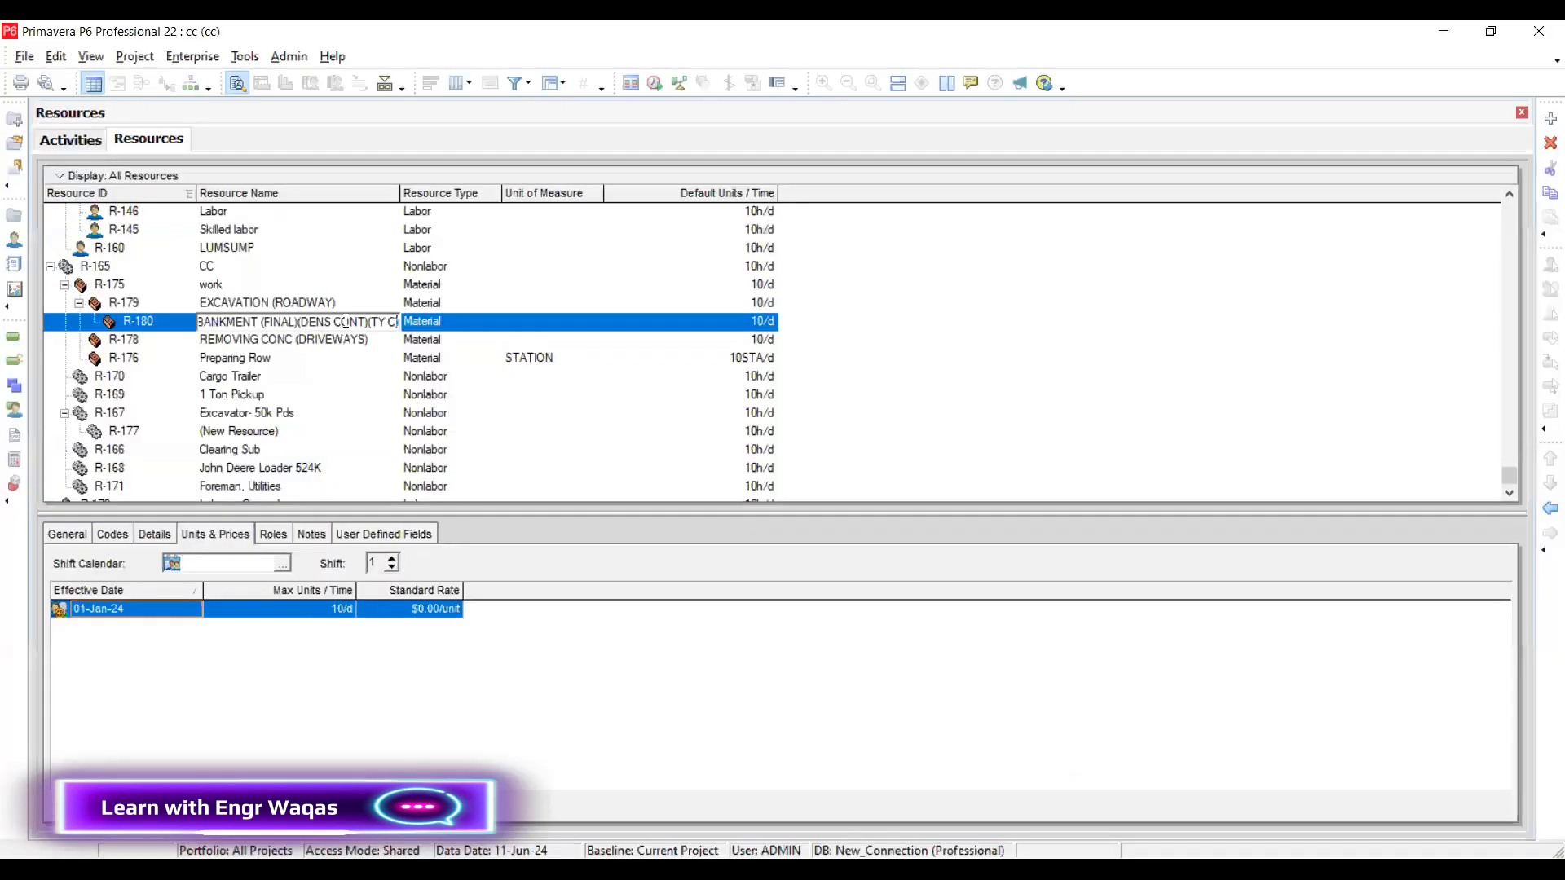
left_click(1541, 510)
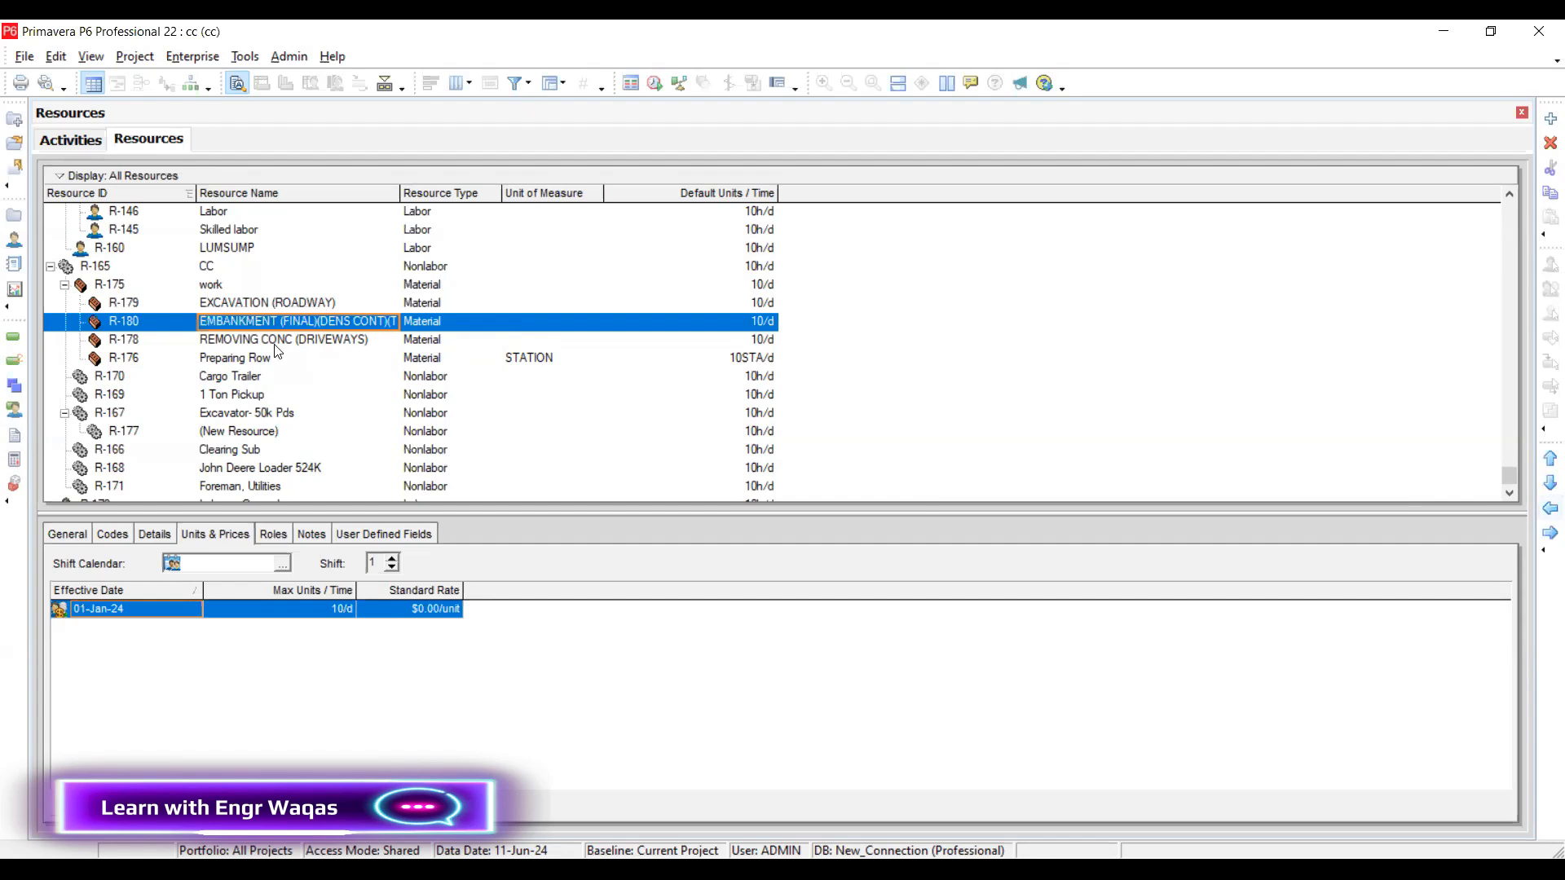
Add a material resource under work and name it BROADCAST SEED (PERM) (RURAL) (SANDY), copied from G66 of the Excel cost sheet
left_click(242, 358)
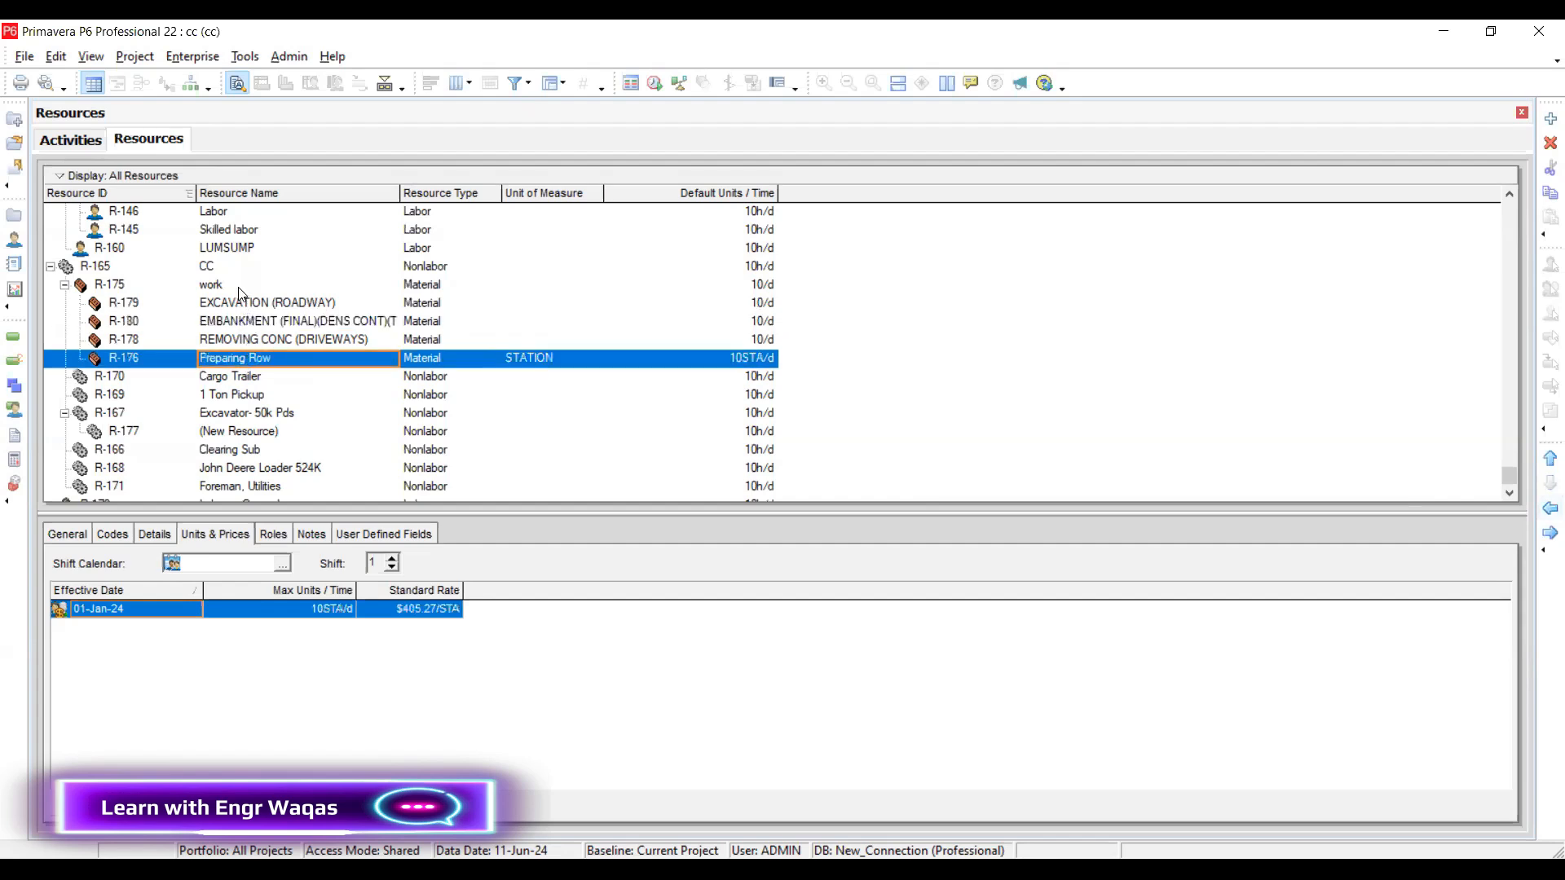
left_click(244, 286)
left_click(1549, 120)
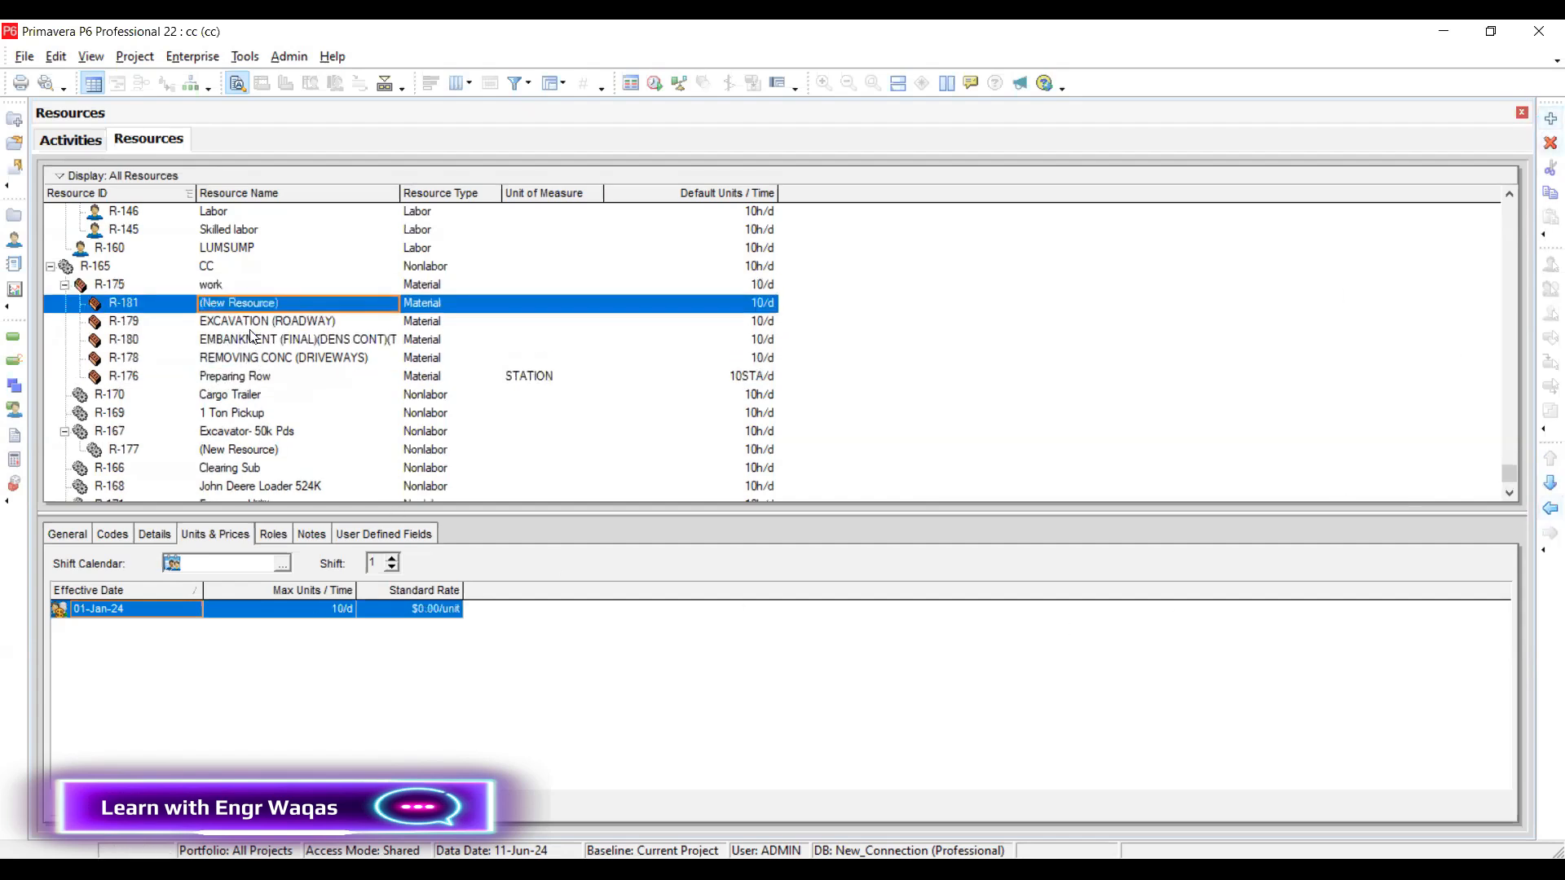
left_click(281, 303)
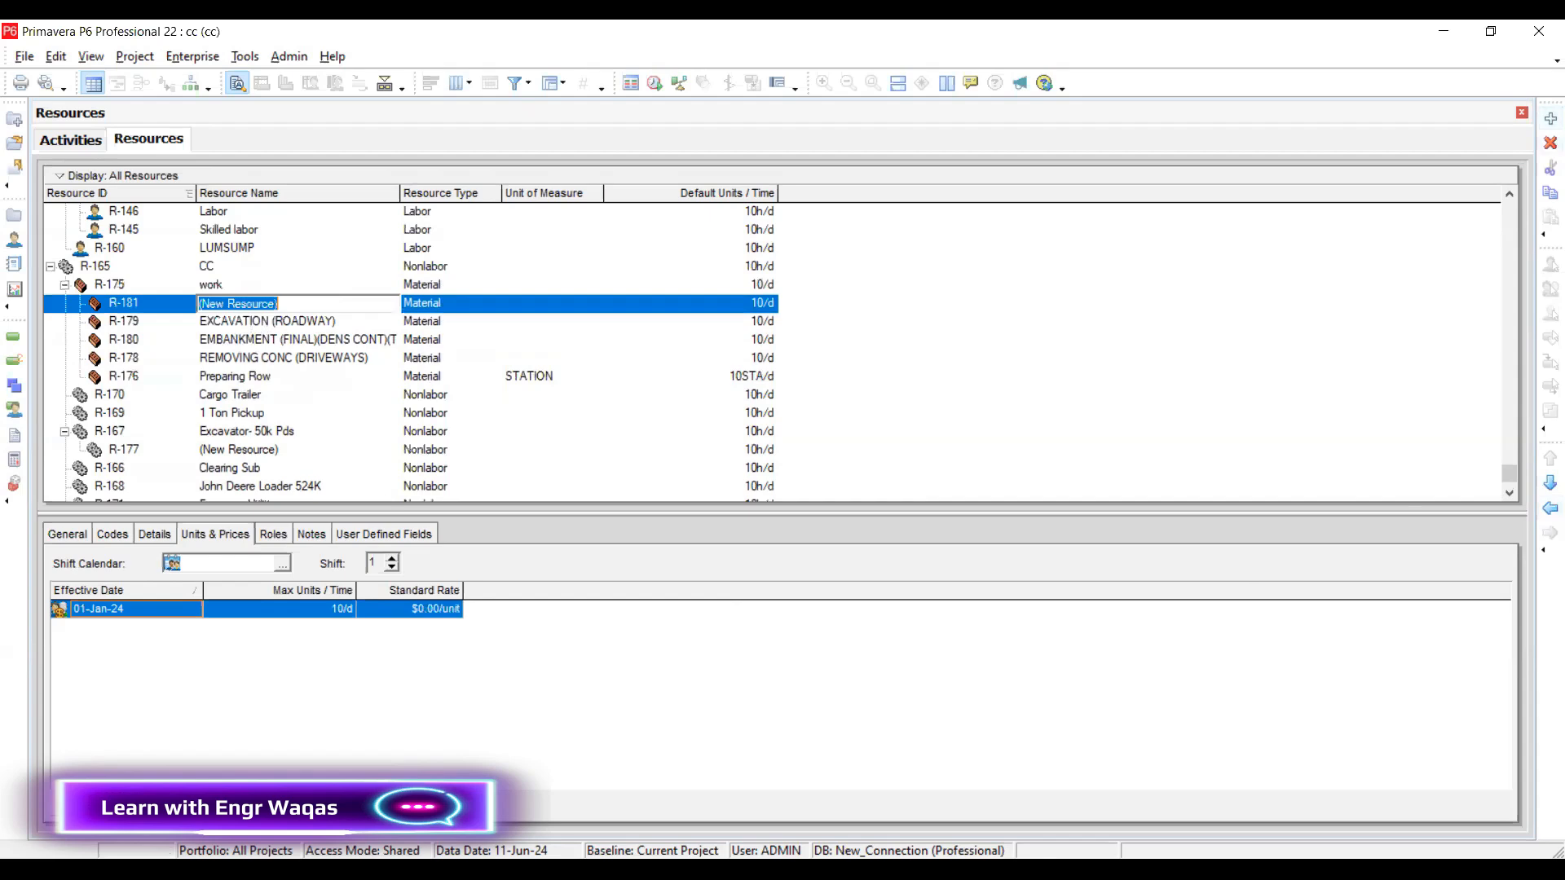
key("alt+Tab")
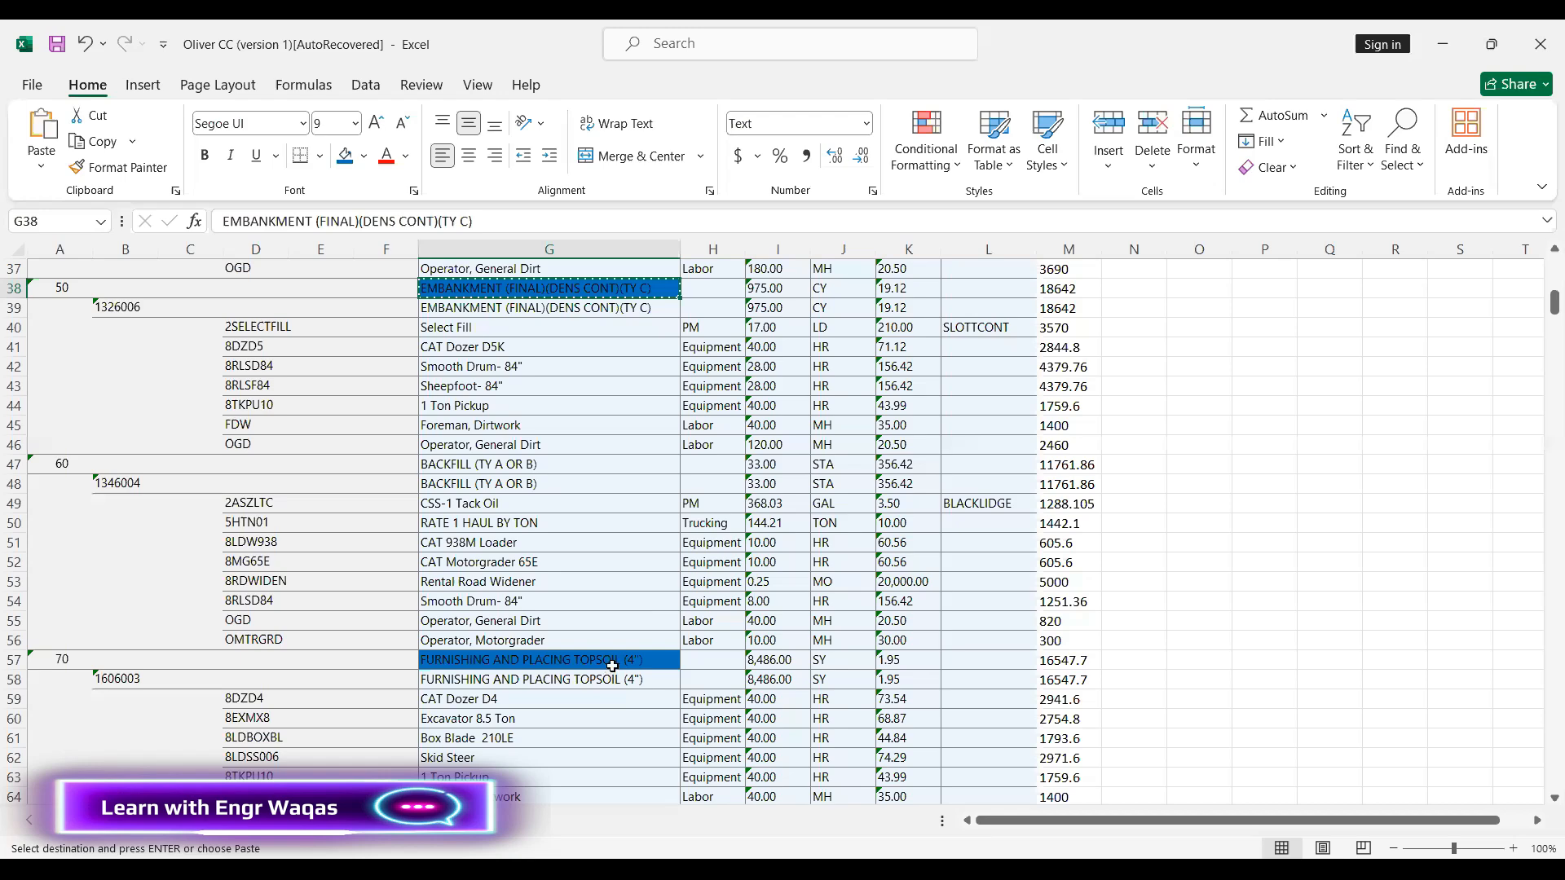
left_click(612, 661)
scroll(612, 664, "down", 4)
left_click(614, 603)
left_click(607, 628)
key("ctrl+c")
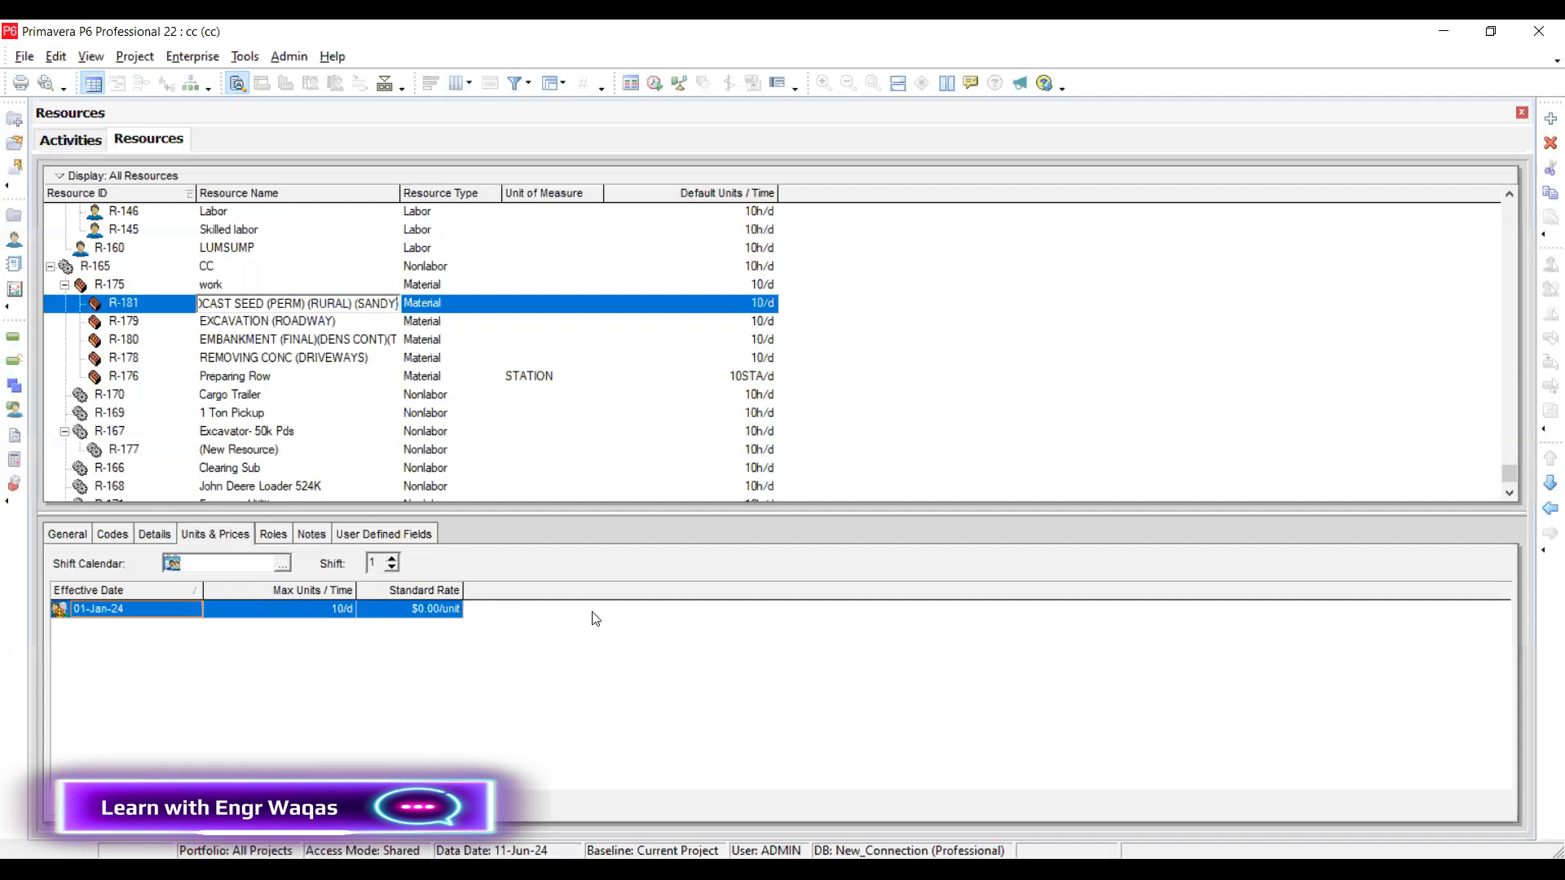
key("Return")
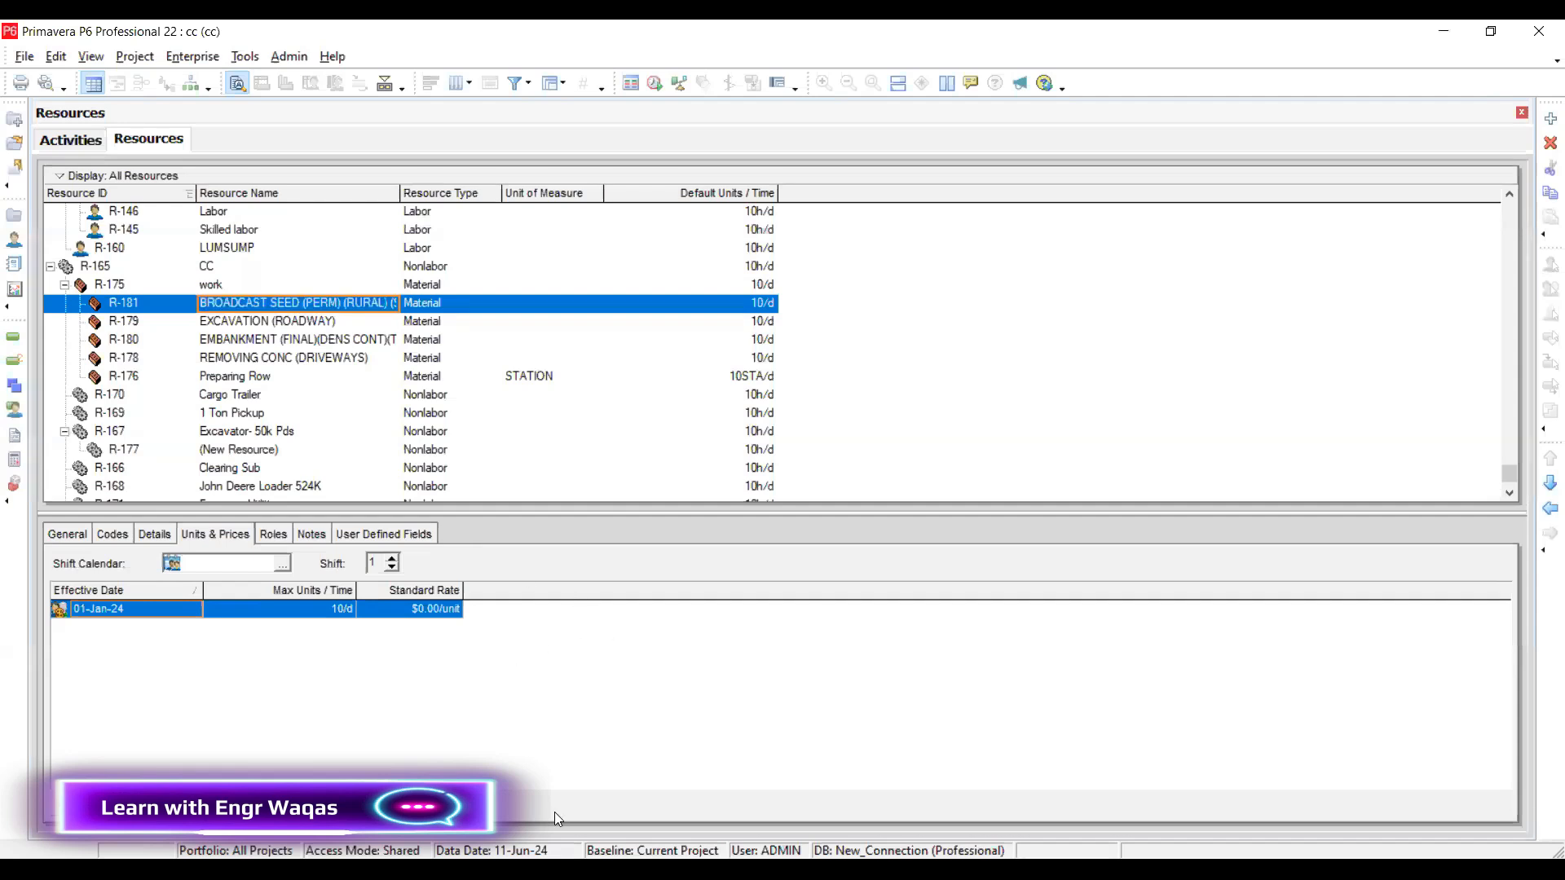
Switch to the Excel cost sheet and check the units of the highlighted bid items from topsoil up to driveways concrete removal
key("alt+Tab")
left_click(835, 424)
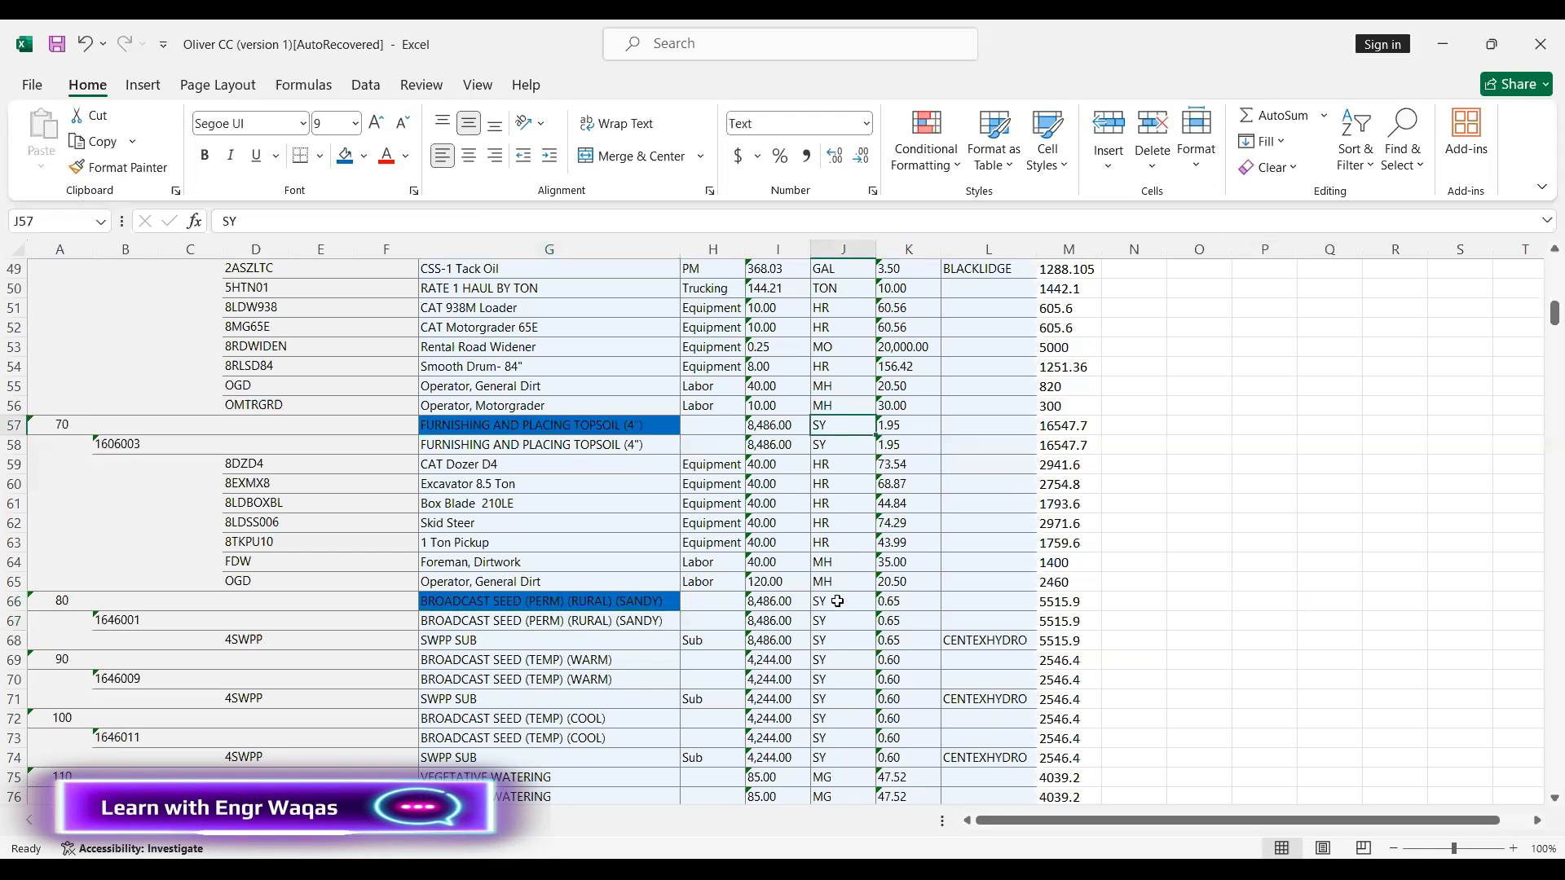
scroll(837, 600, "up", 8)
left_click(833, 347)
left_click(855, 521)
scroll(852, 473, "up", 5)
left_click(839, 425)
scroll(837, 440, "up", 3)
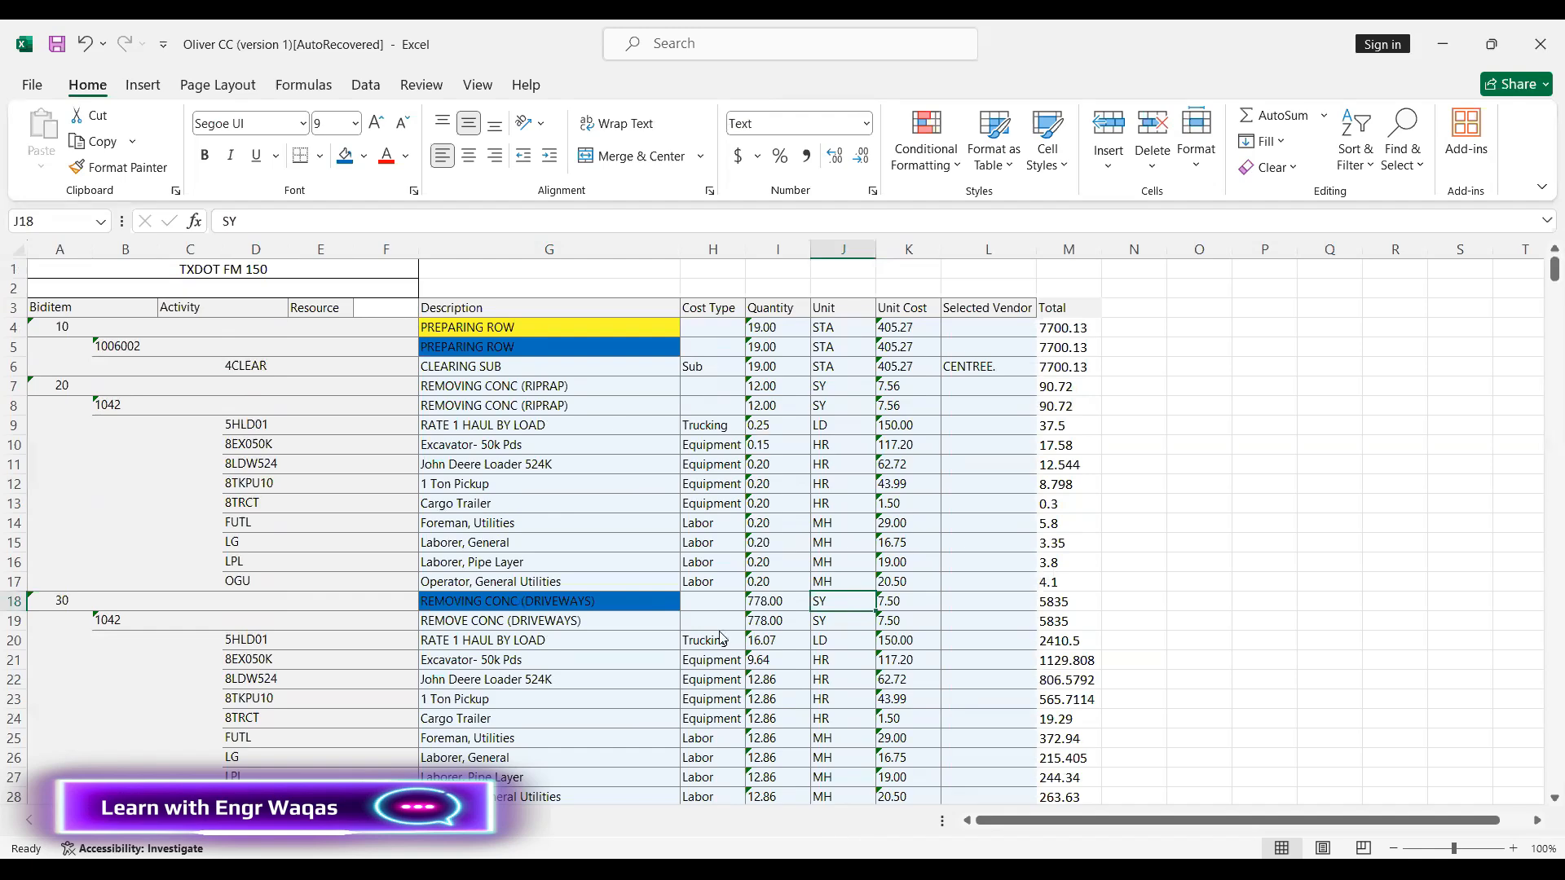
Return to Primavera P6, try to add a unit of measure abbreviated CY in Admin Categories, and locate the existing Cubic Yards unit
key("alt+Tab")
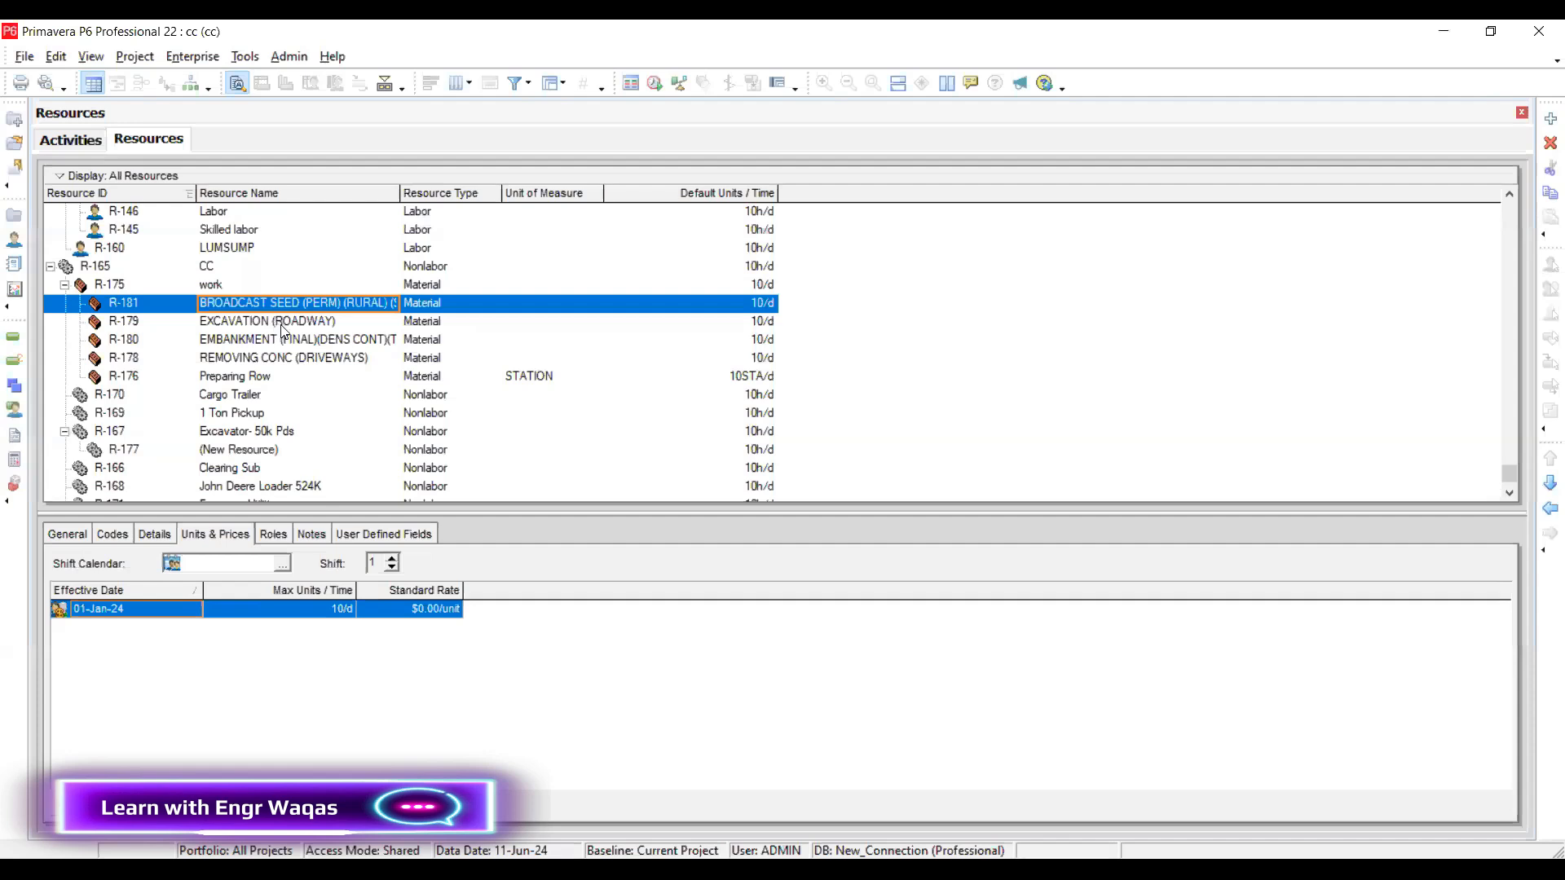
left_click(289, 57)
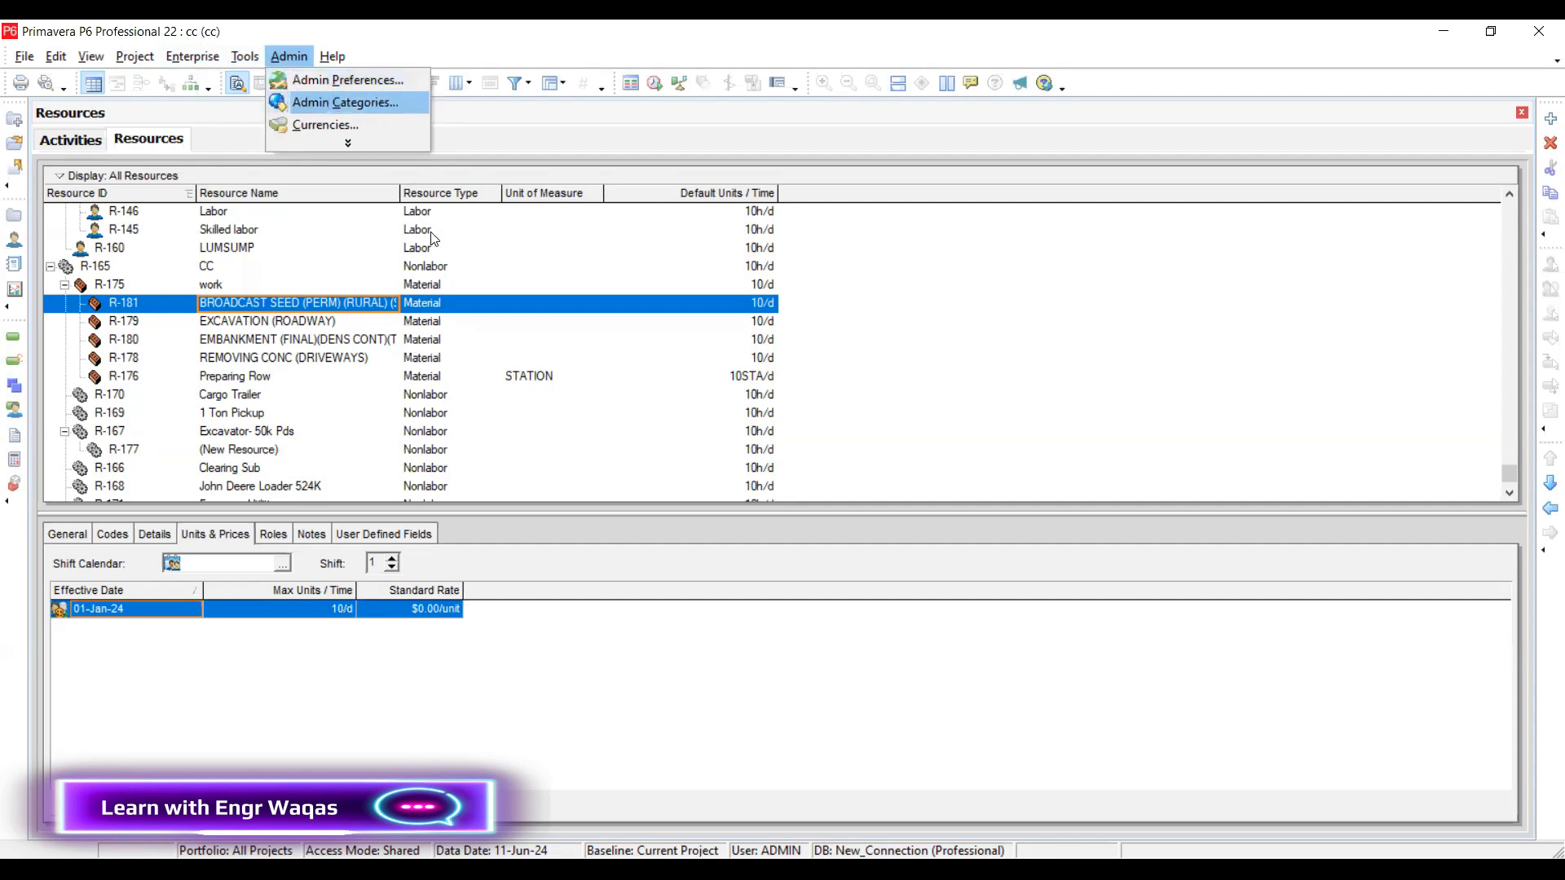
key("Return")
left_click(628, 243)
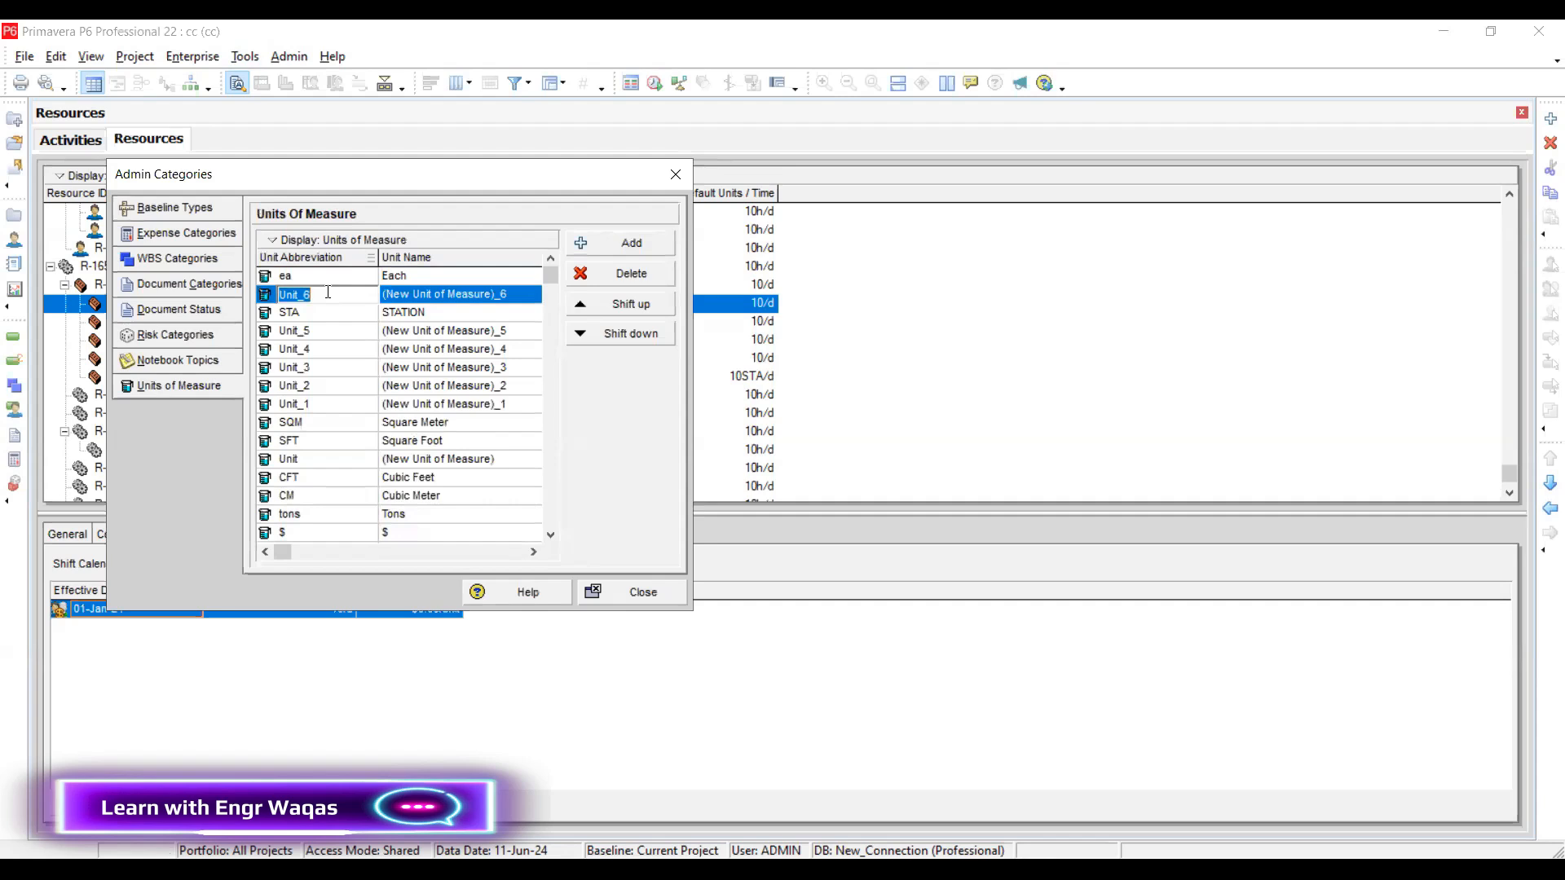
type("CY")
key("Return")
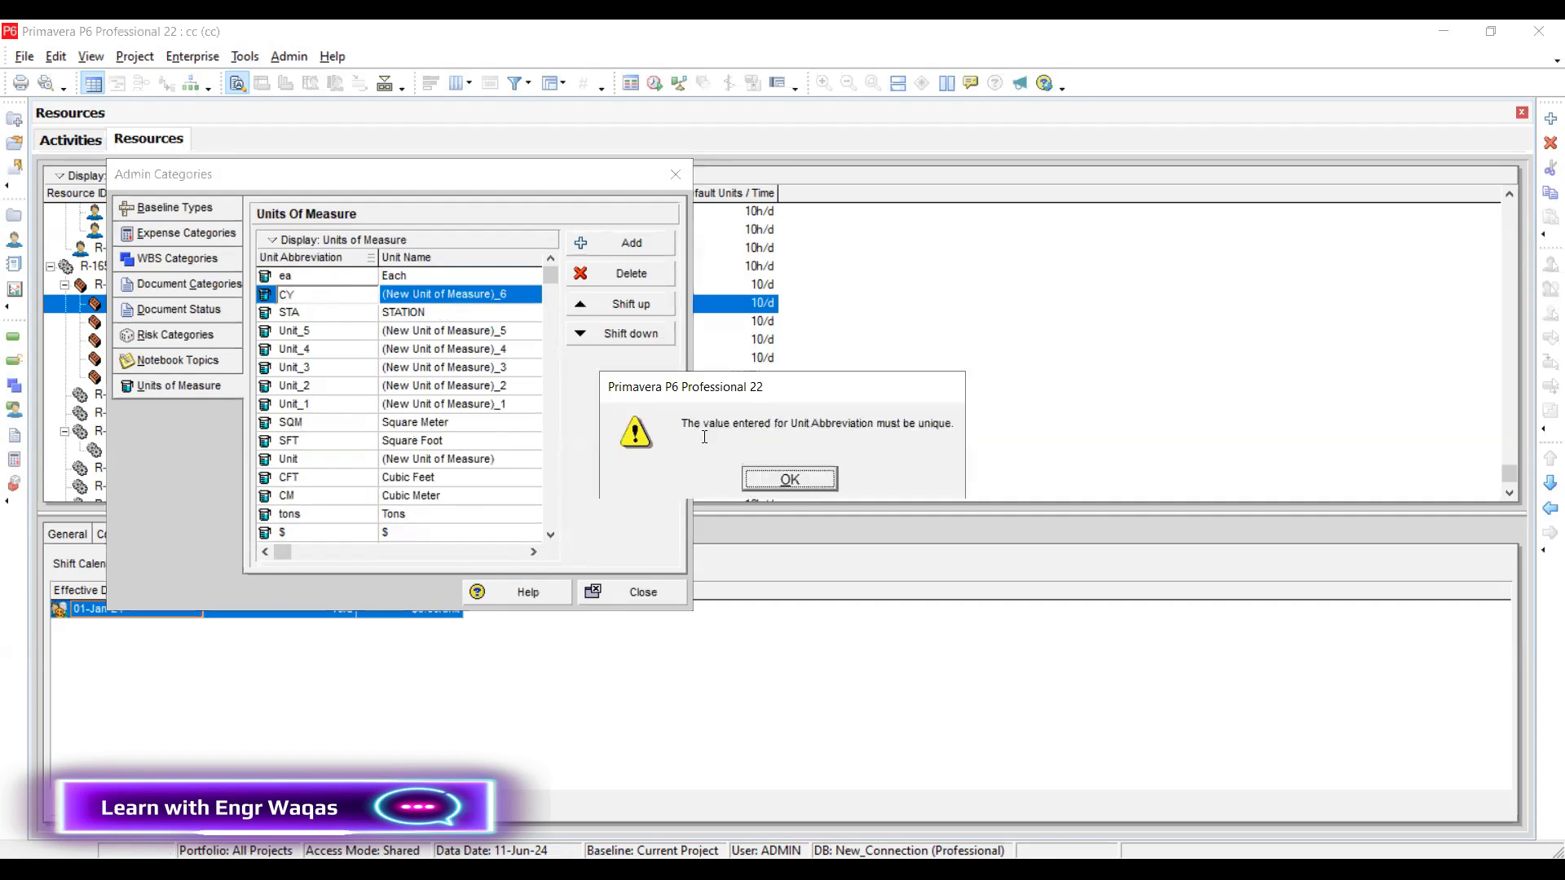
left_click(788, 481)
scroll(346, 462, "down", 2)
scroll(346, 462, "down", 3)
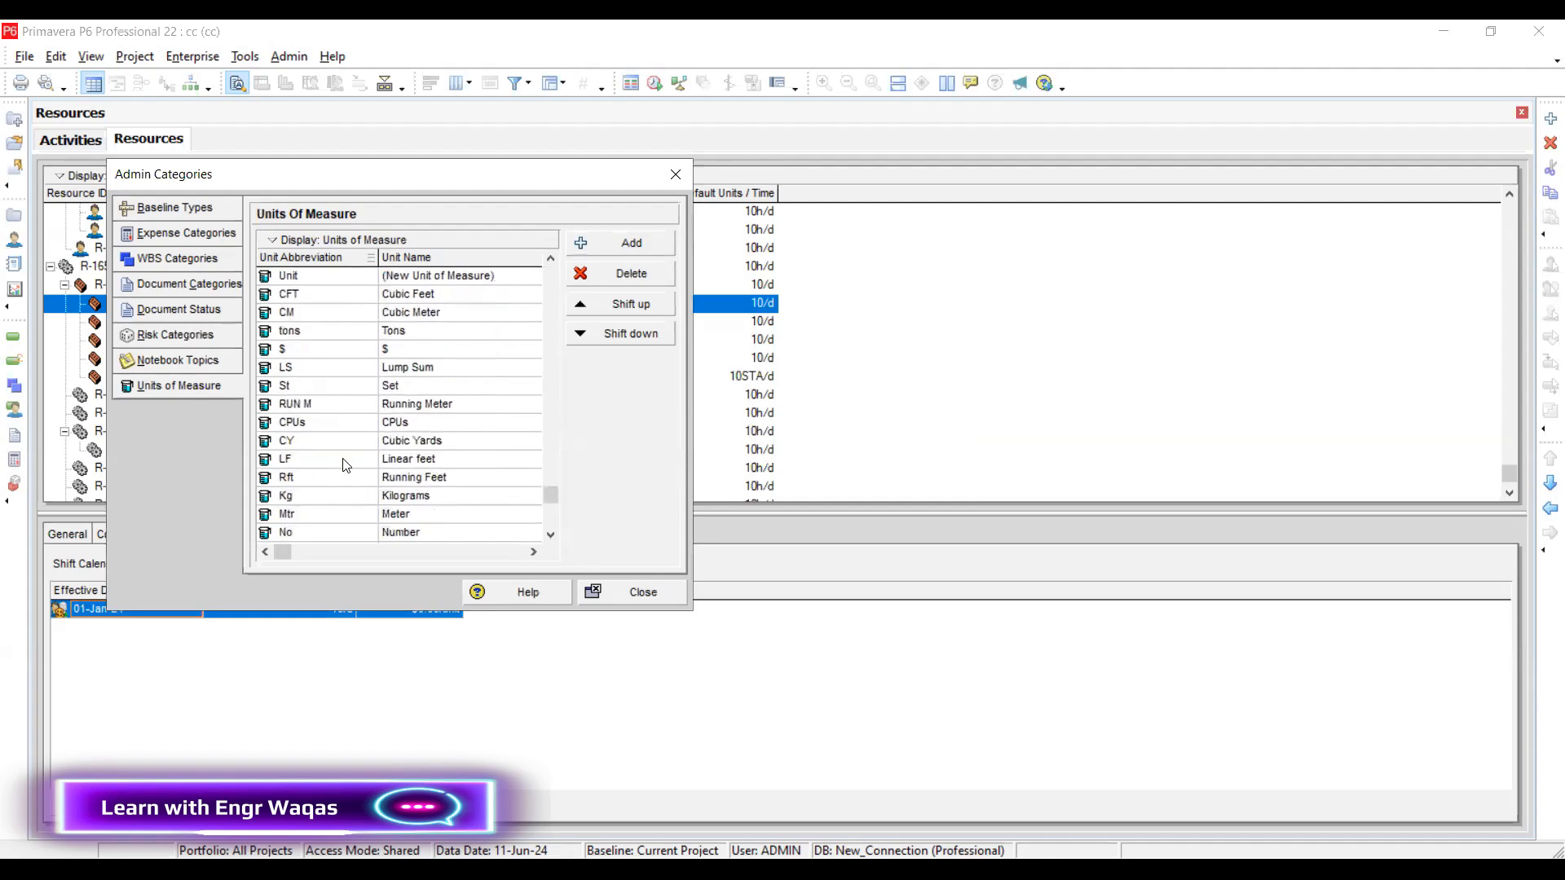
left_click(353, 430)
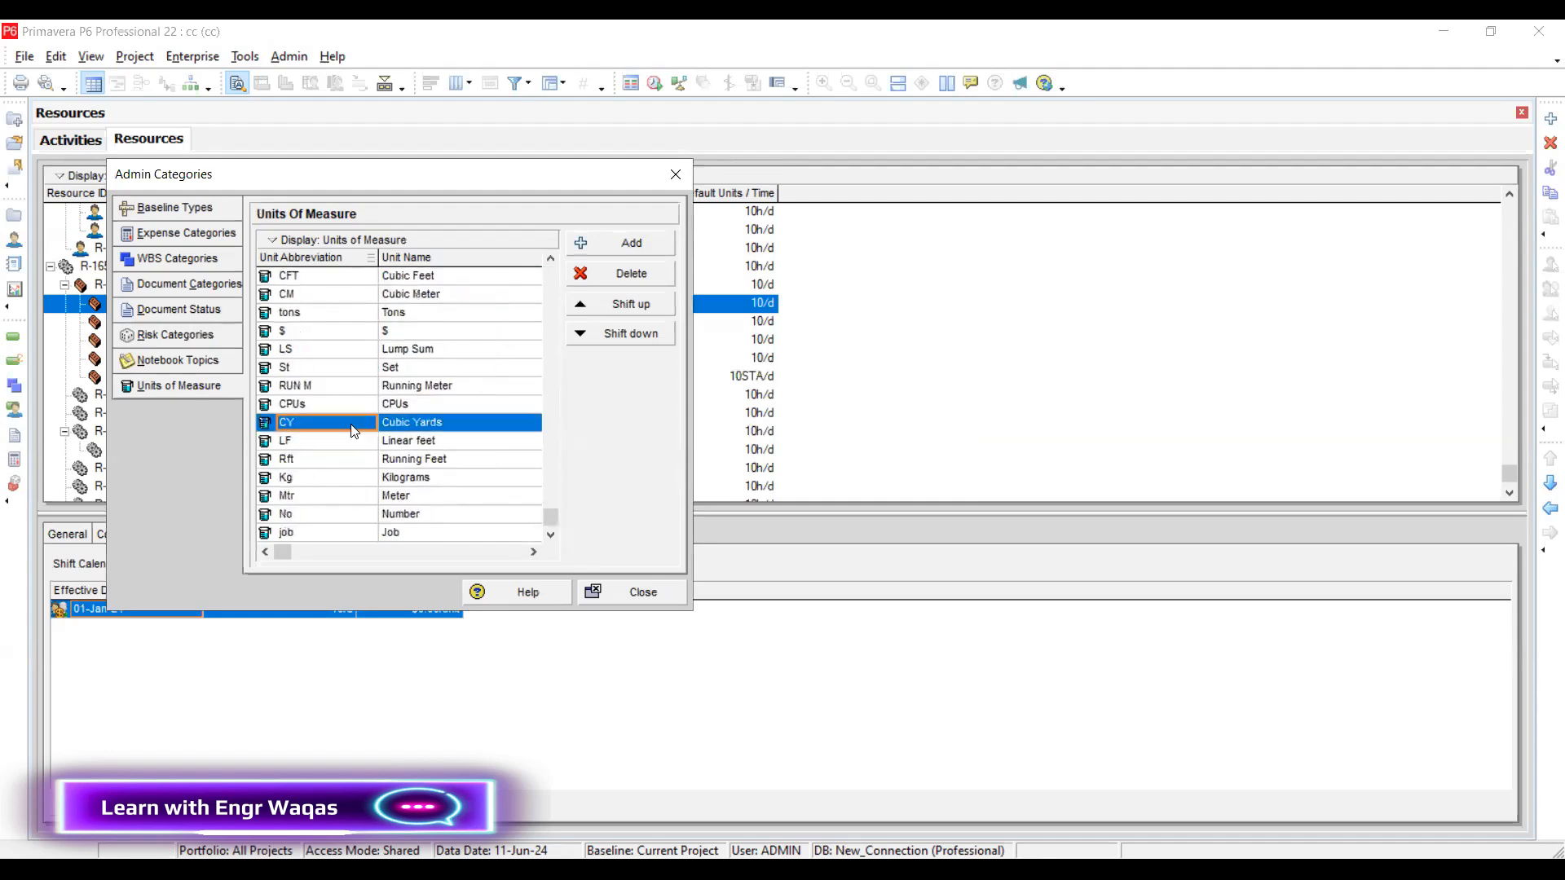
Add a unit of measure with abbreviation SY and unit name SY, and close Admin Categories
scroll(352, 430, "up", 2)
left_click(600, 252)
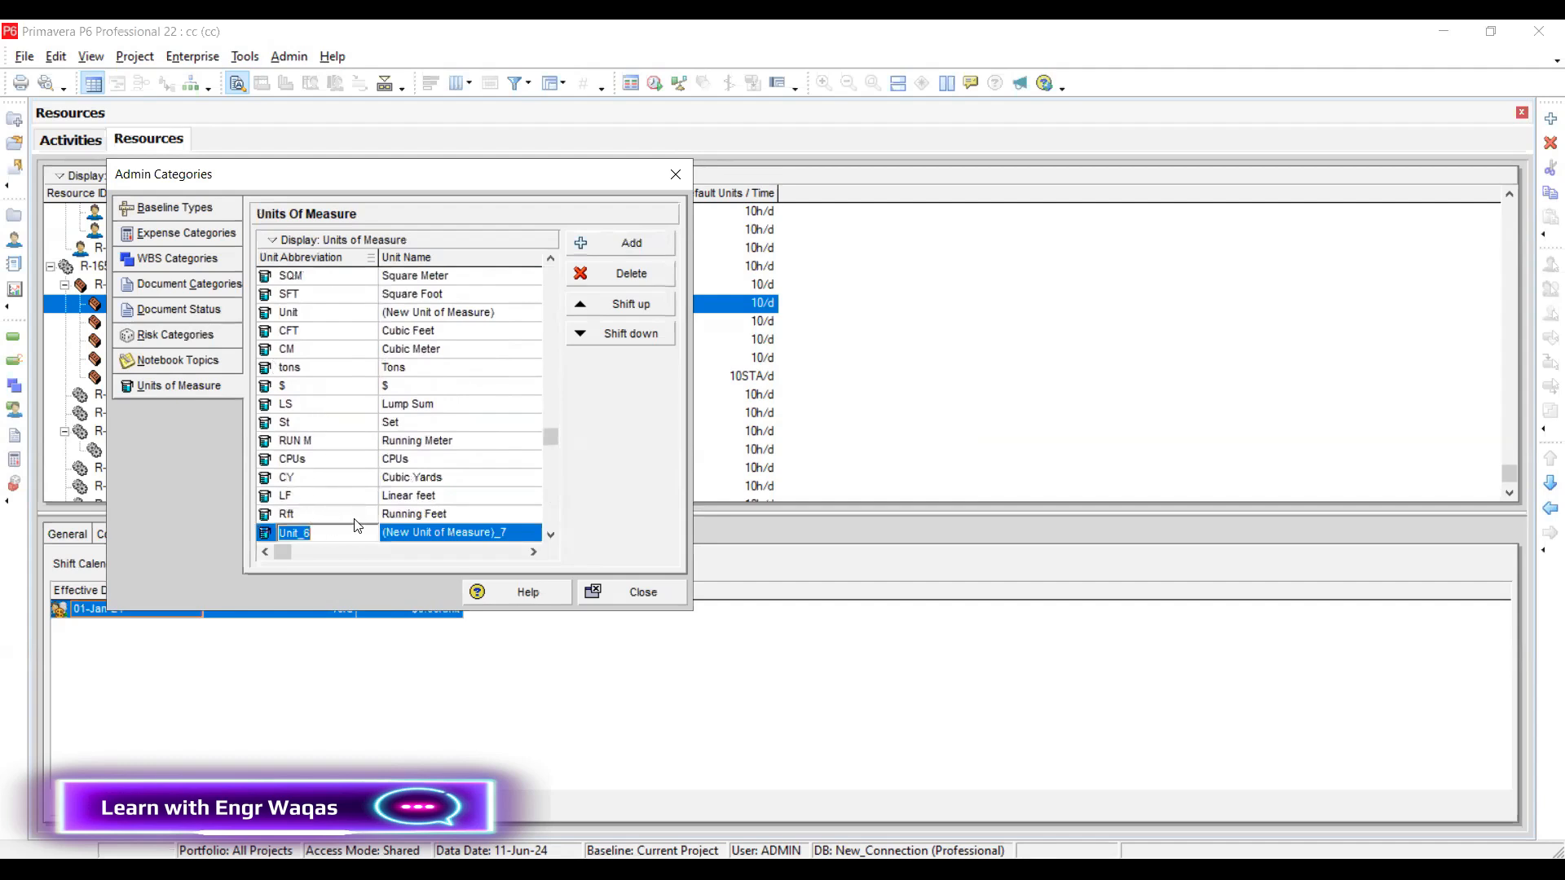
type("SY")
left_click(499, 530)
type("SY")
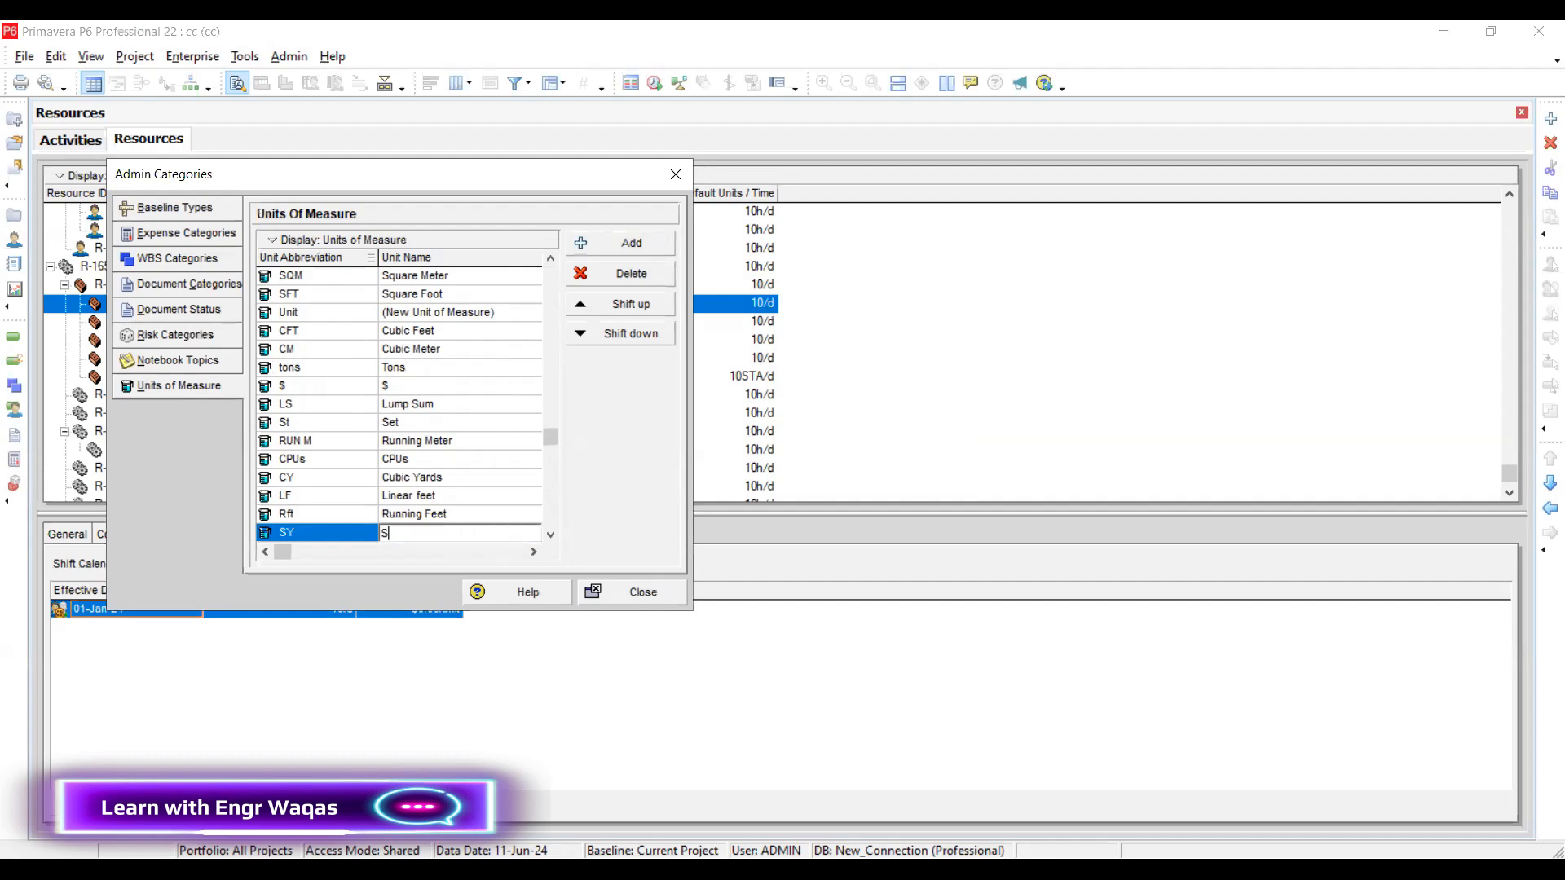
key("Return")
scroll(522, 389, "up", 3)
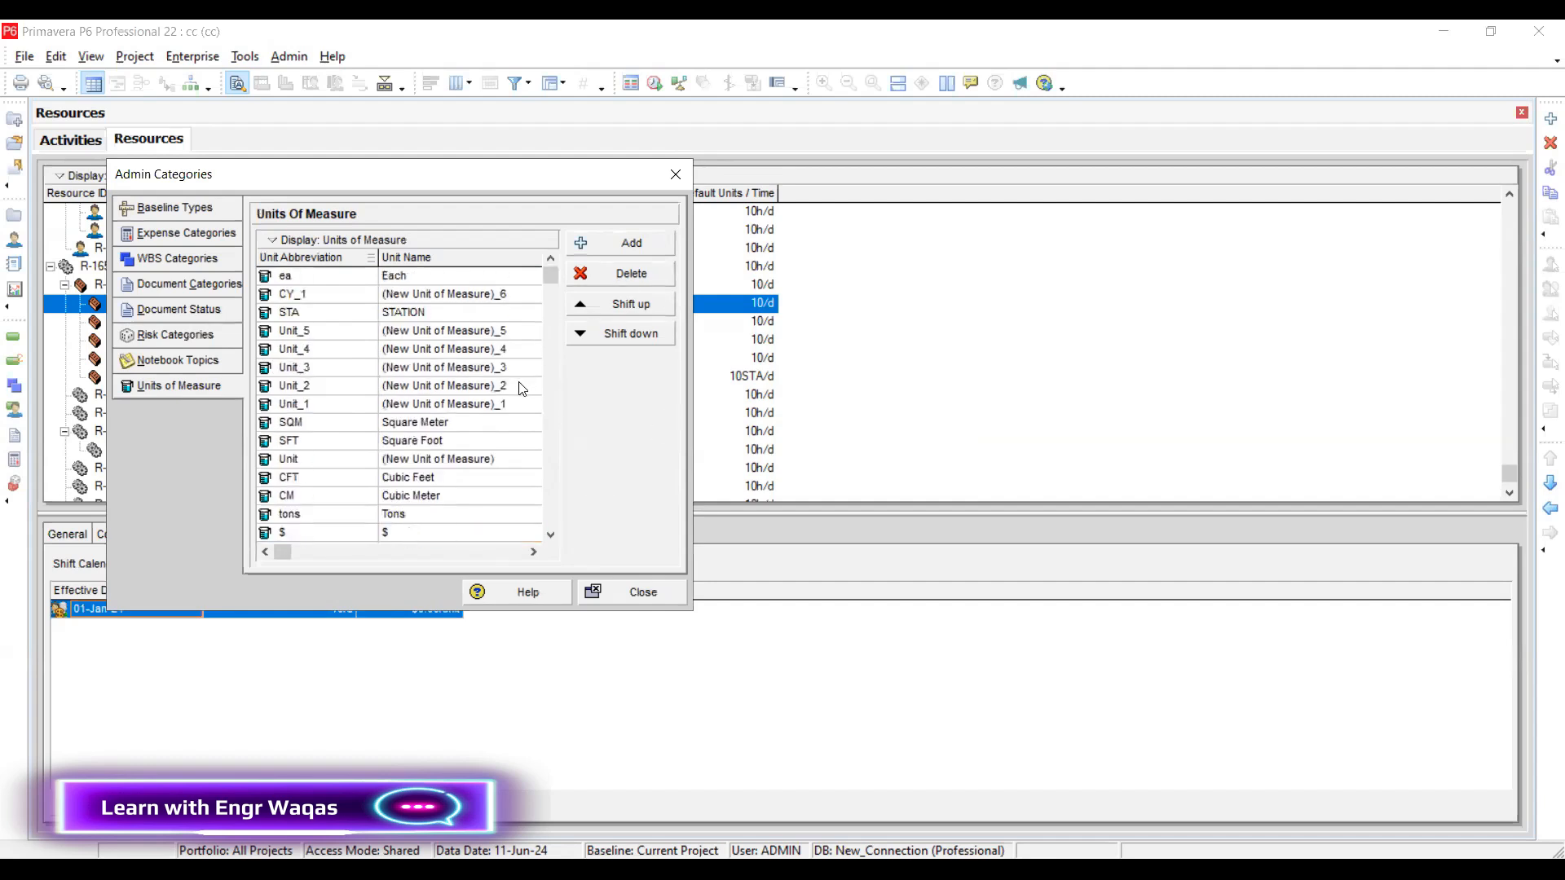
left_click(447, 314)
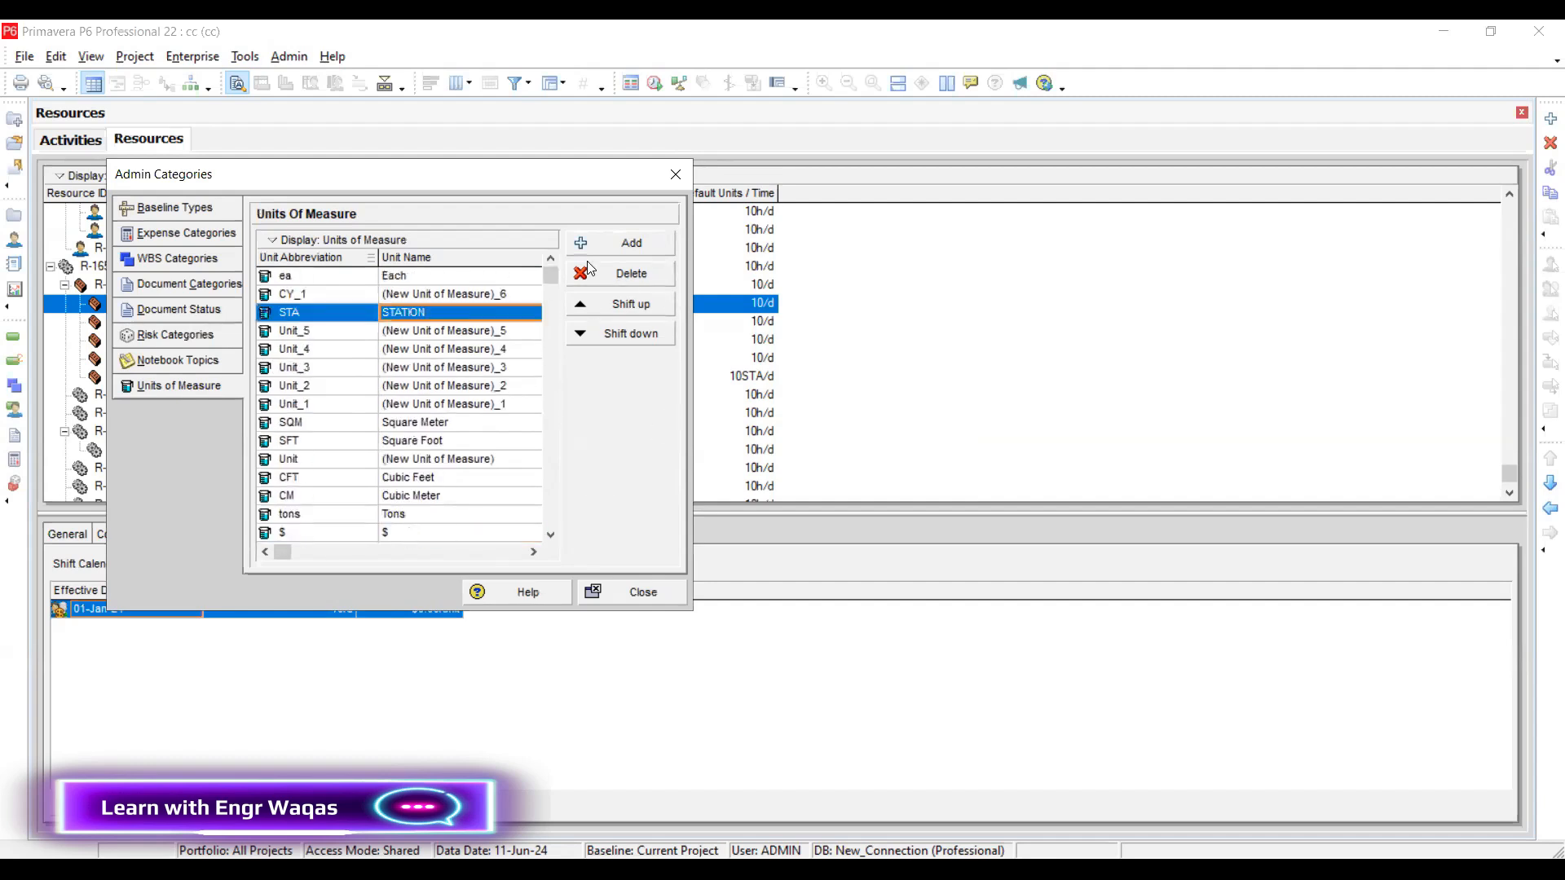
left_click(677, 175)
left_click(574, 305)
left_click(575, 305)
left_click(593, 304)
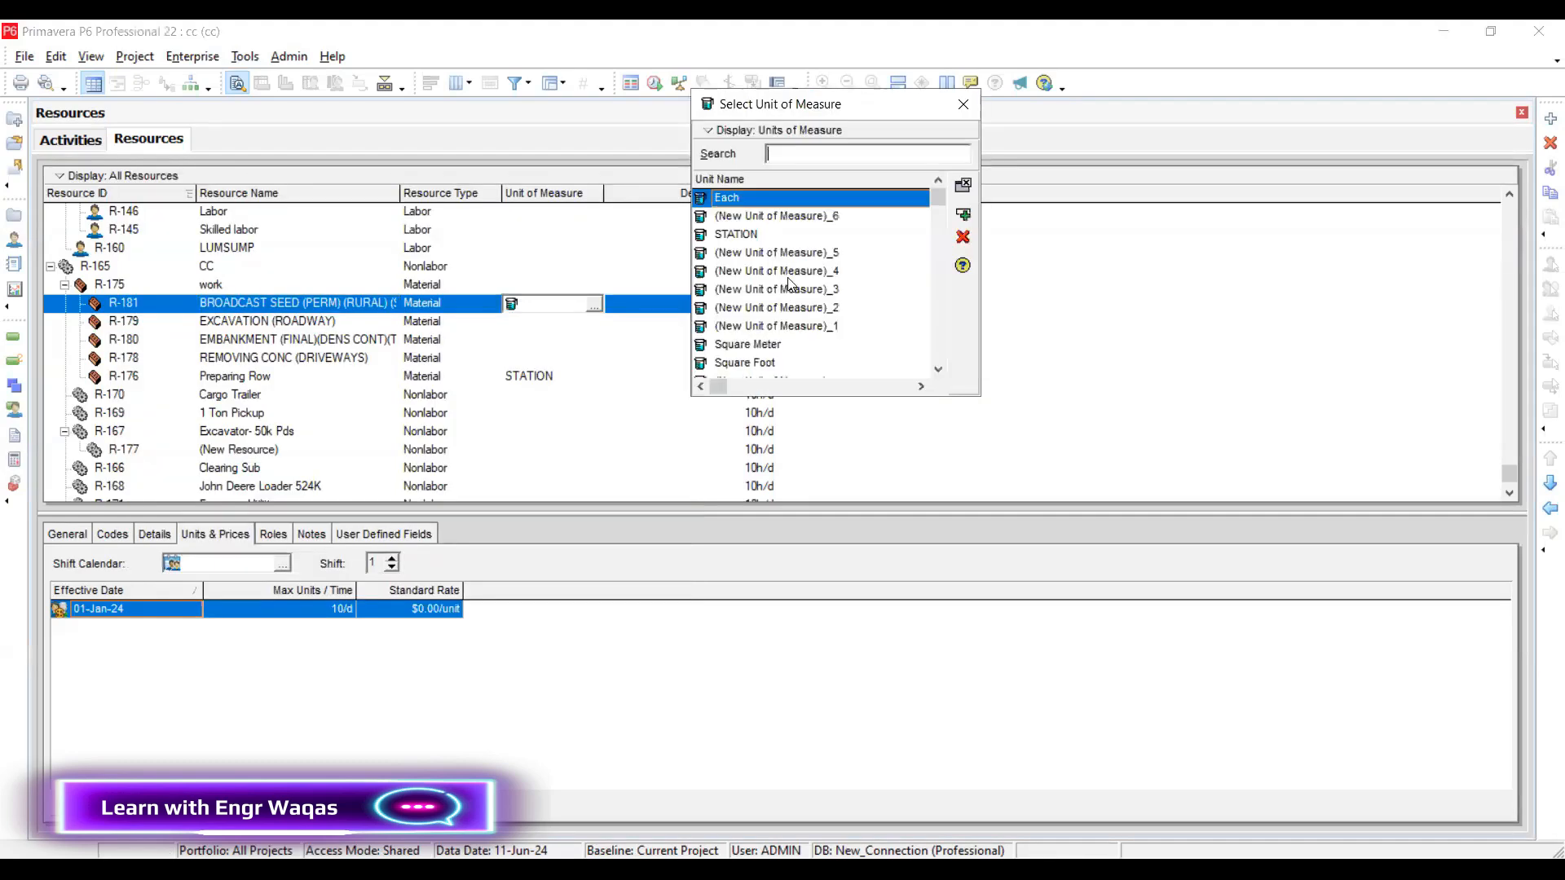
left_click(963, 104)
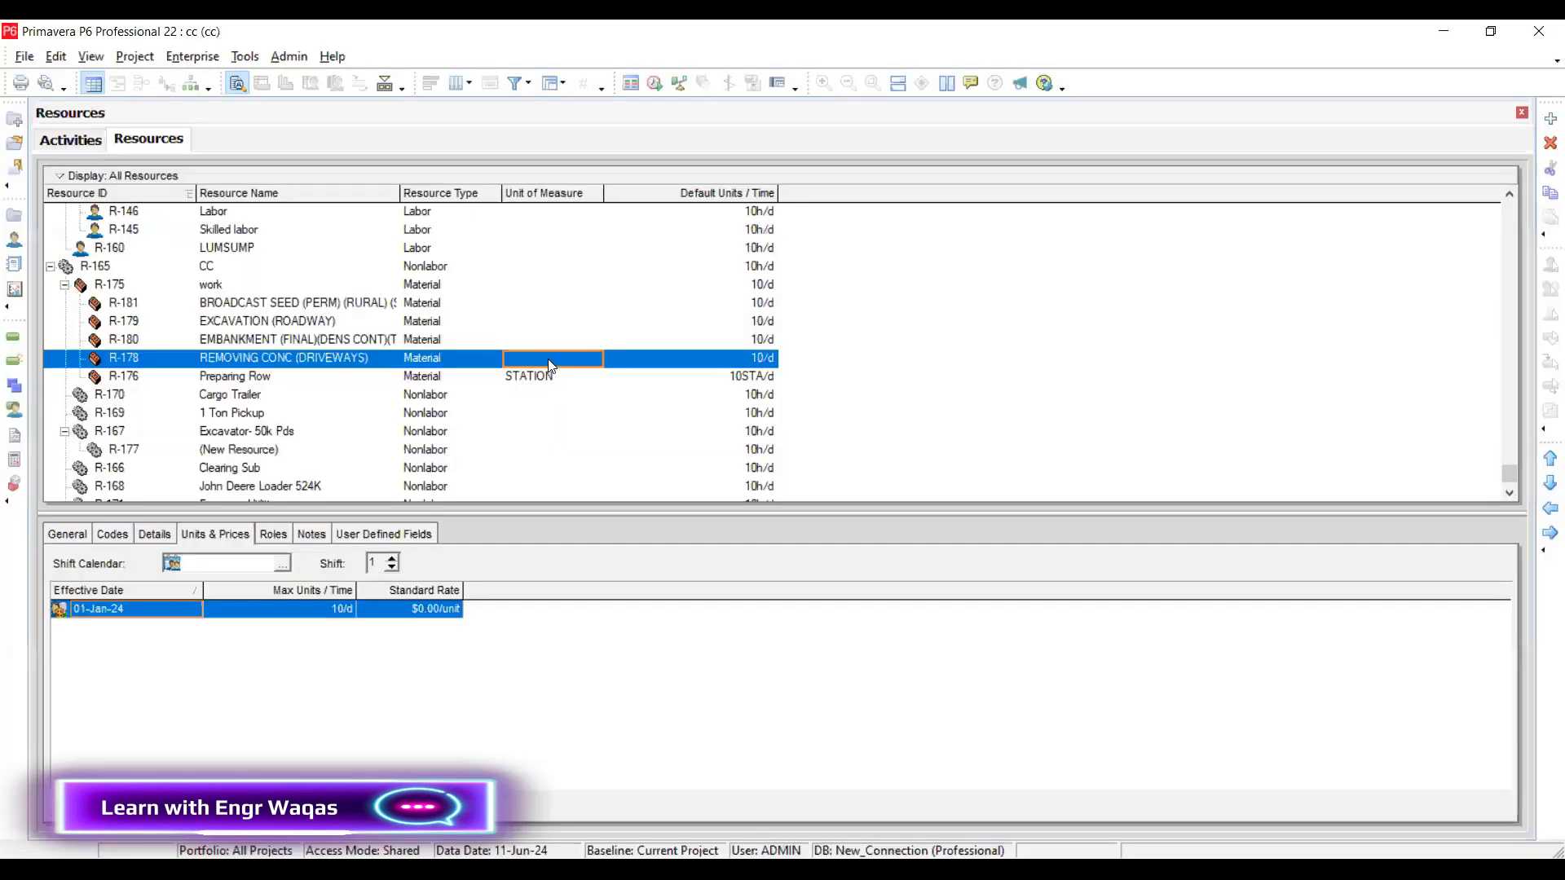
Set the unit of measure of the REMOVING CONC (DRIVEWAYS) resource to SY
double_click(547, 359)
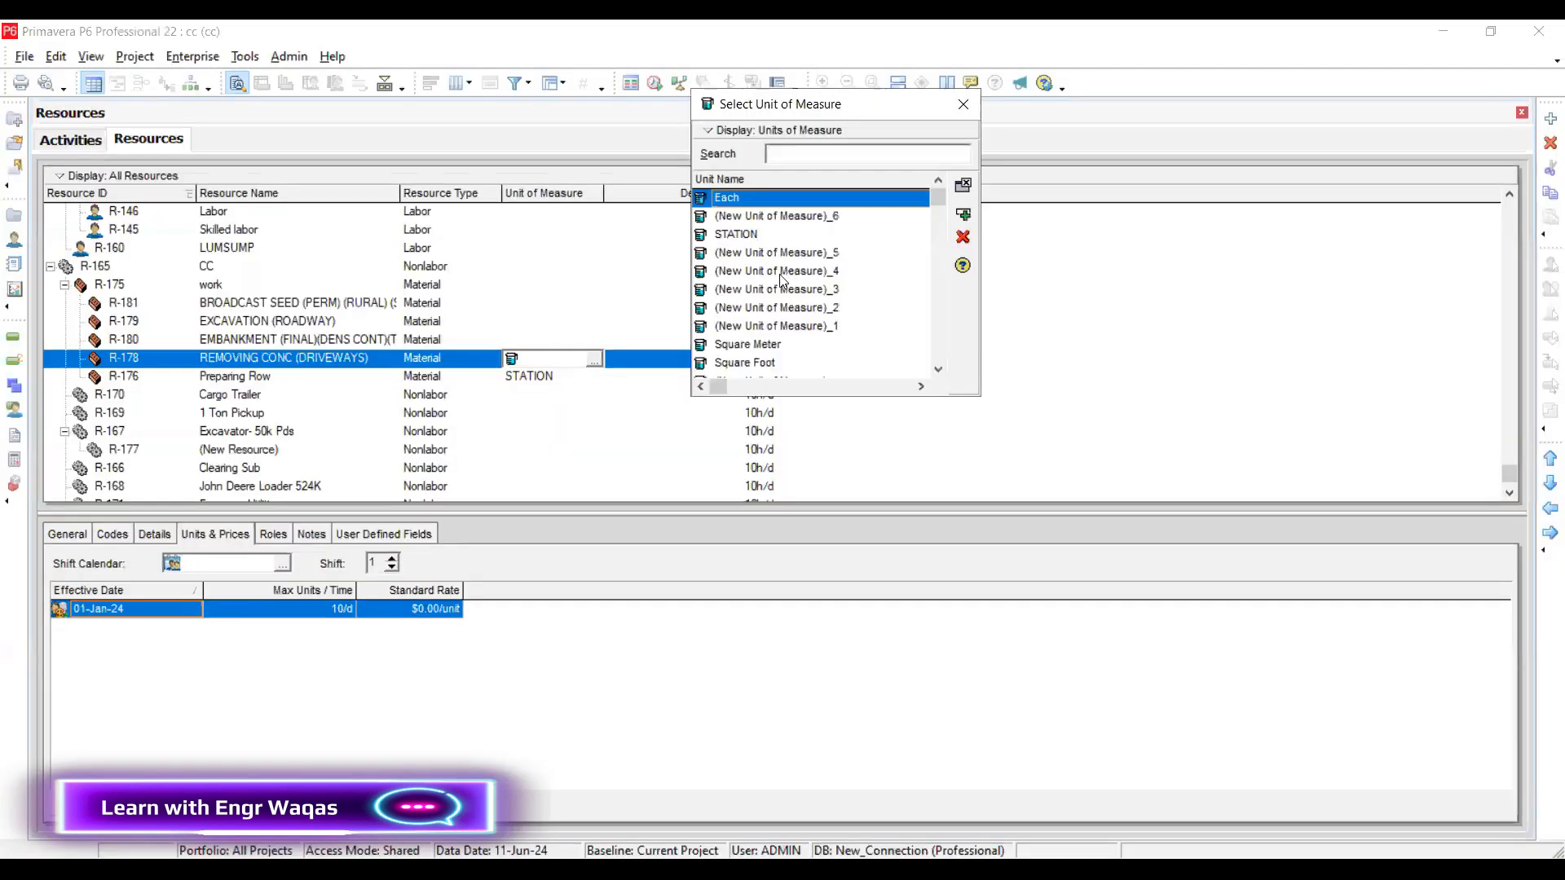
type("Y")
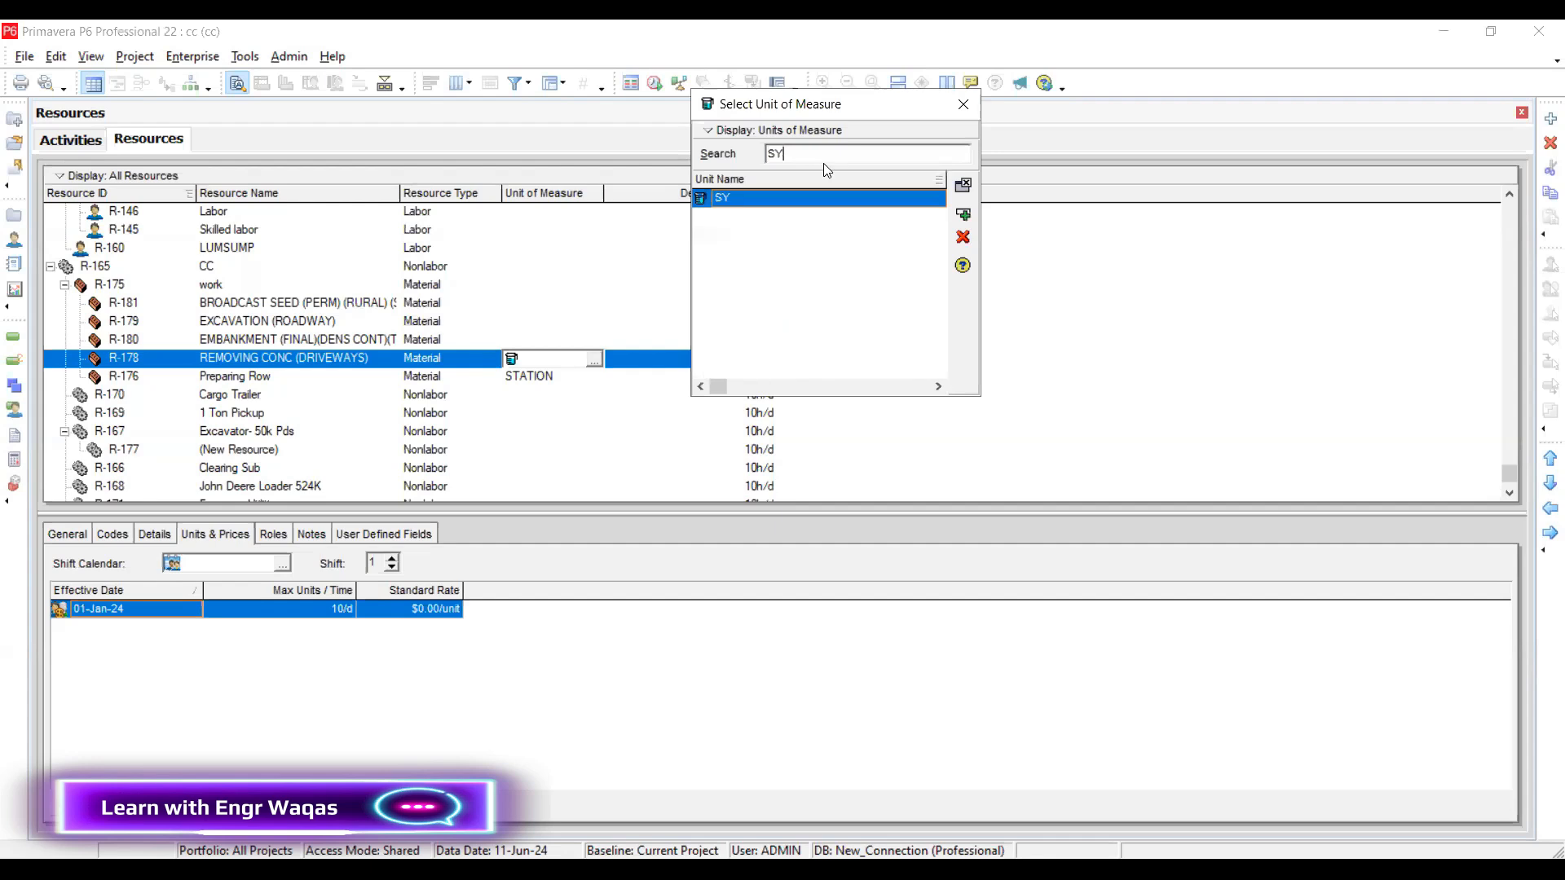
left_click(963, 184)
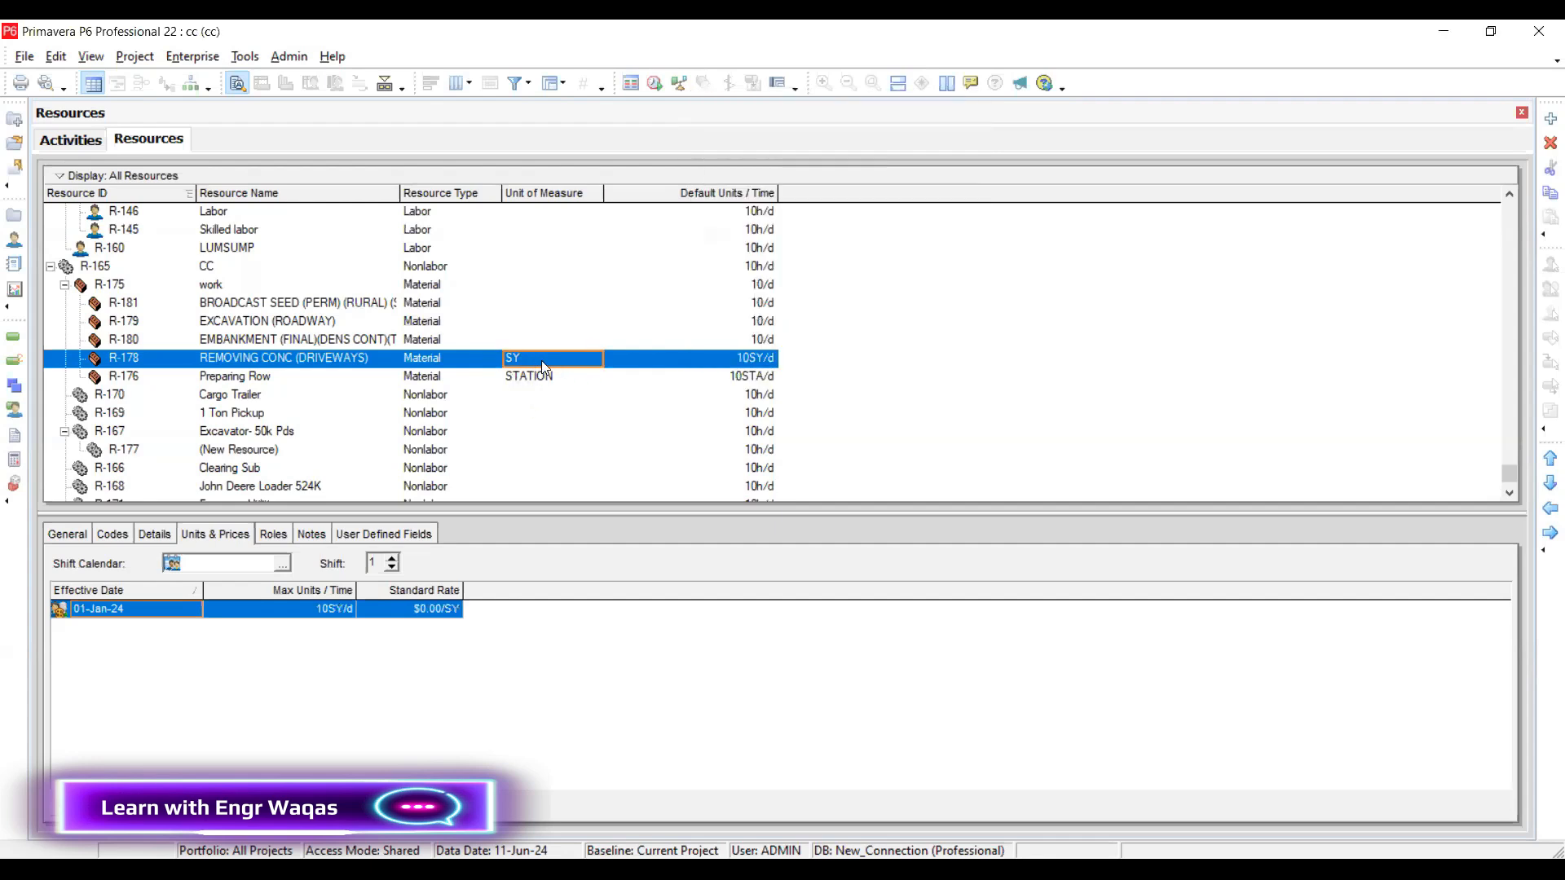
Set the unit of measure of the EMBANKMENT (FINAL)(DENS CONT)(TY C) resource to Cubic Yards
left_click(548, 342)
double_click(553, 340)
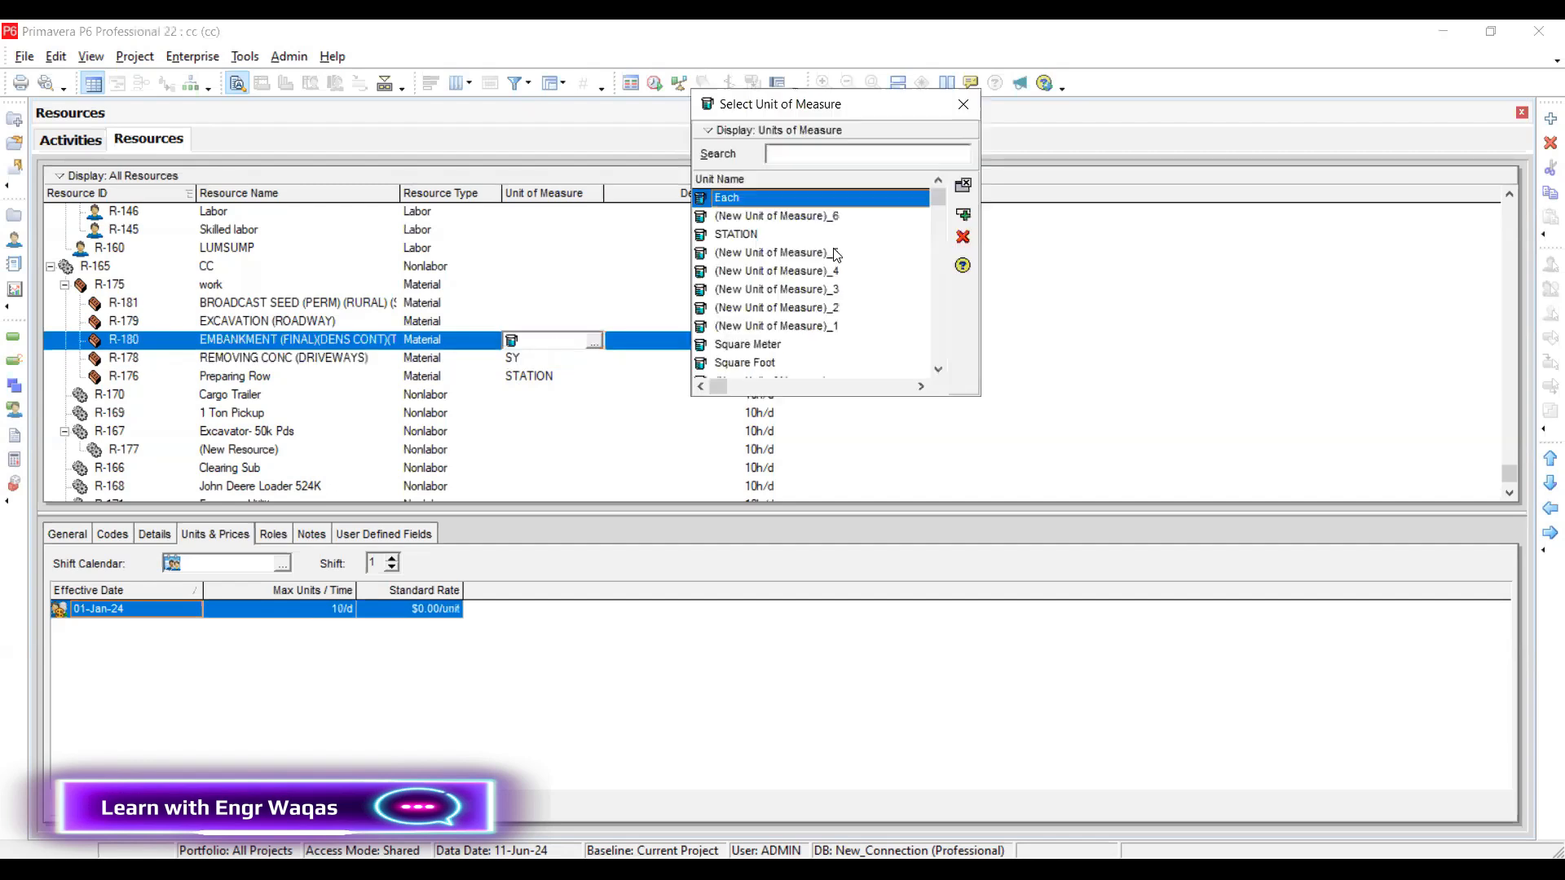
type("CY")
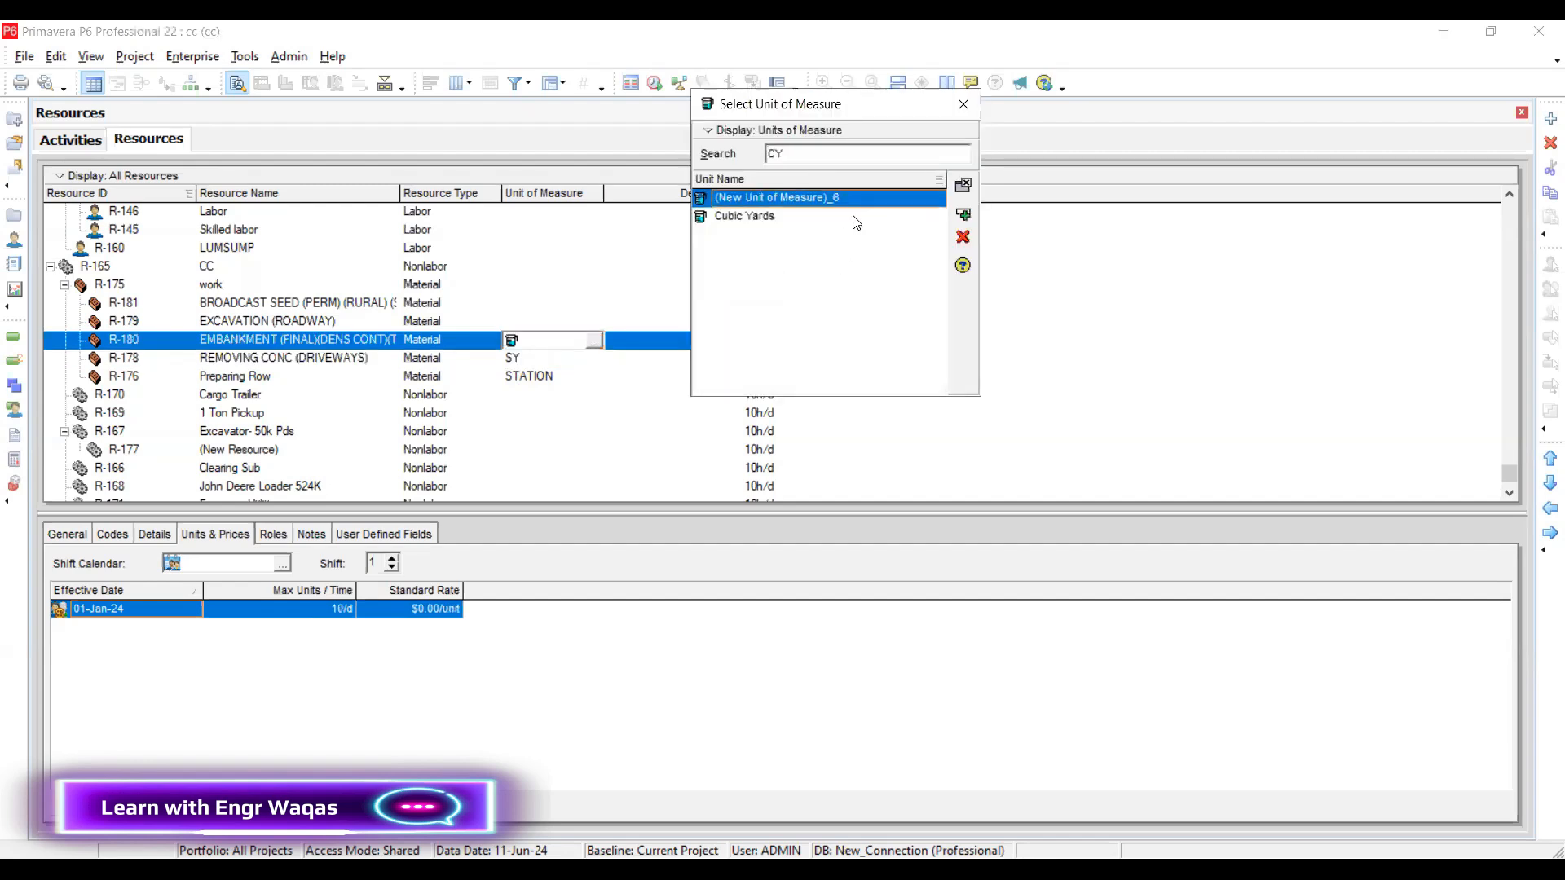
left_click(815, 220)
left_click(963, 215)
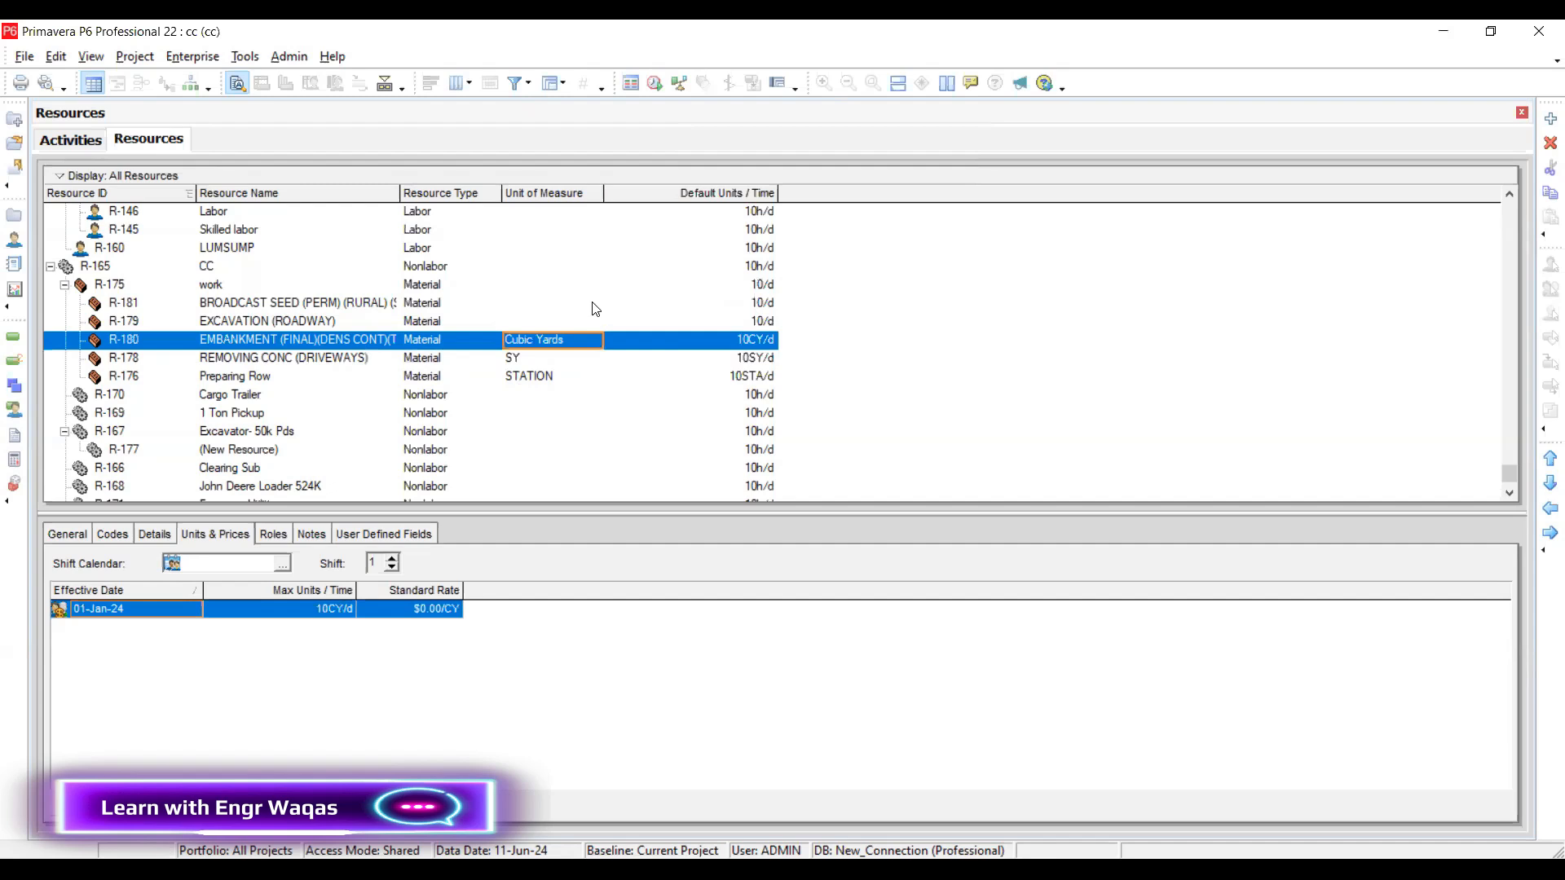
Set the unit of measure of the EXCAVATION (ROADWAY) resource to Cubic Yards
left_click(584, 324)
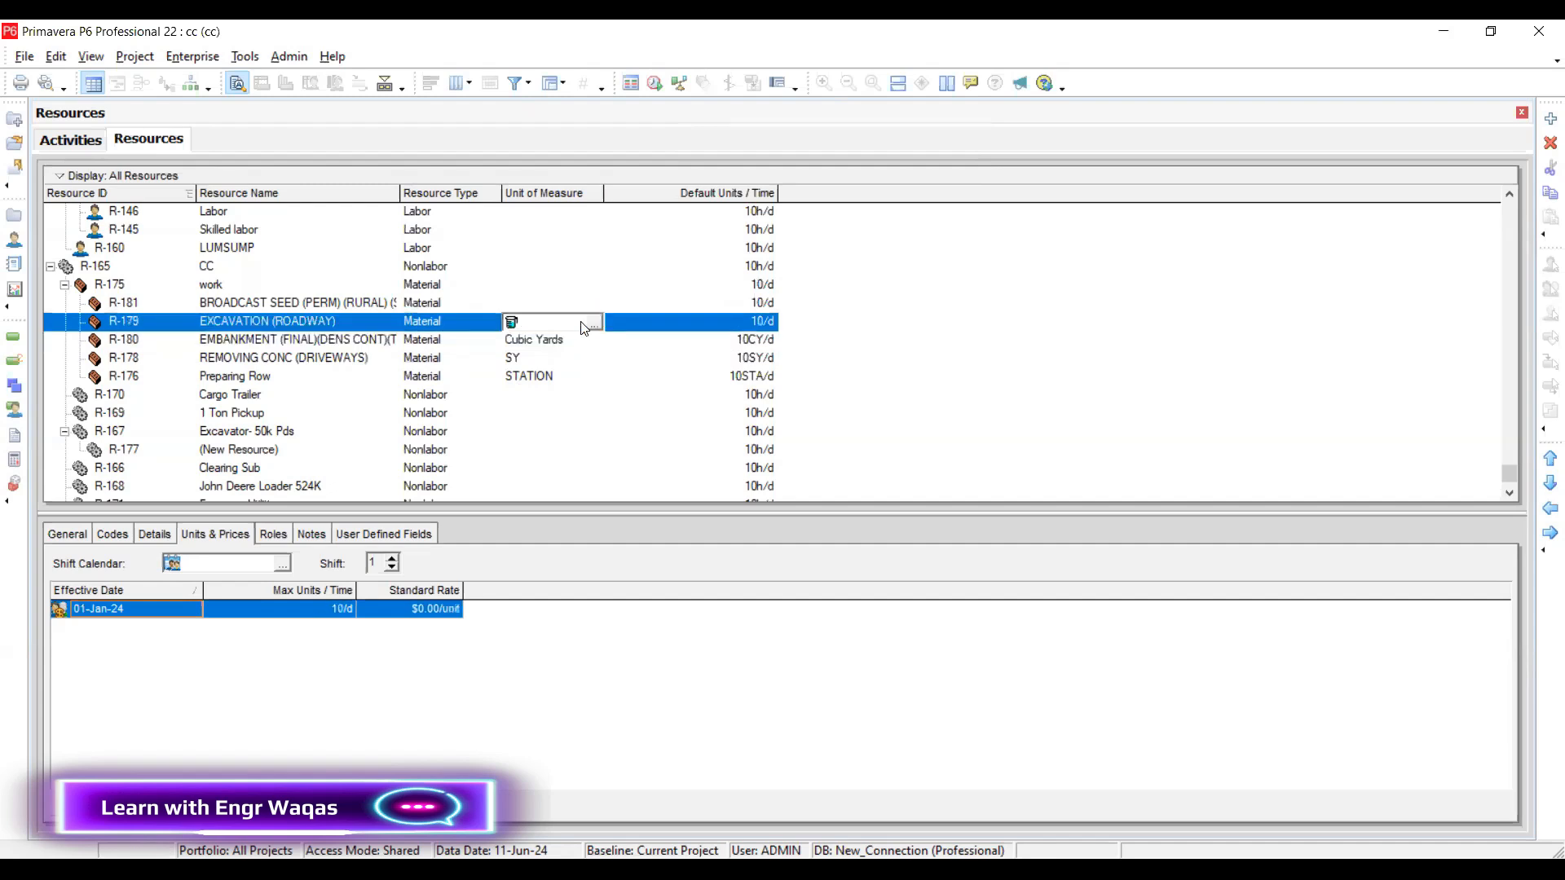
left_click(593, 324)
type("CY")
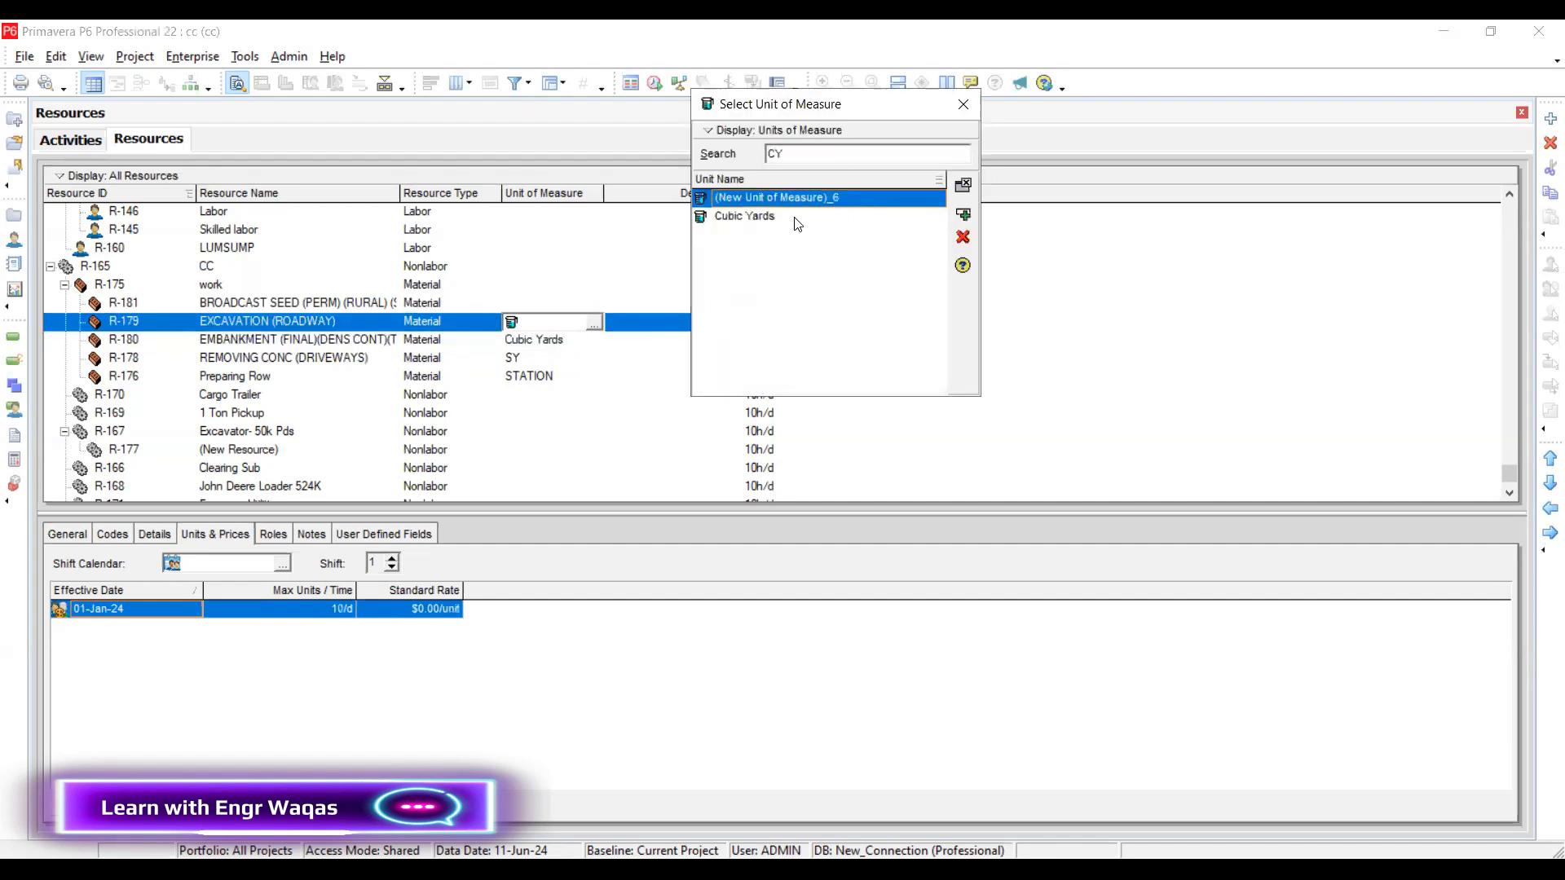
left_click(798, 219)
left_click(963, 214)
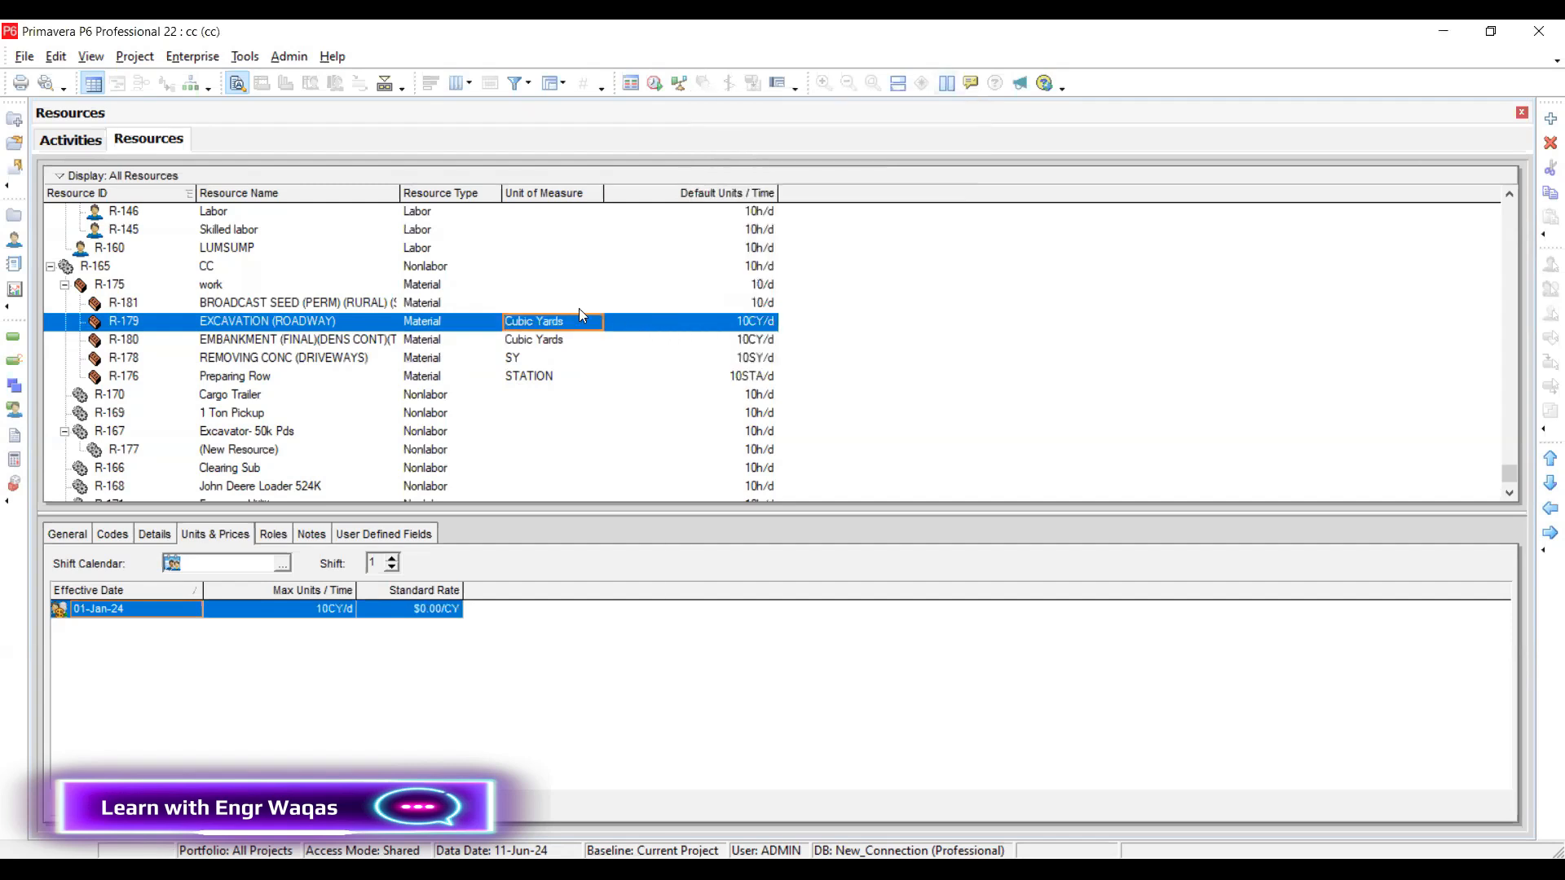
Check the broadcast seed bid item's unit in the Excel cost sheet and assign SY to its resource in Primavera P6
left_click(548, 304)
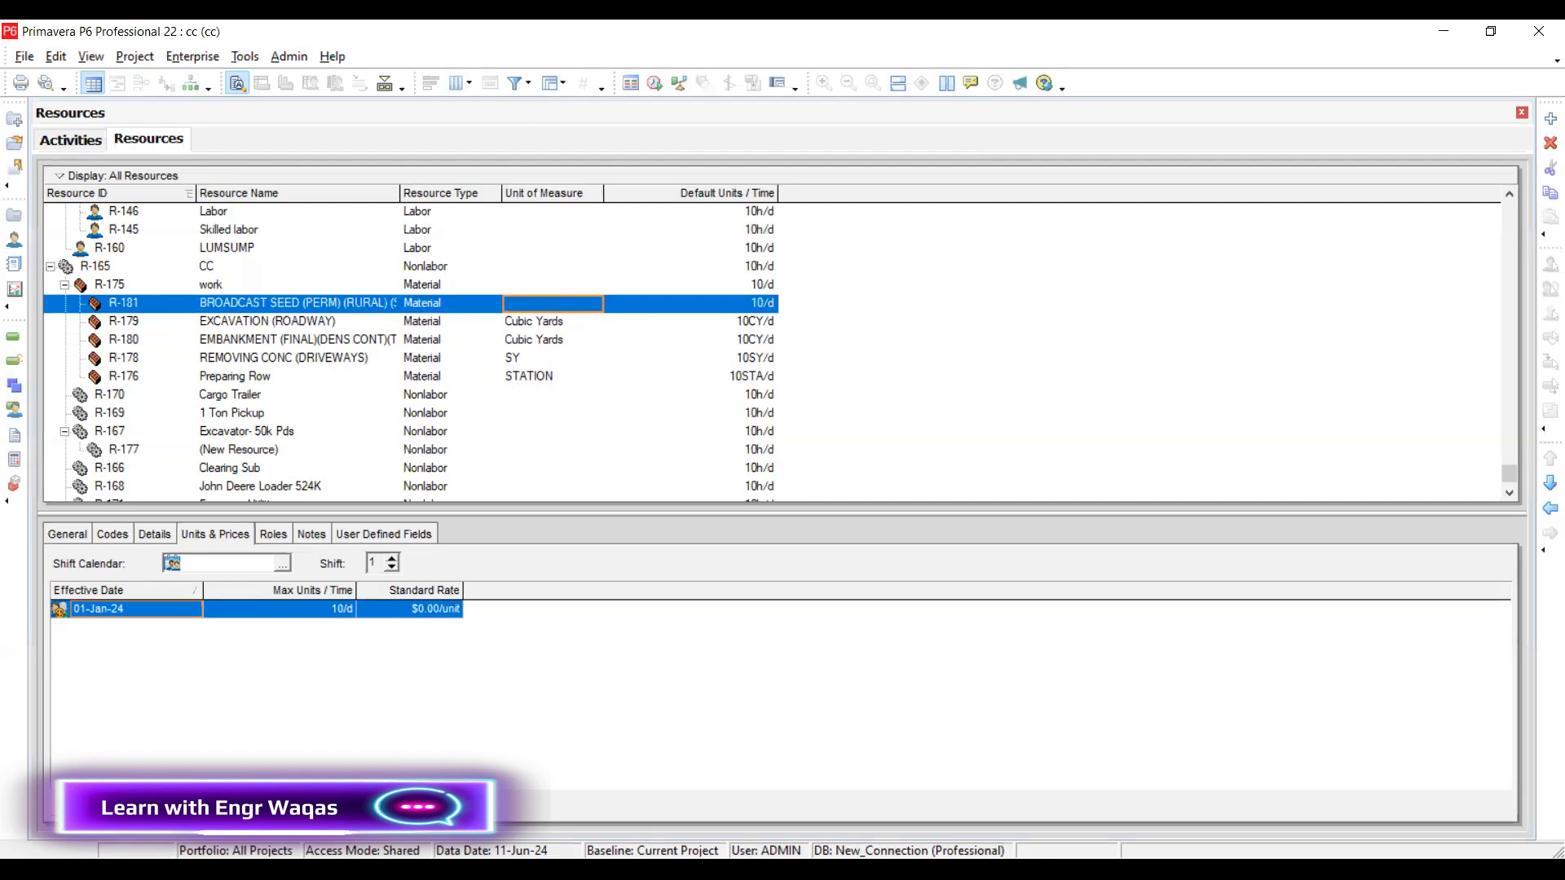
key("alt+Tab")
scroll(658, 623, "down", 5)
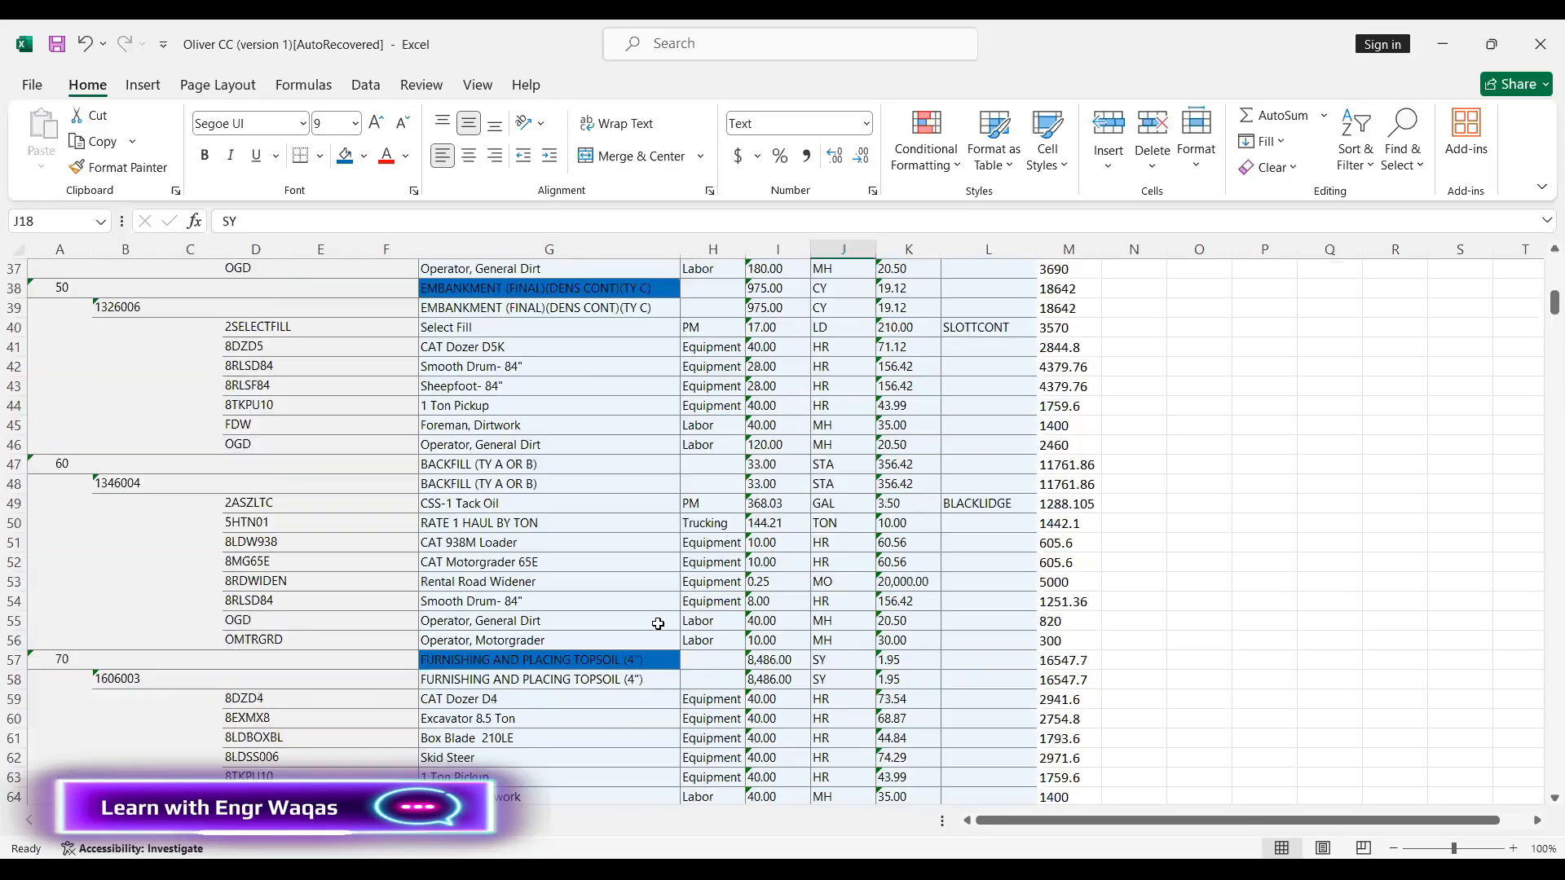
scroll(658, 624, "down", 4)
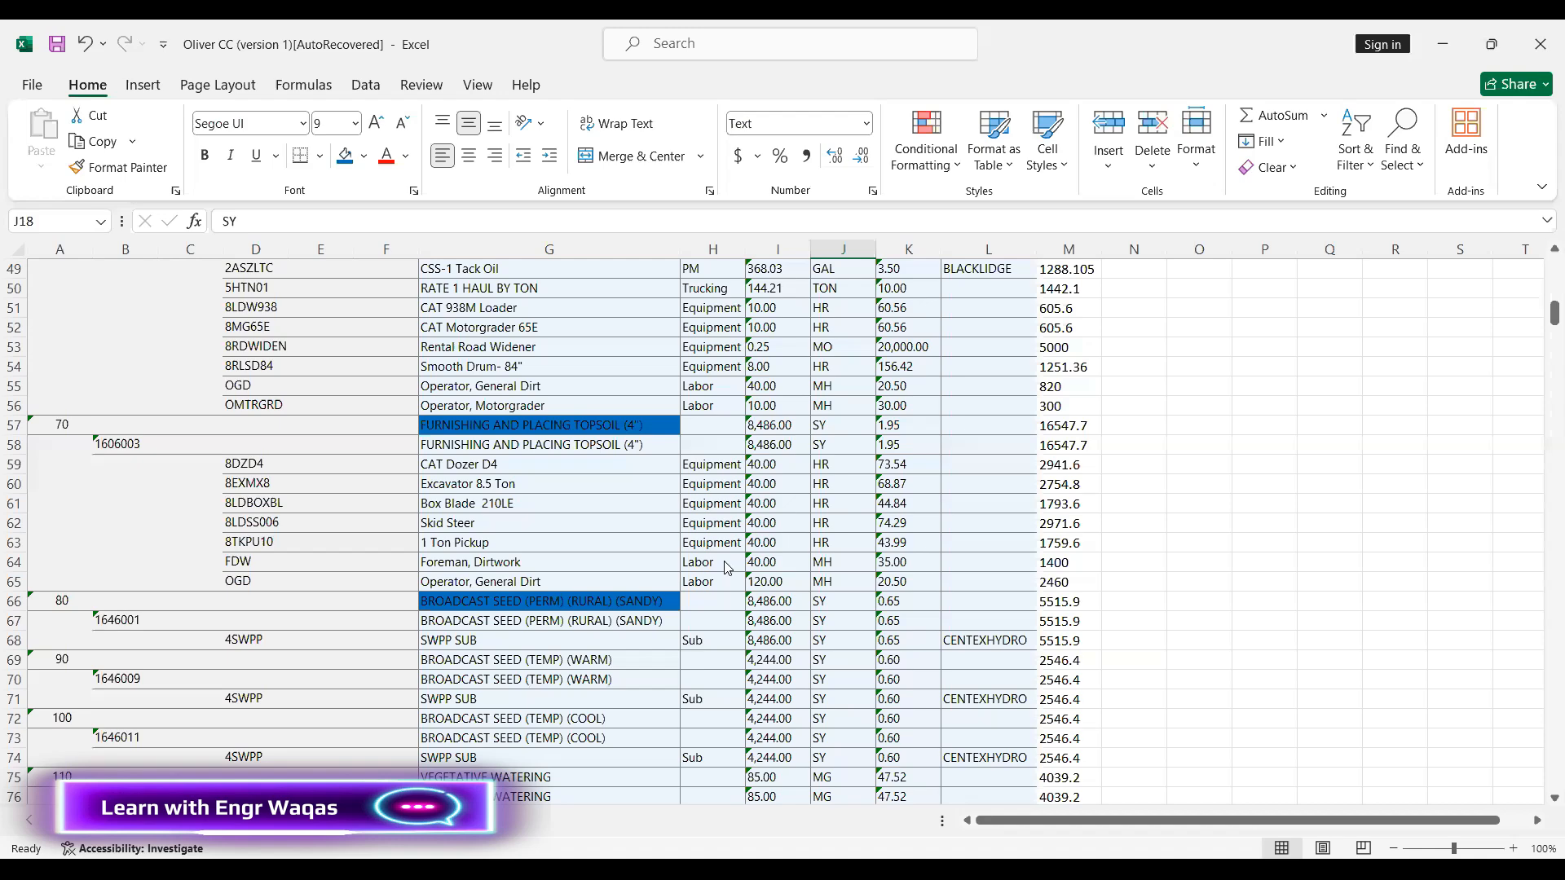
key("alt+Tab")
type("SY")
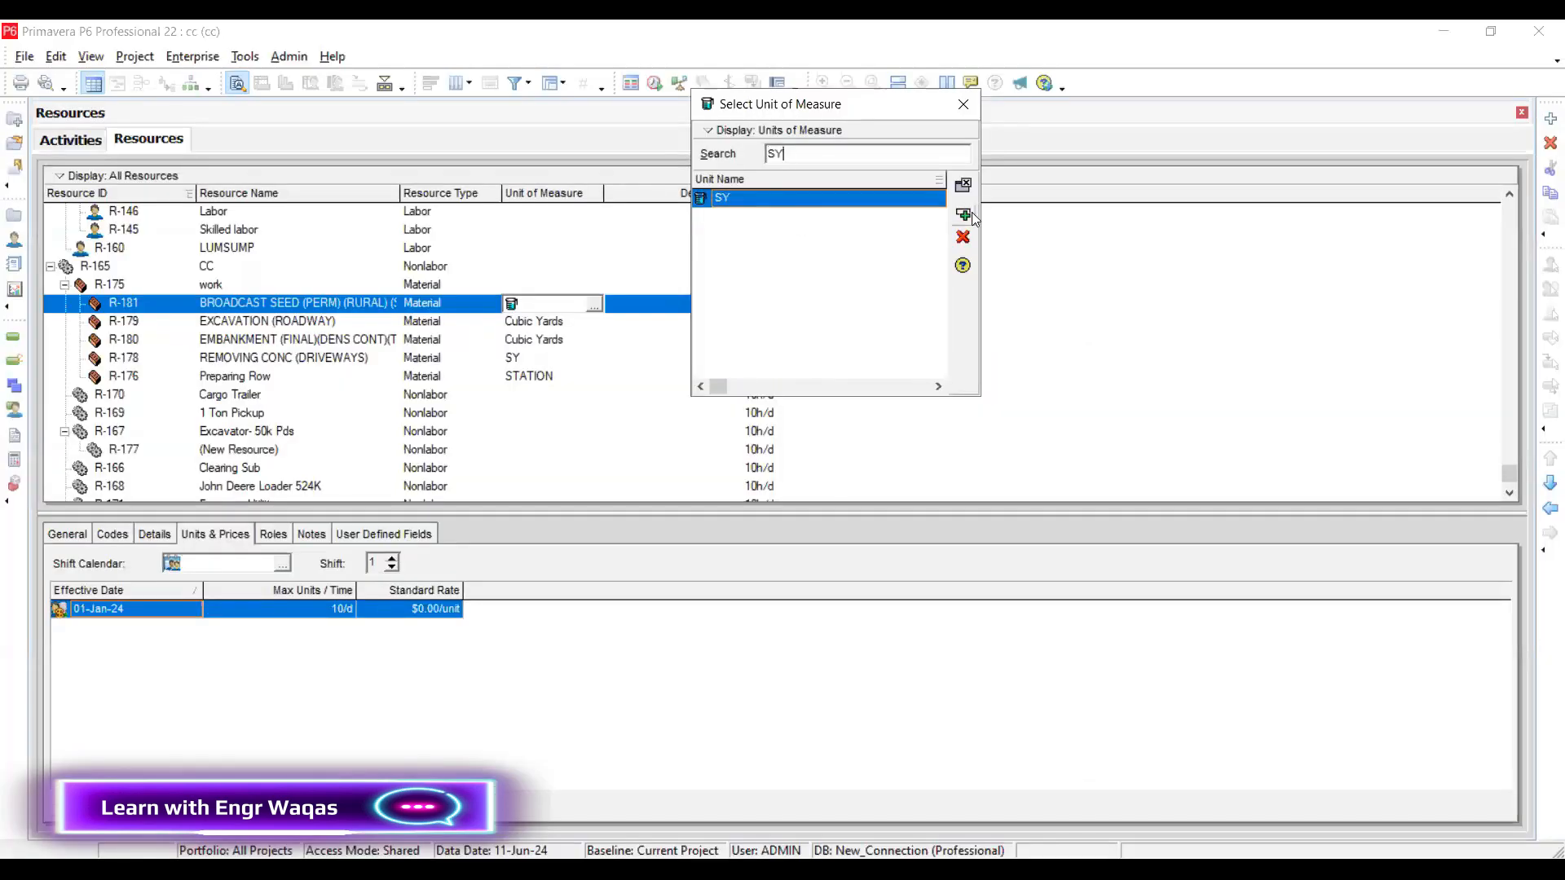
left_click(962, 185)
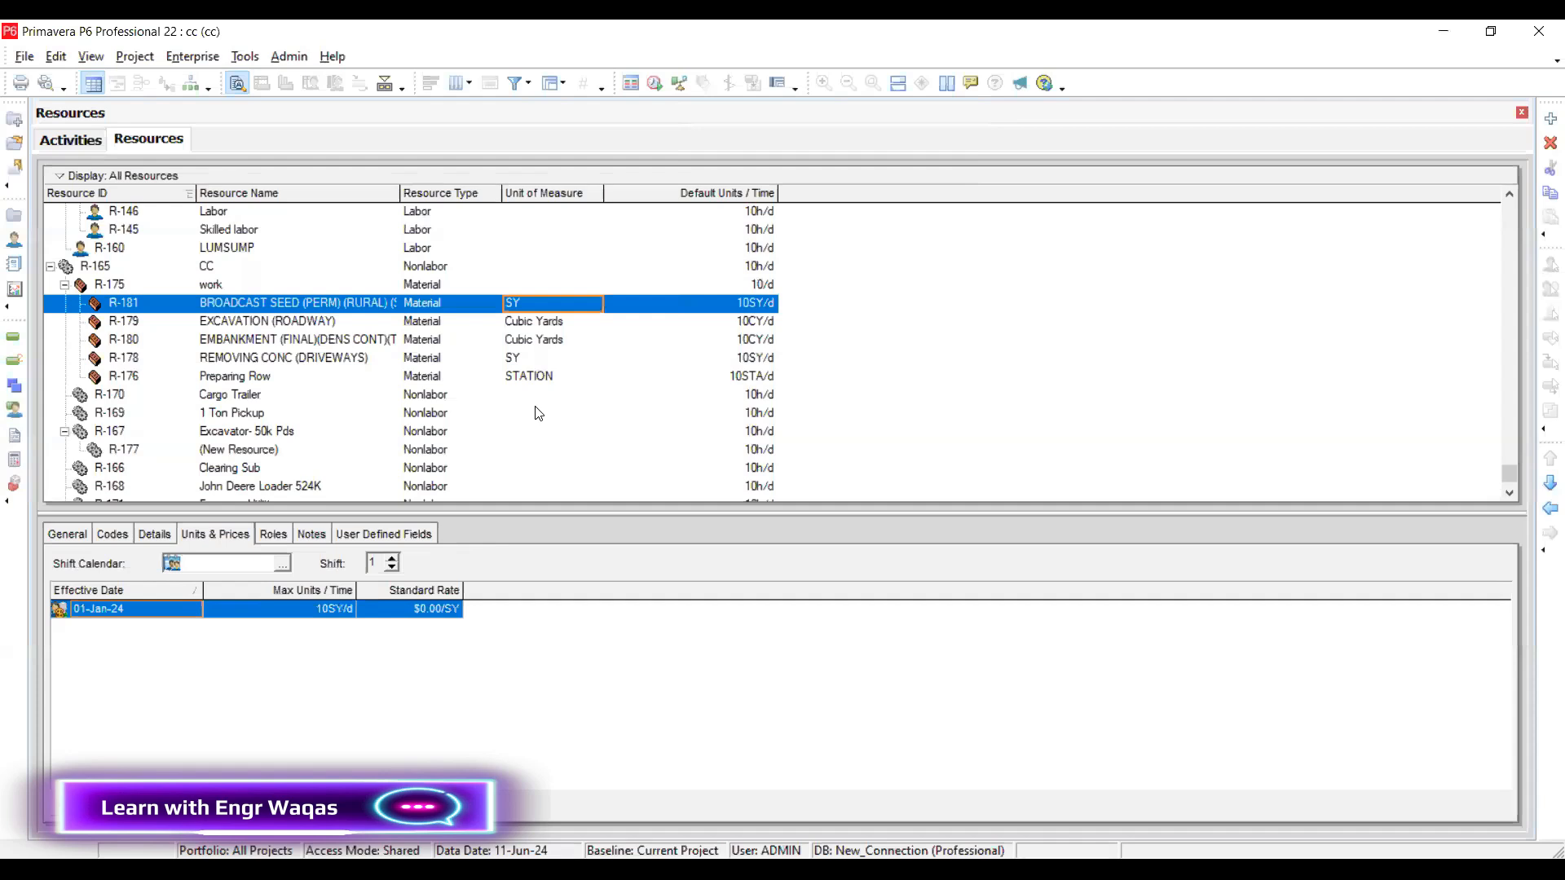
left_click(276, 320)
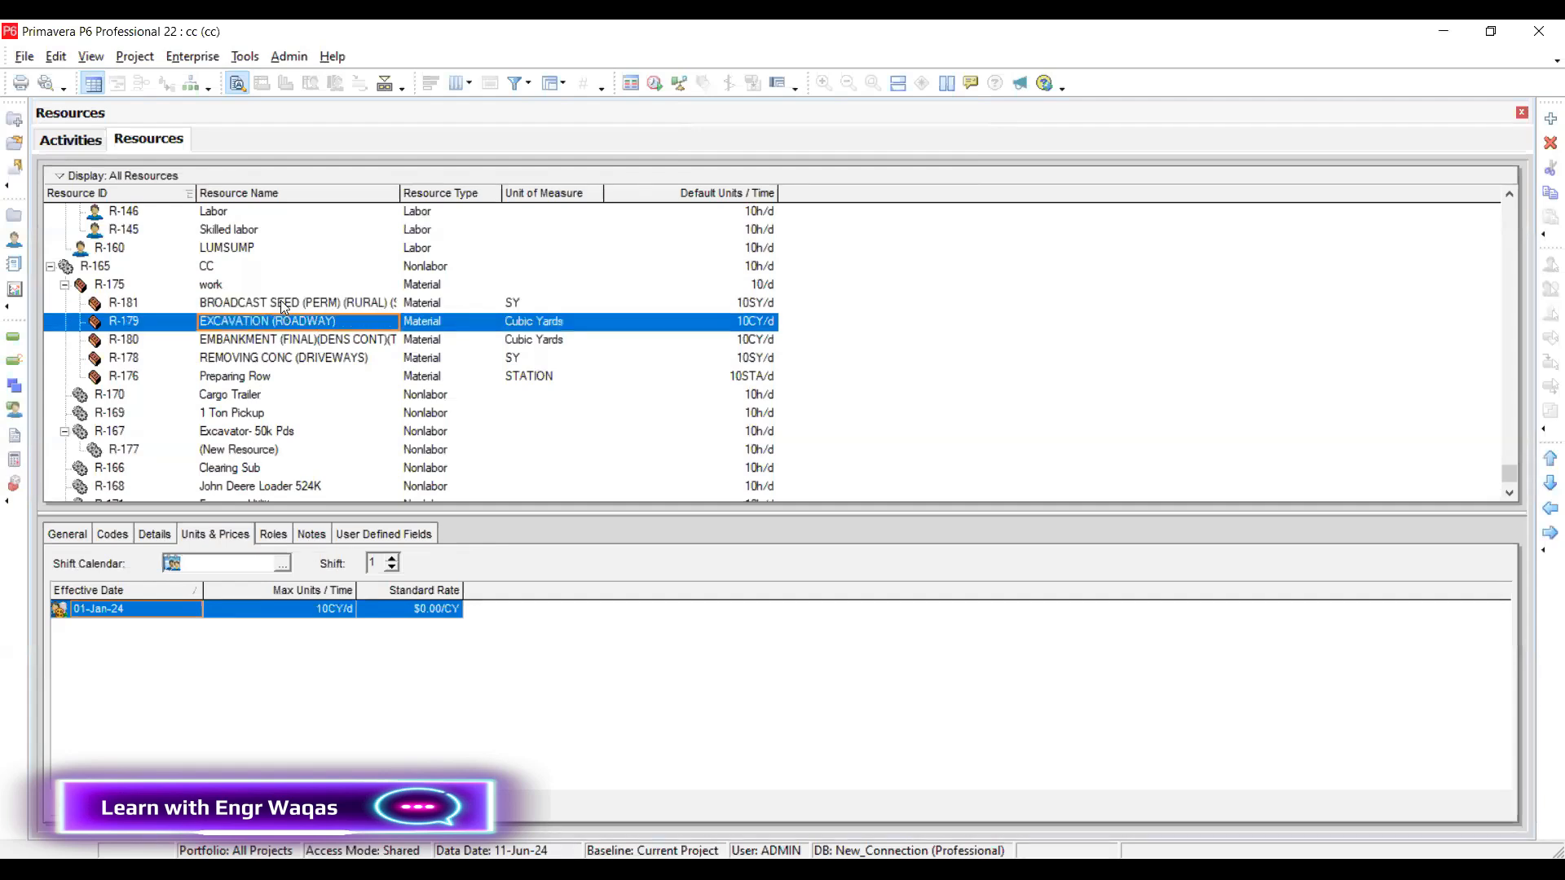
Check the PREPARING ROW unit cost in the Excel cost sheet against the Preparing Row resource's standard rate in Primavera P6
left_click(280, 289)
left_click(290, 302)
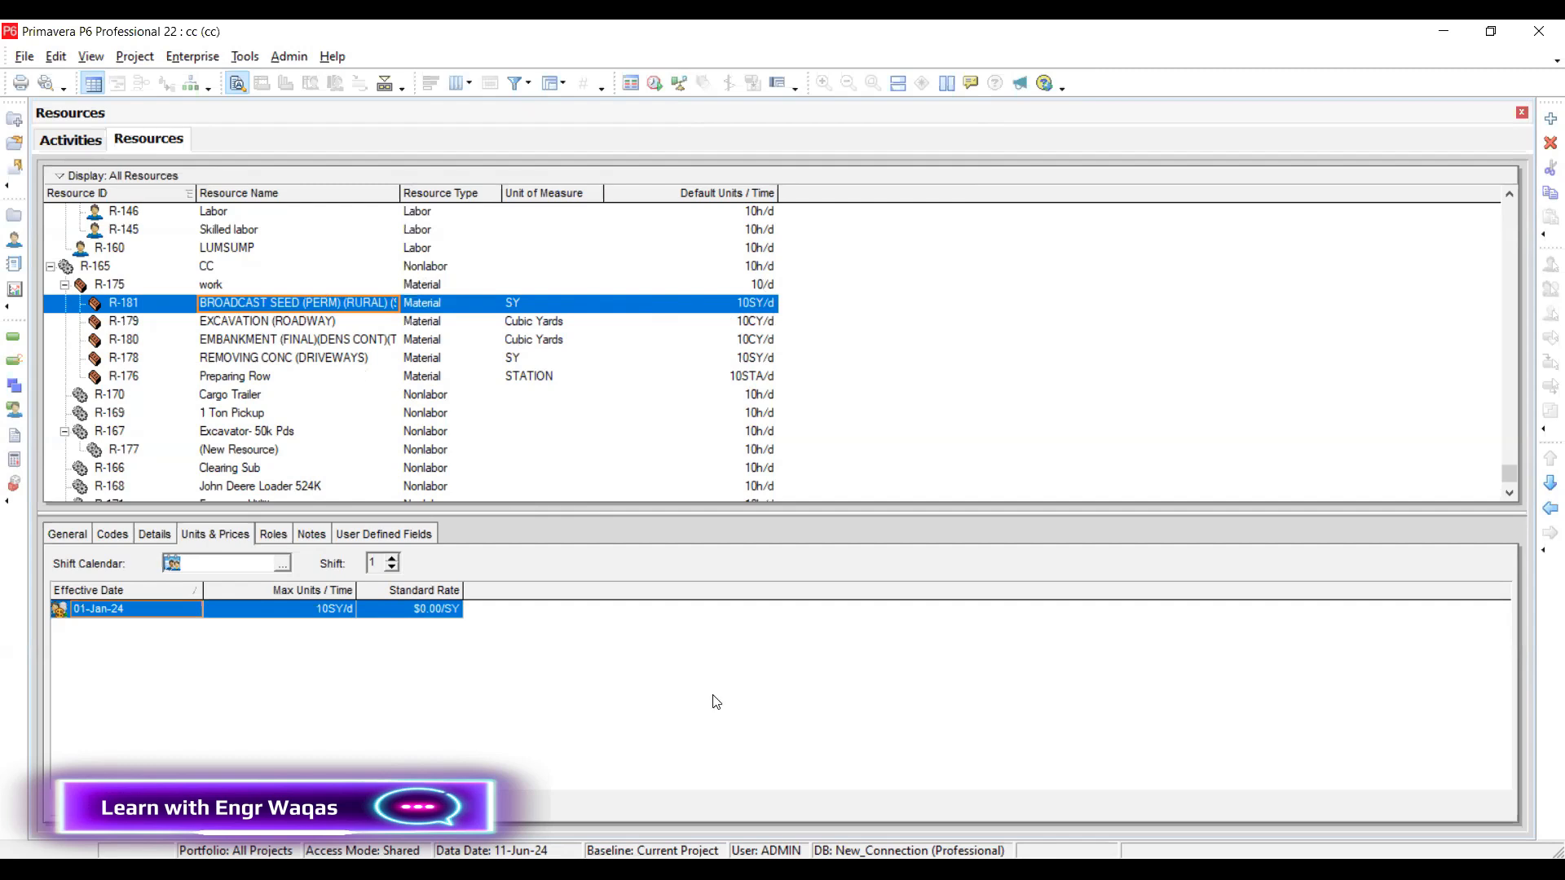
key("alt+Tab")
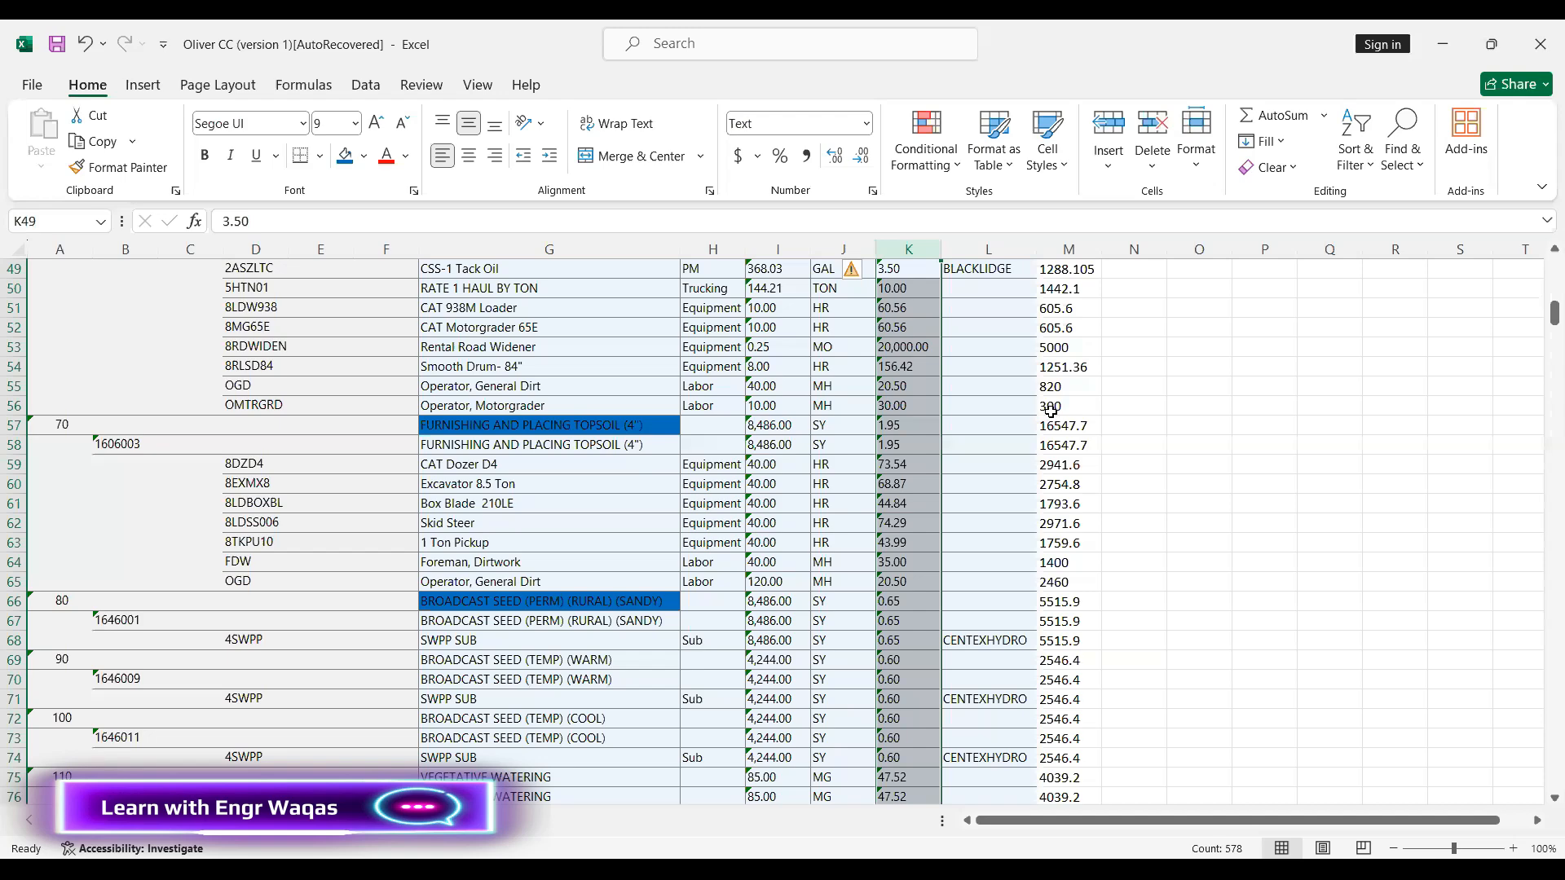
scroll(1051, 412, "up", 16)
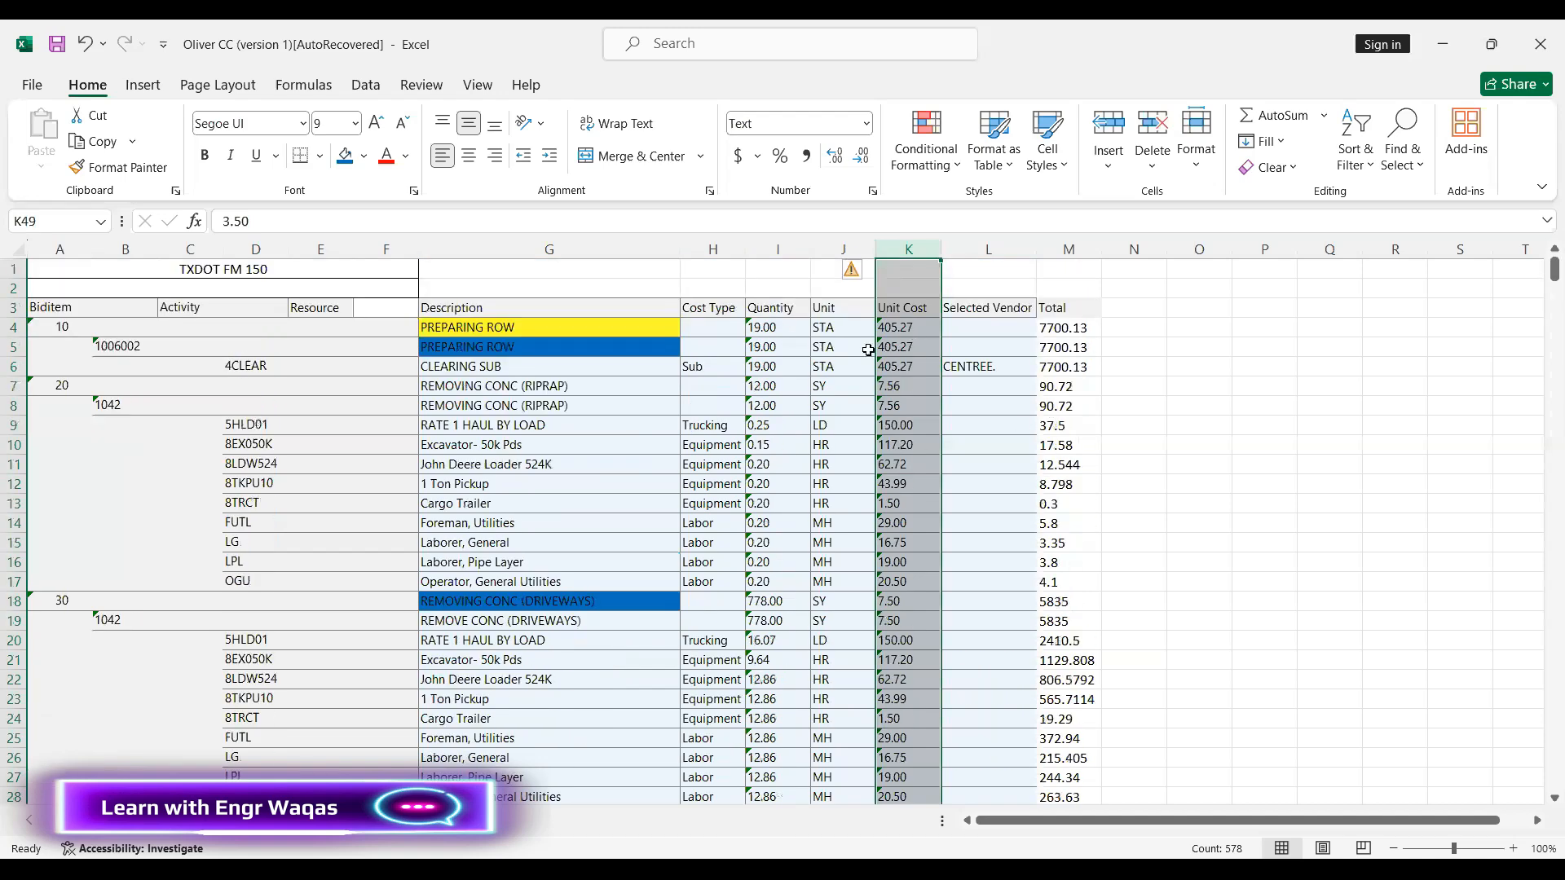
left_click(901, 346)
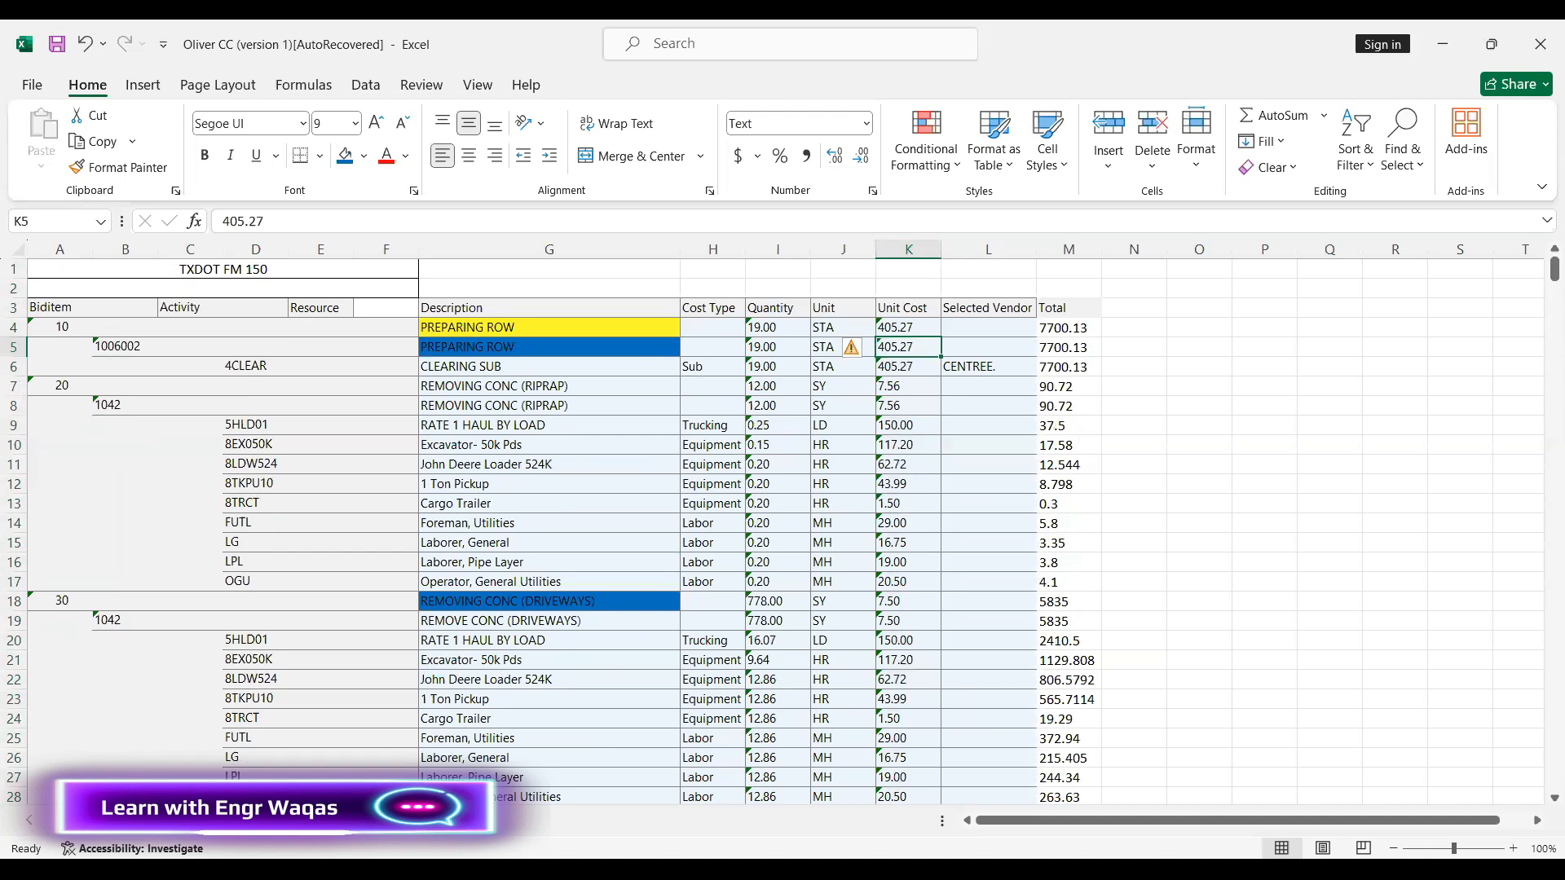
key("alt+Tab")
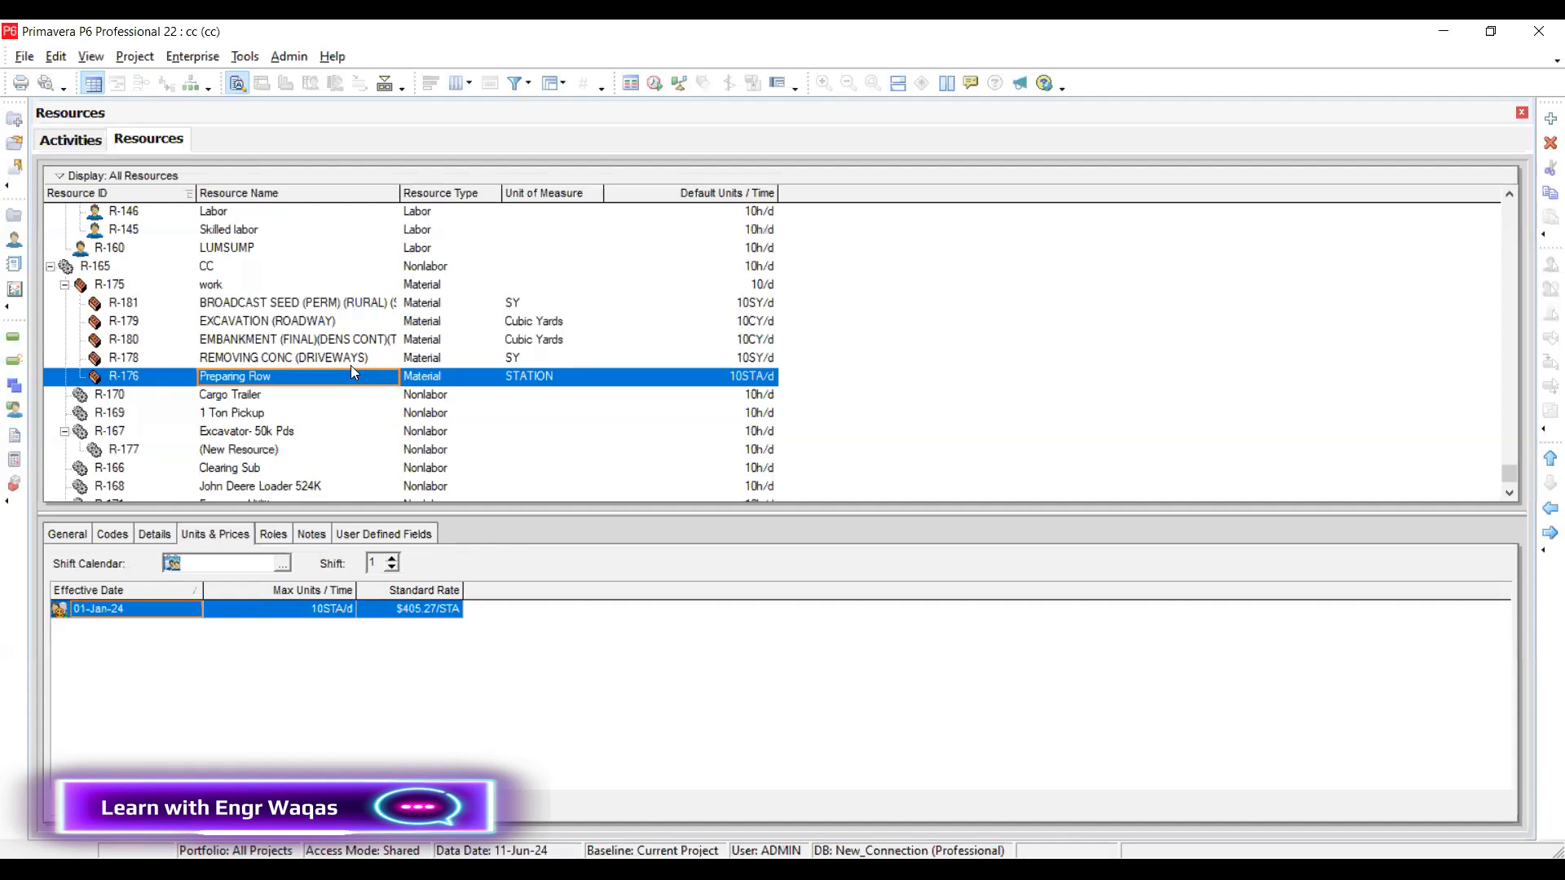
Look up the REMOVING CONC (DRIVEWAYS) unit cost in Excel and set its resource's standard rate to $7.50/SY in Primavera P6
left_click(351, 359)
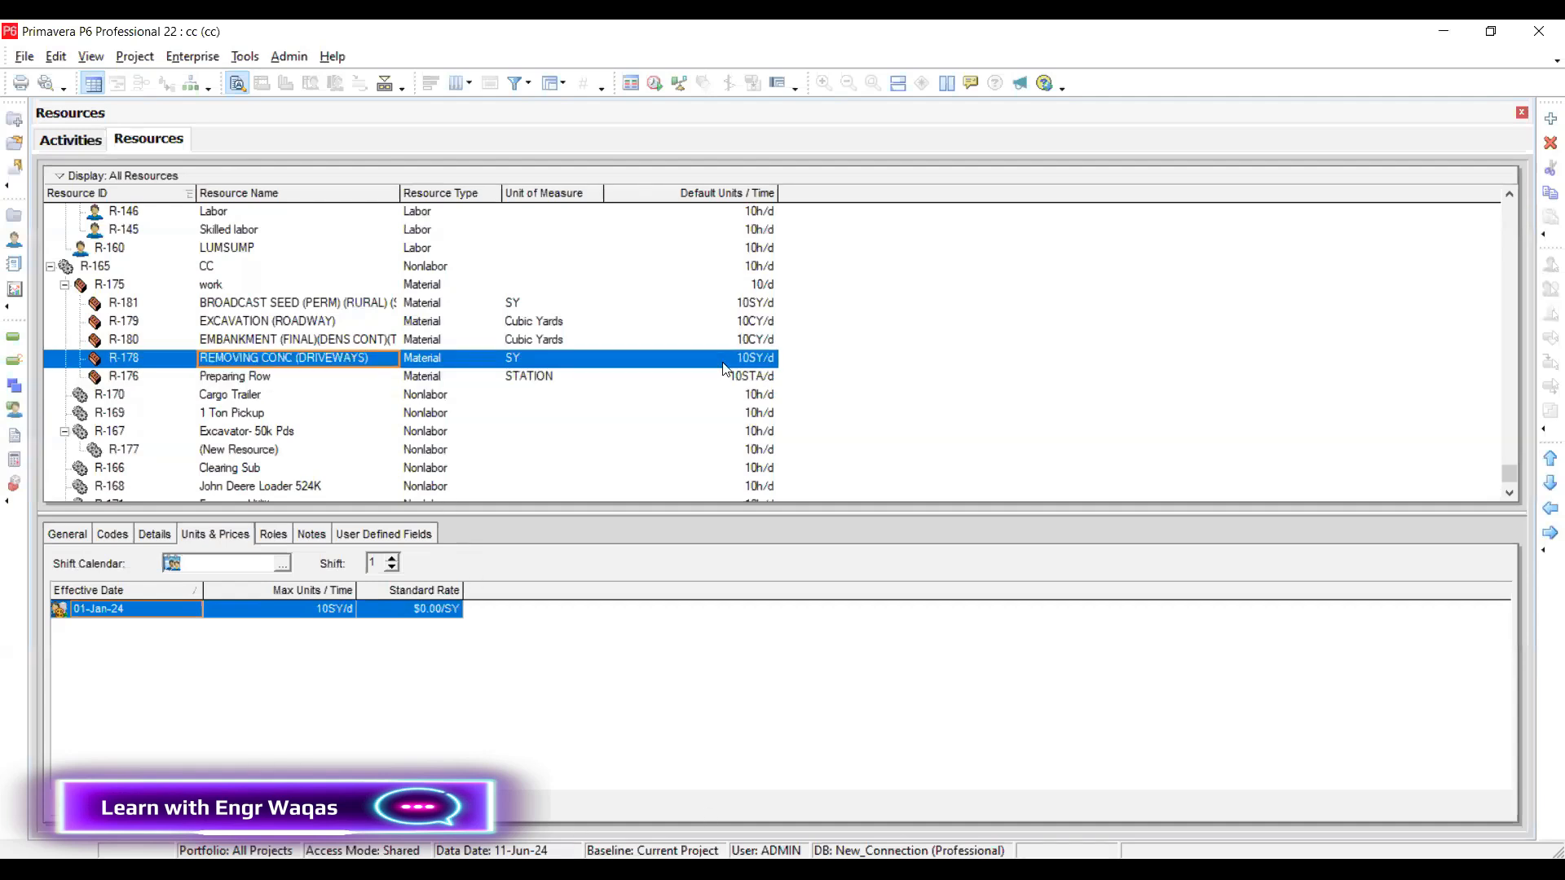
key("alt+Tab")
left_click(889, 603)
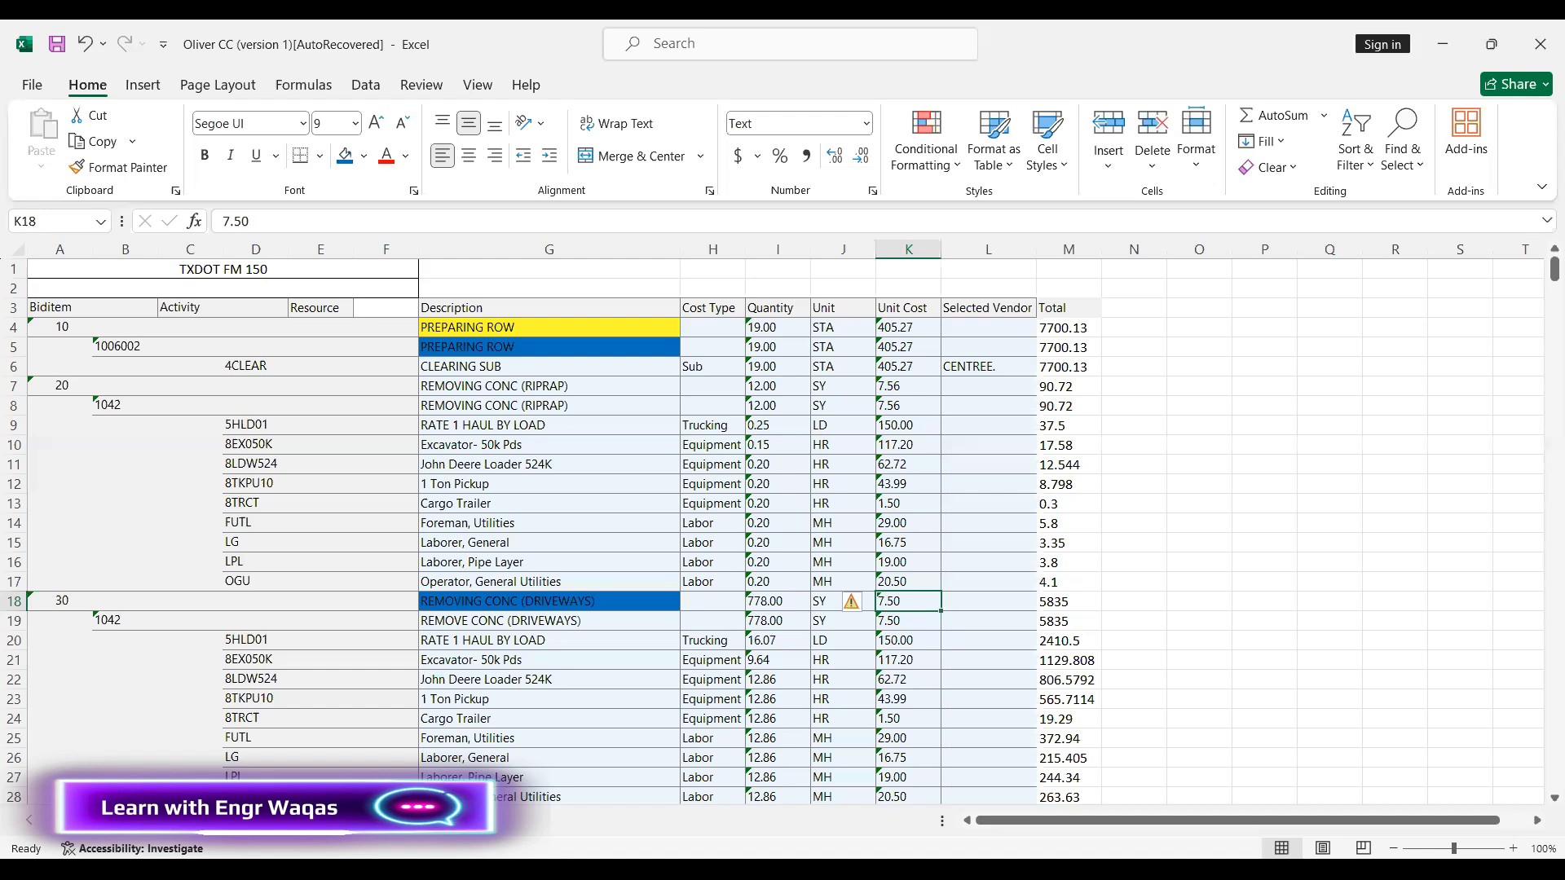
key("alt+Tab")
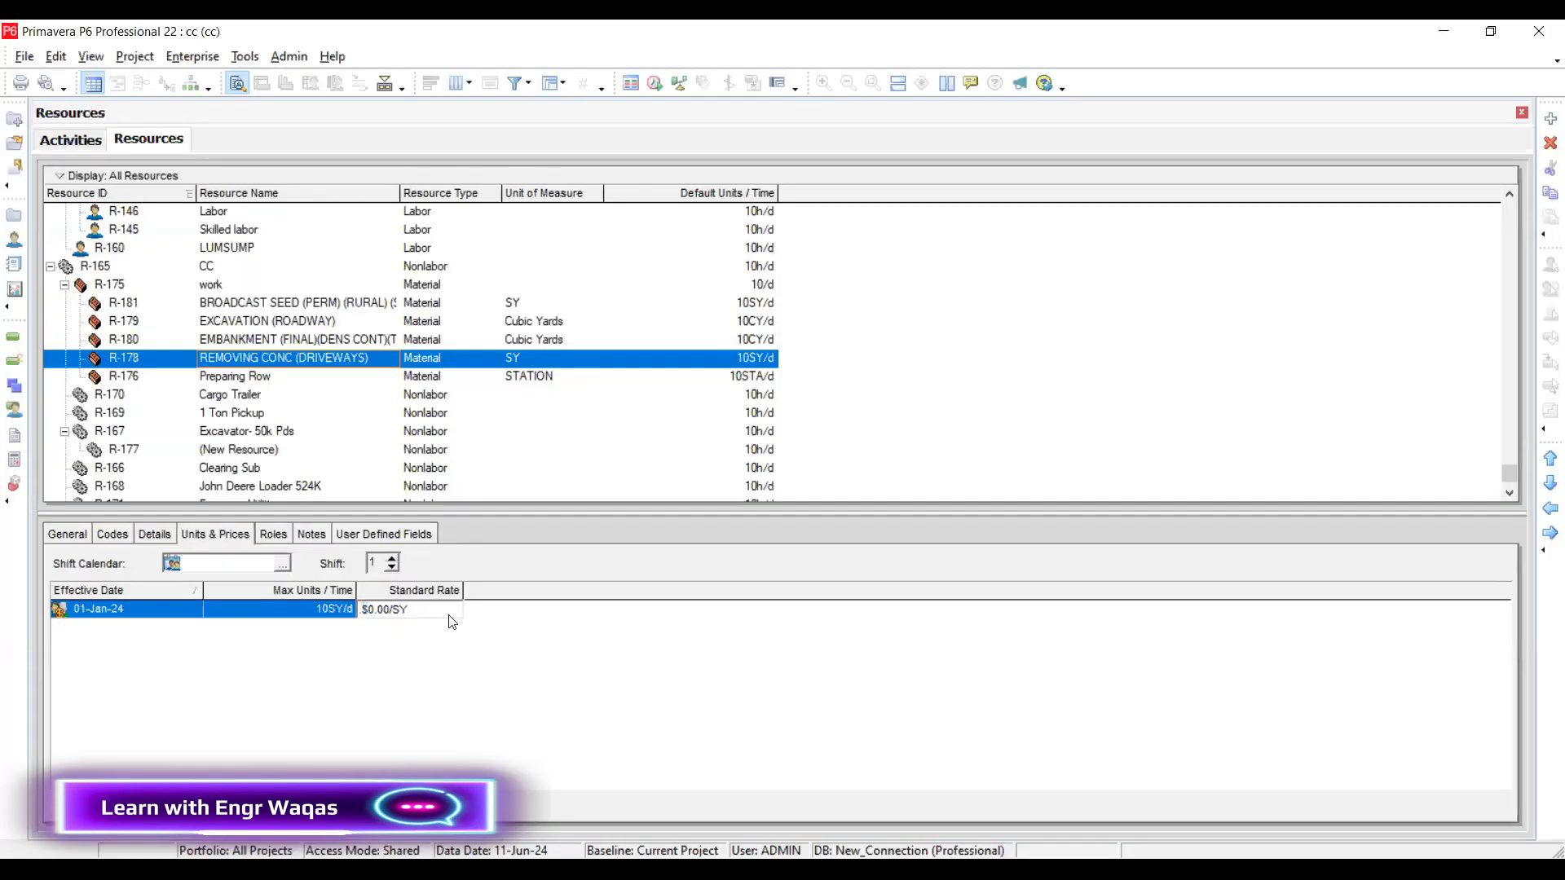
key("Return")
left_click(773, 480)
key("Left")
type("7.5")
key("Return")
left_click(788, 480)
type("7.5")
key("Return")
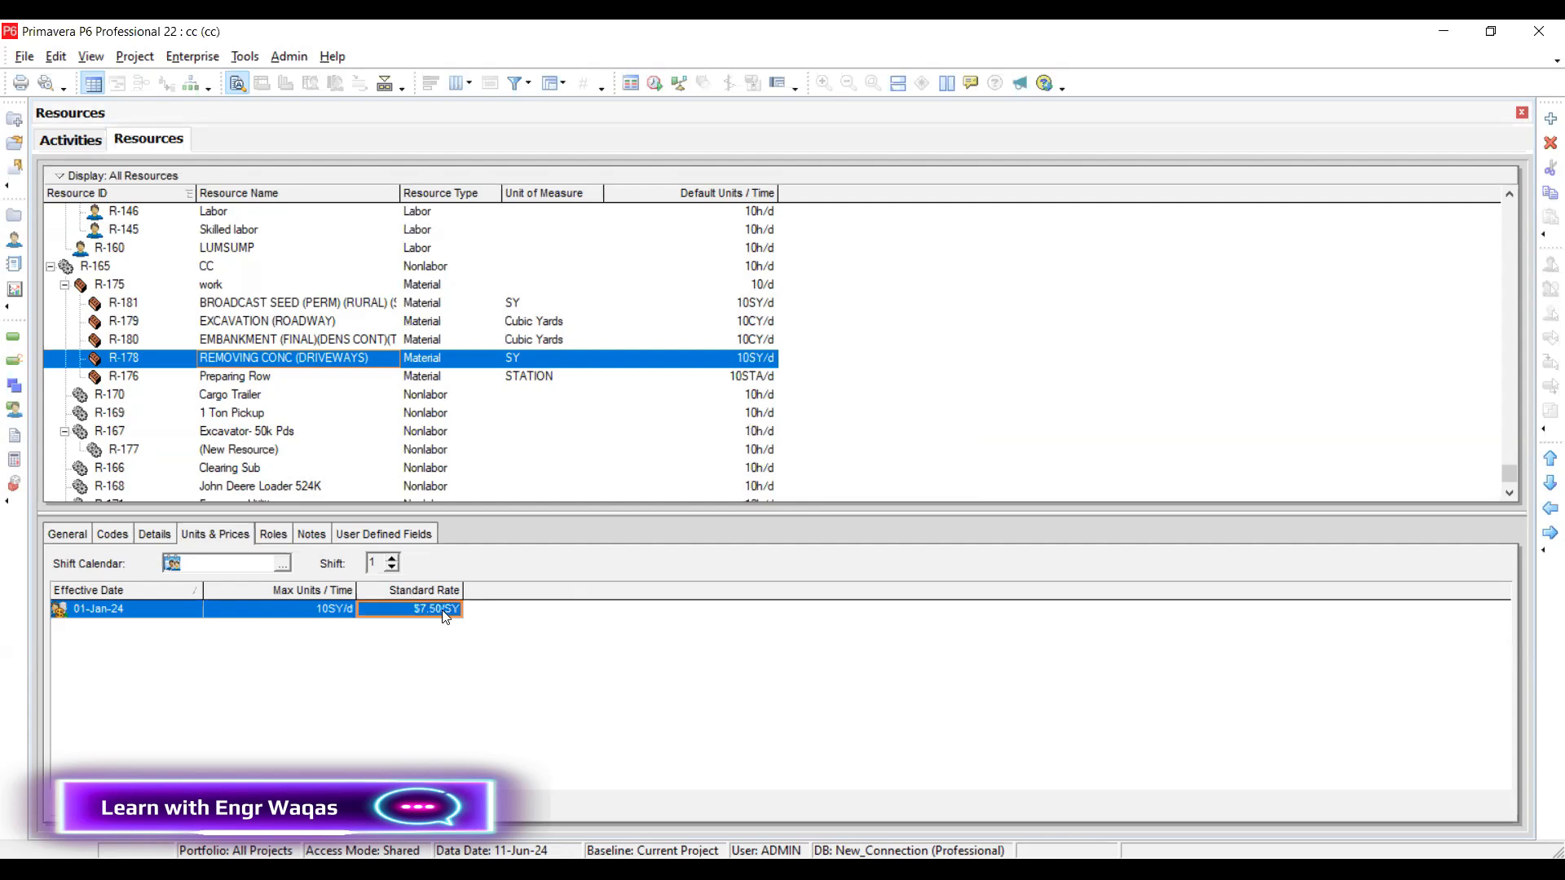
Look up the EMBANKMENT (FINAL)(DENS CONT)(TY C) unit cost in Excel and set its resource's standard rate to $19.12/CY in Primavera P6
left_click(384, 339)
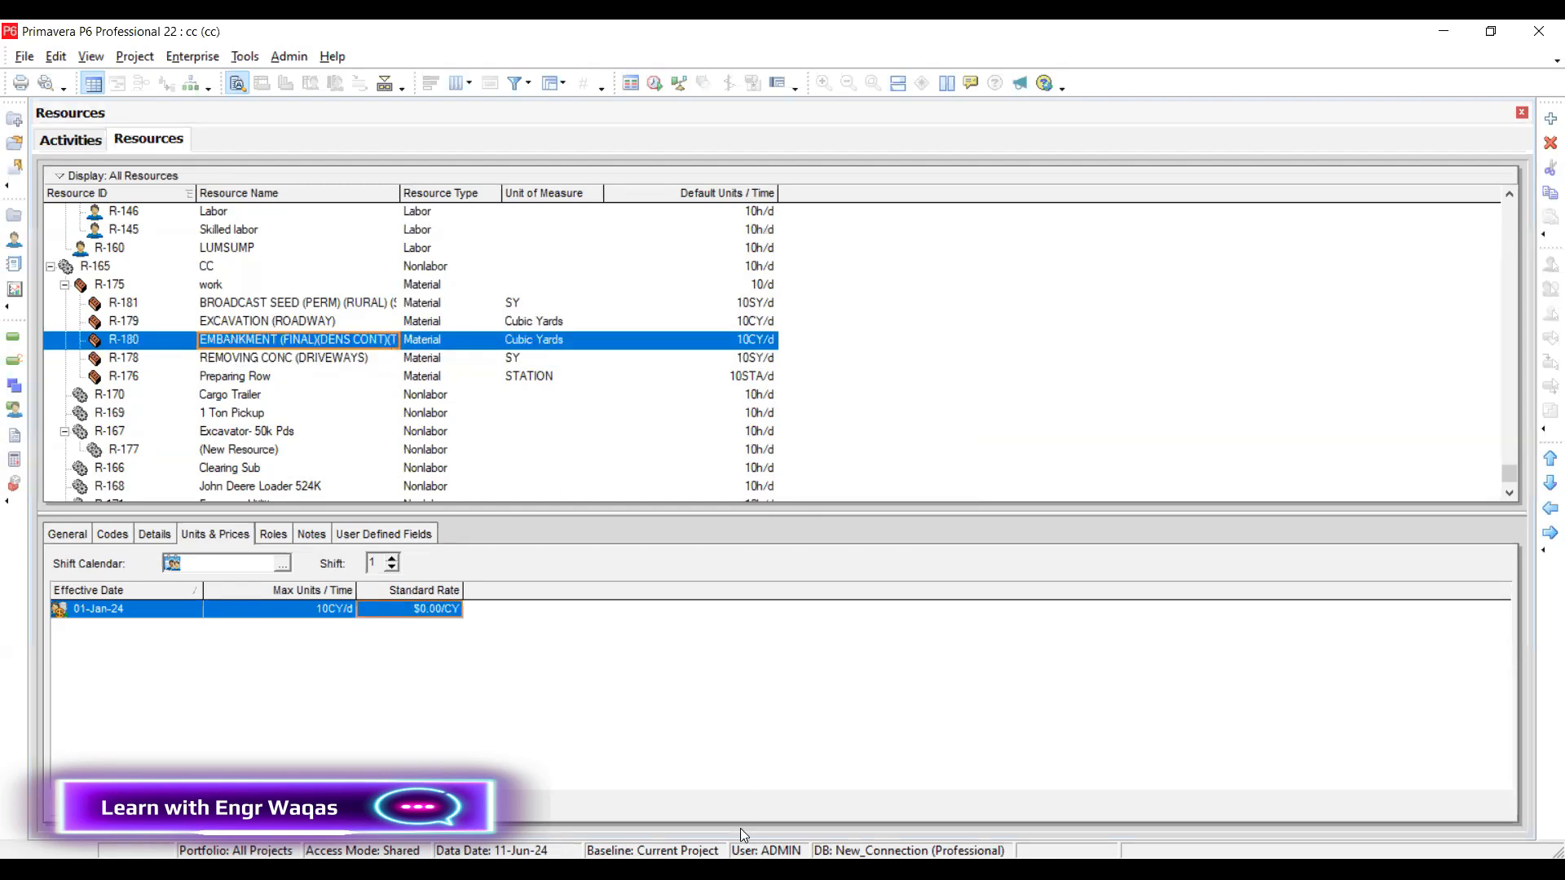
key("alt+Tab")
scroll(540, 692, "down", 2)
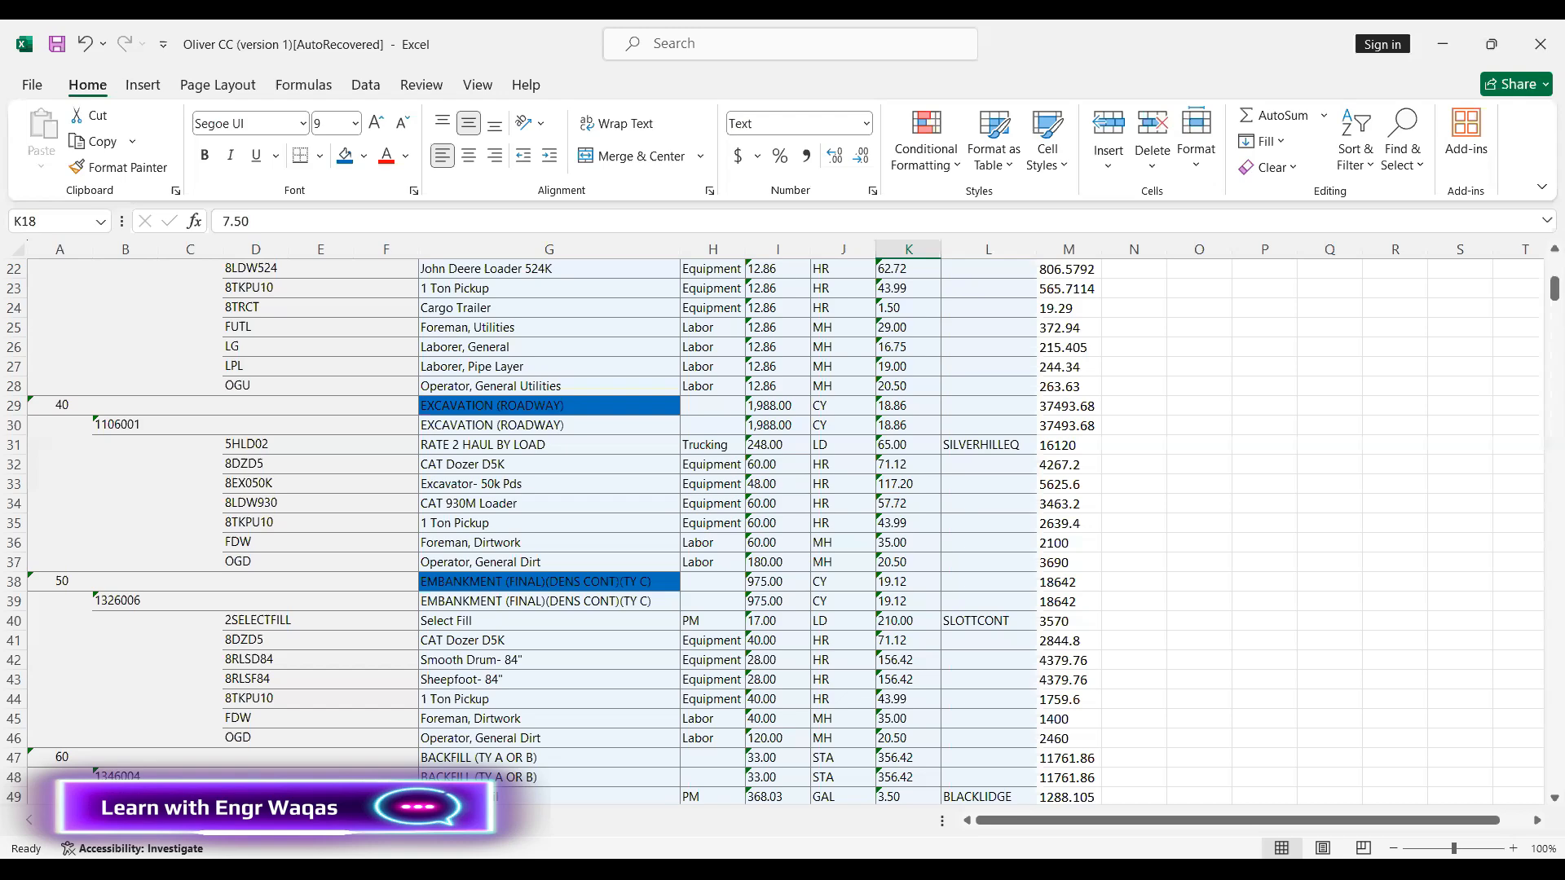
key("alt+Tab")
left_click(453, 614)
type("19.12")
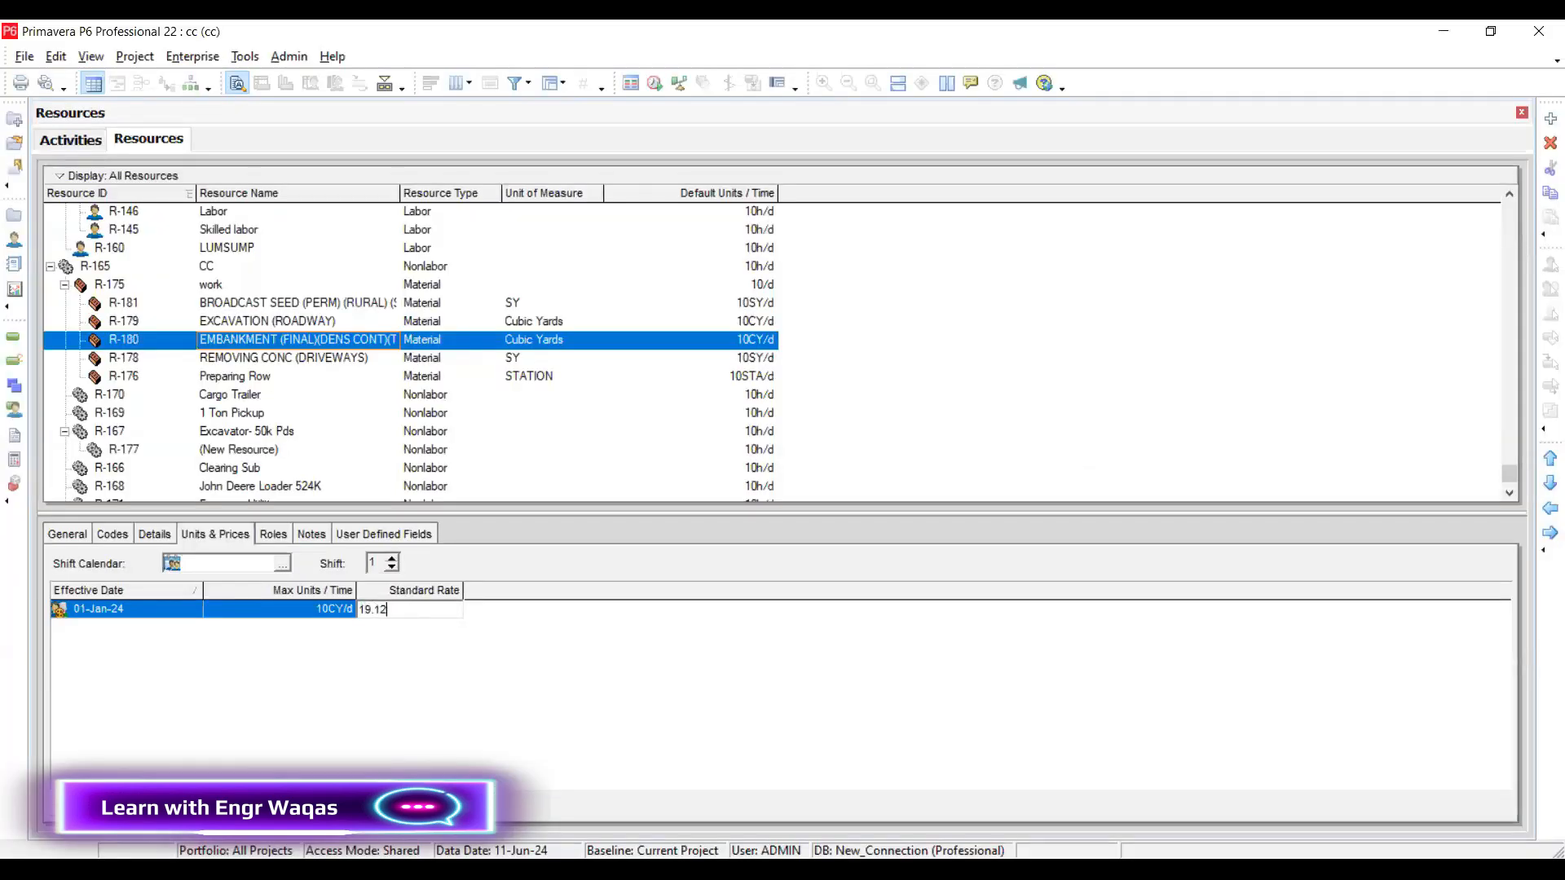
key("Return")
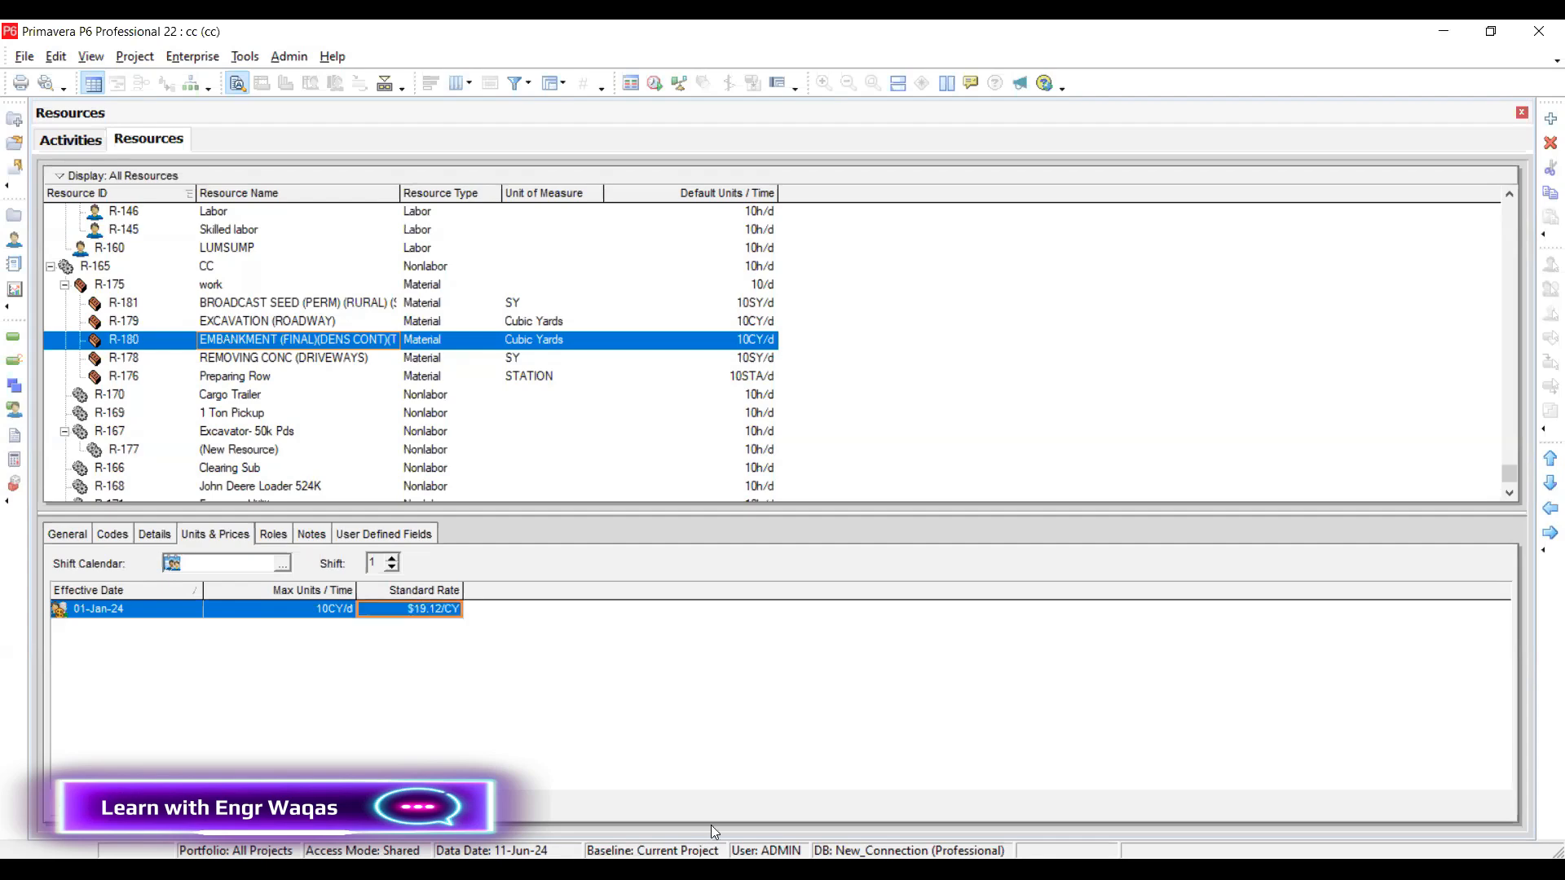
Look up the broadcast seed unit cost in Excel and enter 0.65 as the standard rate of the selected embankment resource in Primavera P6
key("alt+Tab")
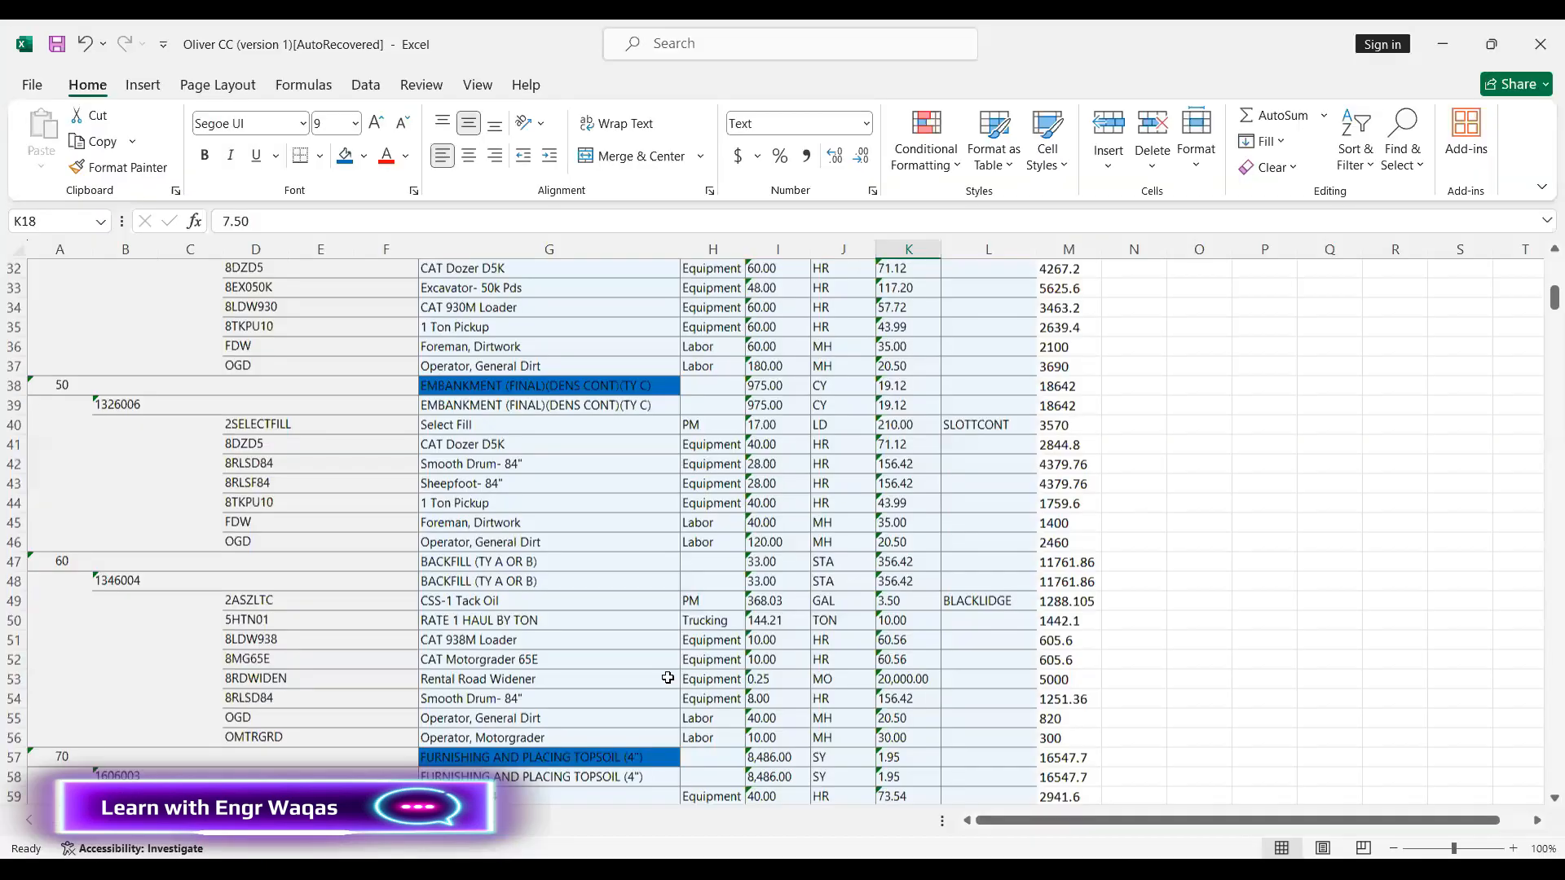
scroll(633, 639, "down", 5)
scroll(638, 599, "down", 3)
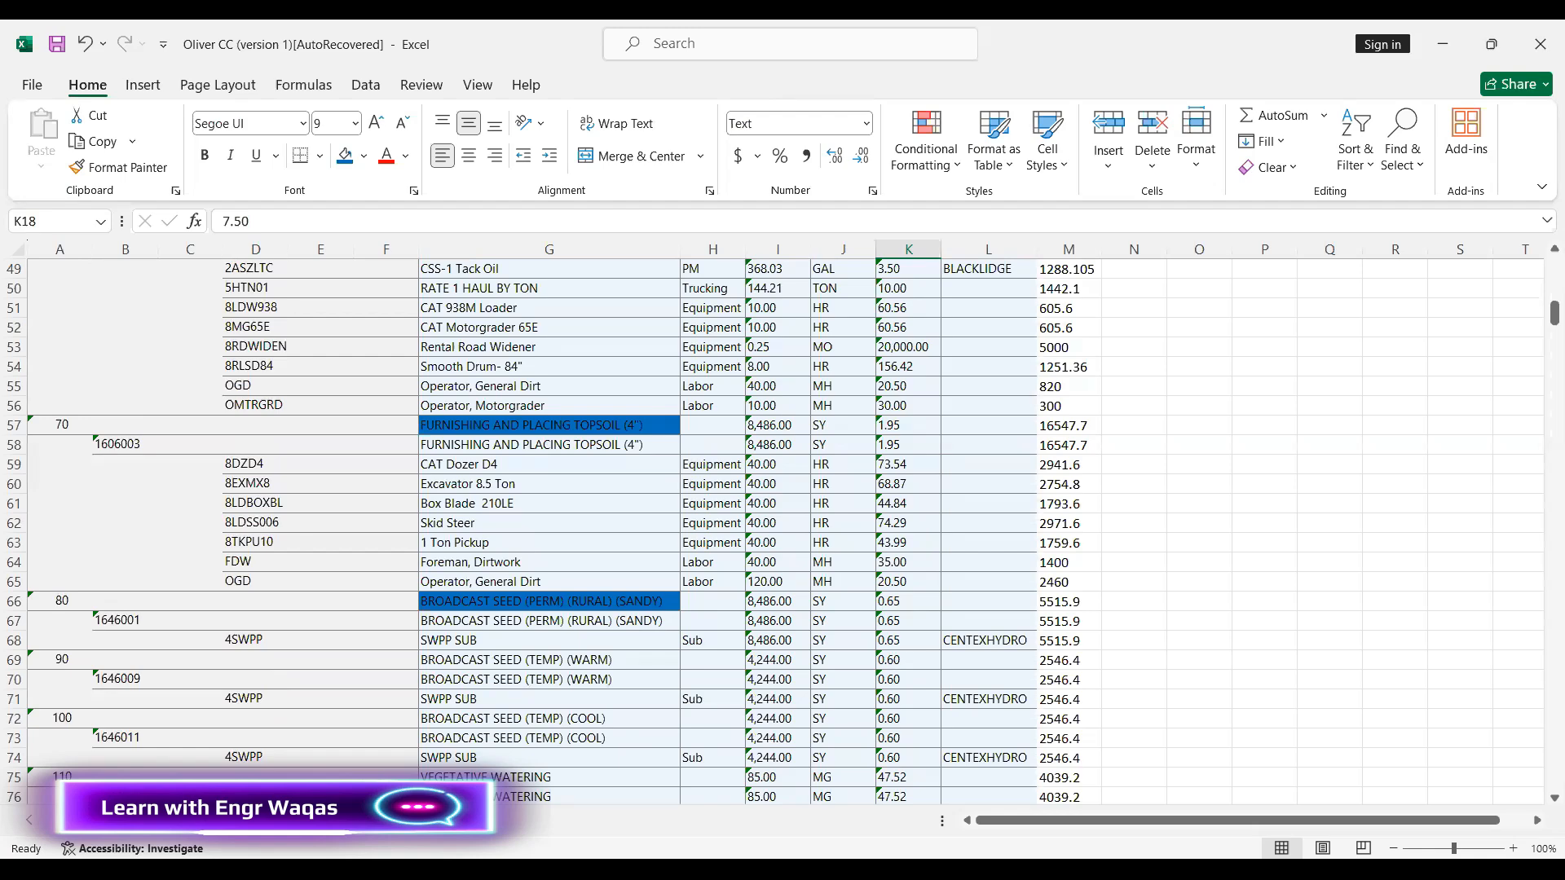
key("alt+Tab")
type("0")
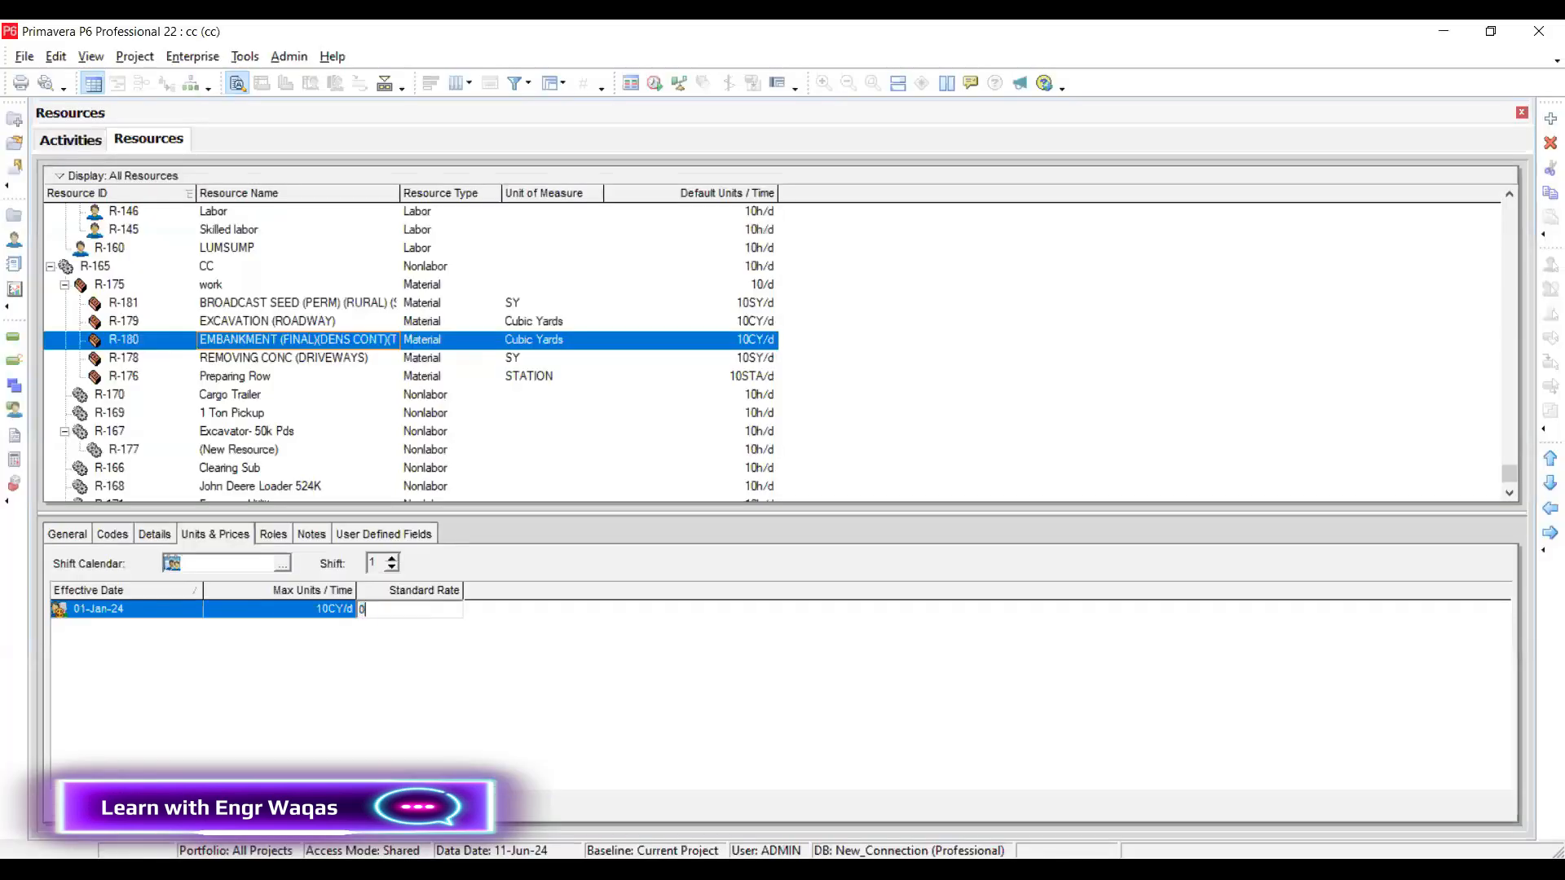
type(".65")
key("Return")
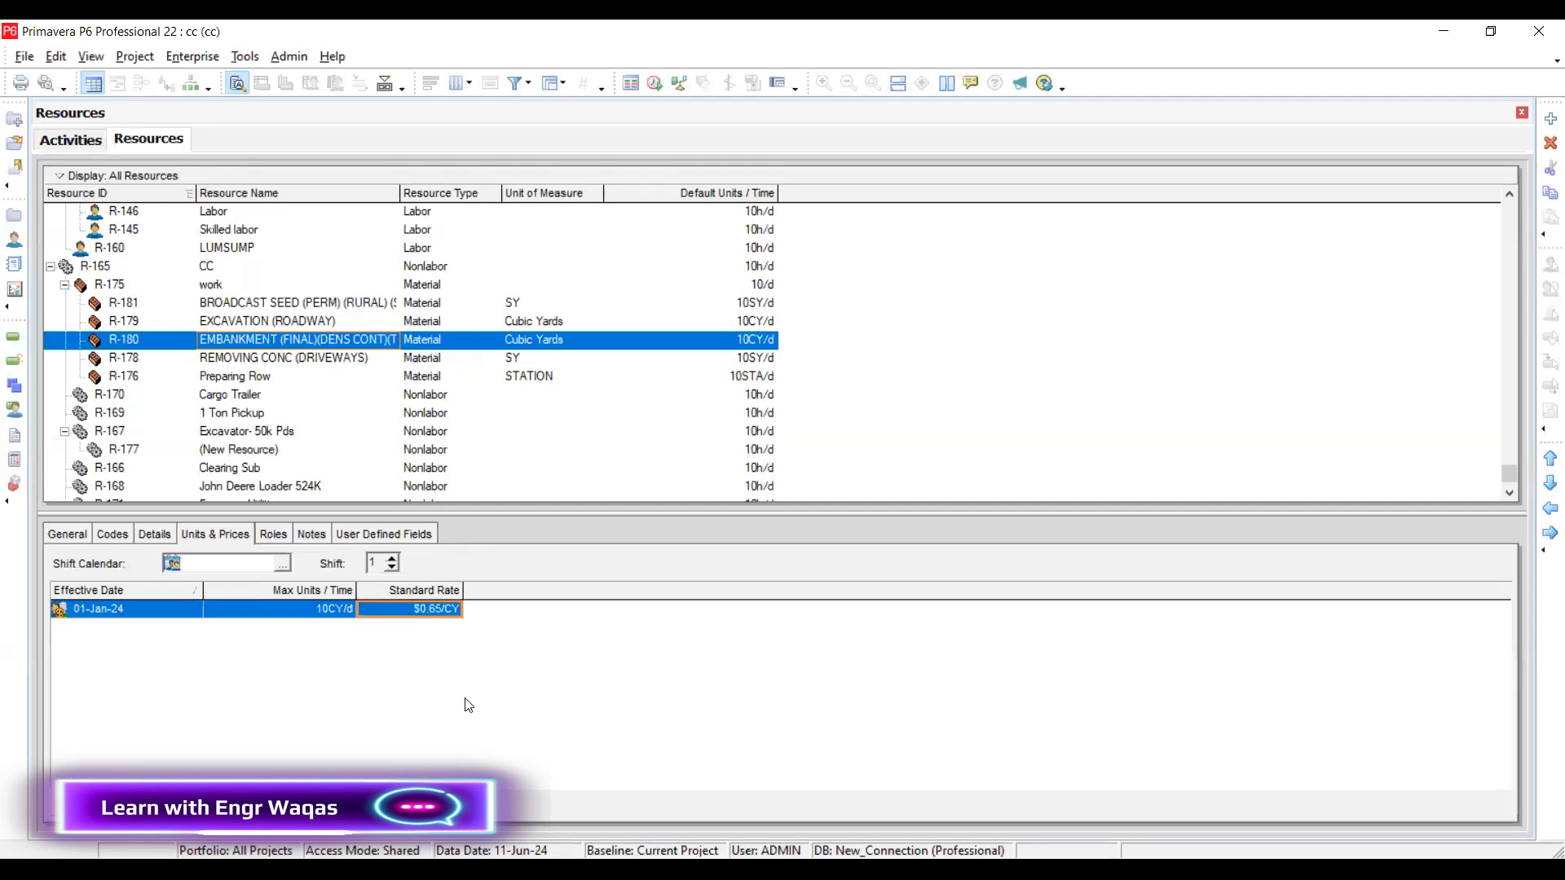
Look up the EXCAVATION (ROADWAY) unit cost in Excel and set its resource's standard rate to $18.86/CY in Primavera P6
left_click(339, 360)
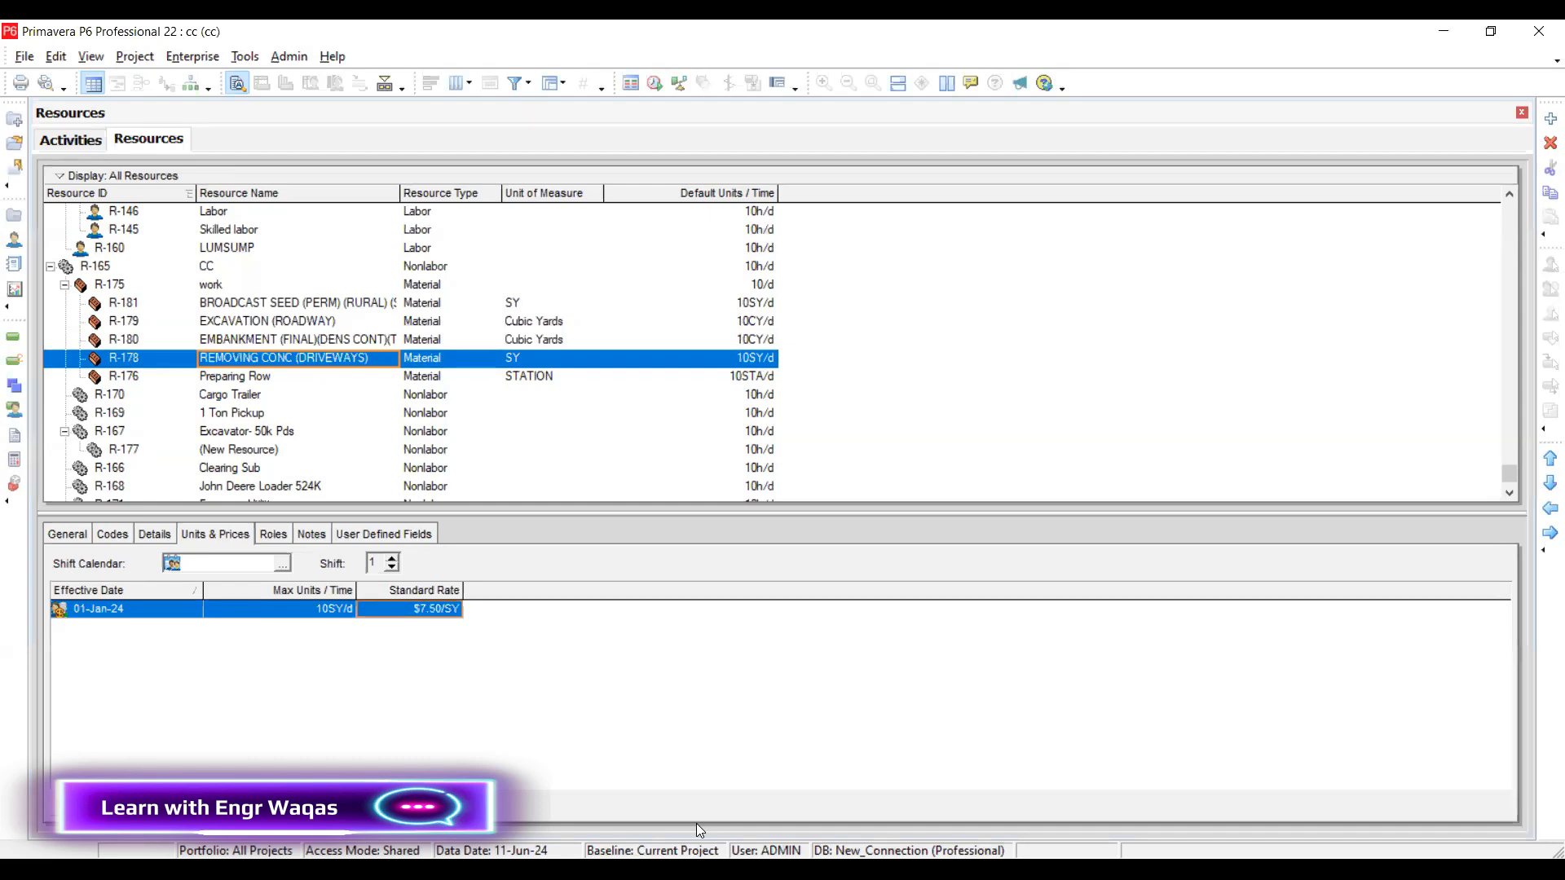
key("alt+Tab")
scroll(567, 621, "up", 4)
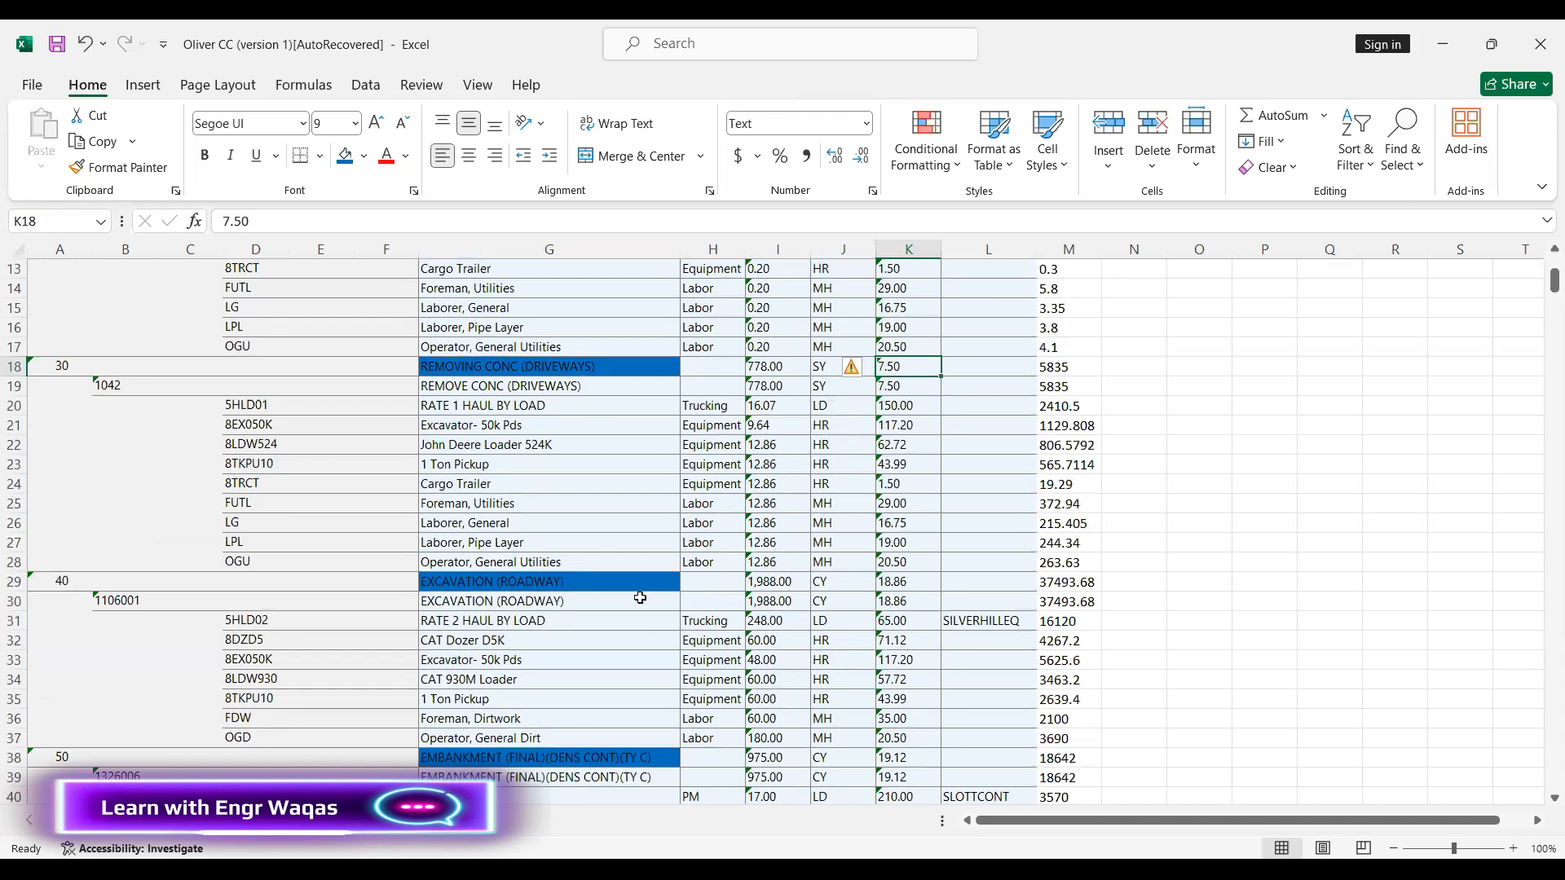
scroll(640, 597, "up", 4)
scroll(631, 587, "down", 5)
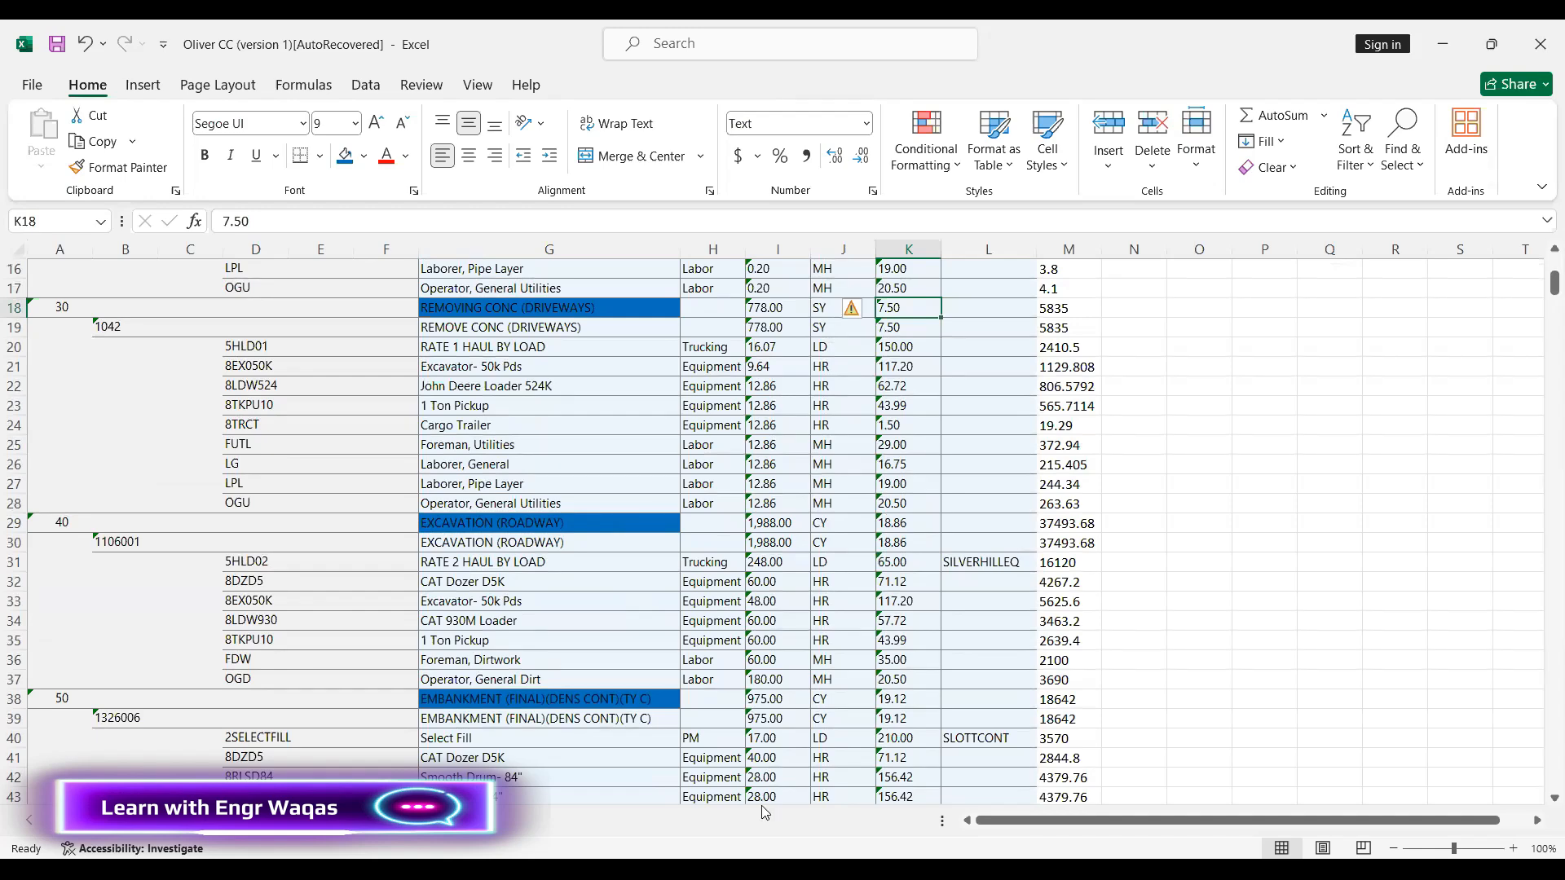
left_click(767, 869)
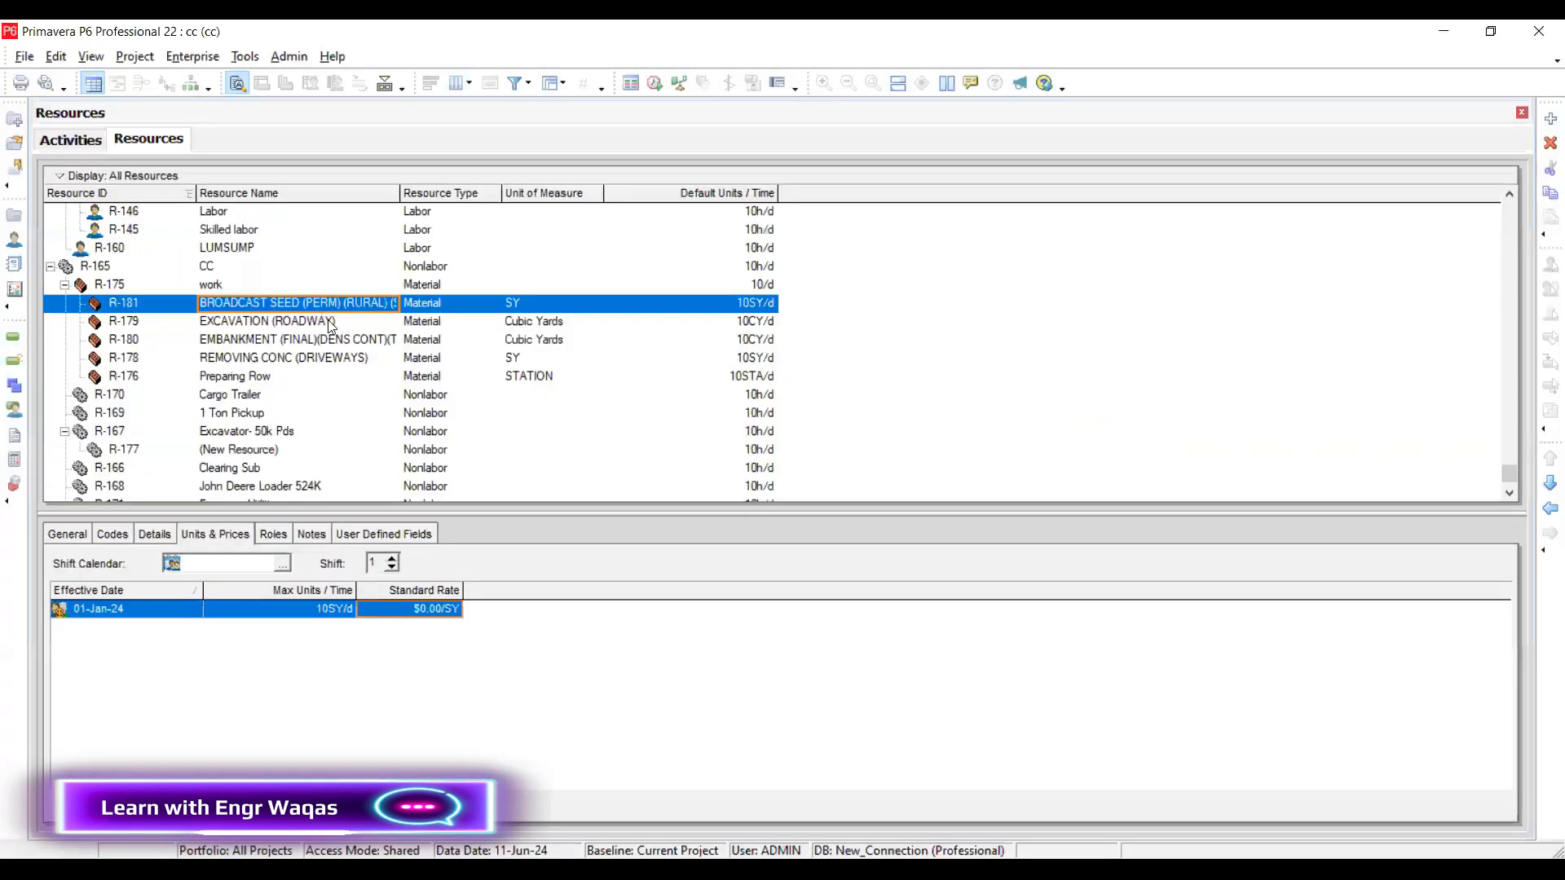
left_click(325, 321)
left_click(455, 609)
type("18.86")
key("Return")
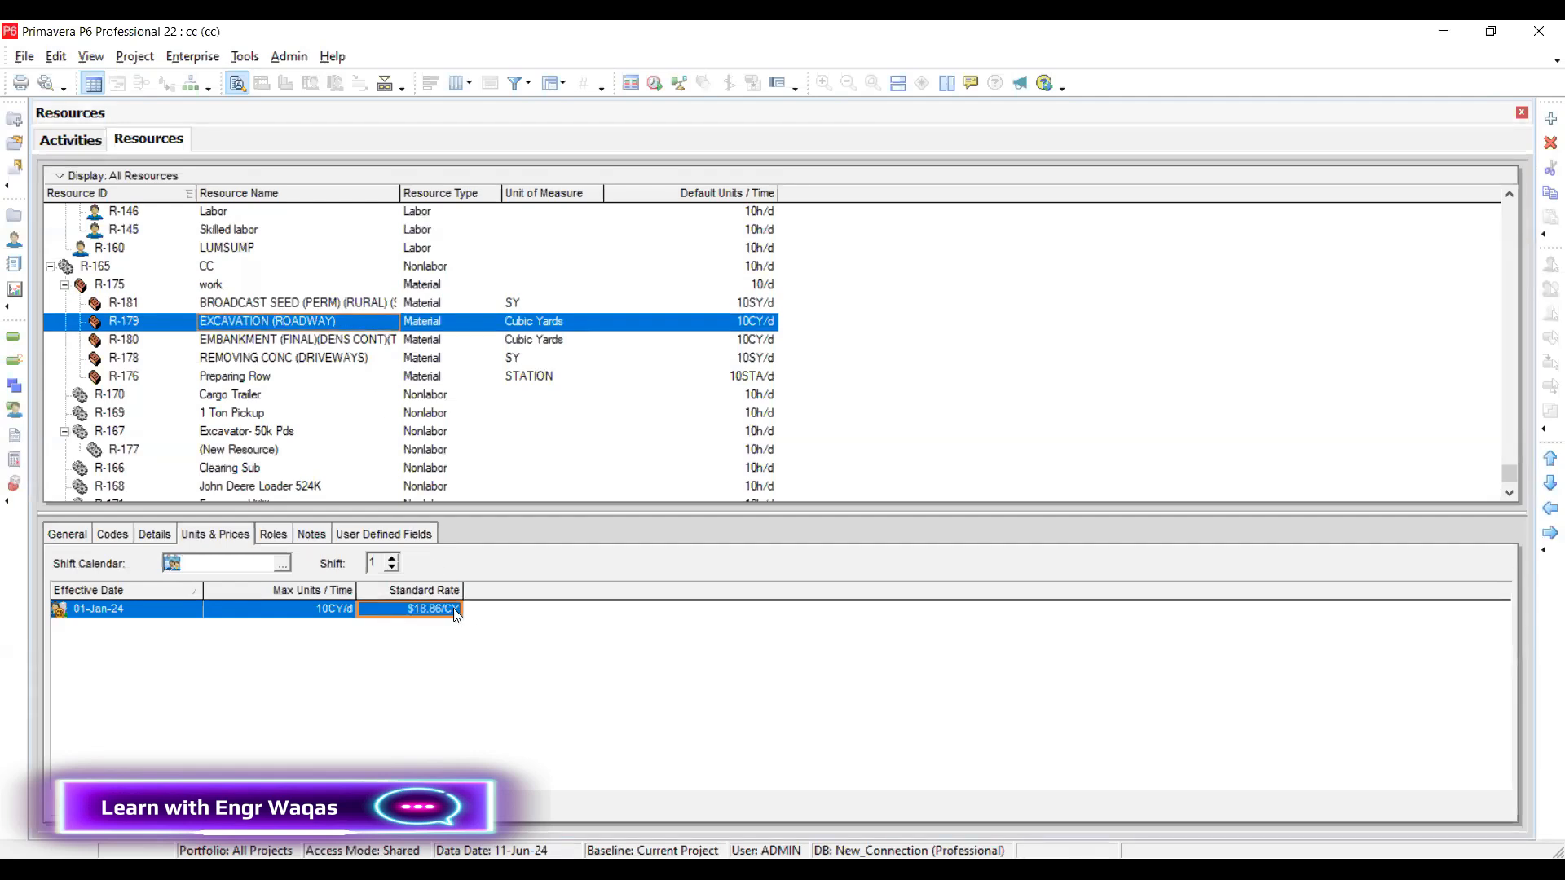
Check the standard rates of the REMOVING CONC (DRIVEWAYS), Preparing Row and EXCAVATION (ROADWAY) resources
left_click(316, 363)
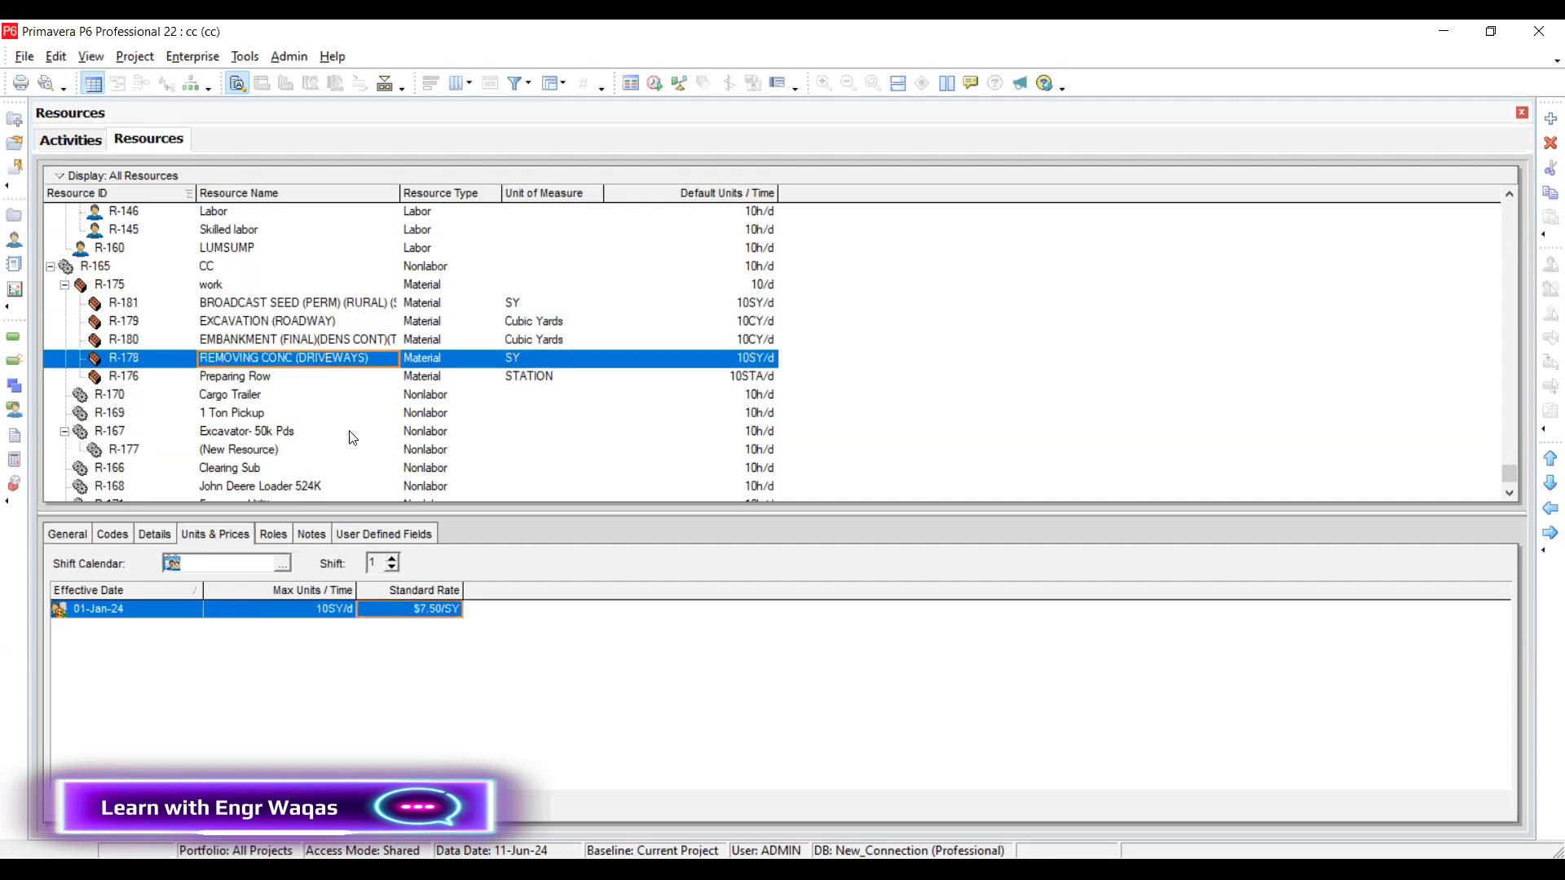
left_click(300, 376)
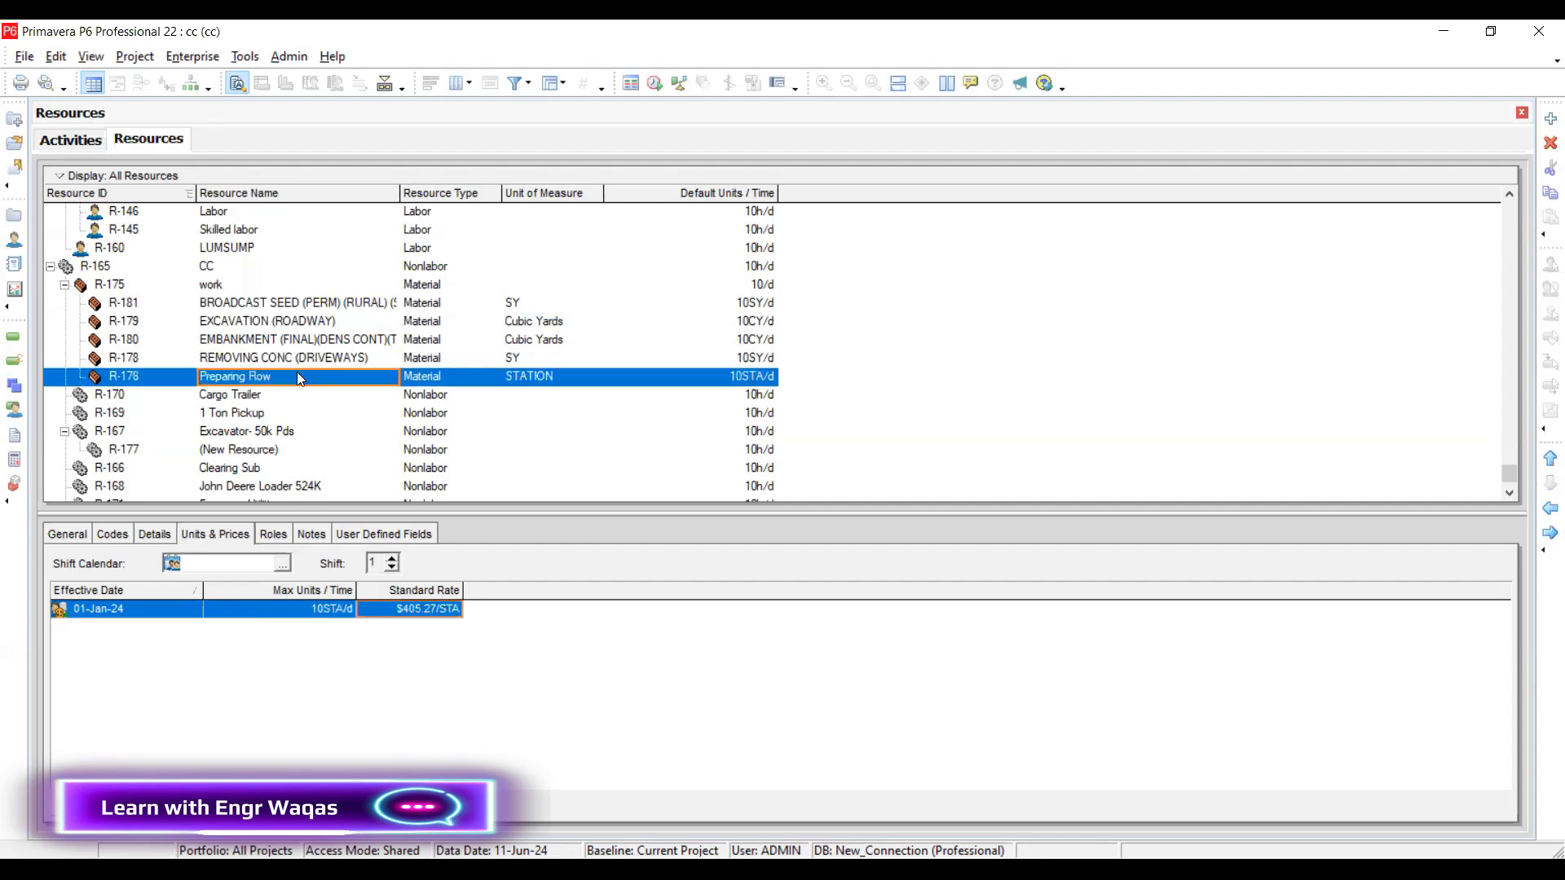
left_click(308, 328)
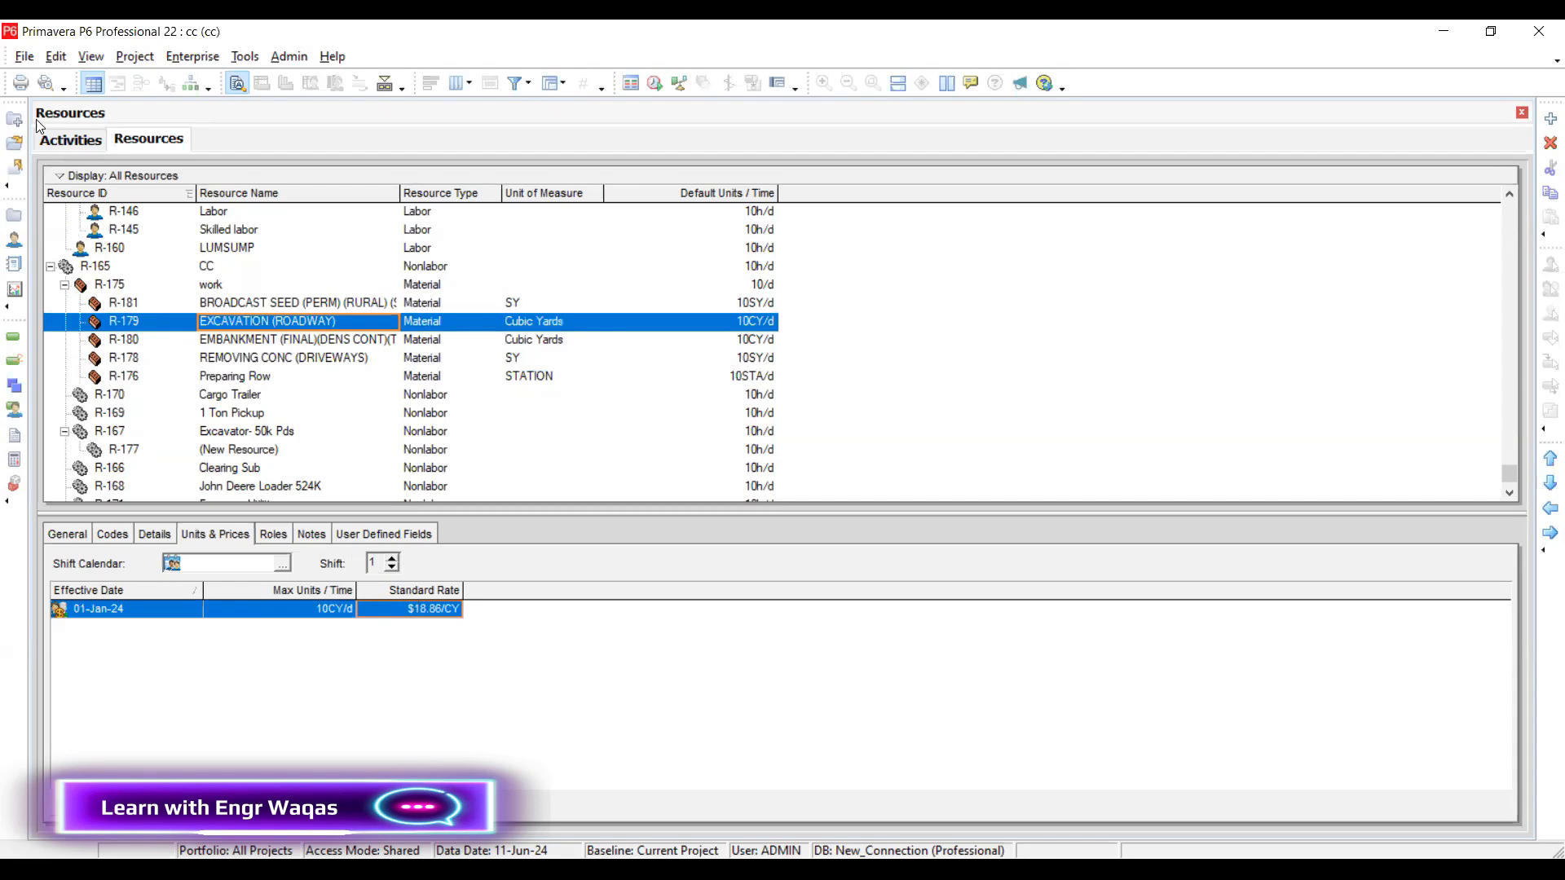
Assign the R-176 Preparing Row material resource to the Preparing ROW activity A1000
left_click(59, 140)
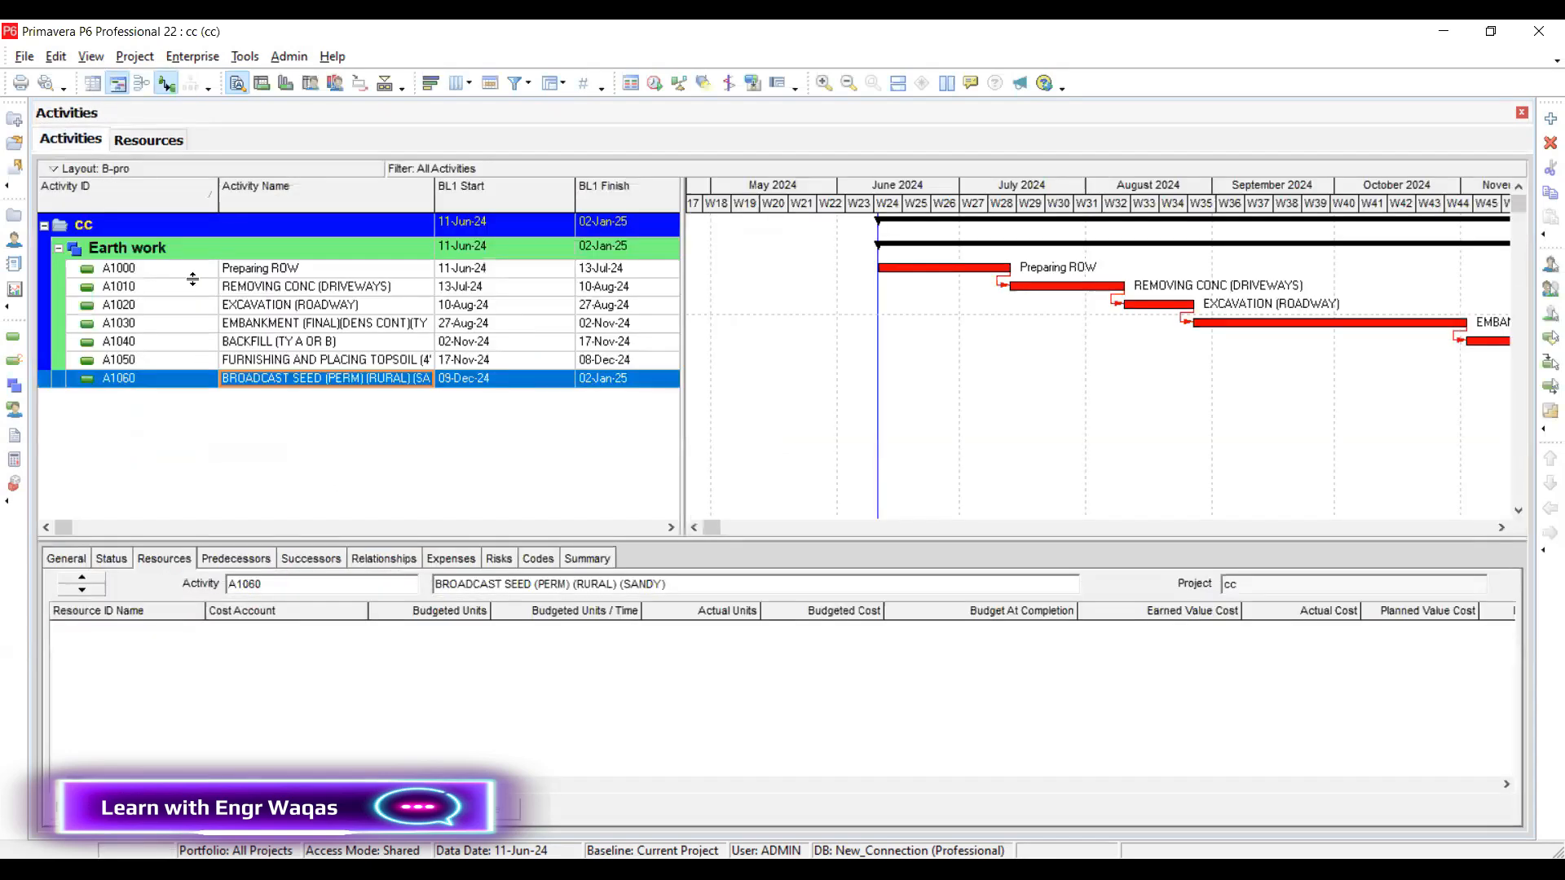
left_click(252, 272)
left_click(110, 808)
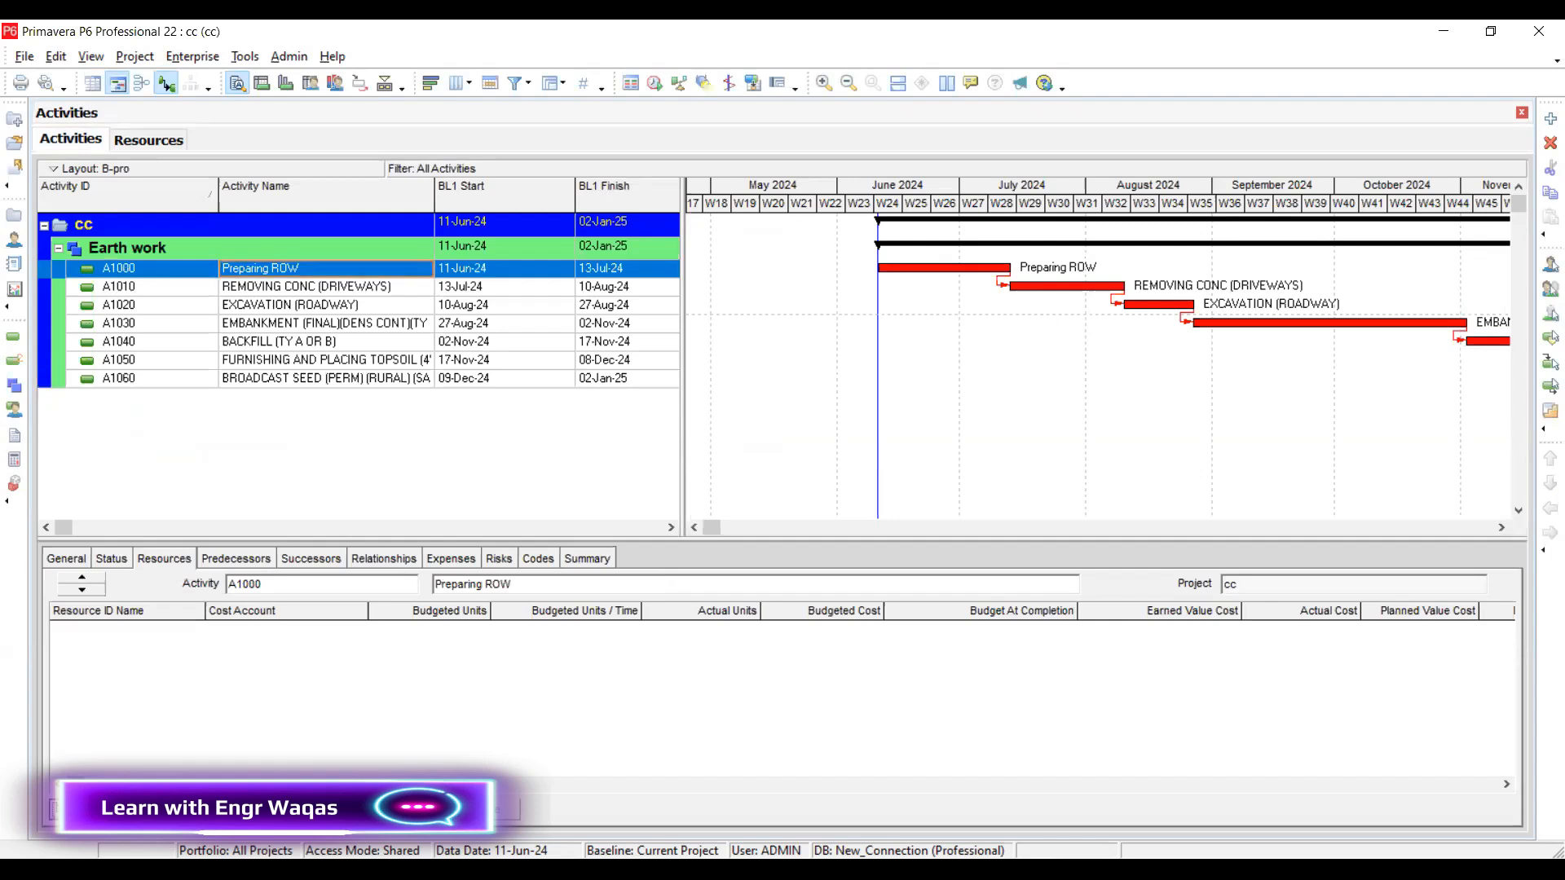
scroll(701, 557, "down", 2)
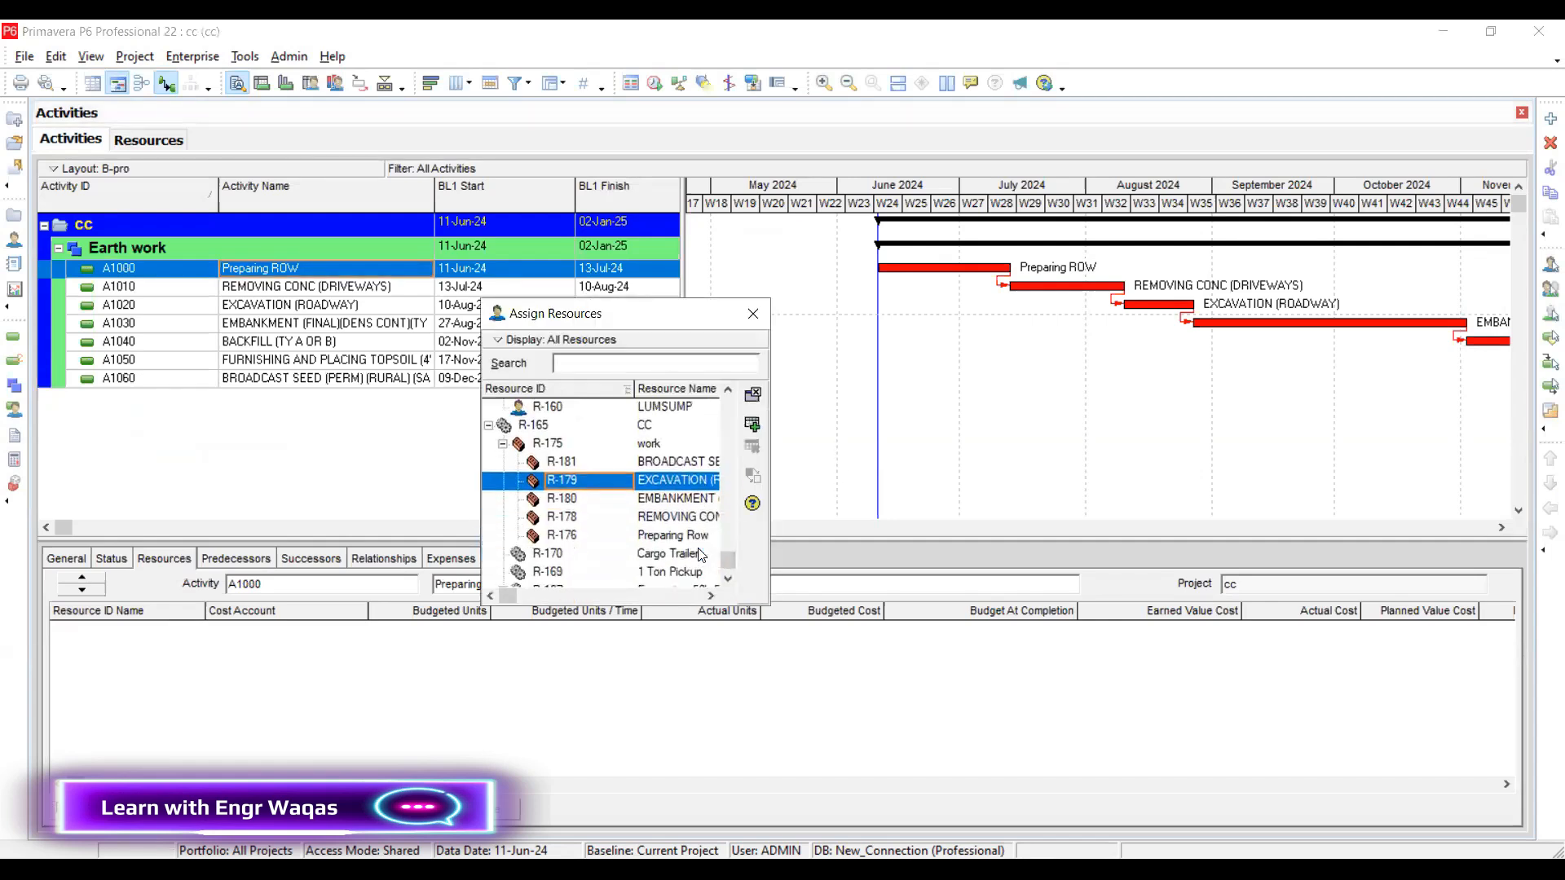
left_click(702, 536)
left_click(751, 425)
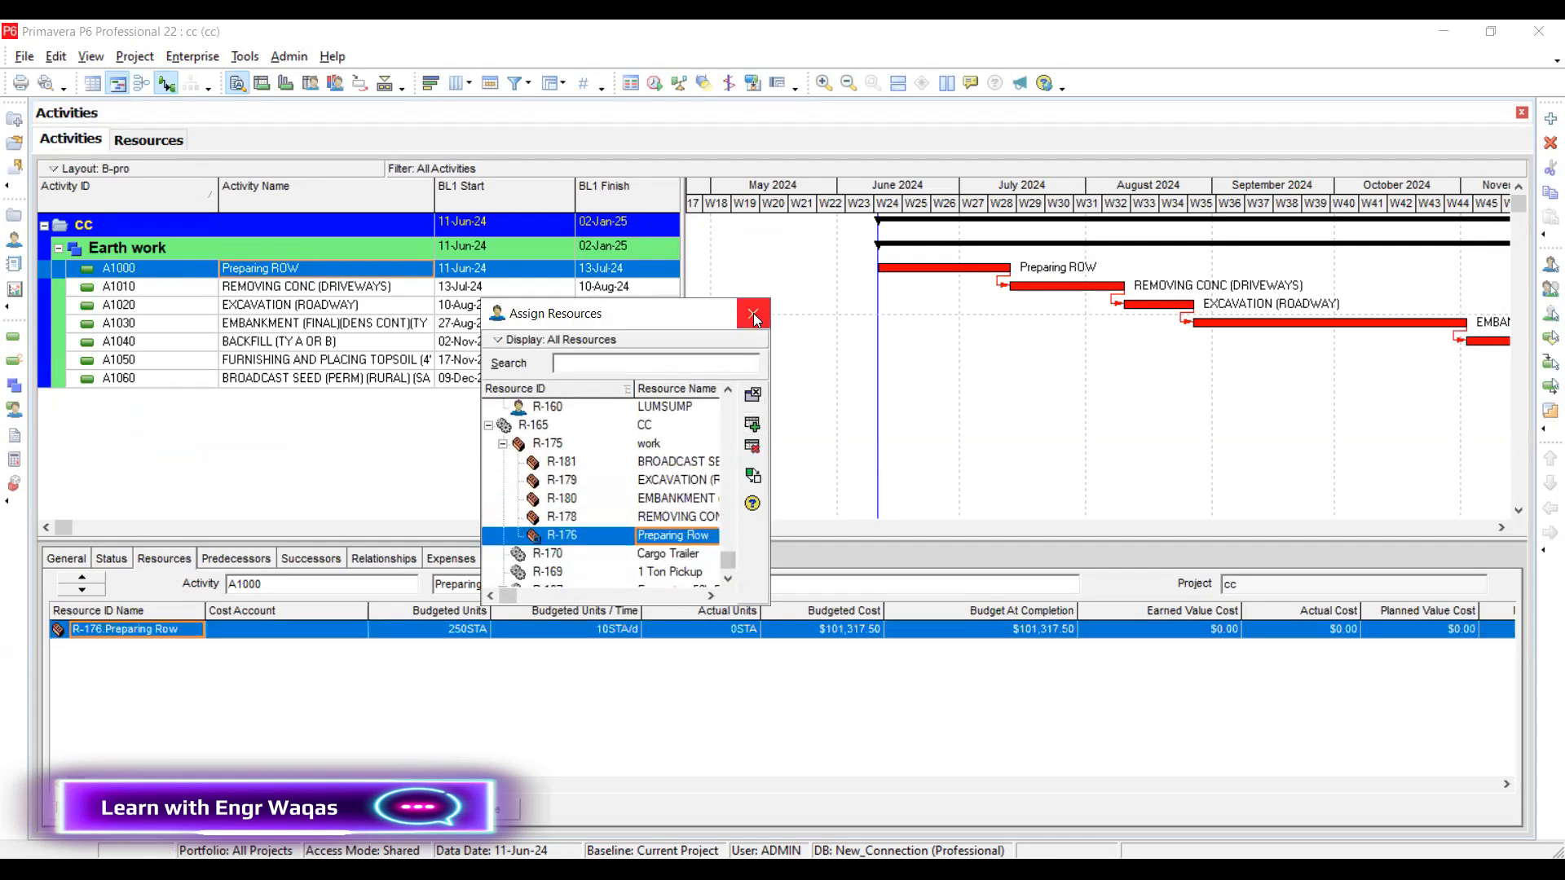
left_click(752, 315)
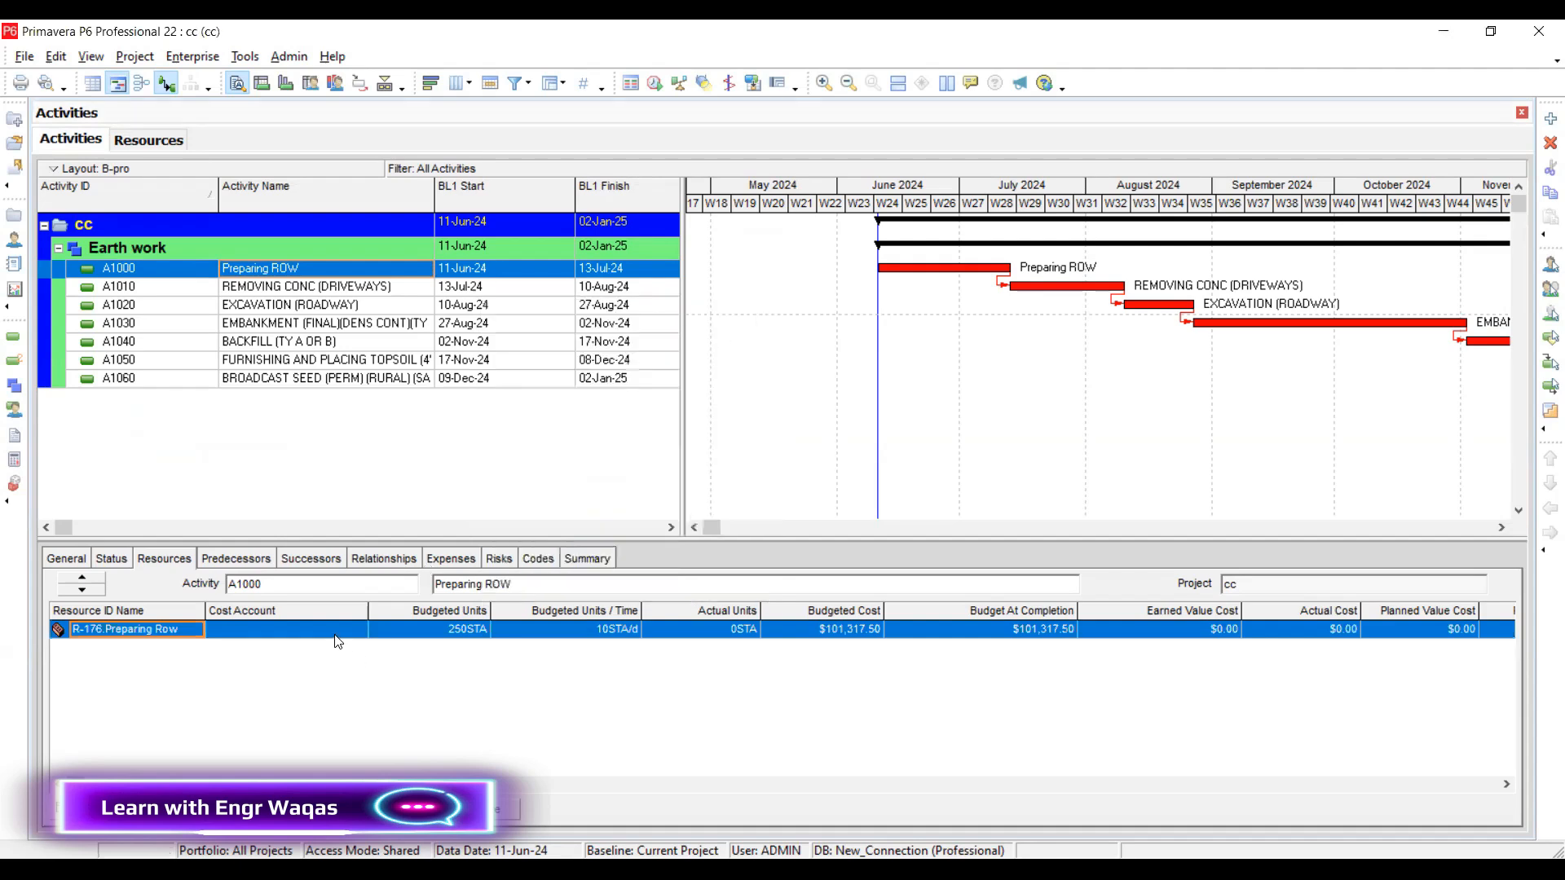
Assign the R-178 REMOVING CONC (DRIVEWAYS) material resource to activity A1010
left_click(271, 287)
left_click(102, 809)
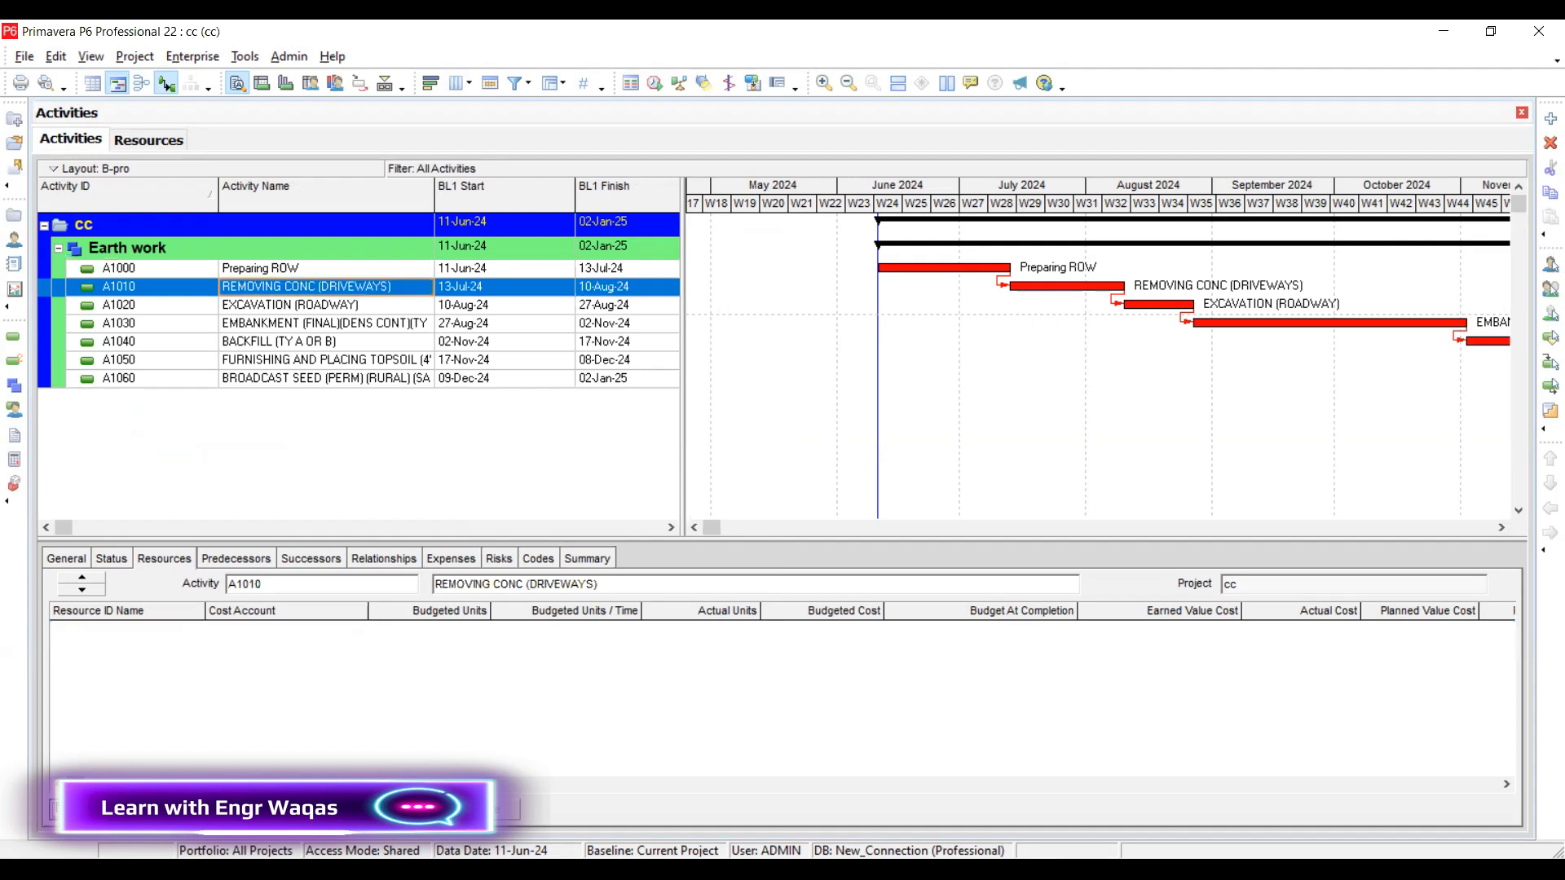
left_click(725, 579)
left_click(724, 579)
left_click(724, 579)
double_click(544, 541)
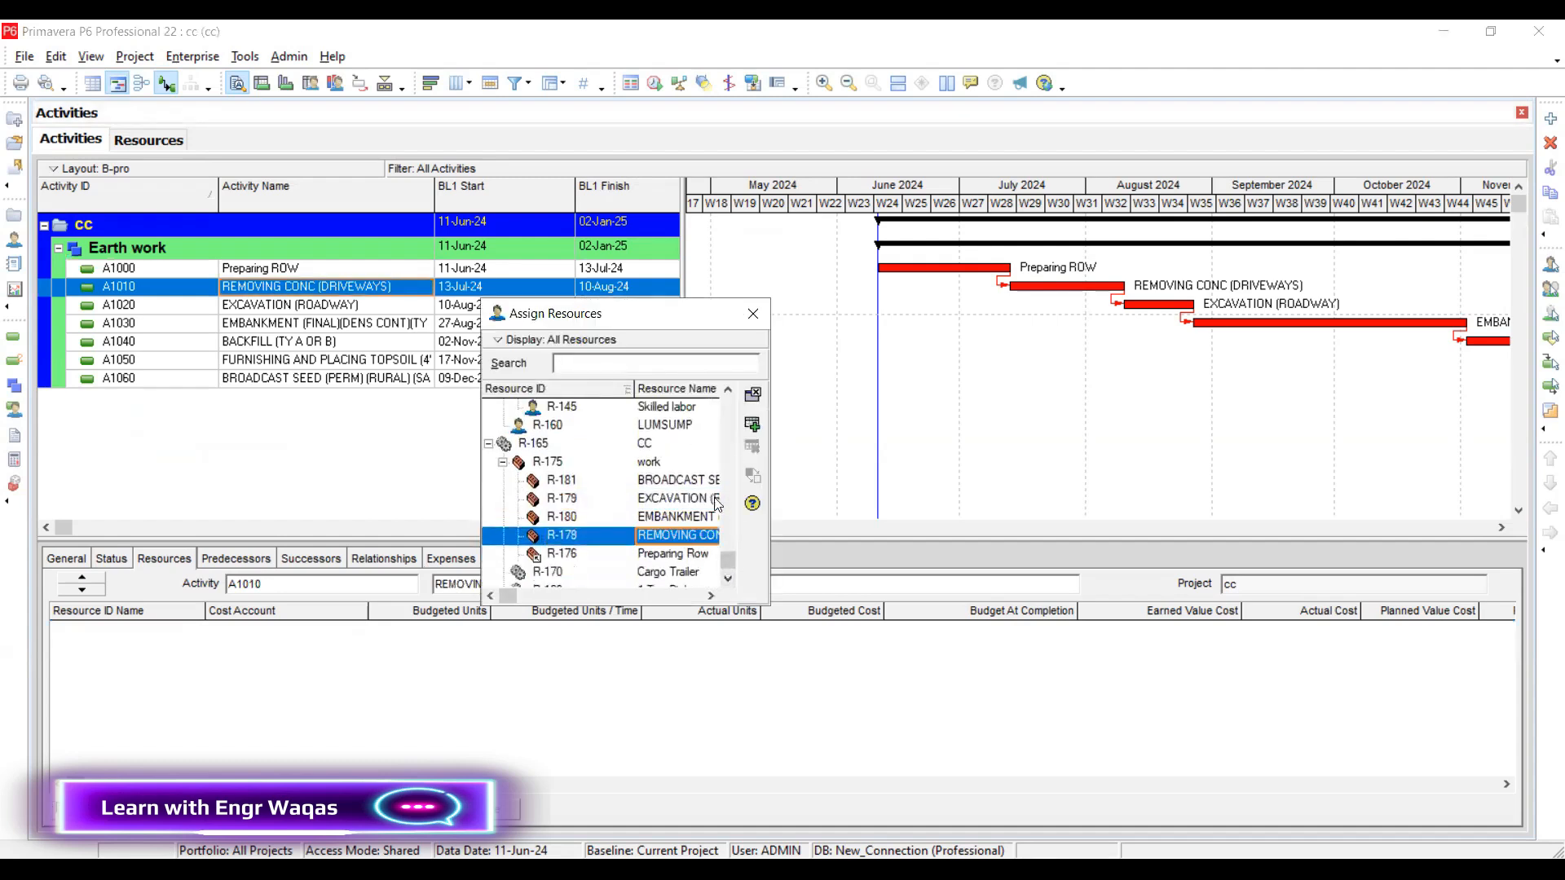
Assign the R-179 EXCAVATION (ROADWAY) material resource to activity A1020
left_click(310, 310)
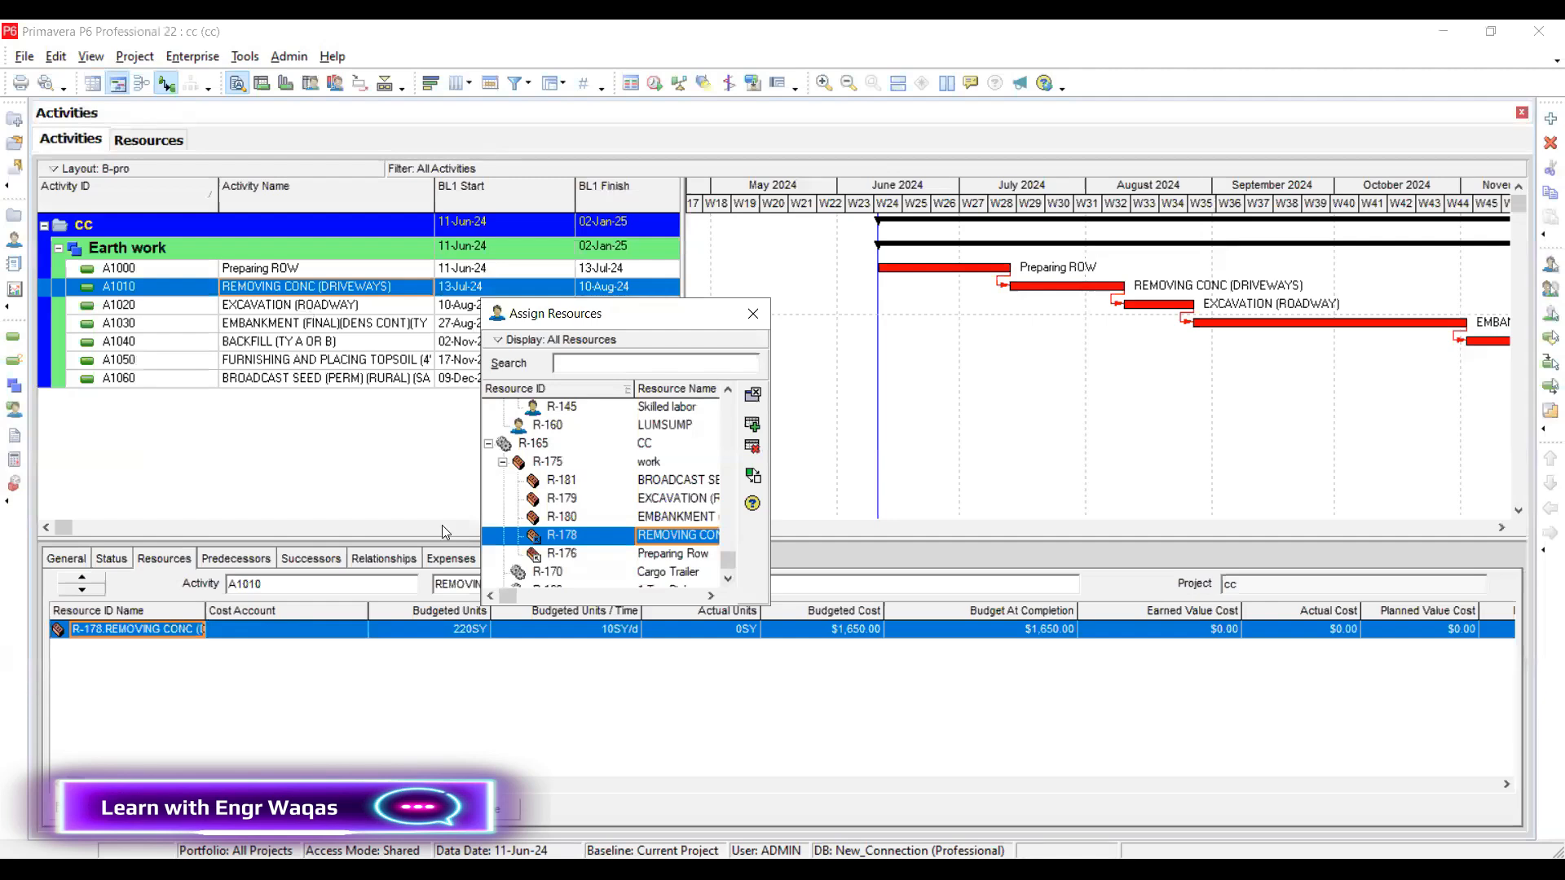
double_click(701, 501)
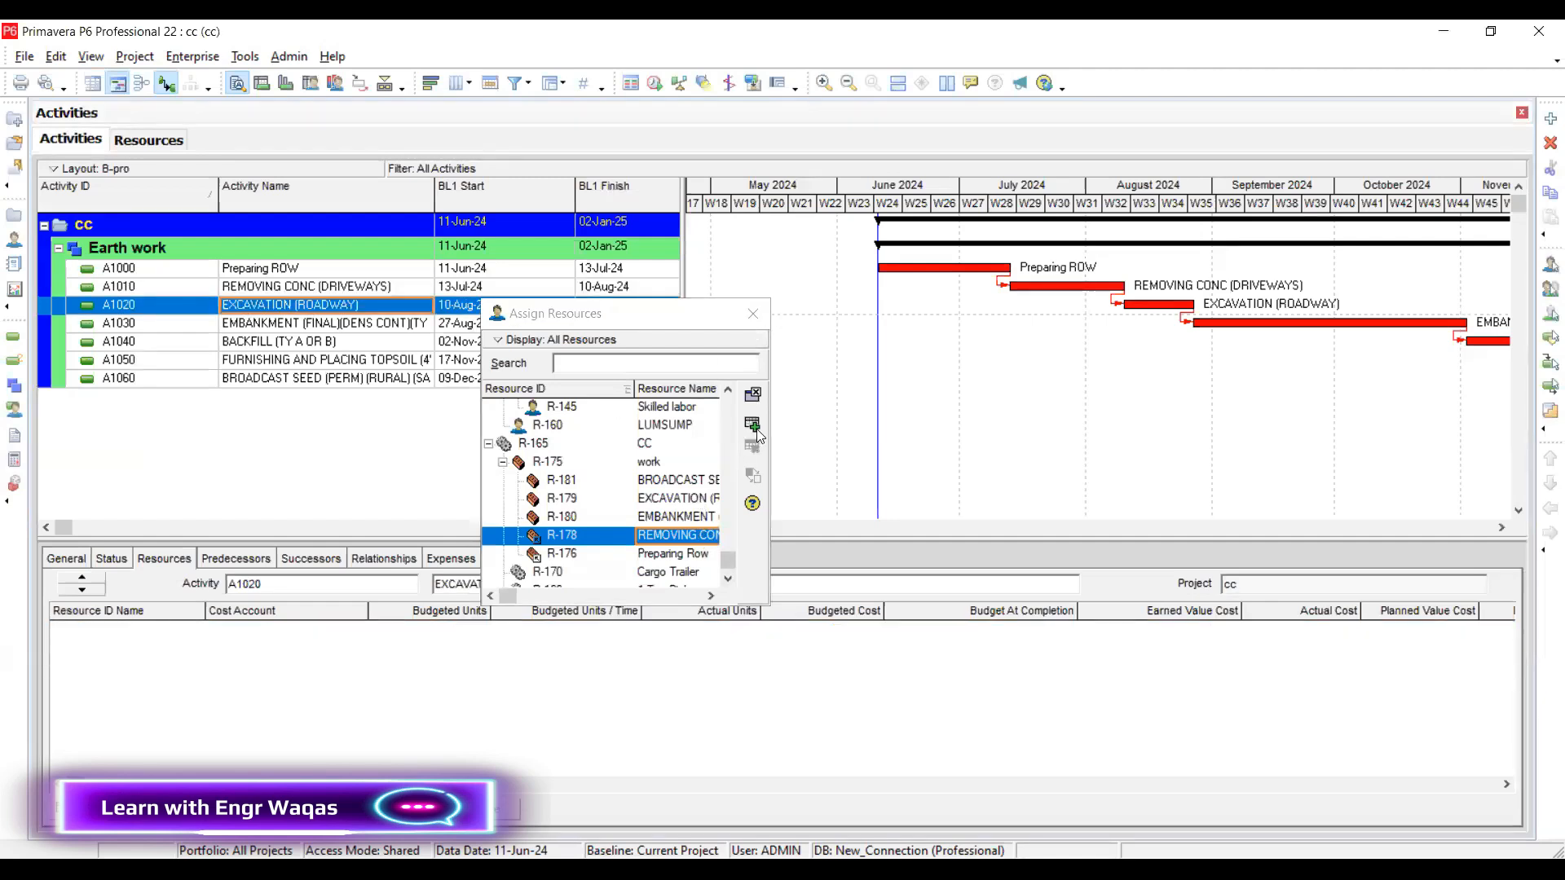
left_click(752, 315)
Assign the R-180 EMBANKMENT material resource to activity A1030 and close the resource assignment dialog
left_click(399, 324)
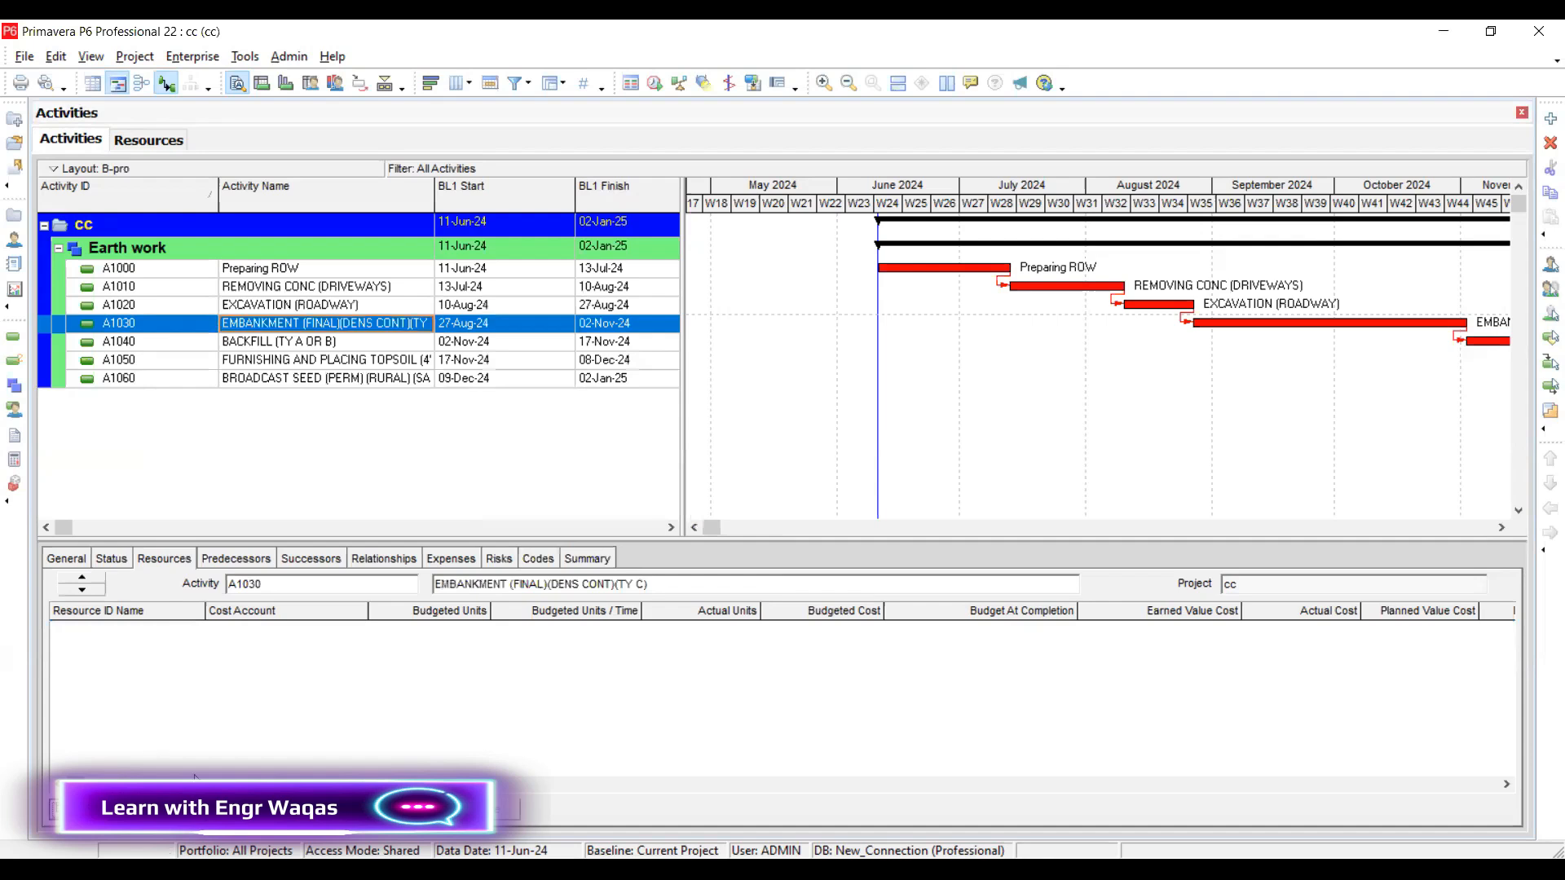
left_click(123, 809)
left_click(702, 572)
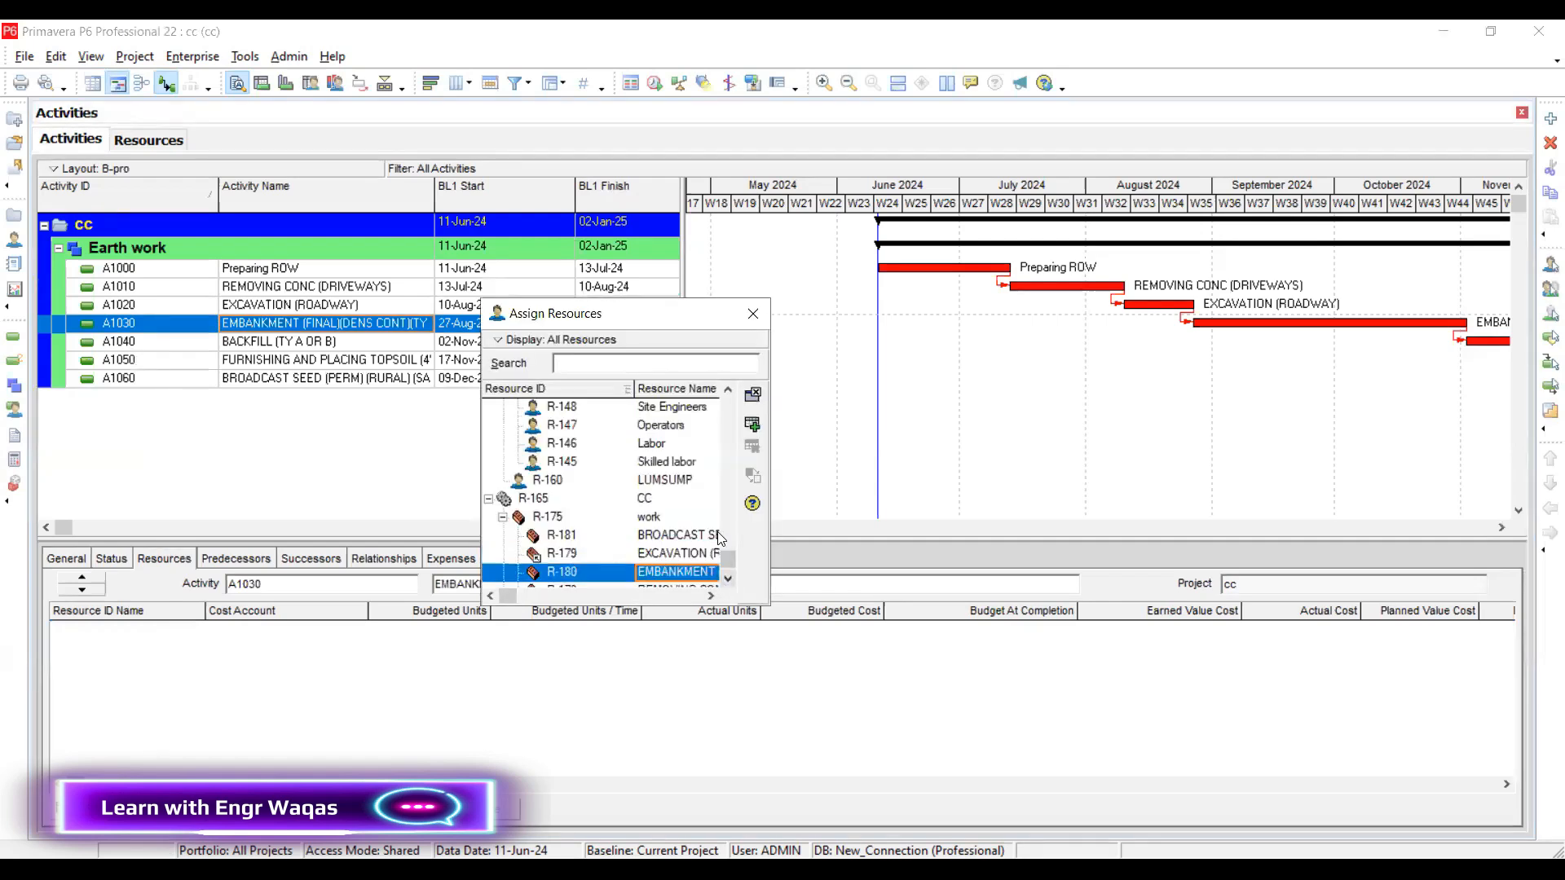
left_click(752, 425)
left_click(753, 317)
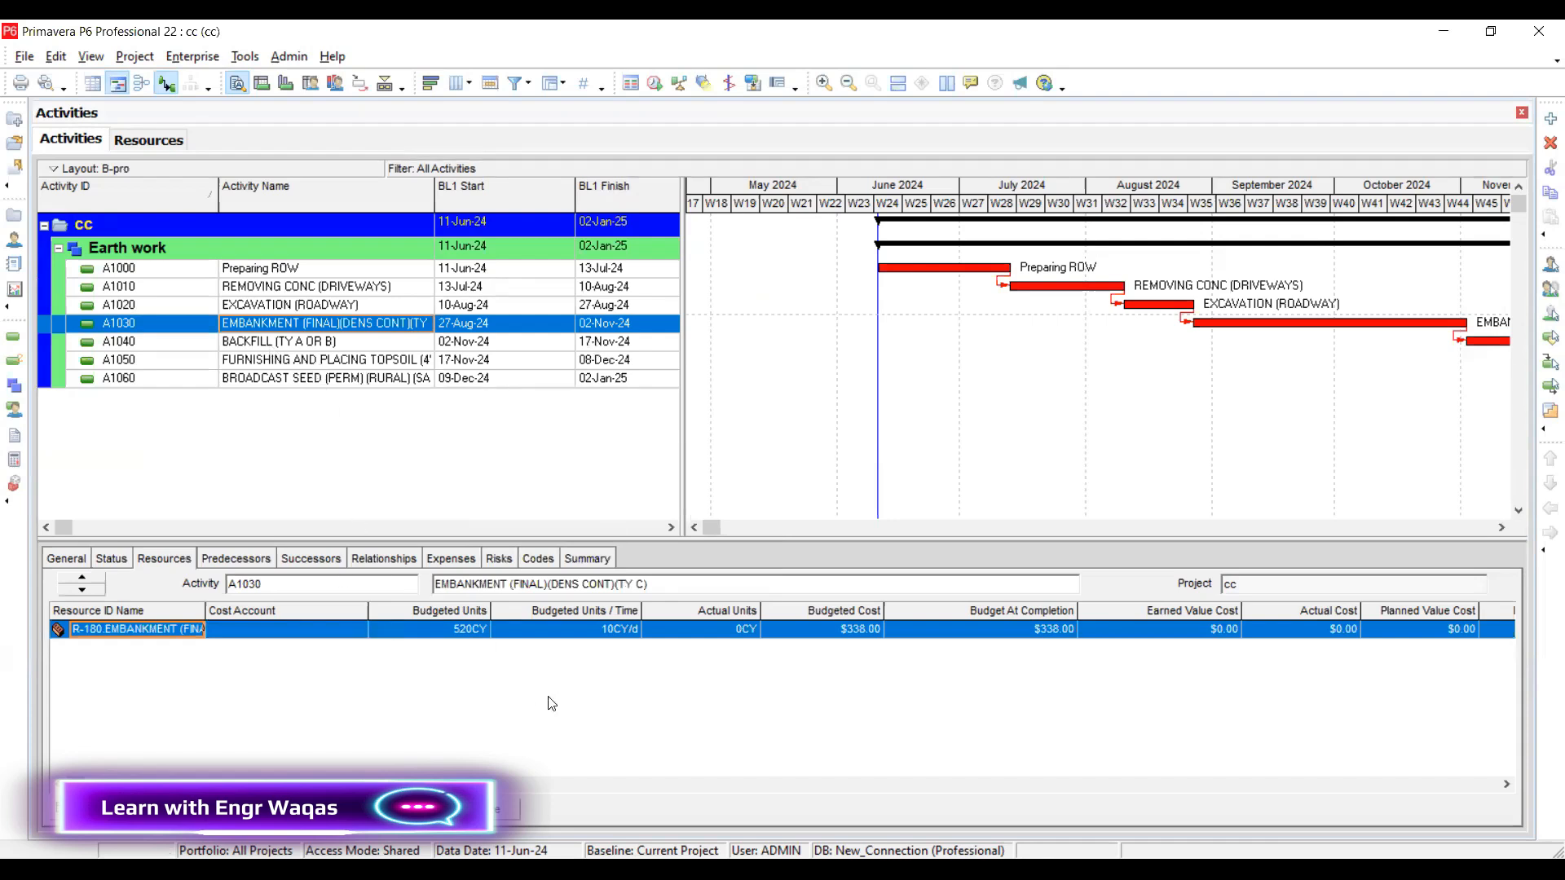
left_click(302, 271)
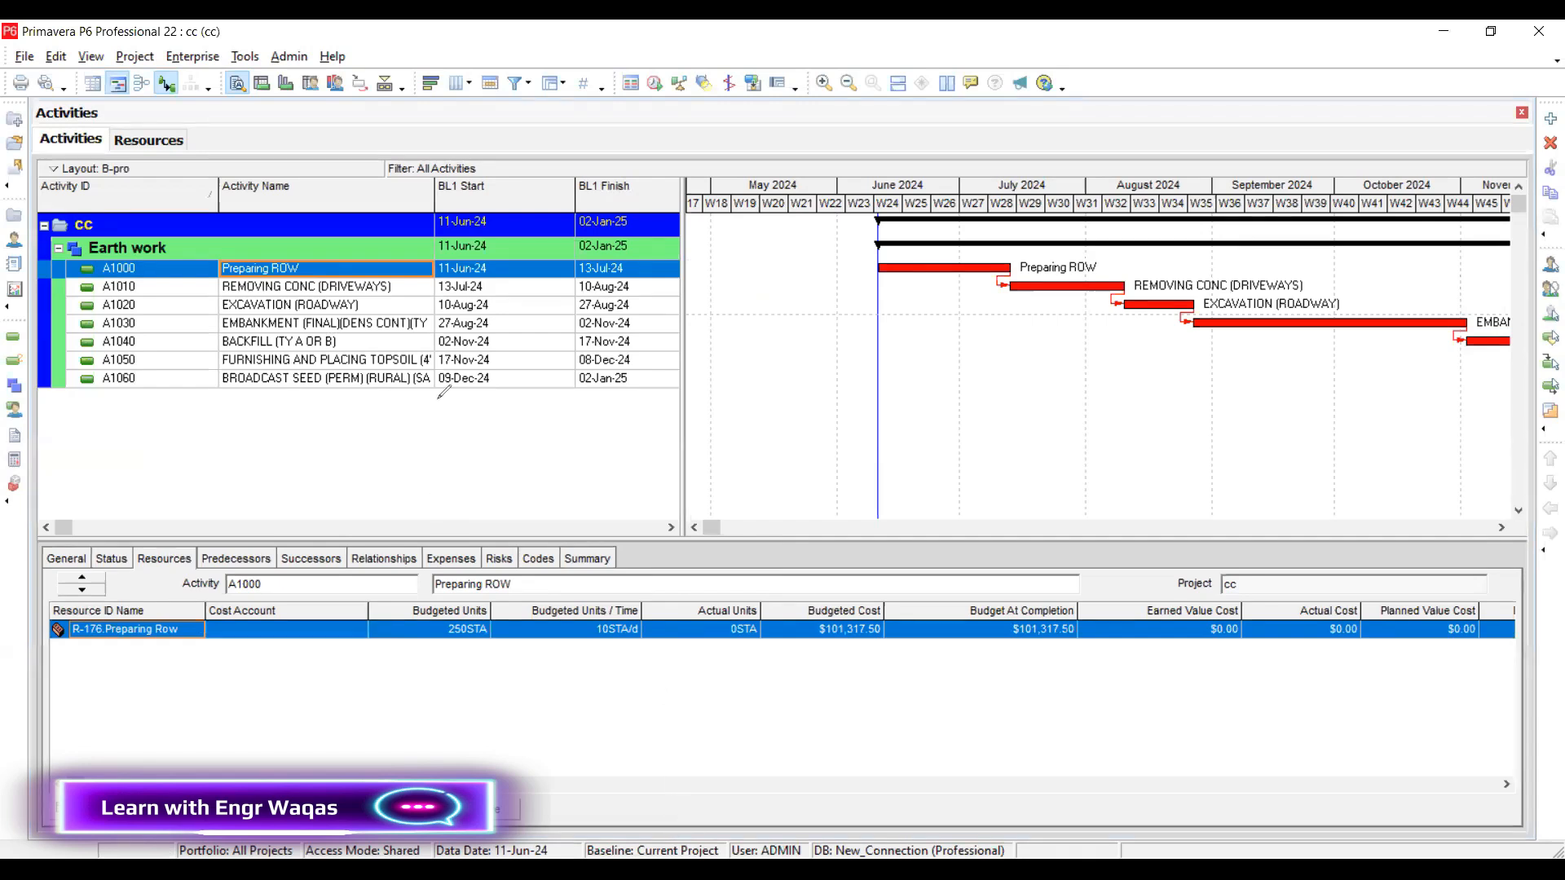
mouse_move(540, 492)
left_mouse_down()
mouse_move(577, 458)
mouse_move(589, 481)
left_mouse_up()
mouse_move(605, 420)
left_mouse_down()
mouse_move(603, 482)
mouse_move(626, 447)
mouse_move(619, 475)
mouse_move(632, 447)
mouse_move(675, 468)
left_mouse_up()
left_click(654, 441)
mouse_move(679, 445)
left_mouse_down()
mouse_move(690, 487)
mouse_move(693, 459)
left_mouse_up()
mouse_move(874, 534)
left_mouse_down()
mouse_move(738, 472)
mouse_move(770, 479)
left_mouse_up()
mouse_move(896, 458)
left_mouse_down()
mouse_move(902, 520)
mouse_move(938, 522)
mouse_move(967, 497)
mouse_move(976, 515)
left_mouse_up()
mouse_move(1025, 468)
left_mouse_down()
mouse_move(1141, 489)
mouse_move(1200, 479)
mouse_move(1198, 512)
left_mouse_up()
left_click_drag(961, 436, 883, 355)
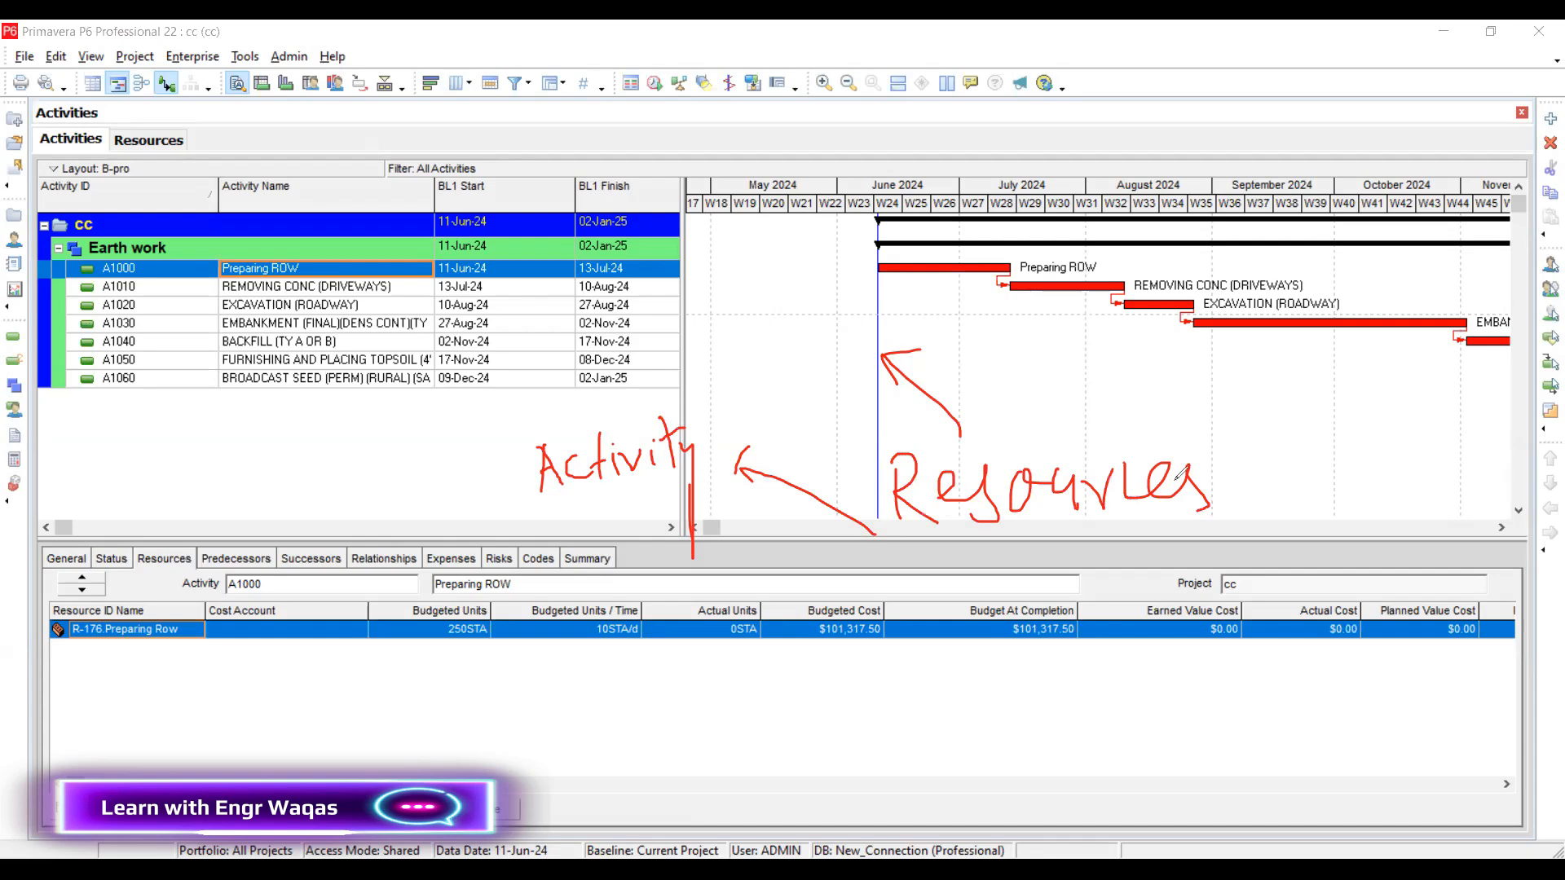
mouse_move(801, 320)
left_mouse_down()
mouse_move(862, 319)
mouse_move(897, 298)
mouse_move(911, 326)
left_mouse_up()
mouse_move(988, 442)
left_mouse_down()
mouse_move(1037, 355)
mouse_move(1037, 388)
left_mouse_up()
mouse_move(1053, 324)
left_mouse_down()
mouse_move(1084, 363)
mouse_move(1105, 326)
mouse_move(1115, 358)
mouse_move(1117, 338)
left_mouse_up()
left_click(1231, 495)
mouse_move(1228, 500)
left_mouse_down()
mouse_move(1343, 646)
mouse_move(1225, 519)
mouse_move(1257, 489)
left_mouse_up()
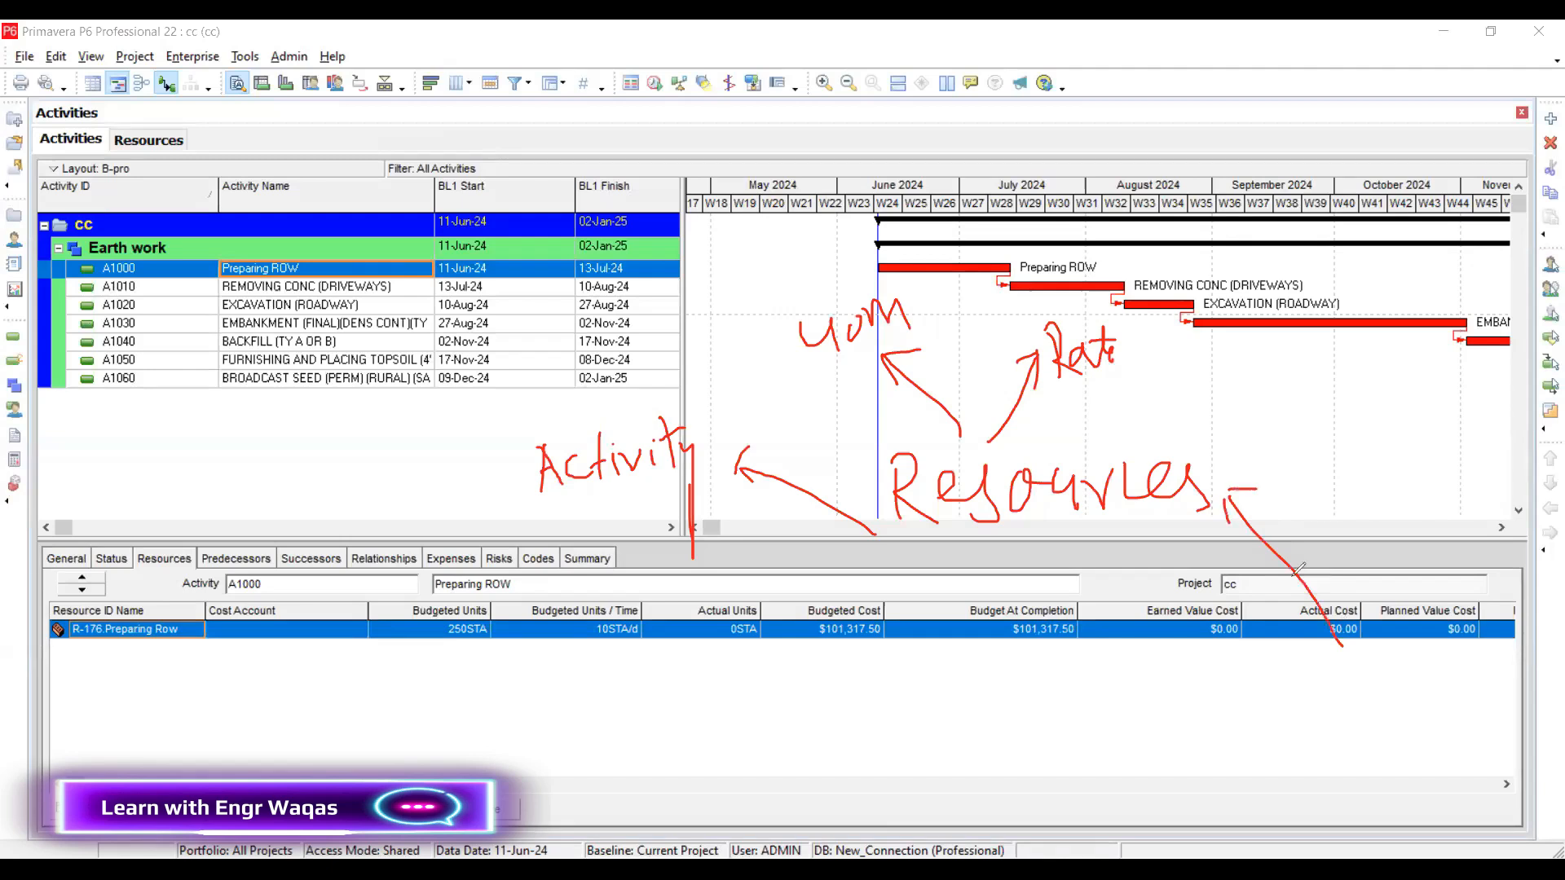
mouse_move(1353, 689)
left_mouse_down()
mouse_move(1349, 708)
mouse_move(1398, 701)
mouse_move(1439, 721)
left_mouse_up()
mouse_move(1321, 795)
left_mouse_down()
mouse_move(1350, 779)
mouse_move(1360, 797)
left_mouse_up()
mouse_move(1317, 784)
left_mouse_down()
mouse_move(1390, 778)
mouse_move(1396, 758)
mouse_move(1459, 775)
mouse_move(1490, 761)
mouse_move(1496, 781)
left_mouse_up()
left_click_drag(1474, 770, 1500, 760)
mouse_move(1230, 744)
left_mouse_down()
mouse_move(685, 617)
mouse_move(610, 501)
mouse_move(645, 509)
mouse_move(455, 699)
left_mouse_up()
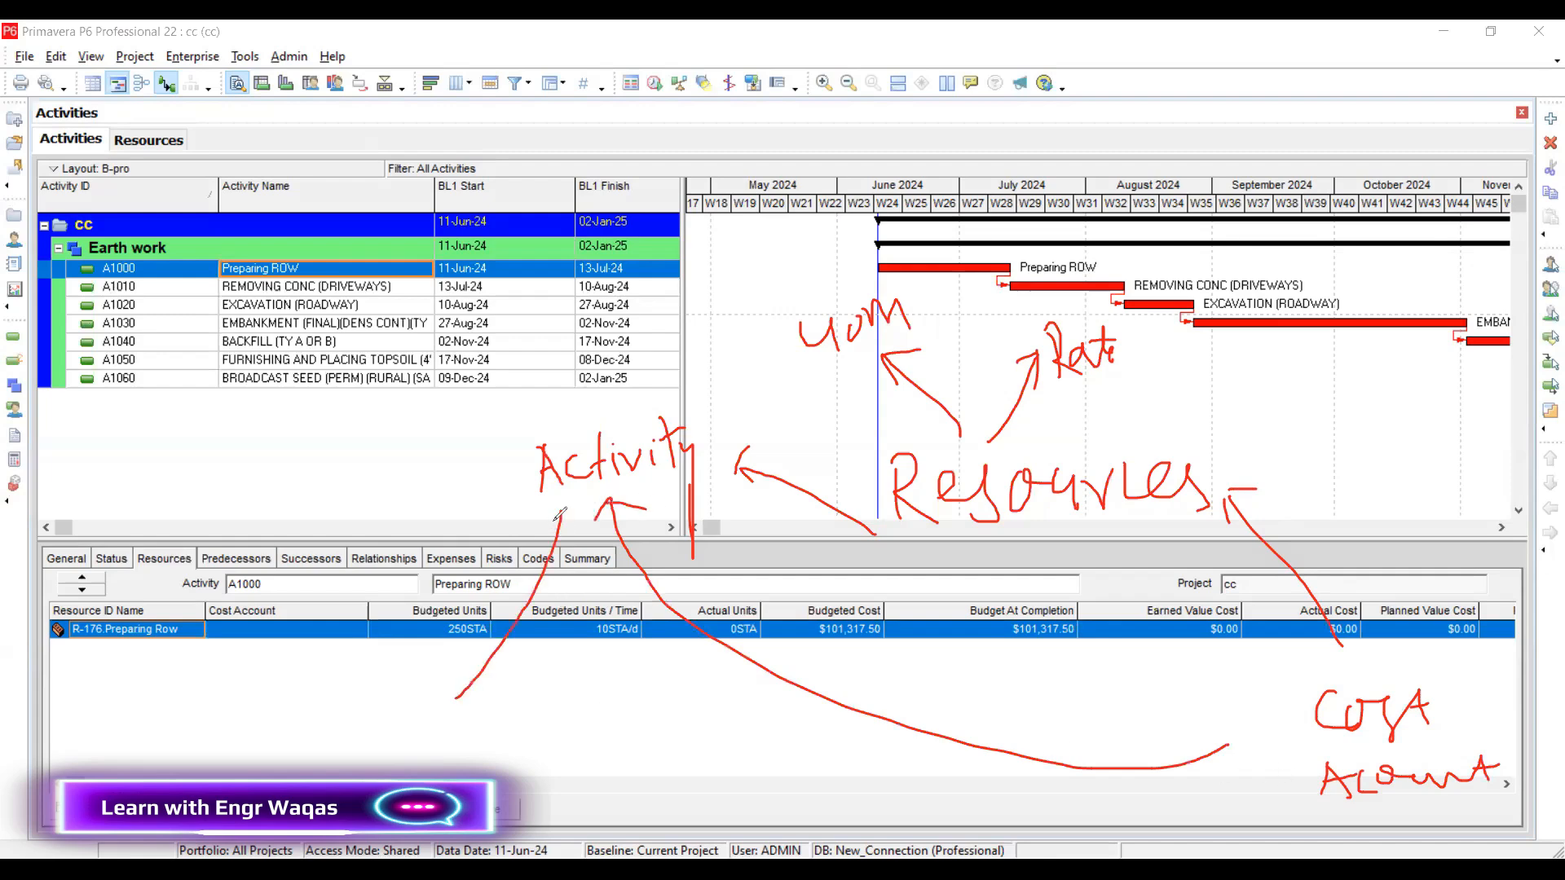
mouse_move(565, 507)
left_mouse_down()
mouse_move(544, 535)
mouse_move(581, 535)
left_mouse_up()
mouse_move(331, 712)
left_mouse_down()
mouse_move(319, 757)
mouse_move(351, 733)
left_mouse_up()
mouse_move(391, 706)
left_mouse_down()
mouse_move(393, 746)
mouse_move(440, 717)
left_mouse_up()
mouse_move(432, 726)
left_mouse_down()
mouse_move(430, 743)
mouse_move(459, 736)
mouse_move(477, 700)
mouse_move(487, 725)
left_mouse_up()
mouse_move(499, 703)
left_mouse_down()
mouse_move(521, 694)
mouse_move(517, 782)
left_mouse_up()
mouse_move(492, 697)
left_mouse_down()
mouse_move(505, 718)
mouse_move(520, 698)
mouse_move(604, 756)
mouse_move(630, 741)
mouse_move(701, 758)
left_mouse_up()
left_click_drag(646, 700, 641, 744)
mouse_move(1311, 670)
left_mouse_down()
mouse_move(1488, 667)
mouse_move(1535, 733)
mouse_move(1538, 675)
left_mouse_up()
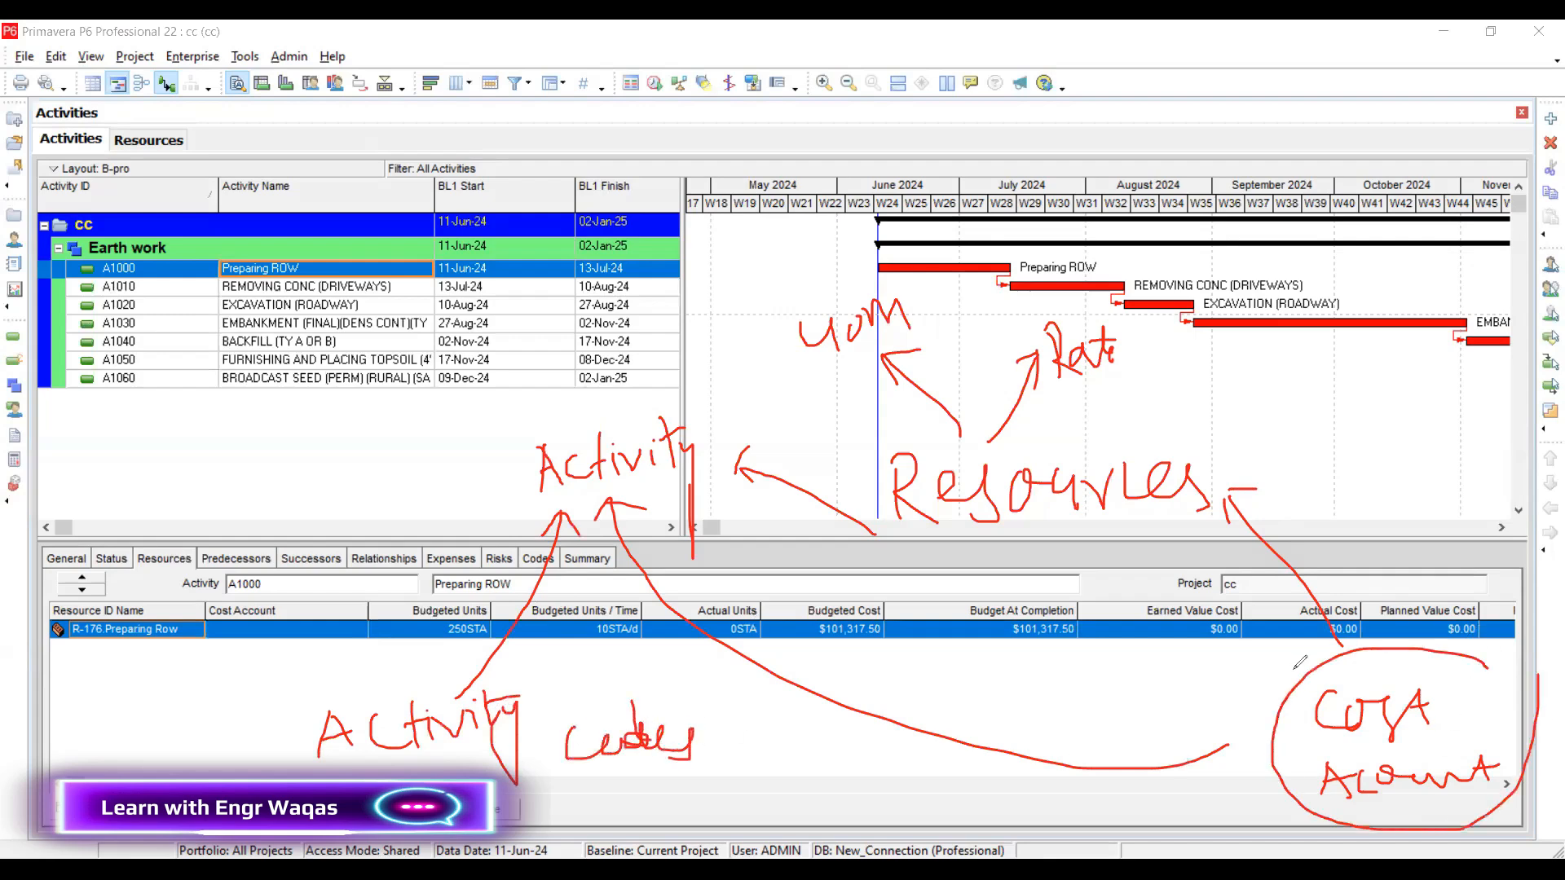
mouse_move(629, 402)
left_mouse_down()
mouse_move(629, 382)
mouse_move(656, 408)
mouse_move(579, 375)
left_mouse_up()
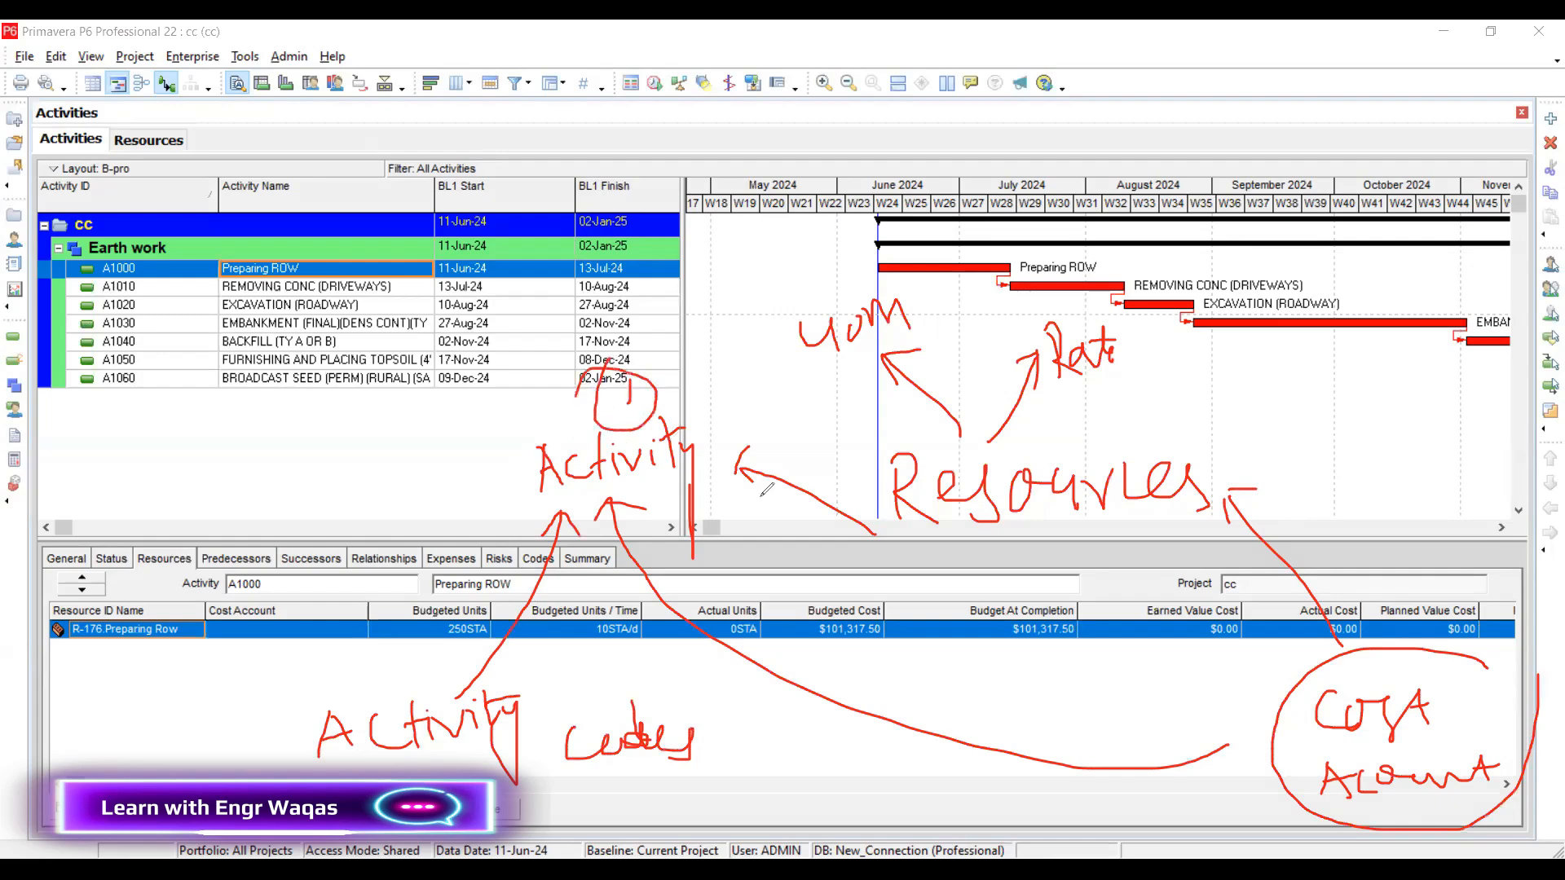
left_click_drag(905, 412, 978, 437)
mouse_move(891, 383)
left_mouse_down()
mouse_move(973, 369)
mouse_move(925, 367)
left_mouse_up()
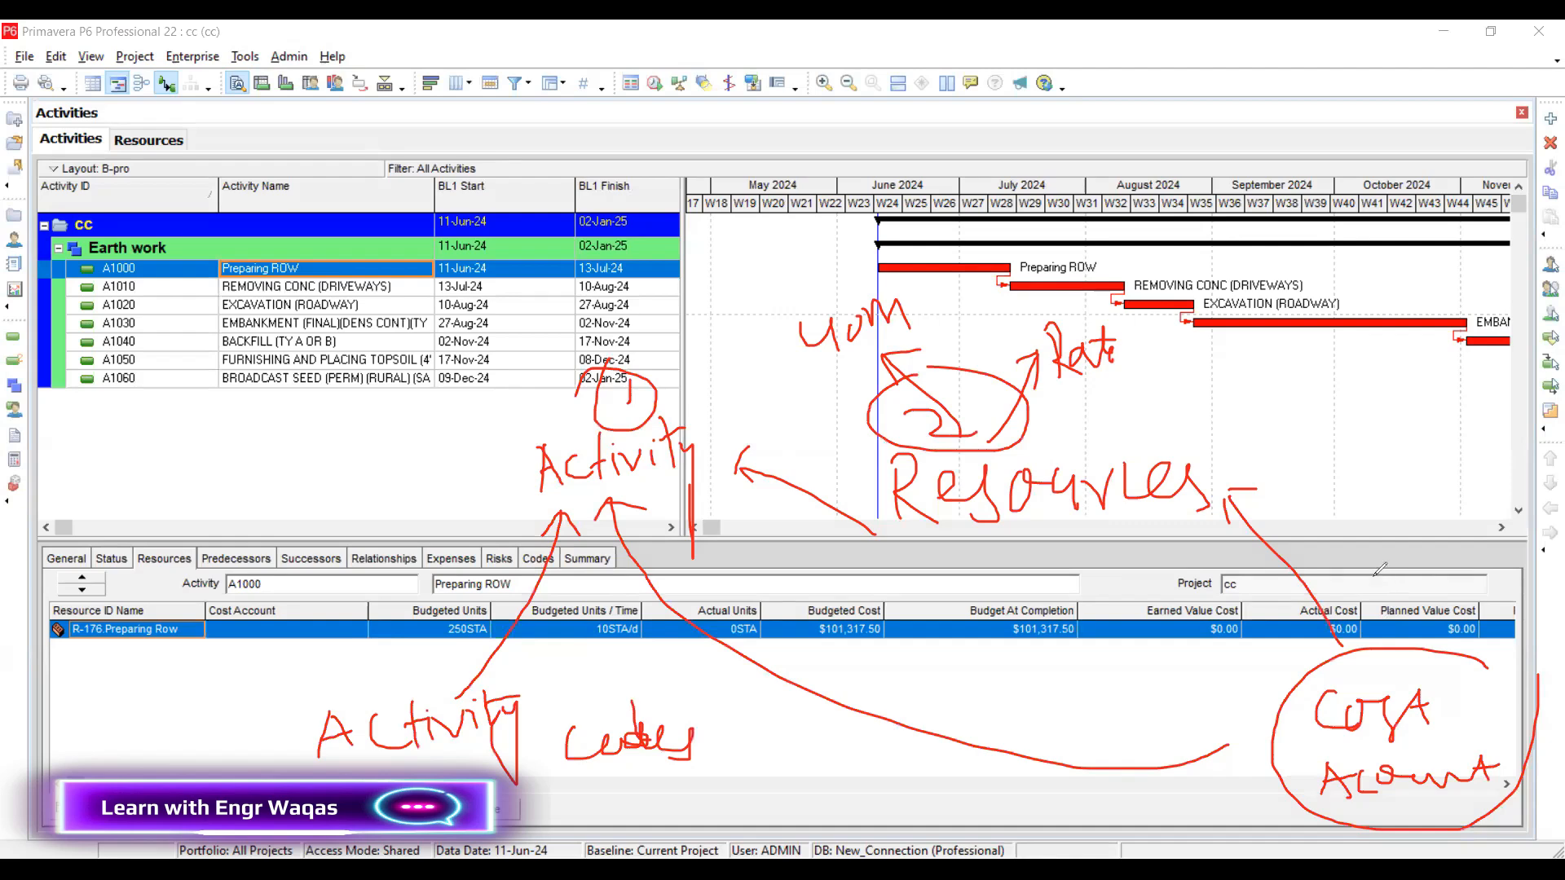
mouse_move(1374, 572)
left_mouse_down()
mouse_move(1388, 605)
mouse_move(1444, 609)
left_mouse_up()
left_click_drag(1377, 519, 1434, 605)
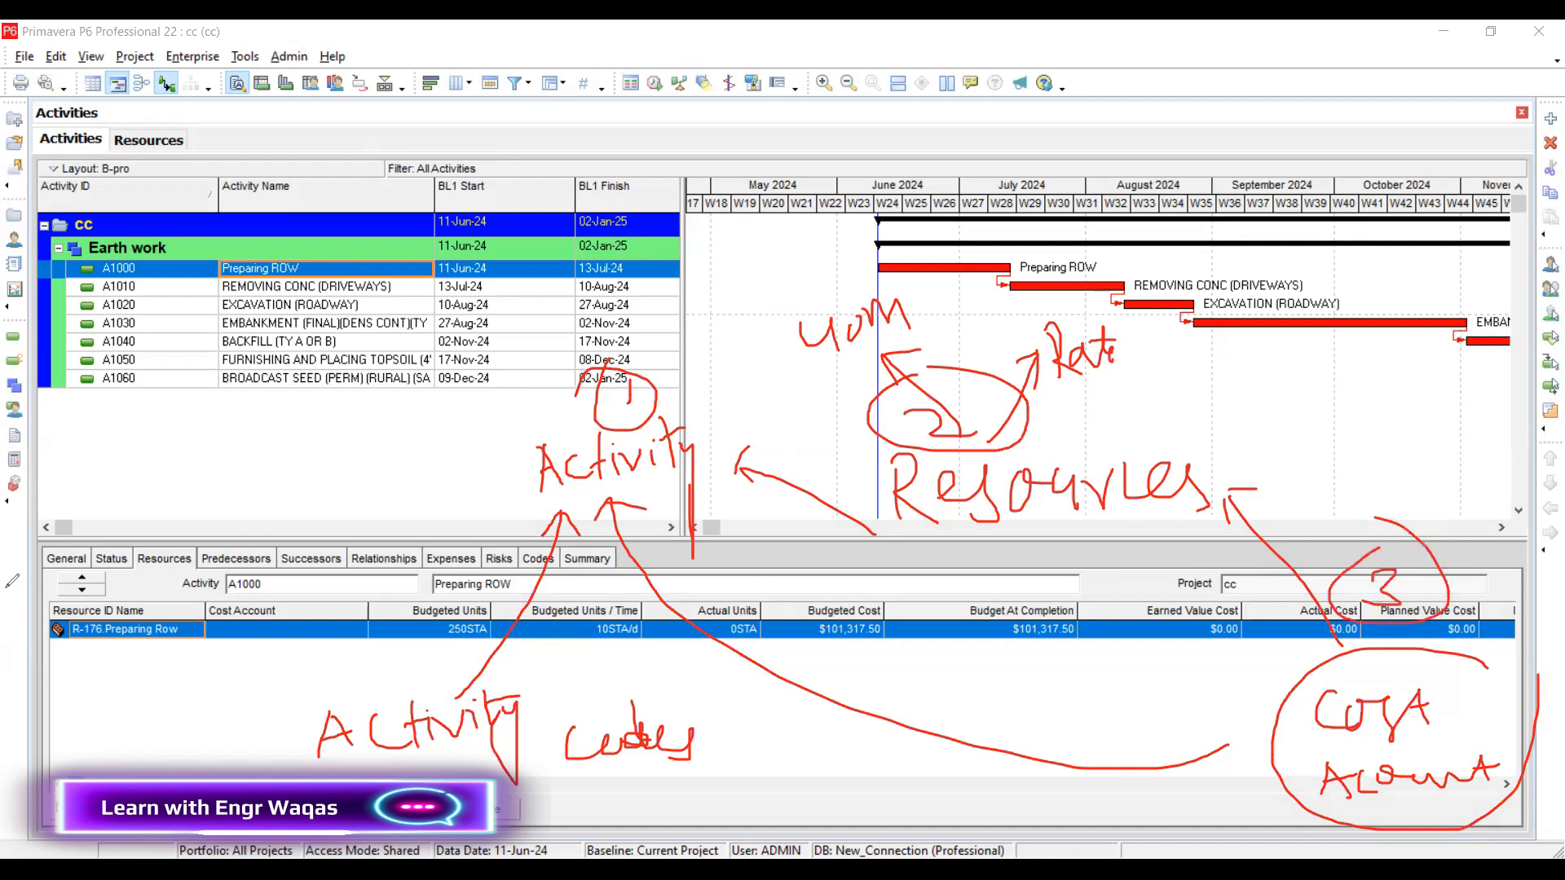
left_click(107, 562)
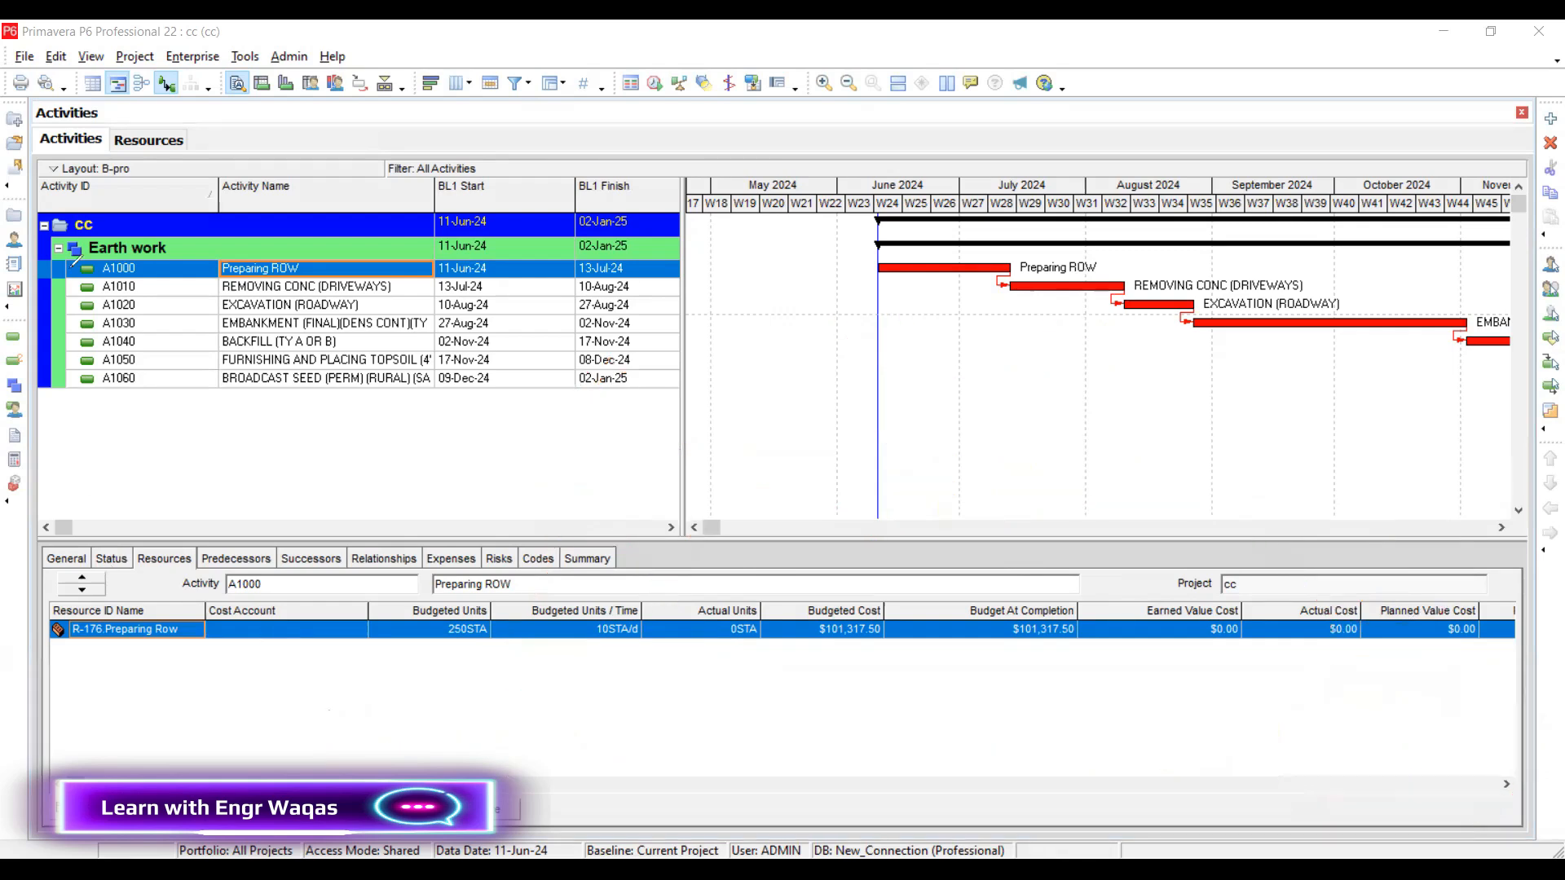
Open the Cost Accounts dialog, add a cost account with all cost accounts displayed, and close the dialog
left_click(192, 57)
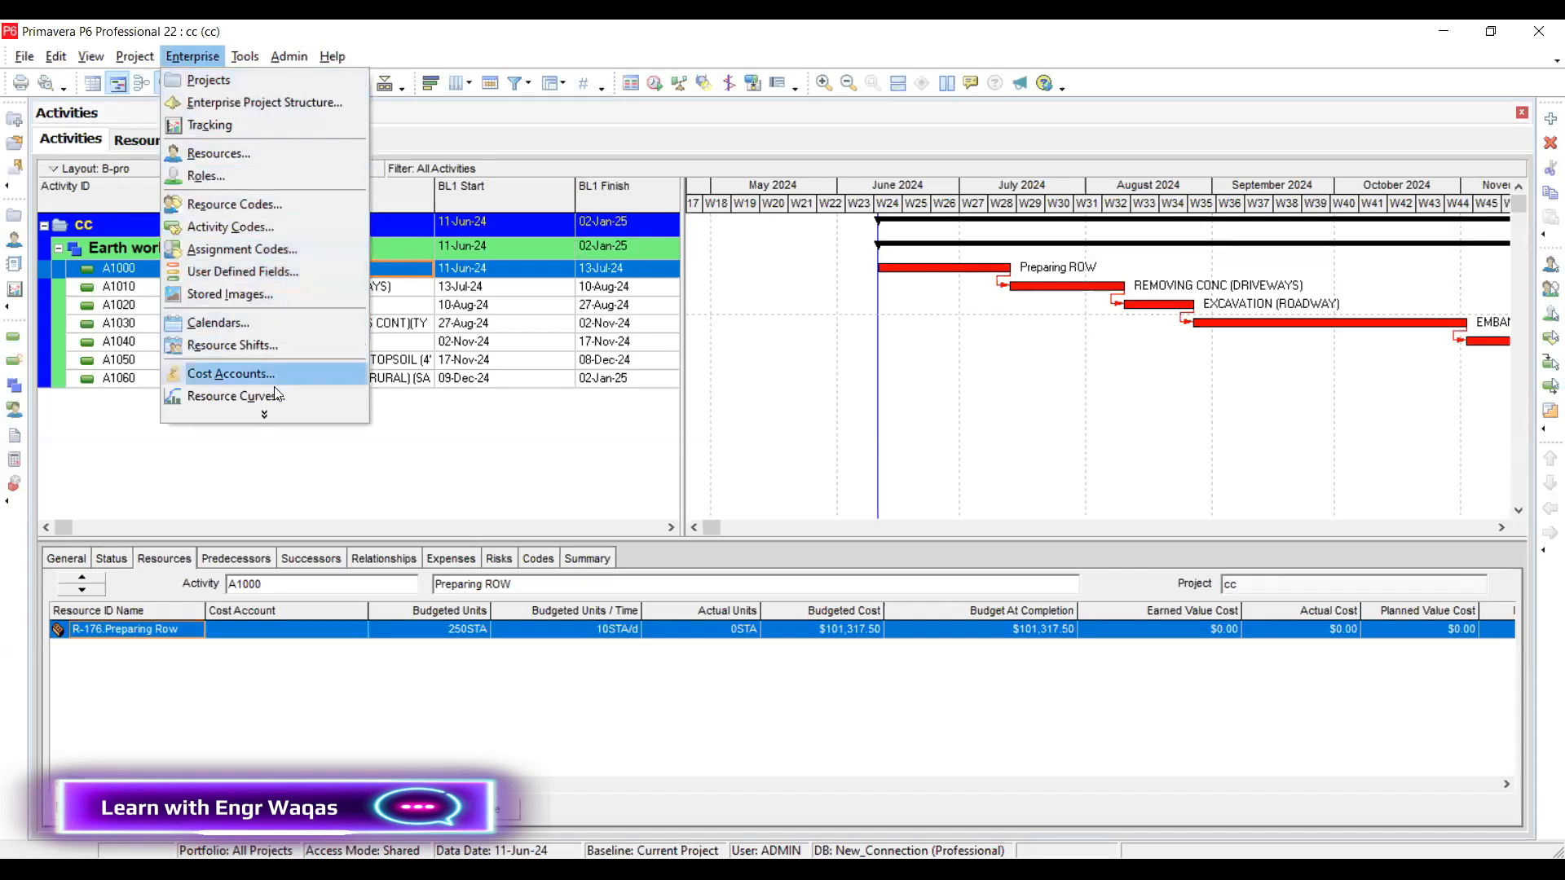
key("Escape")
left_click(1028, 318)
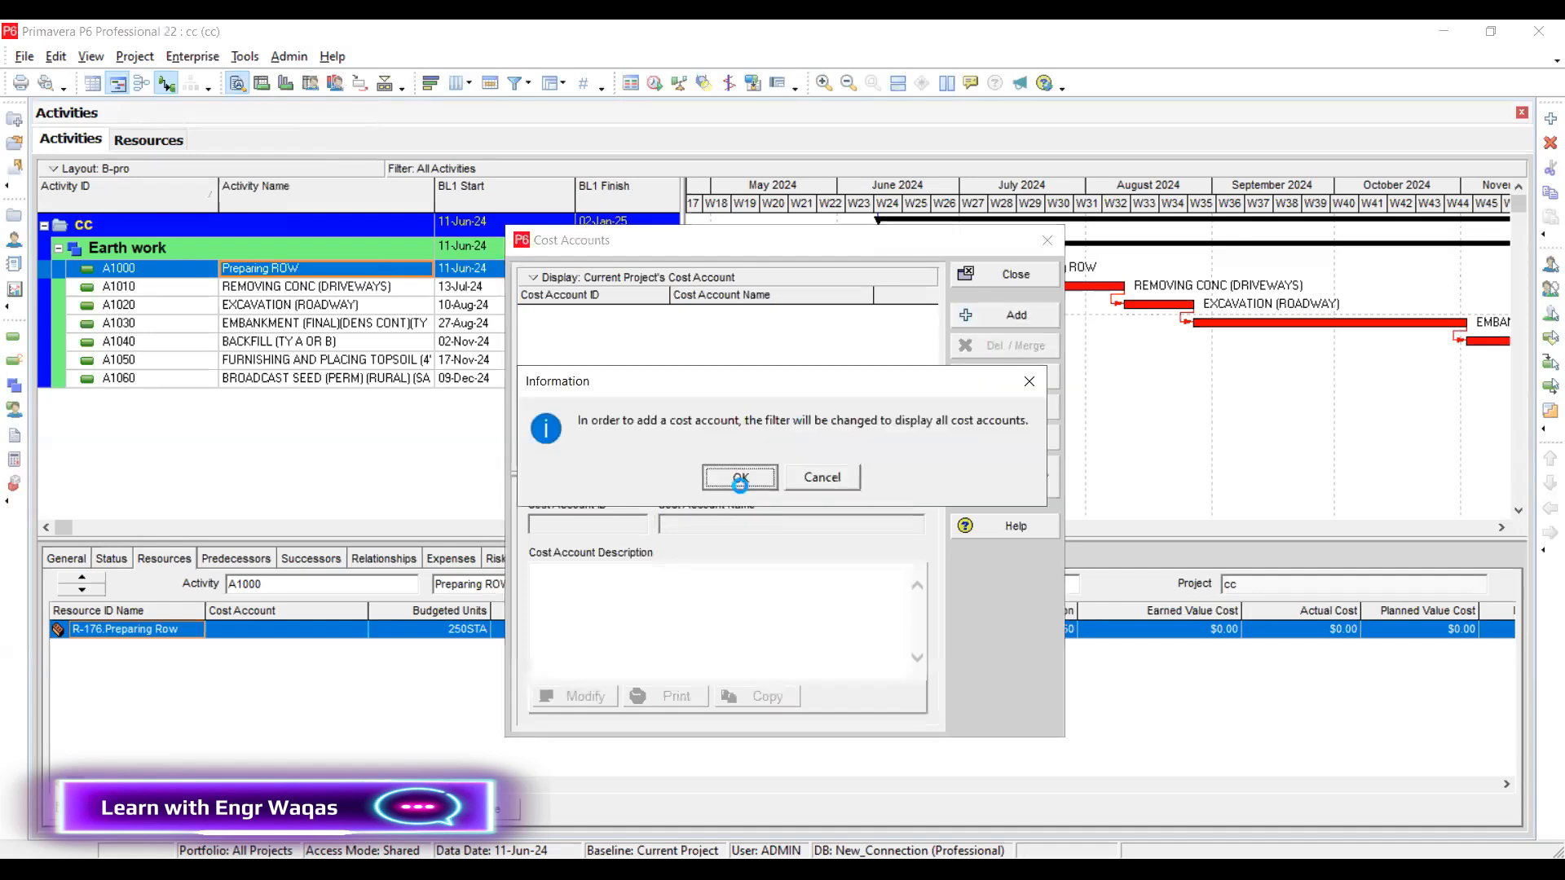
left_click(740, 481)
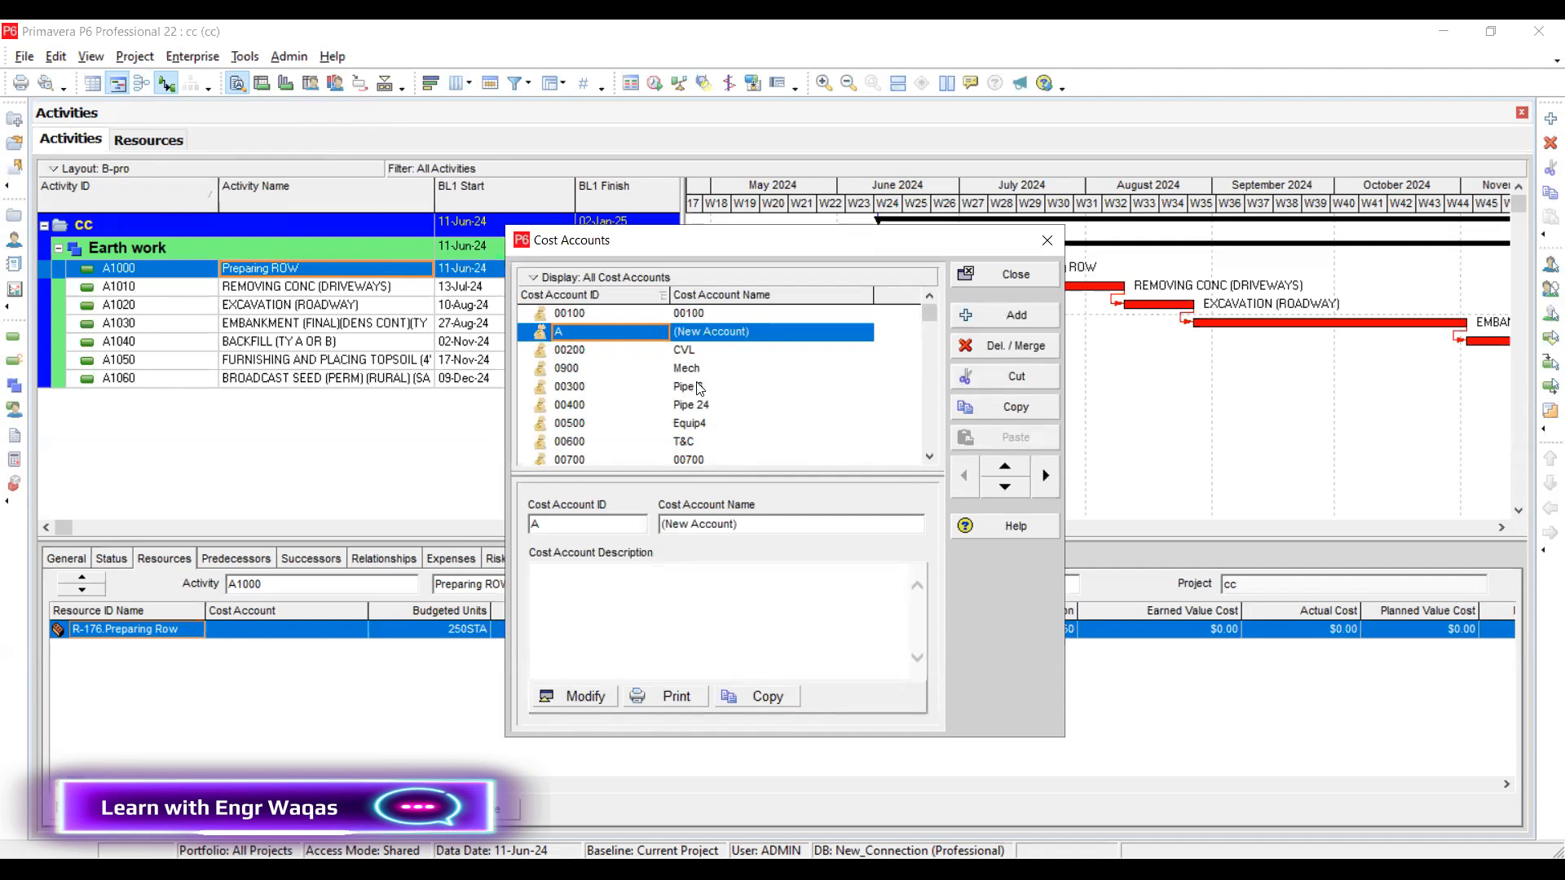
left_click(1047, 244)
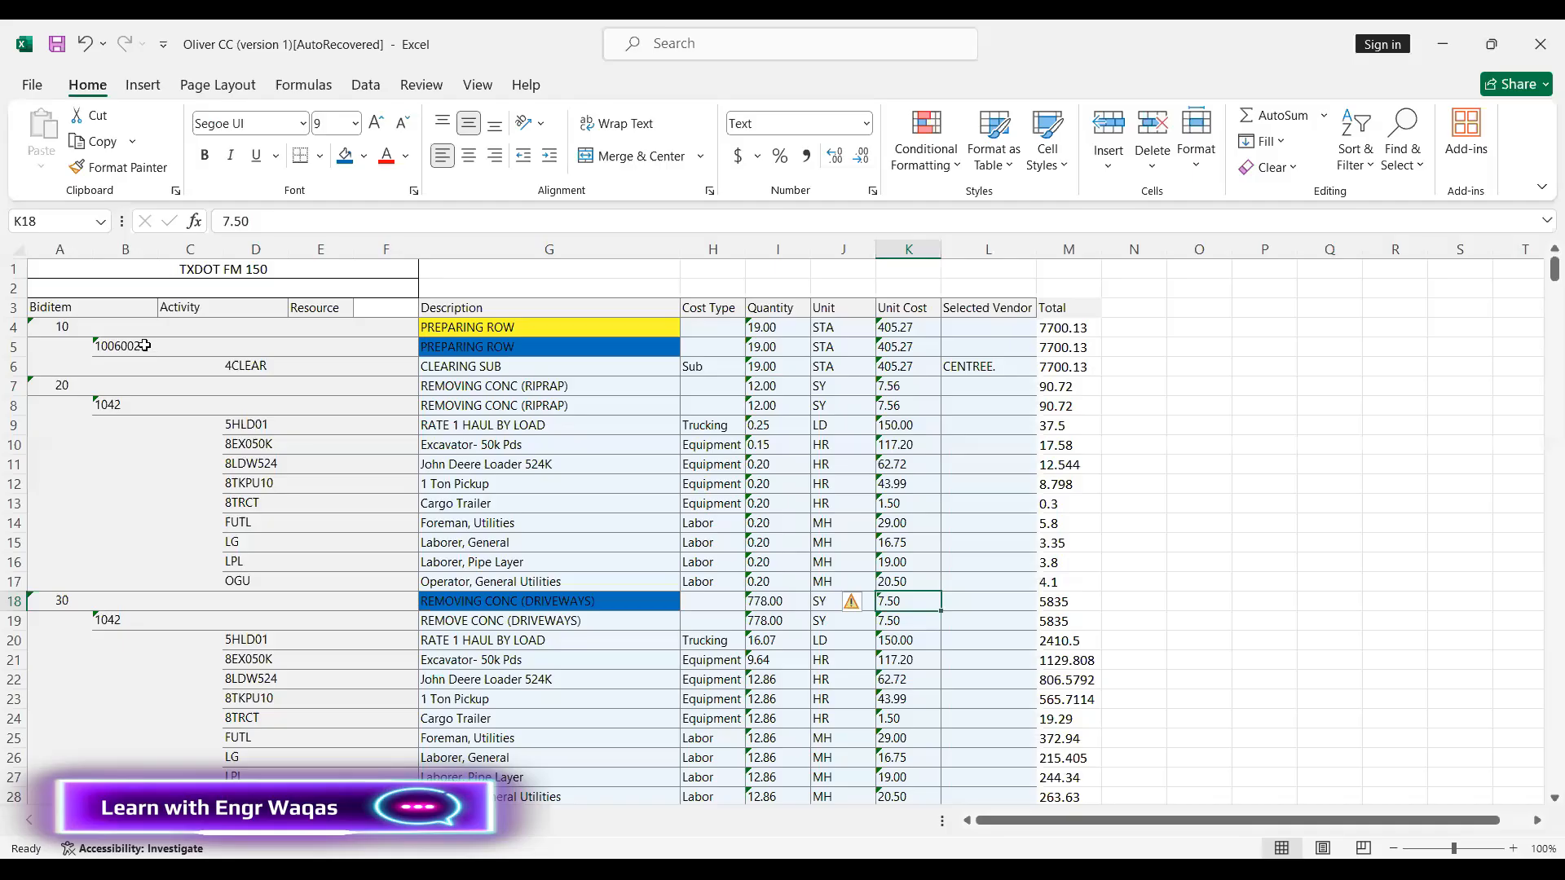
Switch to the Oliver CC workbook in Excel and look up the activity code of the PREPARING ROW bid item
left_click(168, 352)
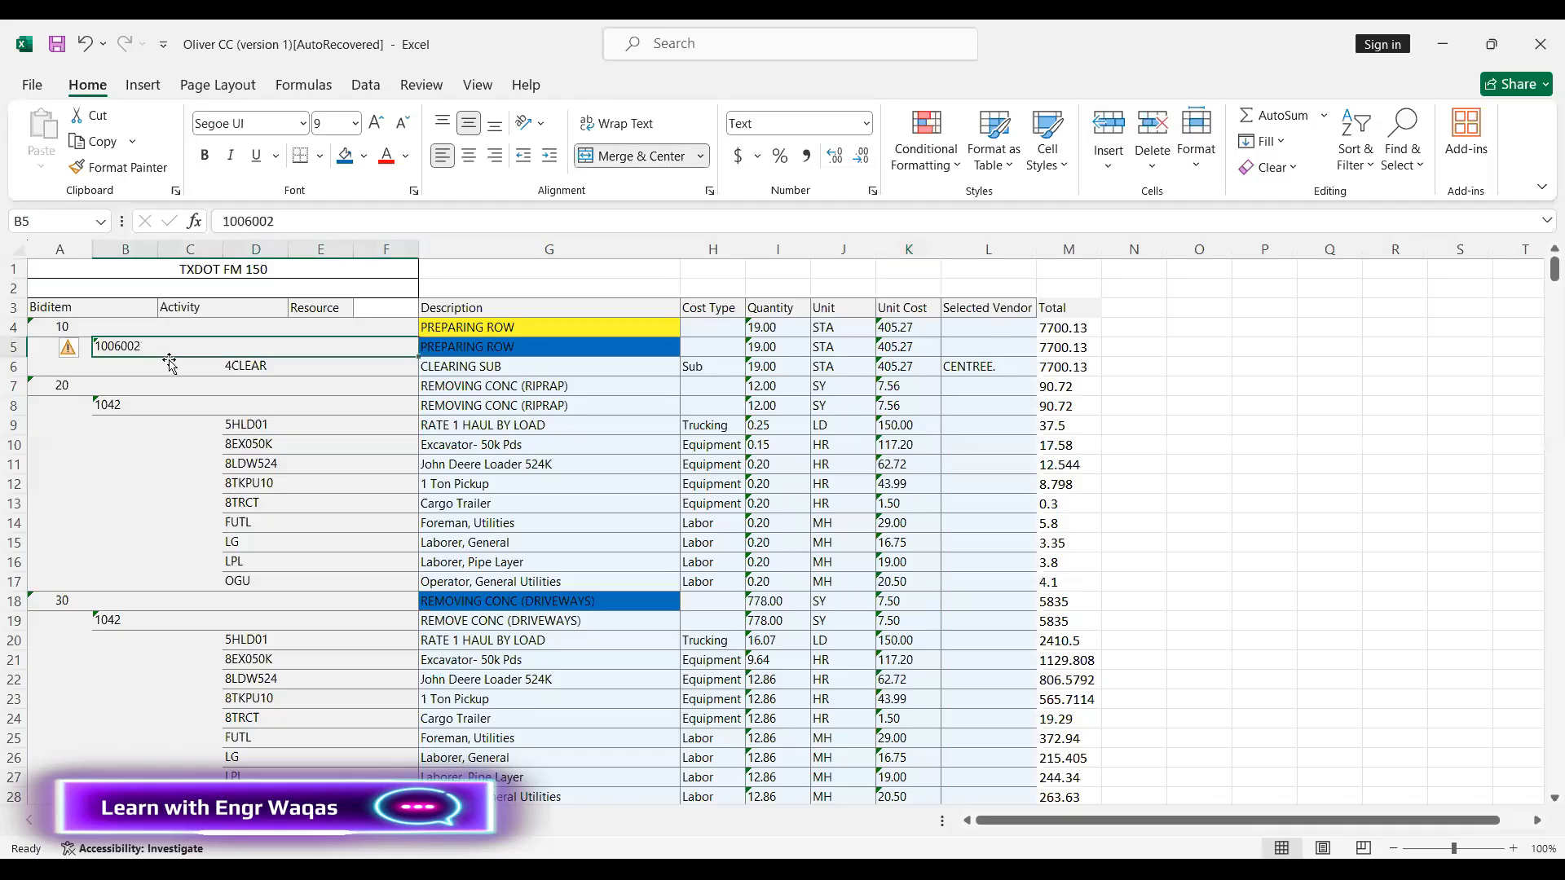
left_click(236, 268)
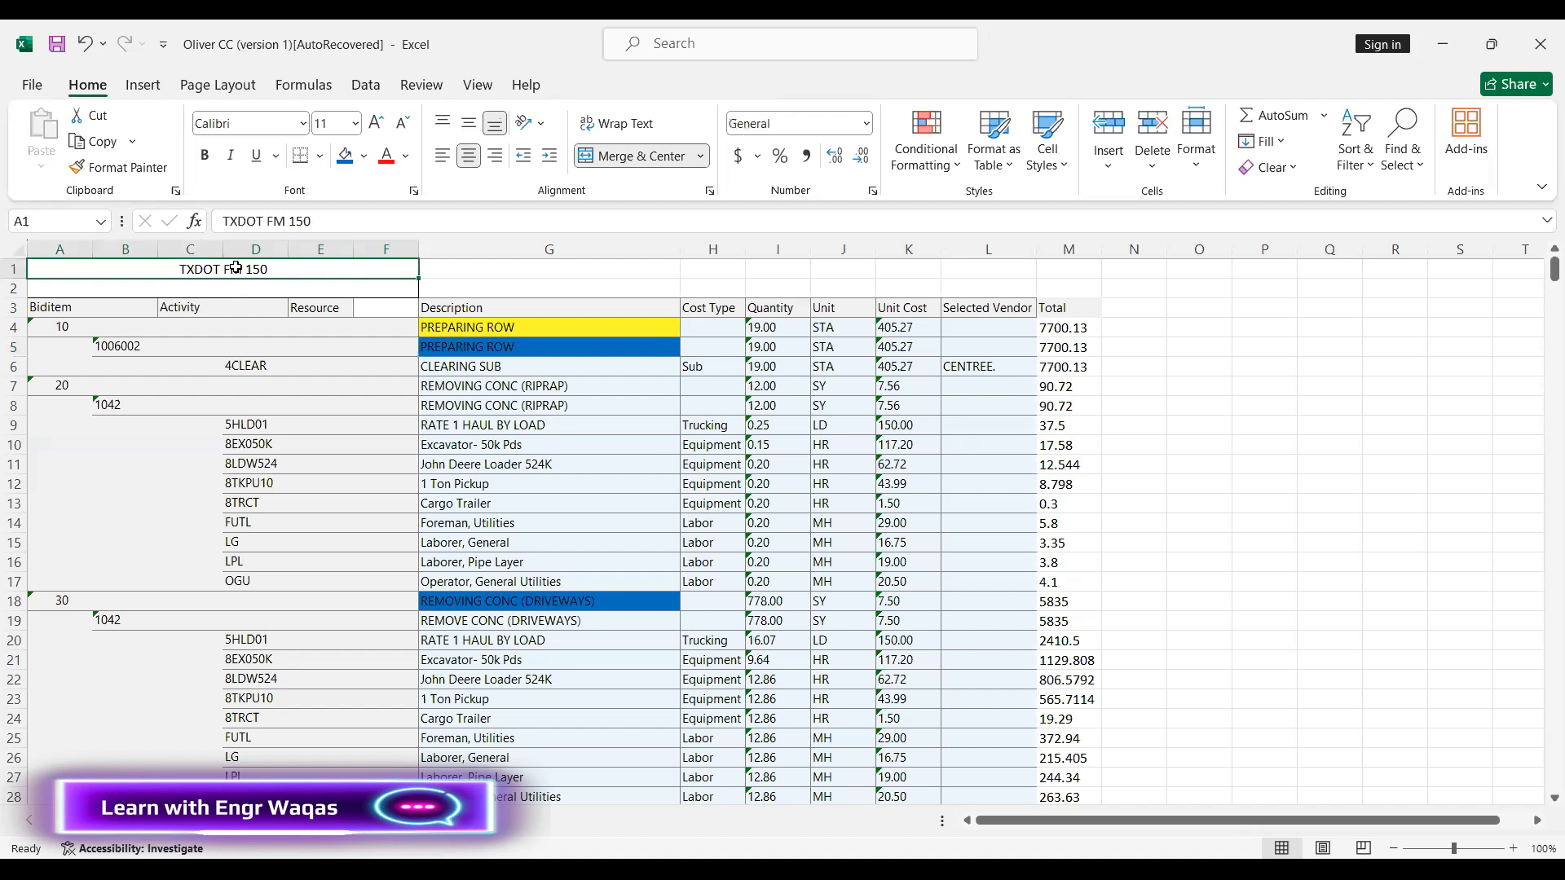
left_click(150, 348)
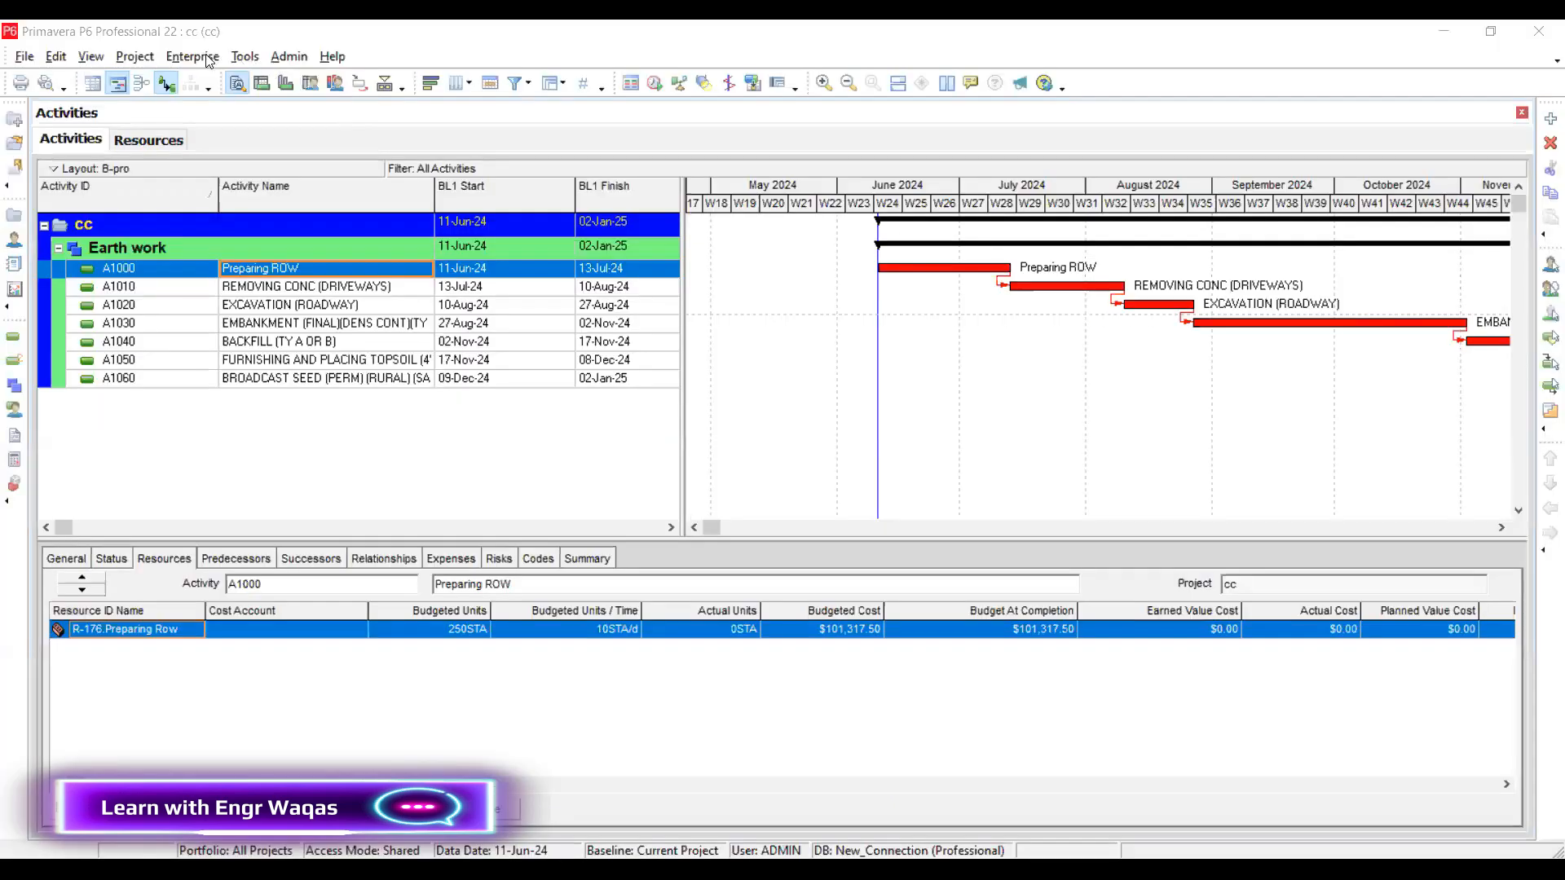
Switch back to Primavera P6 and reopen the Cost Accounts dialog
left_click(194, 56)
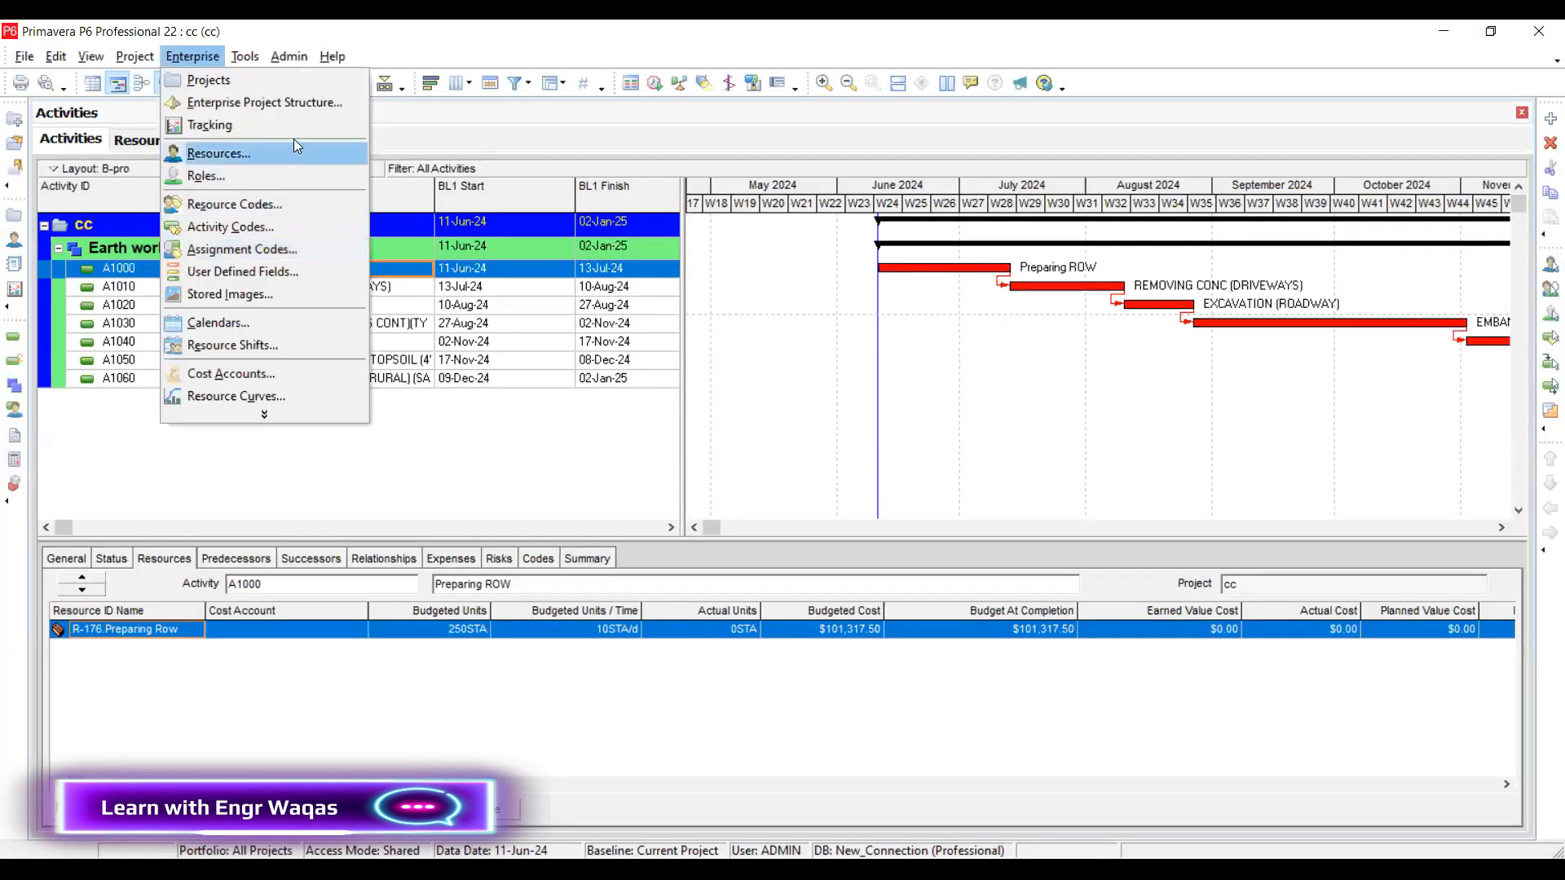
left_click(304, 373)
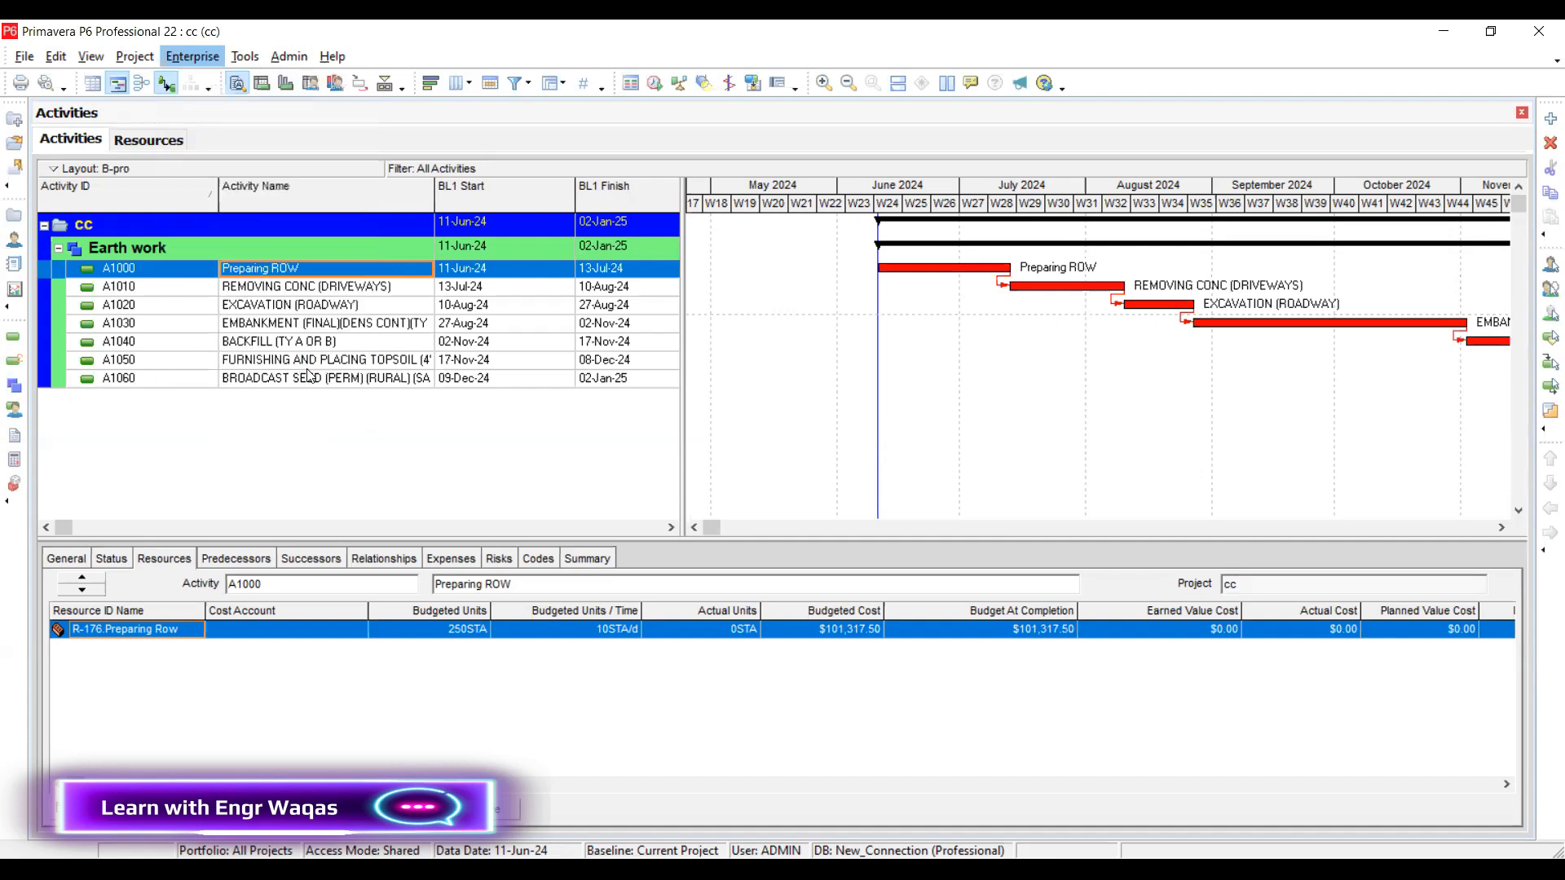
scroll(618, 383, "down", 1)
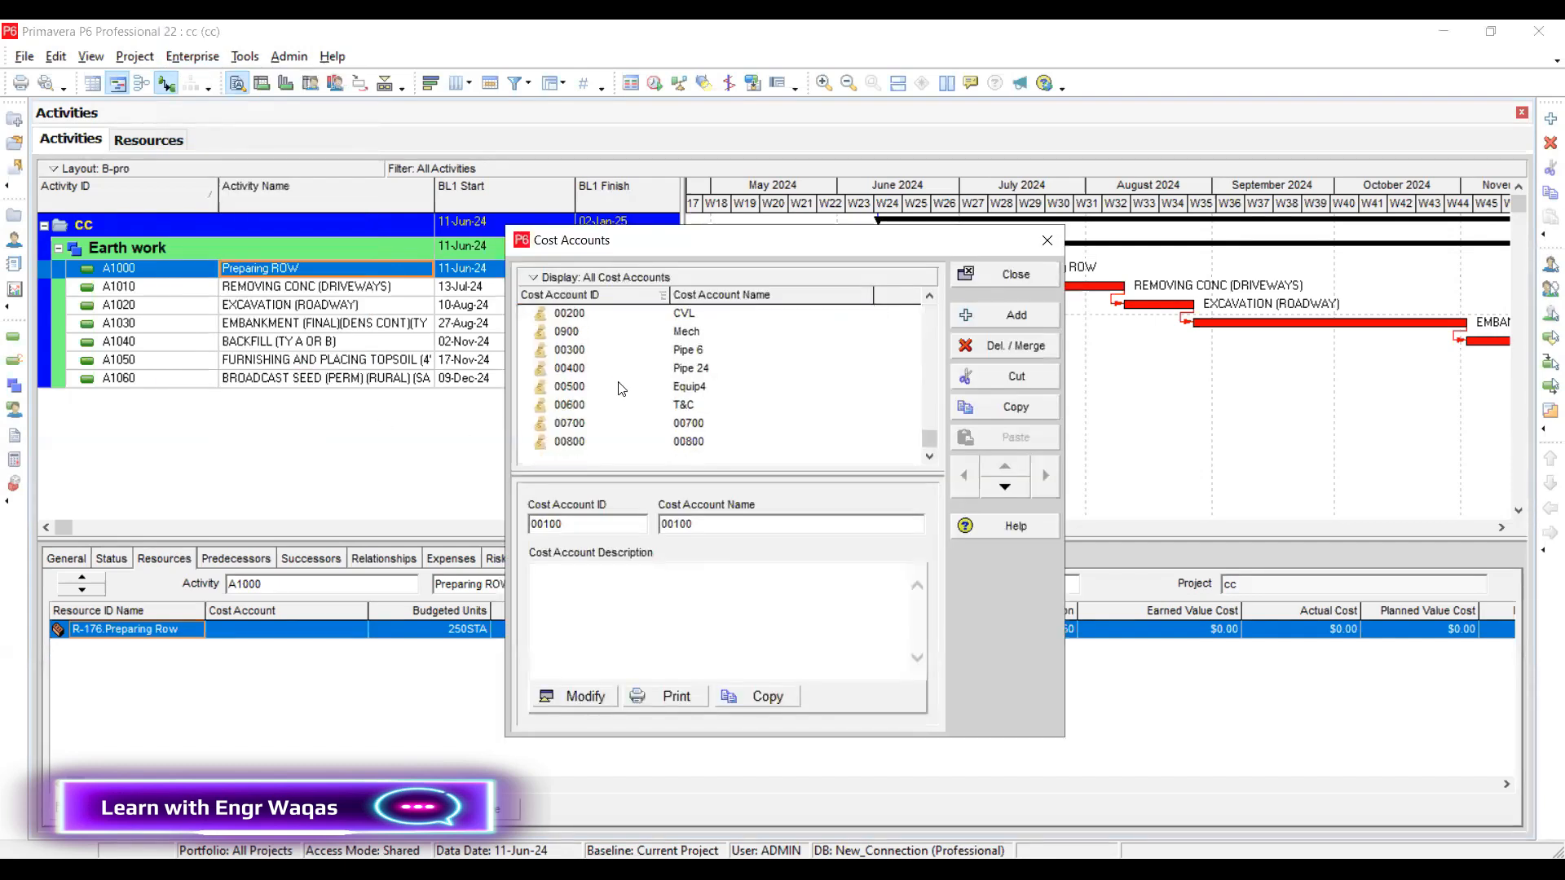
left_click(650, 447, "shift")
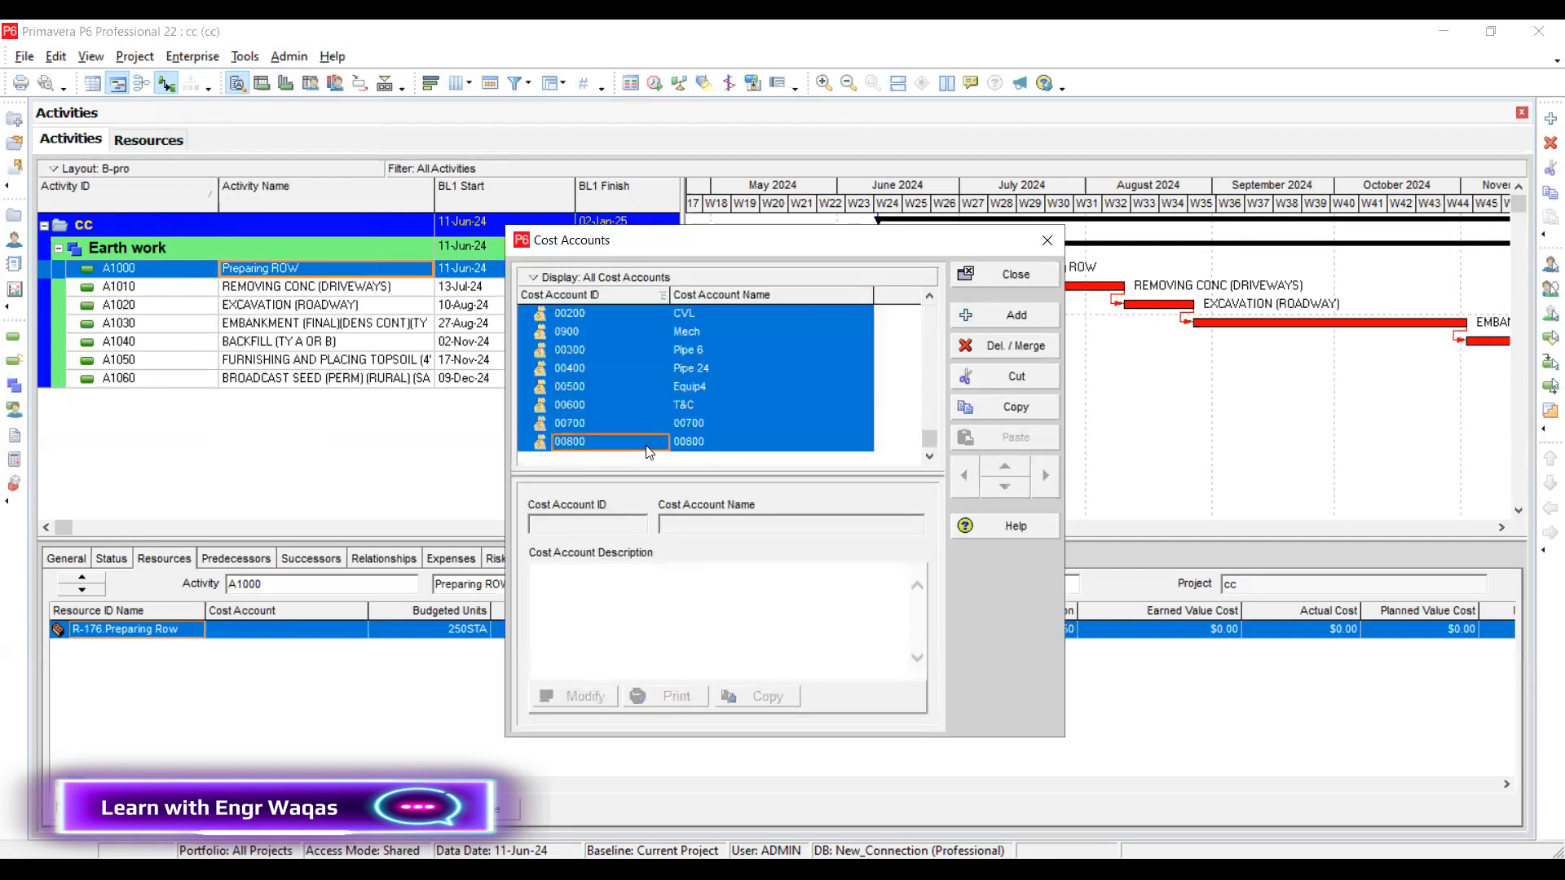
left_click(1021, 351)
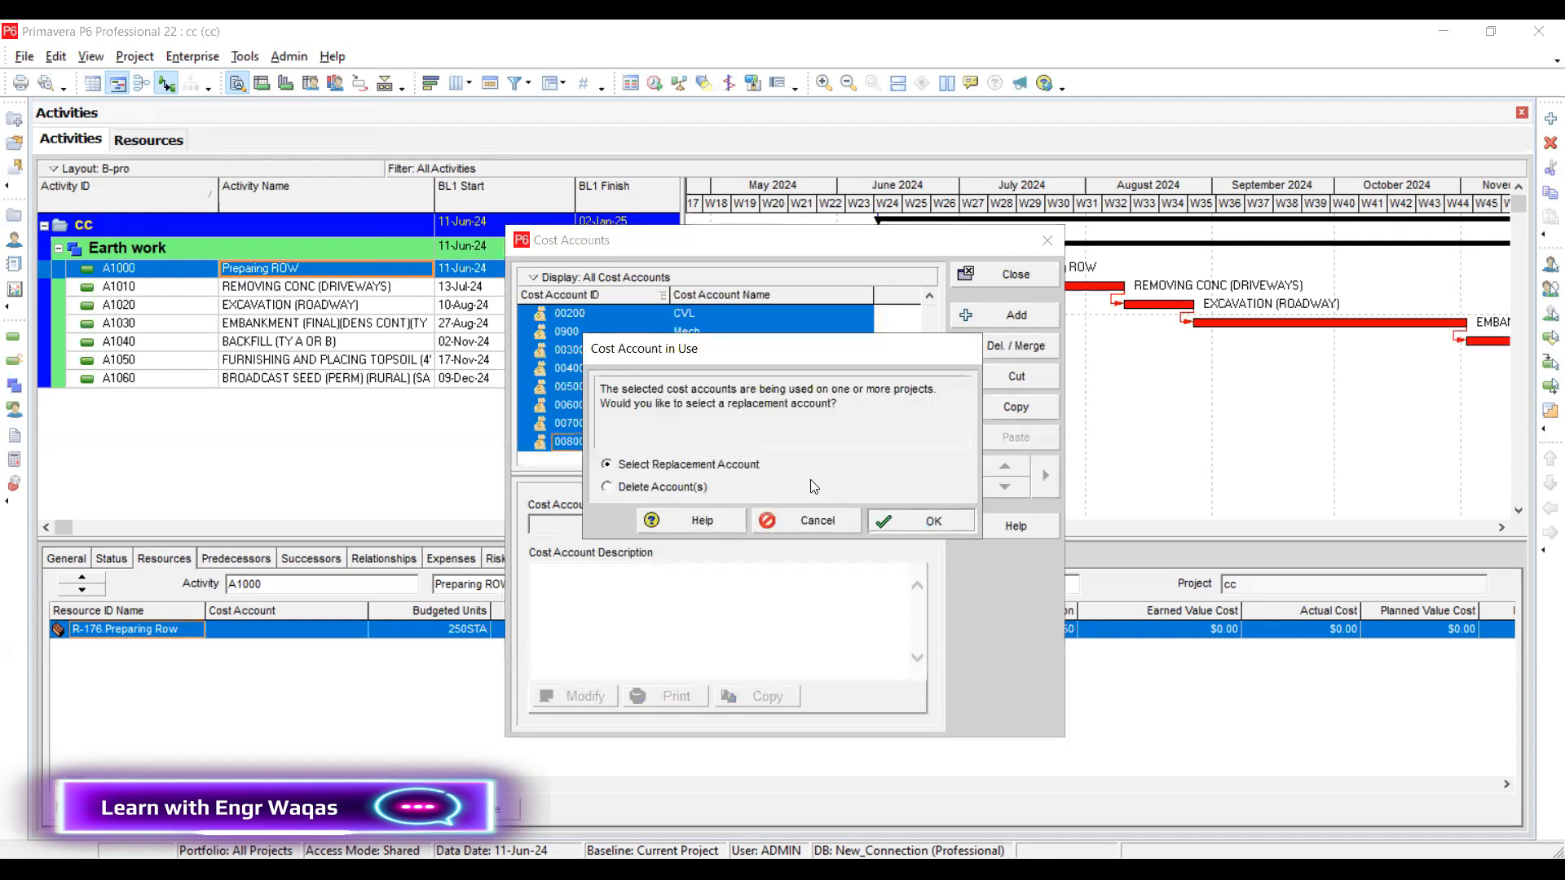
left_click(812, 520)
scroll(742, 428, "up", 1)
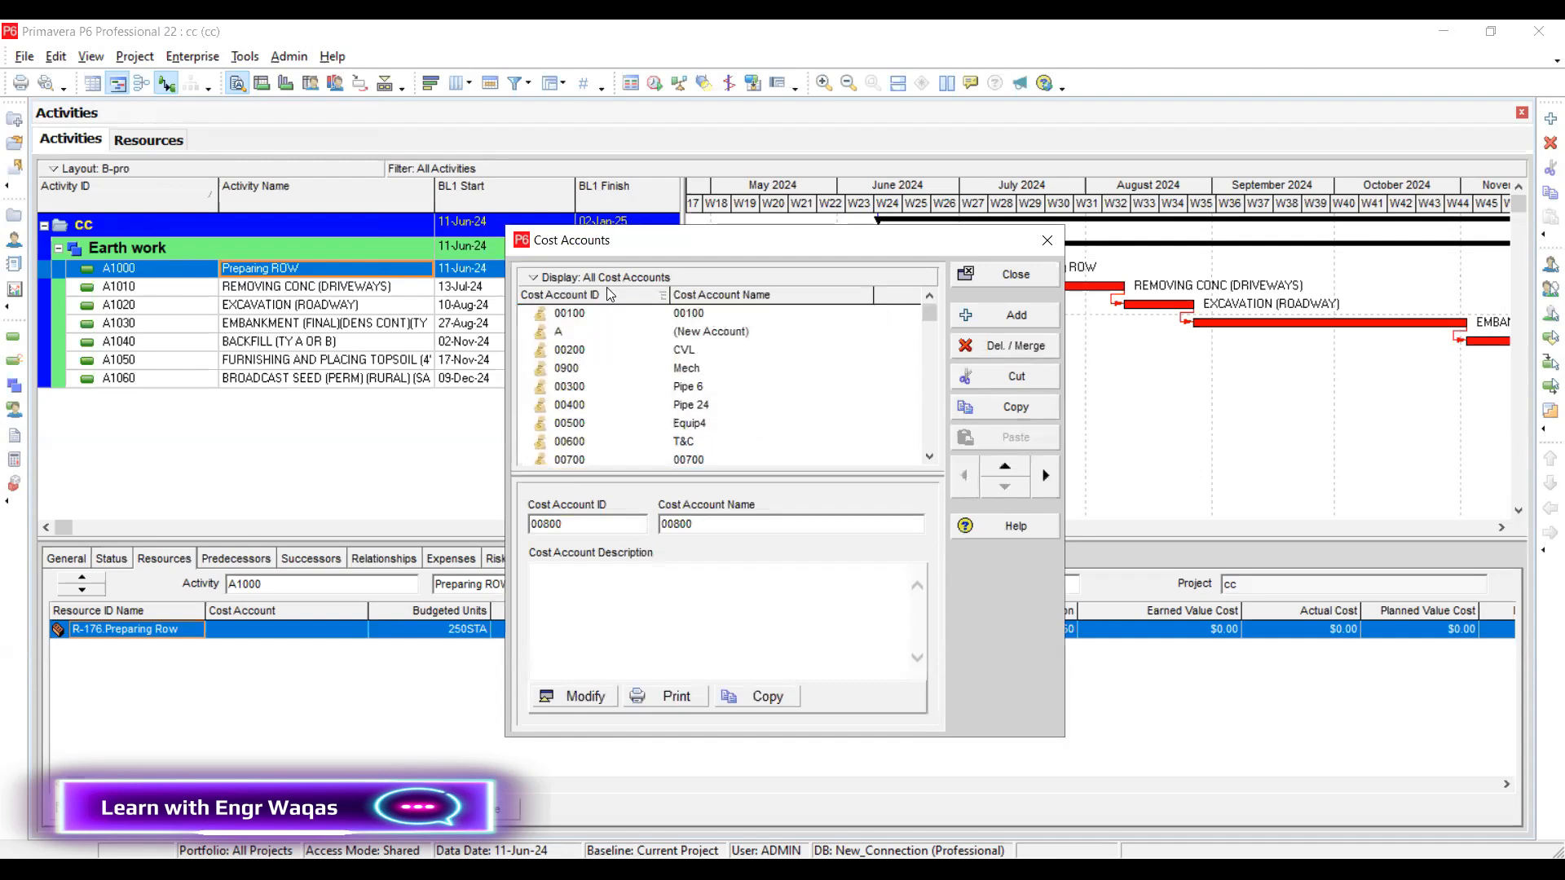
Add another cost account to the list of all cost accounts
left_click(1034, 323)
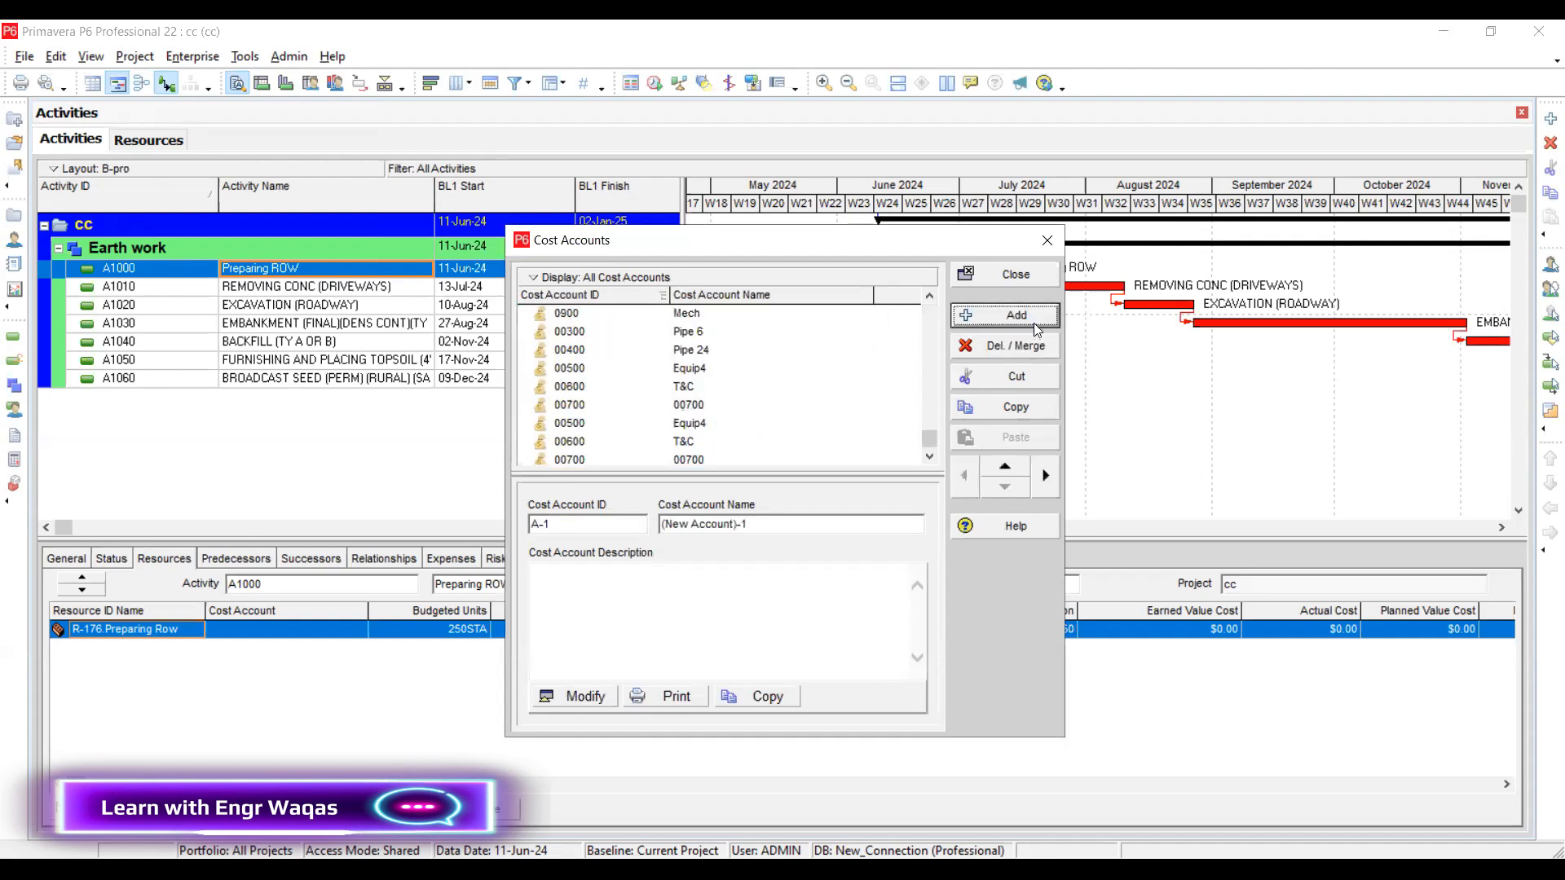
left_click(538, 282)
left_click(583, 327)
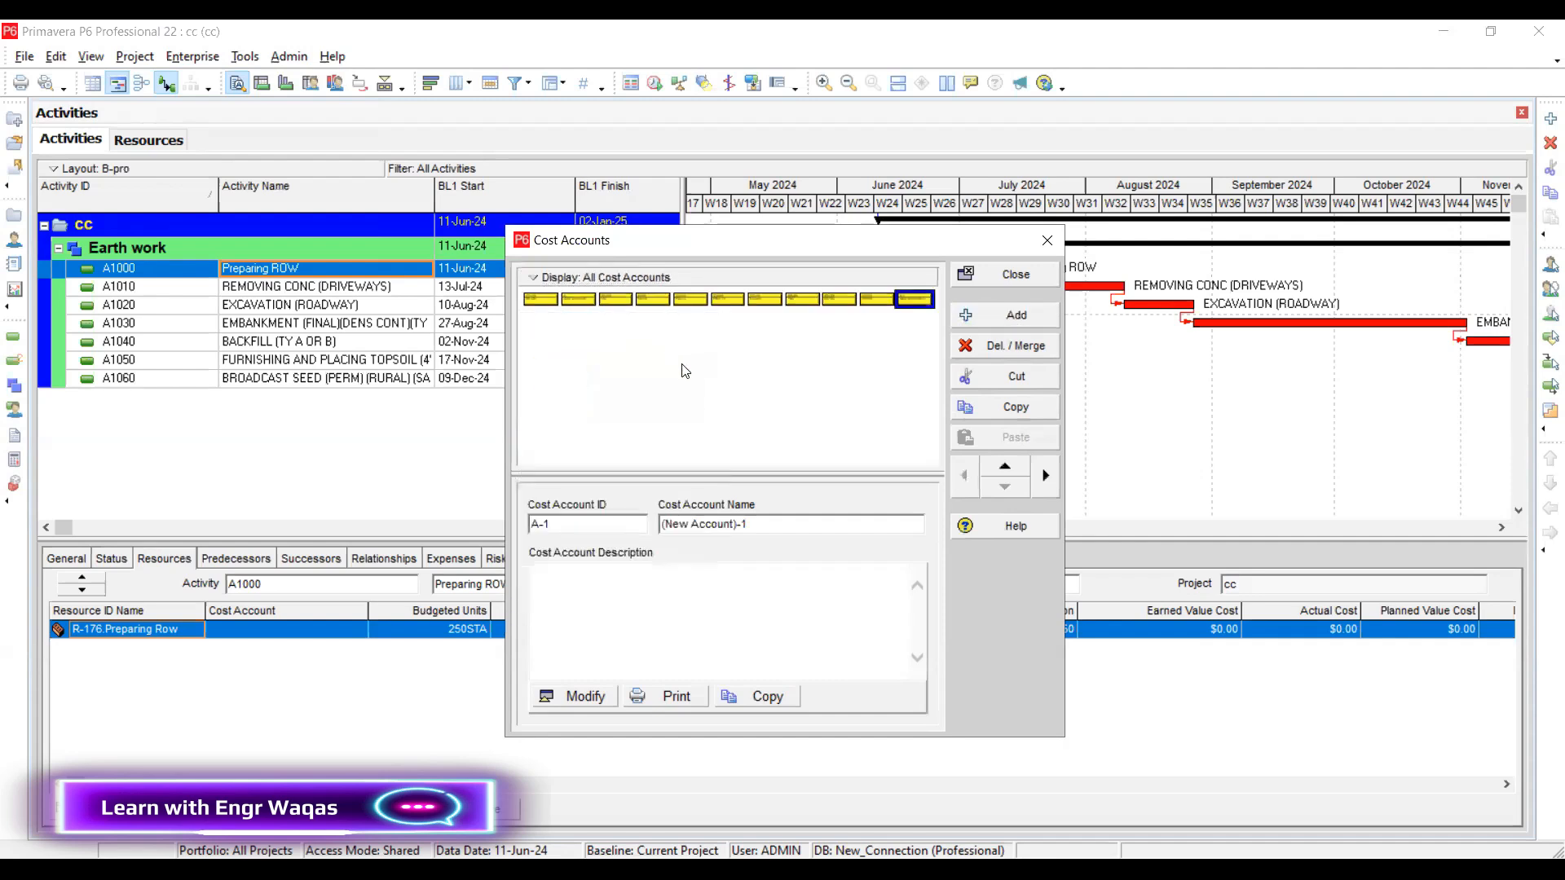
left_click(535, 278)
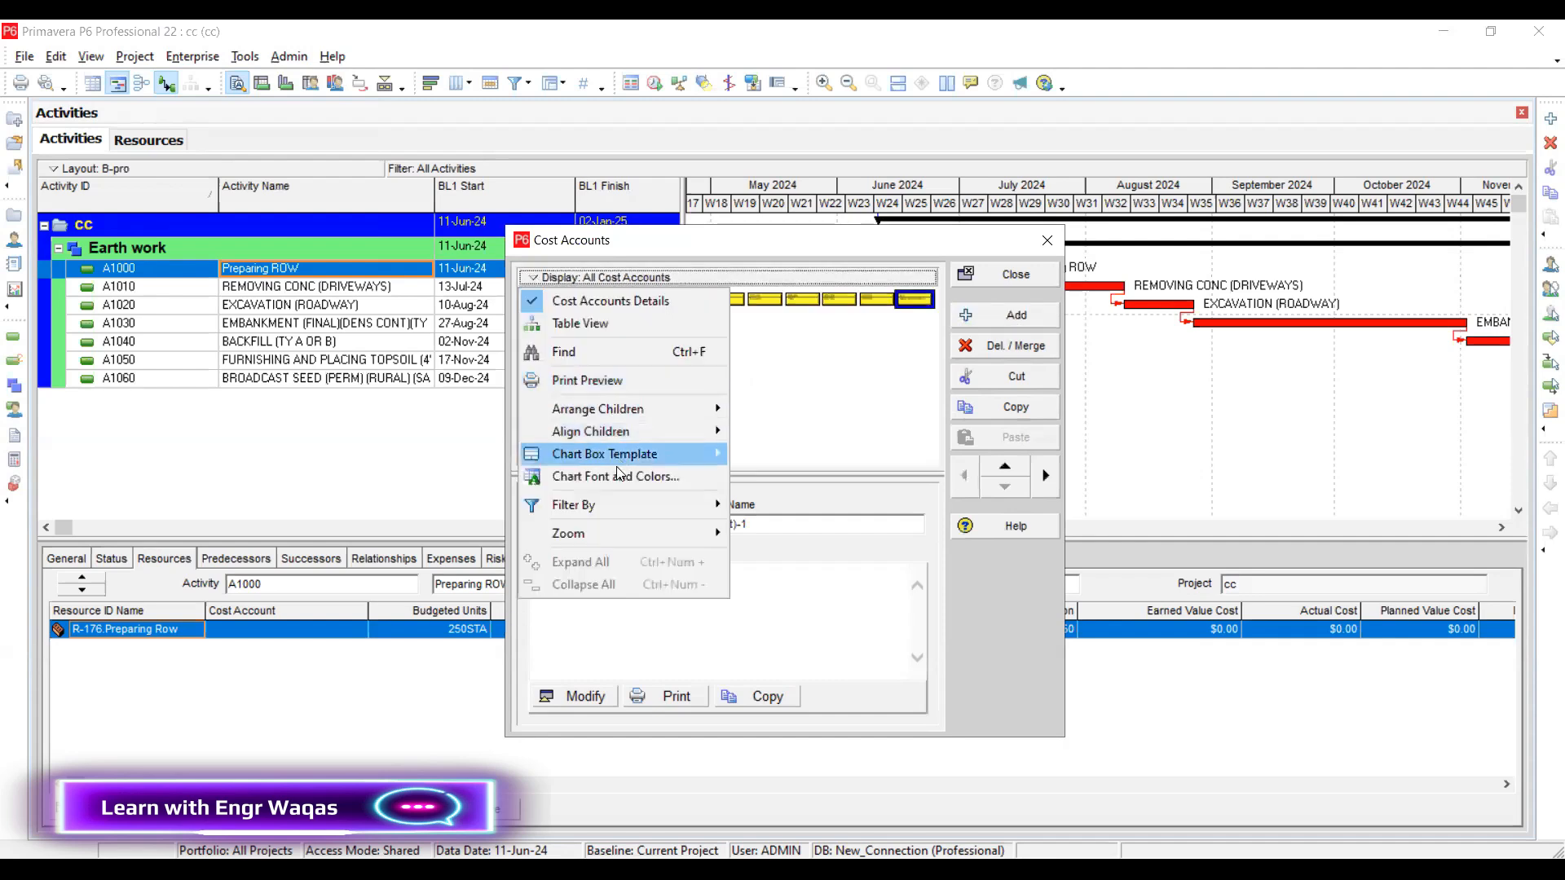
left_click(631, 325)
Set the new cost account's ID to 1006002 and its name to CA-A
left_click(649, 440)
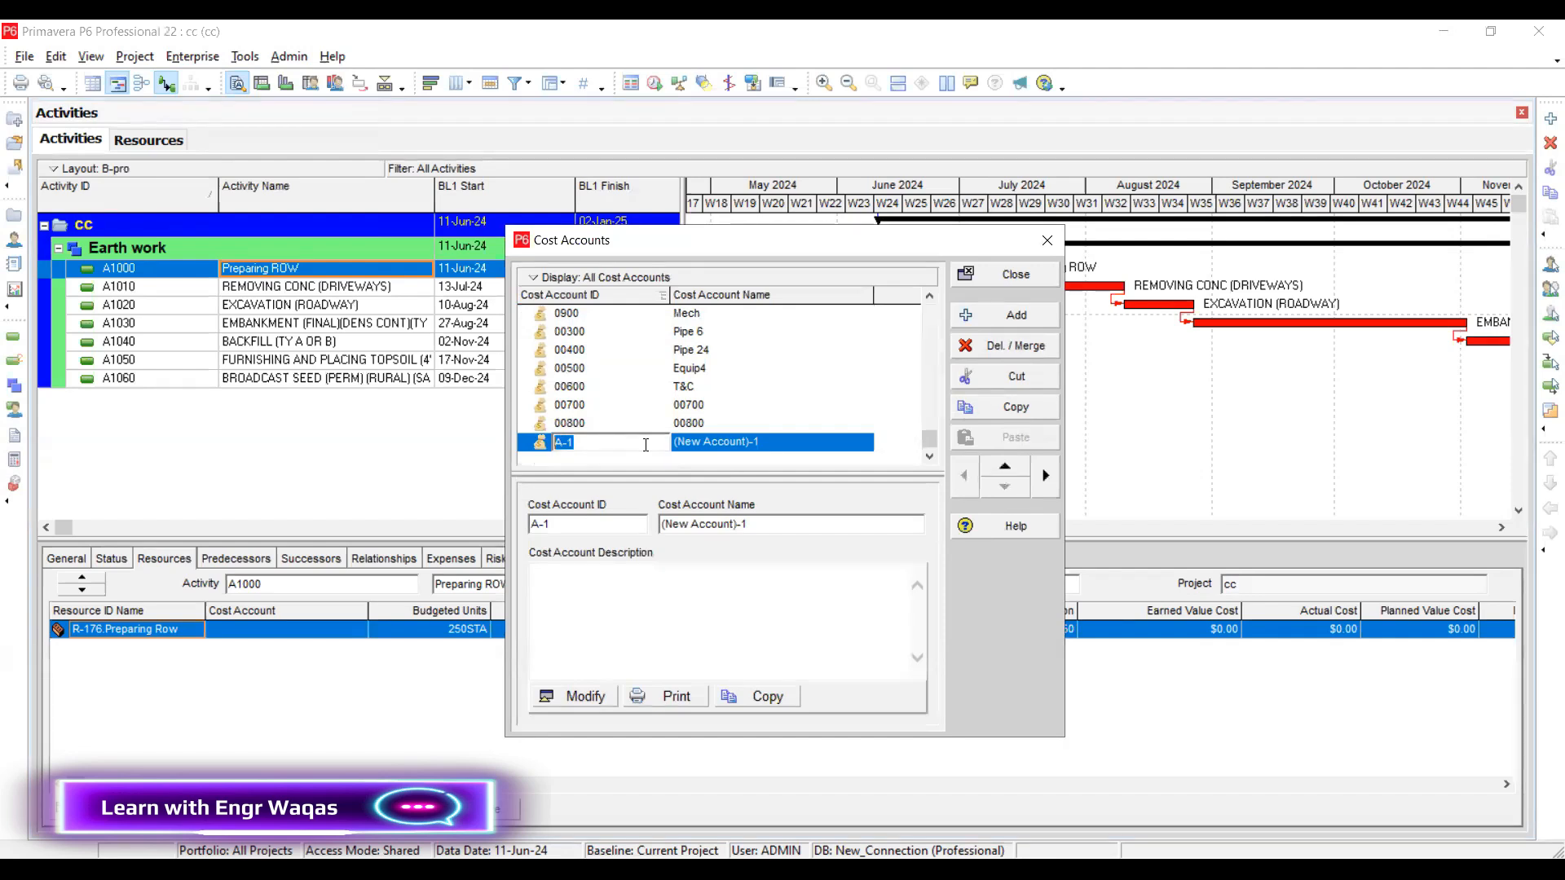
type("1")
left_click(783, 447)
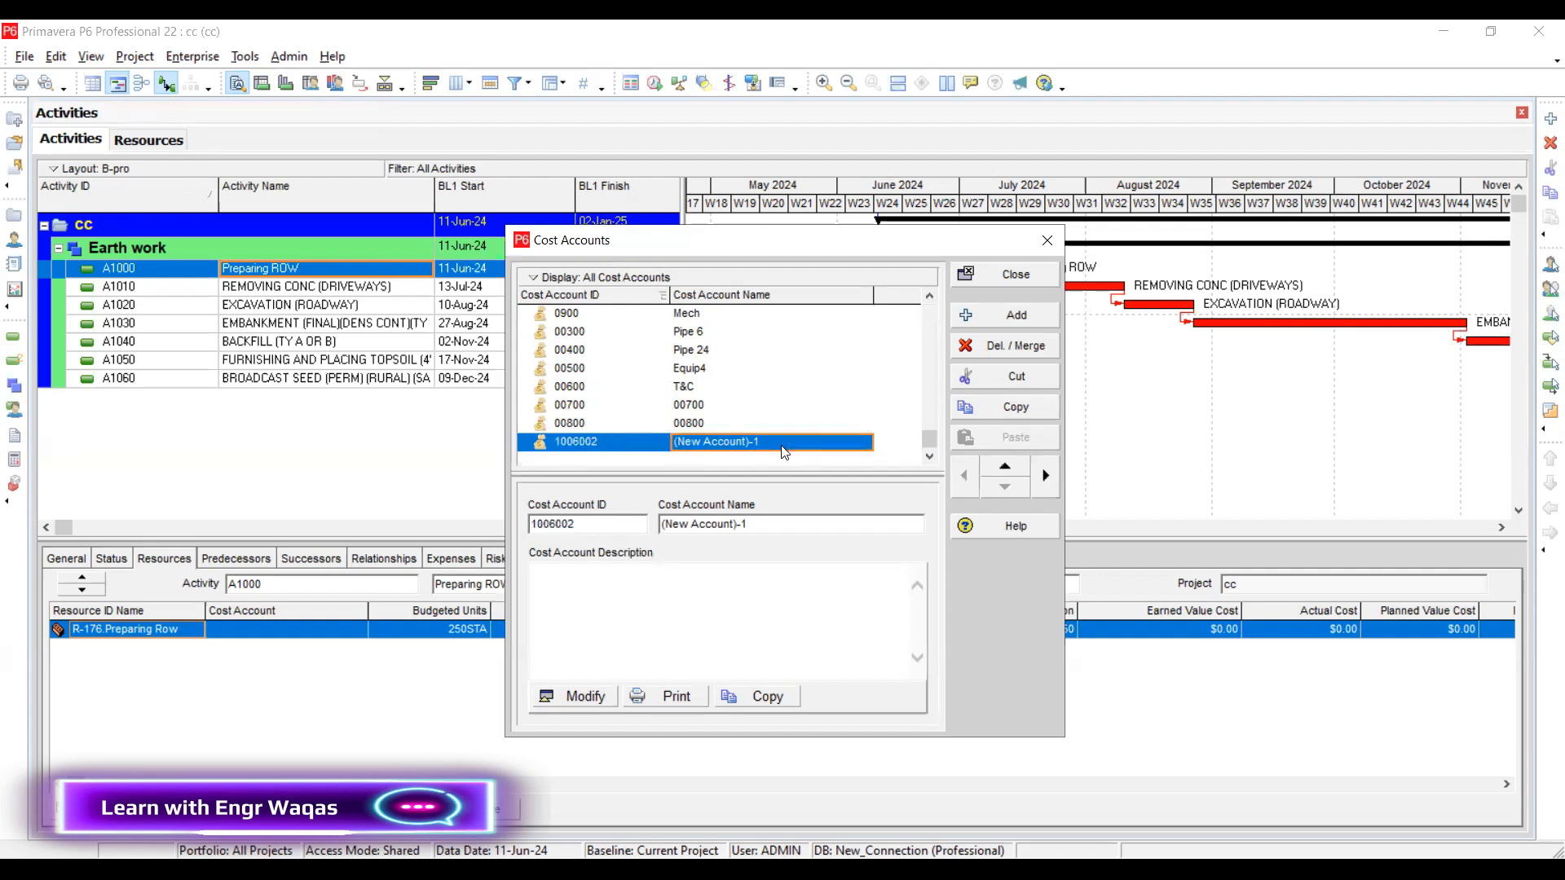
left_click(782, 447)
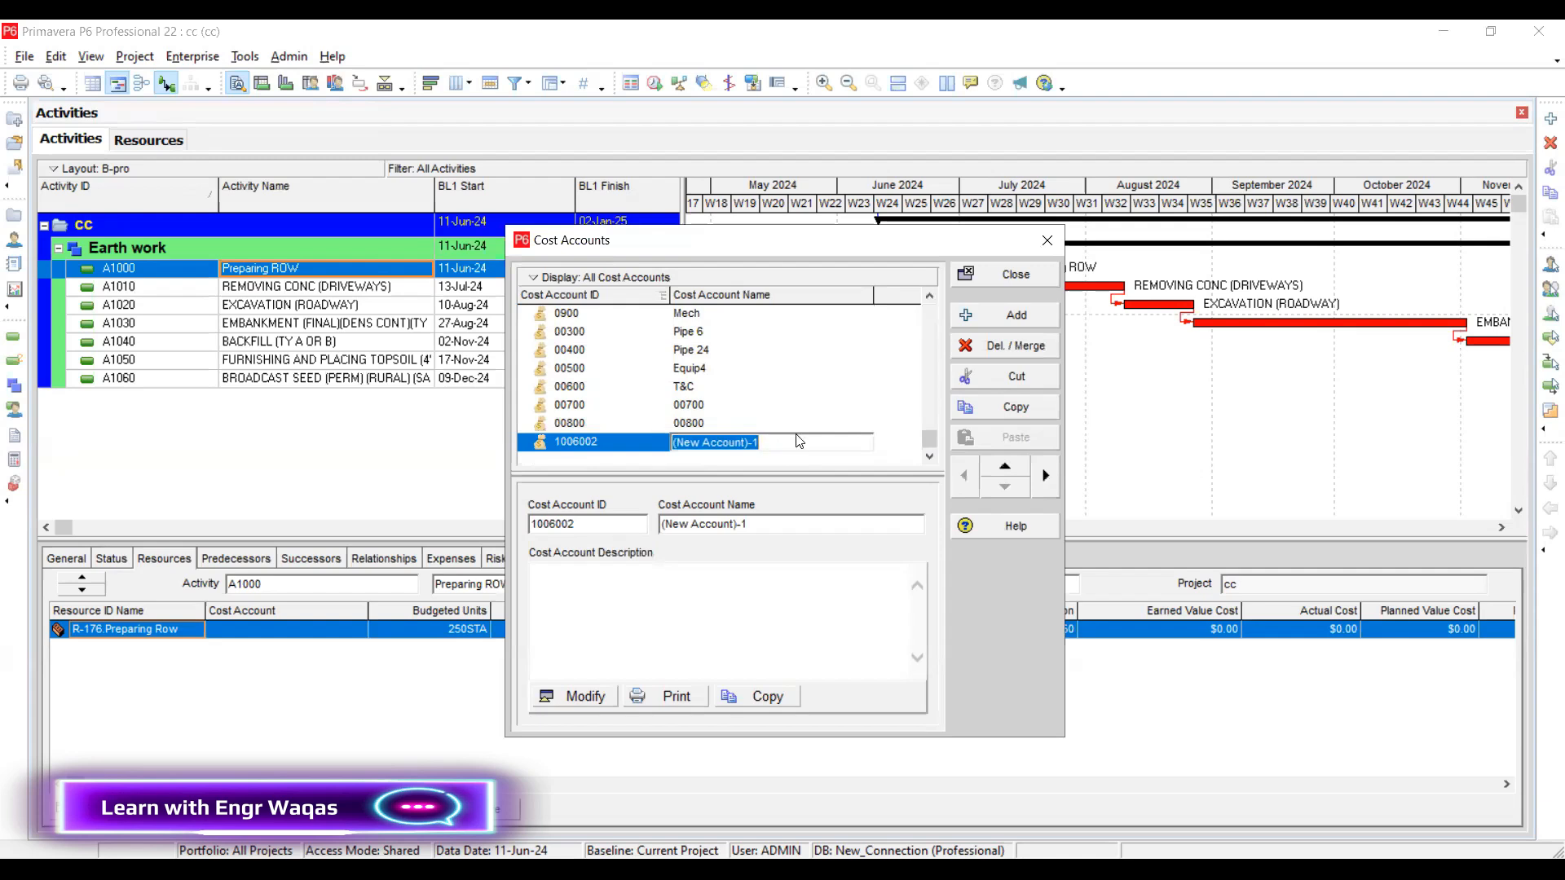
type("CA-A")
key("Return")
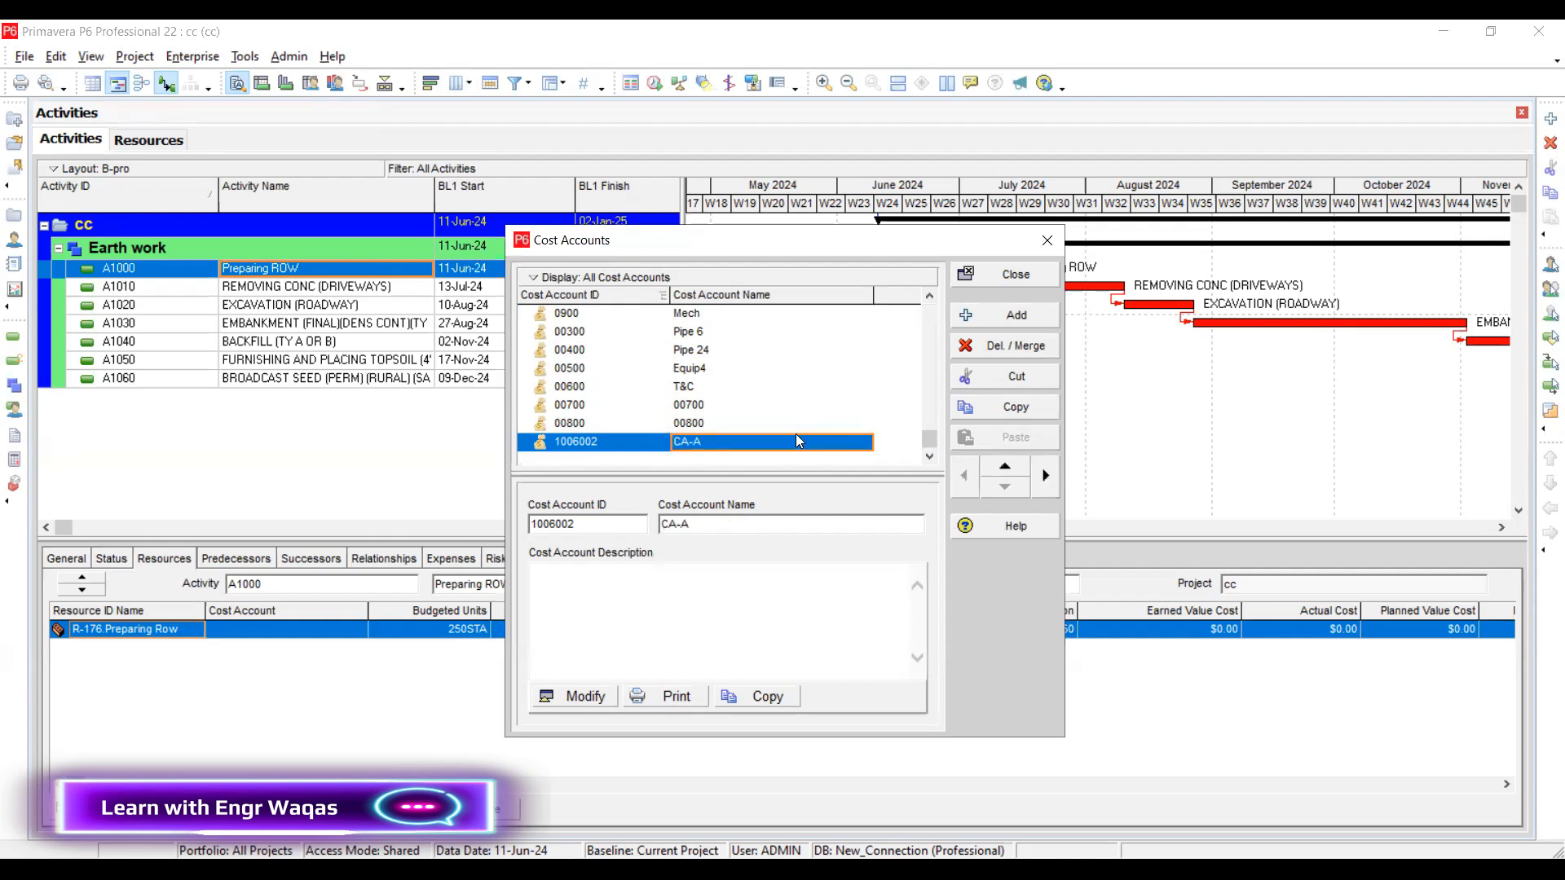
Add another cost account, then switch to the Oliver CC workbook in Excel and look up the activity code for removing concrete
left_click(1016, 314)
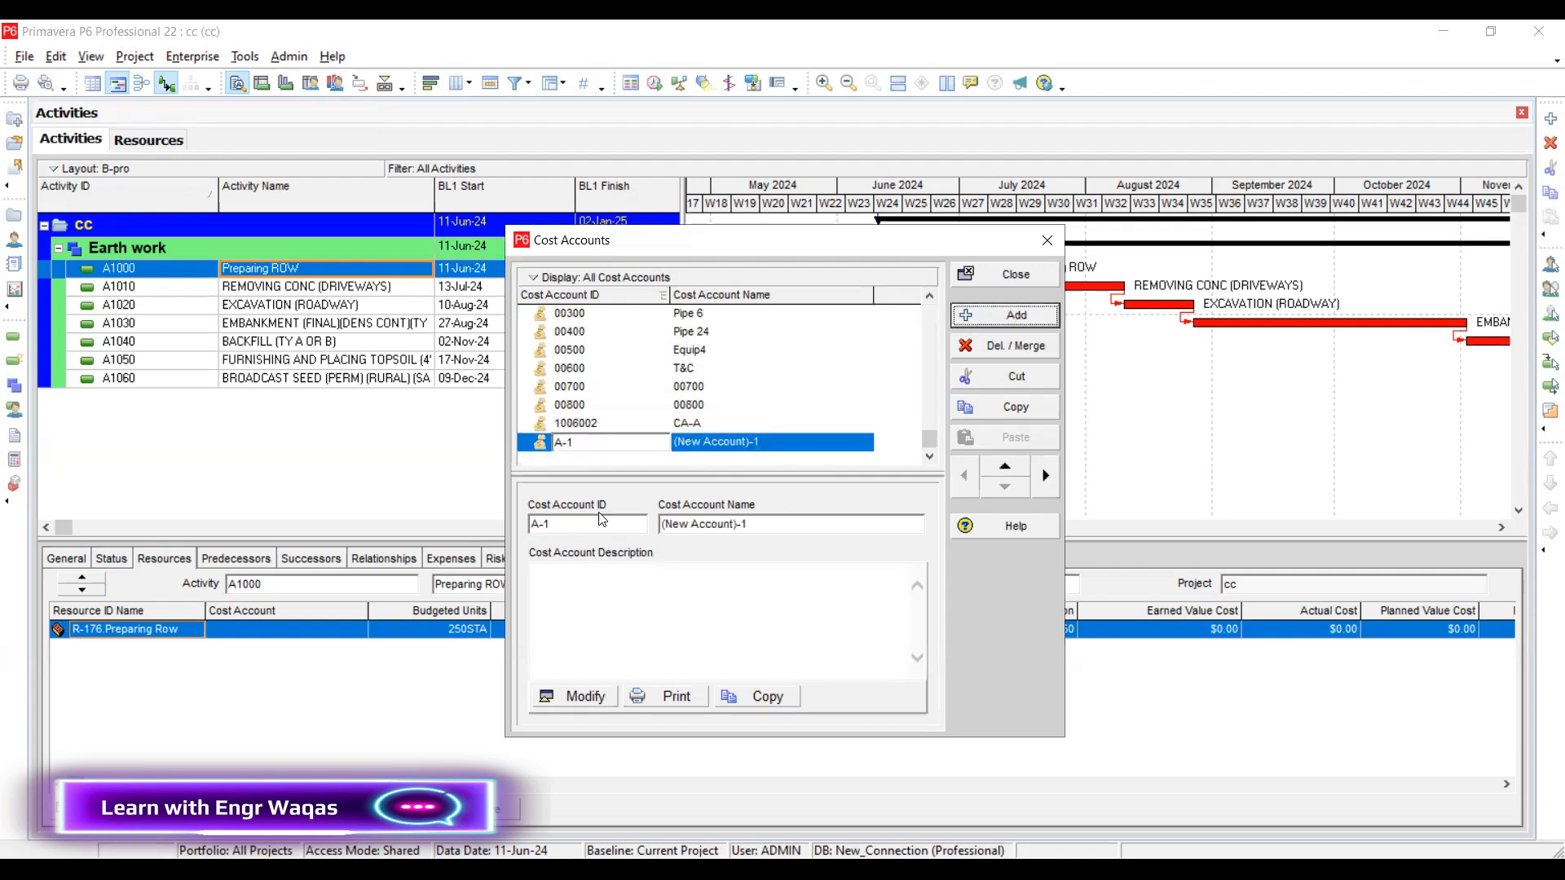
left_click_drag(606, 440, 502, 441)
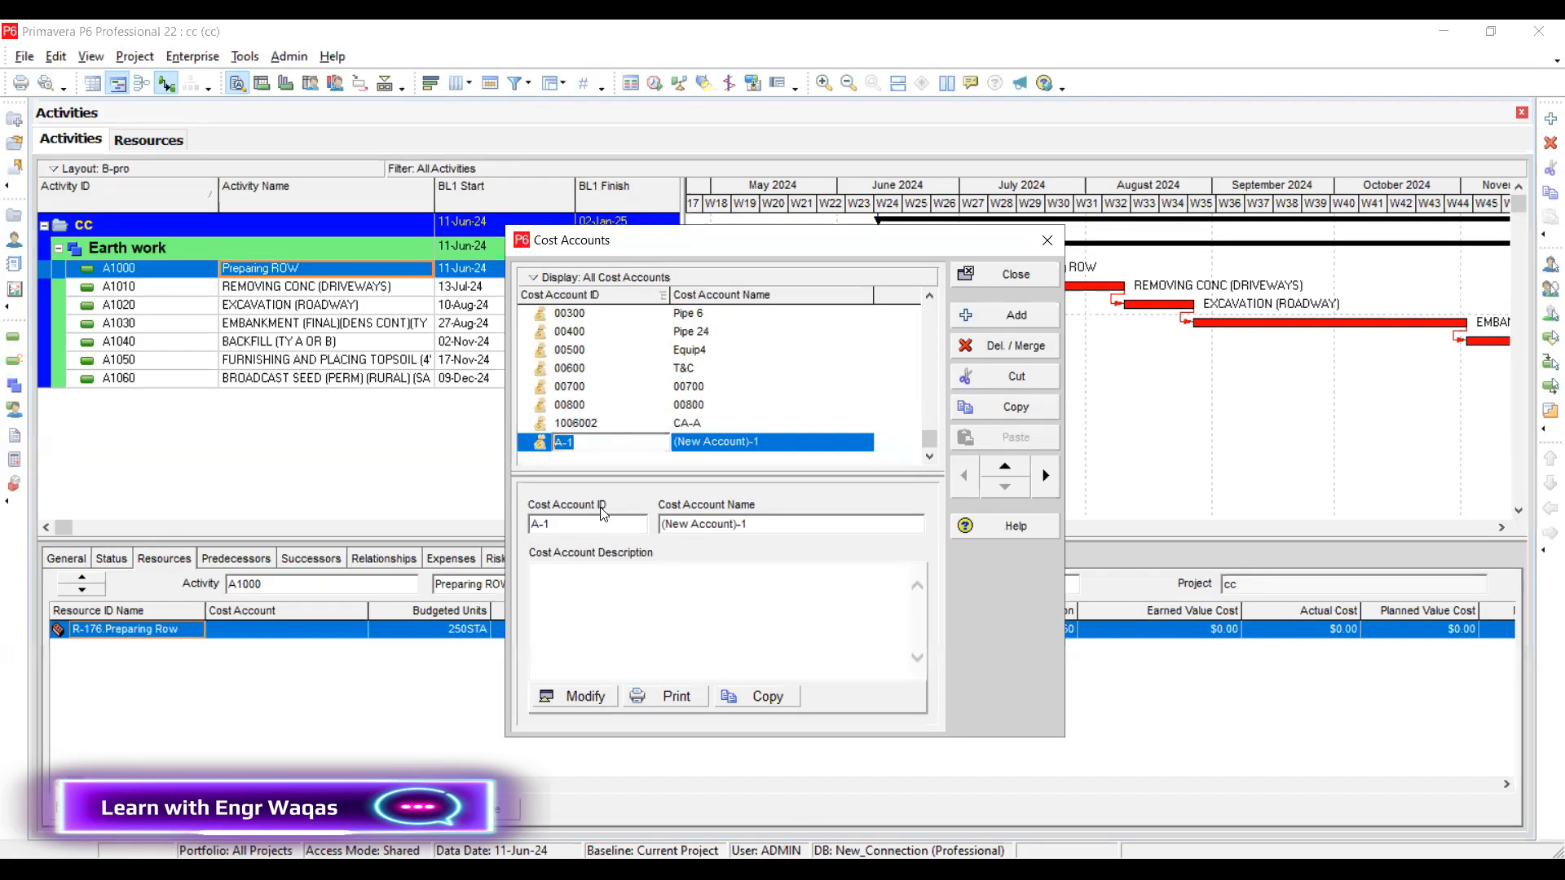
key("alt+Tab")
left_click(116, 401)
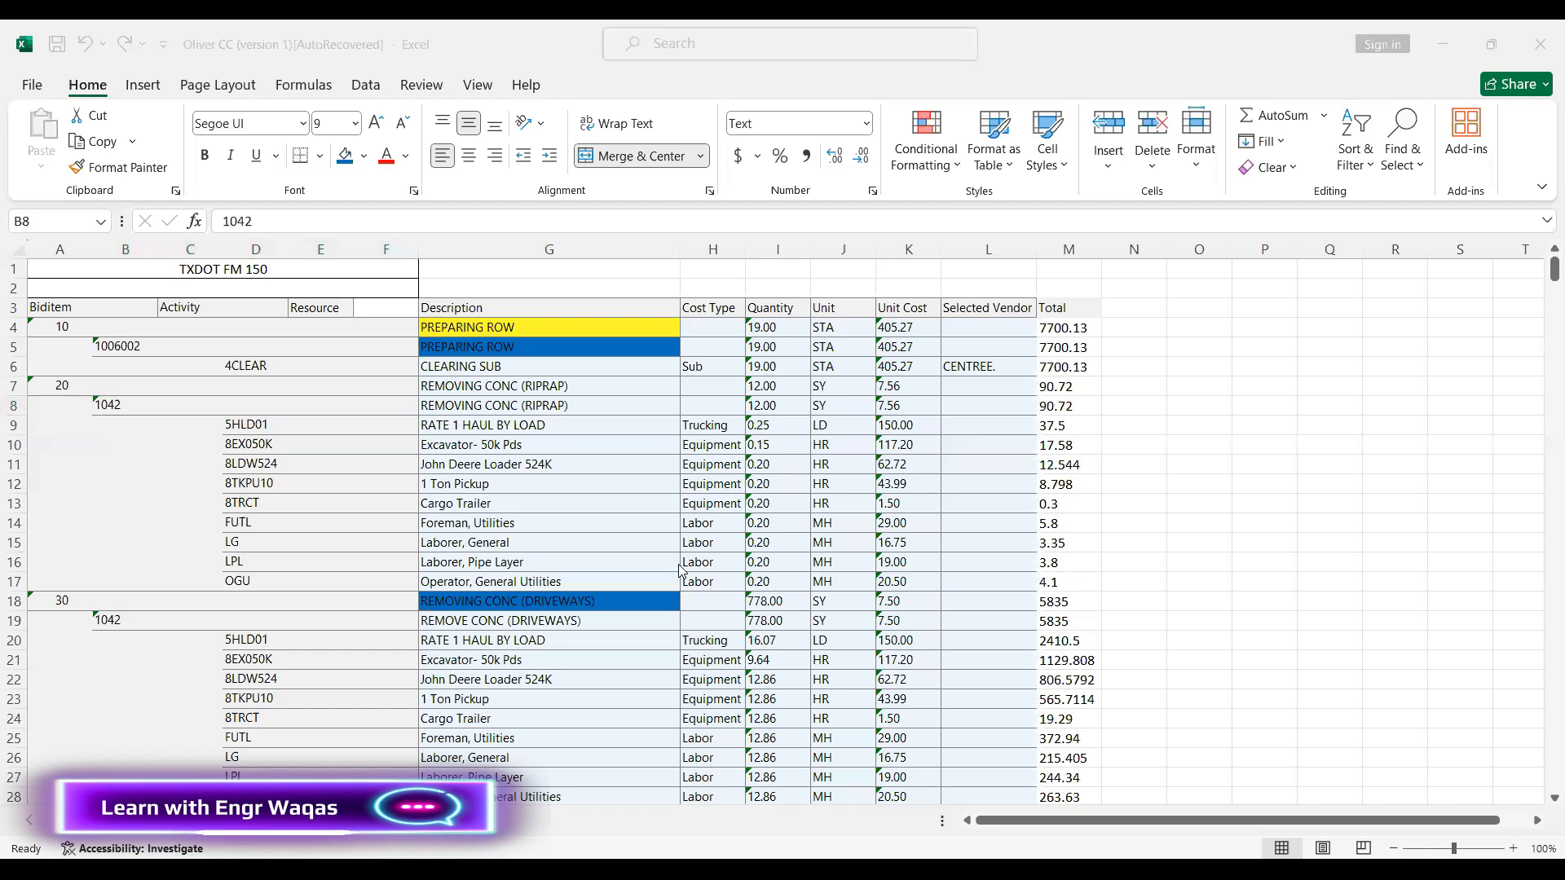
Switch back to Primavera P6 and set the new cost account's ID to 1042 and its name to CA-B
key("alt+Tab")
left_click(577, 527)
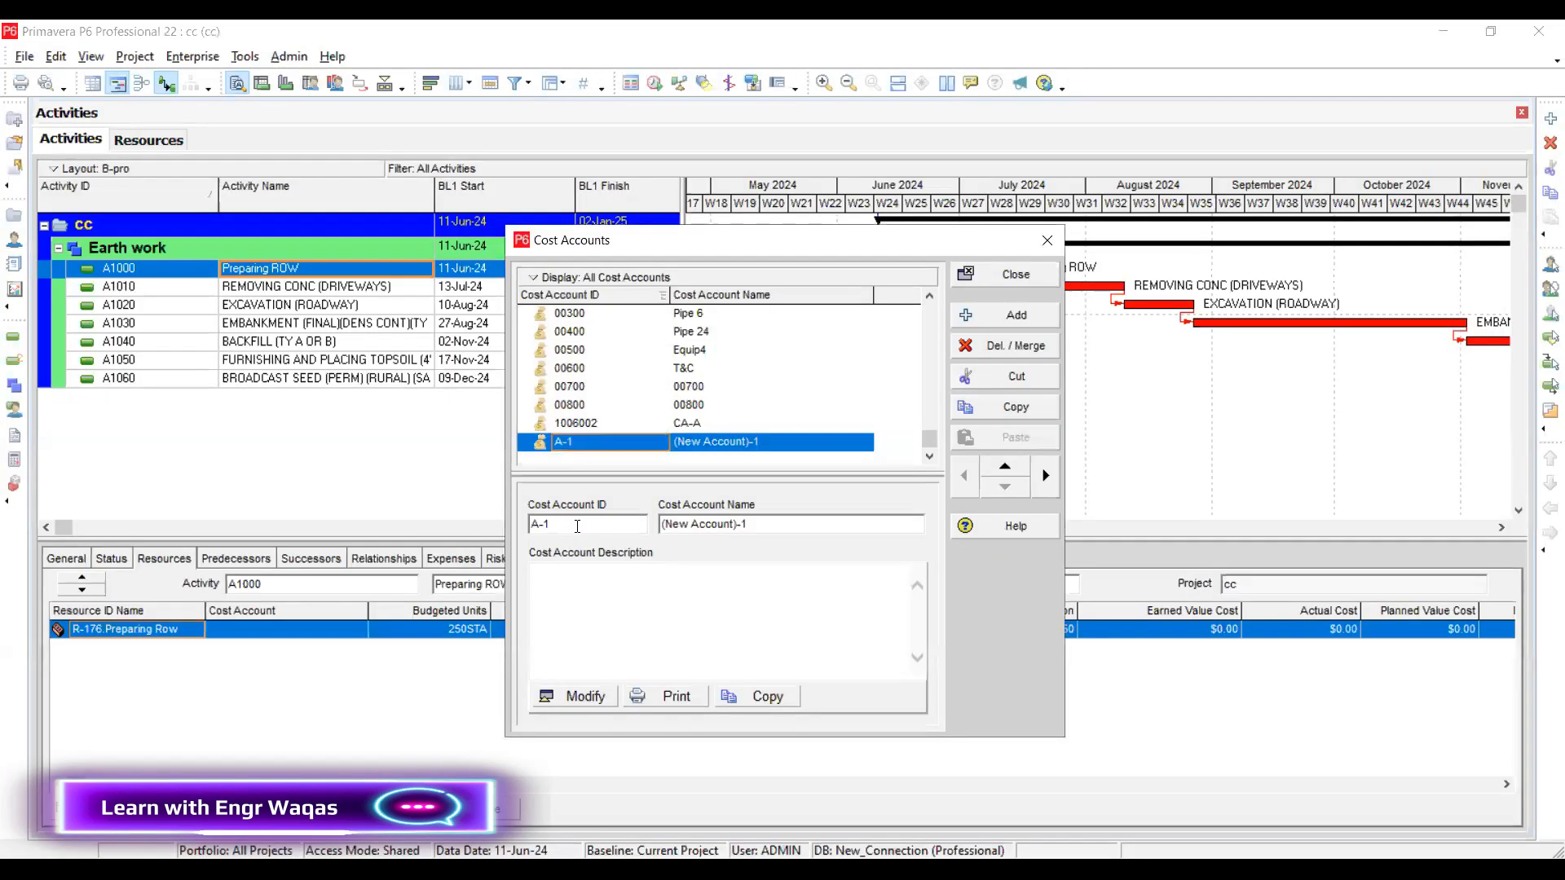
type("1042")
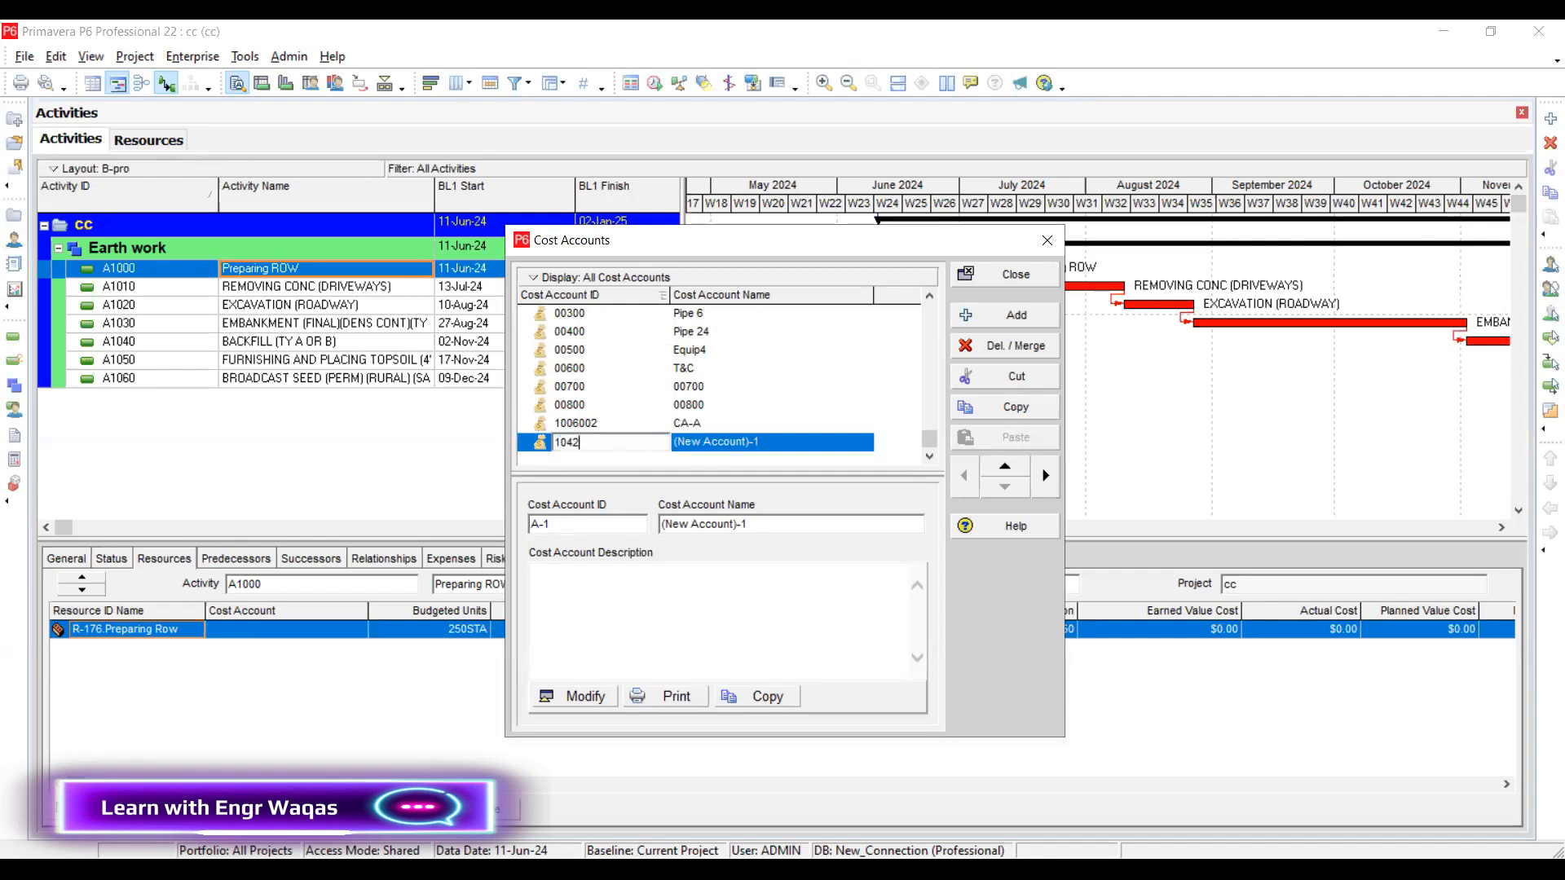
left_click(756, 440)
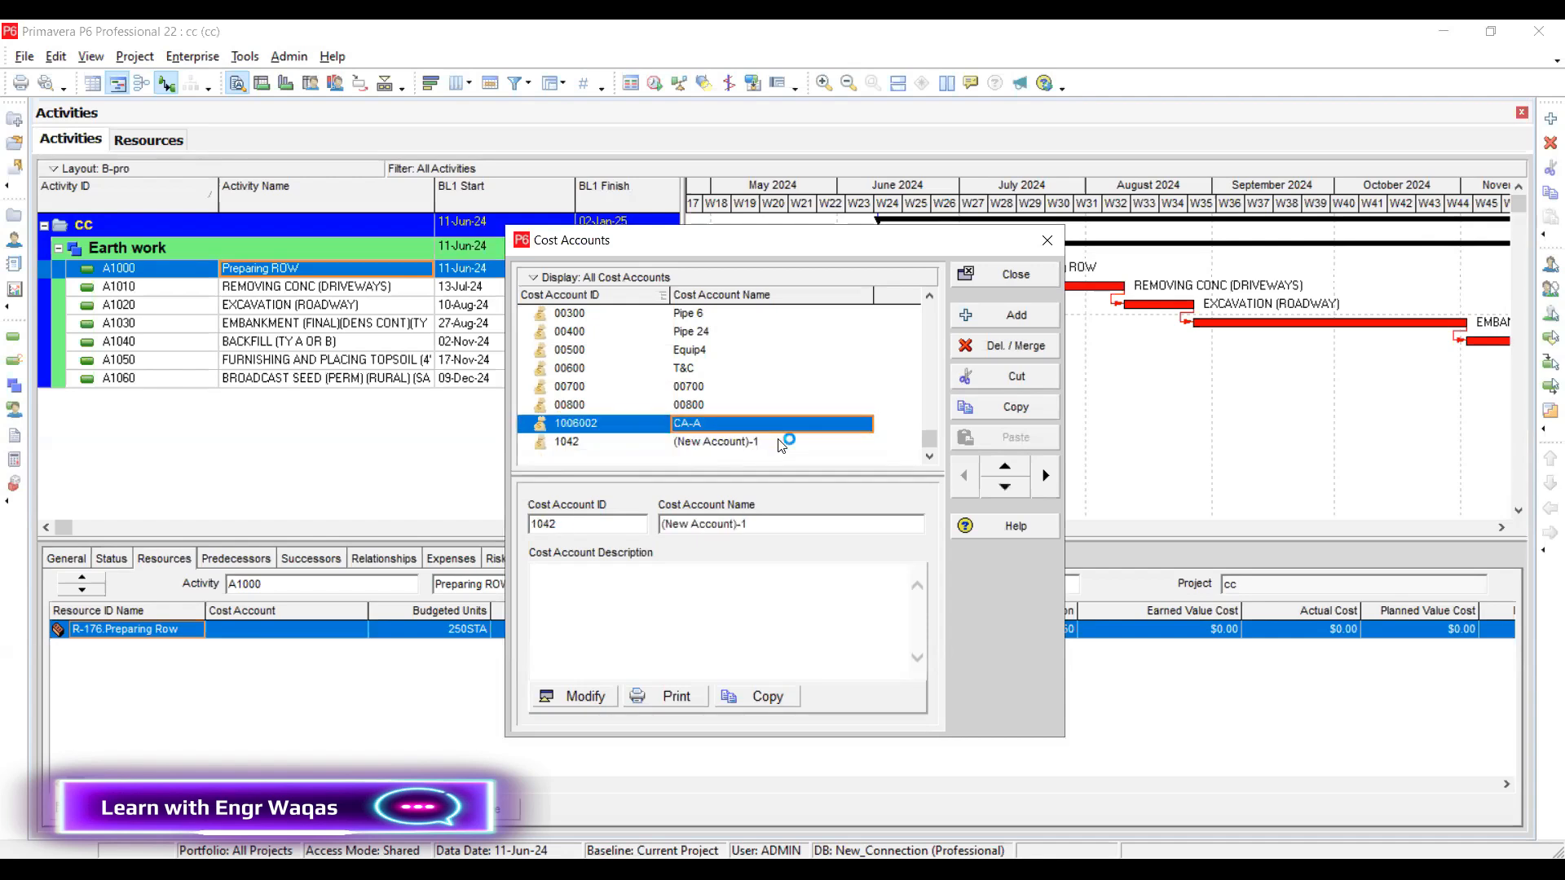
left_click(779, 440)
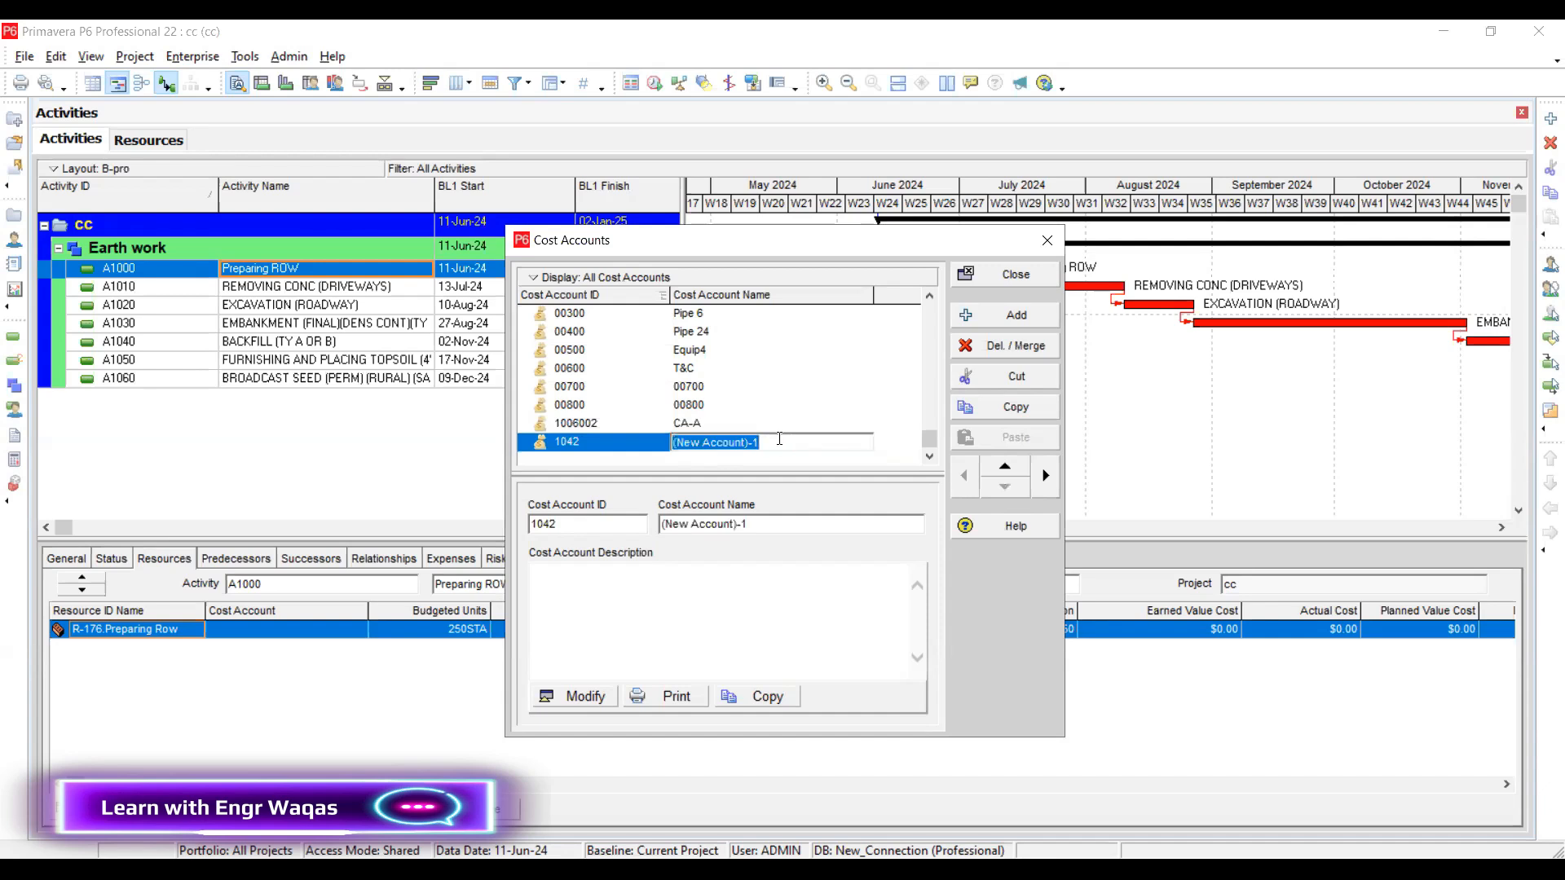
type("CA-B")
Add another cost account and look up the EXCAVATION (ROADWAY) activity code in the Oliver CC workbook in Excel
left_click(1005, 315)
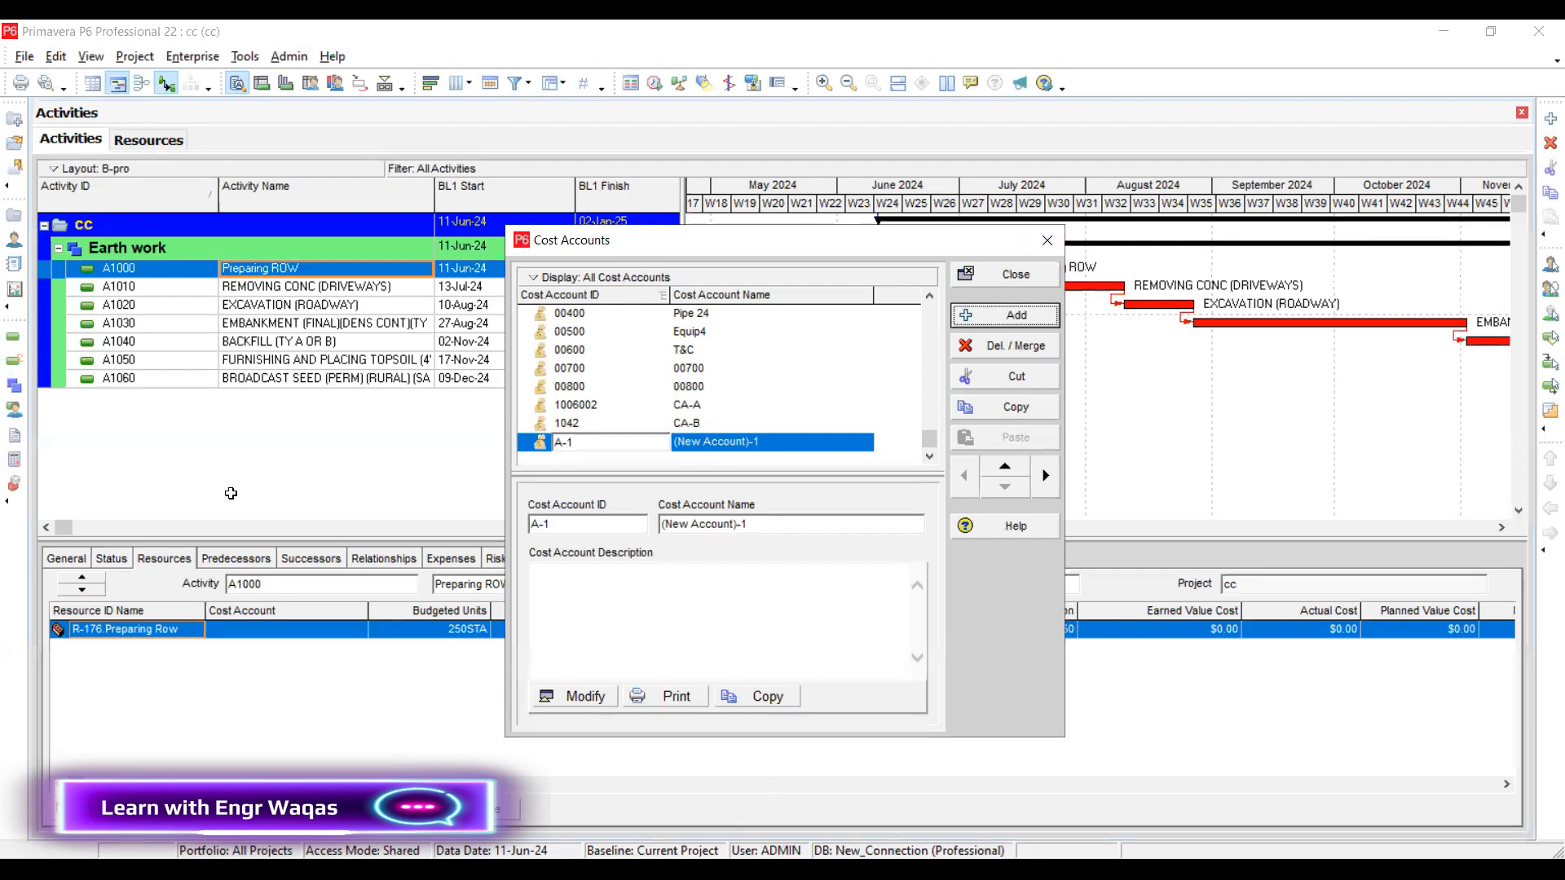
key("alt+Tab")
scroll(182, 666, "down", 2)
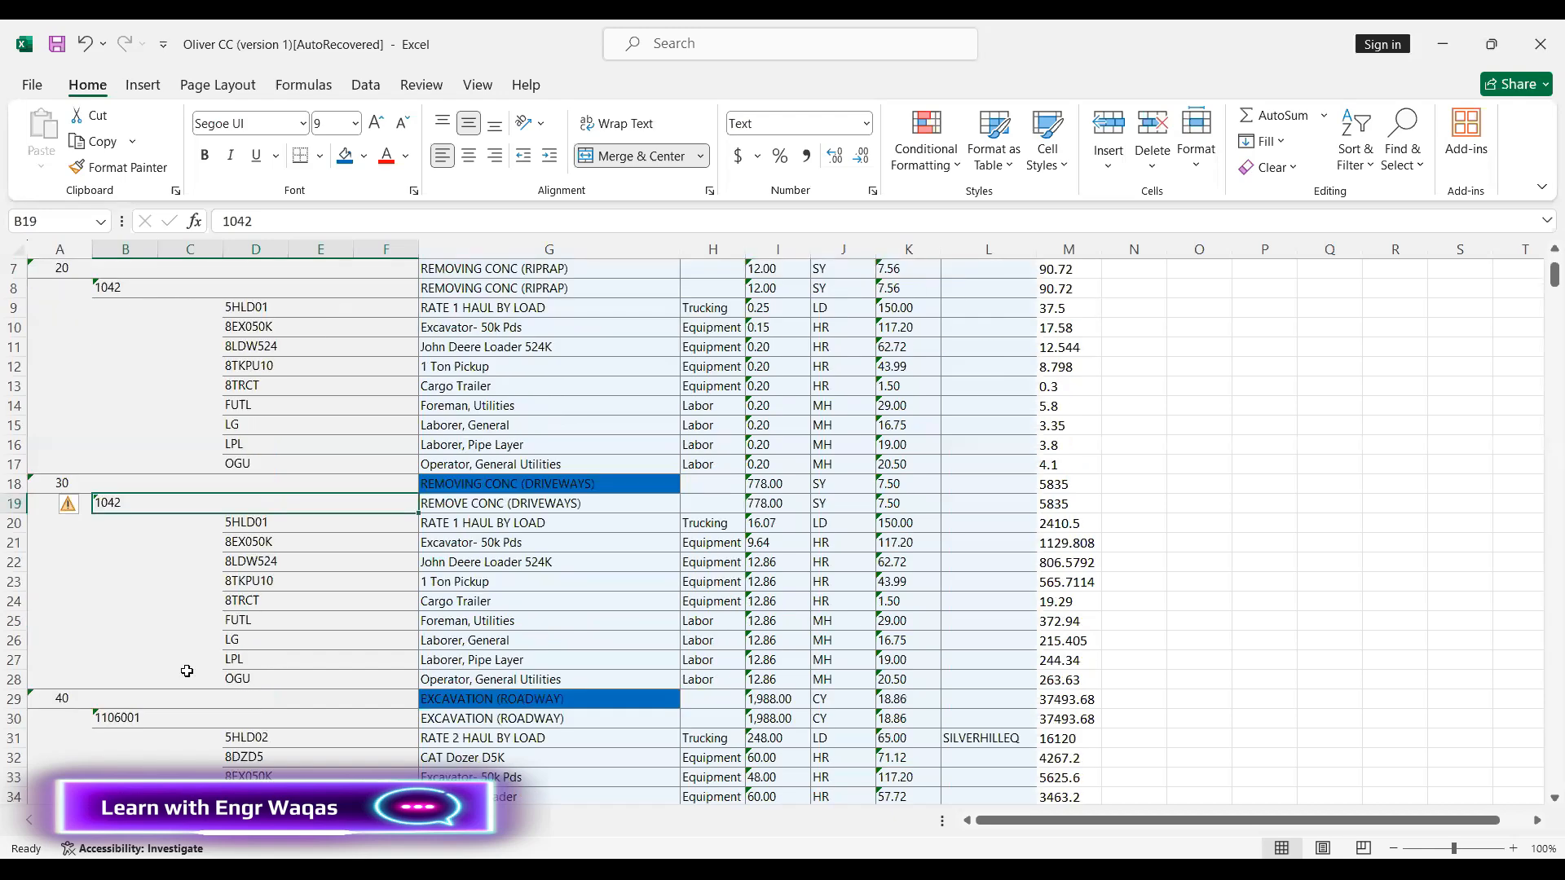
scroll(188, 671, "up", 1)
scroll(189, 670, "down", 3)
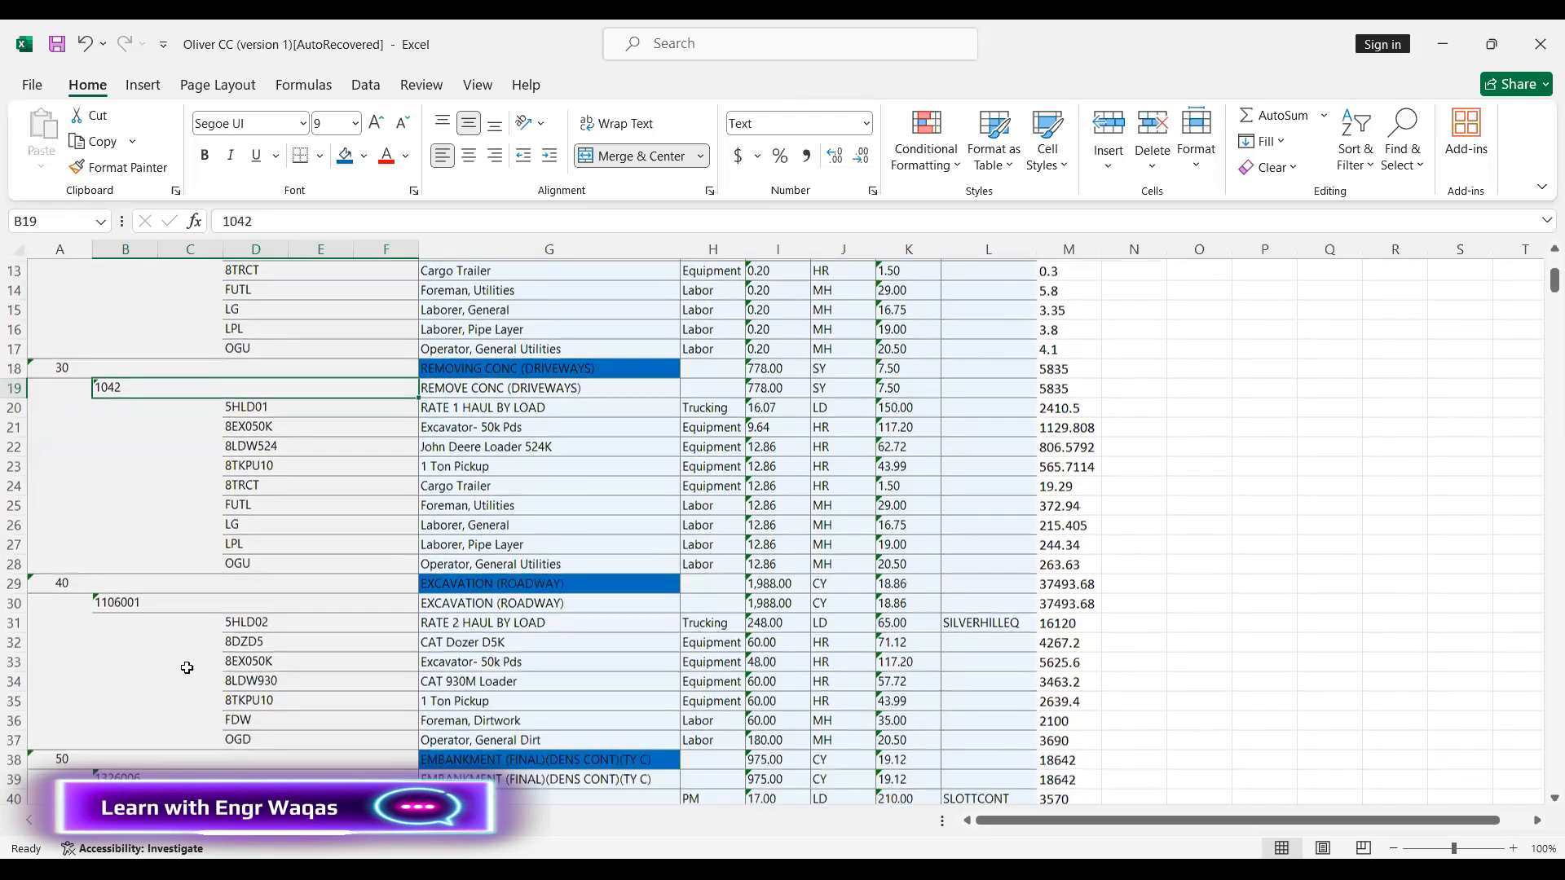
scroll(167, 597, "up", 3)
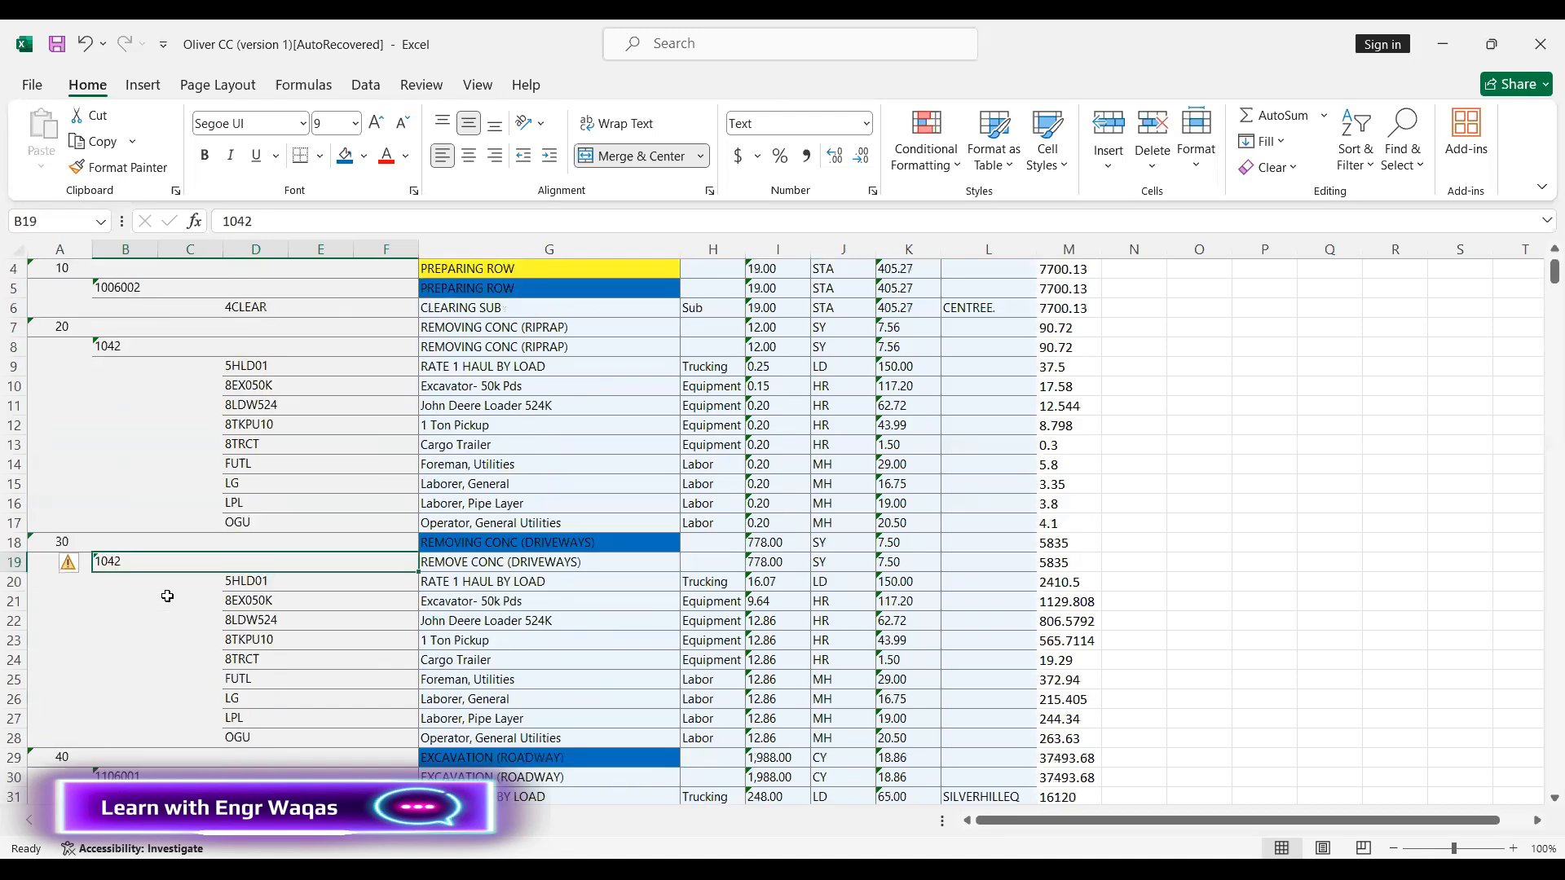
scroll(165, 599, "down", 4)
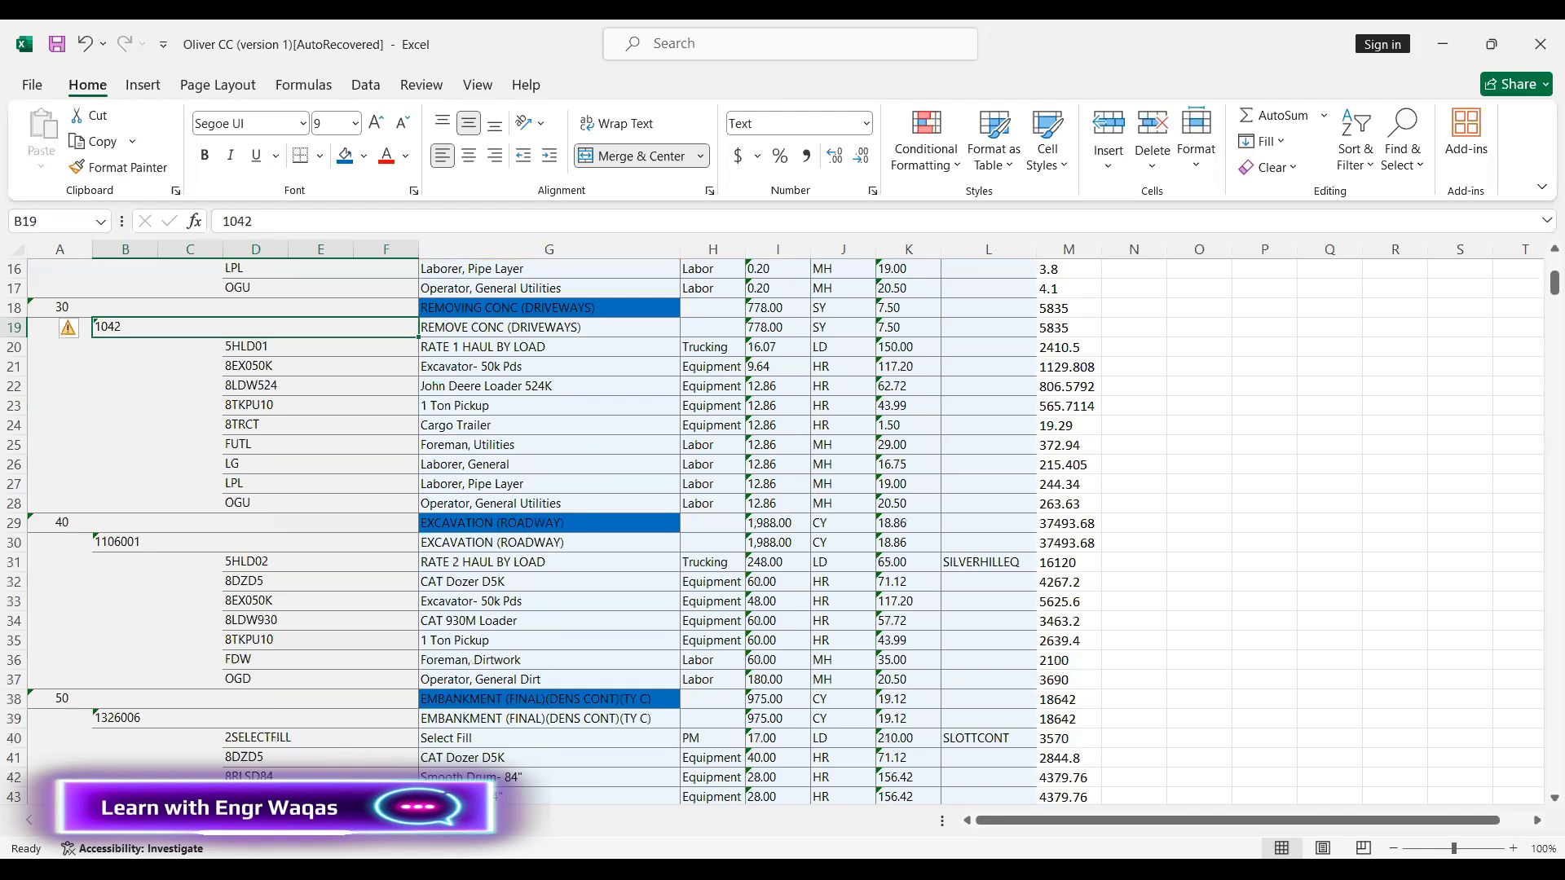
Switch back to Primavera P6 and set the new cost account's ID to 1106001 and its name to CA-C
key("alt+Tab")
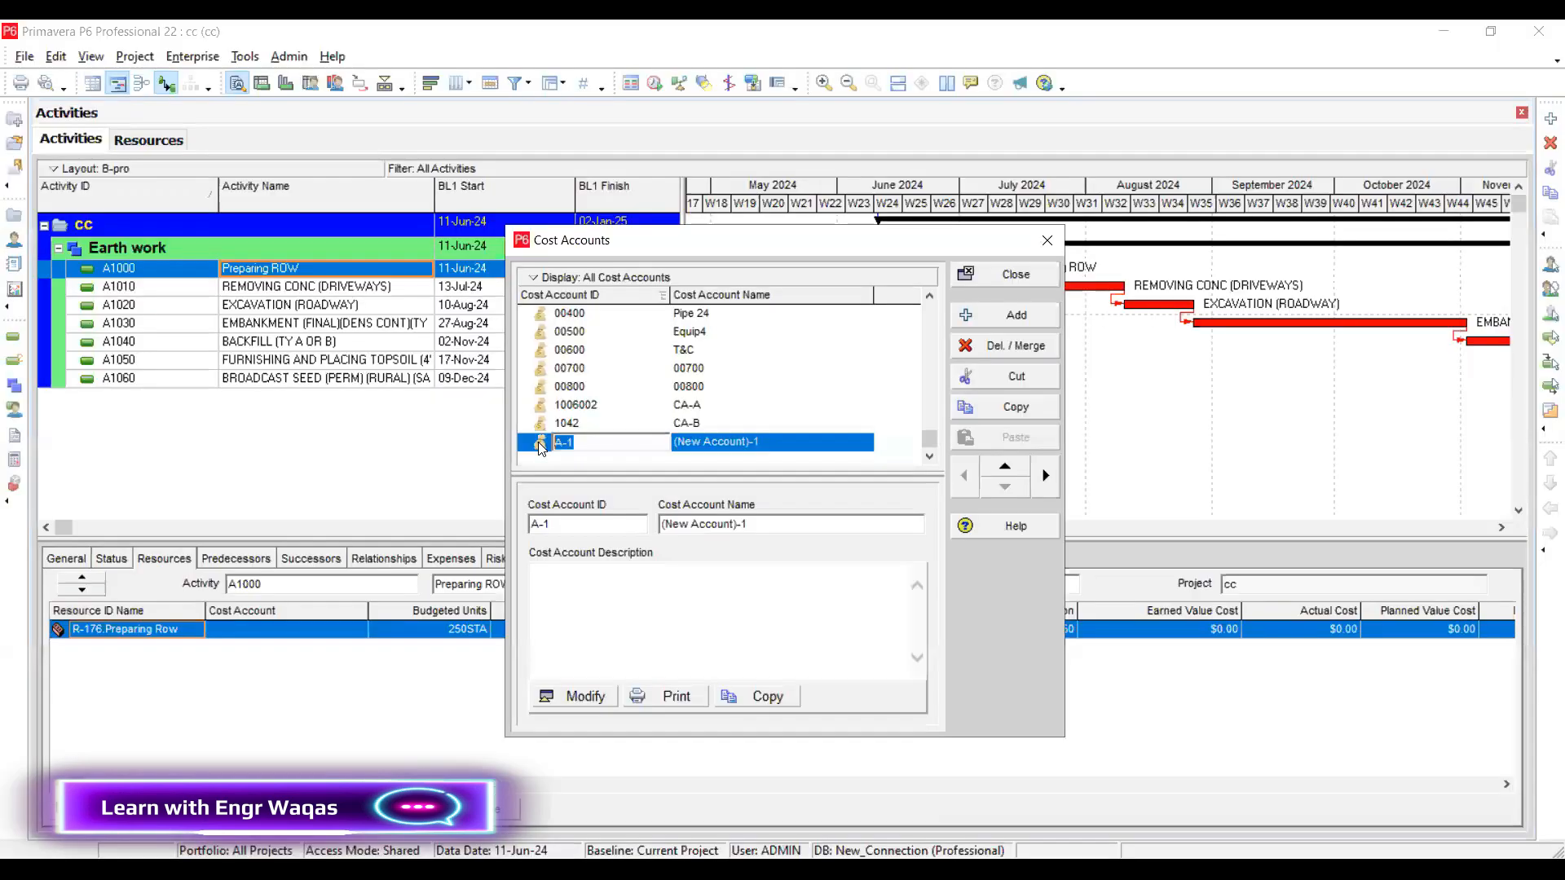
type("1106001")
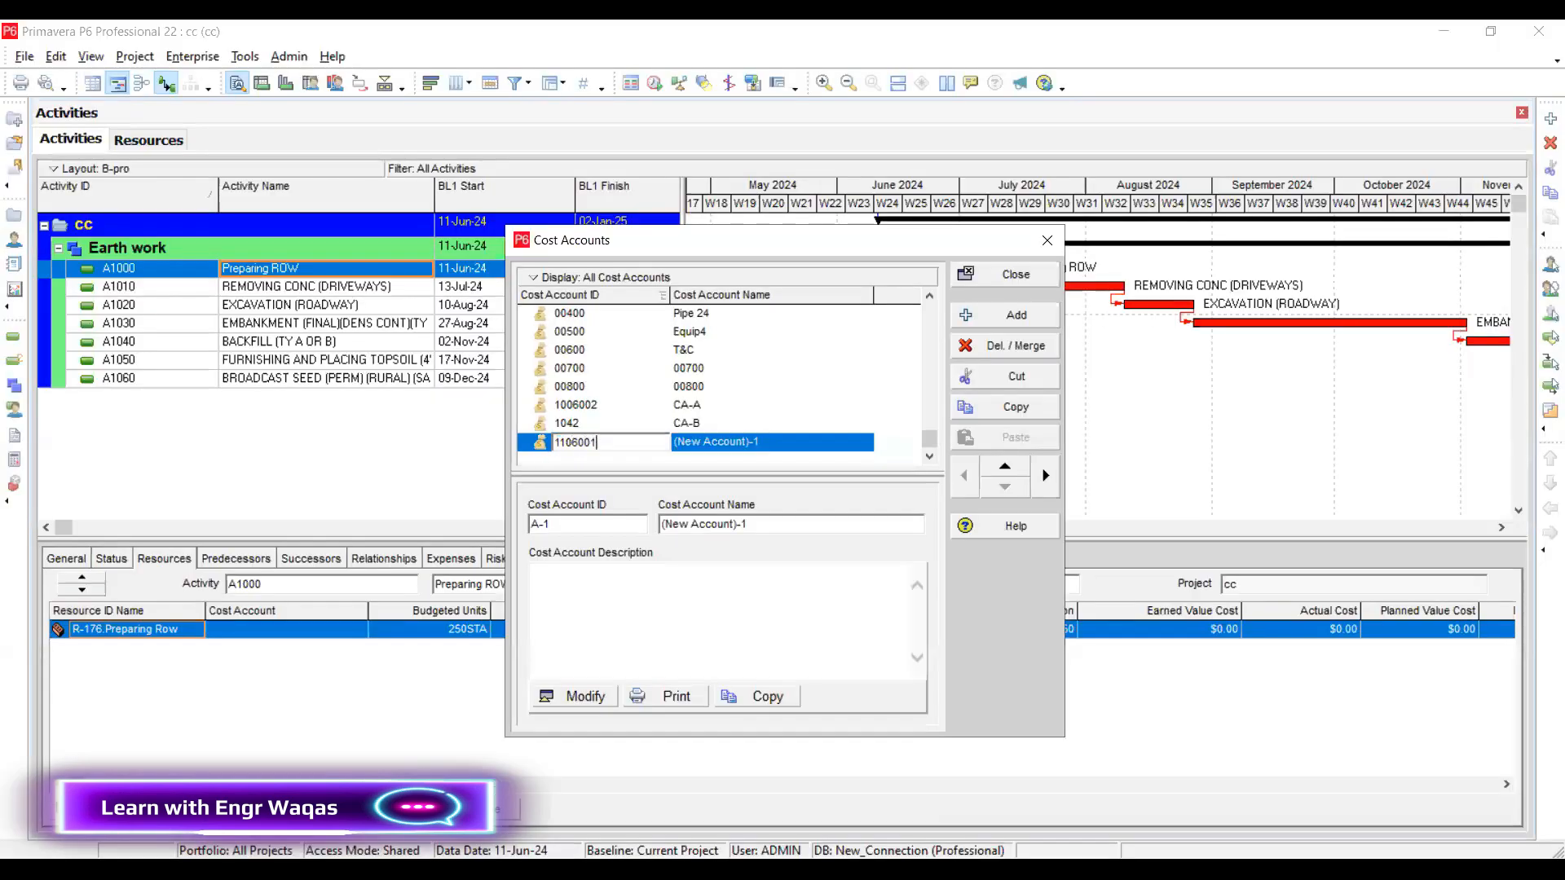
key("Tab")
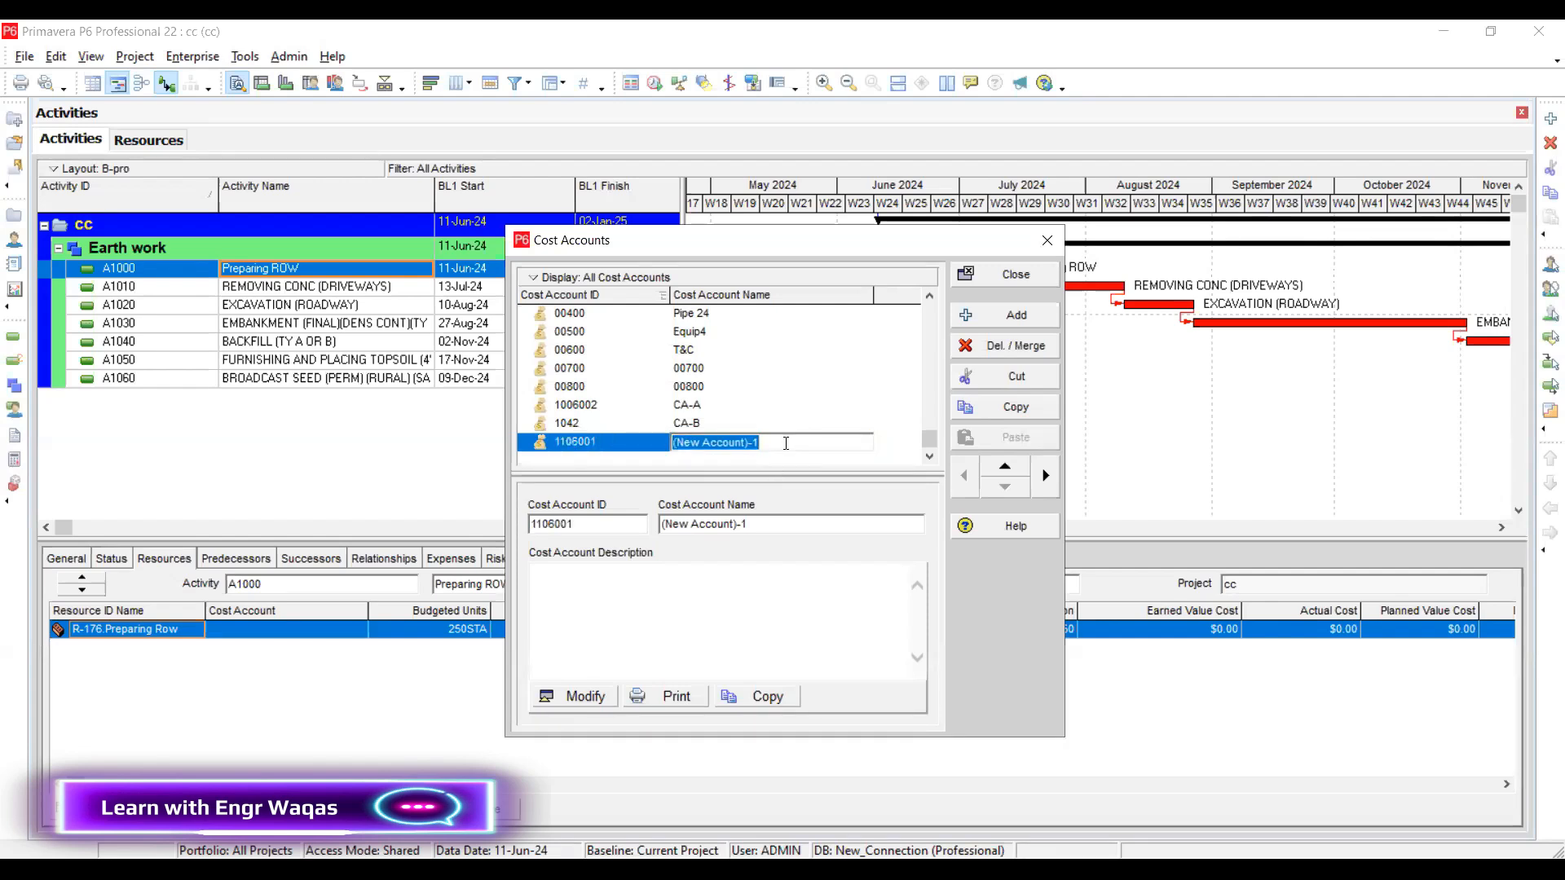
type("CA-C")
key("Return")
Add a cost account with the ID 1208009 and the name CA-D
left_click(1017, 314)
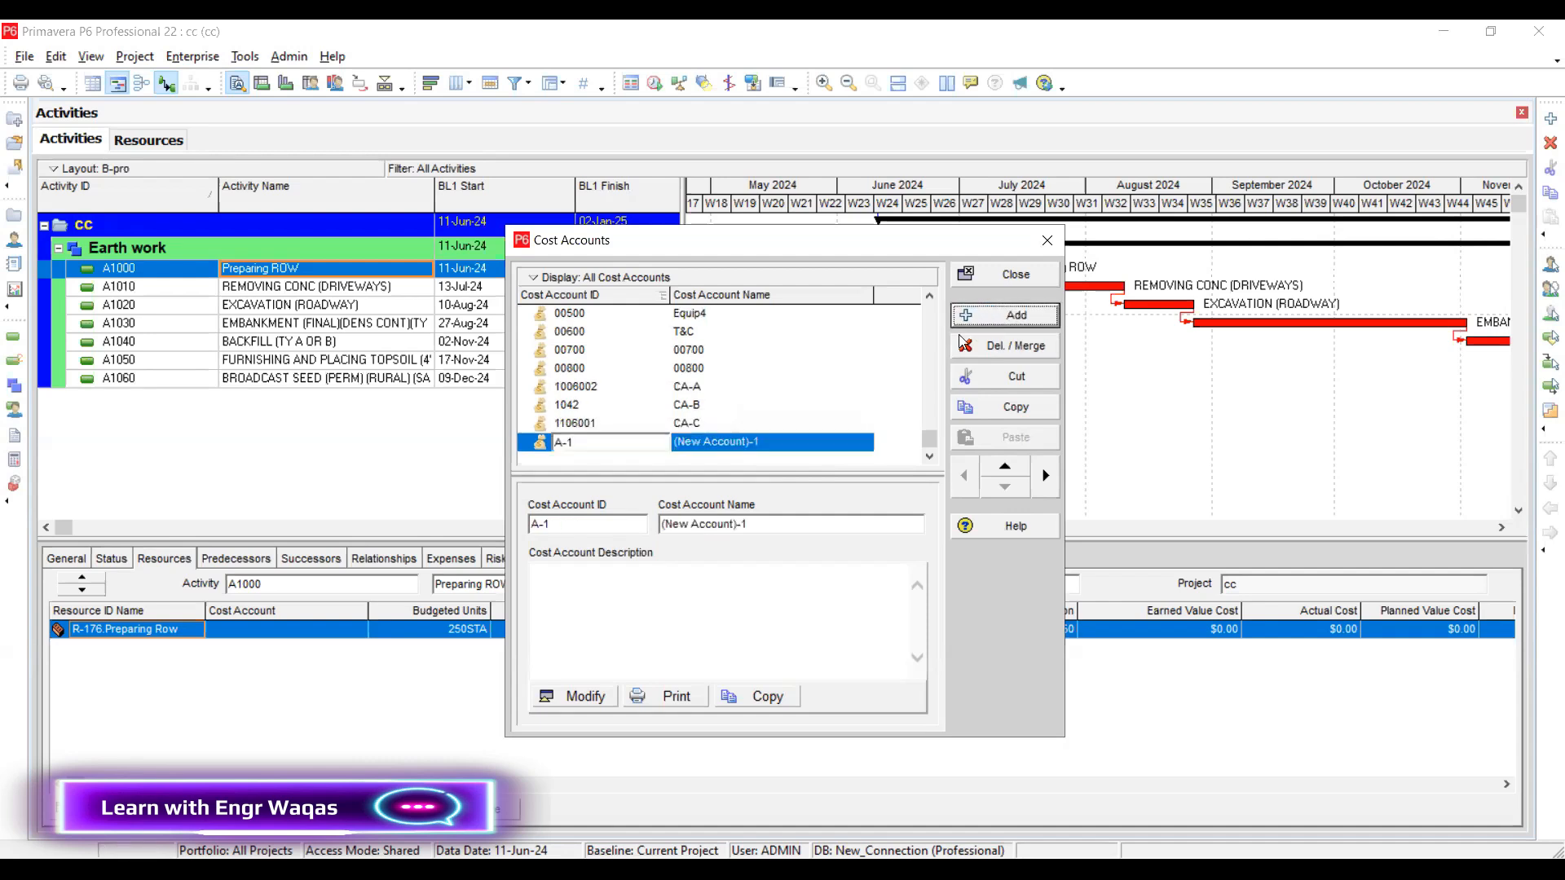
left_click_drag(580, 446, 544, 446)
type("120")
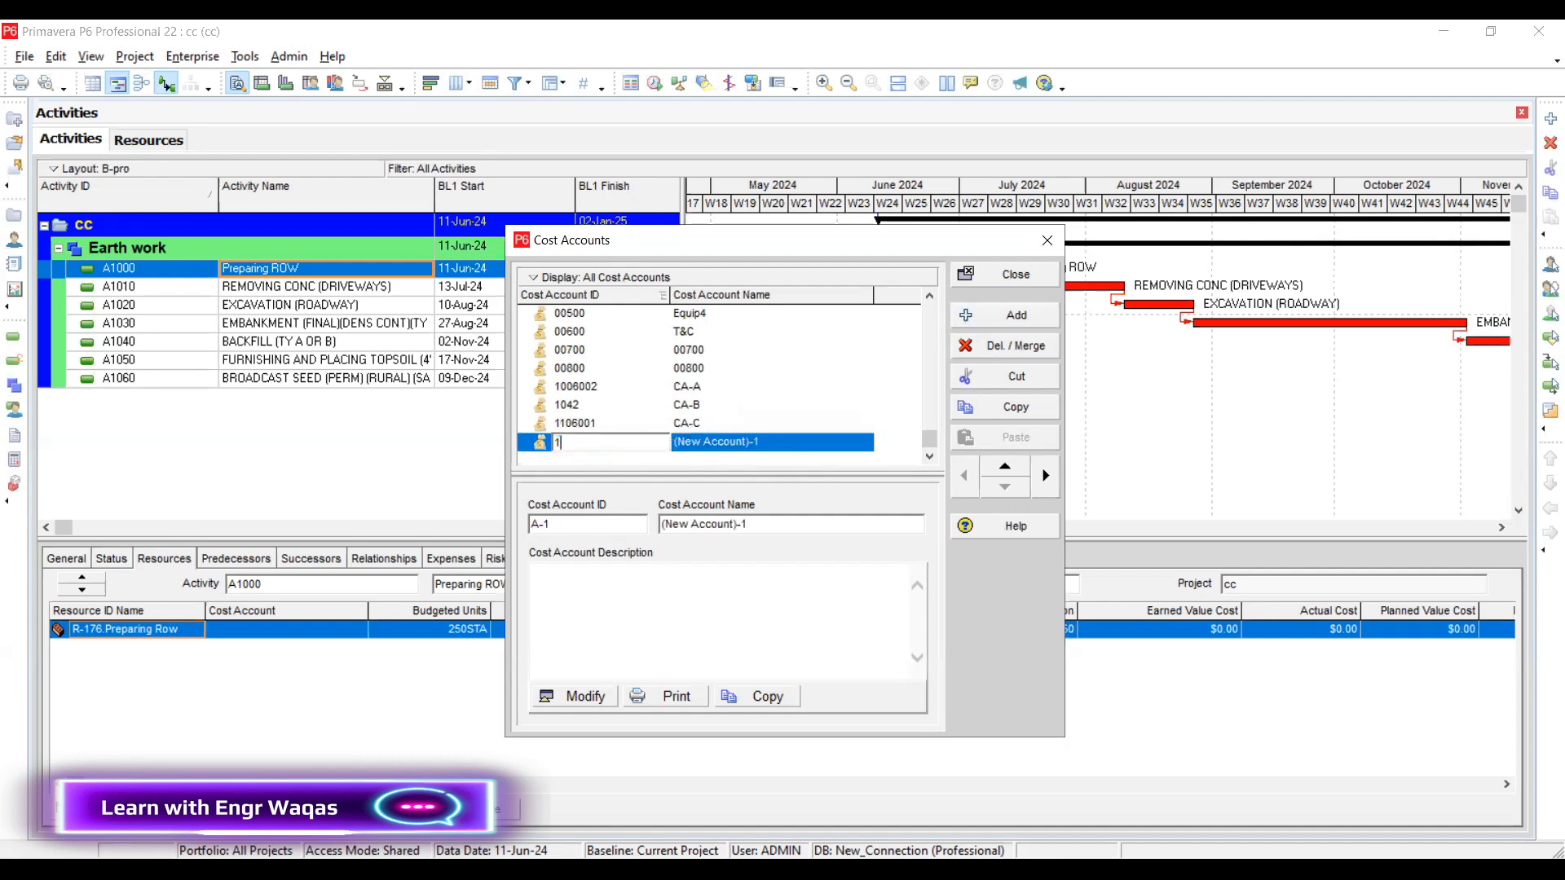
type("8009")
left_click(774, 444)
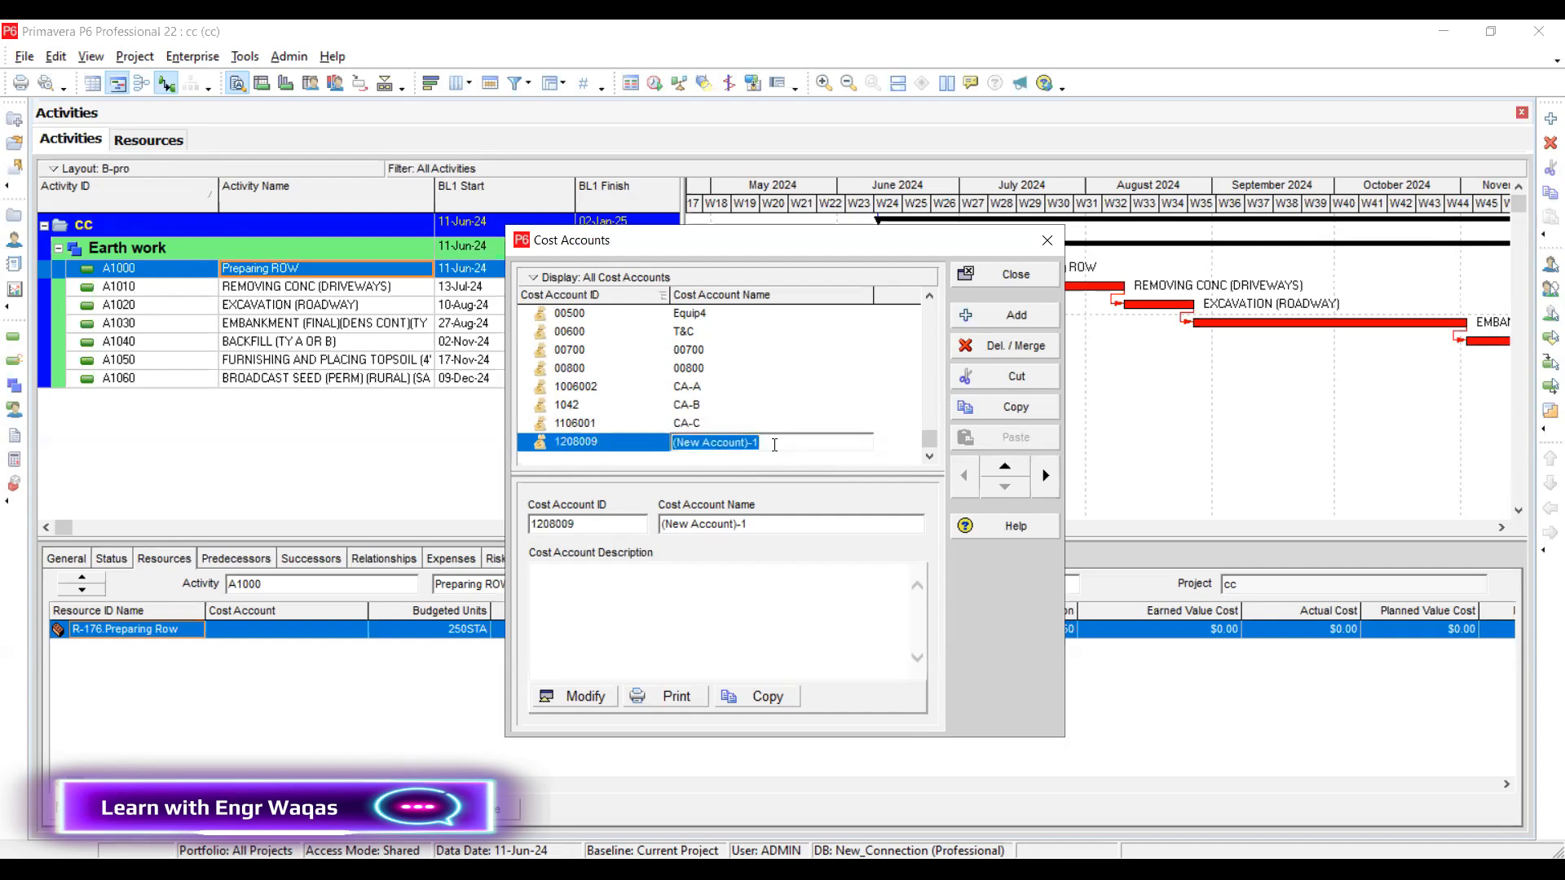
type("CA-D")
key("Return")
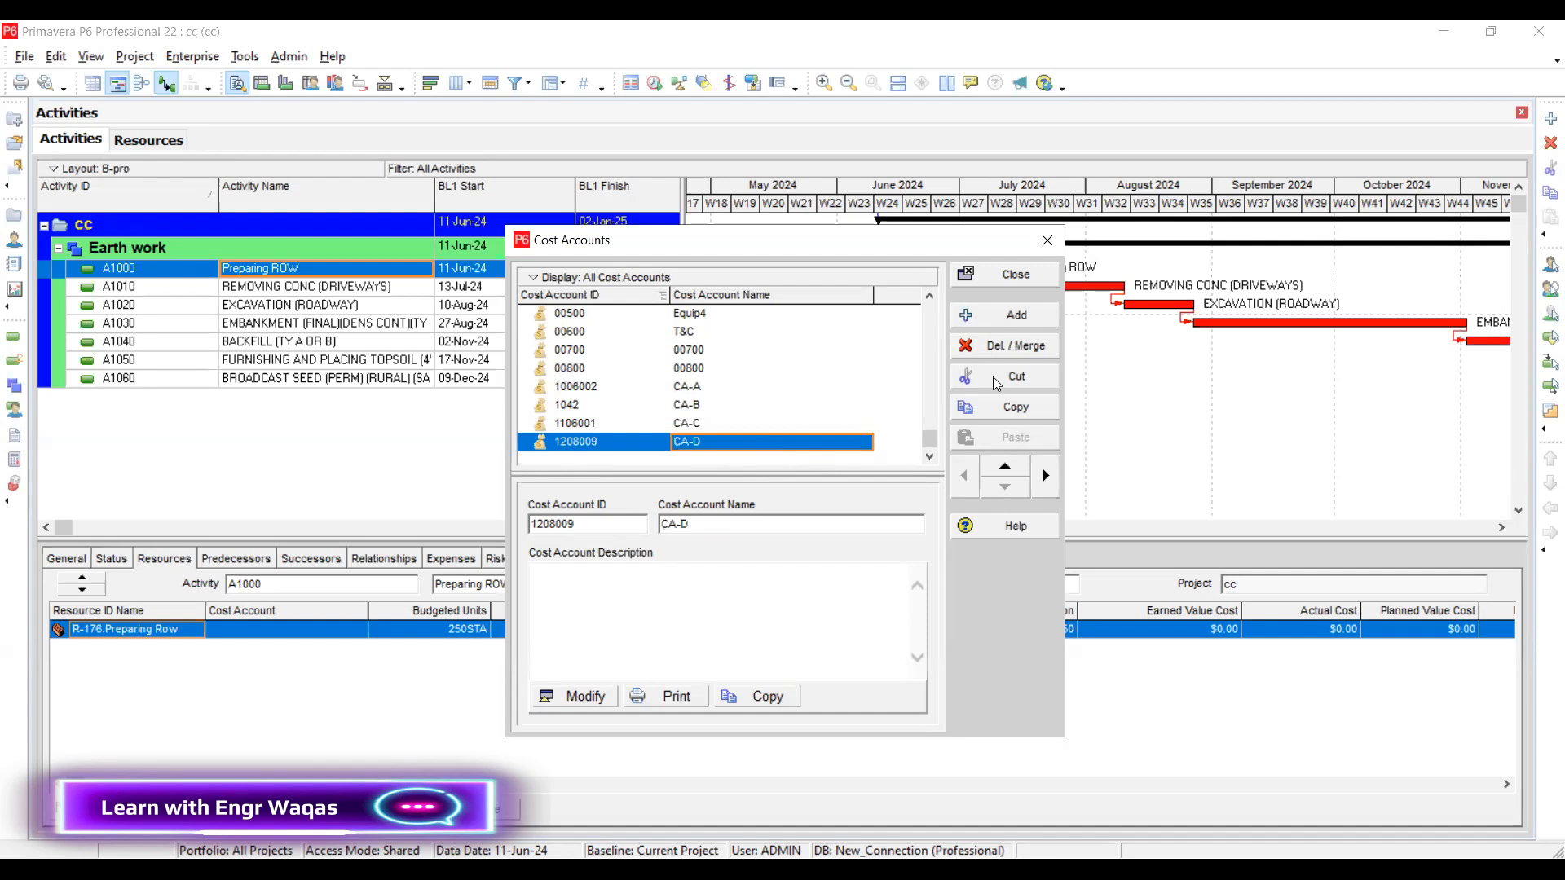
Add a cost account with the ID 3200987 and the name CA-F, and close the Cost Accounts dialog
left_click(1012, 318)
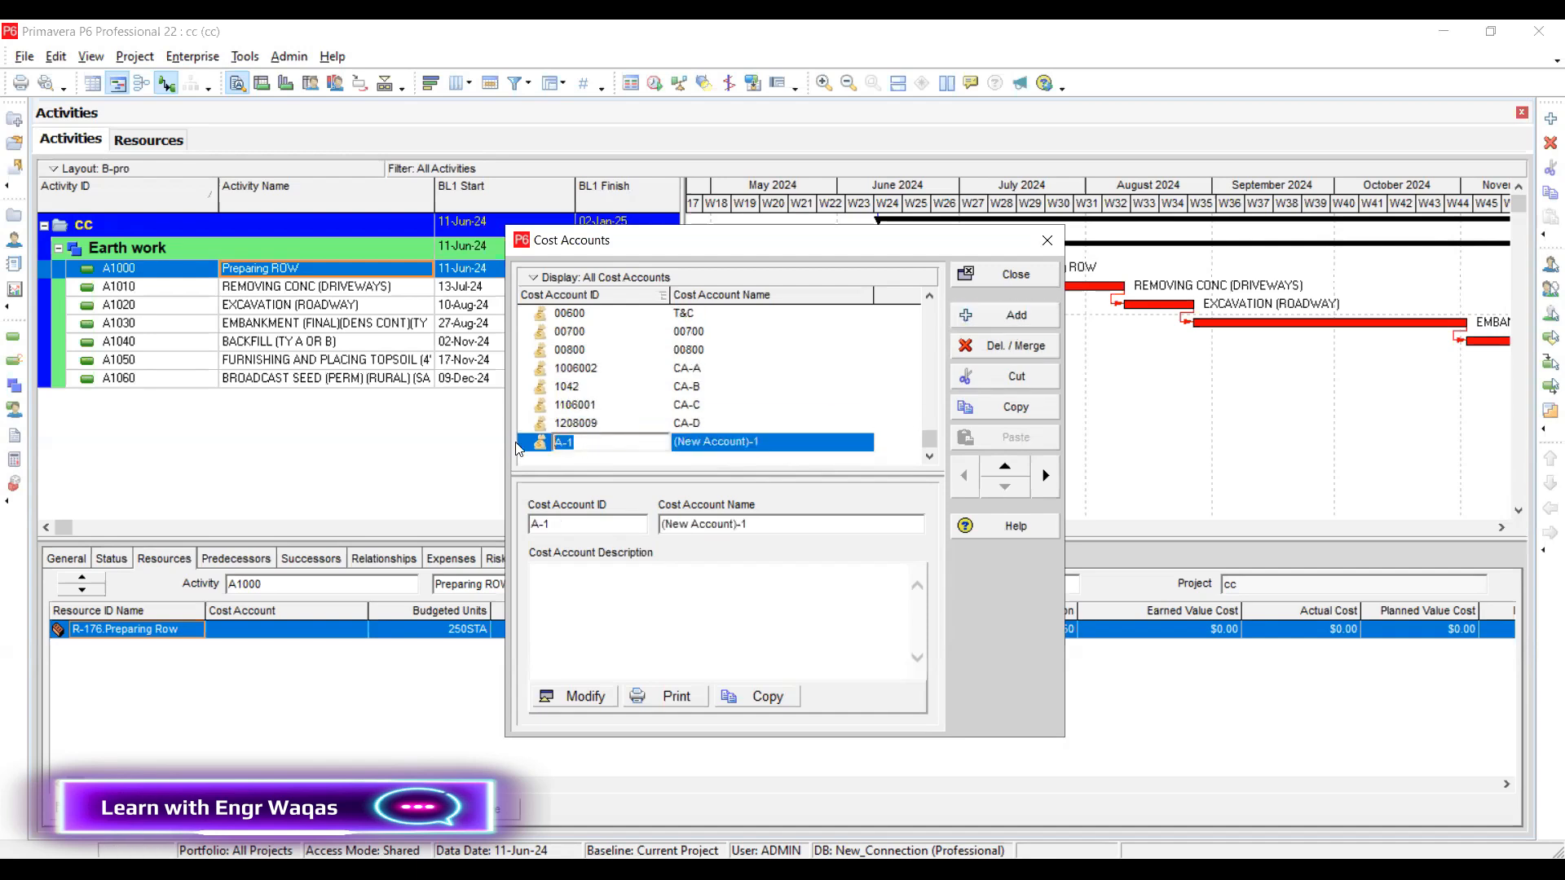
type("3200987")
left_click(771, 444)
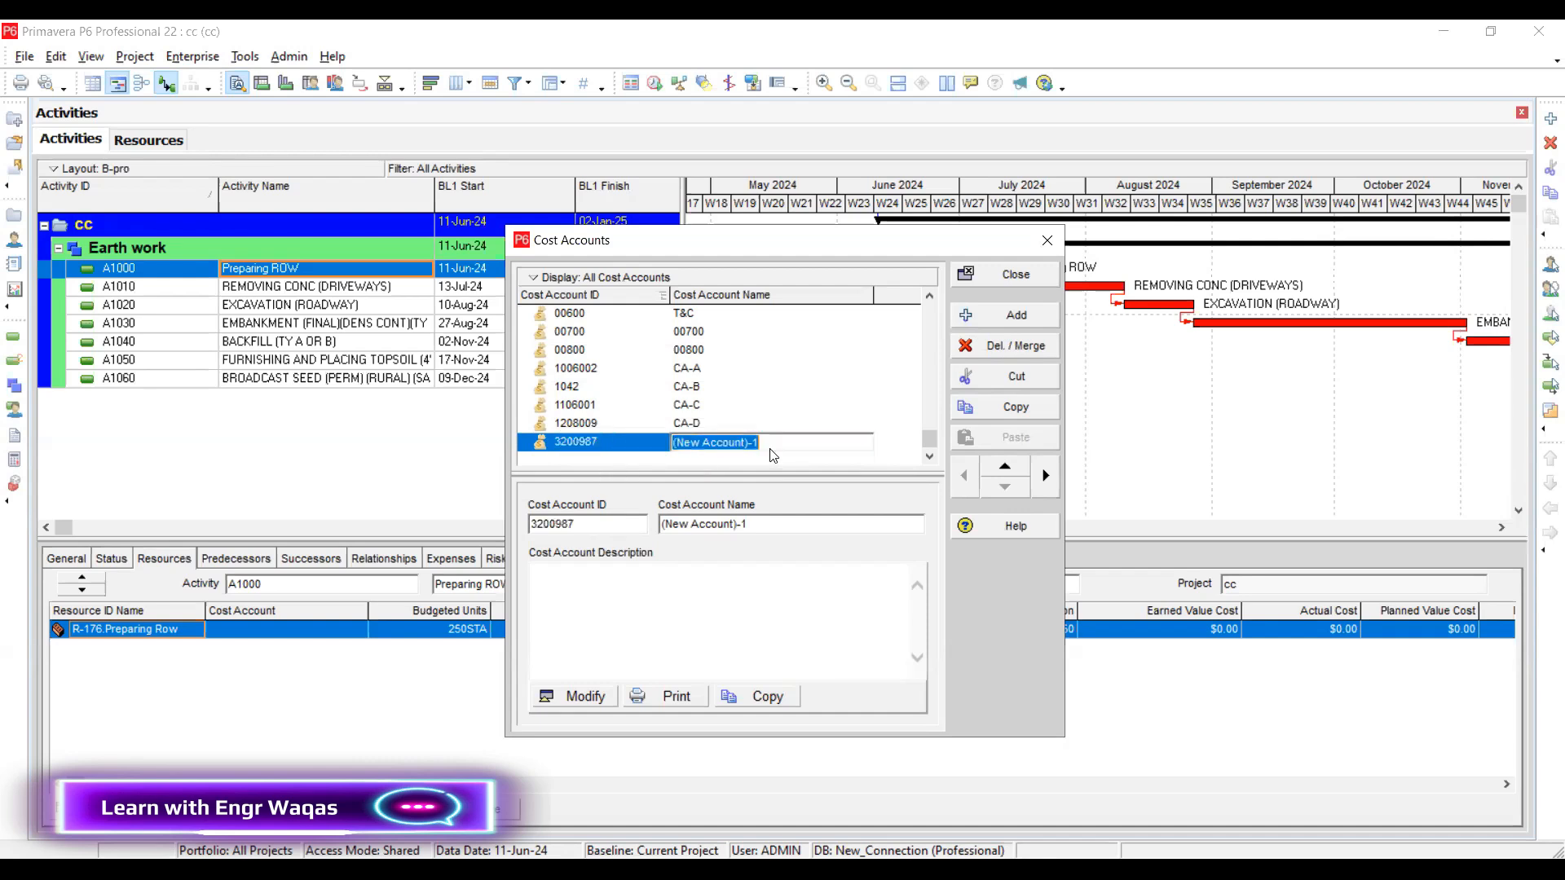
type("CA-F")
key("Return")
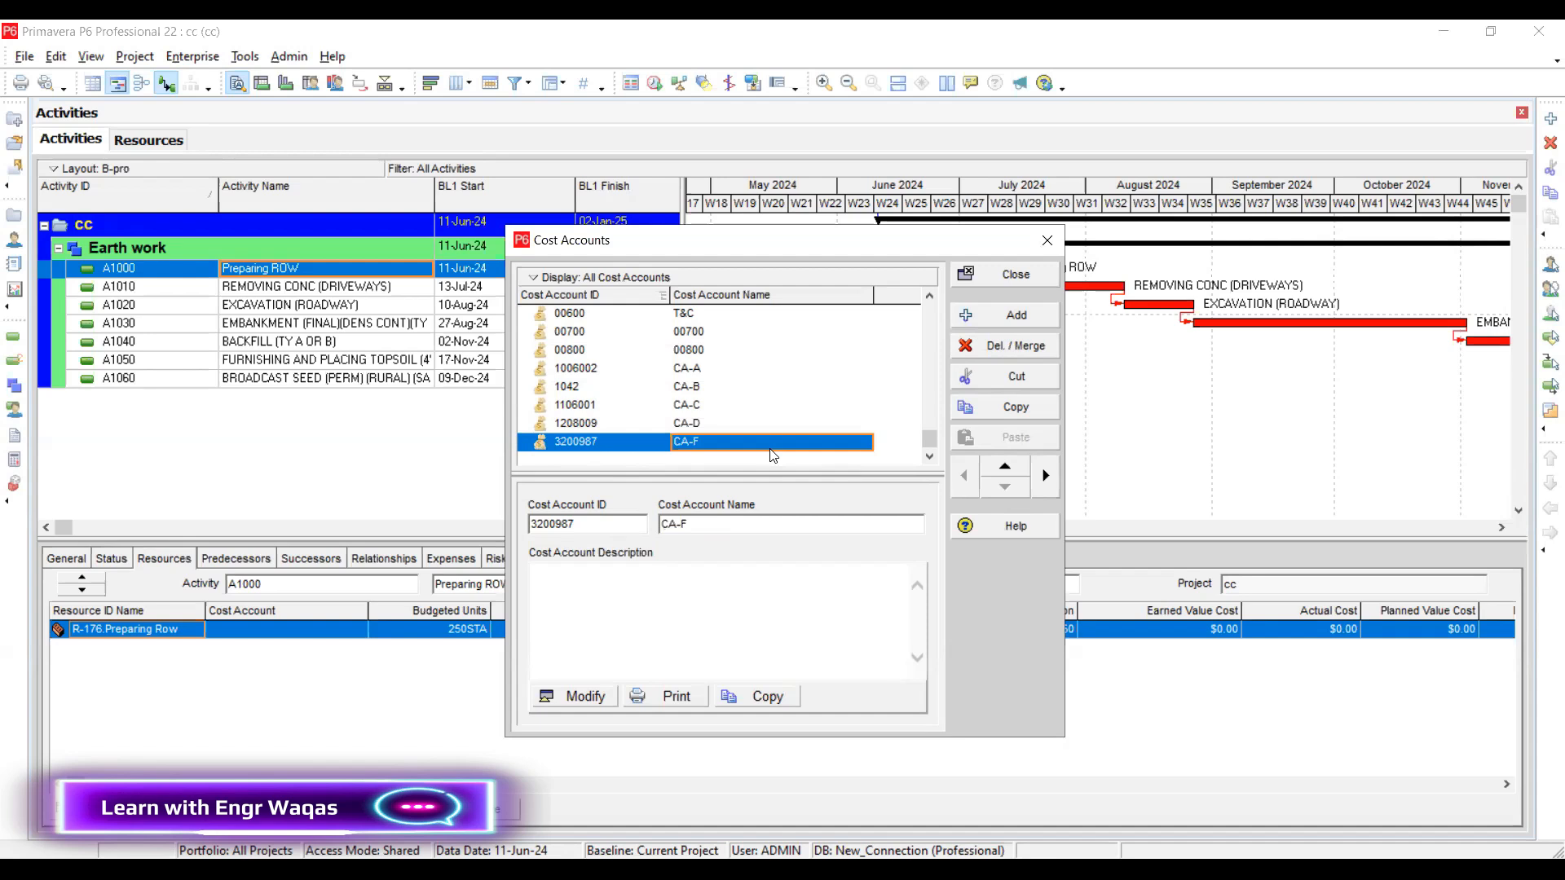
left_click(1048, 272)
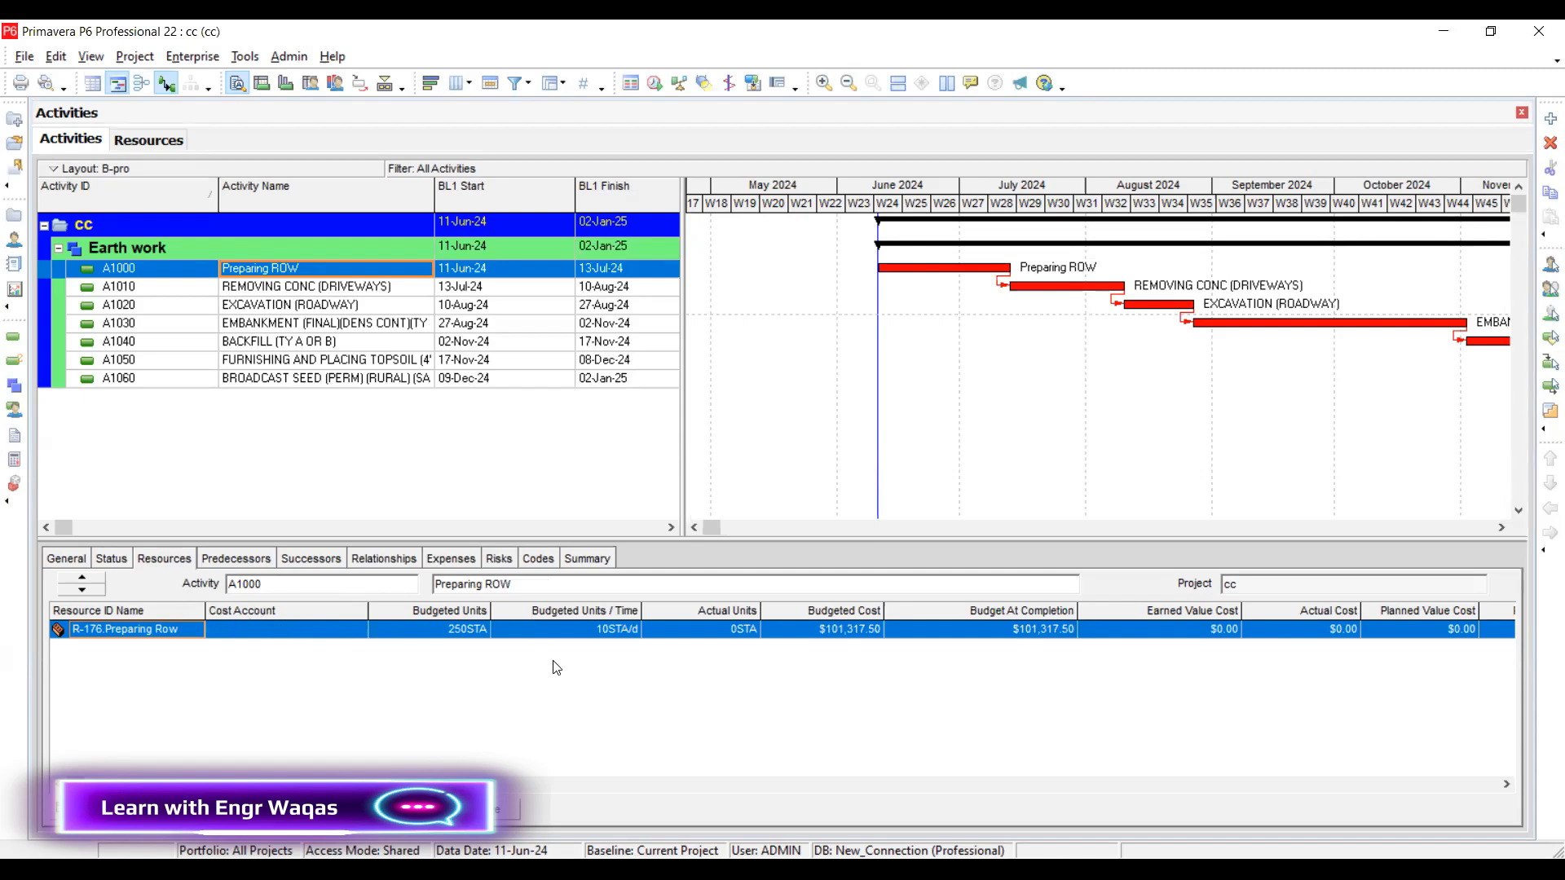
Check the resource assignment column settings for the Cost Account column and accept them
right_click(713, 691)
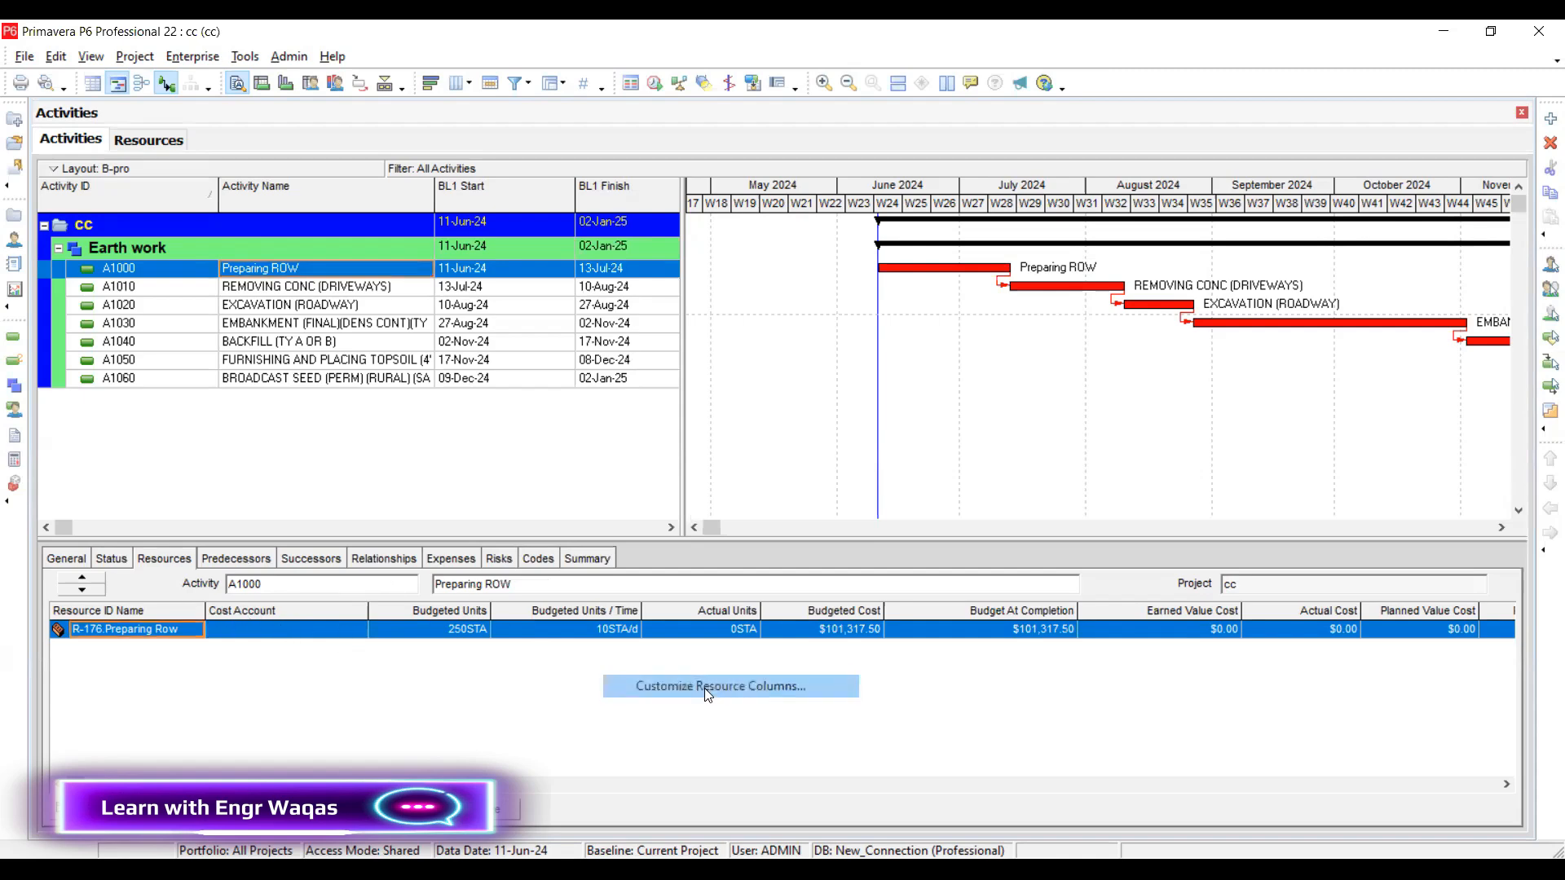
left_click(704, 688)
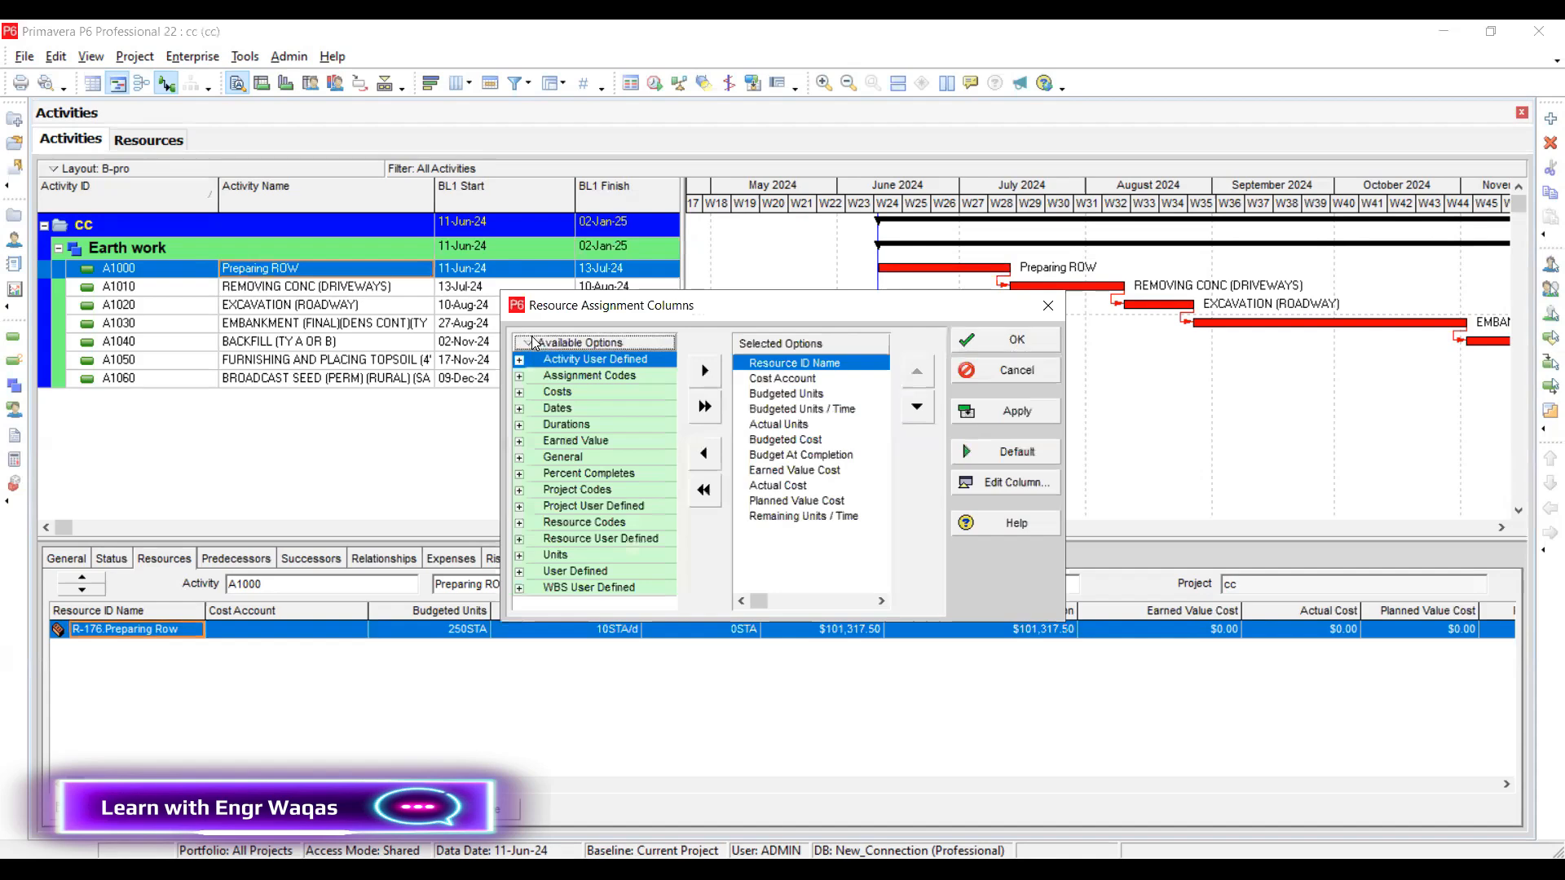
right_click(531, 351)
left_click(593, 365)
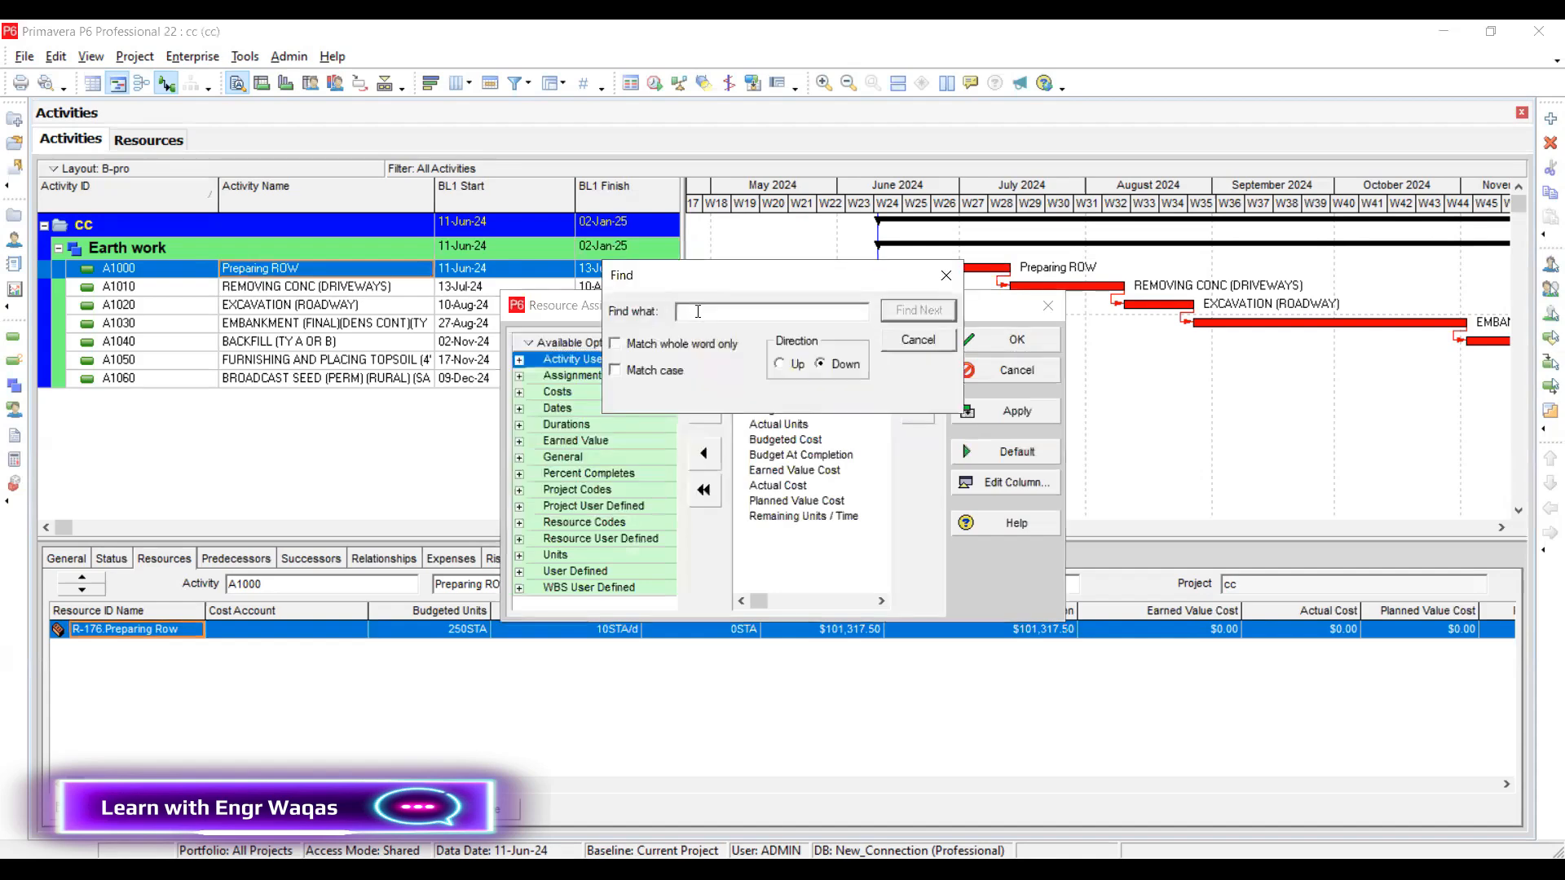
left_click(943, 280)
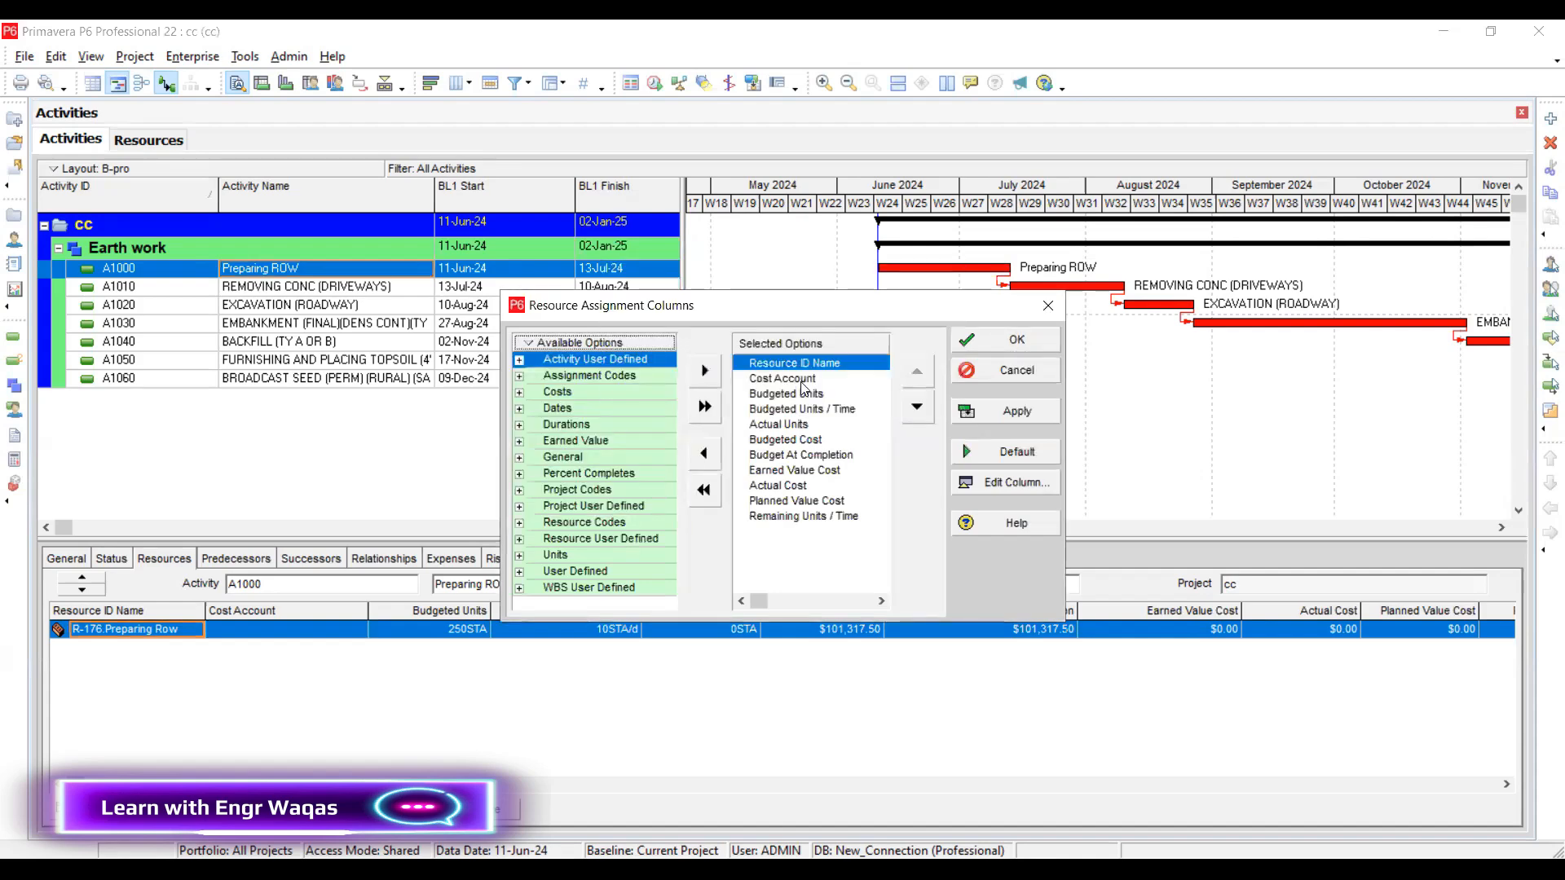
left_click(782, 378)
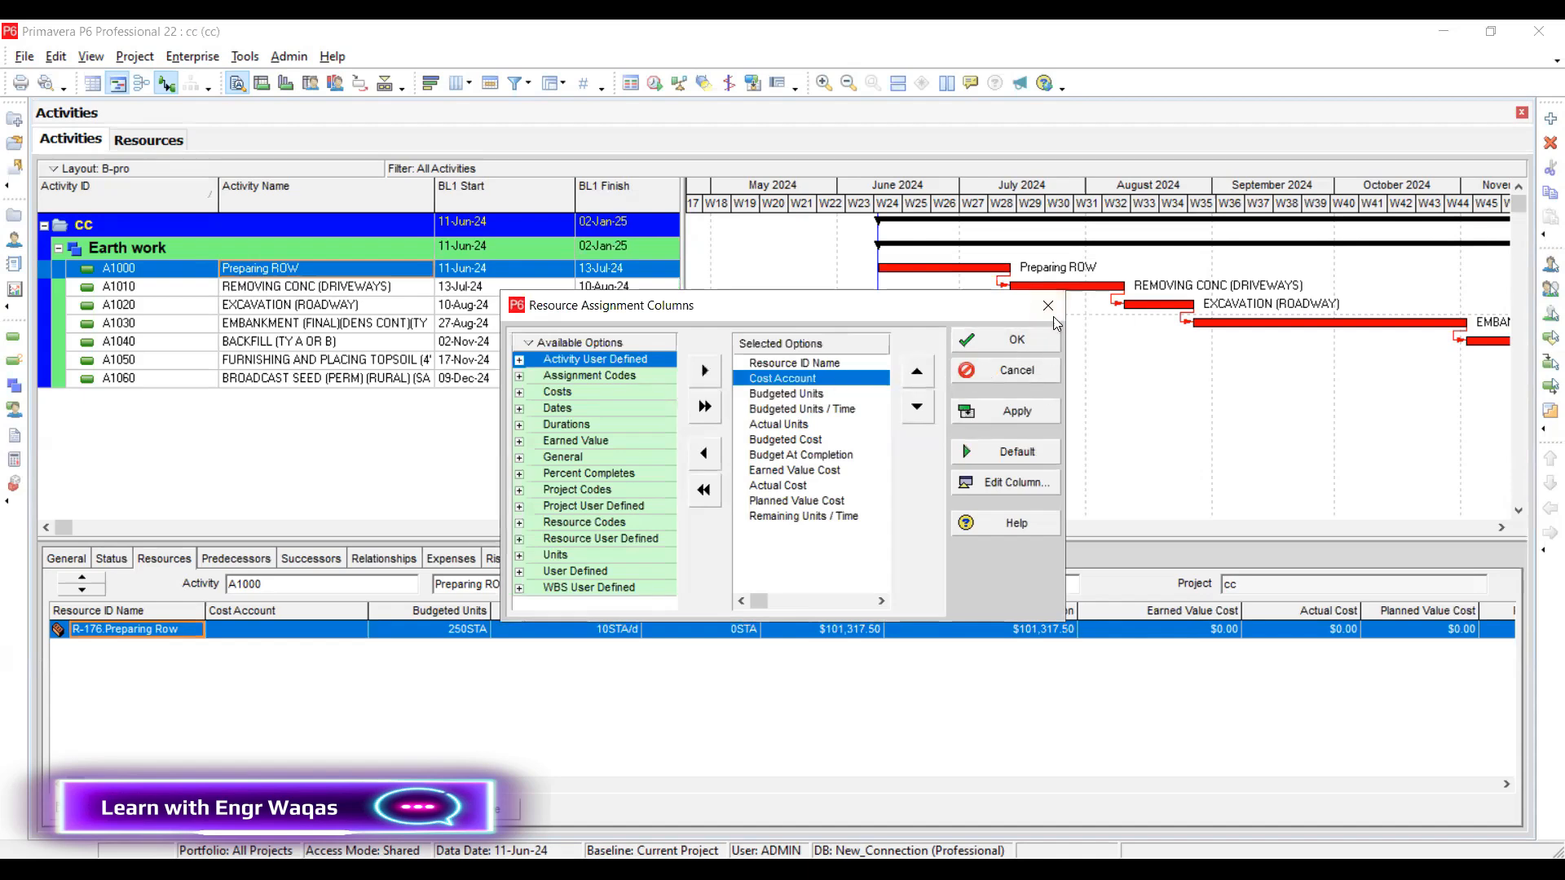
left_click(1011, 339)
Assign cost account 1006002 (CA-A) to the resource of the Preparing ROW activity
left_click(331, 635)
left_click(334, 637)
scroll(802, 457, "down", 5)
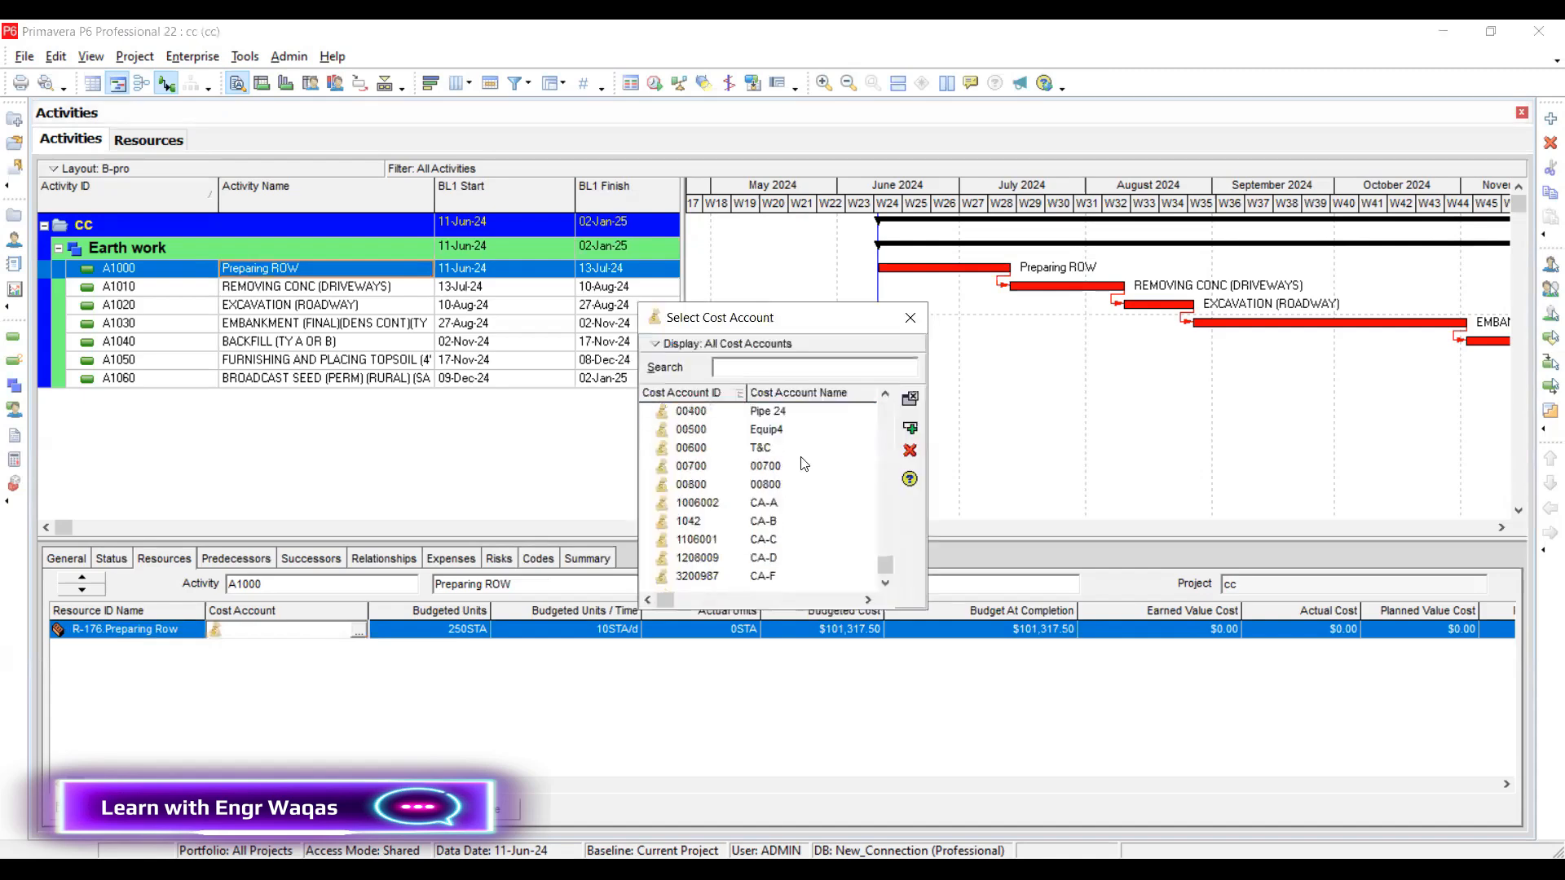
left_click(772, 503)
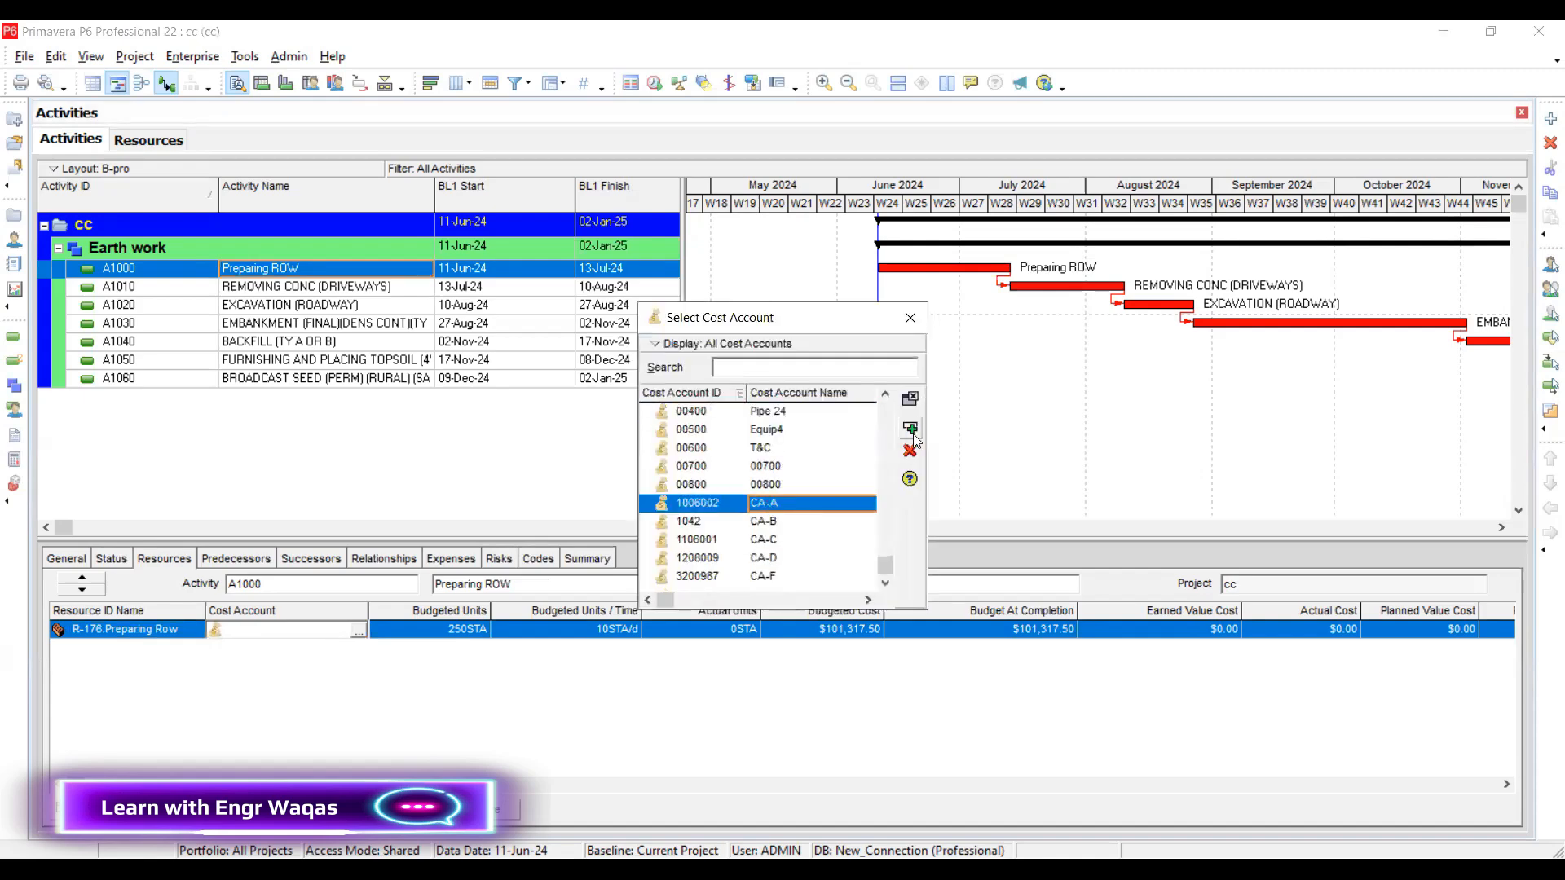
left_click(912, 433)
Assign cost account 1042 (CA-B) to the resource of activity A1010, REMOVING CONC (DRIVEWAYS)
left_click(369, 292)
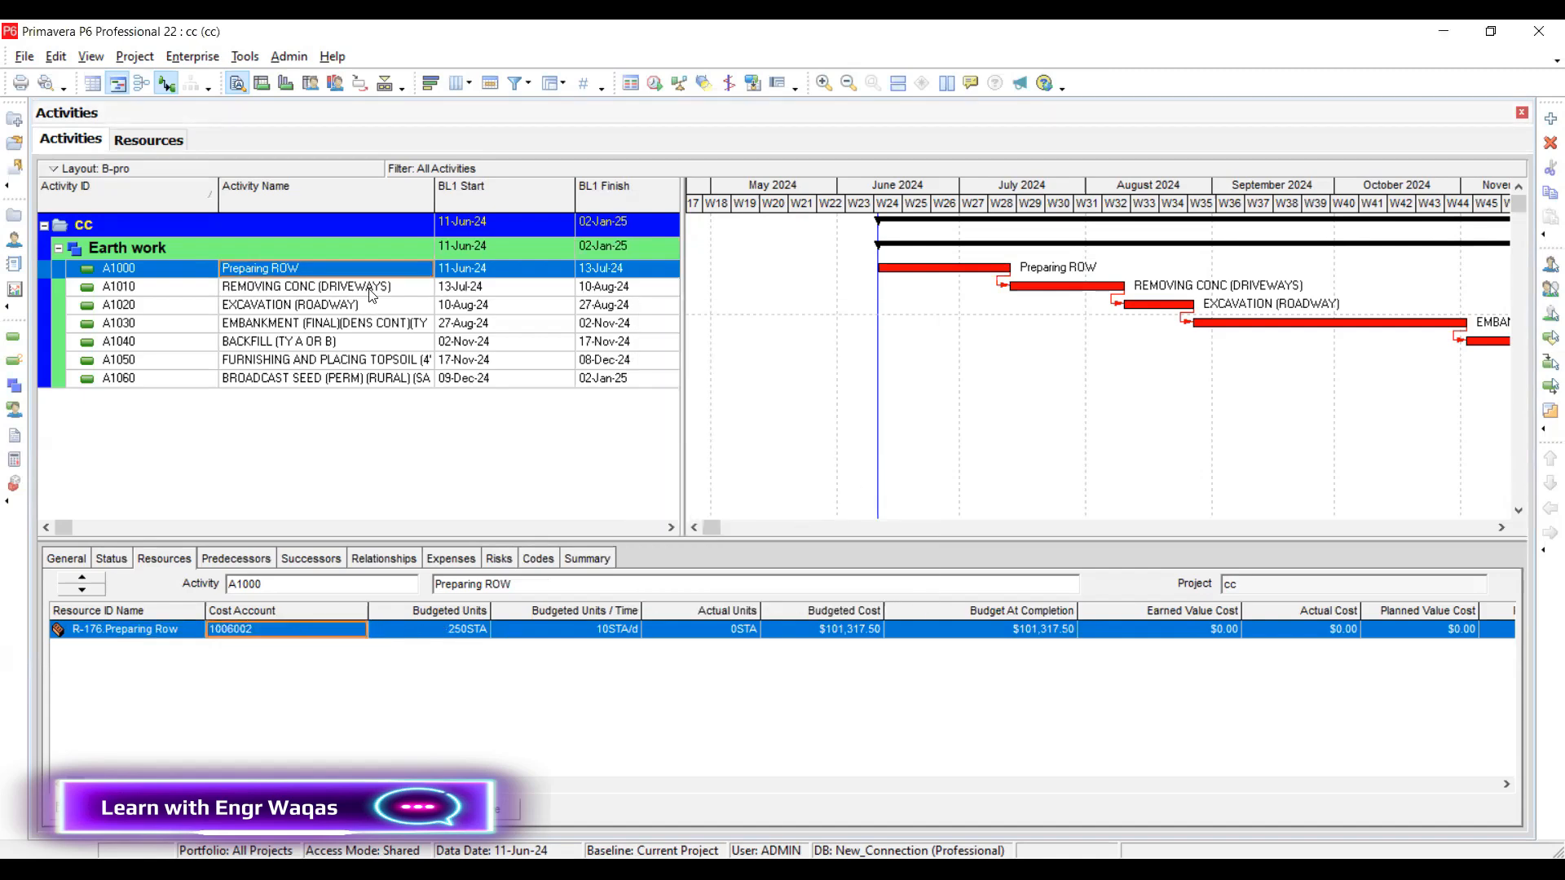
double_click(326, 635)
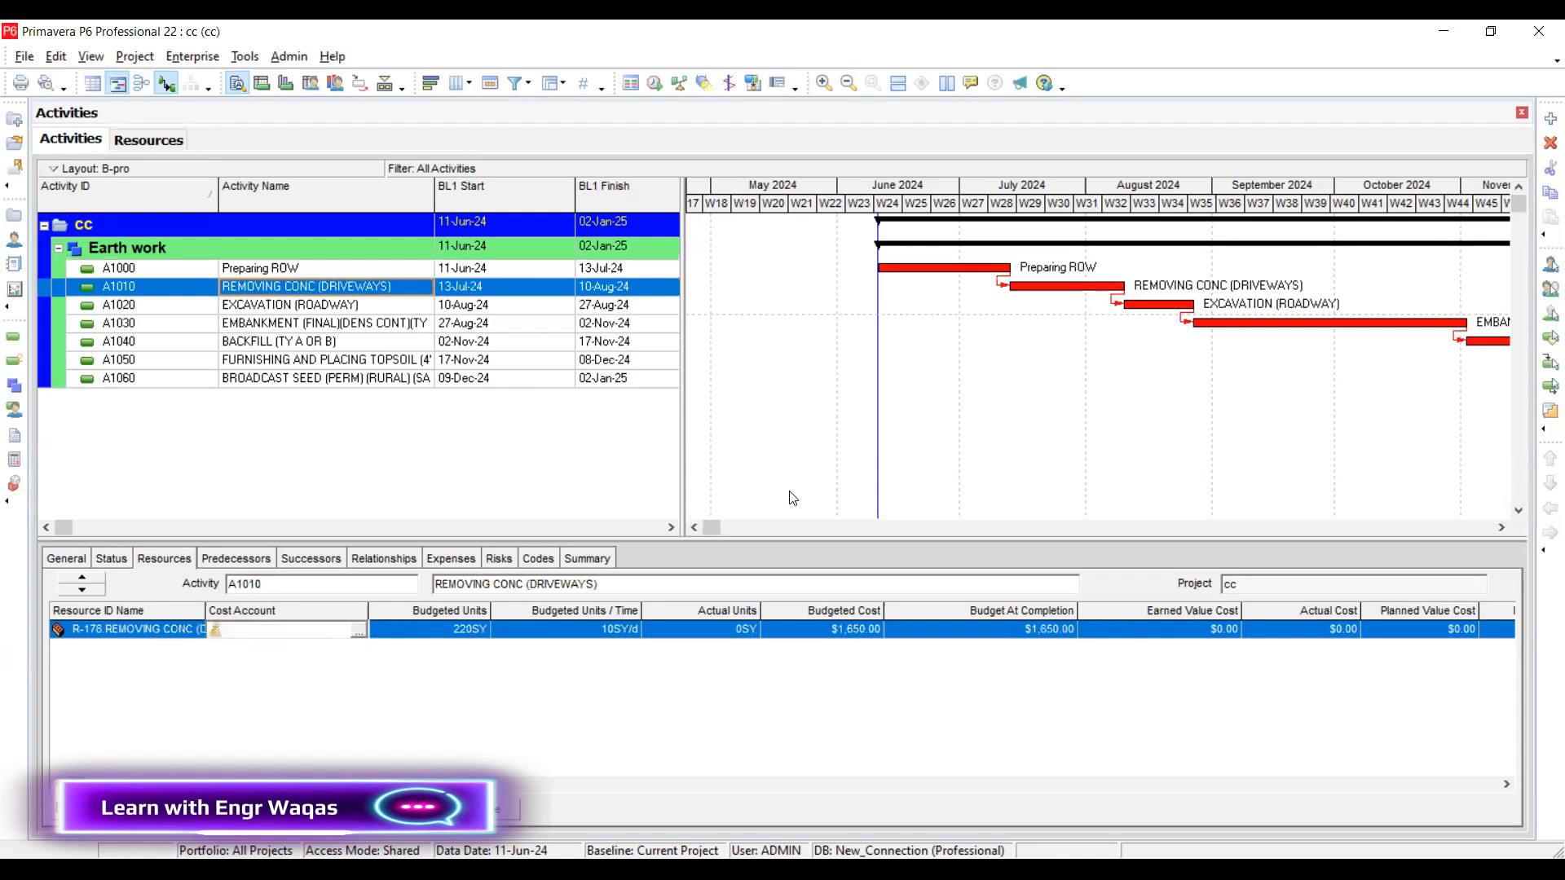
scroll(782, 510, "down", 1)
scroll(783, 515, "down", 1)
left_click(783, 521)
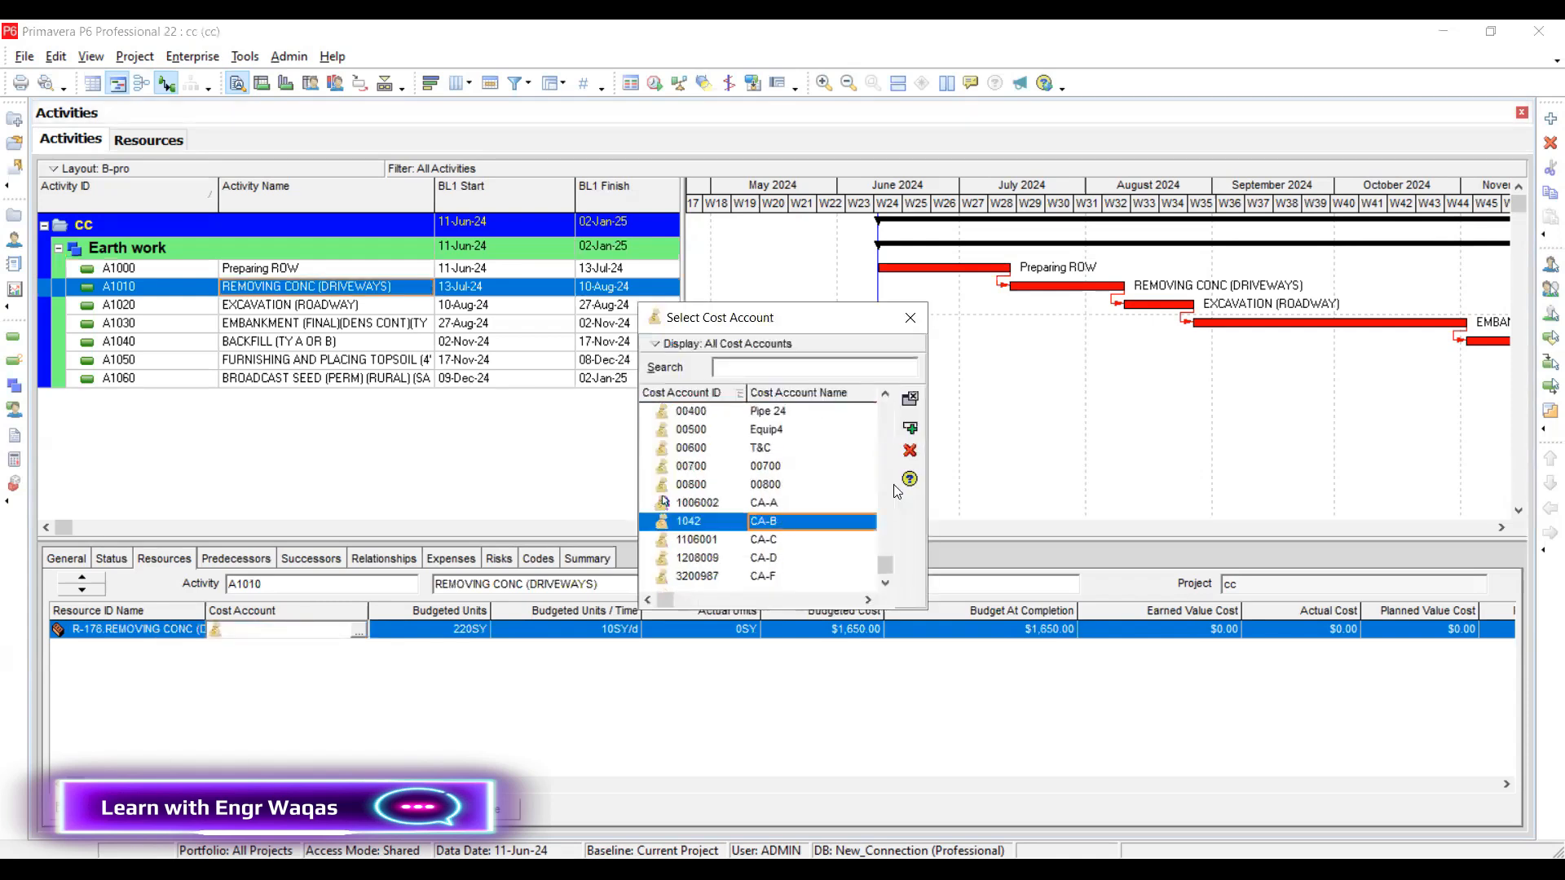
left_click(911, 431)
Assign cost account 1042 (CA-B) to the resource of activity A1020, EXCAVATION (ROADWAY)
left_click(368, 306)
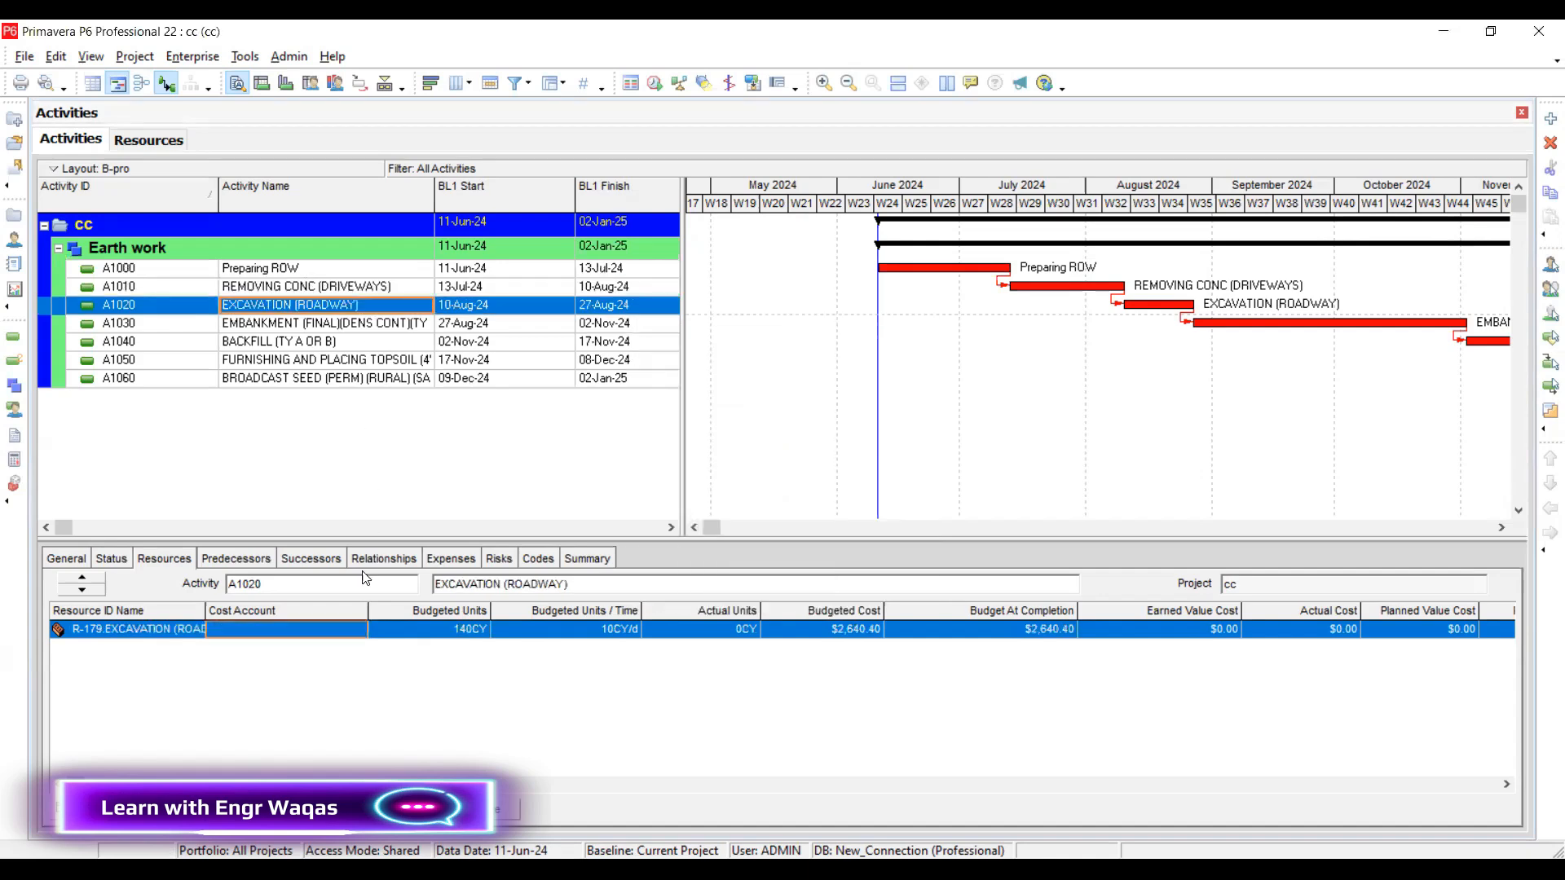
double_click(360, 629)
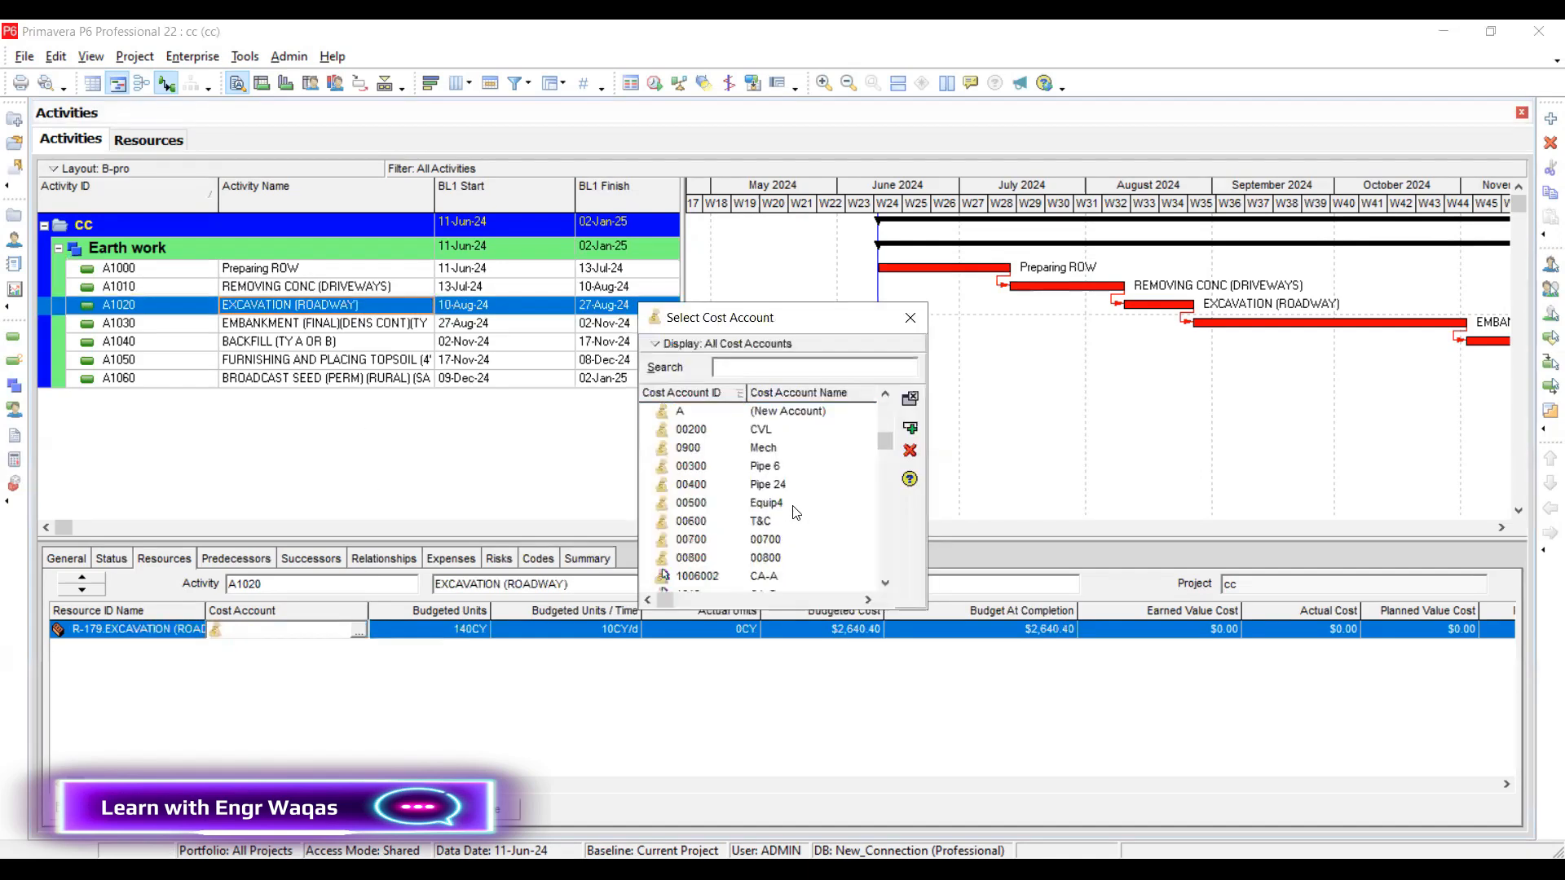
scroll(797, 512, "down", 1)
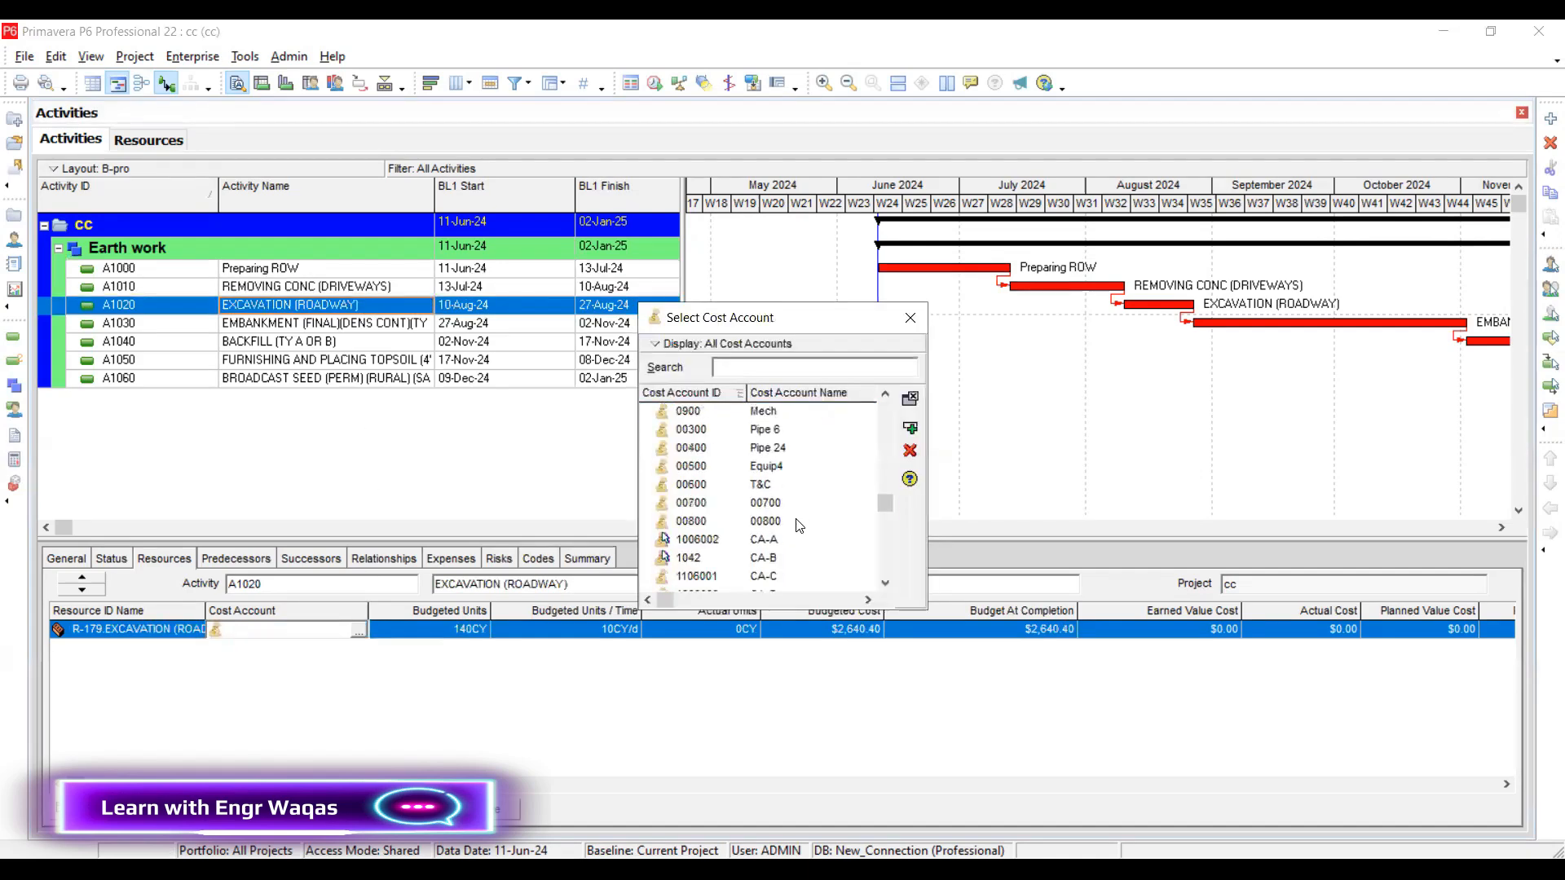
left_click(786, 559)
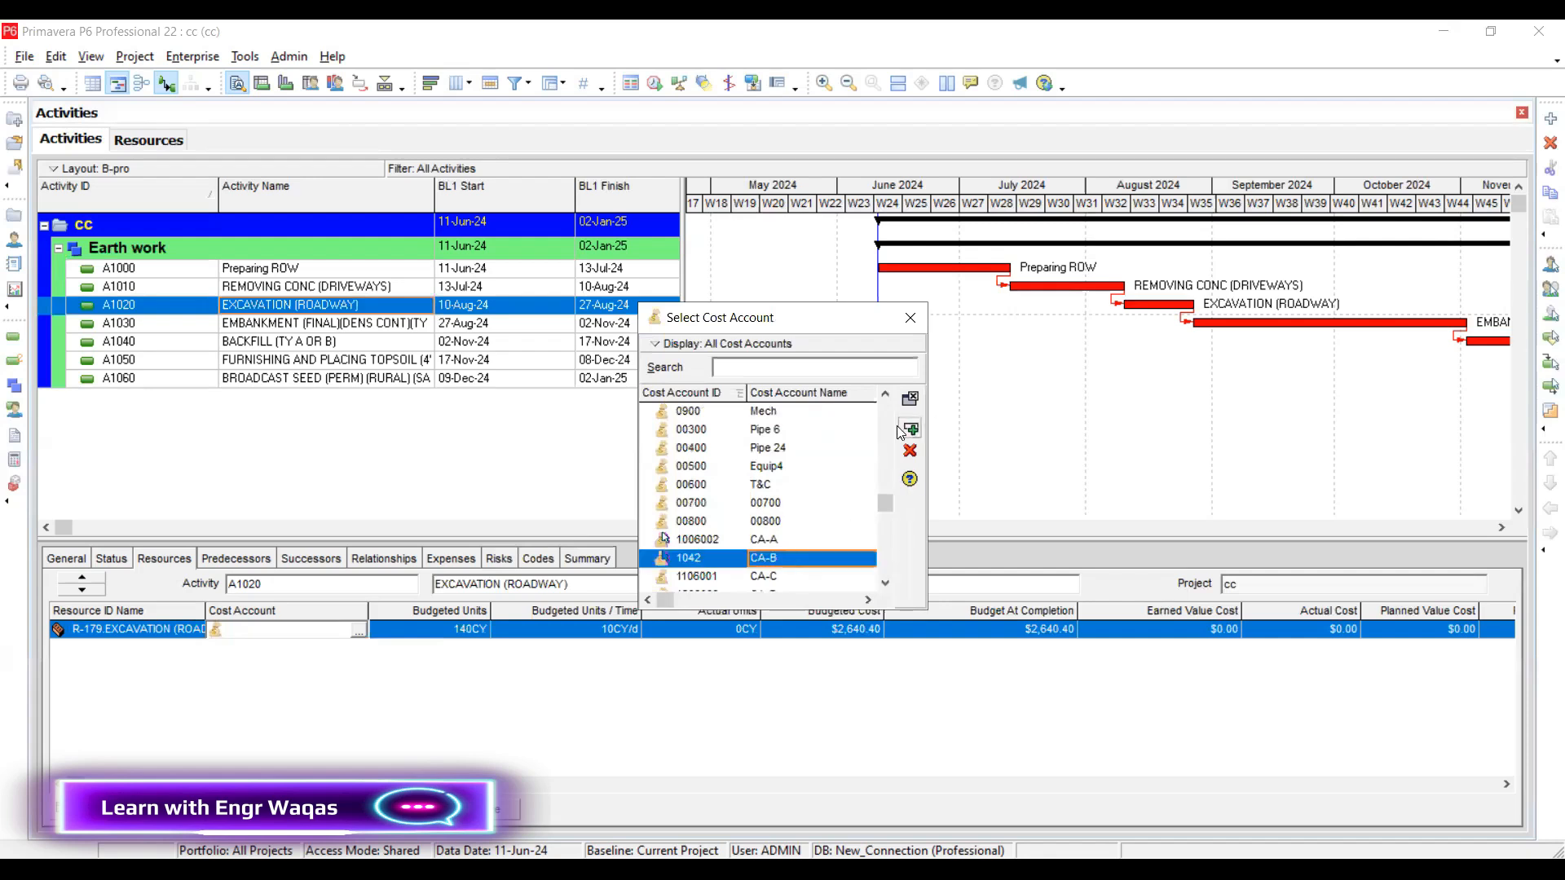
left_click(909, 430)
Assign cost account 1106001 (CA-C) to the resource of activity A1030, EMBANKMENT (FINAL)(DENS CONT)(TY C)
left_click(342, 323)
left_click(359, 630)
left_click(788, 539)
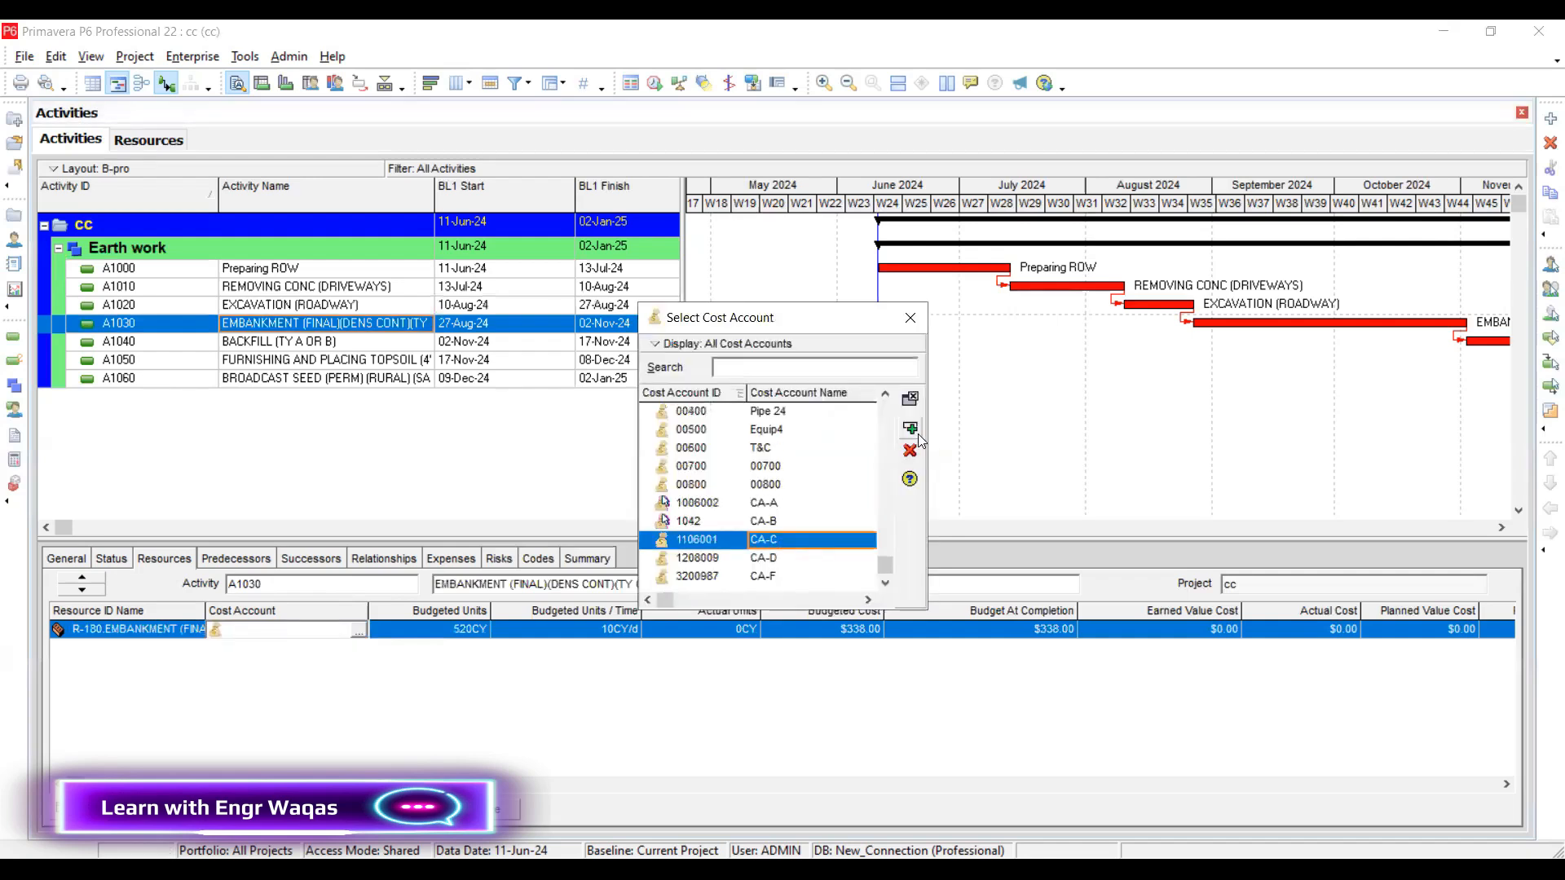
left_click(912, 428)
Review the resource assignments, cost accounts and budgeted costs of activities A1040, A1050, A1020, A1030 and A1000
left_click(326, 342)
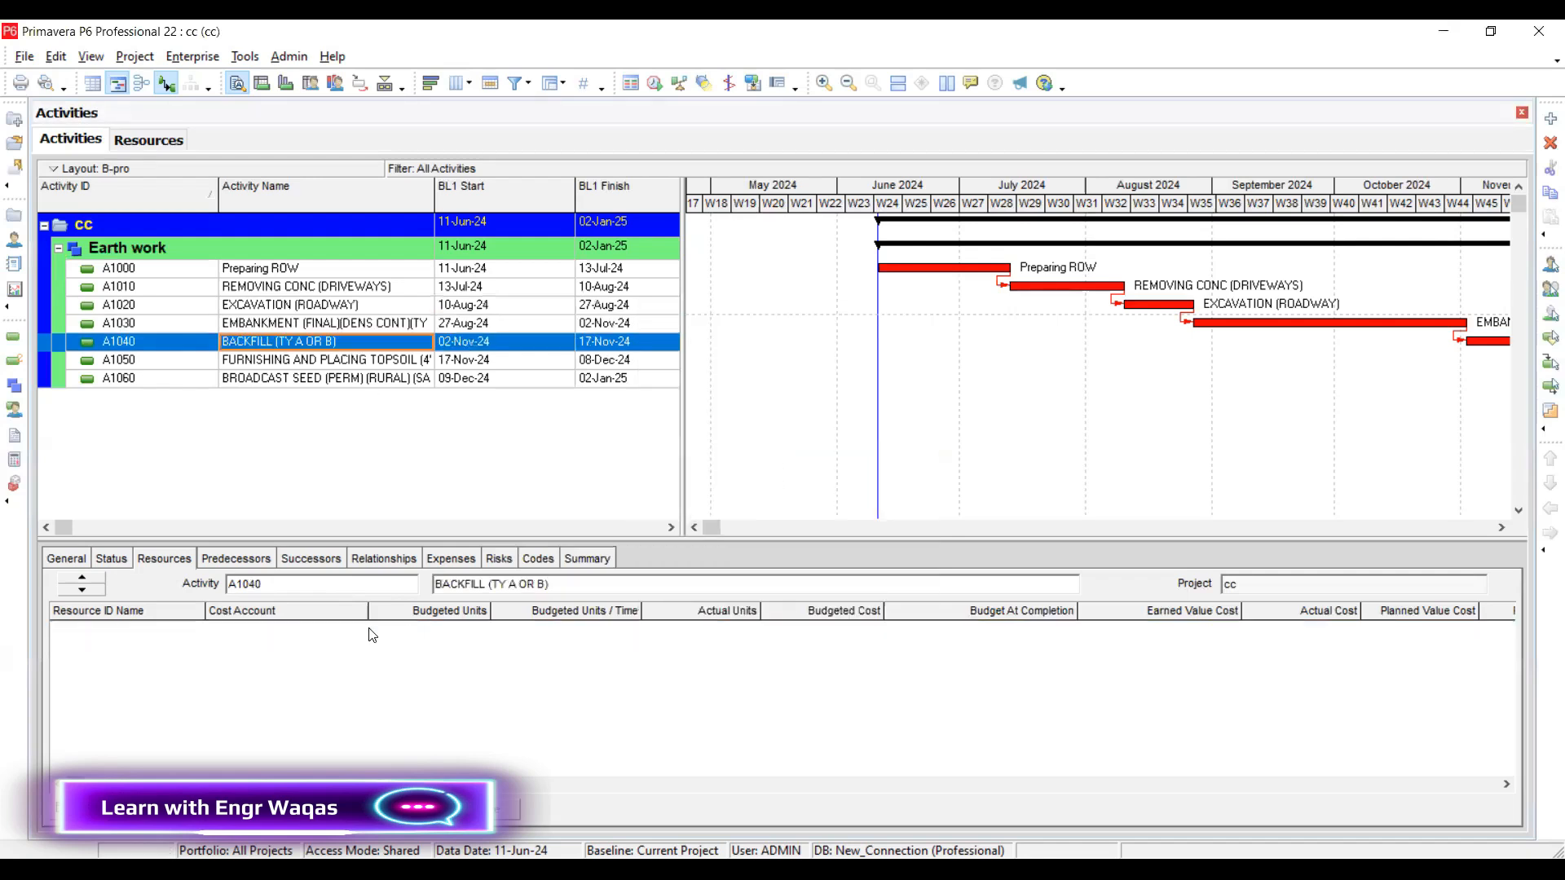
left_click(331, 364)
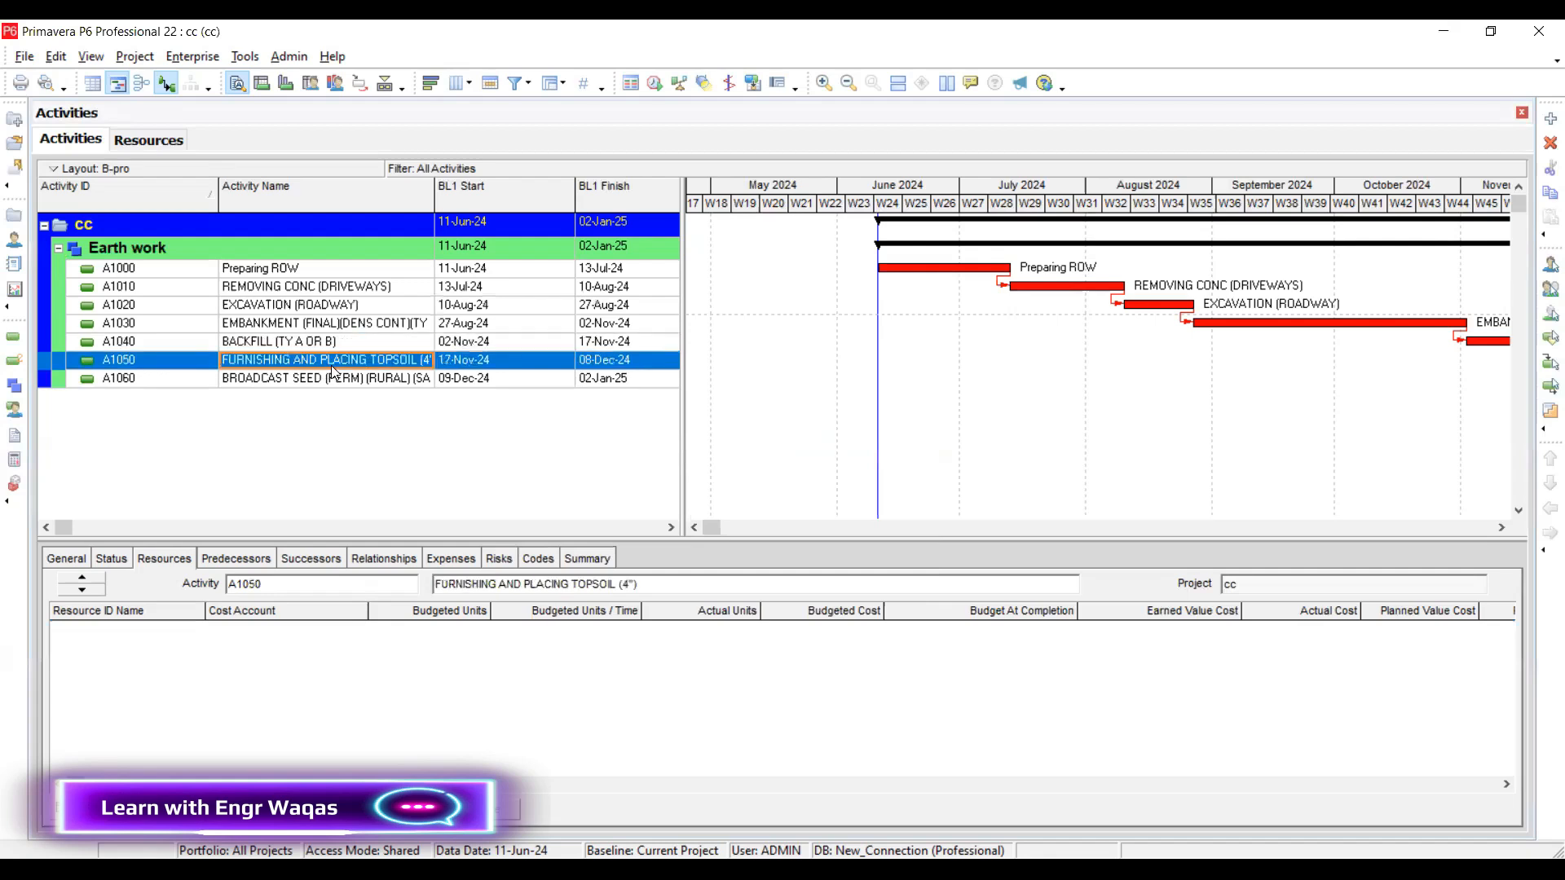
left_click(330, 305)
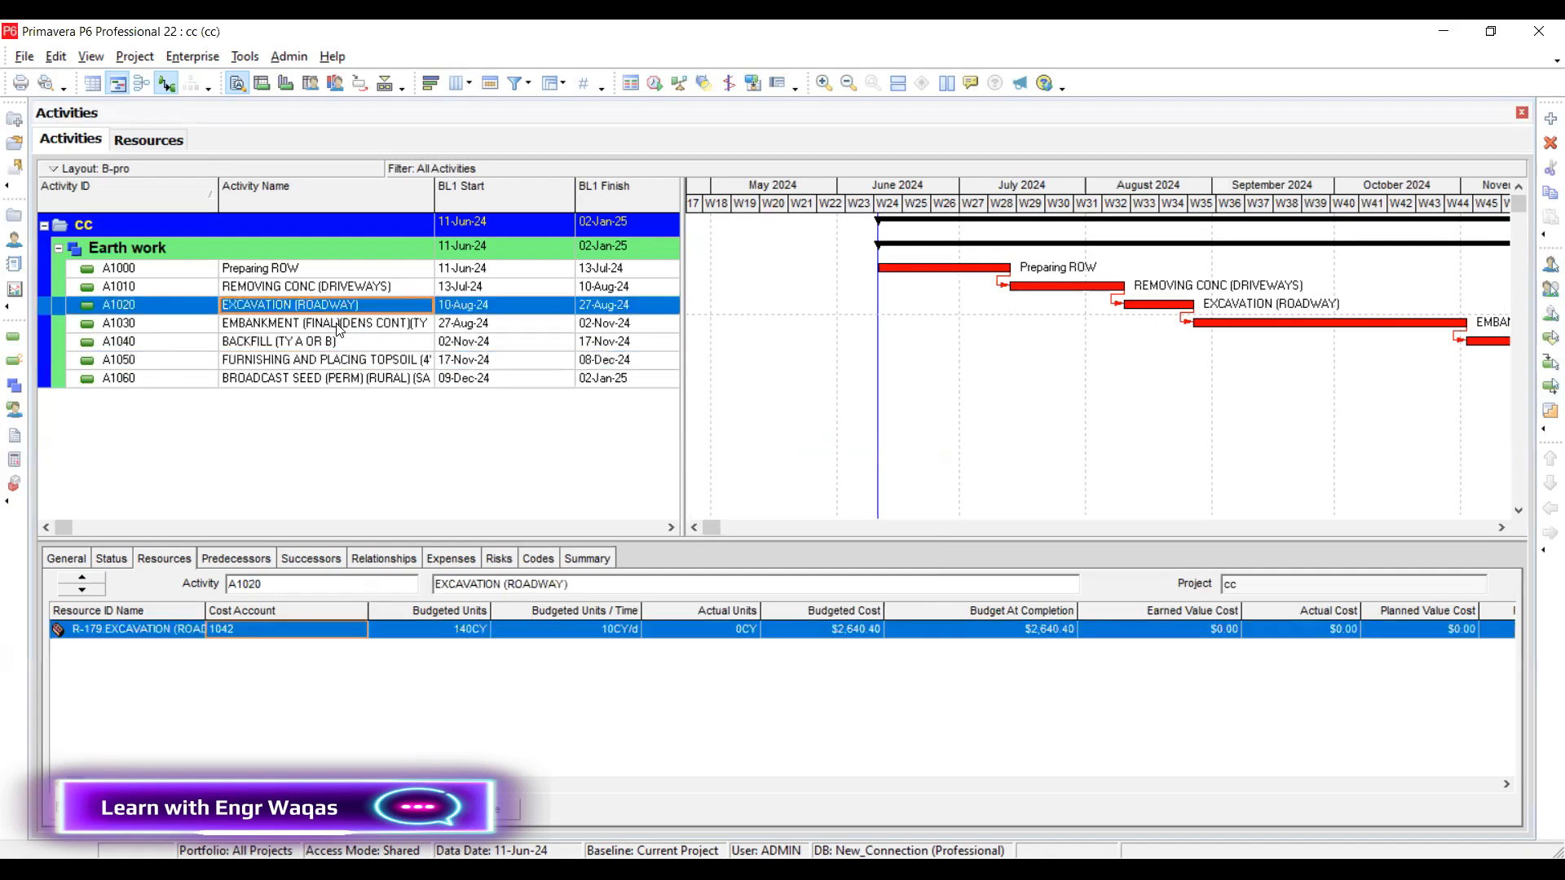
left_click(338, 326)
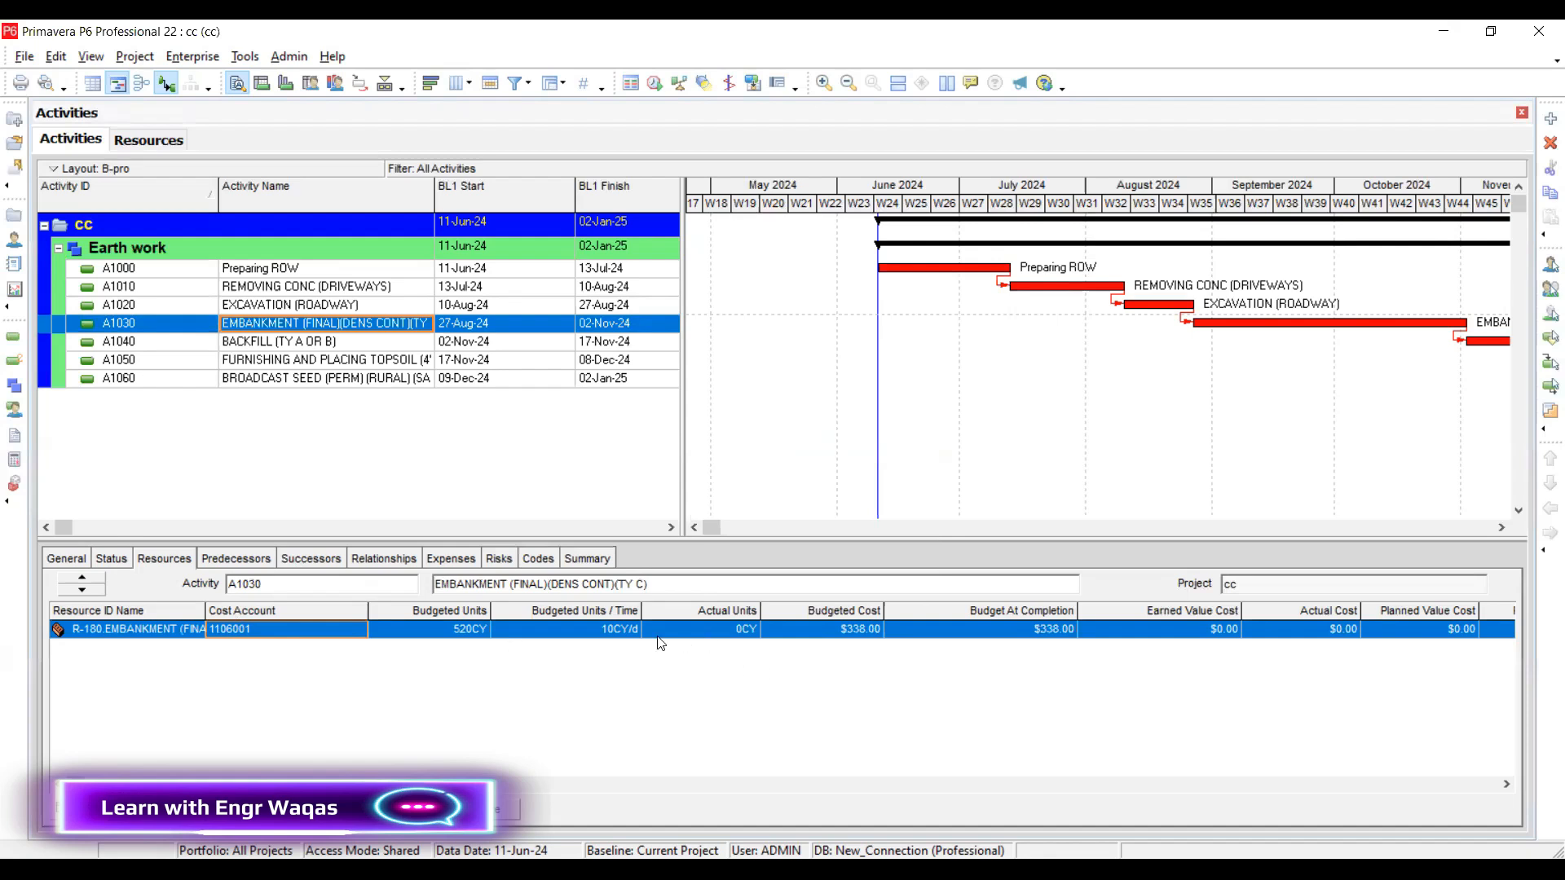
left_click(877, 632)
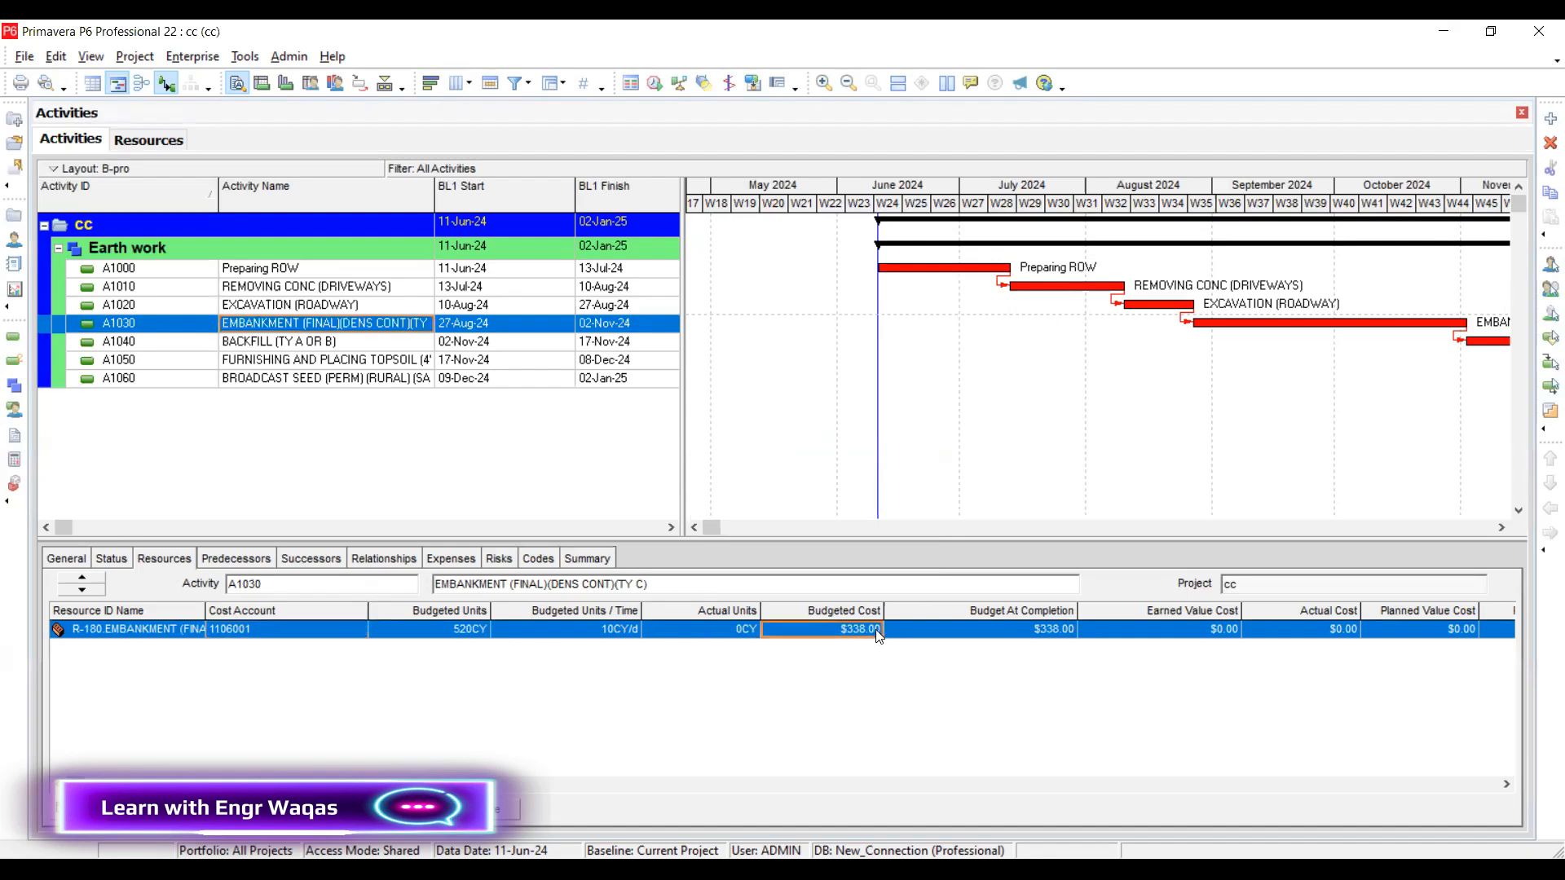
left_click(394, 271)
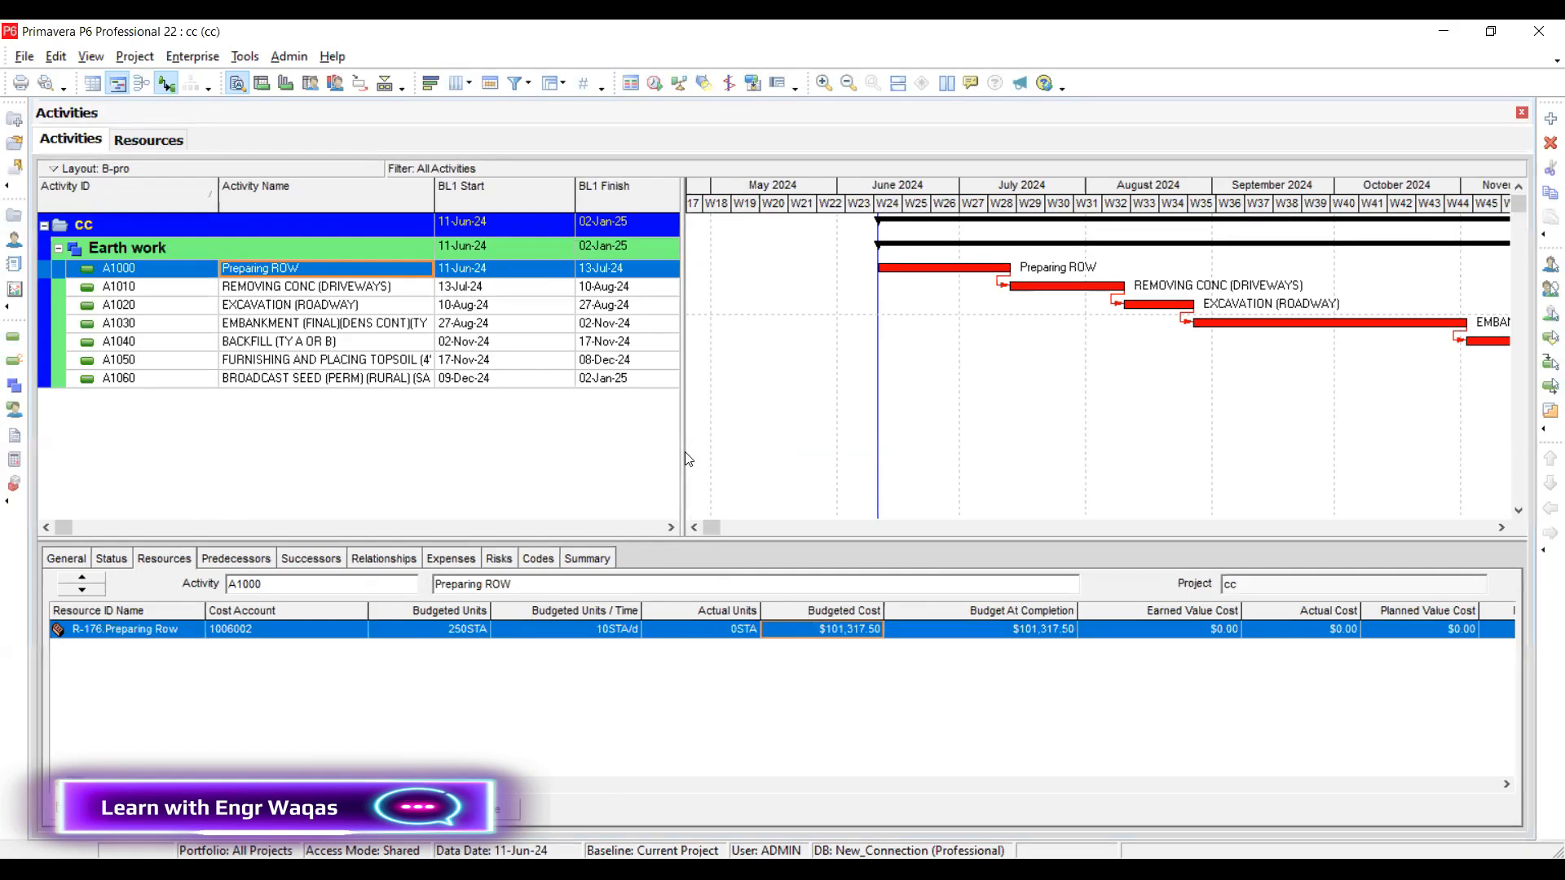
Switch to the Excel estimate and examine the quantity, unit and unit cost of the PREPARING ROW activity
key("alt+Tab")
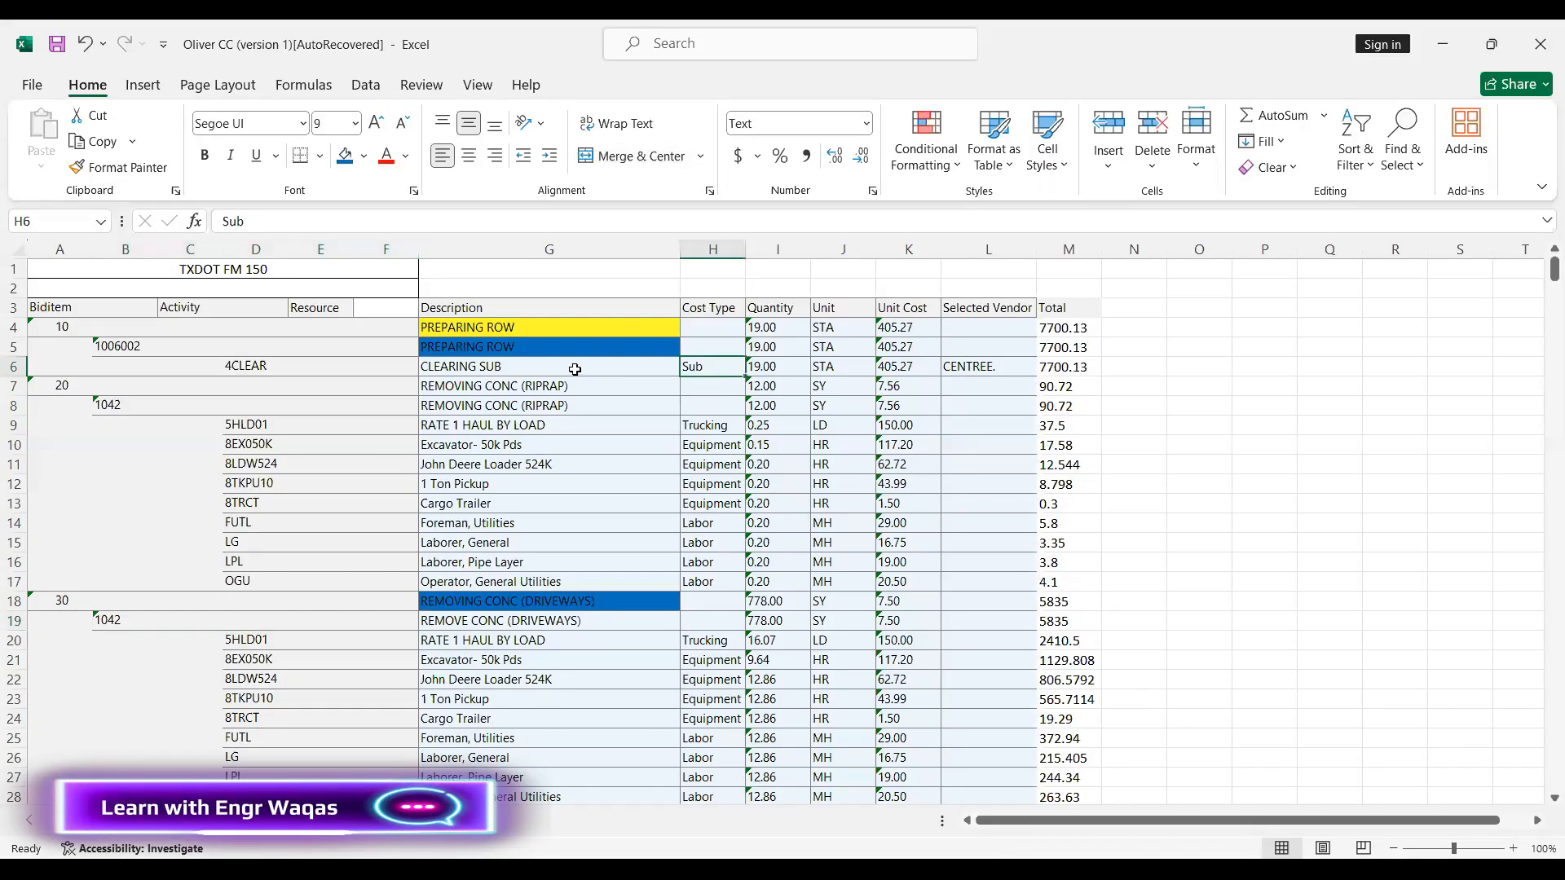
left_click(570, 365)
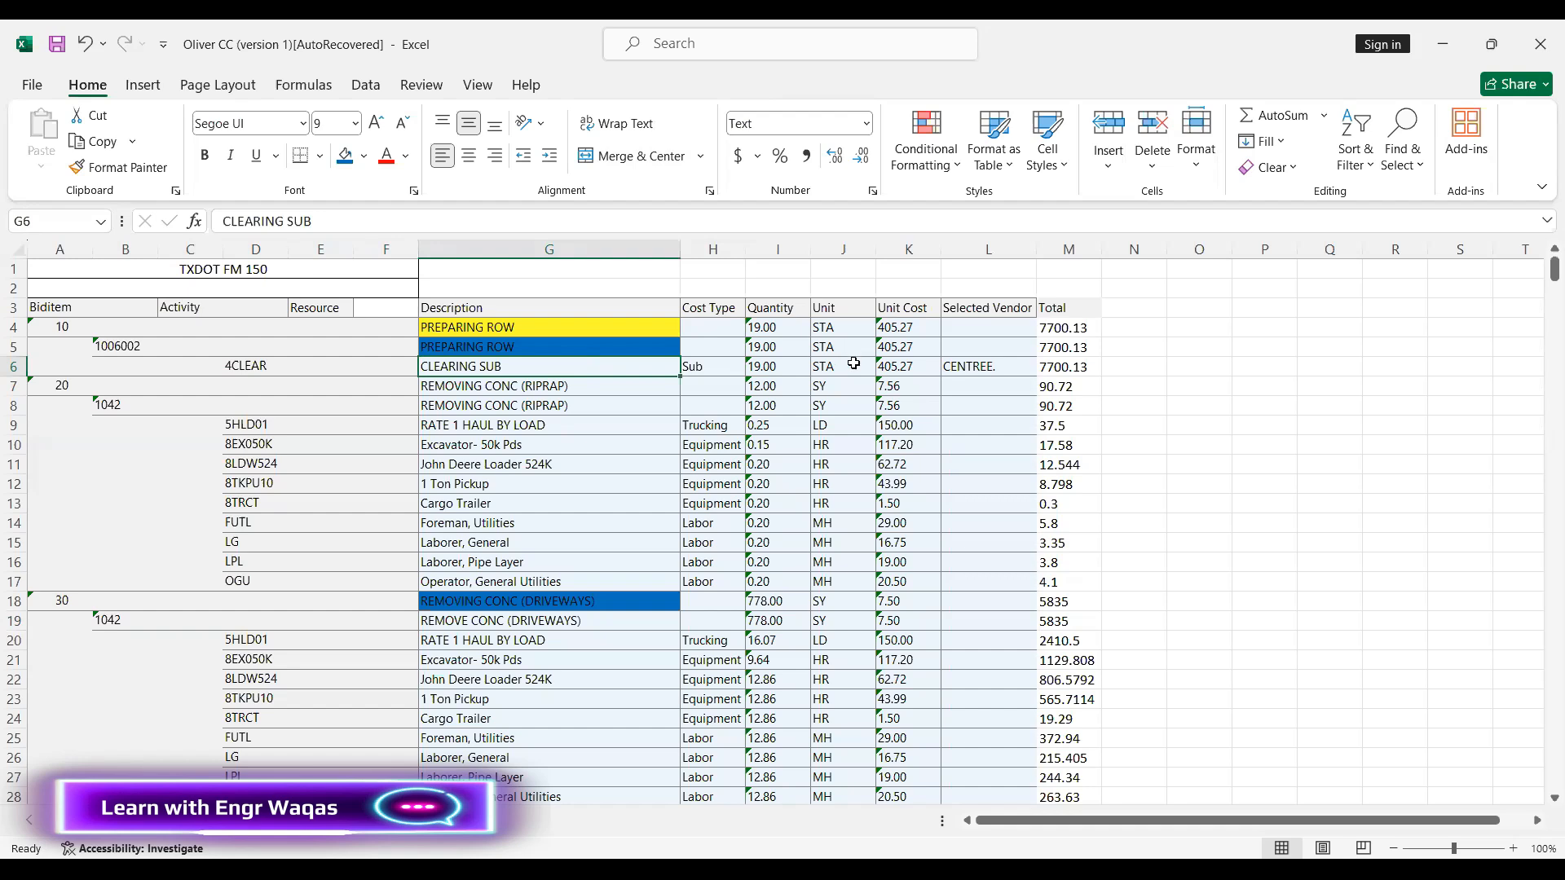
left_click(636, 343)
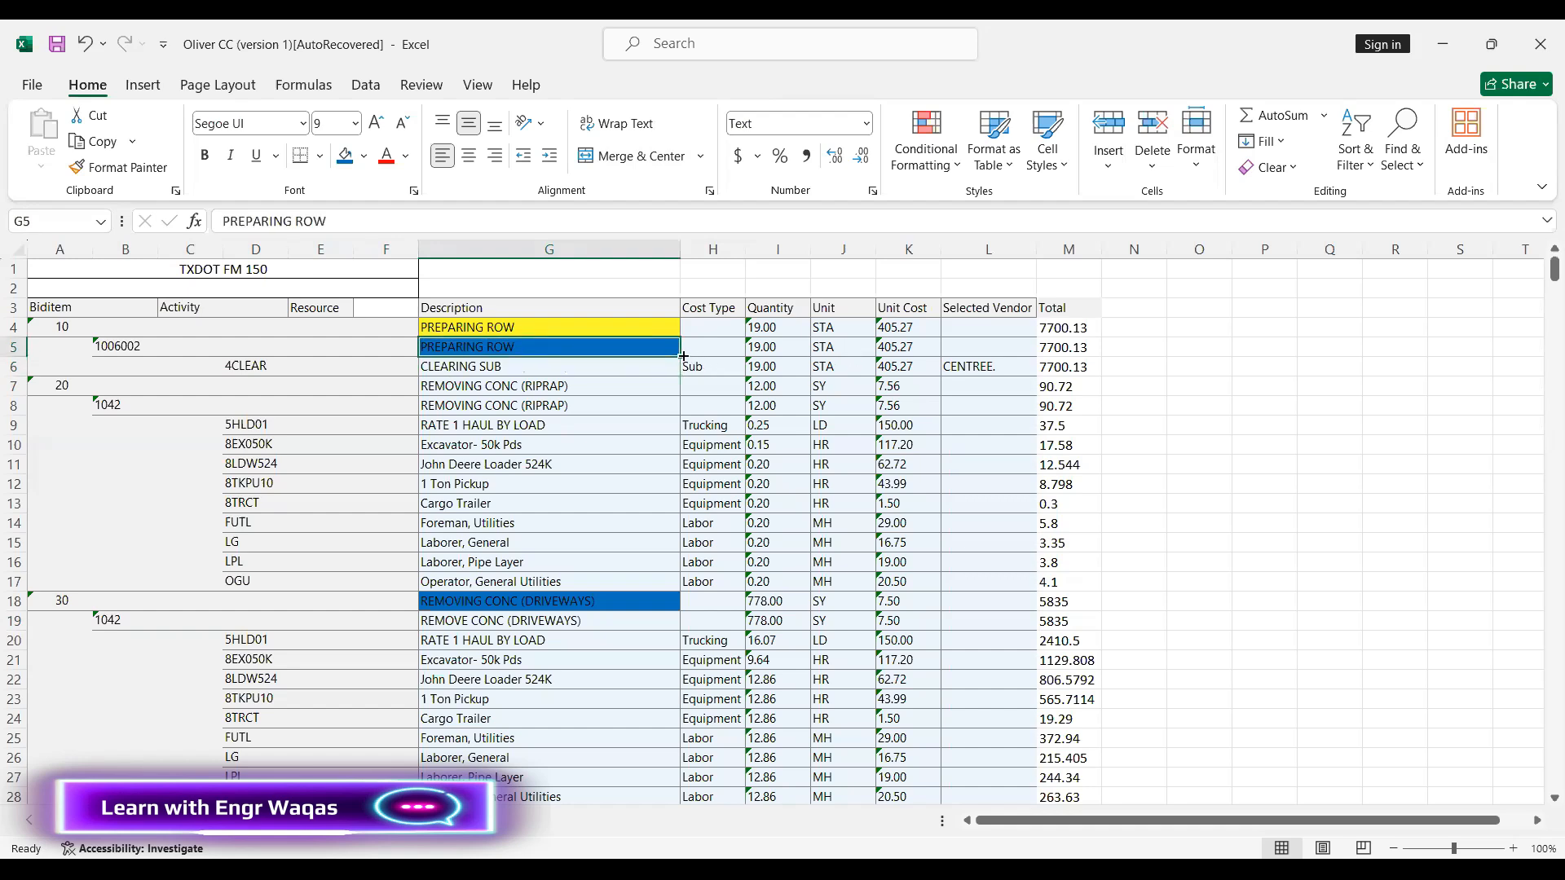
left_click(833, 349)
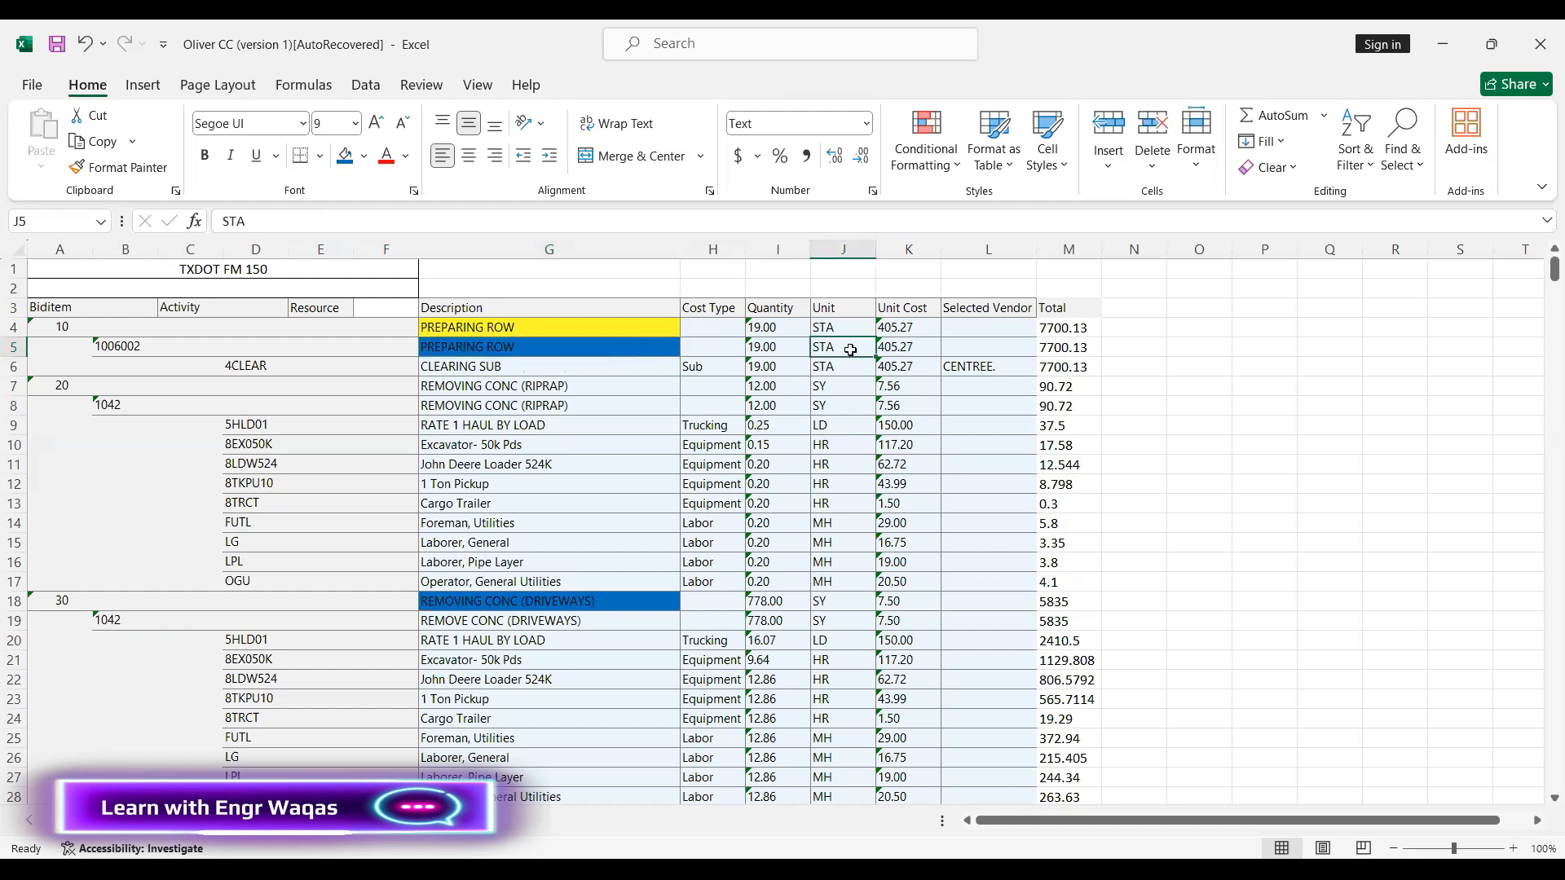
left_click(786, 345)
left_click(910, 348)
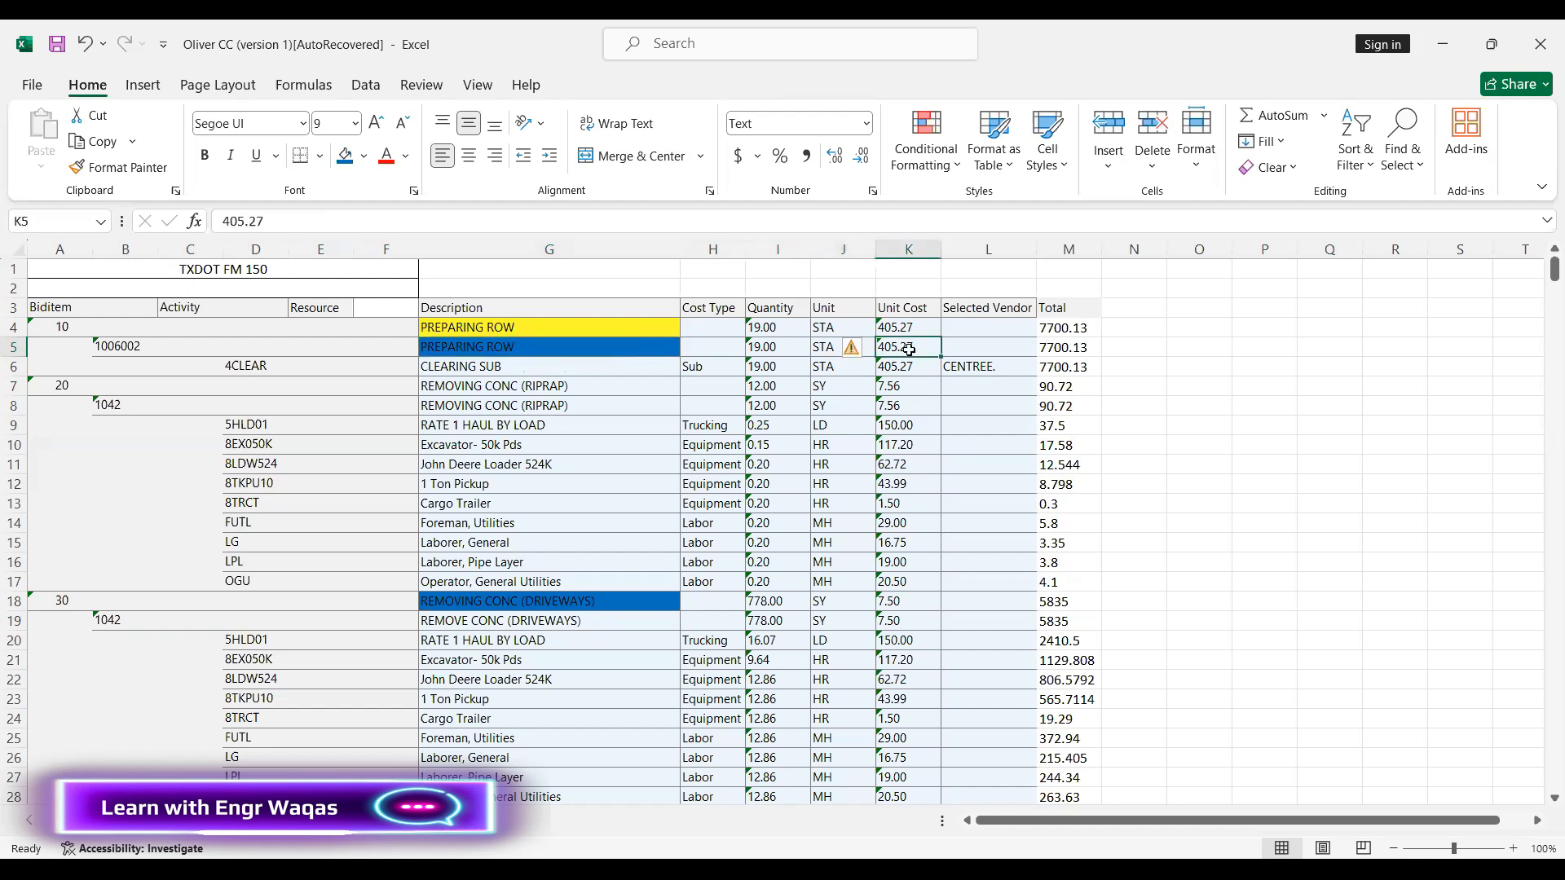
left_click(770, 347)
left_click(884, 349)
left_click(763, 345)
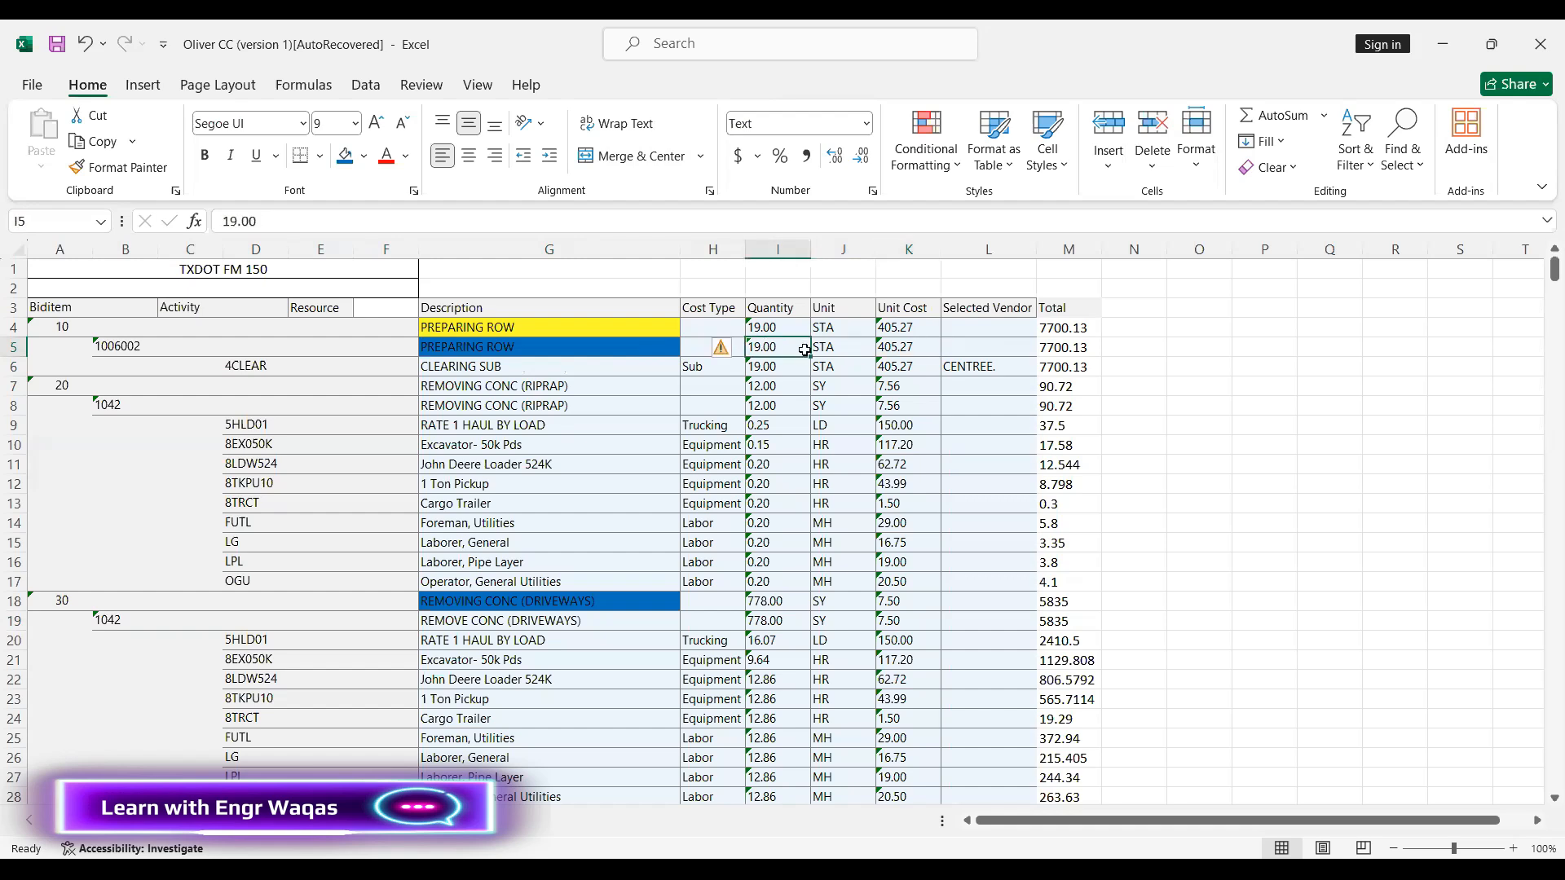
left_click(919, 349)
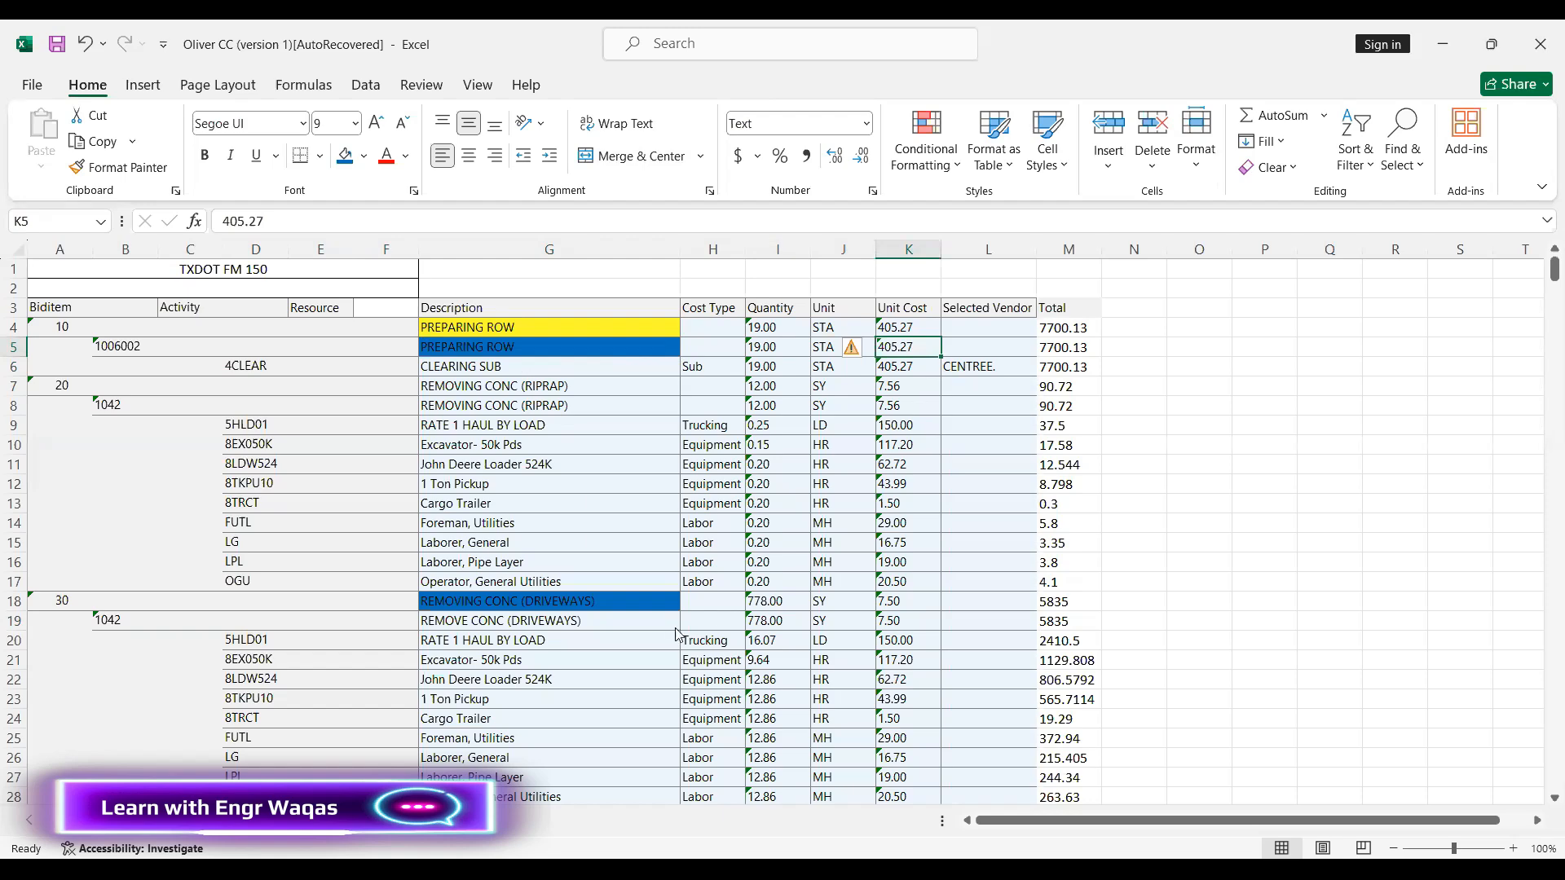
Switch back to Primavera P6 and set the budgeted units of the Preparing ROW resource to 19
key("alt+Tab")
left_click(482, 624)
left_click(483, 624)
type("19")
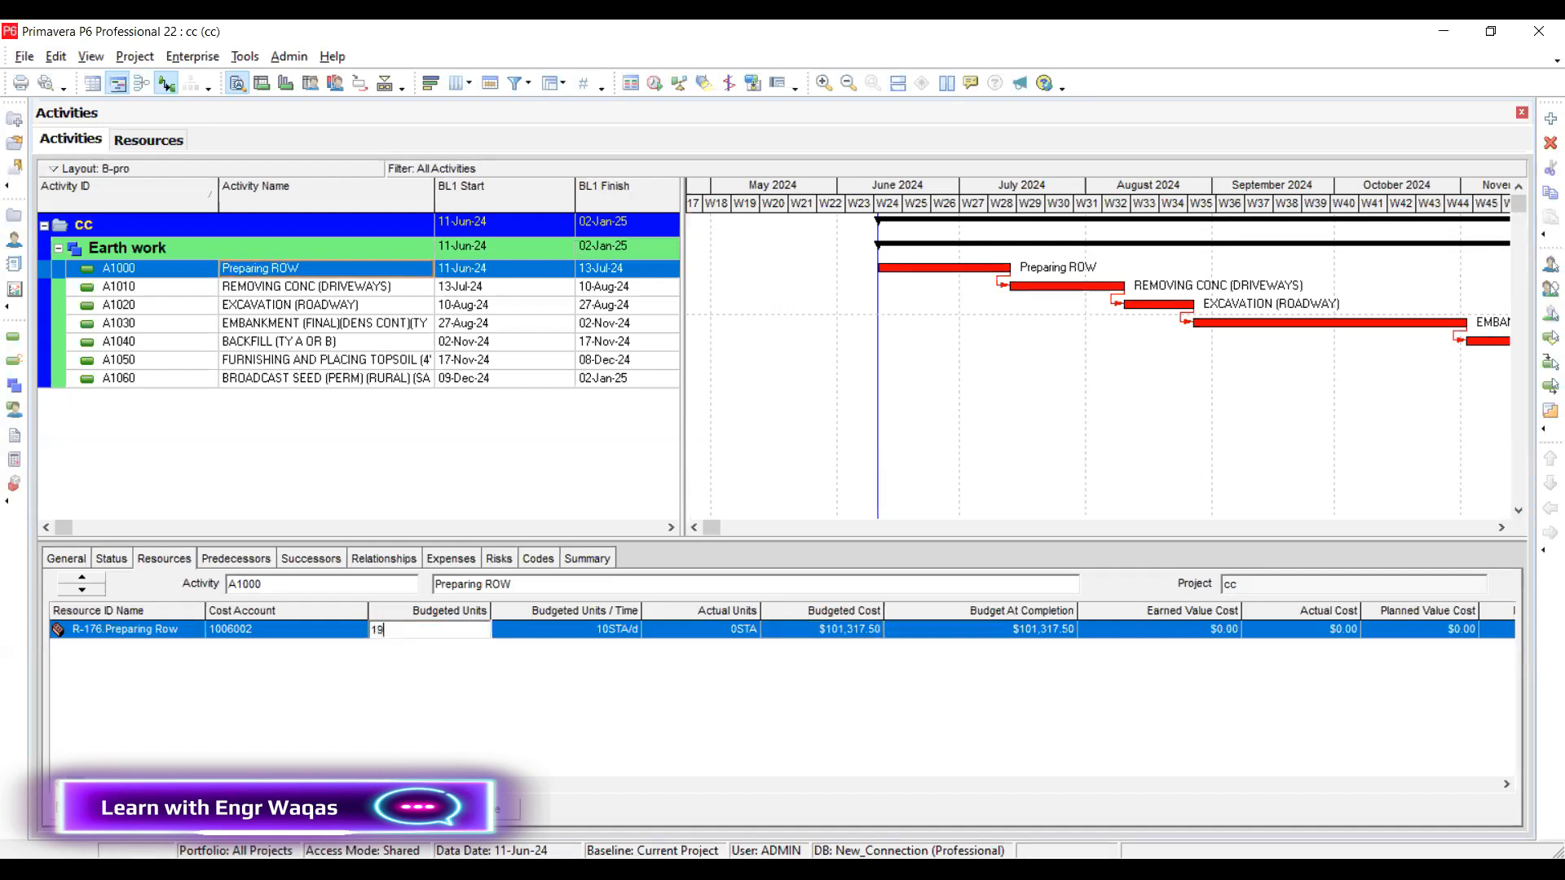
left_click(582, 629)
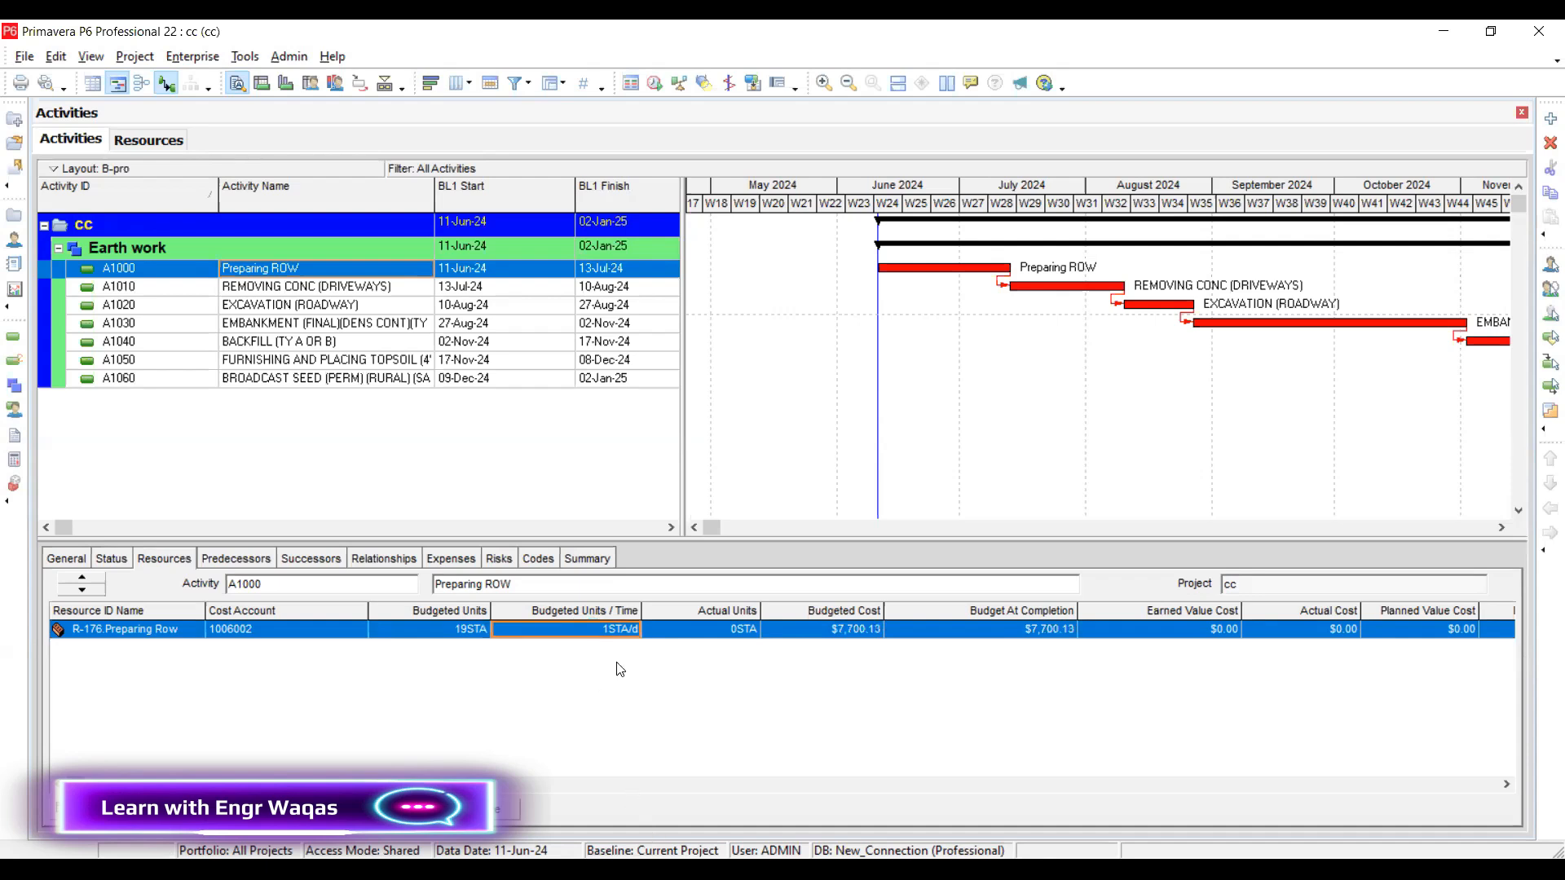
Recheck the unit cost in Excel and try entering 405 and 405.27 as the Preparing ROW resource's budgeted units per time
key("alt+Tab")
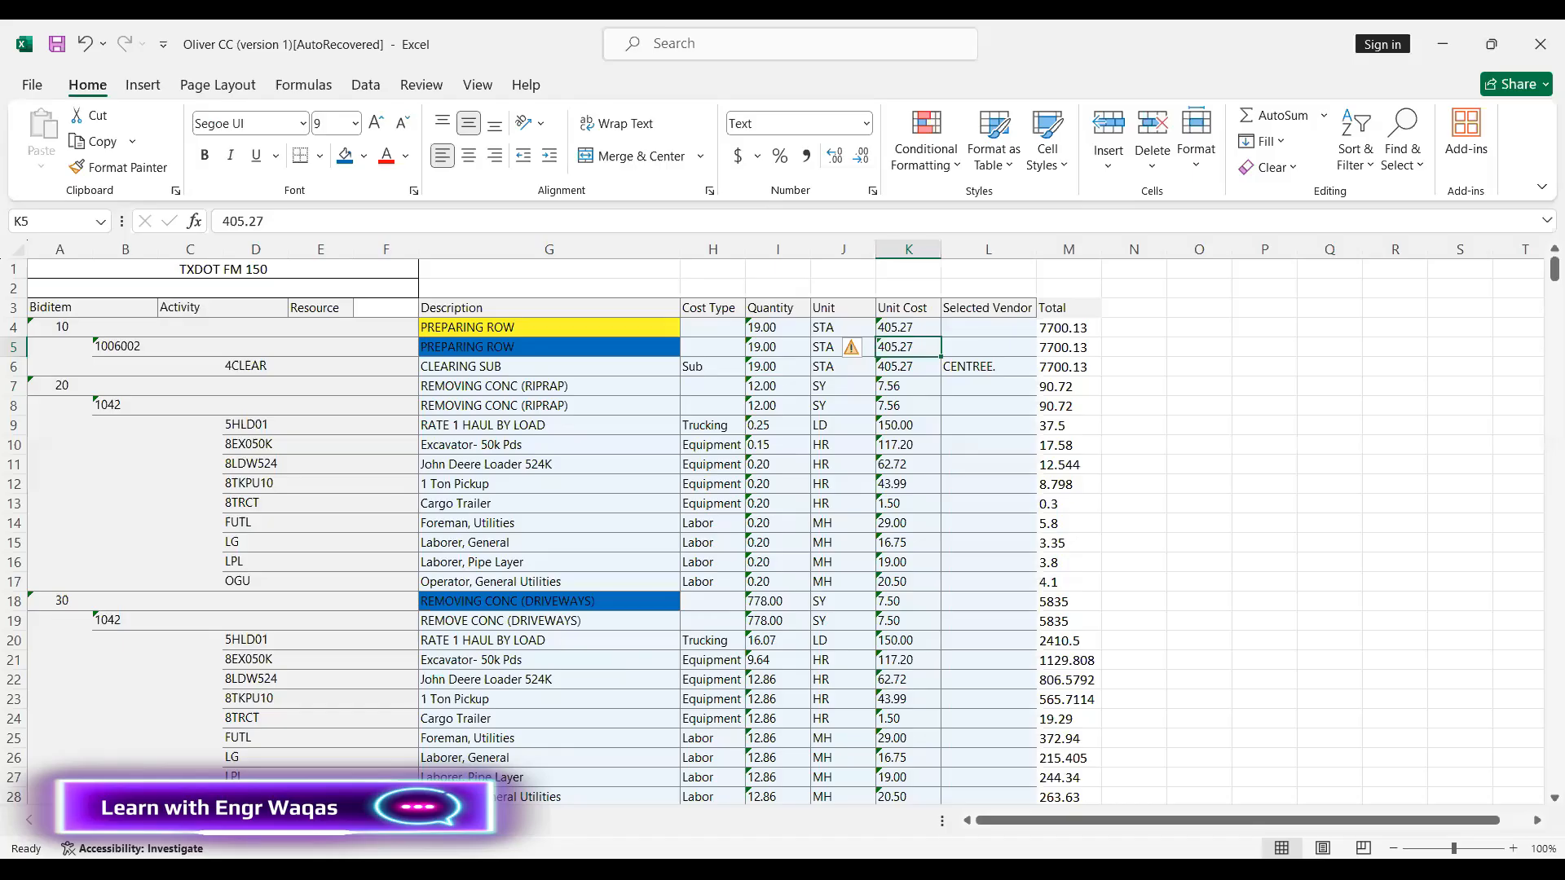
key("alt+Tab")
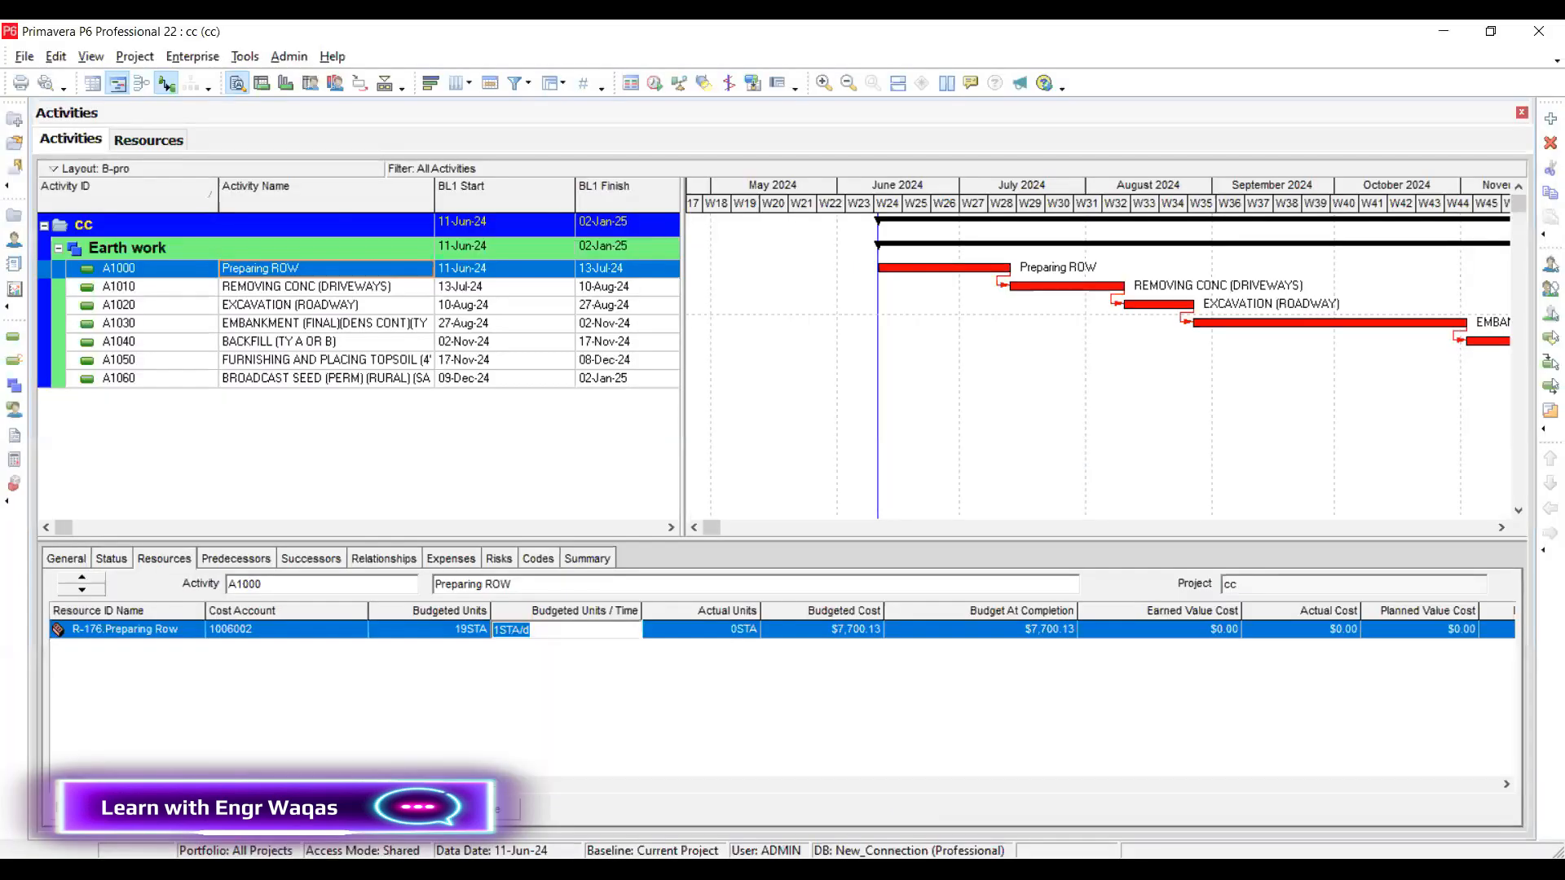
type("405")
key("Return")
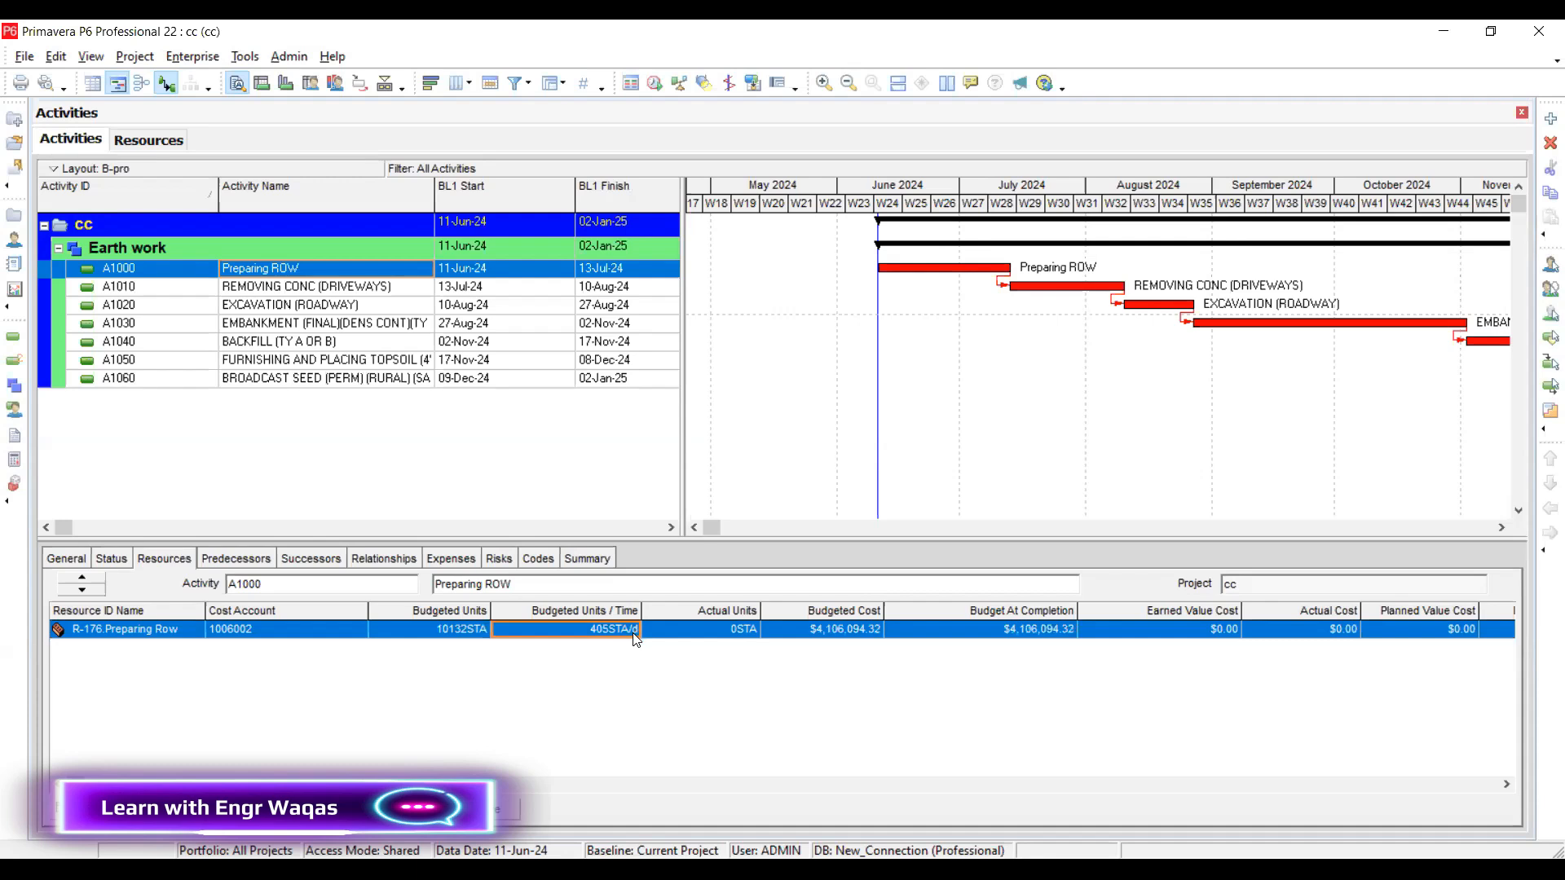
left_click(635, 635)
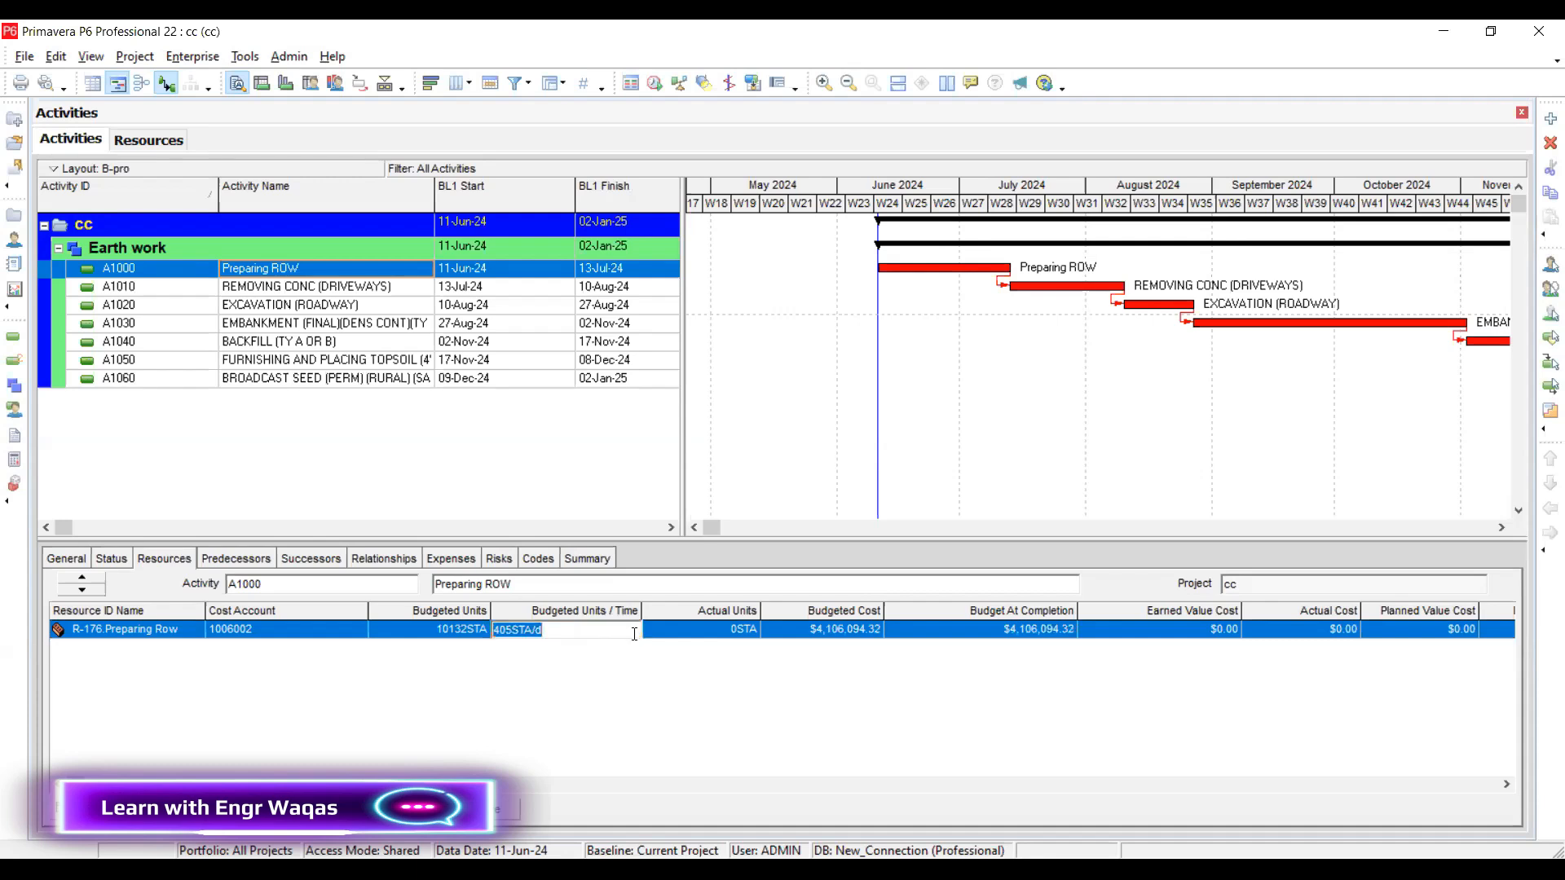
type("405.27")
key("Return")
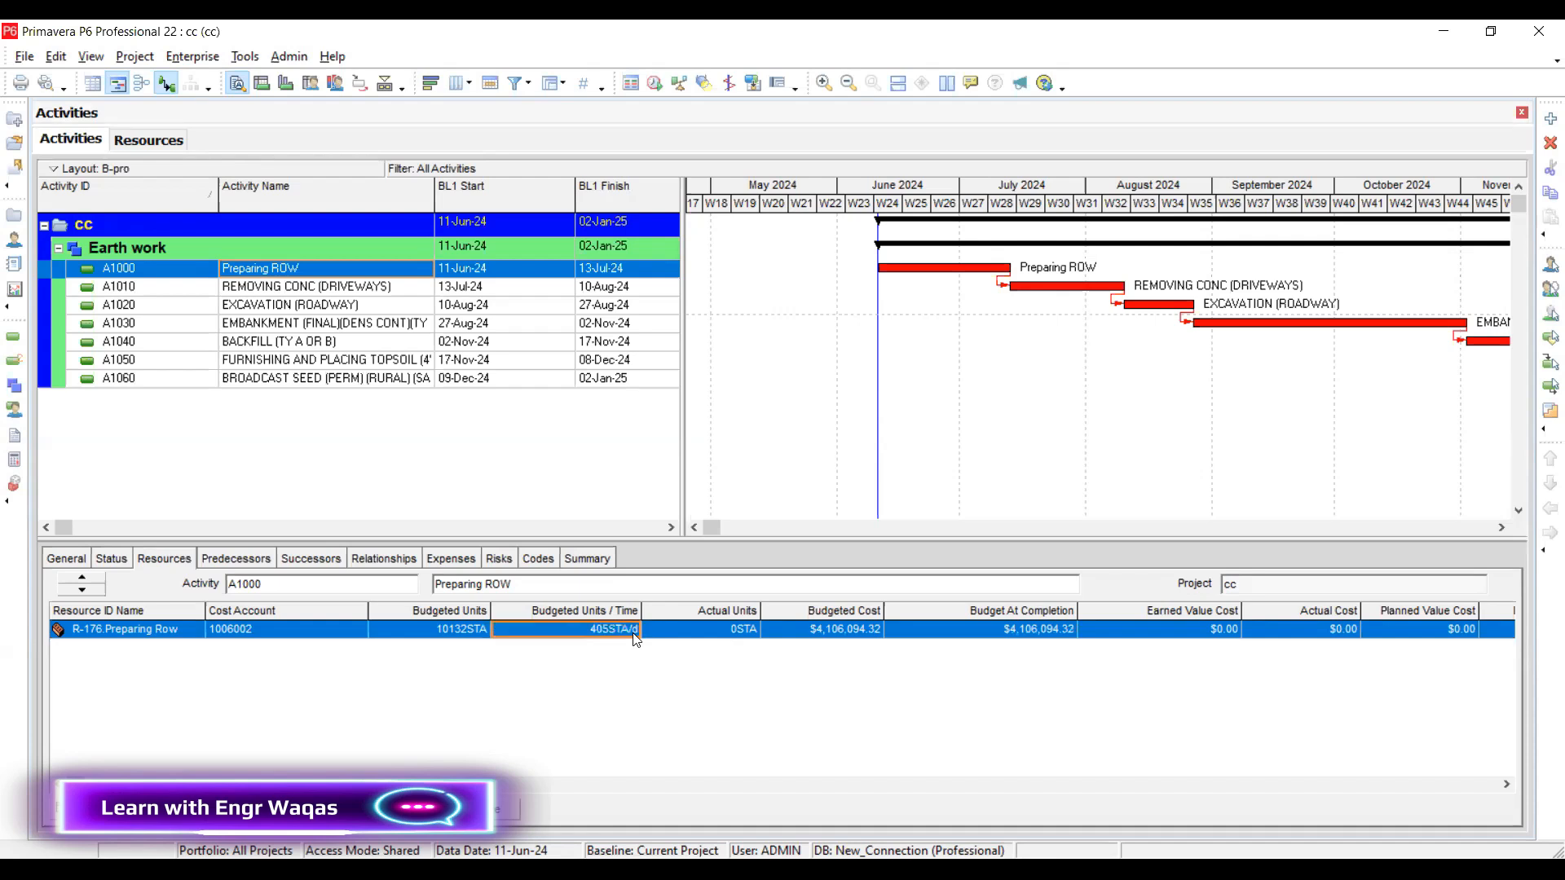
Restore the Preparing ROW resource's budgeted units to 19 and leave its budgeted units per time as calculated
left_click(481, 635)
left_click(481, 634)
type("19")
key("Return")
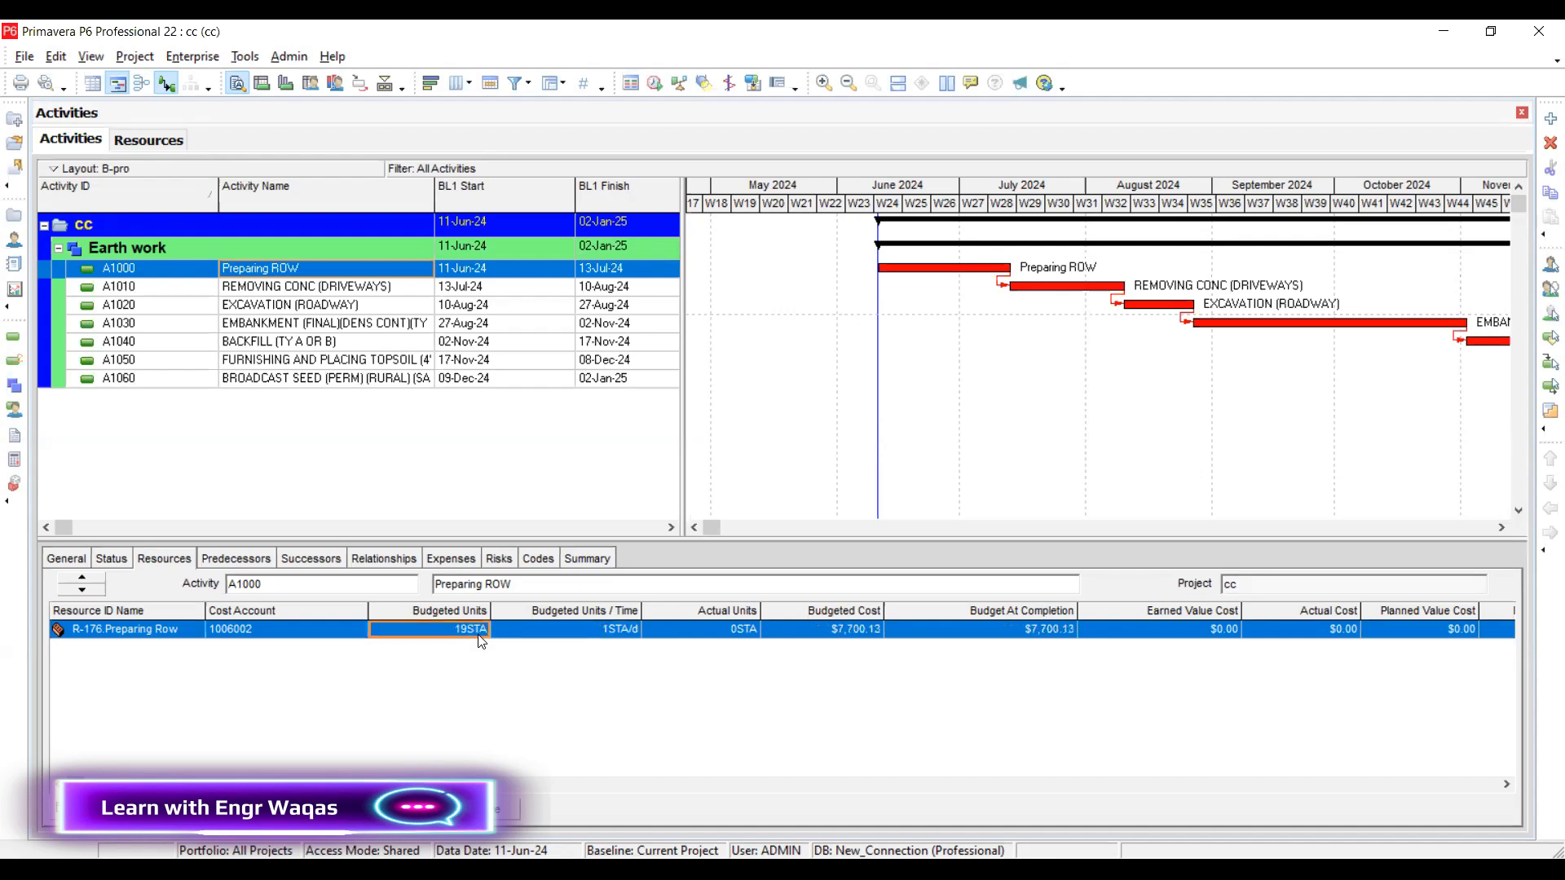
left_click(628, 640)
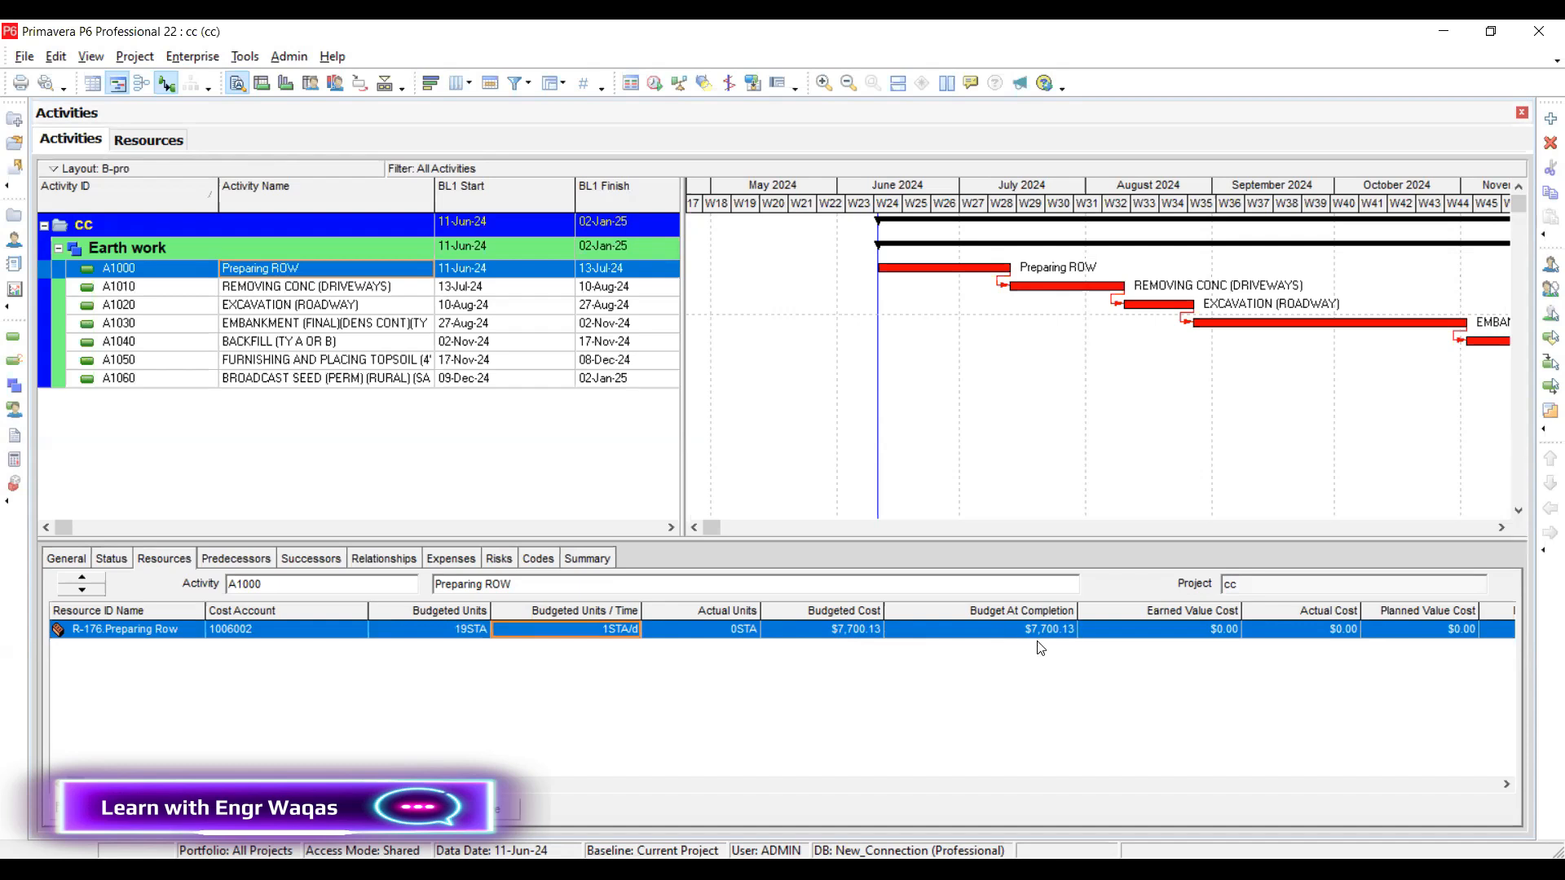
left_click(637, 628)
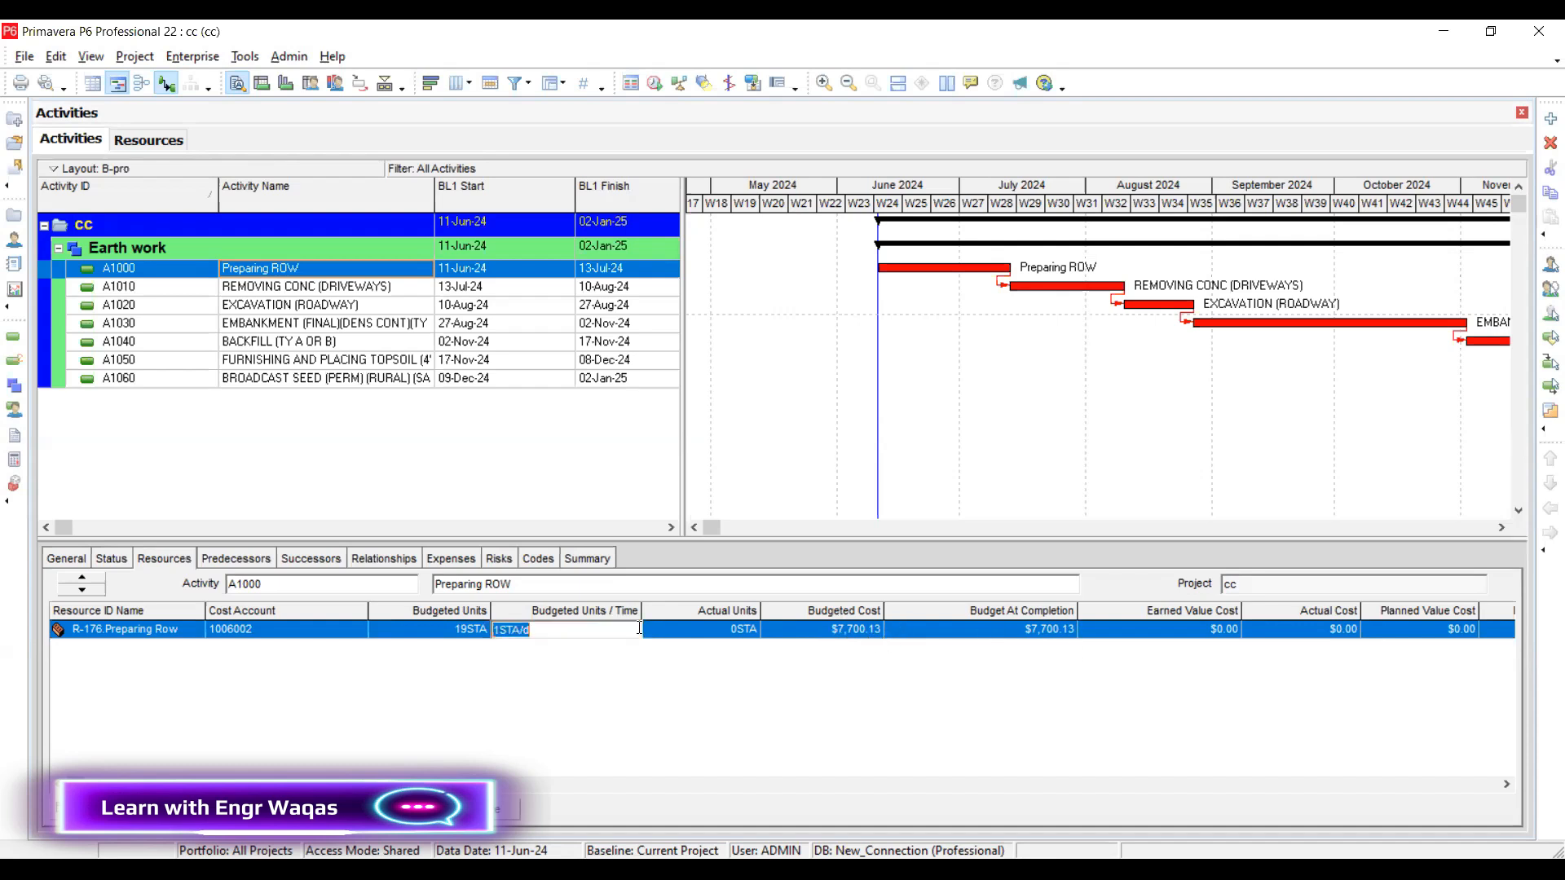
left_click(656, 711)
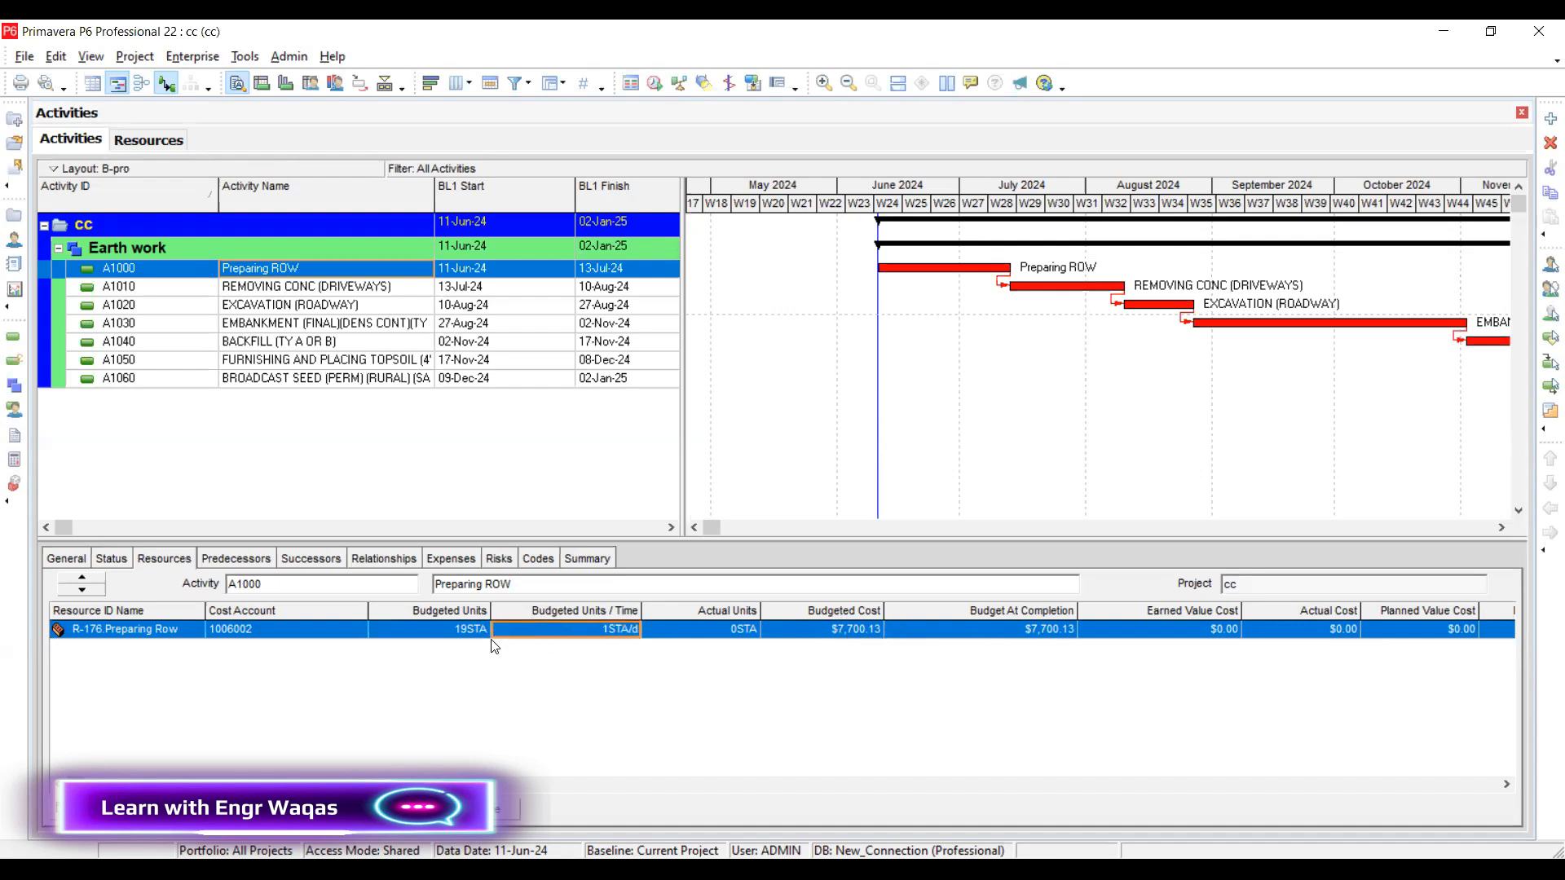
Look up the REMOVING CONC (DRIVEWAYS) quantity in Excel and set the A1010 resource's budgeted units to 778 in Primavera P6
left_click(357, 289)
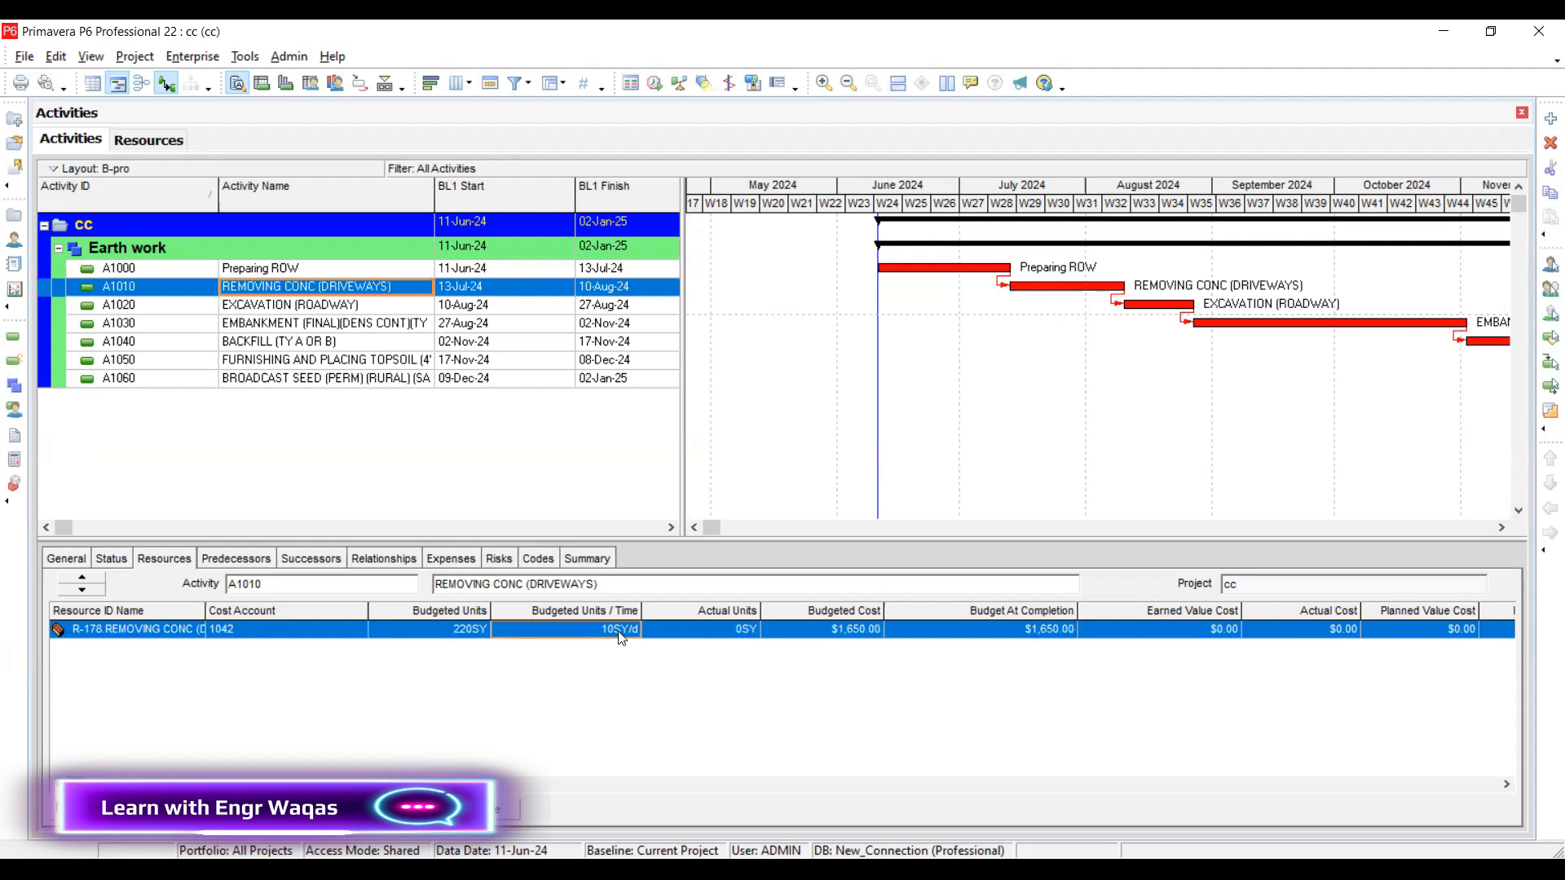
left_click(855, 631)
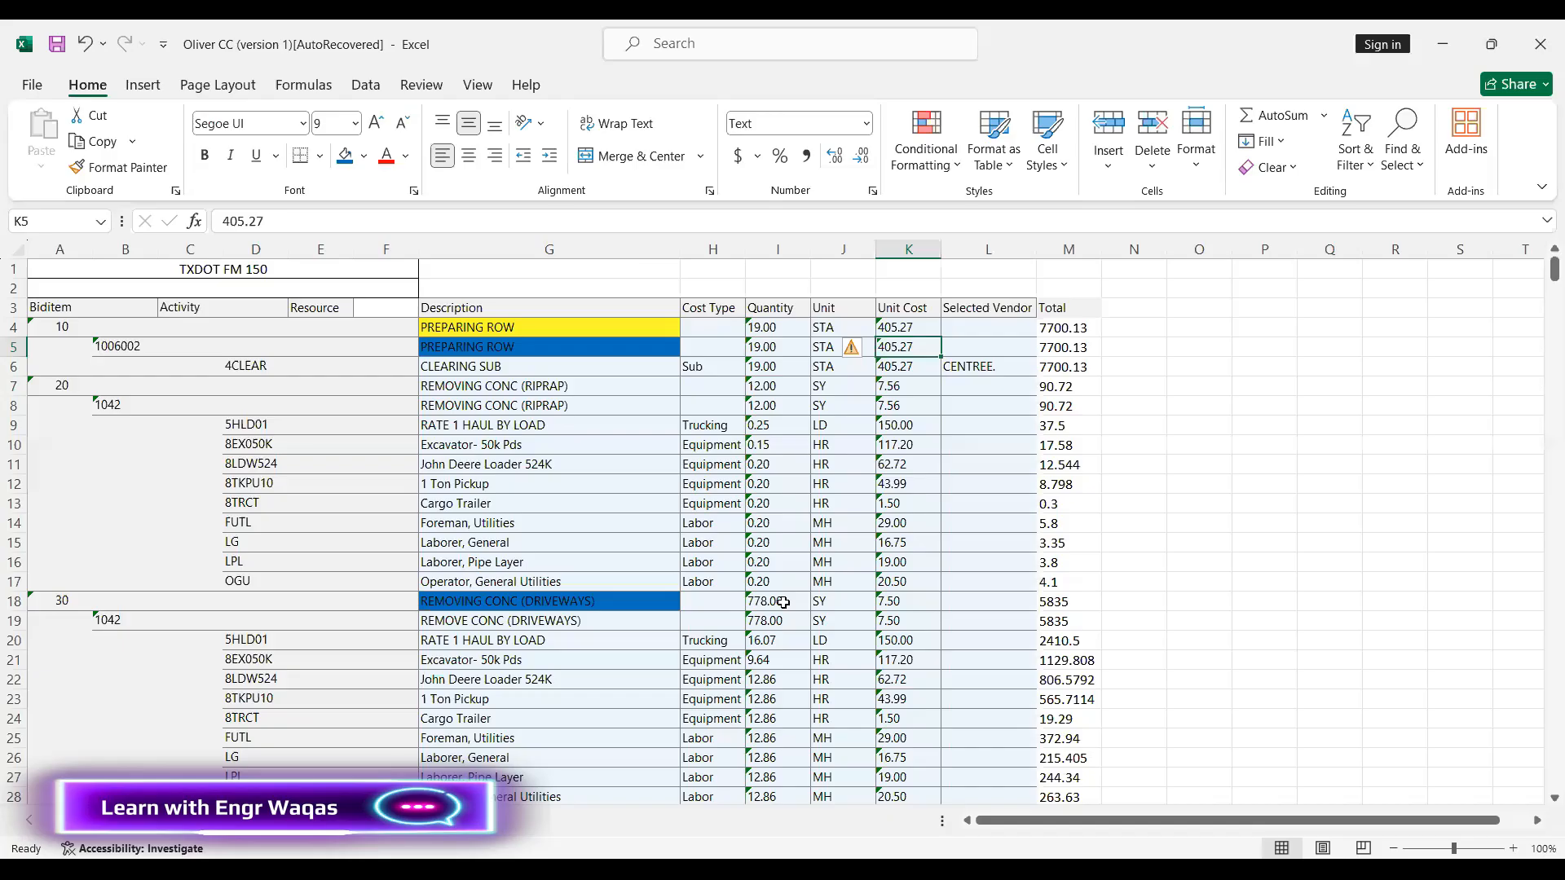
left_click(781, 603)
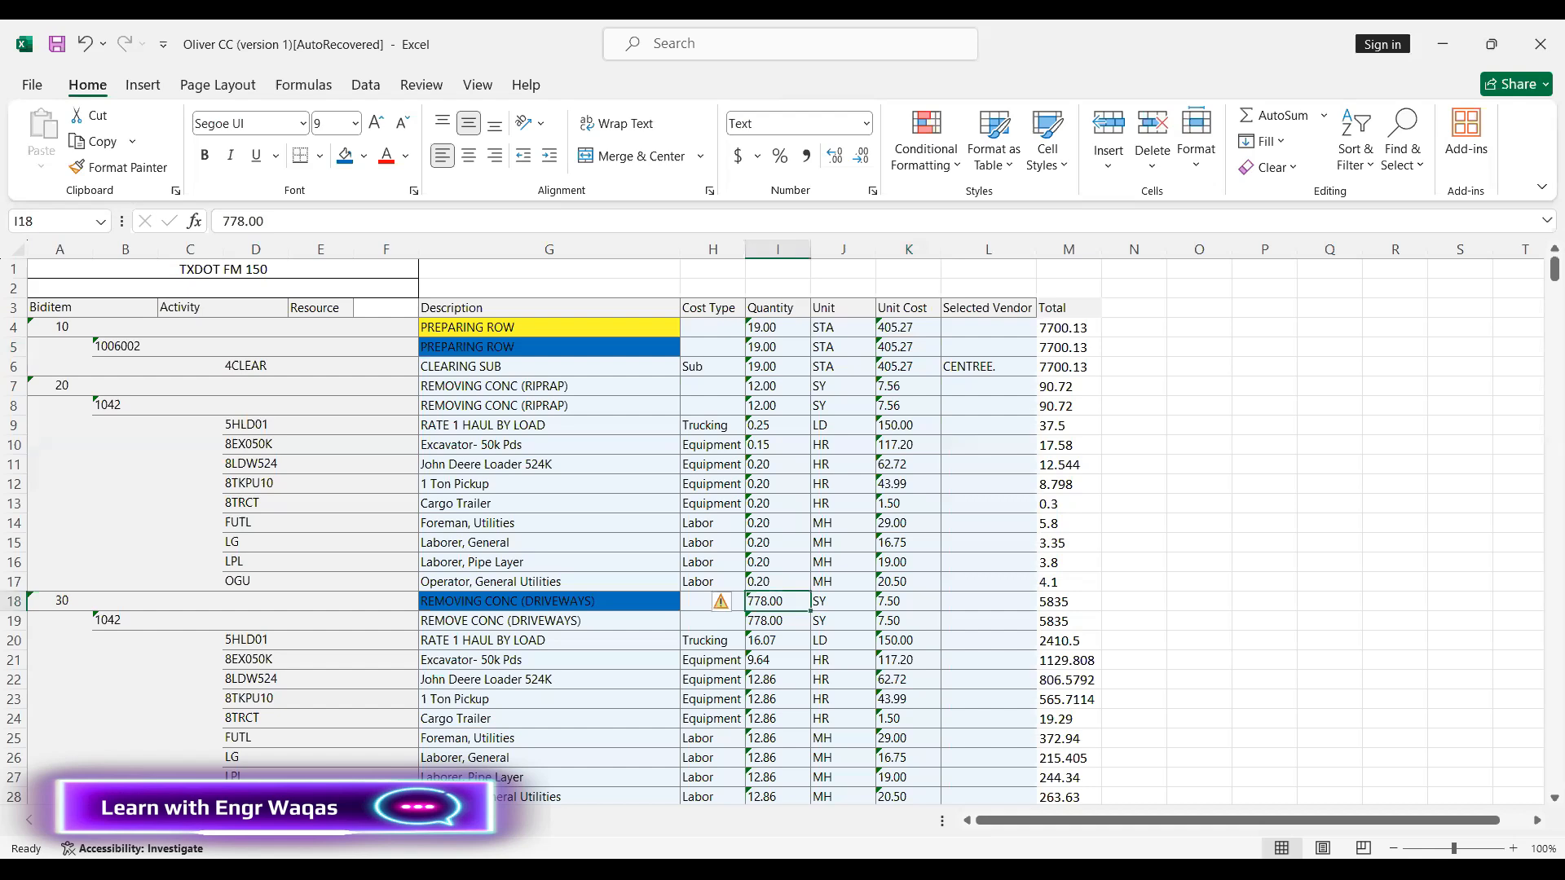
key("alt+Tab")
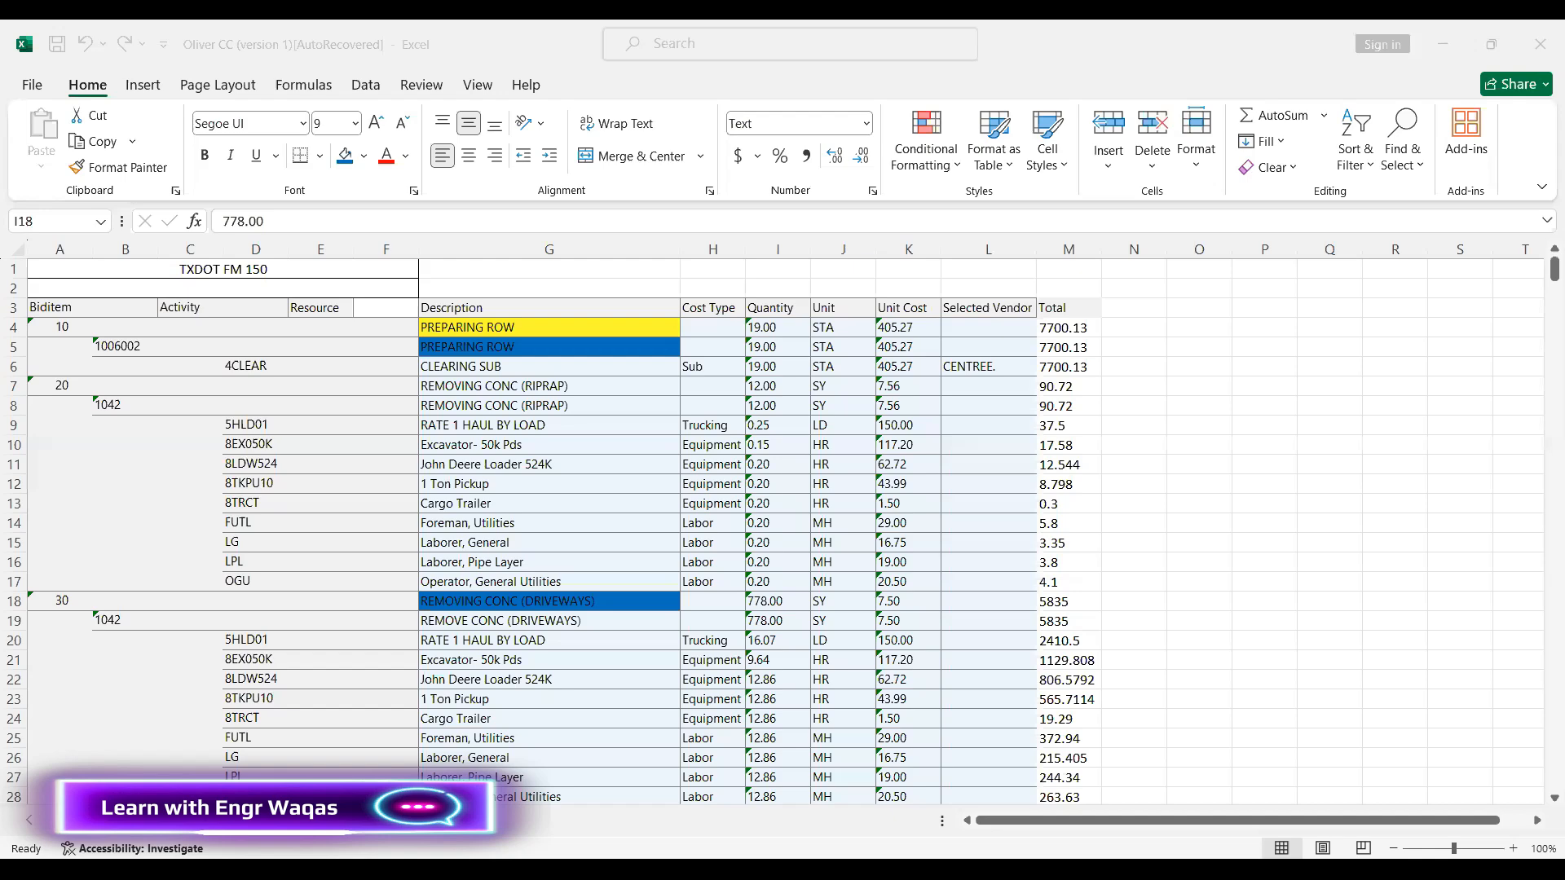
type("778")
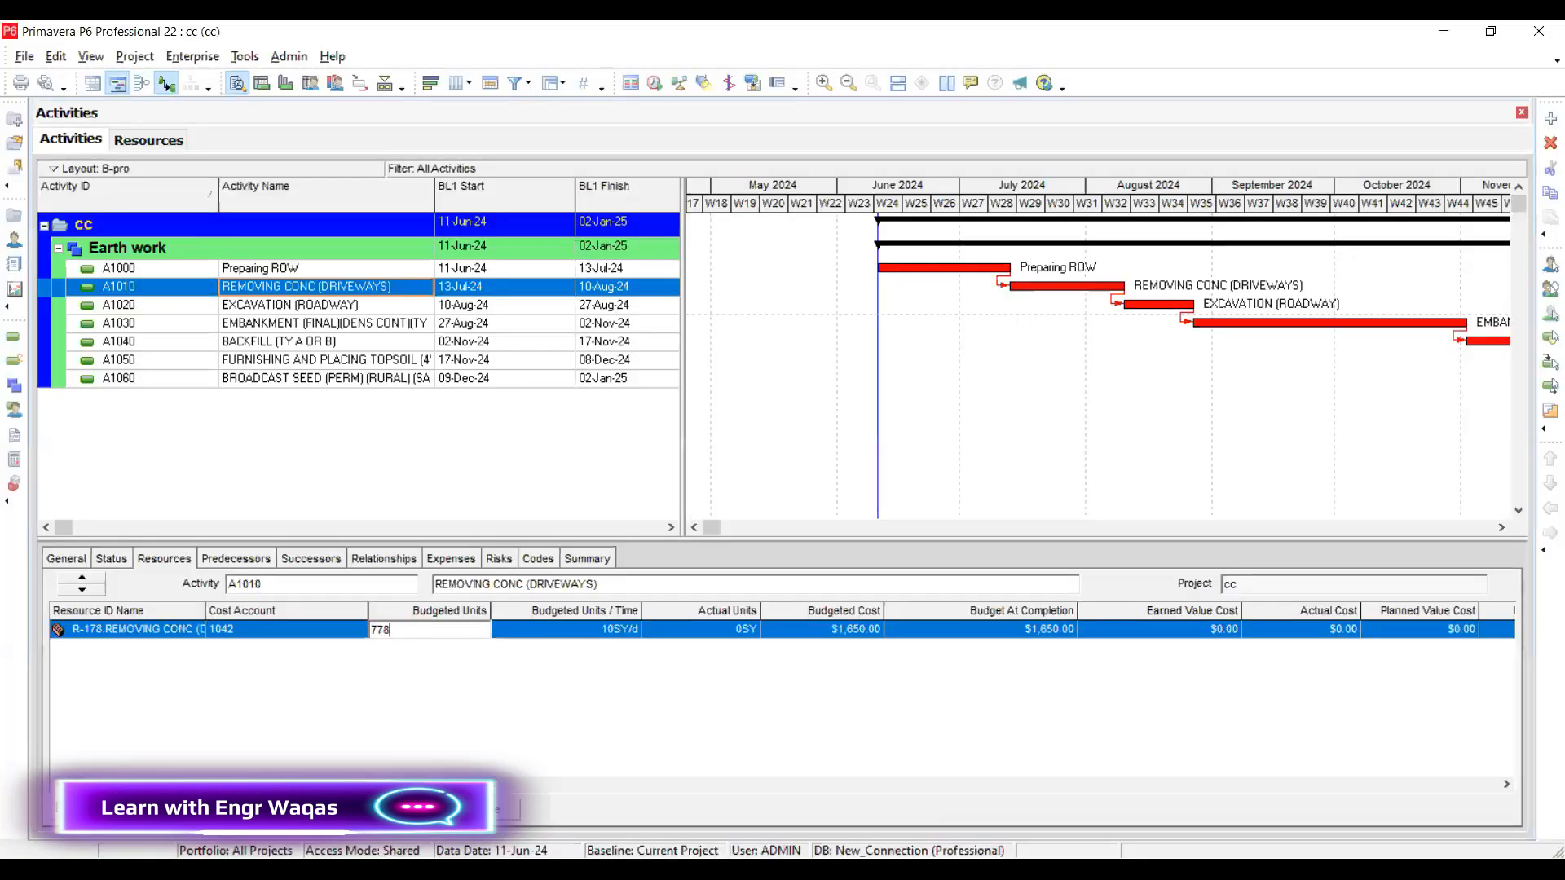
left_click(603, 636)
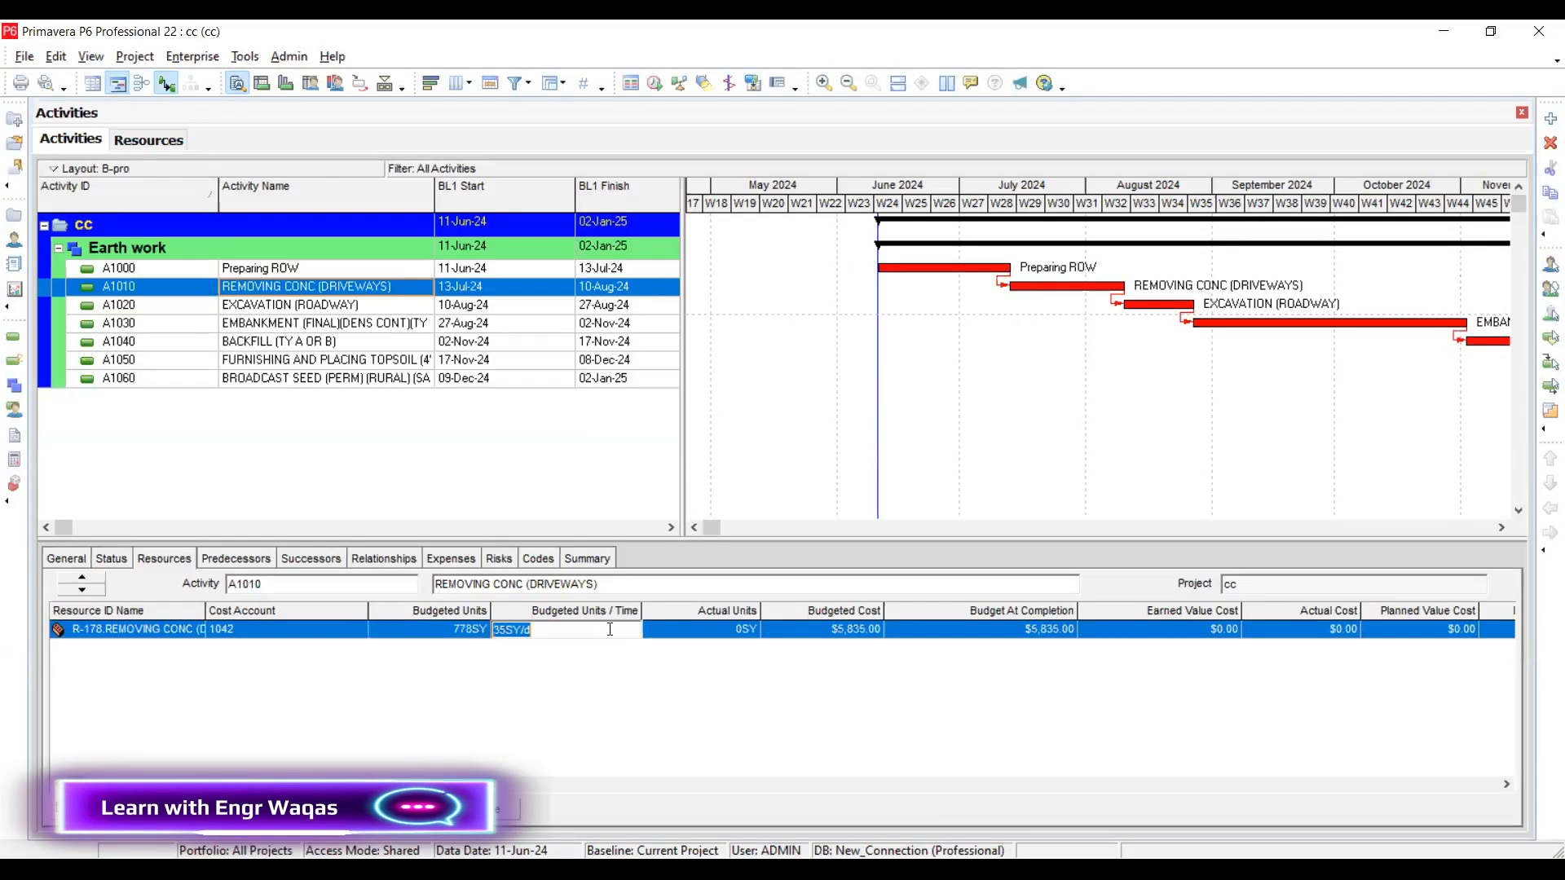
Try 8 as the A1010 resource's budgeted units per time and check the REMOVING CONC (DRIVEWAYS) total in Excel
type("8")
key("Return")
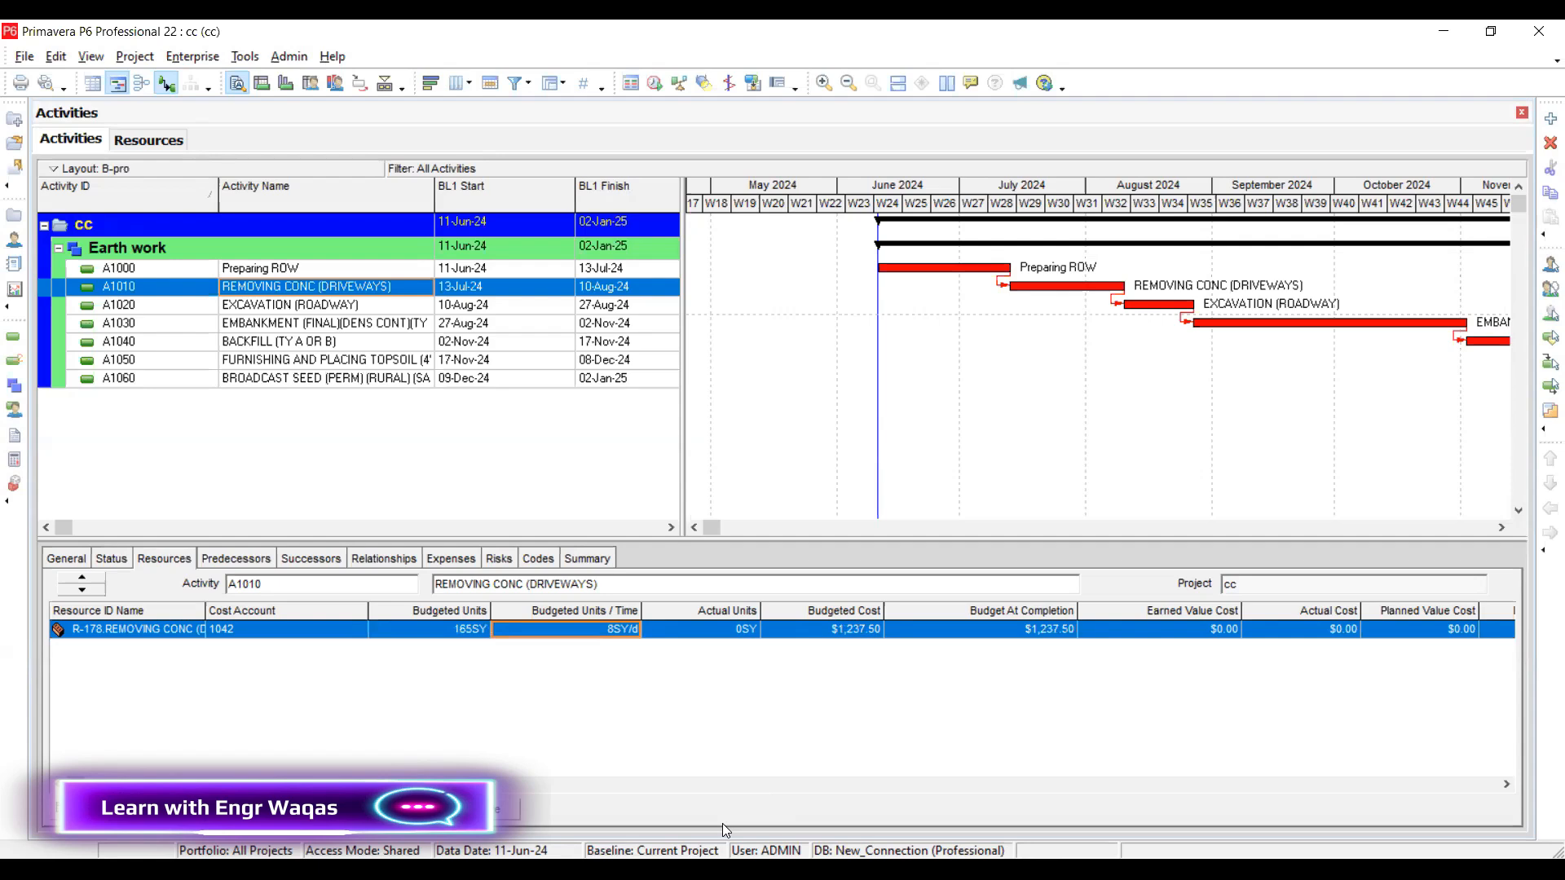
key("alt+Tab")
left_click(901, 603)
left_click(1065, 606)
left_click(1124, 606)
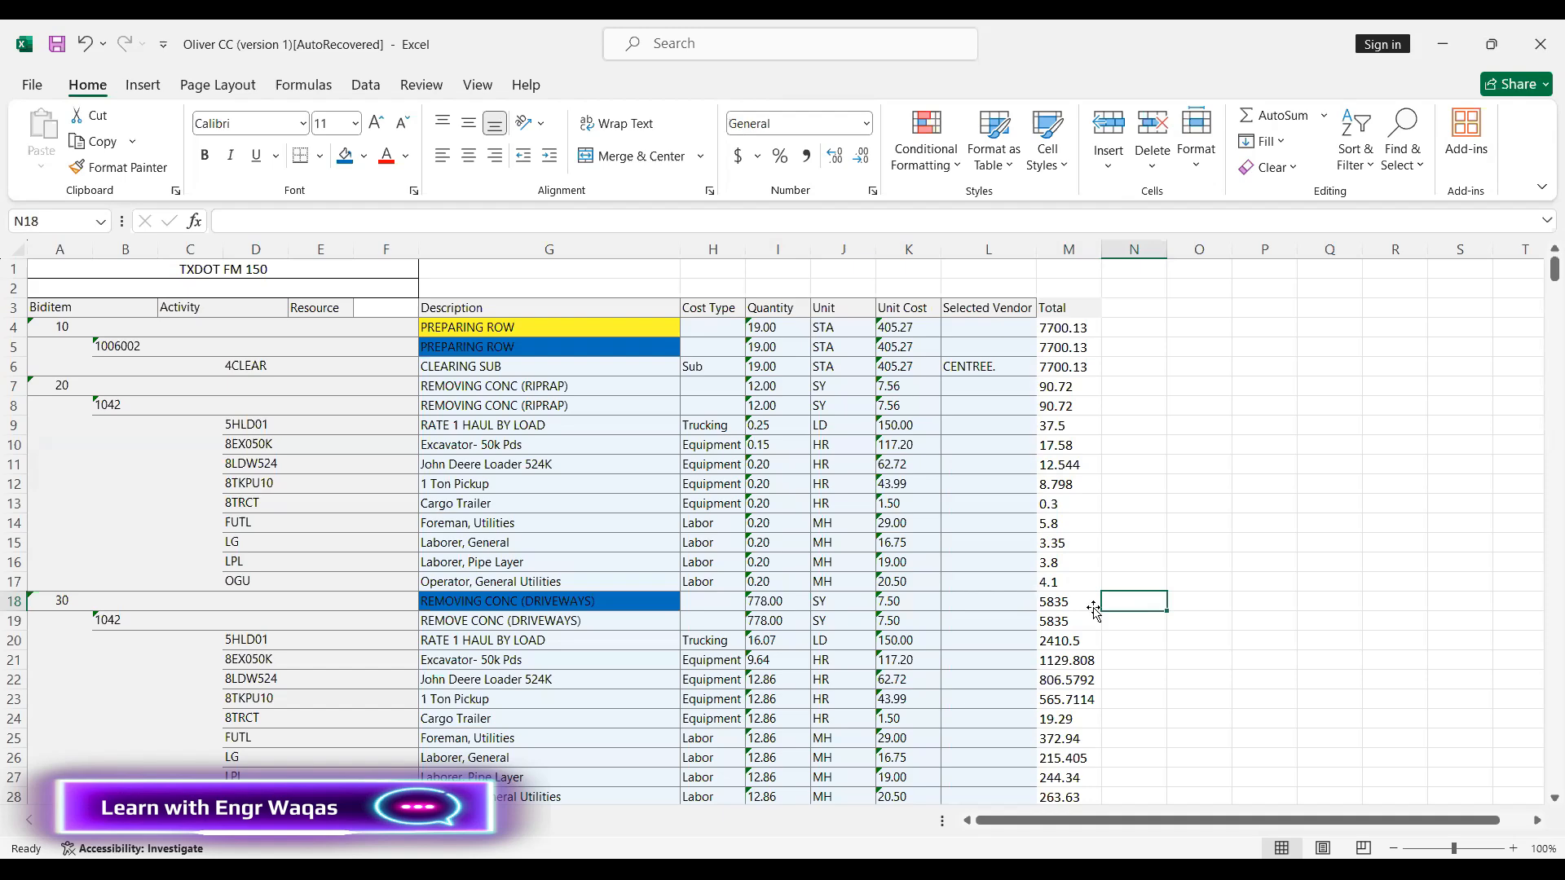
key("Left")
key("alt+Tab")
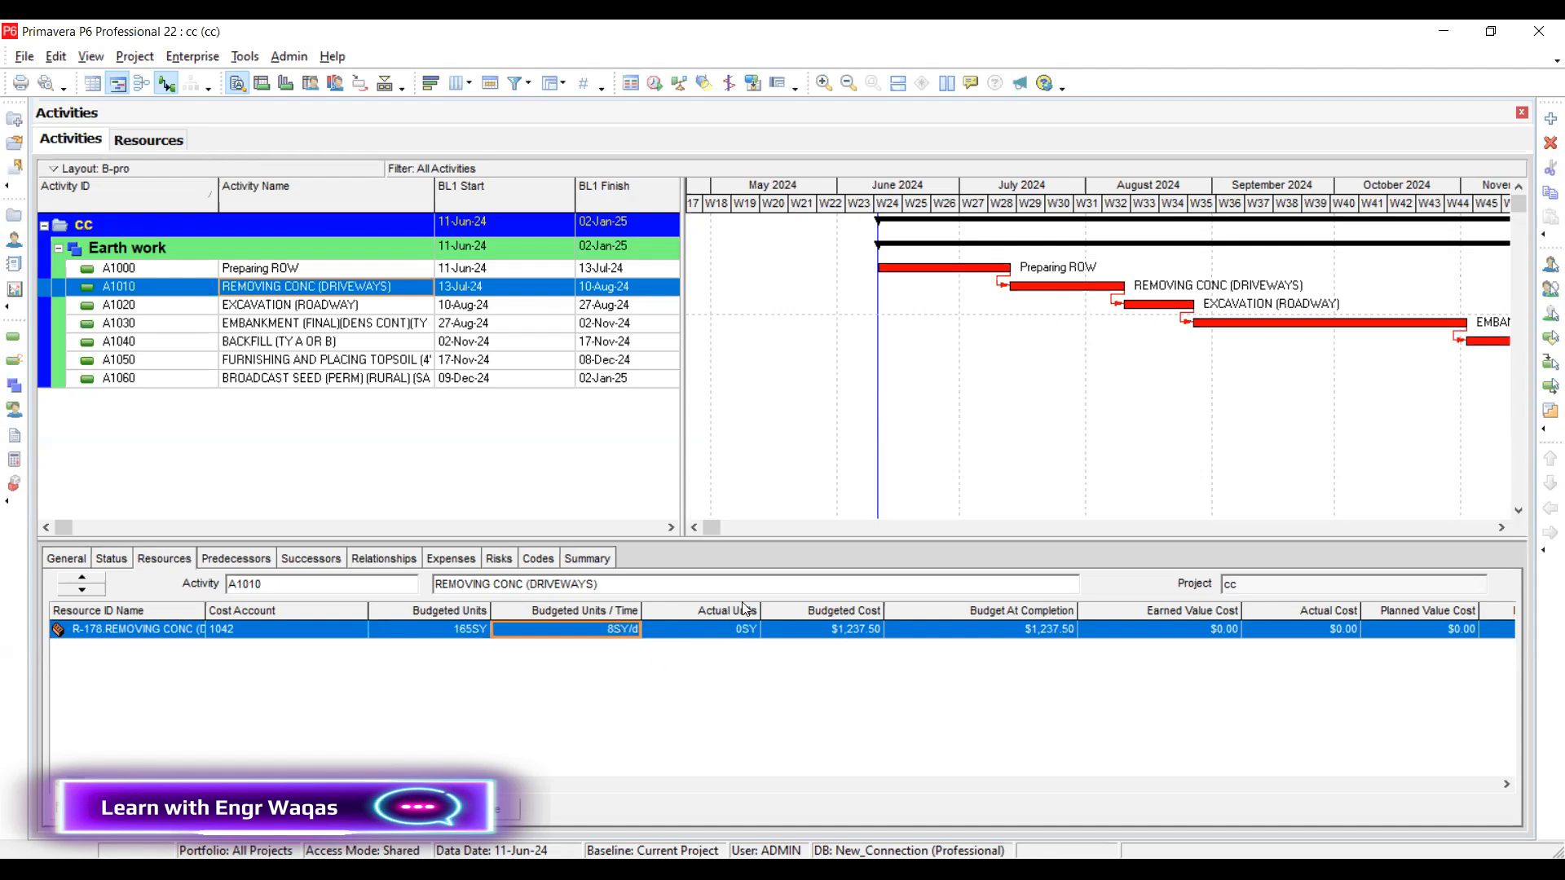
Narrow the Actual Units and Earned Value Cost columns of the A1010 resource table and open its budgeted units for editing
left_click_drag(760, 610, 739, 610)
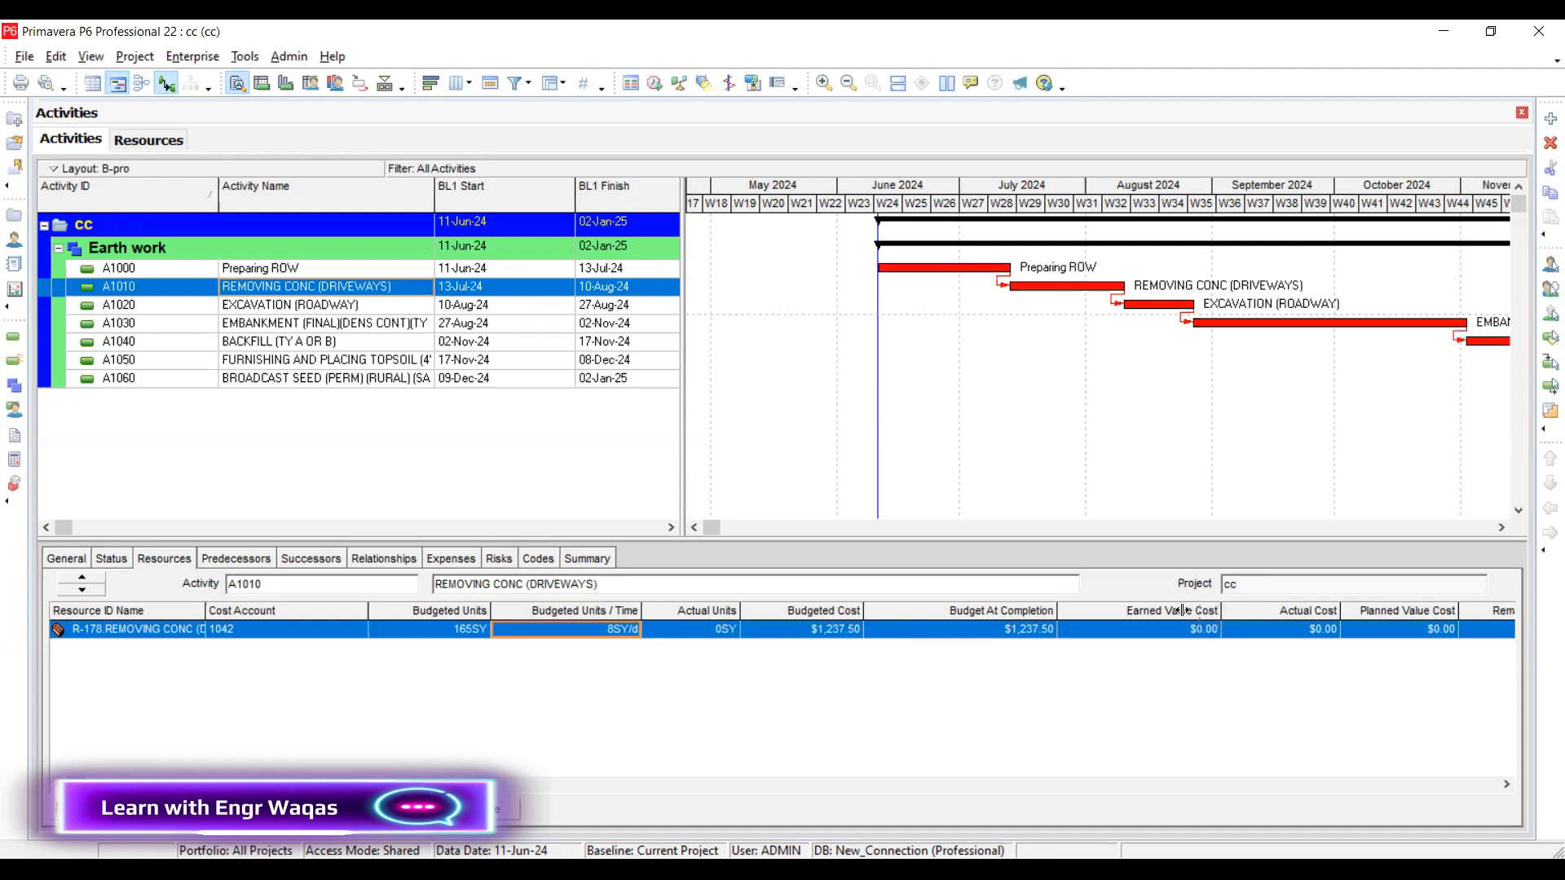
left_click_drag(1205, 610, 1161, 609)
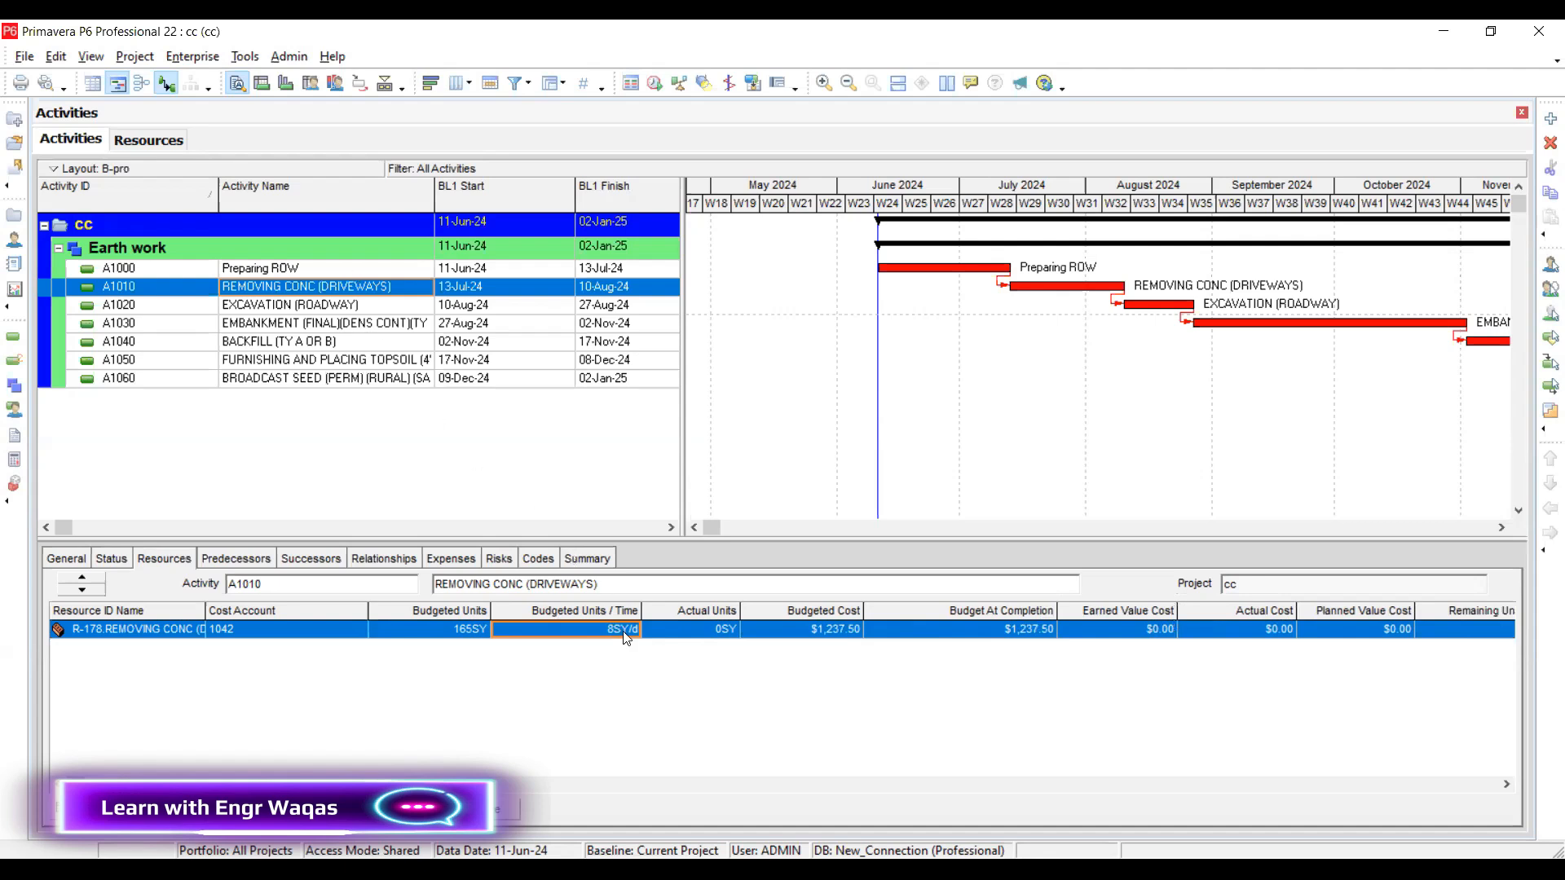
left_click(482, 636)
left_click(481, 631)
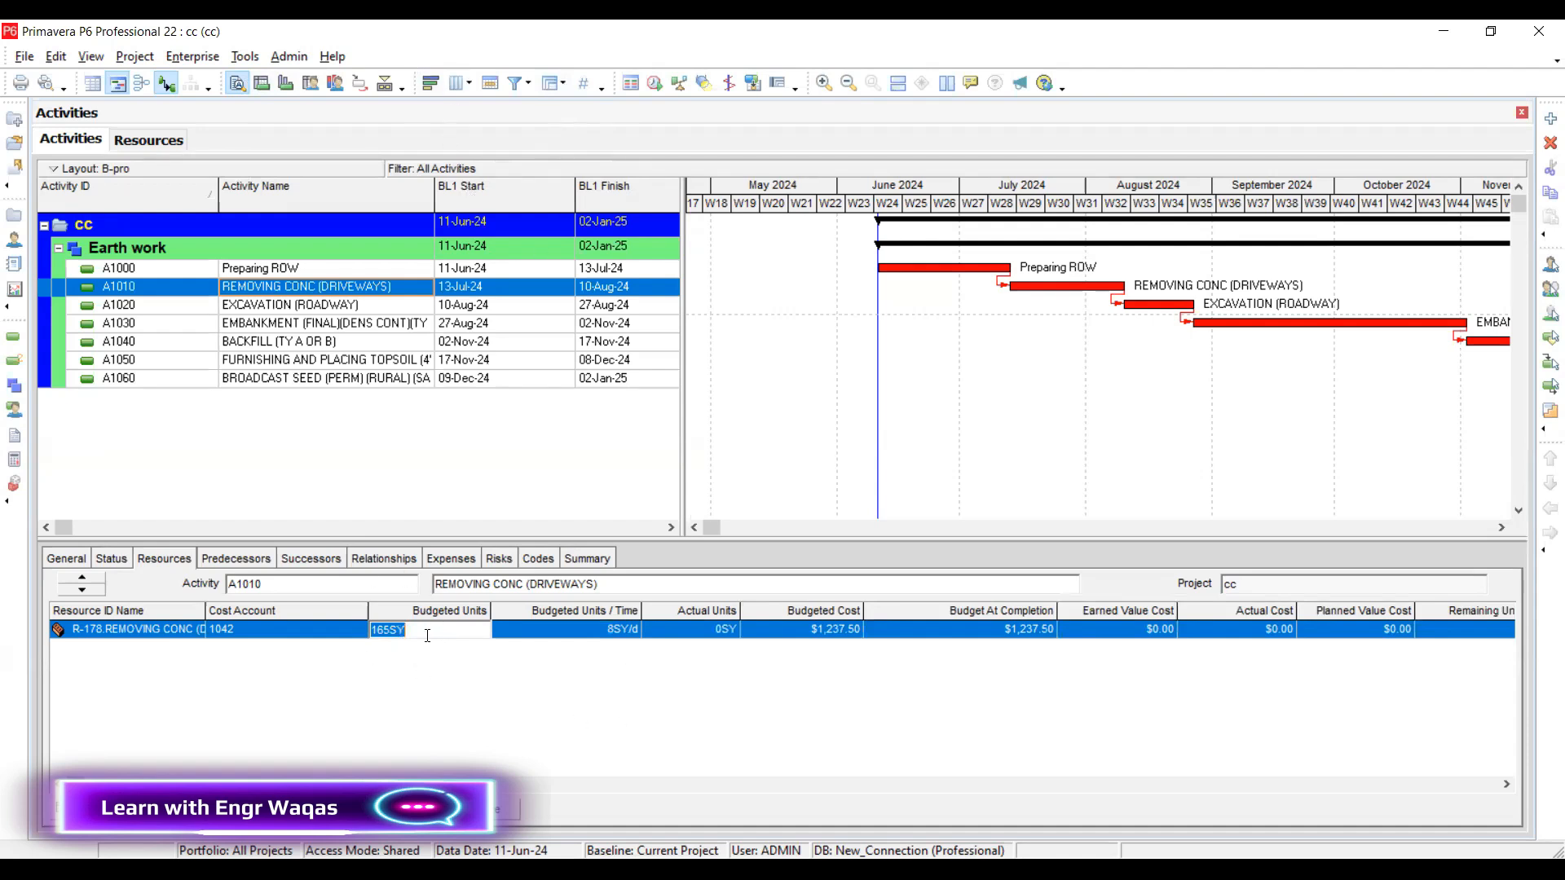
Compare the standard rate of resource R-178 REMOVING CONC (DRIVEWAYS) with its unit cost in the Excel estimate
left_click(149, 140)
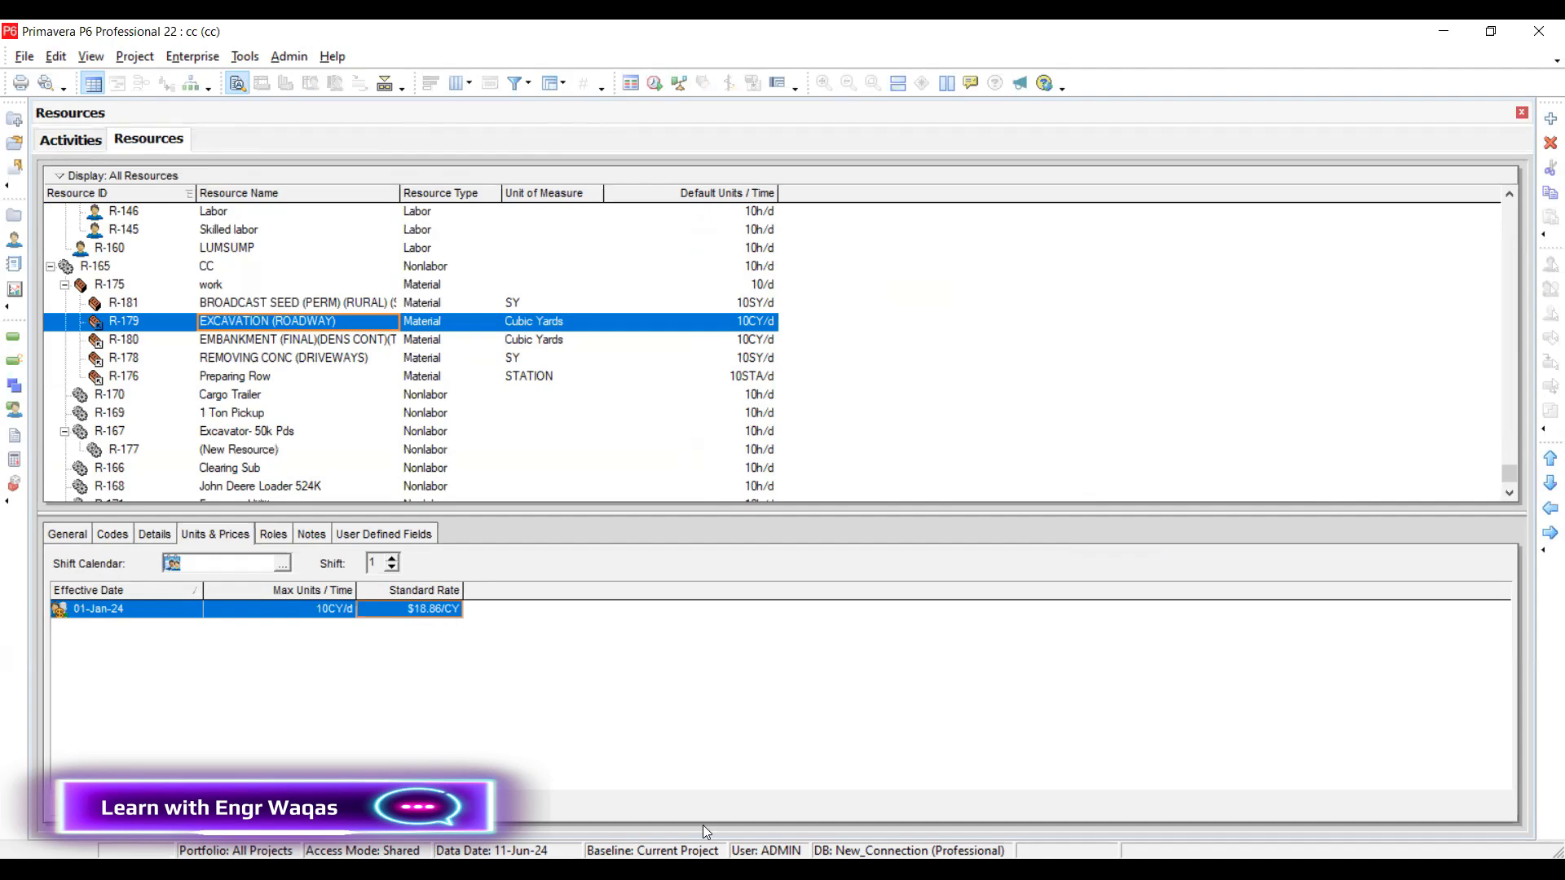
key("alt+Tab")
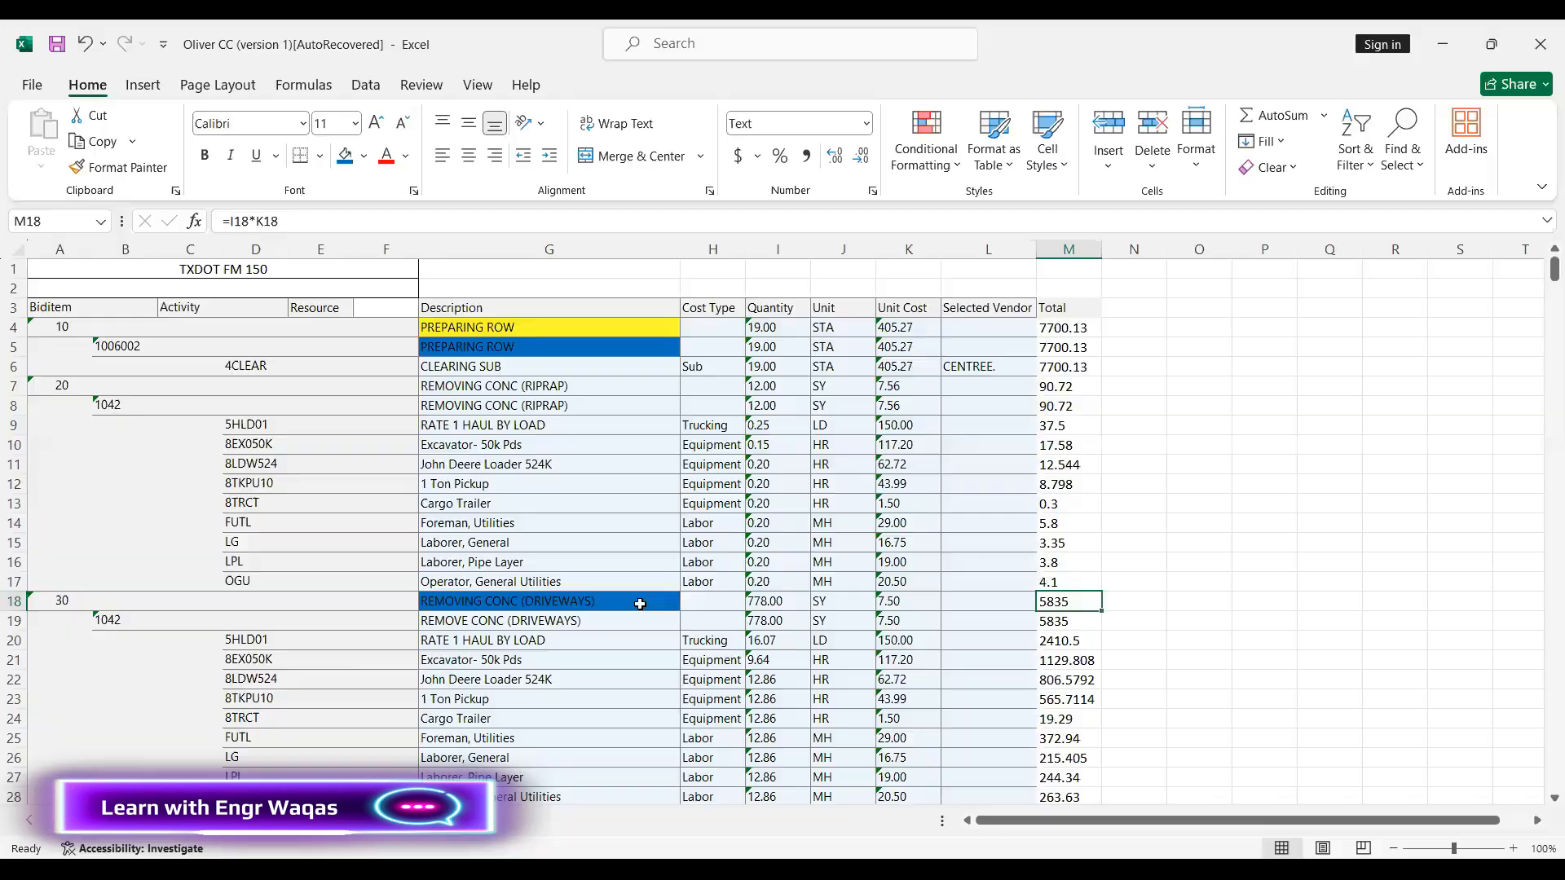
left_click(640, 603)
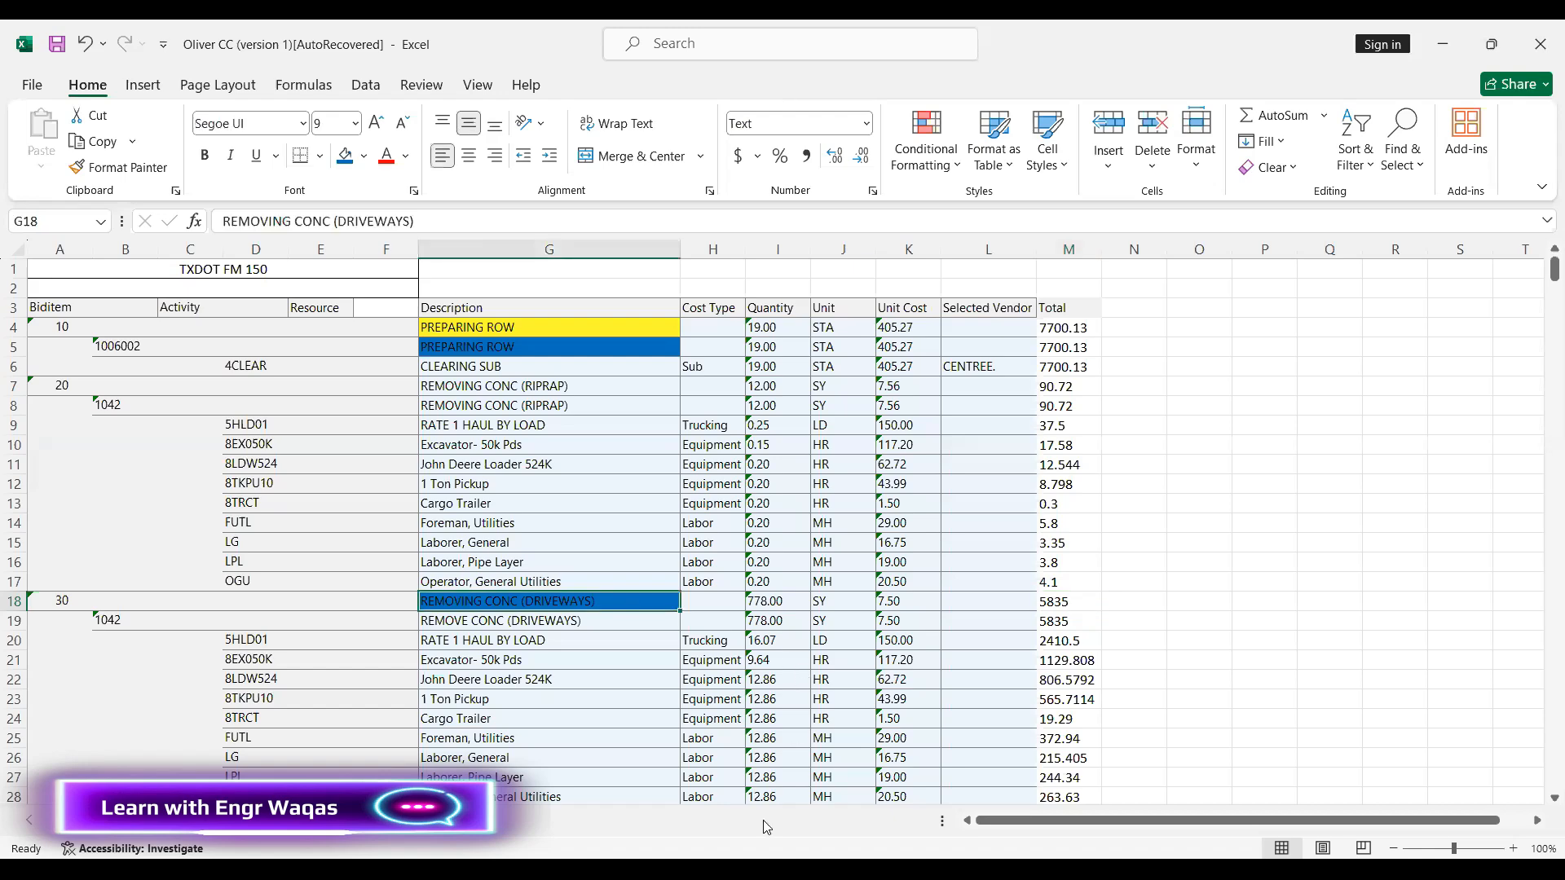
key("alt+Tab")
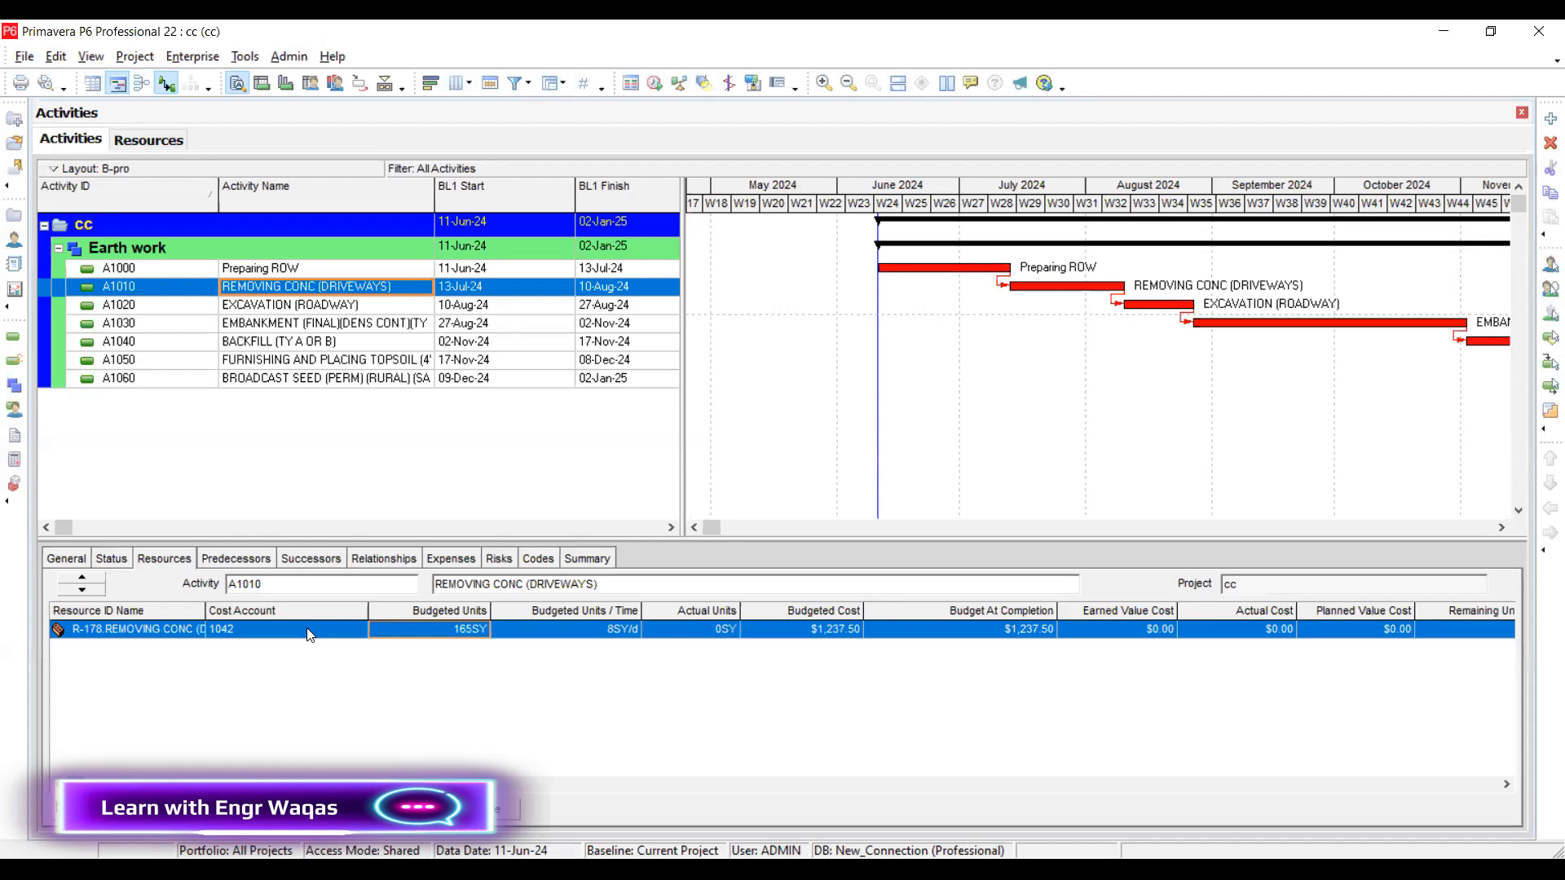
left_click(148, 139)
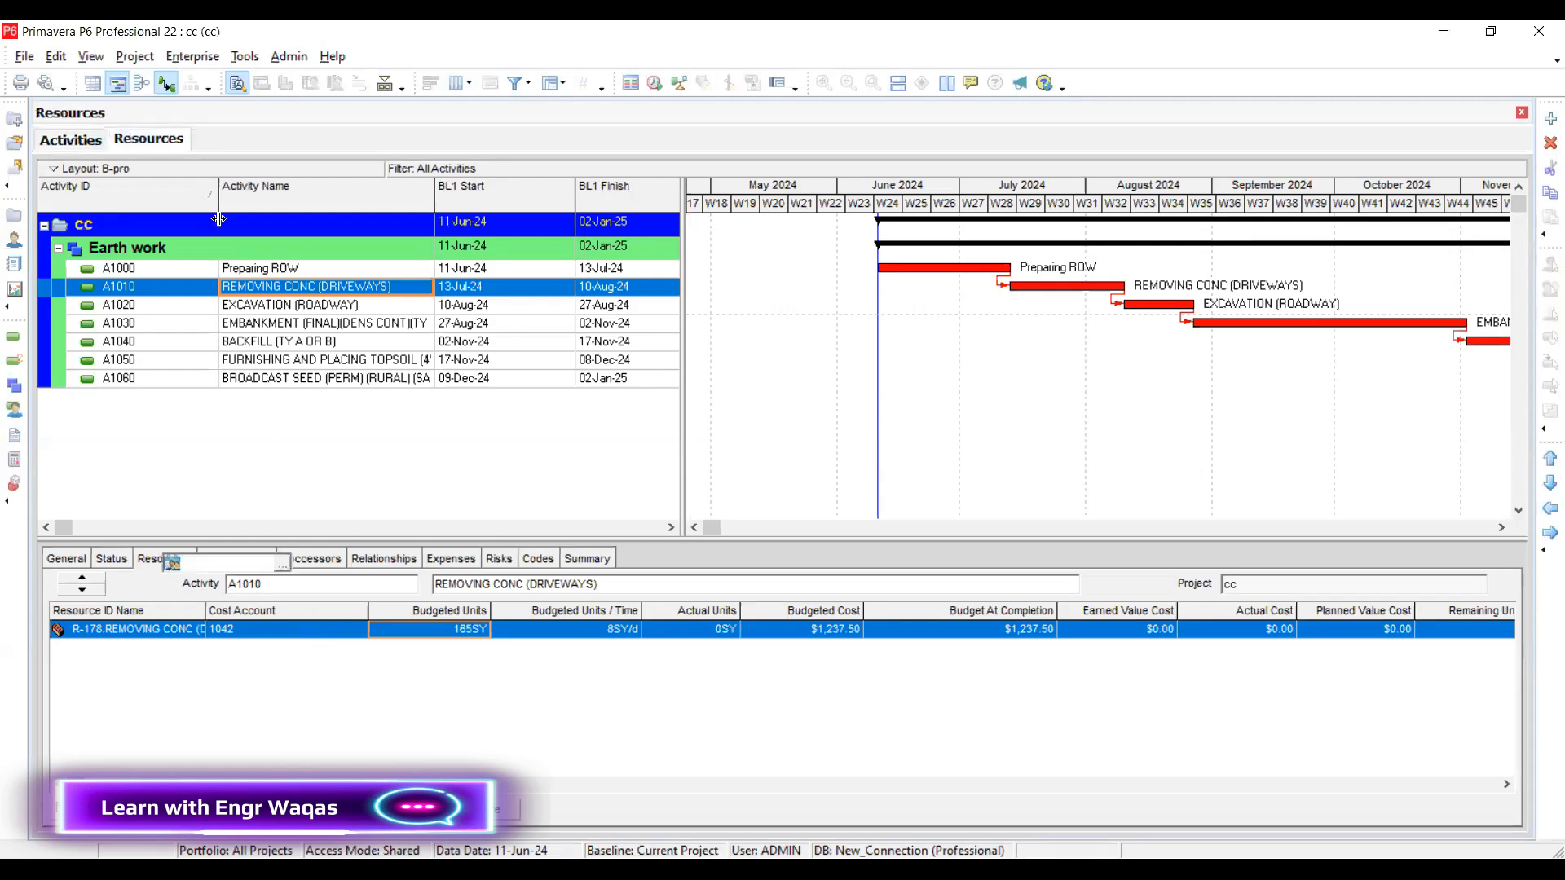
left_click(328, 358)
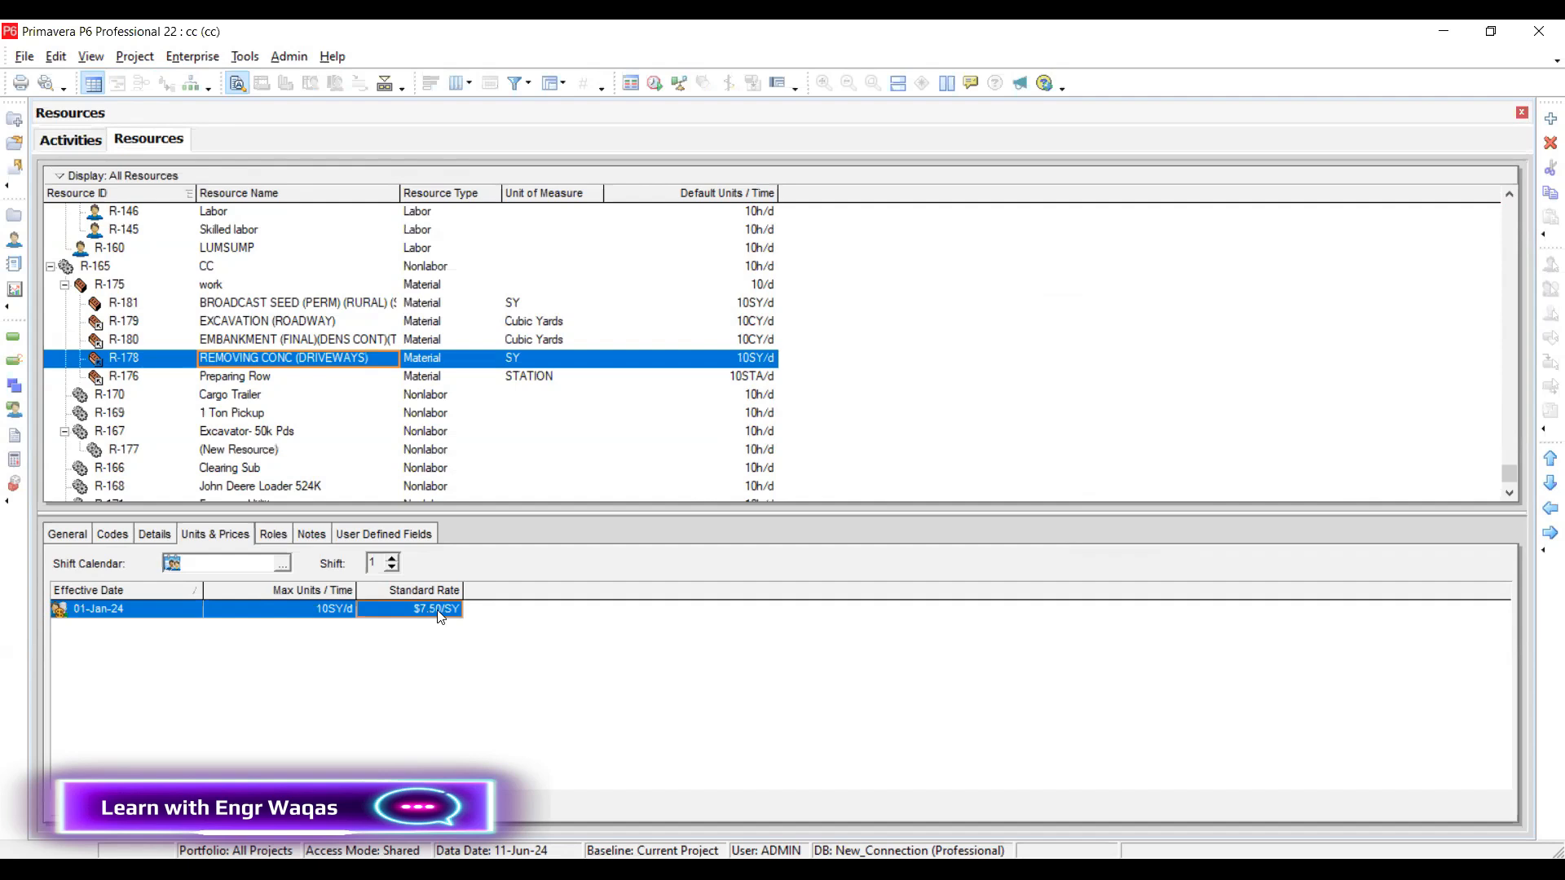
left_click(71, 140)
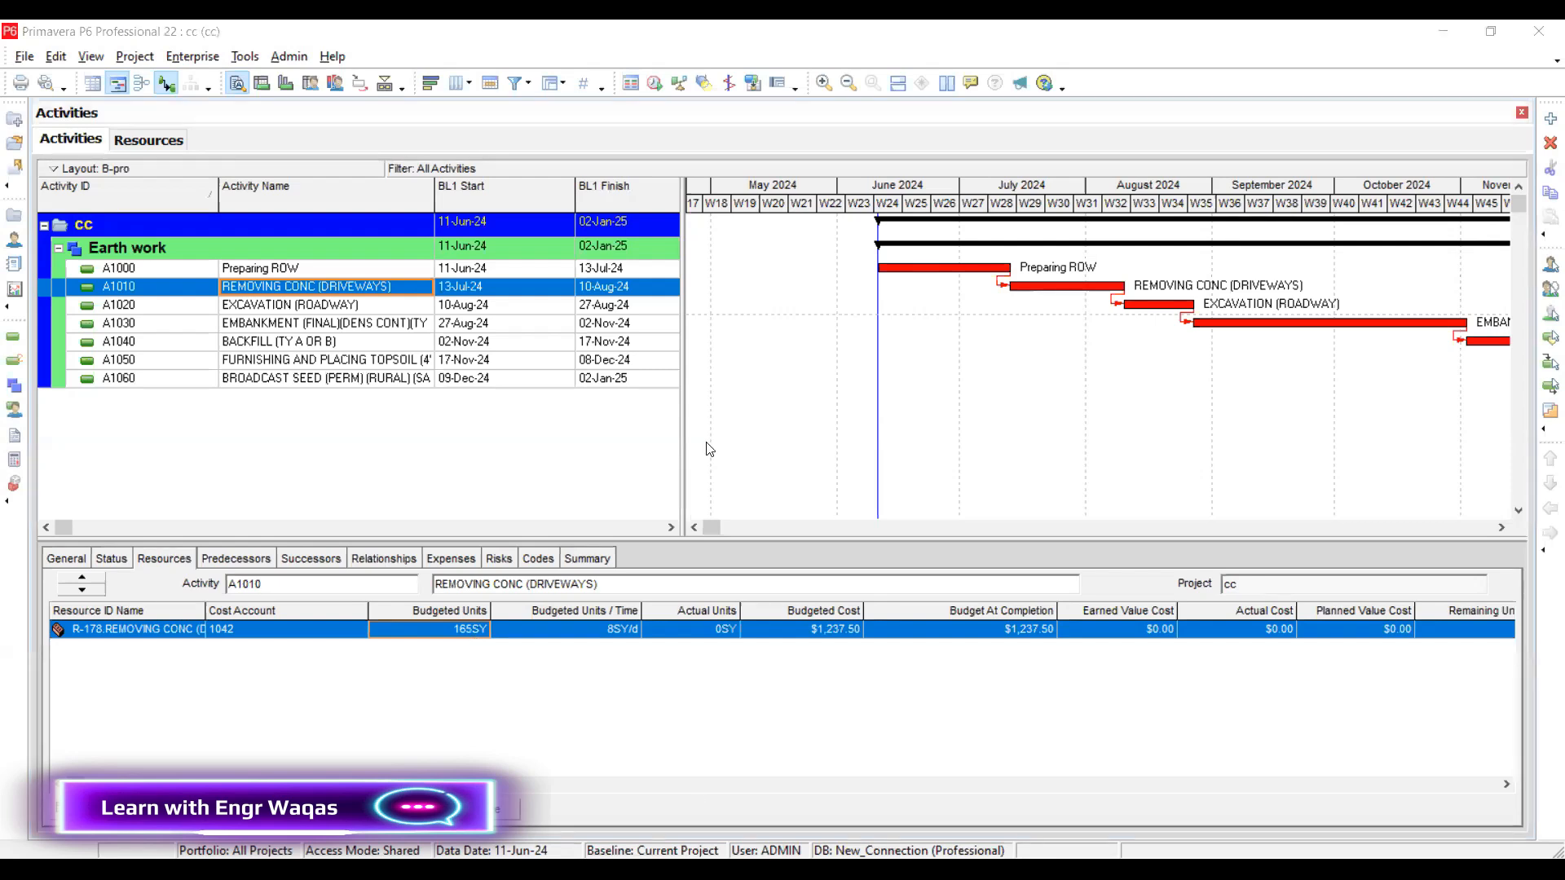
Recheck the driveway quantity in Excel and set the A1010 resource's budgeted units back to 778 in Primavera P6
key("alt+Tab")
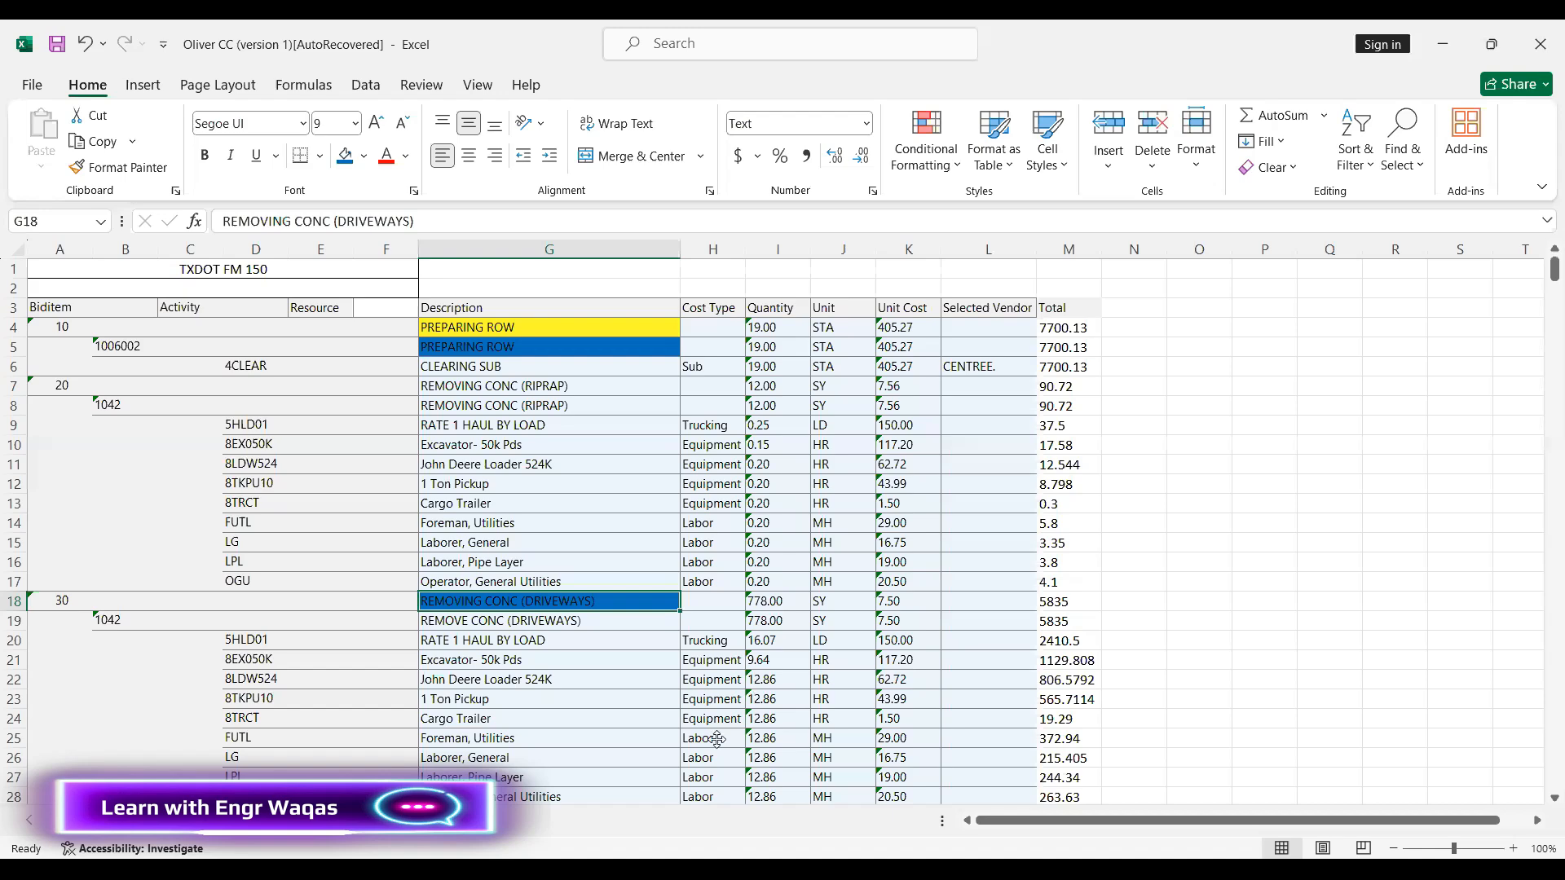
key("alt+Tab")
left_click(483, 630)
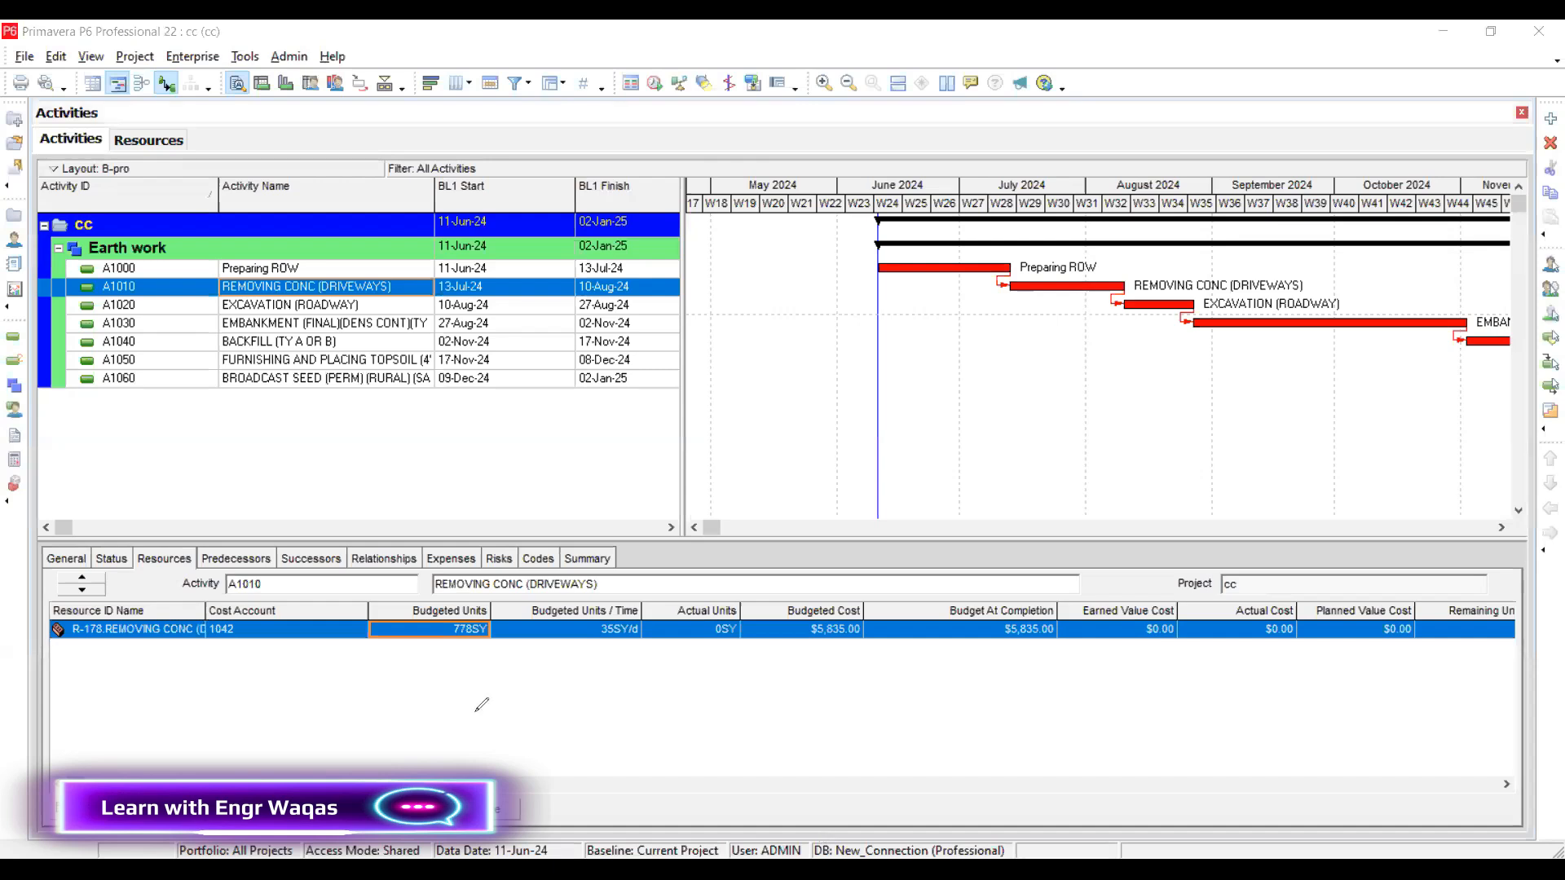
Examine A1010's budgeted units, units per time and budgeted cost together with the standard rate of resource R-178
mouse_move(494, 603)
left_mouse_down()
mouse_move(405, 593)
mouse_move(498, 647)
mouse_move(499, 580)
mouse_move(531, 642)
mouse_move(650, 610)
mouse_move(566, 572)
mouse_move(534, 599)
left_mouse_up()
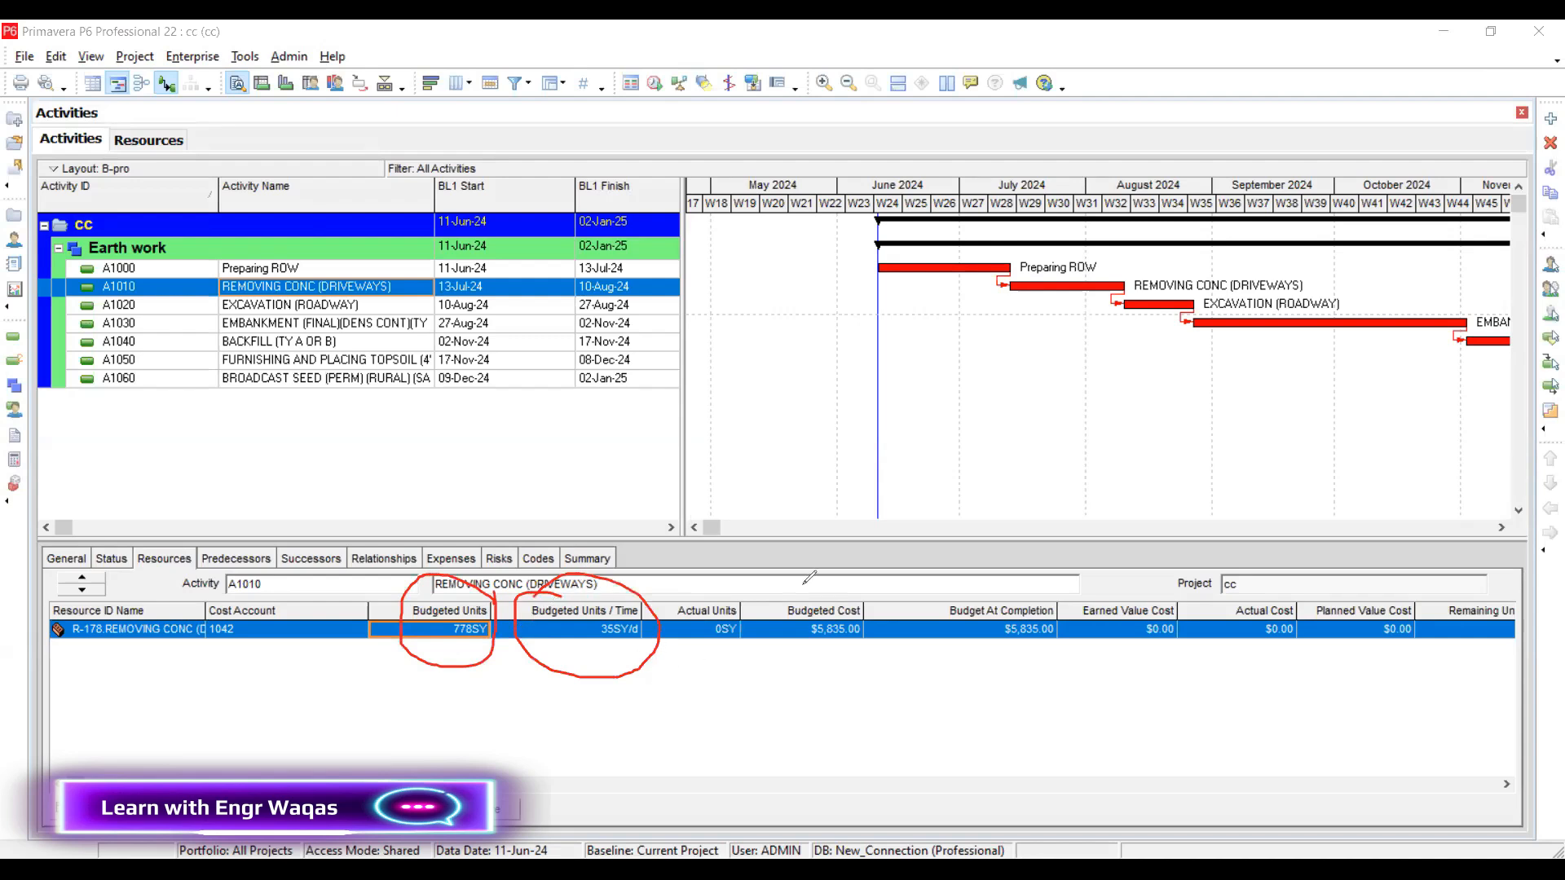
mouse_move(808, 588)
left_mouse_down()
mouse_move(860, 664)
mouse_move(832, 585)
left_mouse_up()
mouse_move(436, 575)
left_mouse_down()
mouse_move(530, 480)
mouse_move(524, 507)
mouse_move(536, 482)
mouse_move(601, 489)
left_mouse_up()
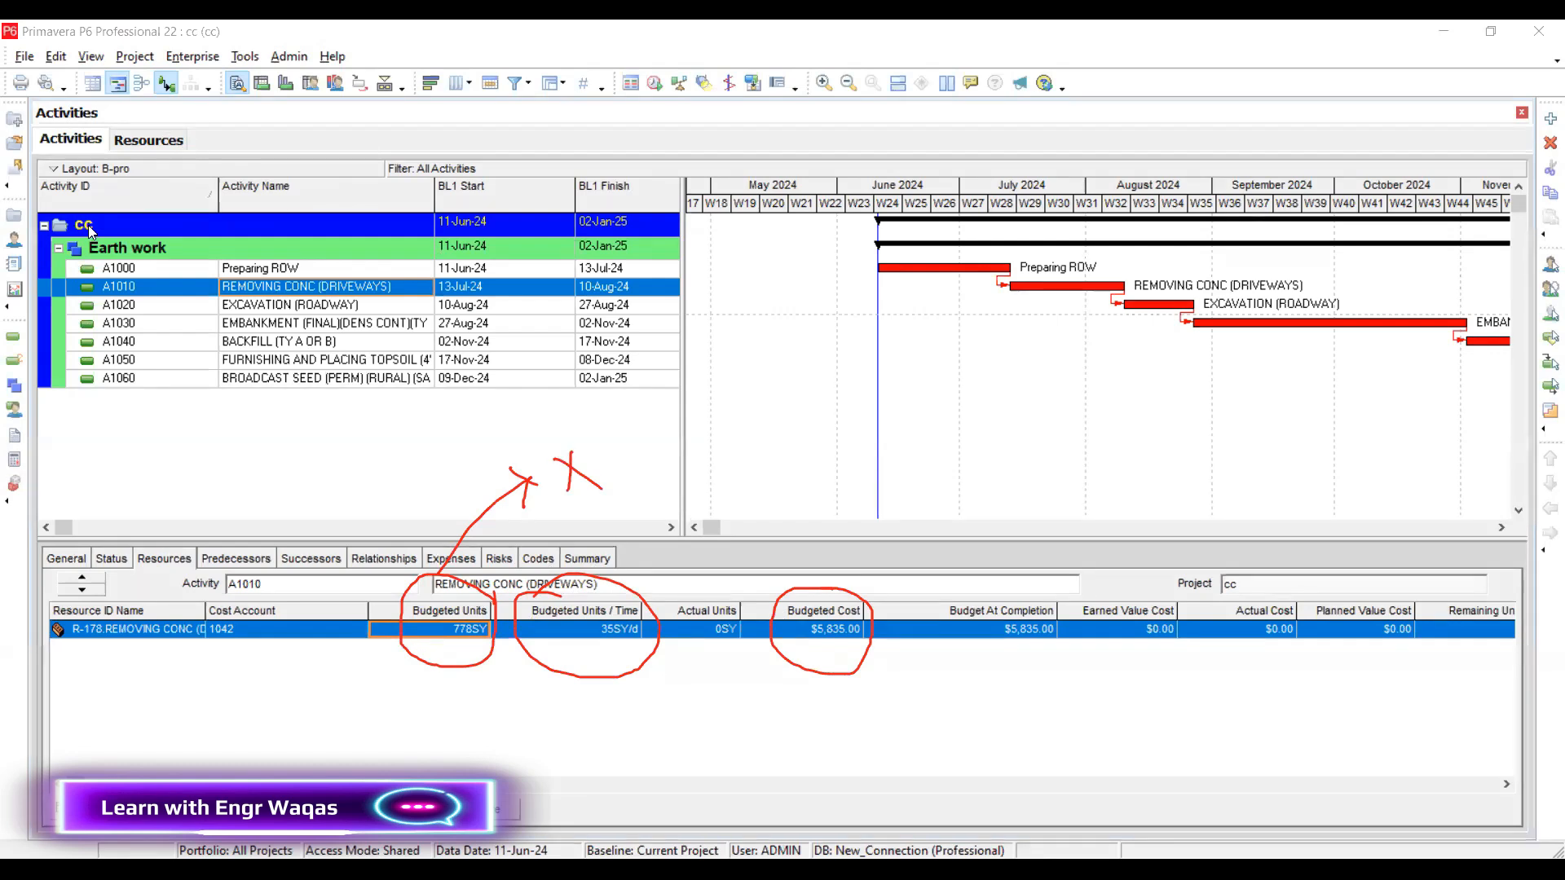
left_click(135, 144)
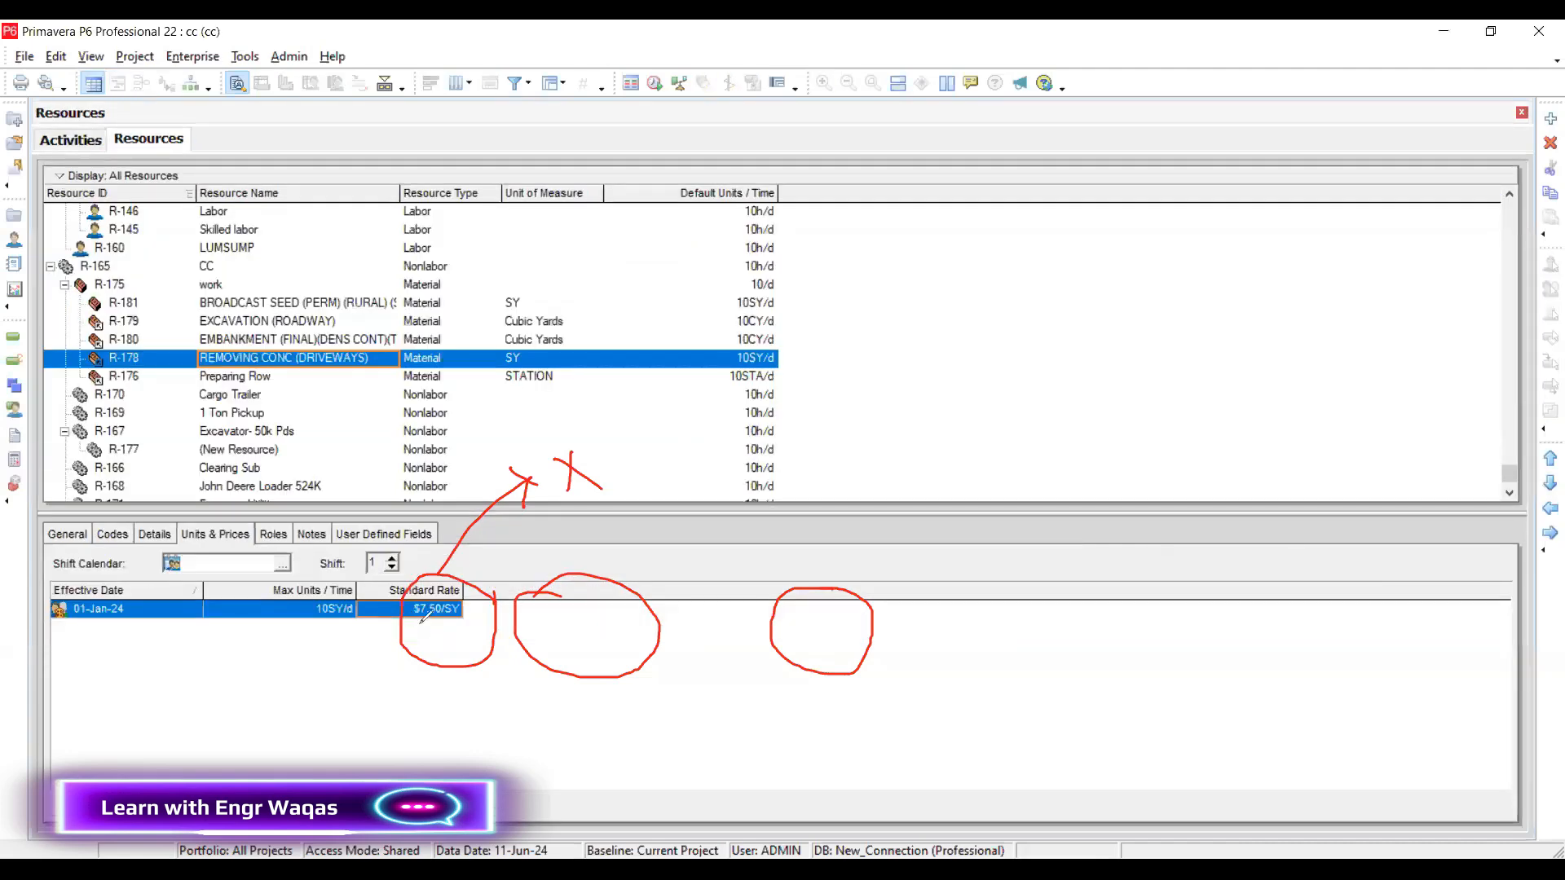
mouse_move(463, 609)
left_mouse_down()
mouse_move(414, 623)
mouse_move(473, 593)
left_mouse_up()
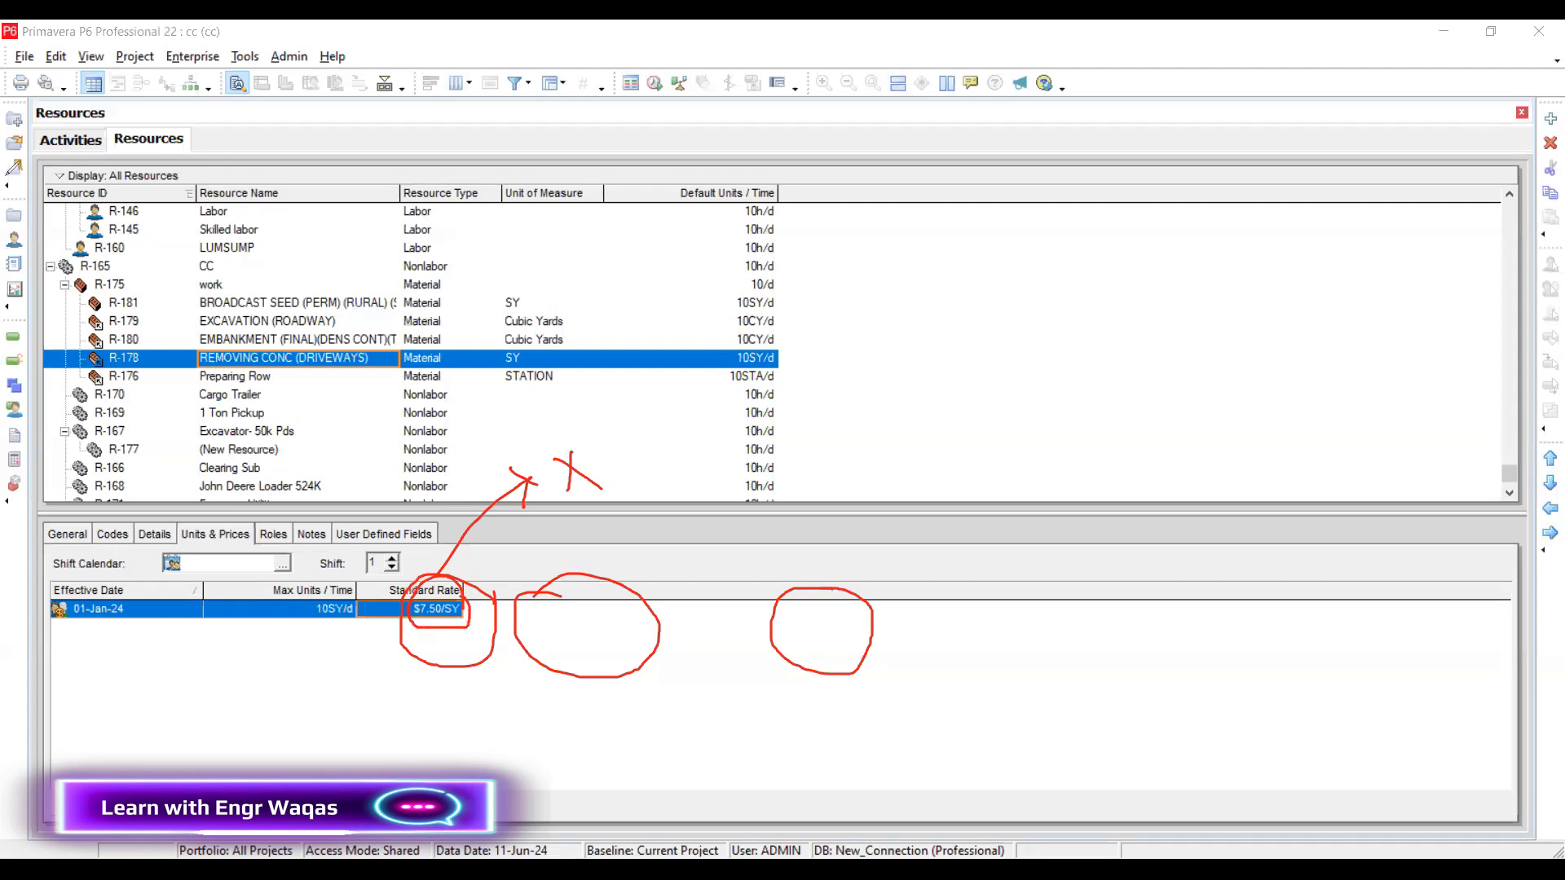
key("Escape")
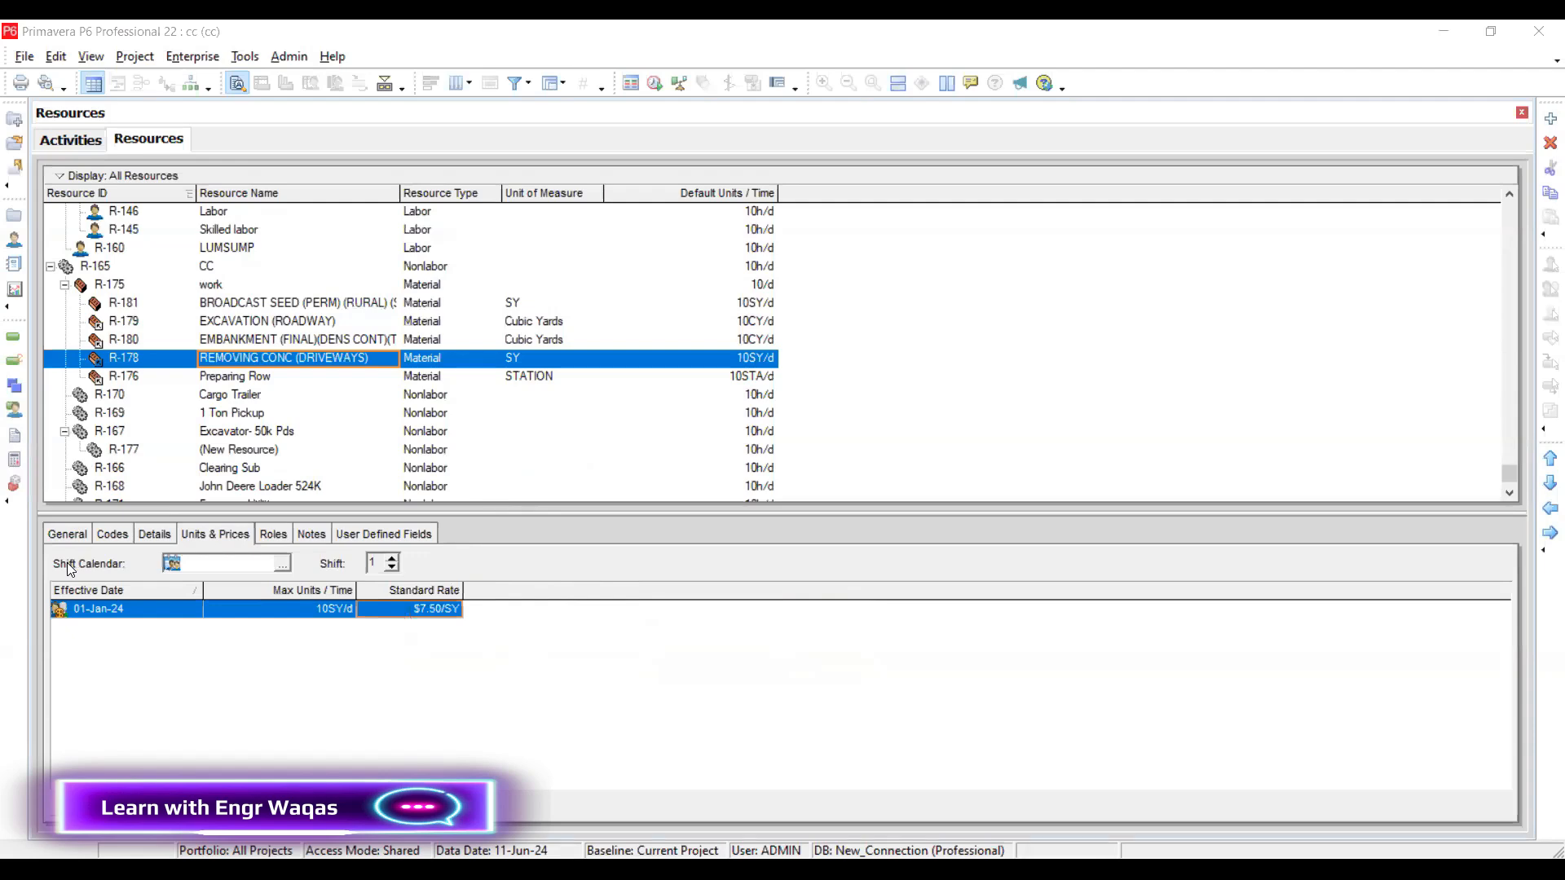
left_click(70, 139)
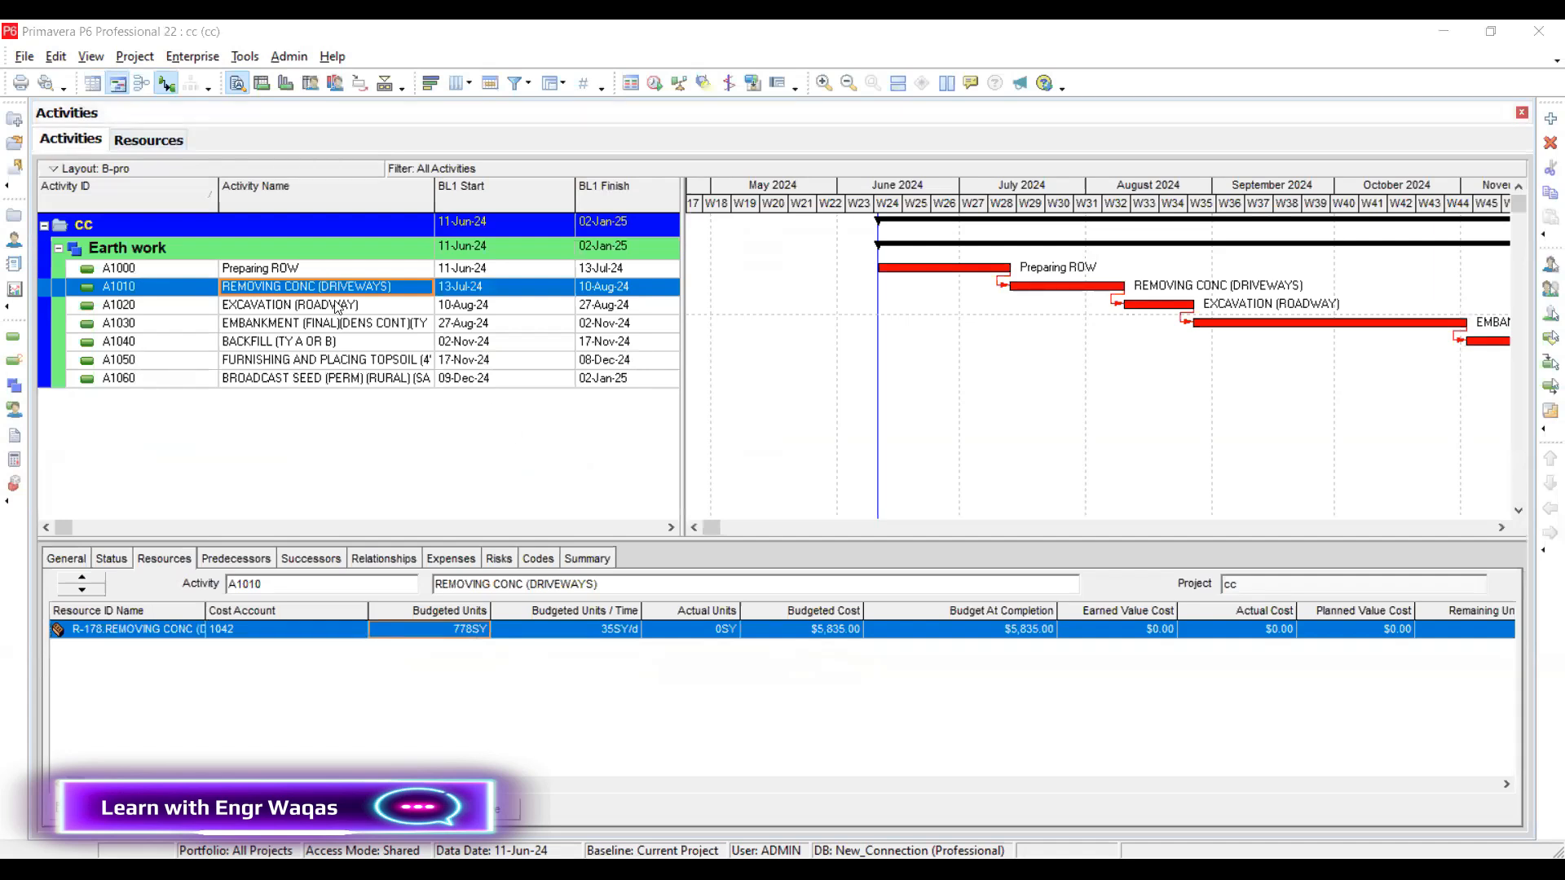
Review the assigned resources, cost accounts and budgeted costs of the Earth work activities from A1000 to A1060
left_click(342, 323)
left_click(353, 342)
left_click(359, 361)
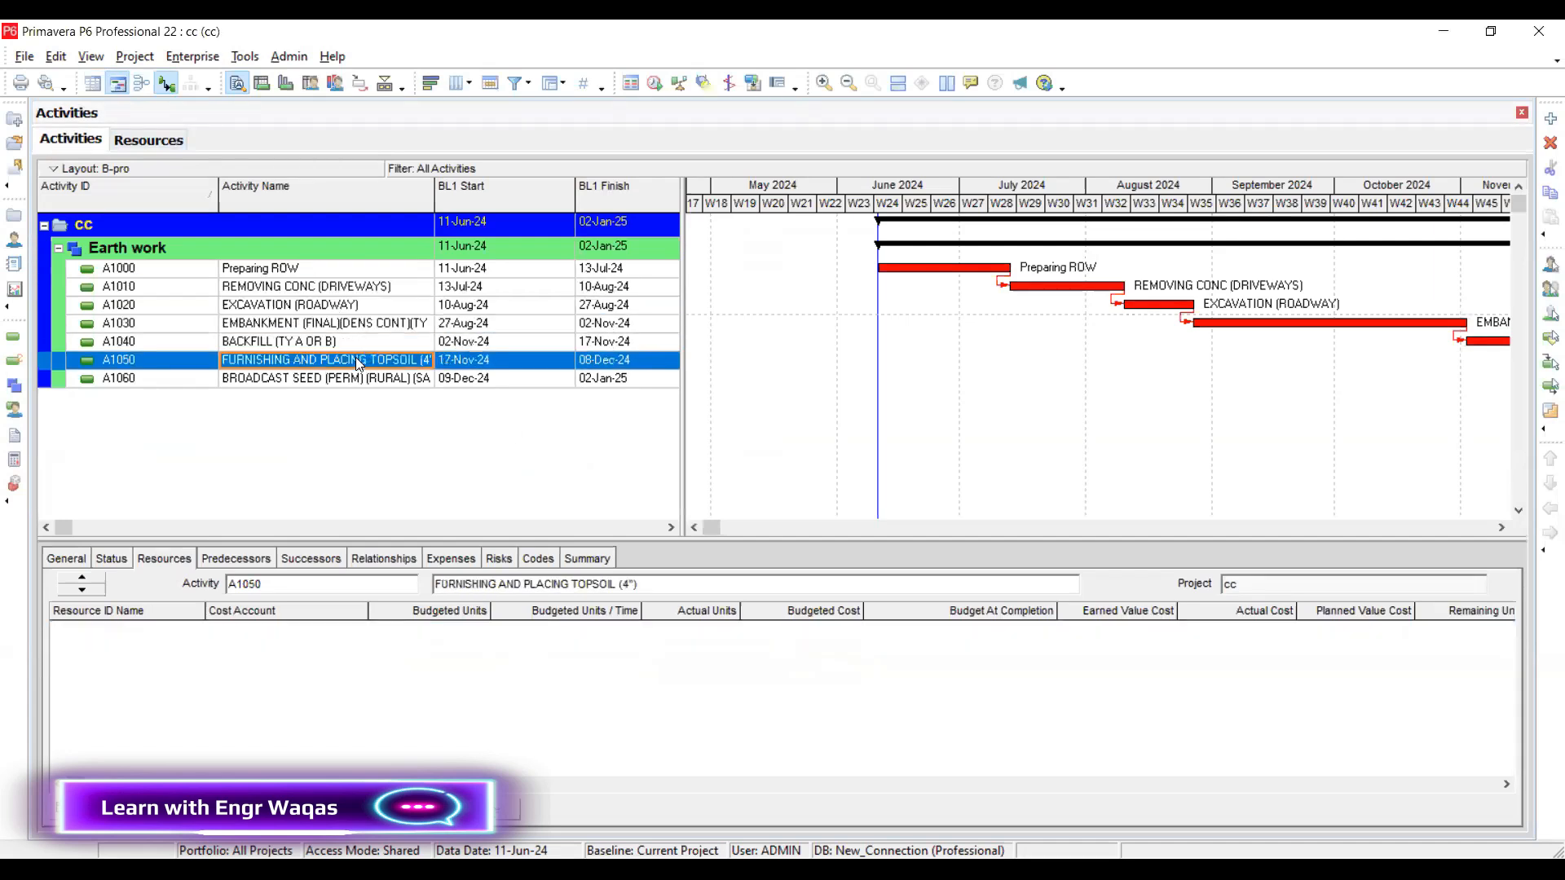
left_click(363, 378)
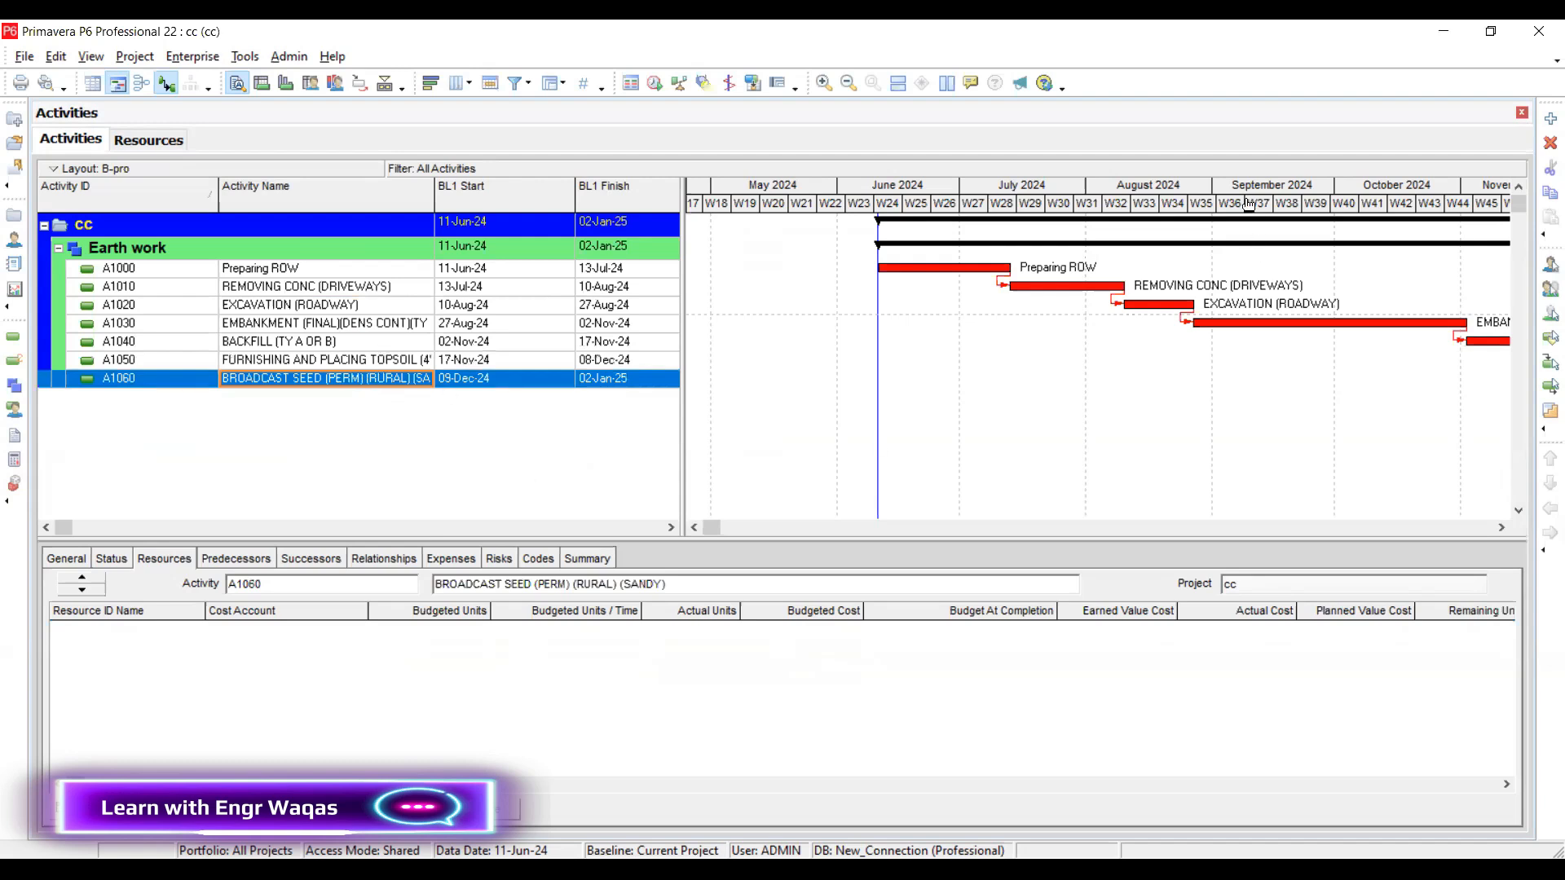
left_click_drag(1248, 203, 937, 208)
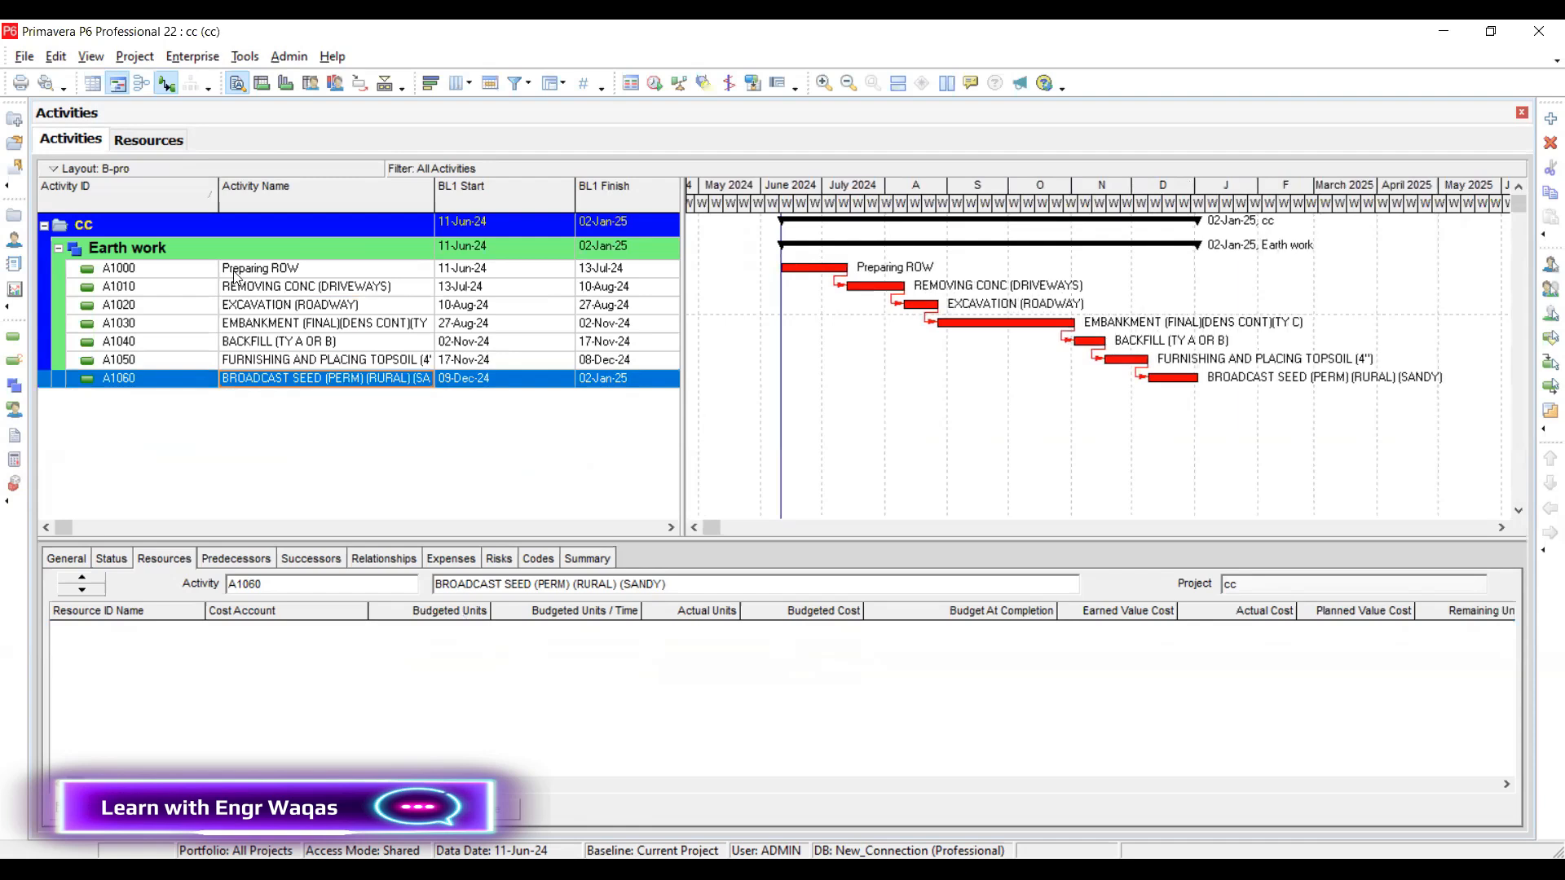
left_click(287, 323)
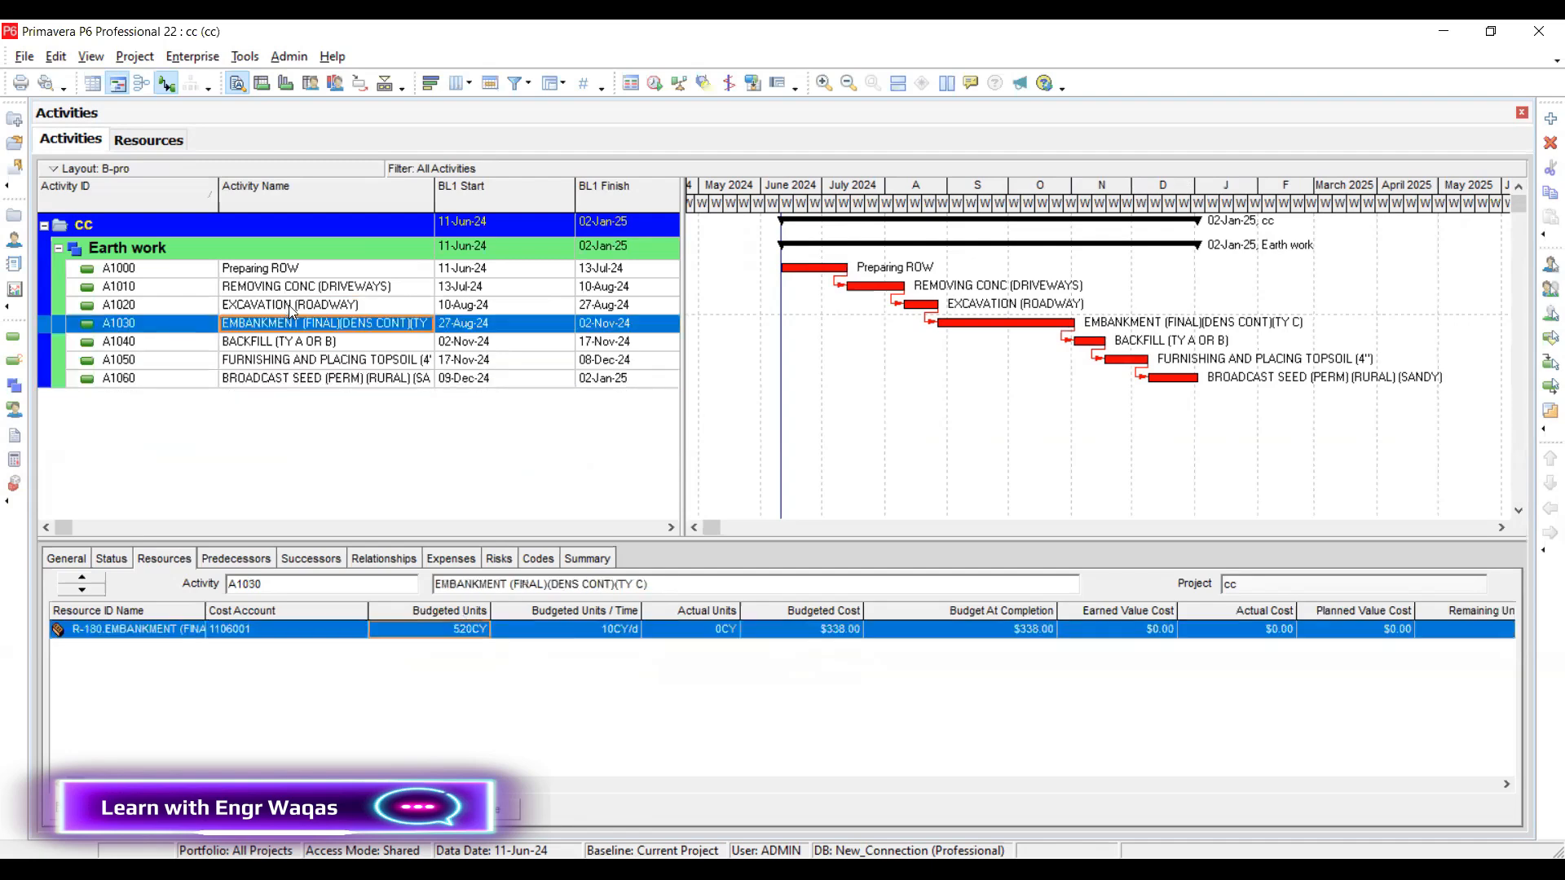
left_click(333, 380)
left_click(330, 325)
left_click(339, 303)
left_click(341, 287)
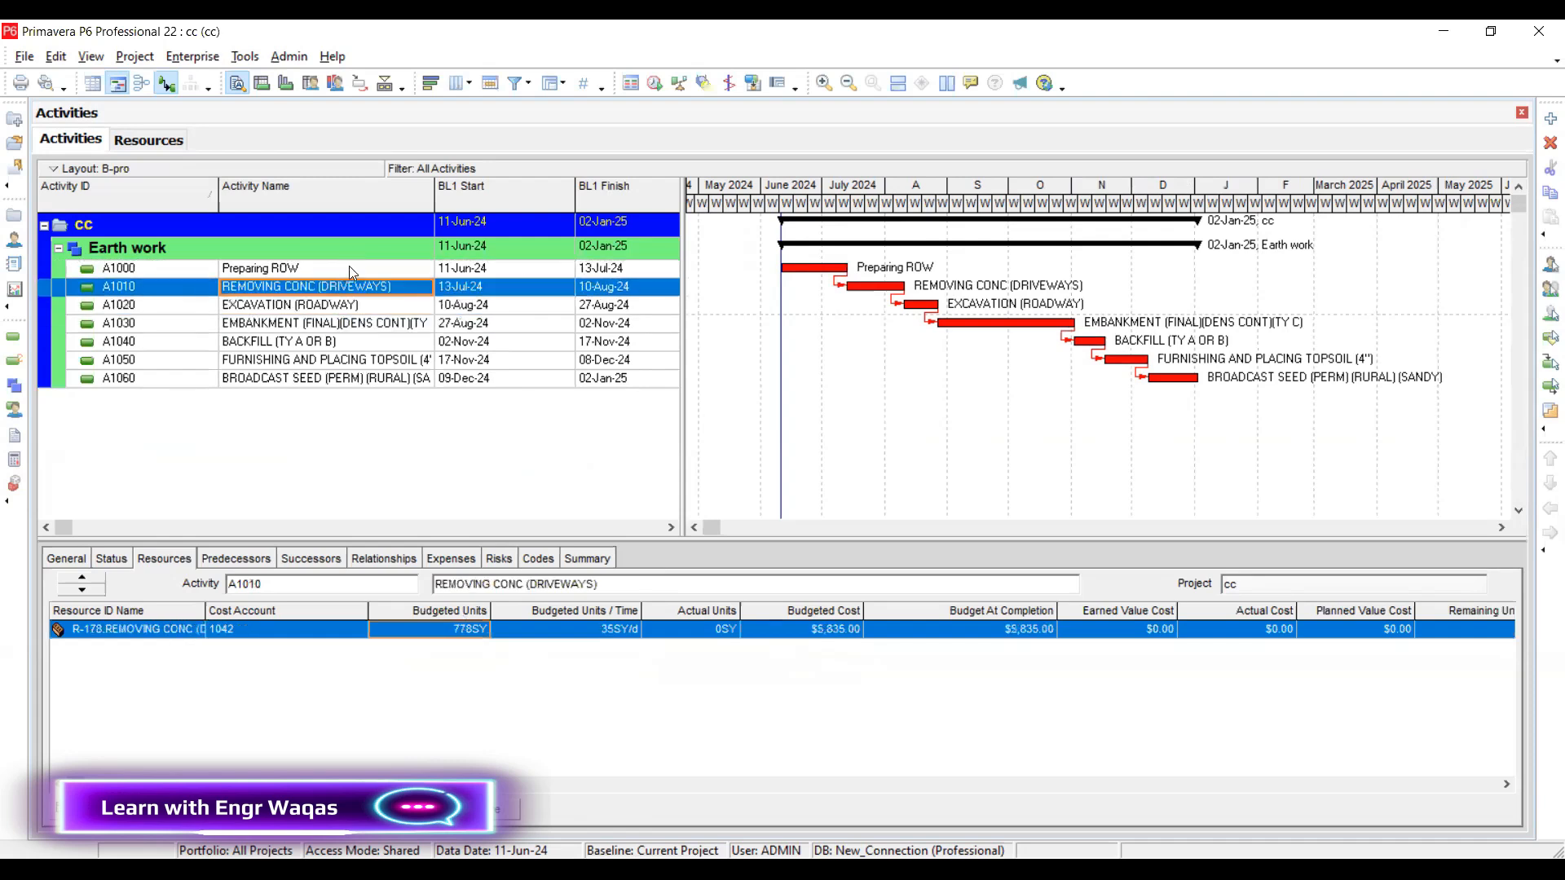
left_click(350, 269)
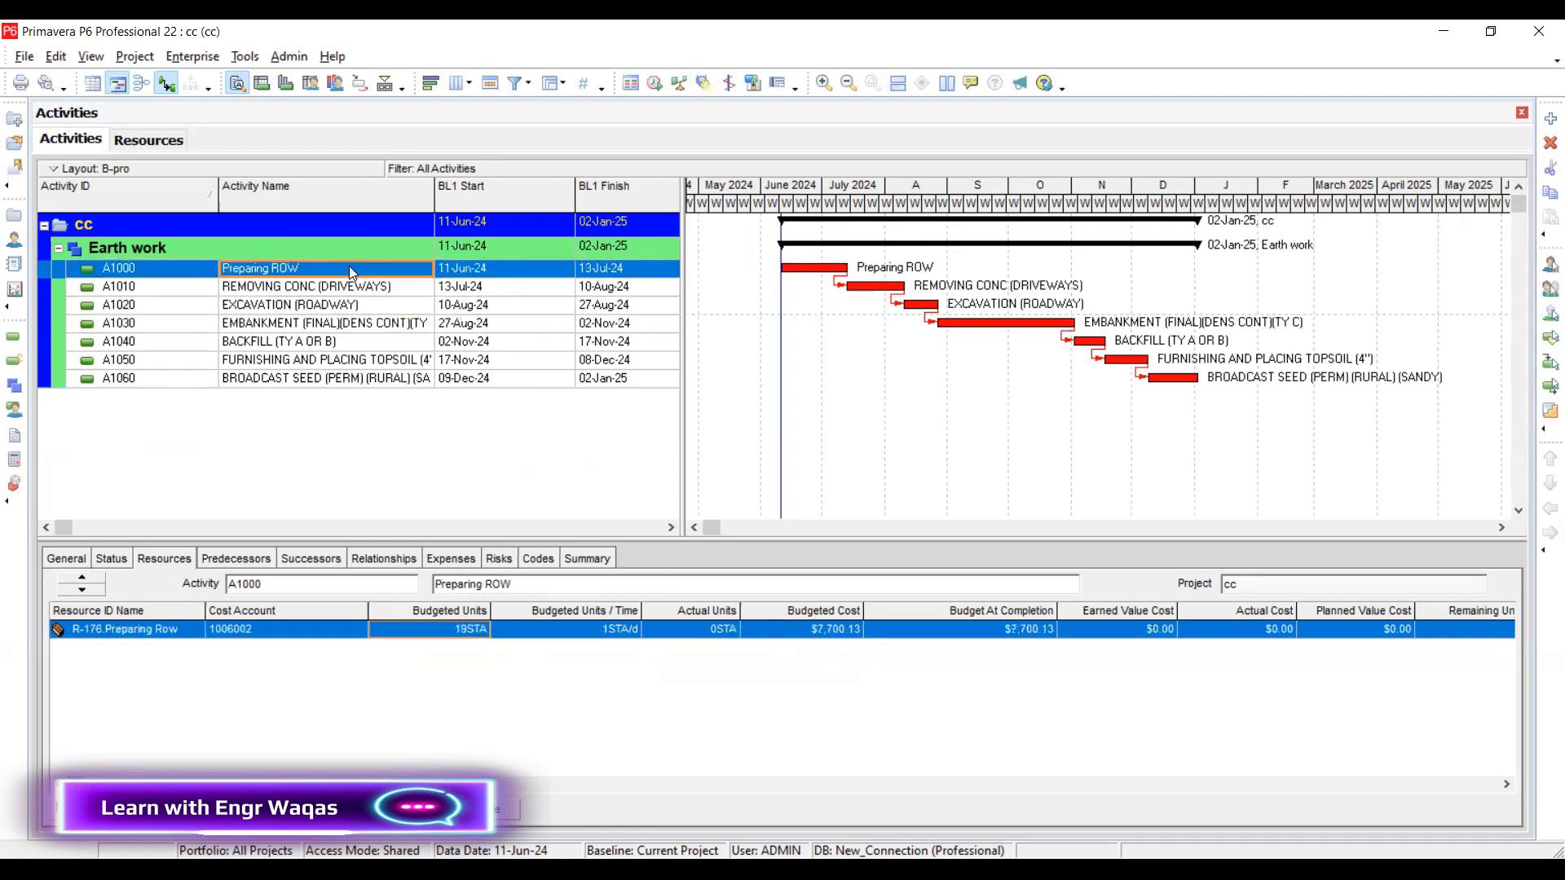
Open the project's Resource Assignments view and inspect the daily budgeted costs from June 2024
left_click(132, 54)
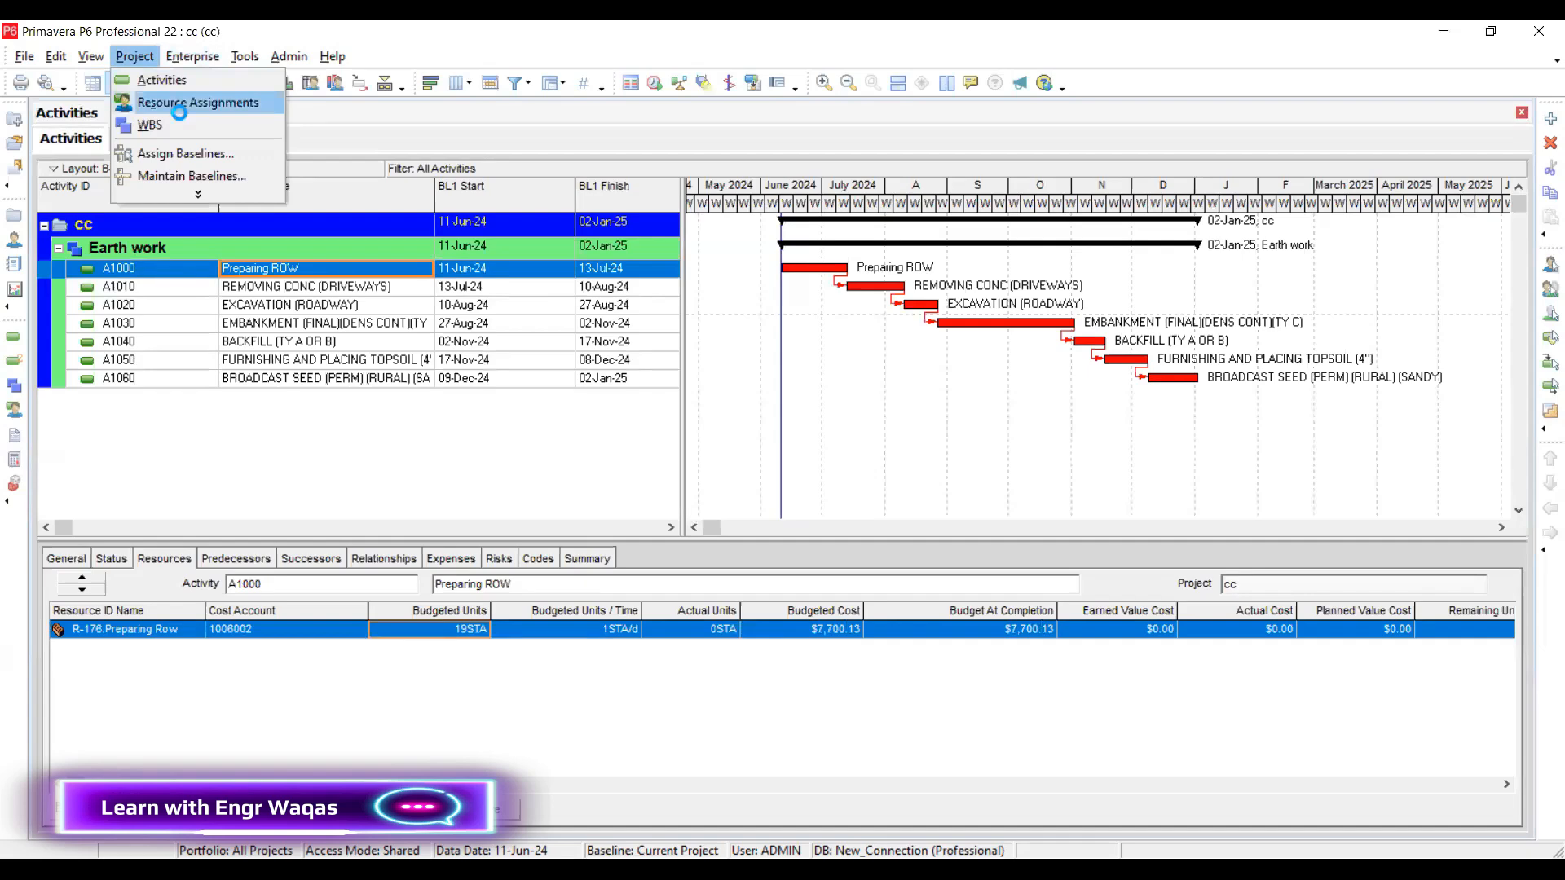
left_click(173, 102)
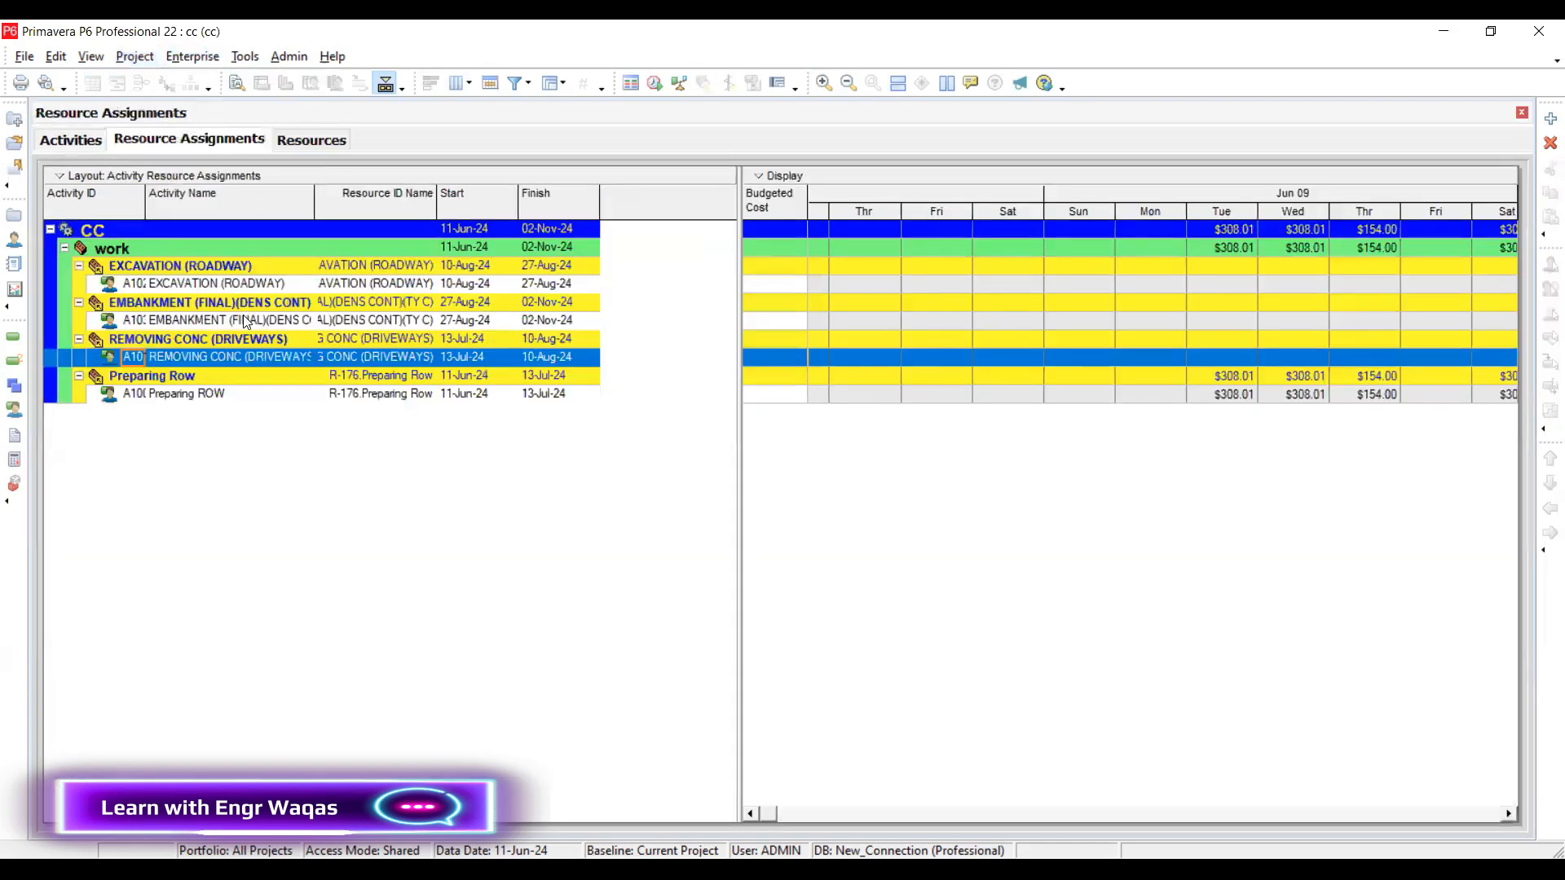
left_click_drag(1226, 210, 803, 206)
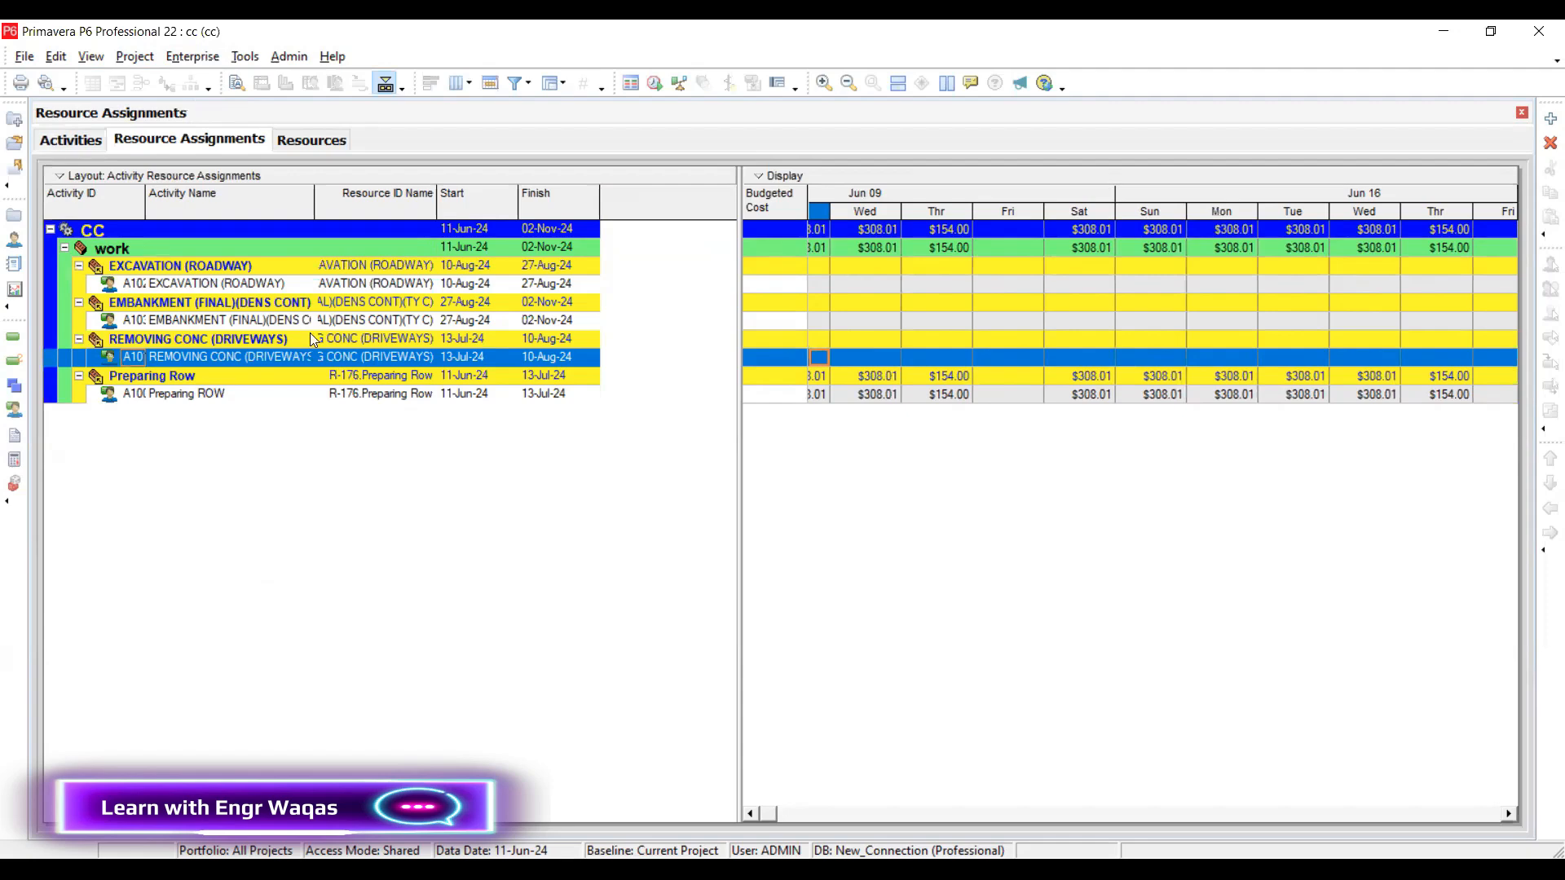
Open the filter for the resource assignments and choose Cost Account as the parameter of its condition
left_click(519, 84)
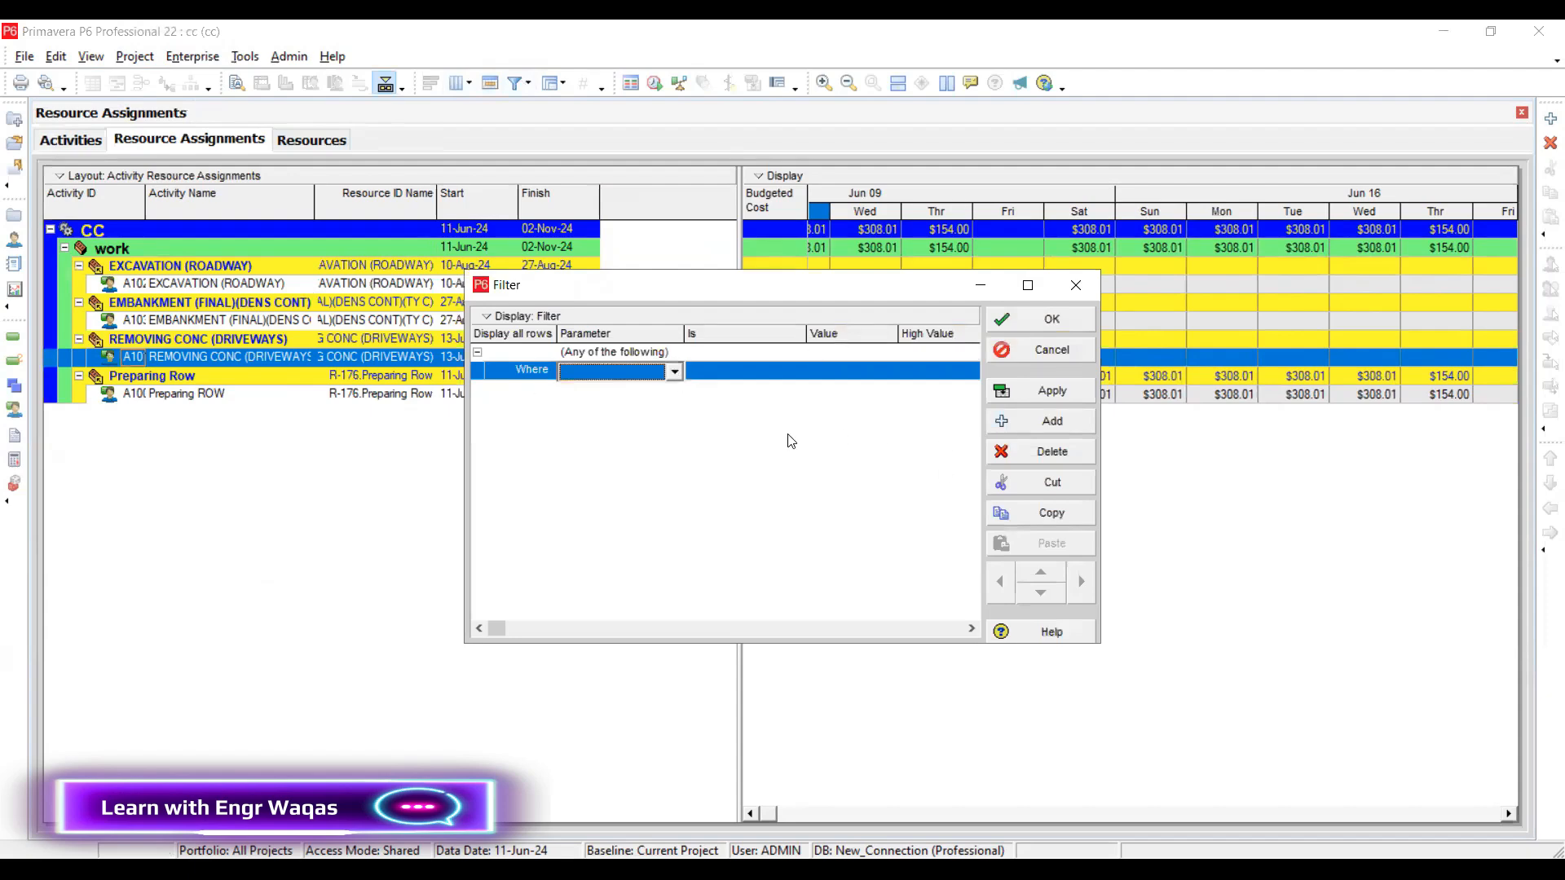
left_click(676, 373)
scroll(645, 440, "down", 10)
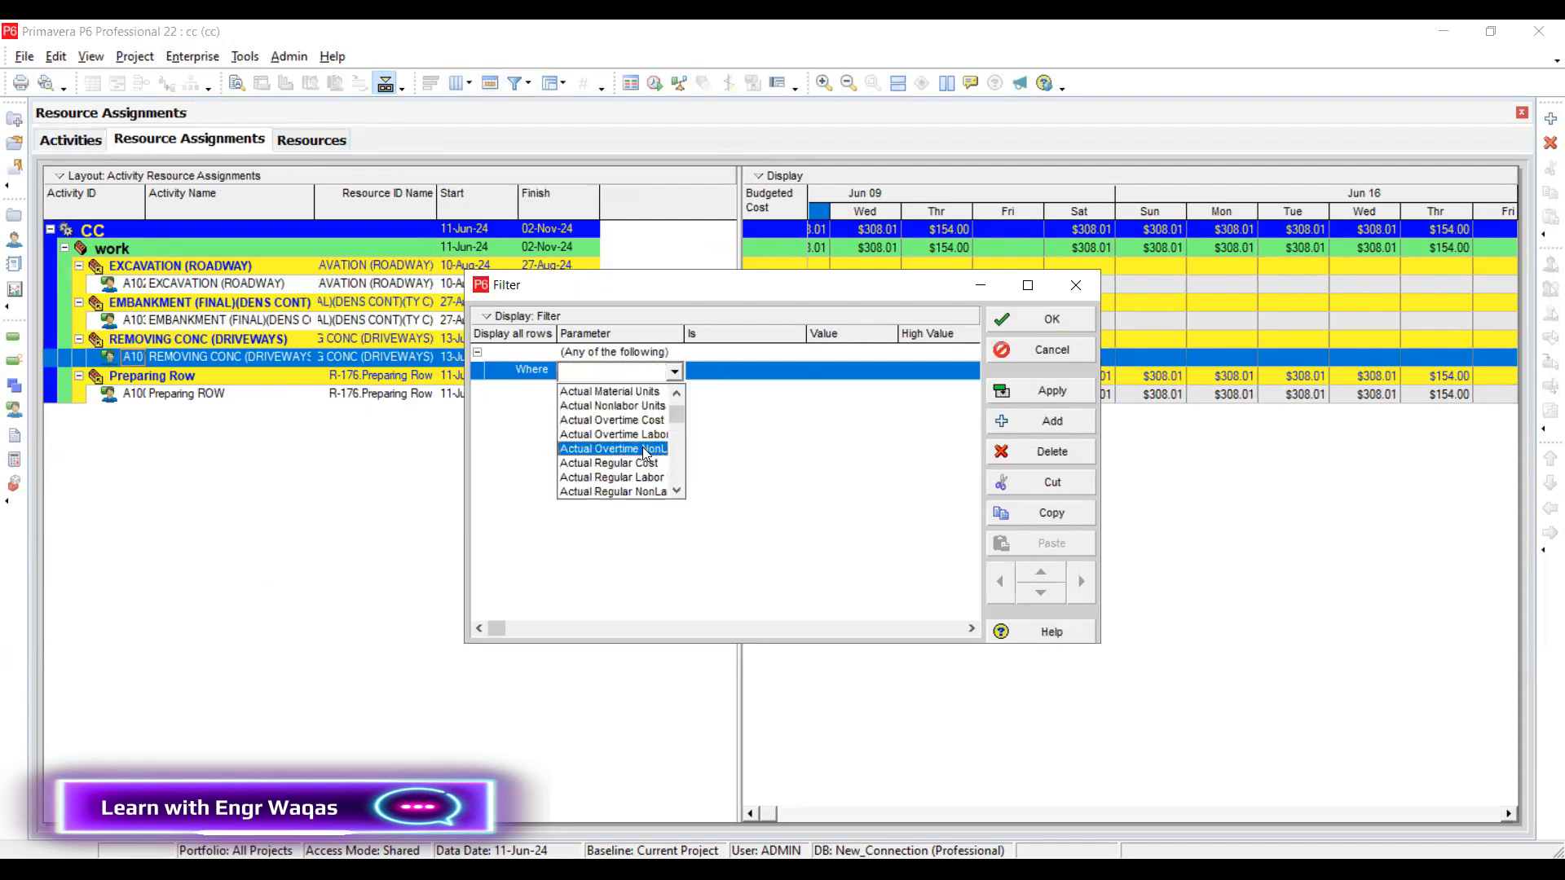
scroll(643, 447, "down", 1)
key("c")
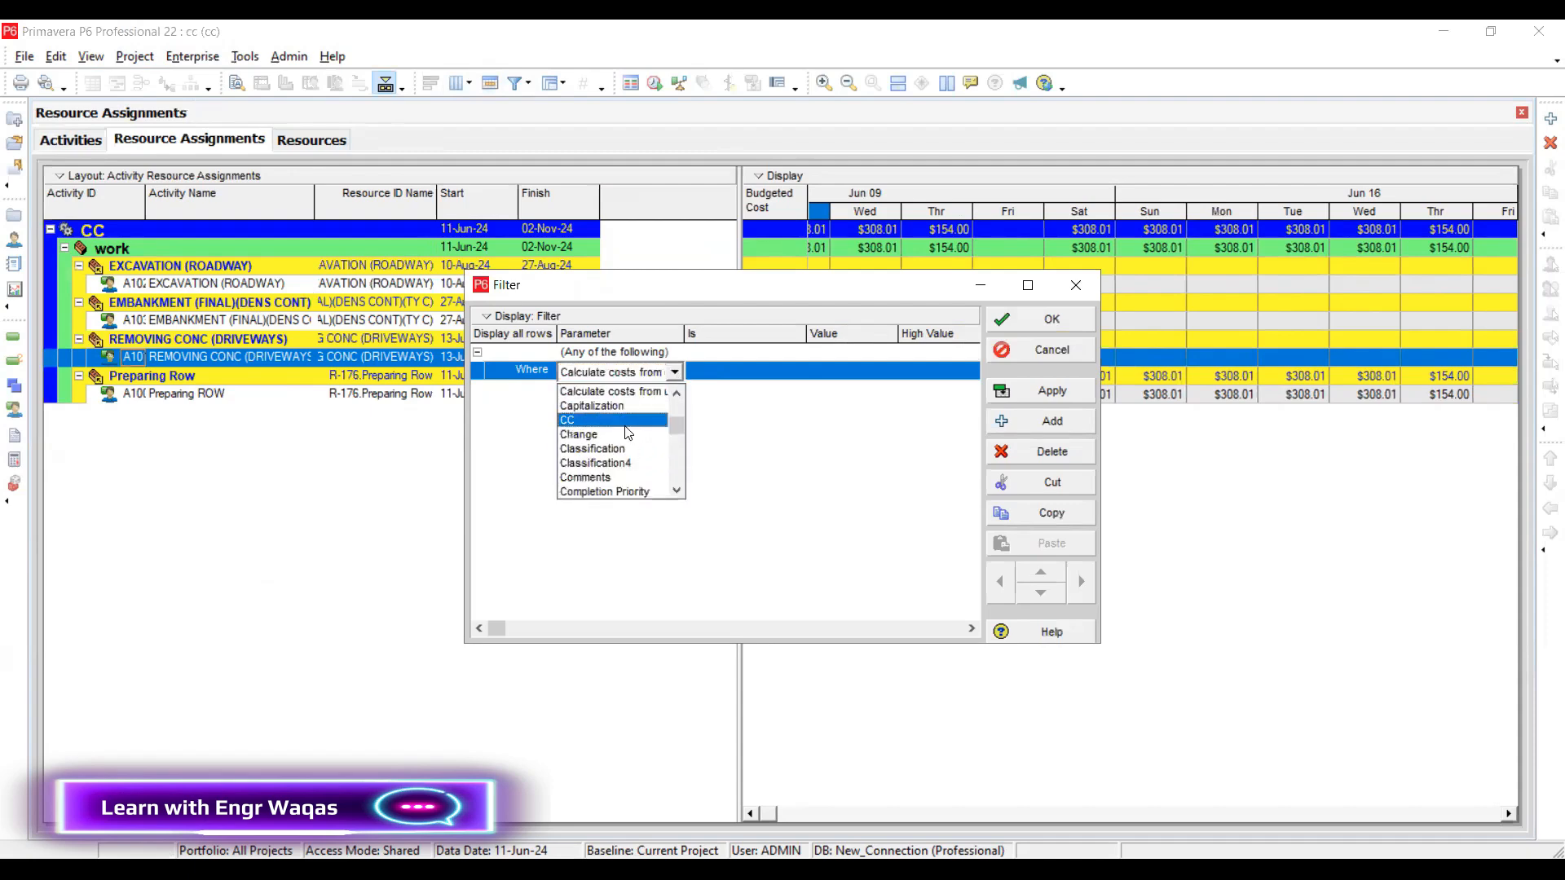
scroll(617, 465, "down", 2)
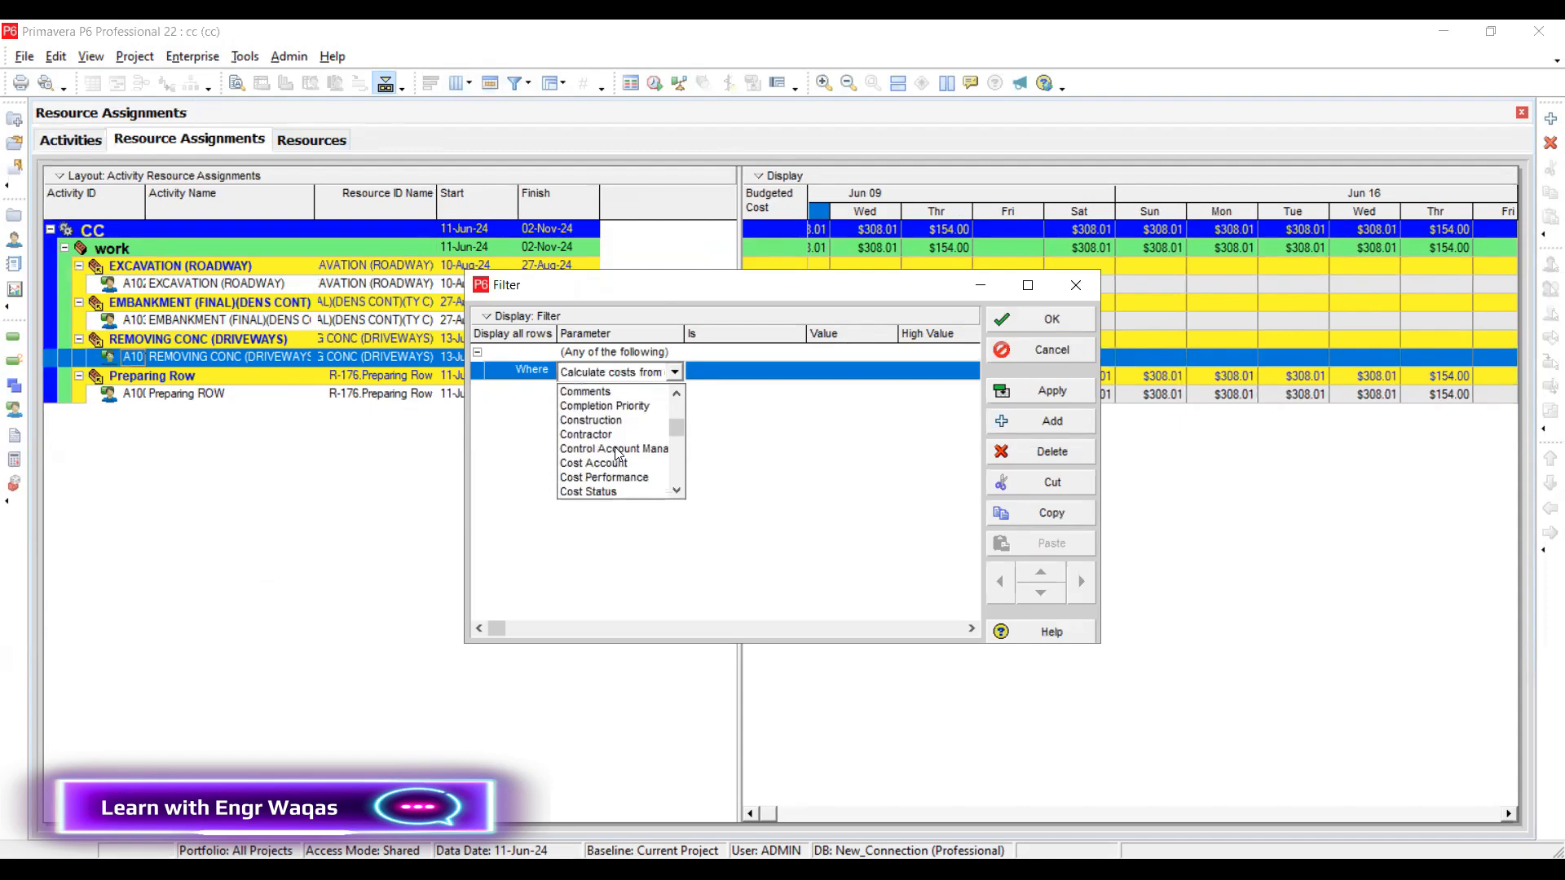
scroll(617, 484, "down", 2)
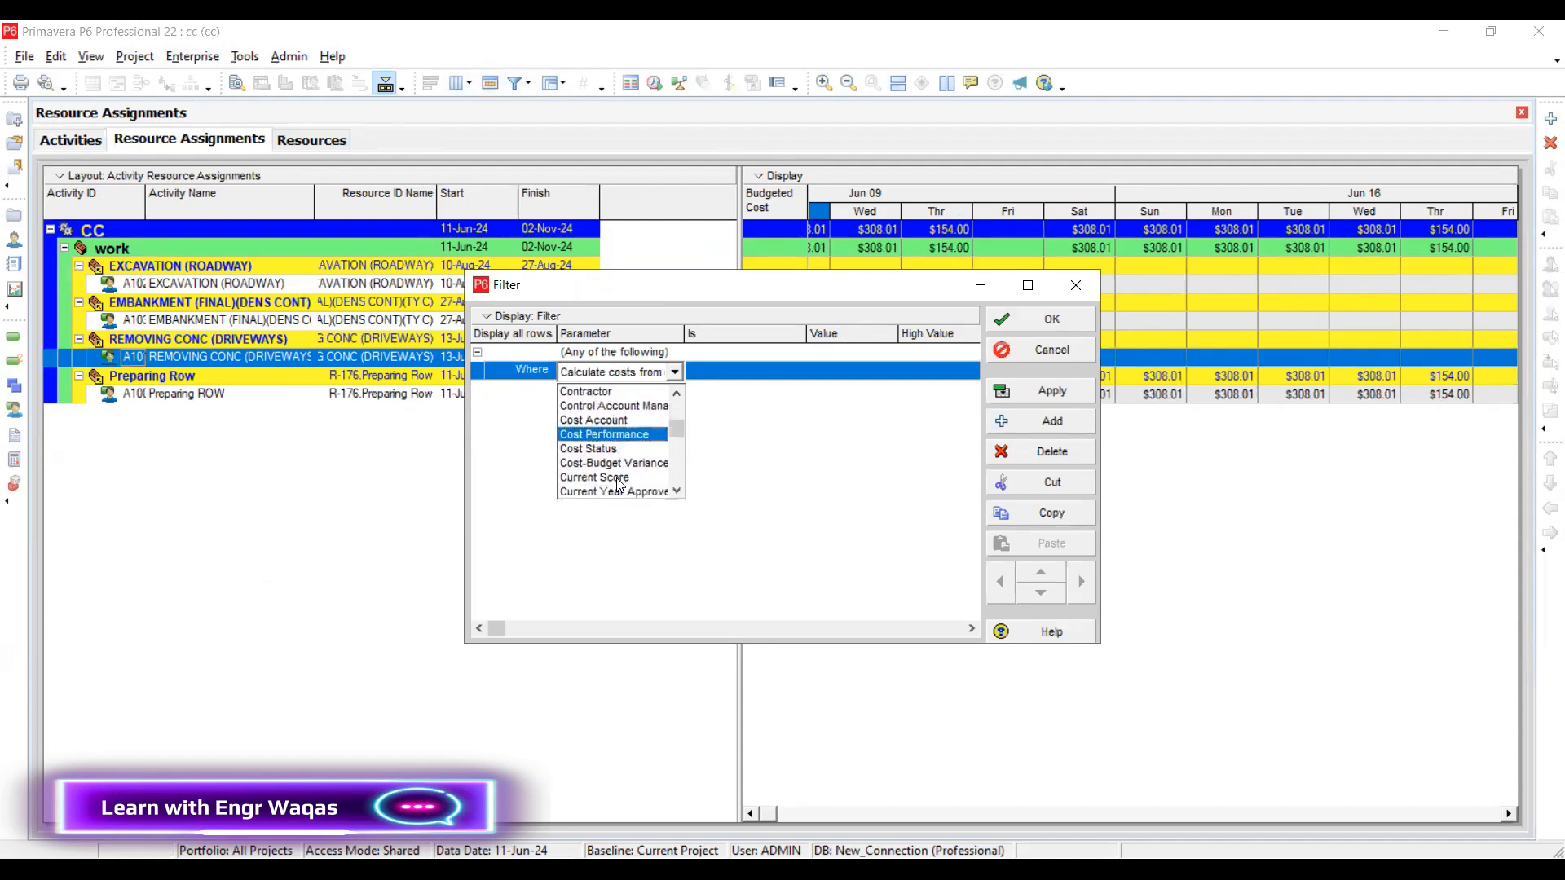
scroll(619, 484, "down", 2)
scroll(619, 484, "up", 4)
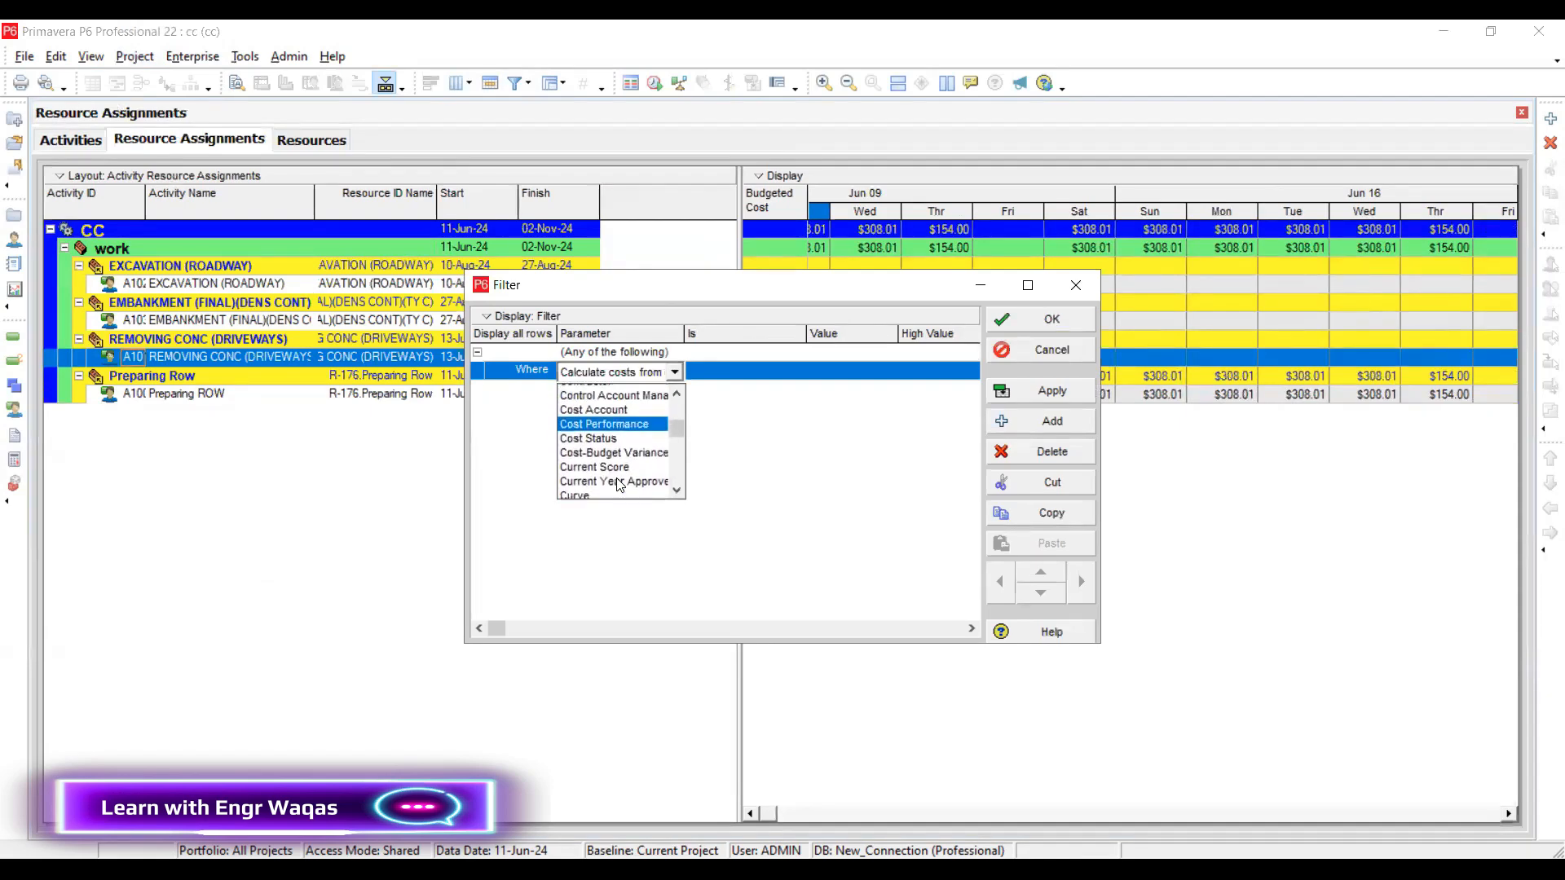
scroll(619, 485, "up", 2)
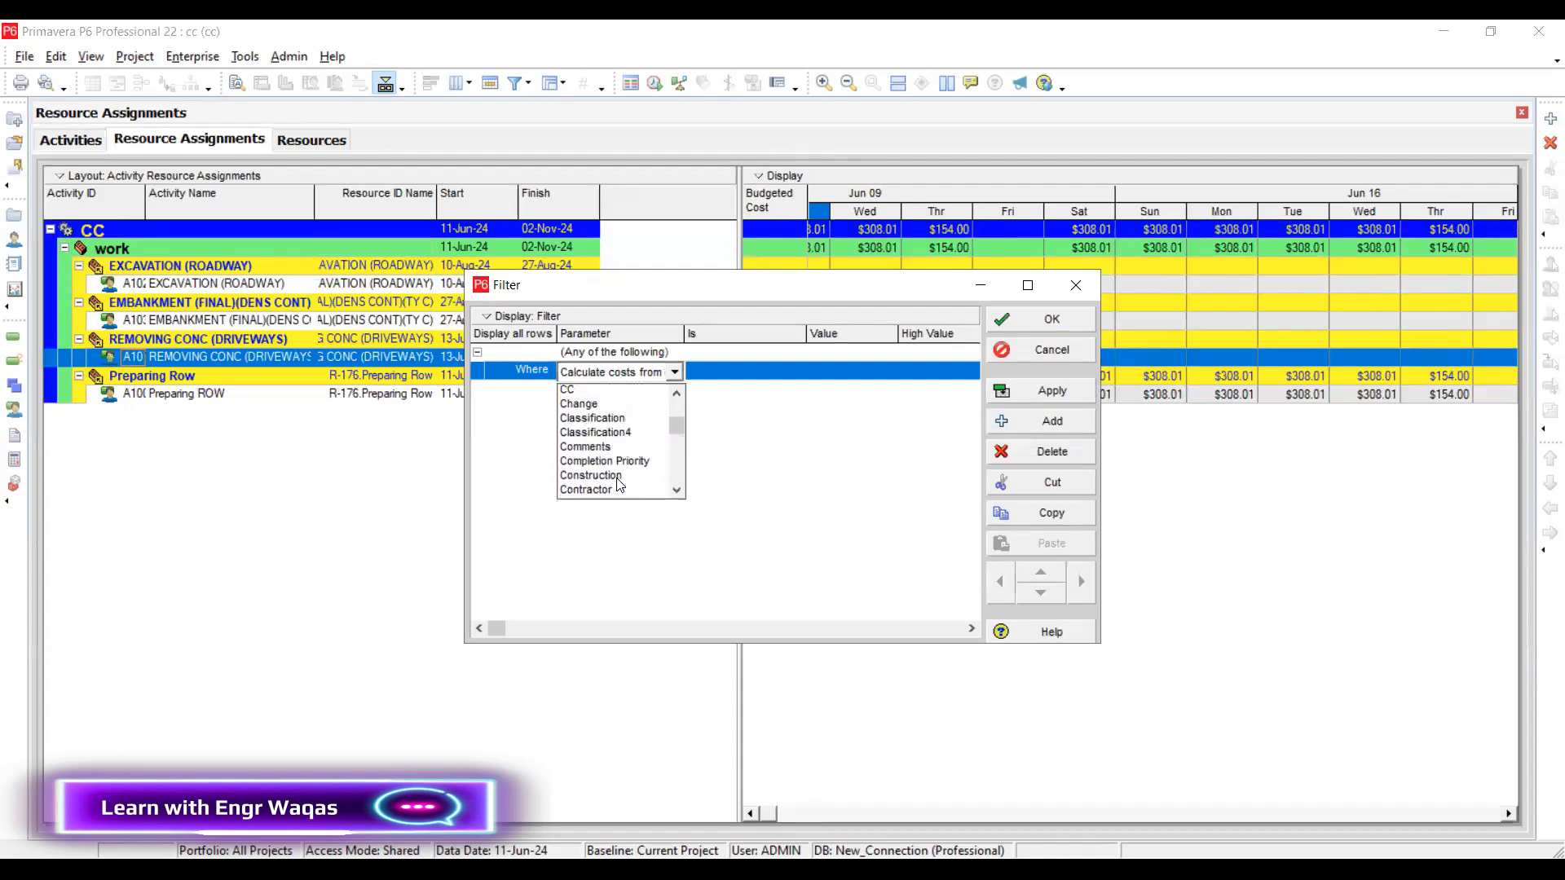
scroll(617, 484, "up", 3)
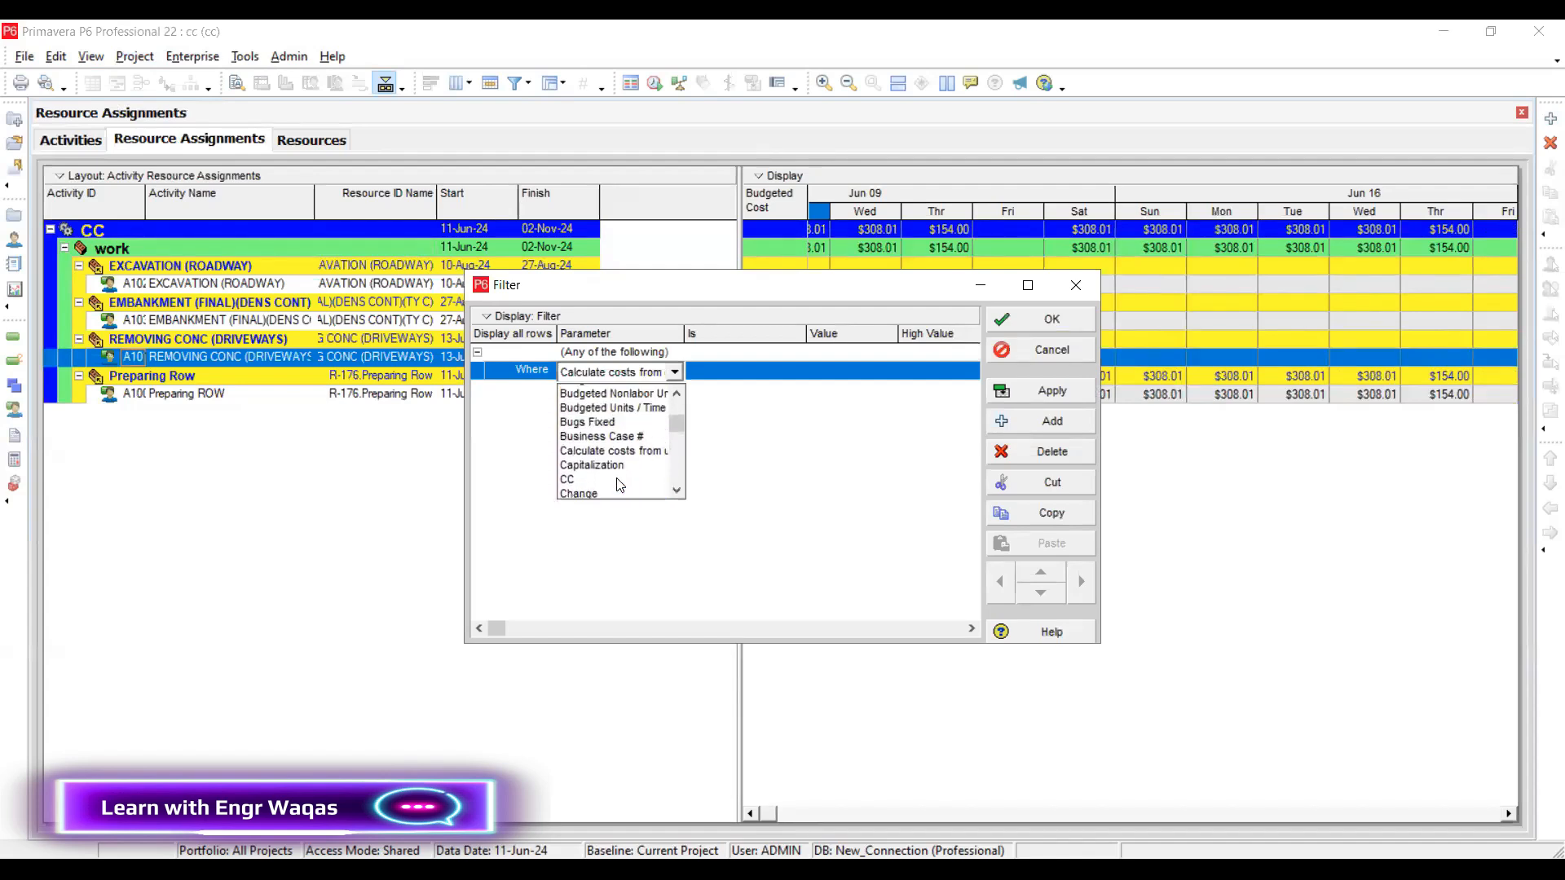
scroll(617, 485, "down", 5)
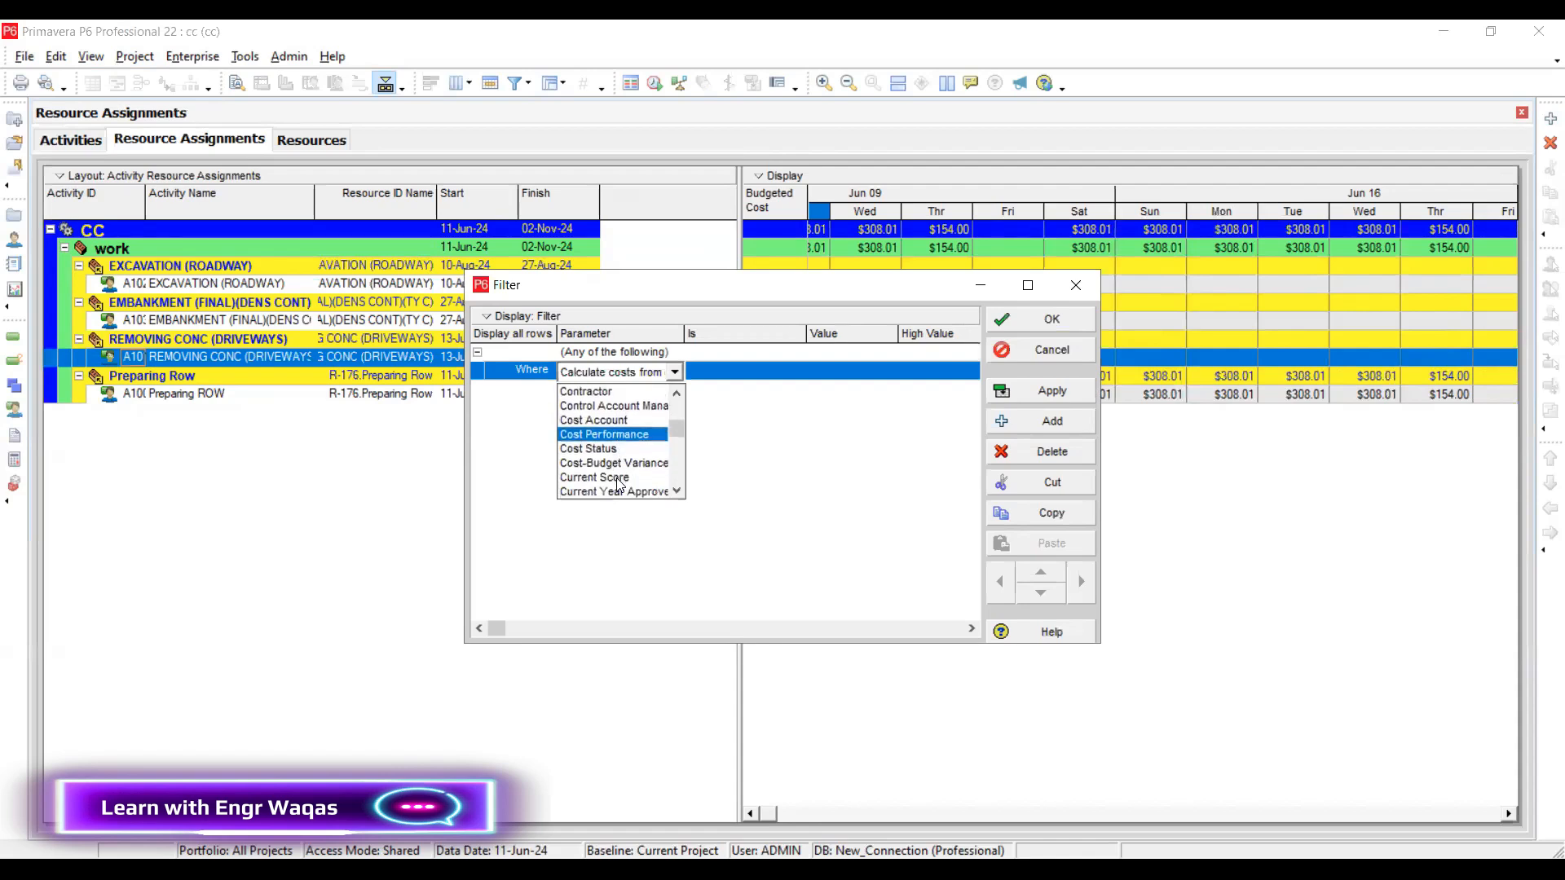
scroll(634, 460, "down", 4)
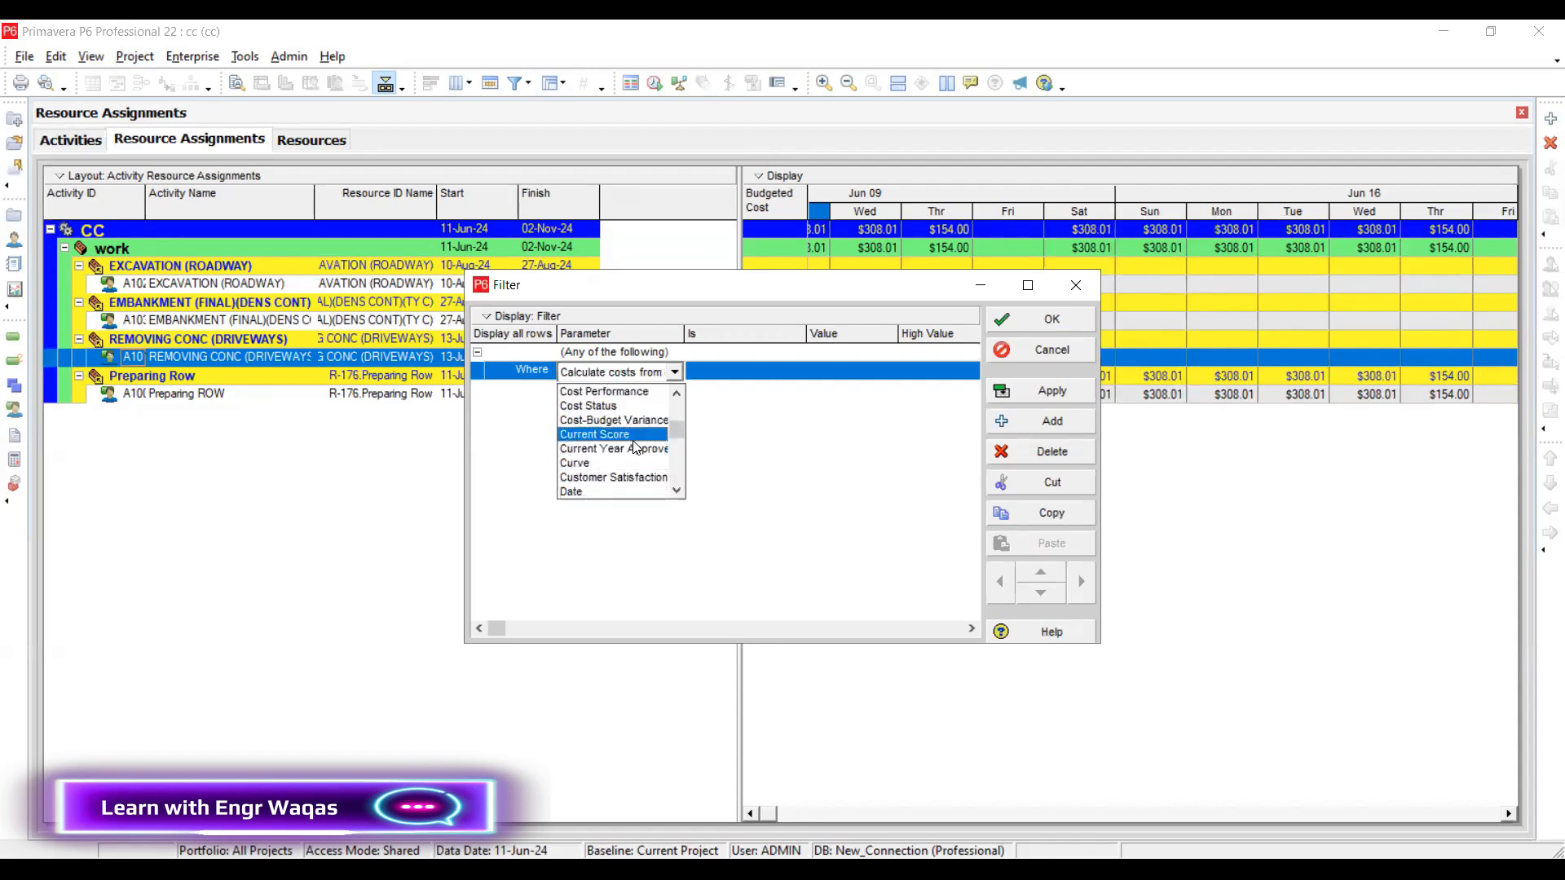
scroll(636, 475, "down", 5)
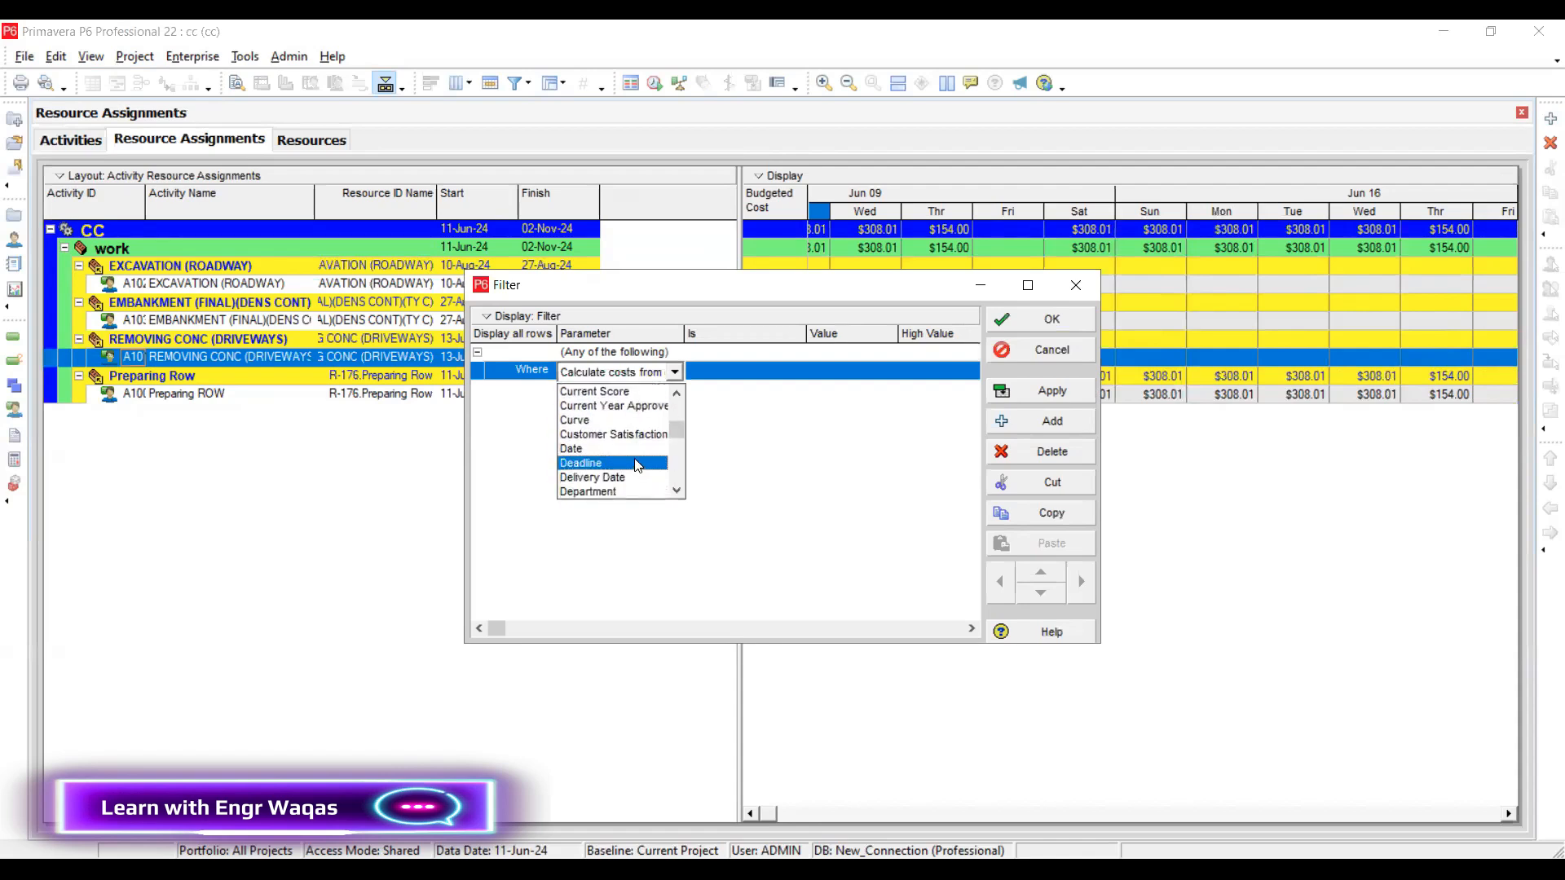
scroll(638, 465, "up", 8)
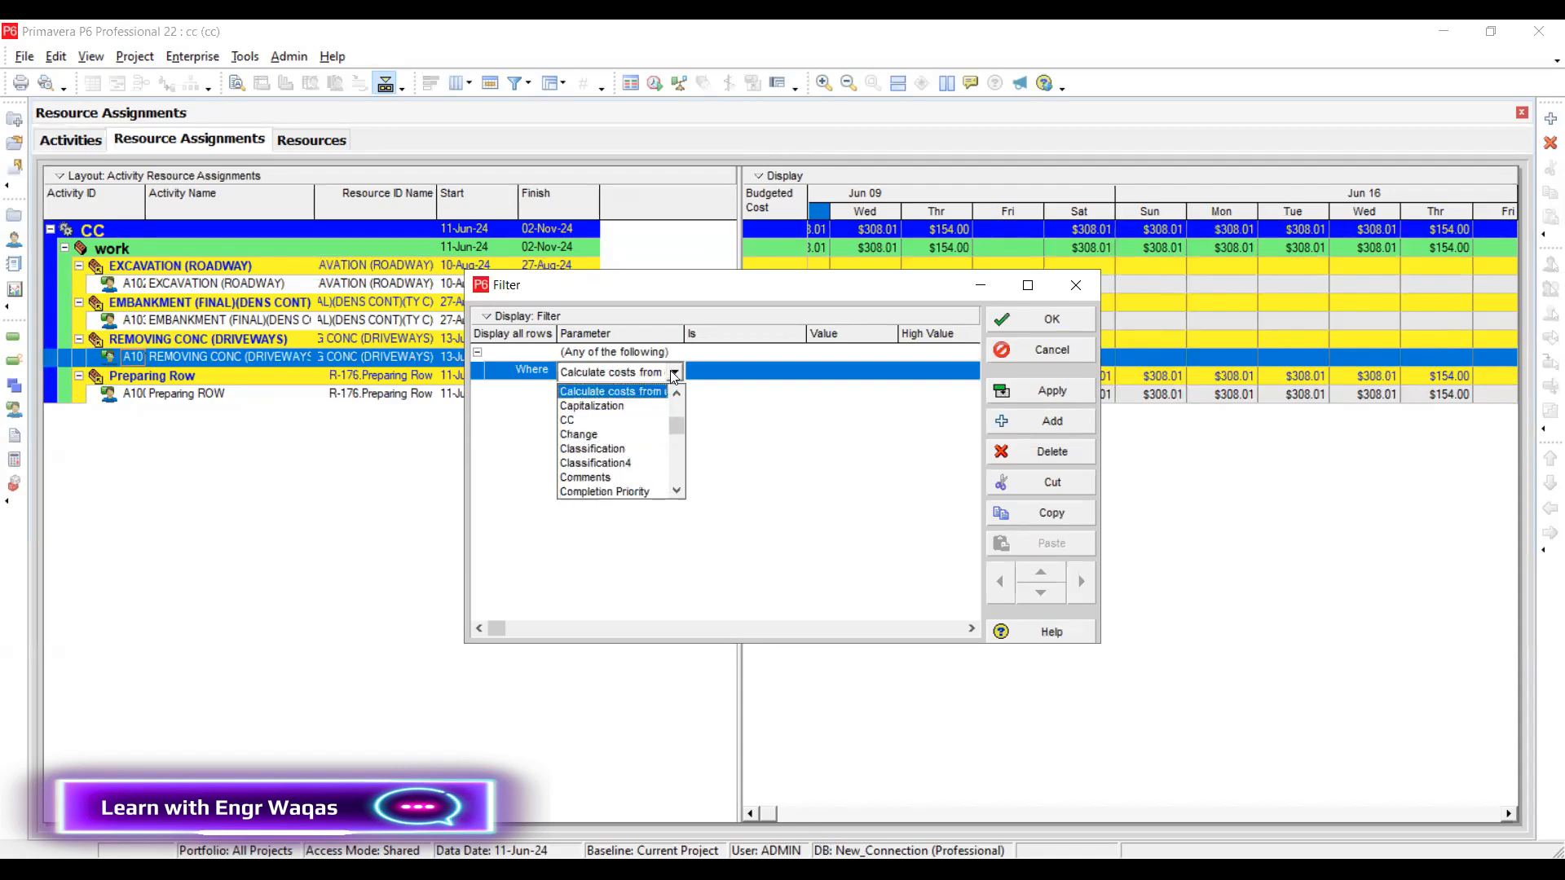
scroll(632, 463, "down", 3)
scroll(633, 456, "down", 4)
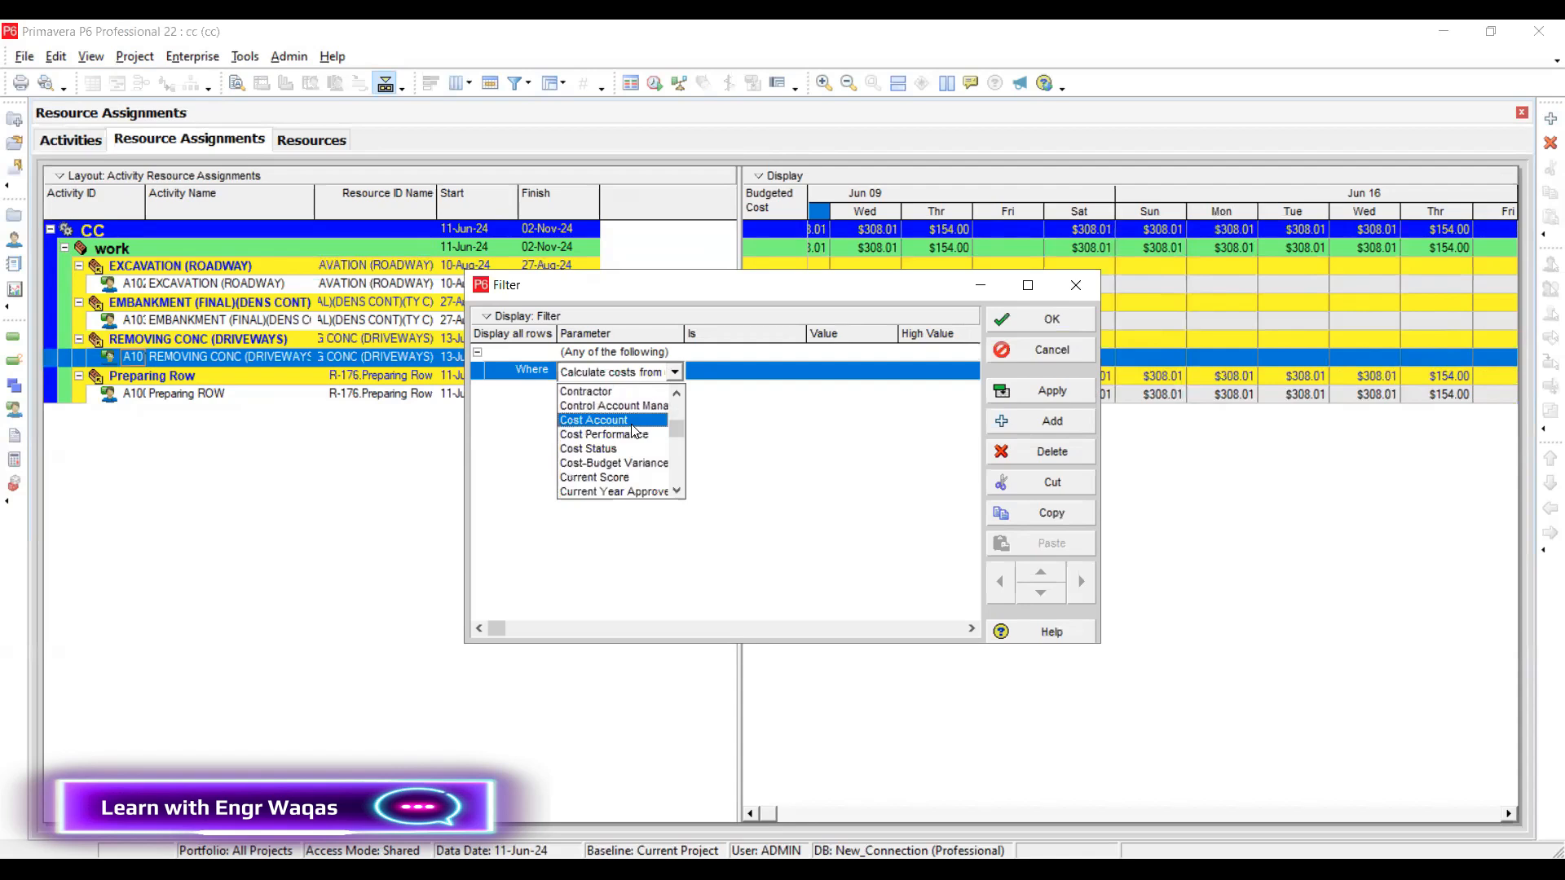
left_click(633, 421)
Filter the resource assignments to those whose cost account equals 1006002 (CA-A) and uncover the filtered rows
left_click(764, 375)
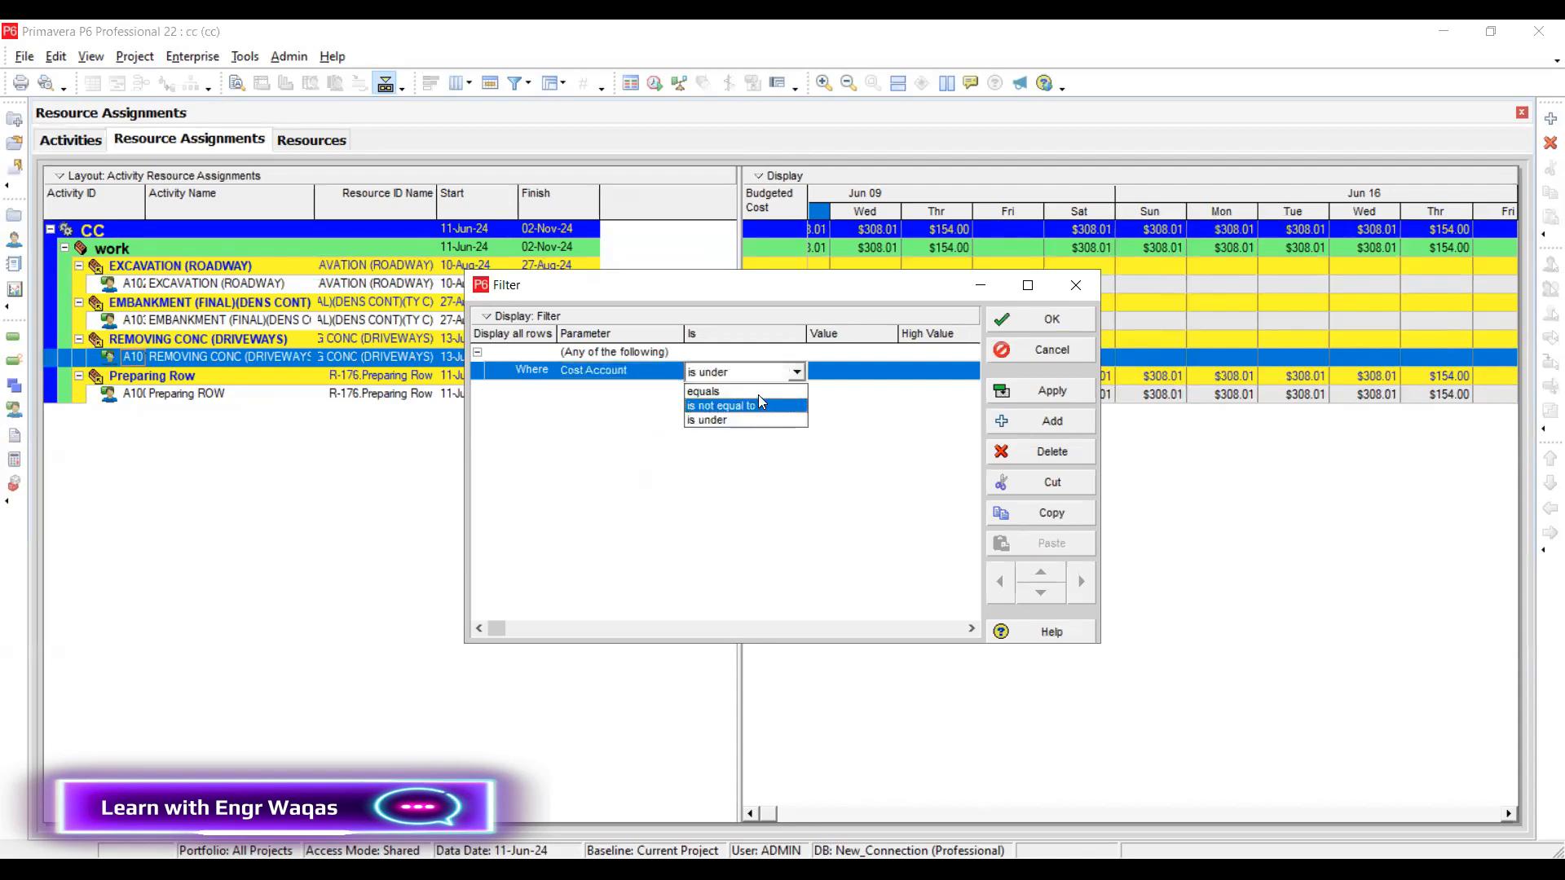
left_click(718, 387)
left_click(856, 379)
left_click(888, 371)
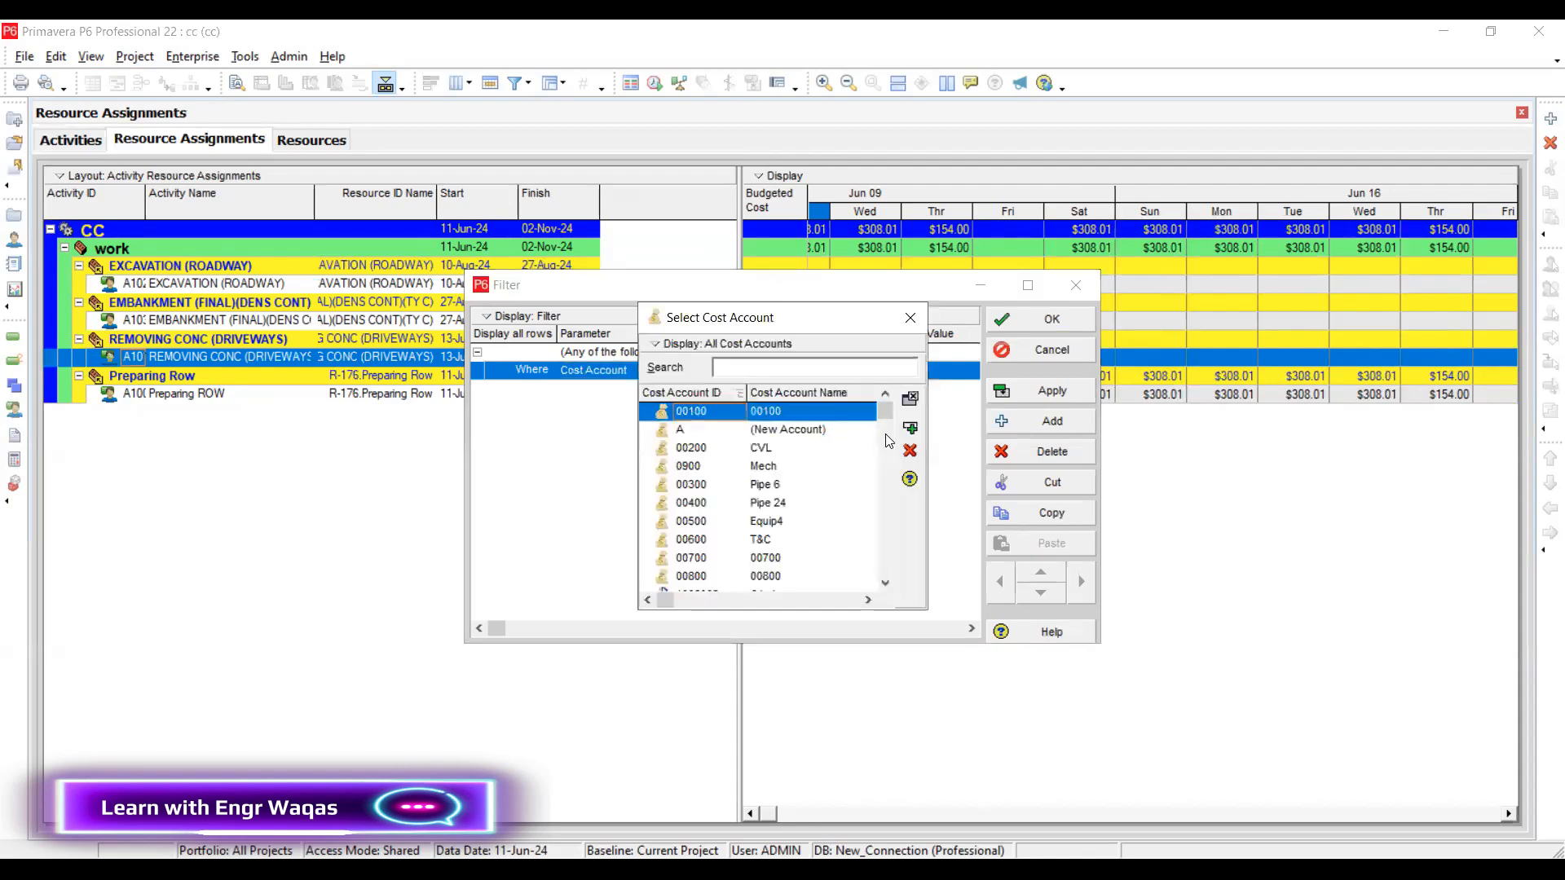
scroll(887, 489, "down", 1)
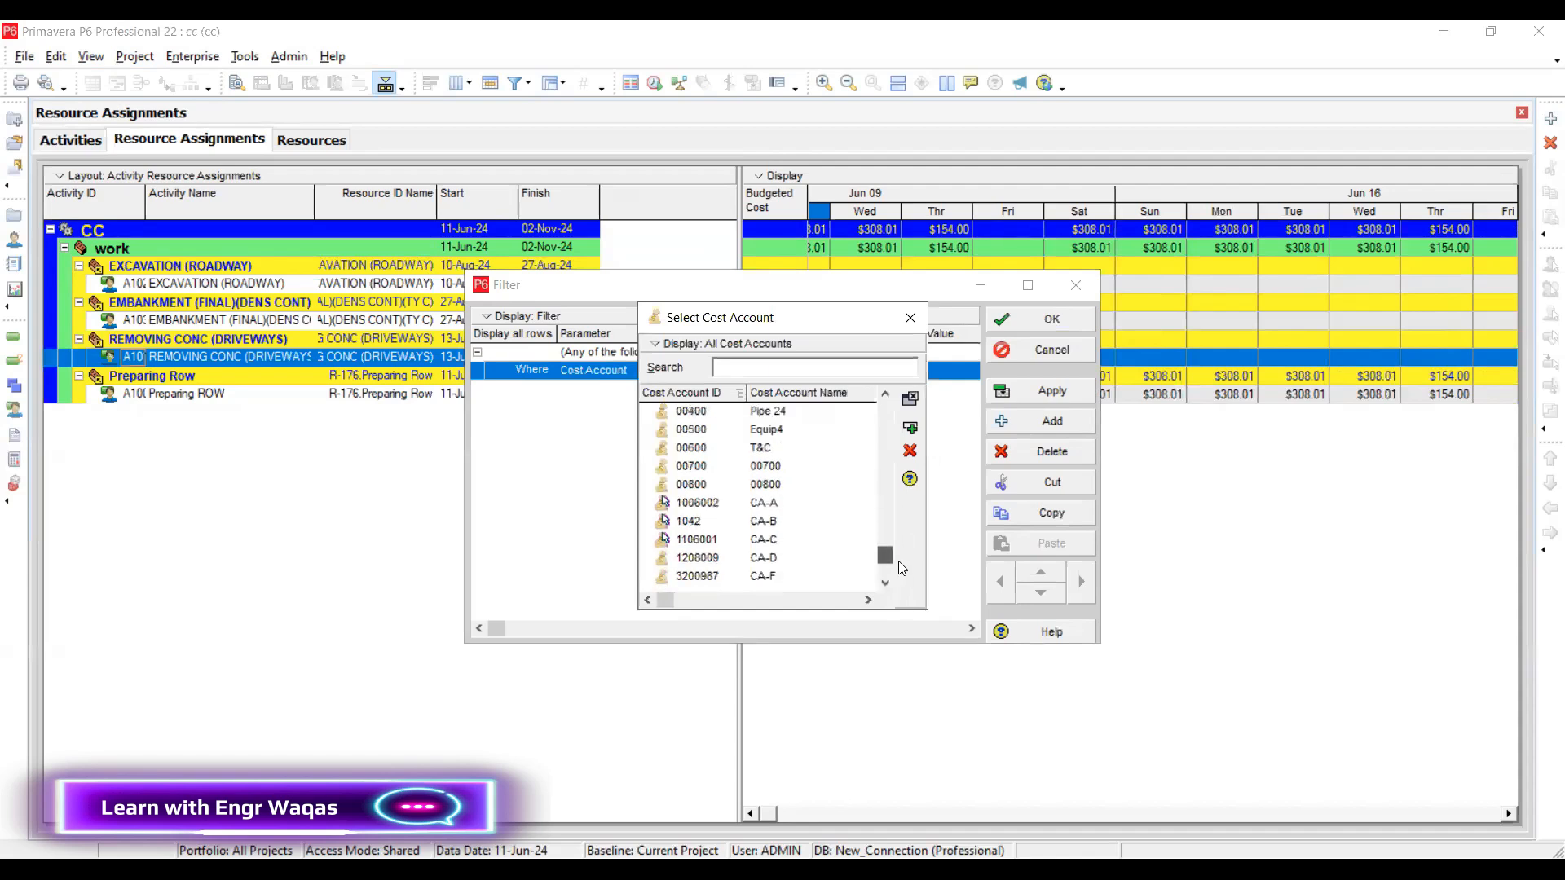
left_click(782, 503)
left_click(911, 430)
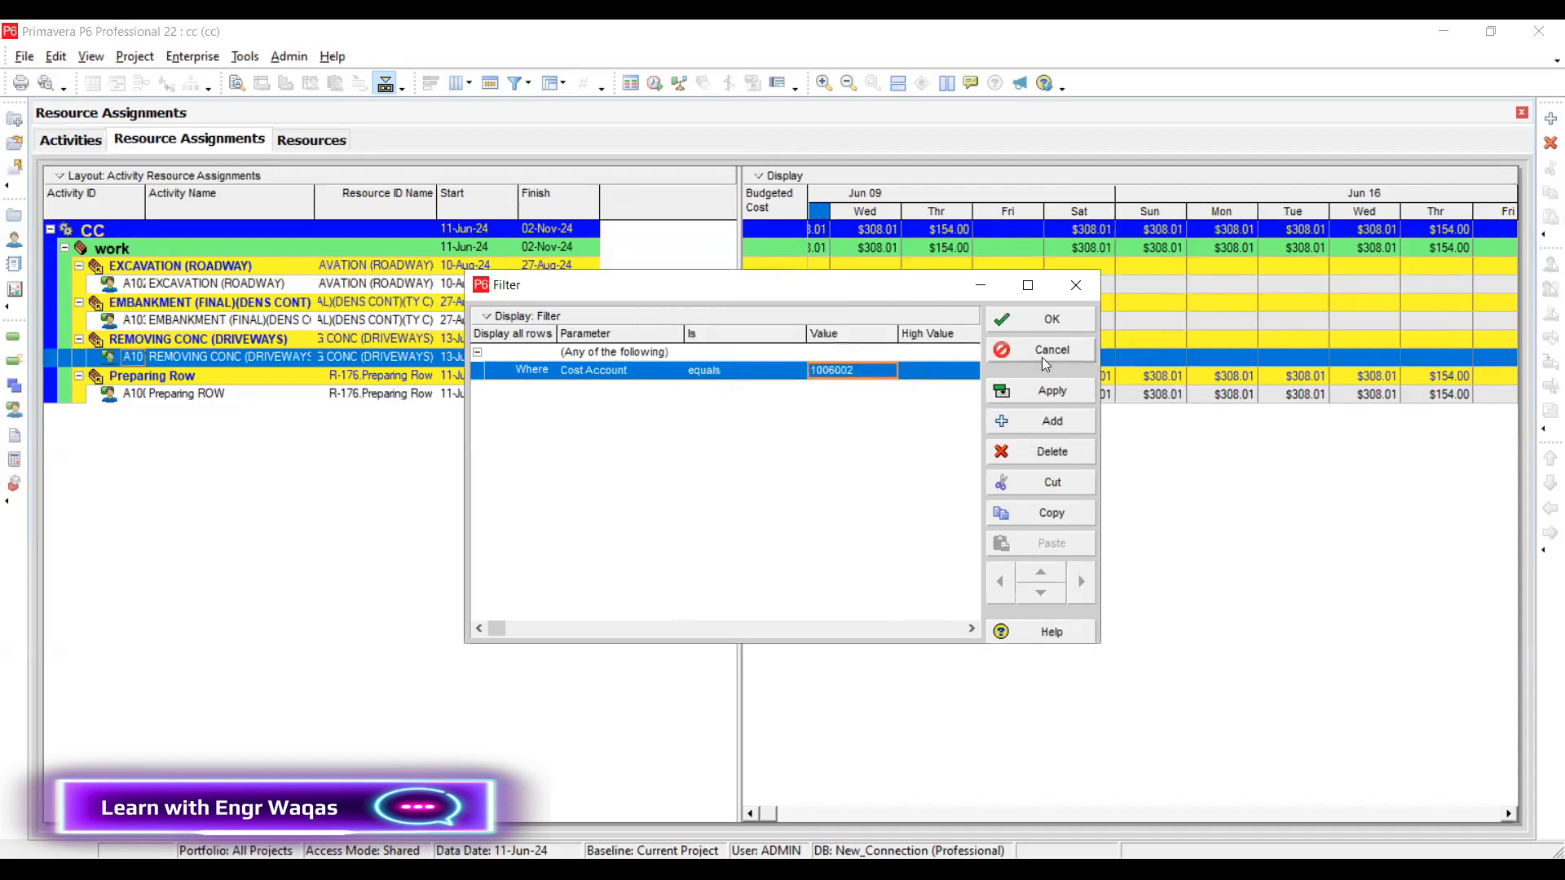
left_click(1051, 390)
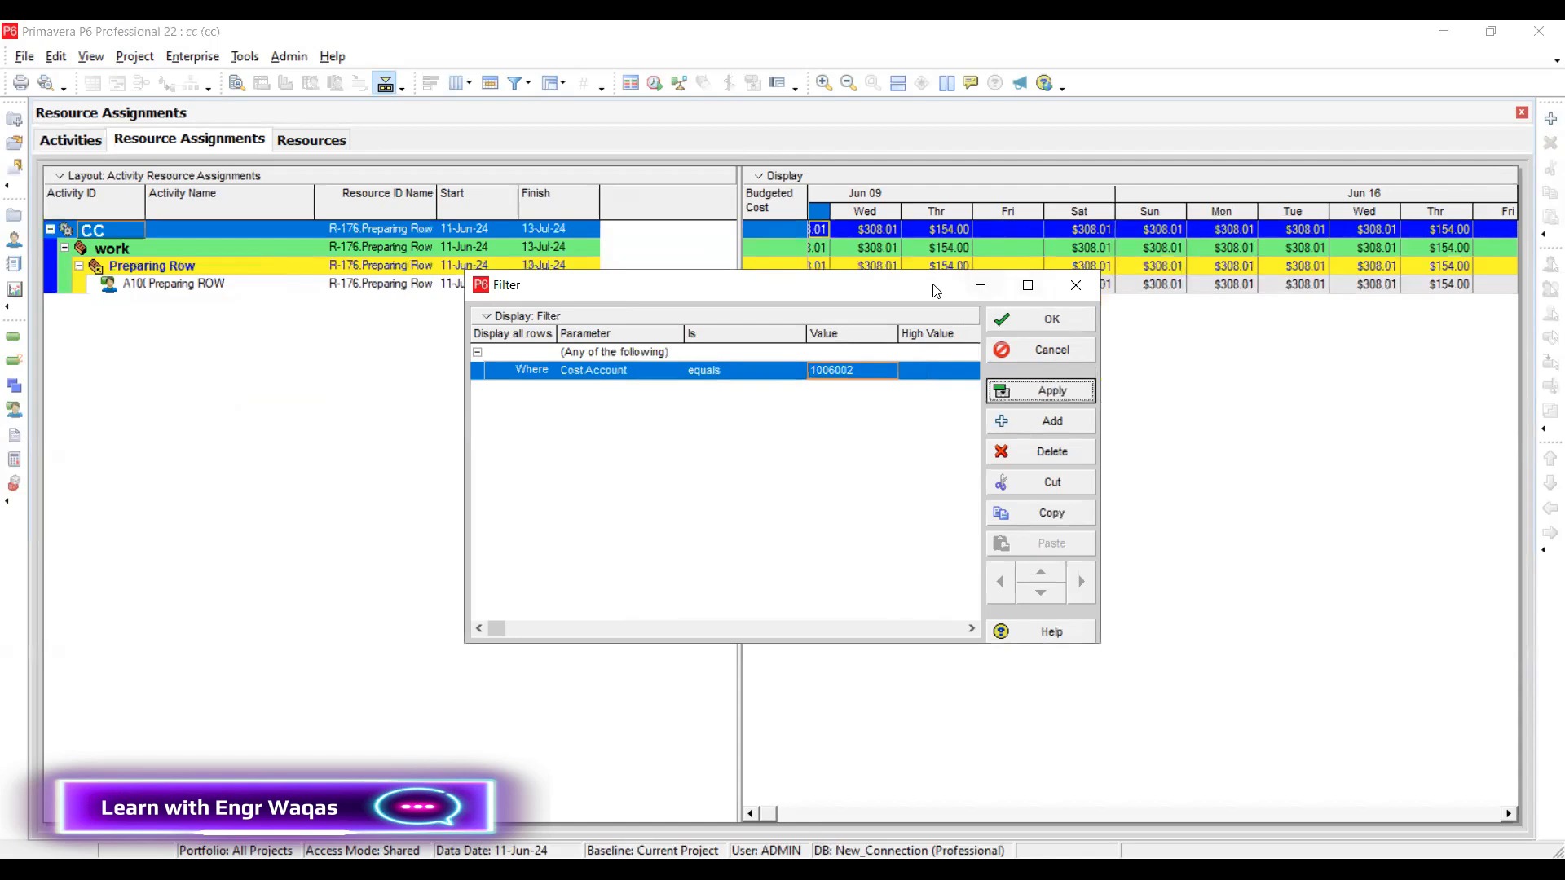
left_click_drag(731, 285, 695, 489)
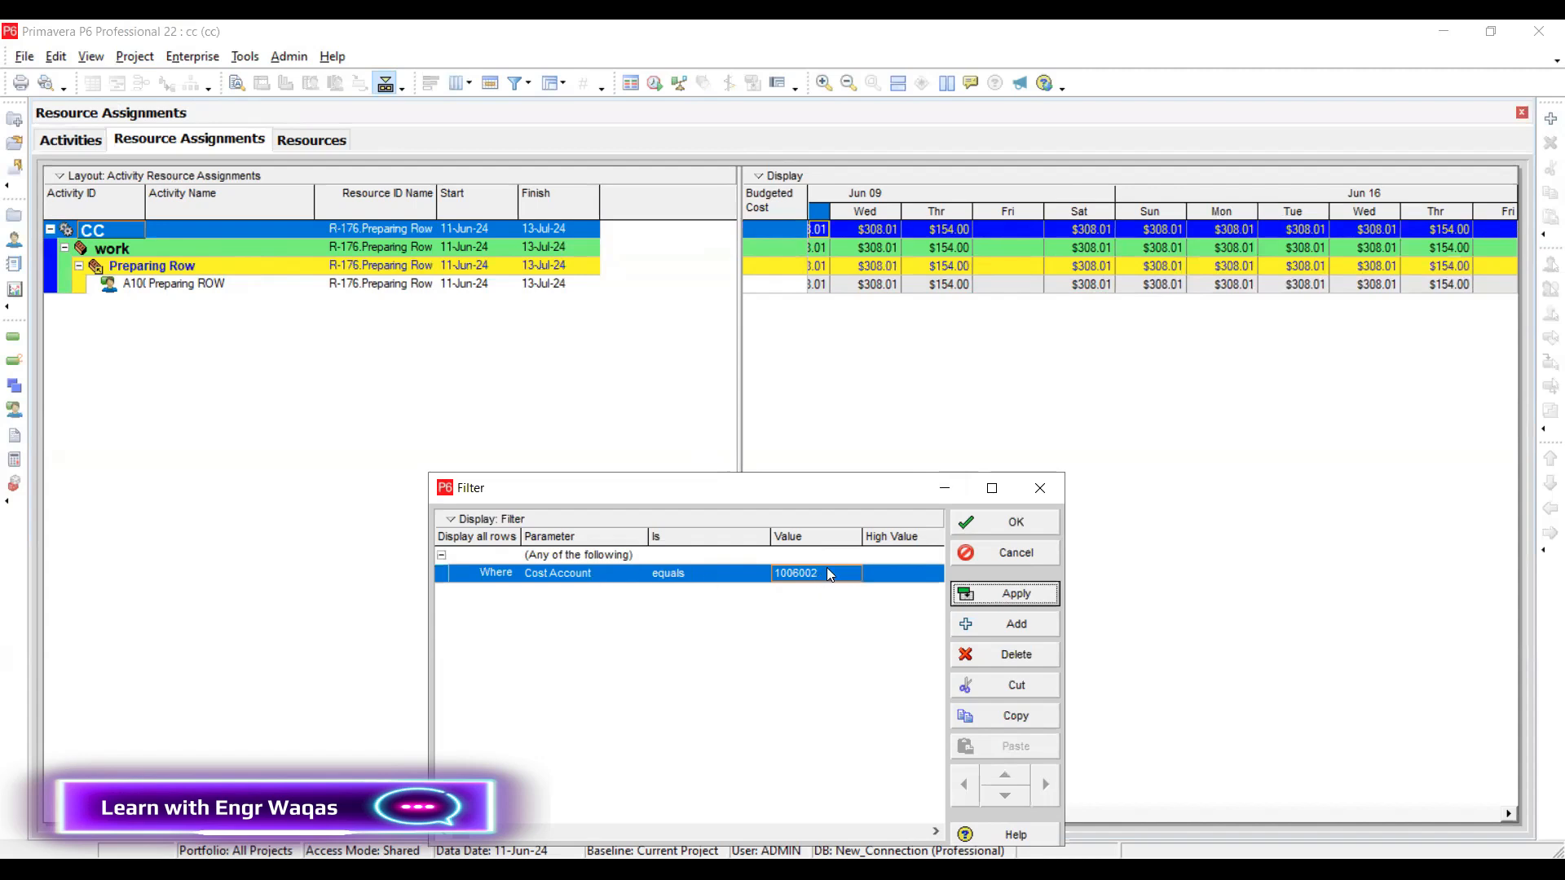
Change the filter condition to cost account is not equal to 1106001 (CA-C), apply it and close the filter
left_click(714, 574)
left_click(737, 581)
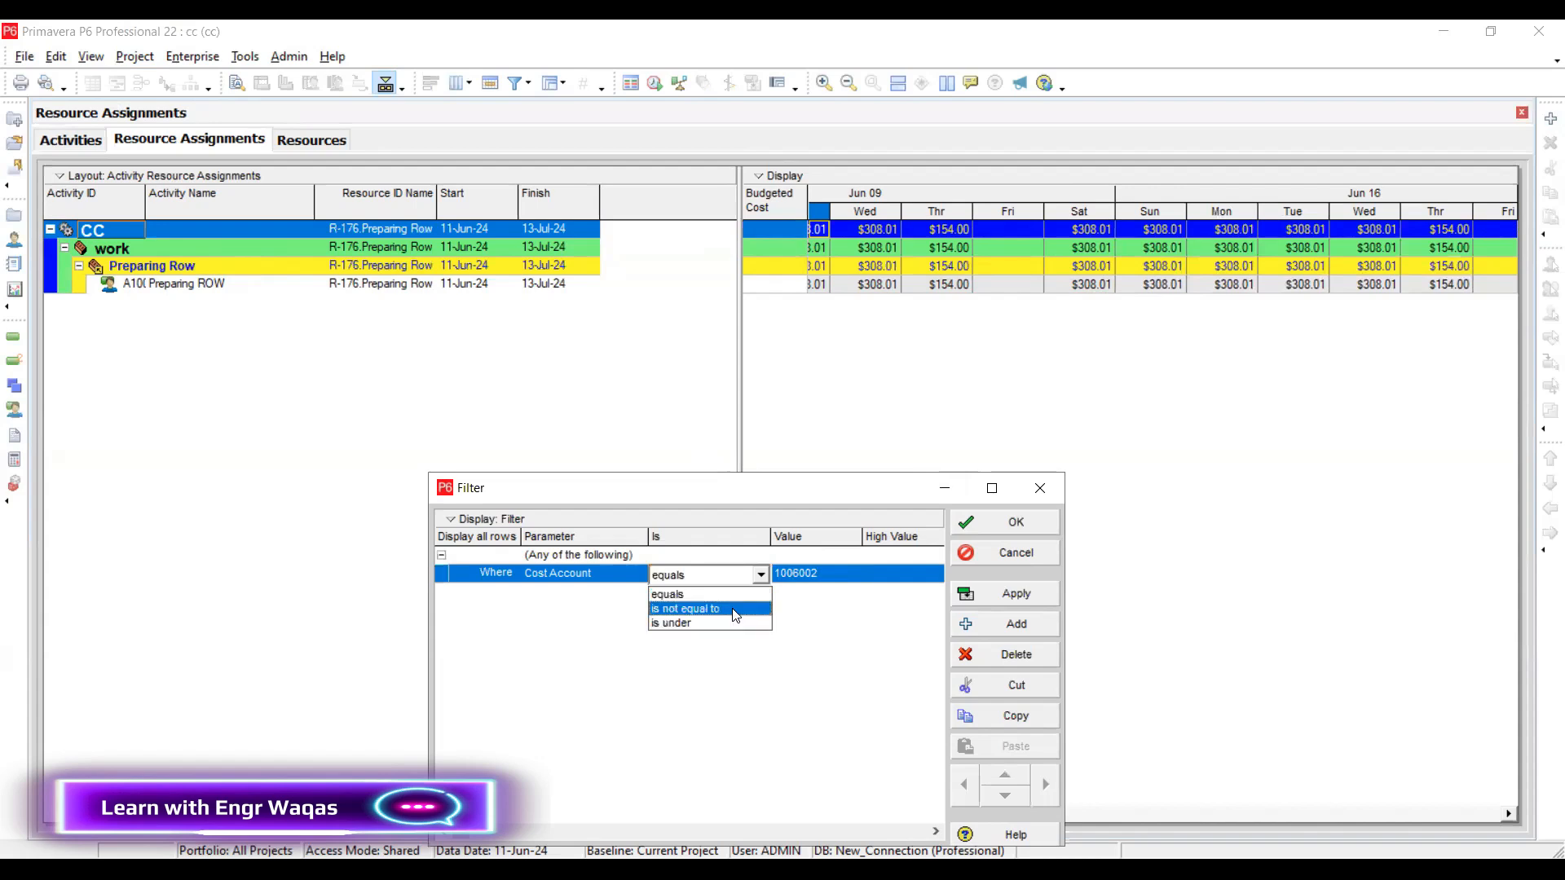
left_click(736, 610)
left_click(837, 577)
left_click(839, 577)
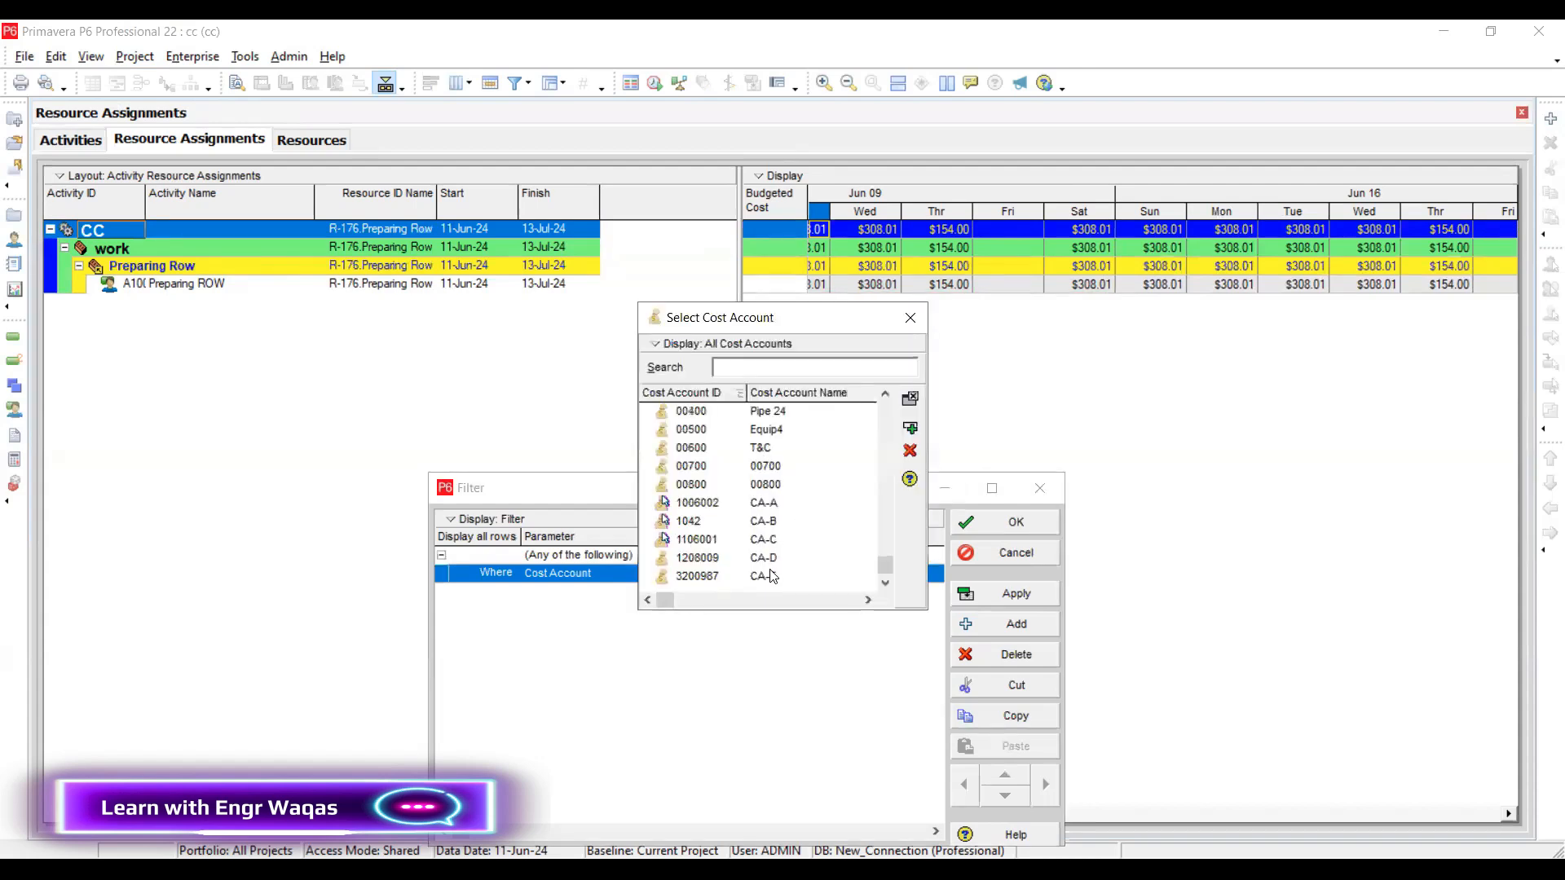
left_click(773, 539)
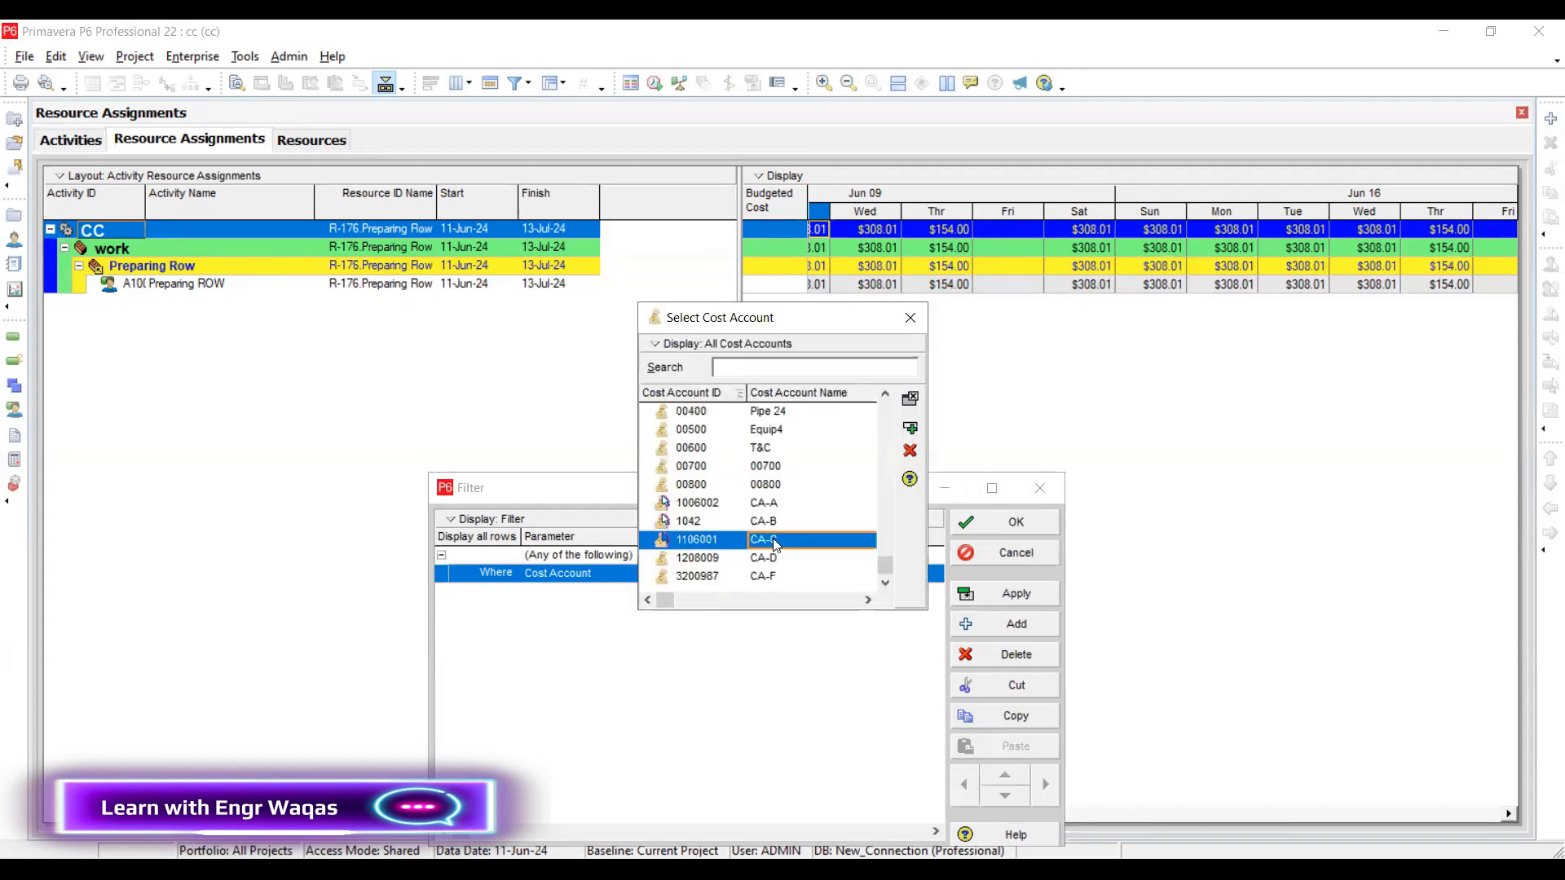
left_click(910, 430)
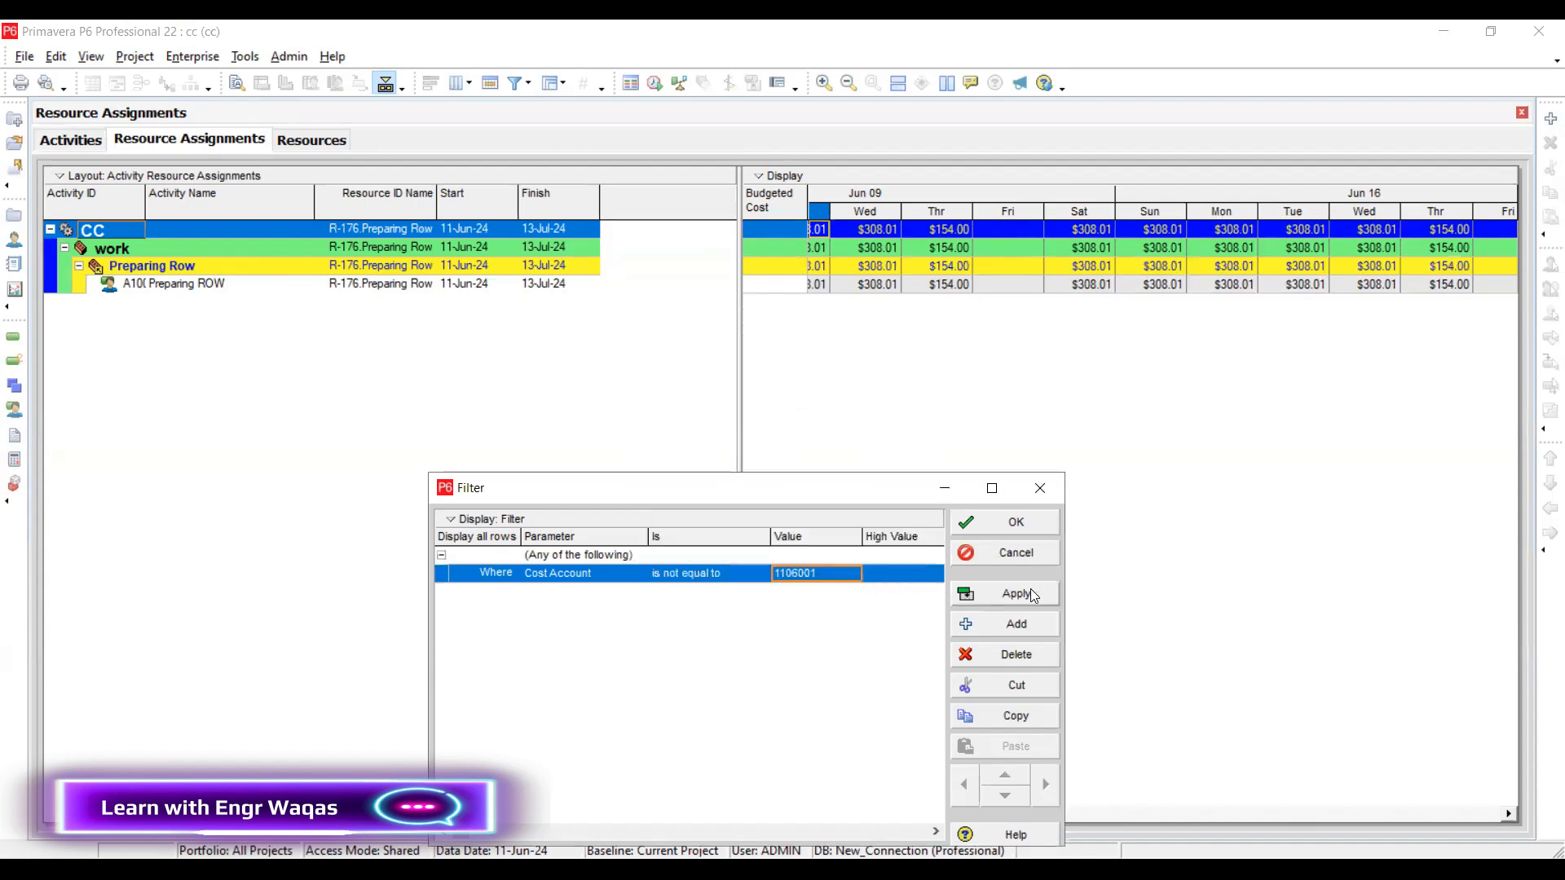
left_click(1028, 594)
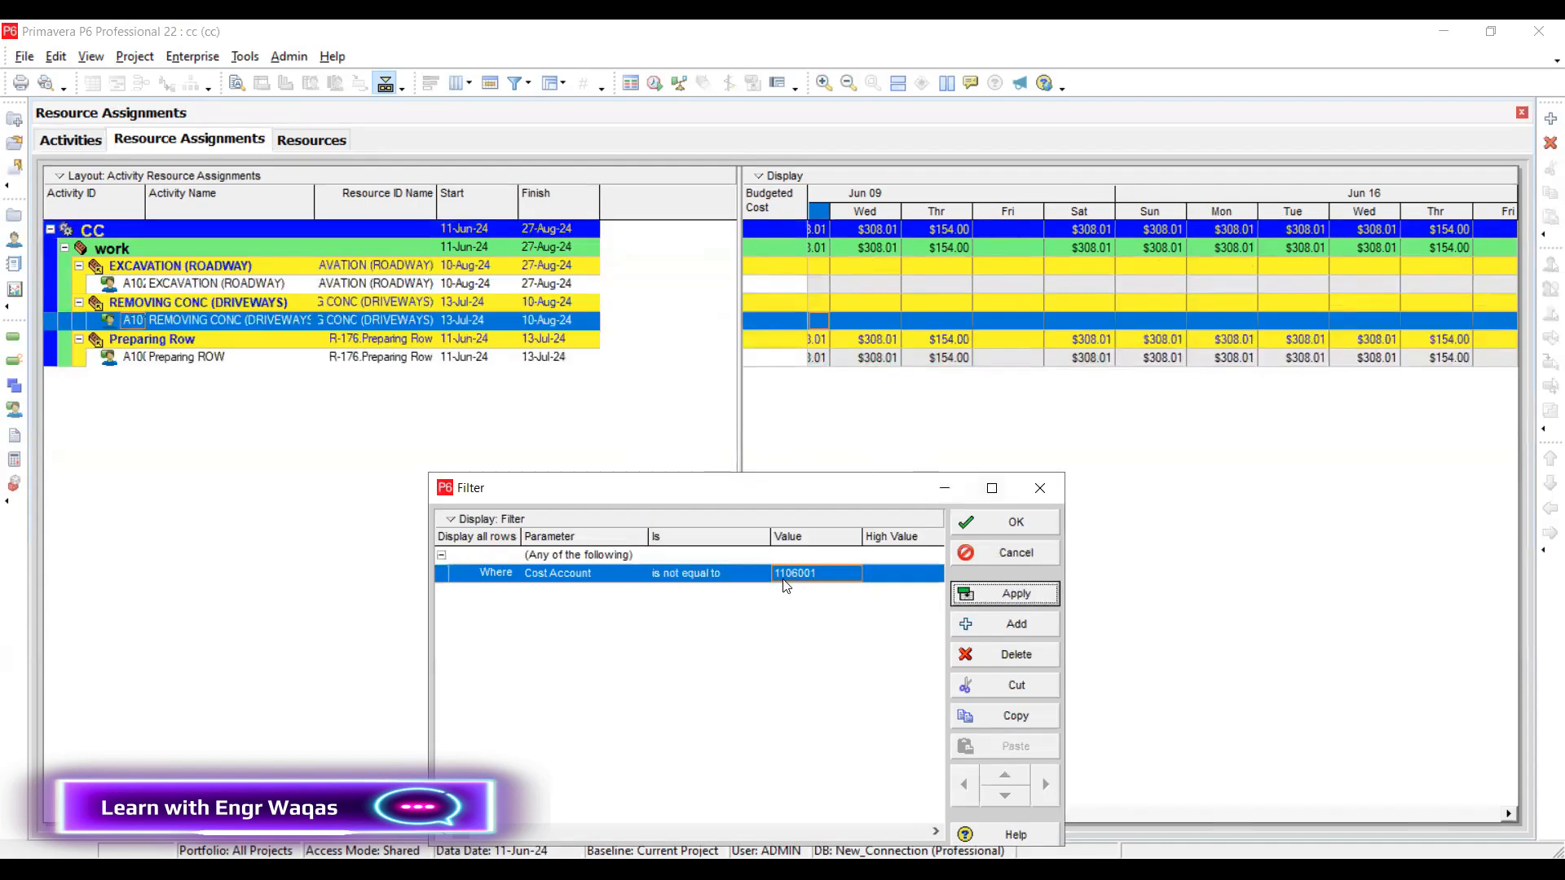
left_click(1037, 491)
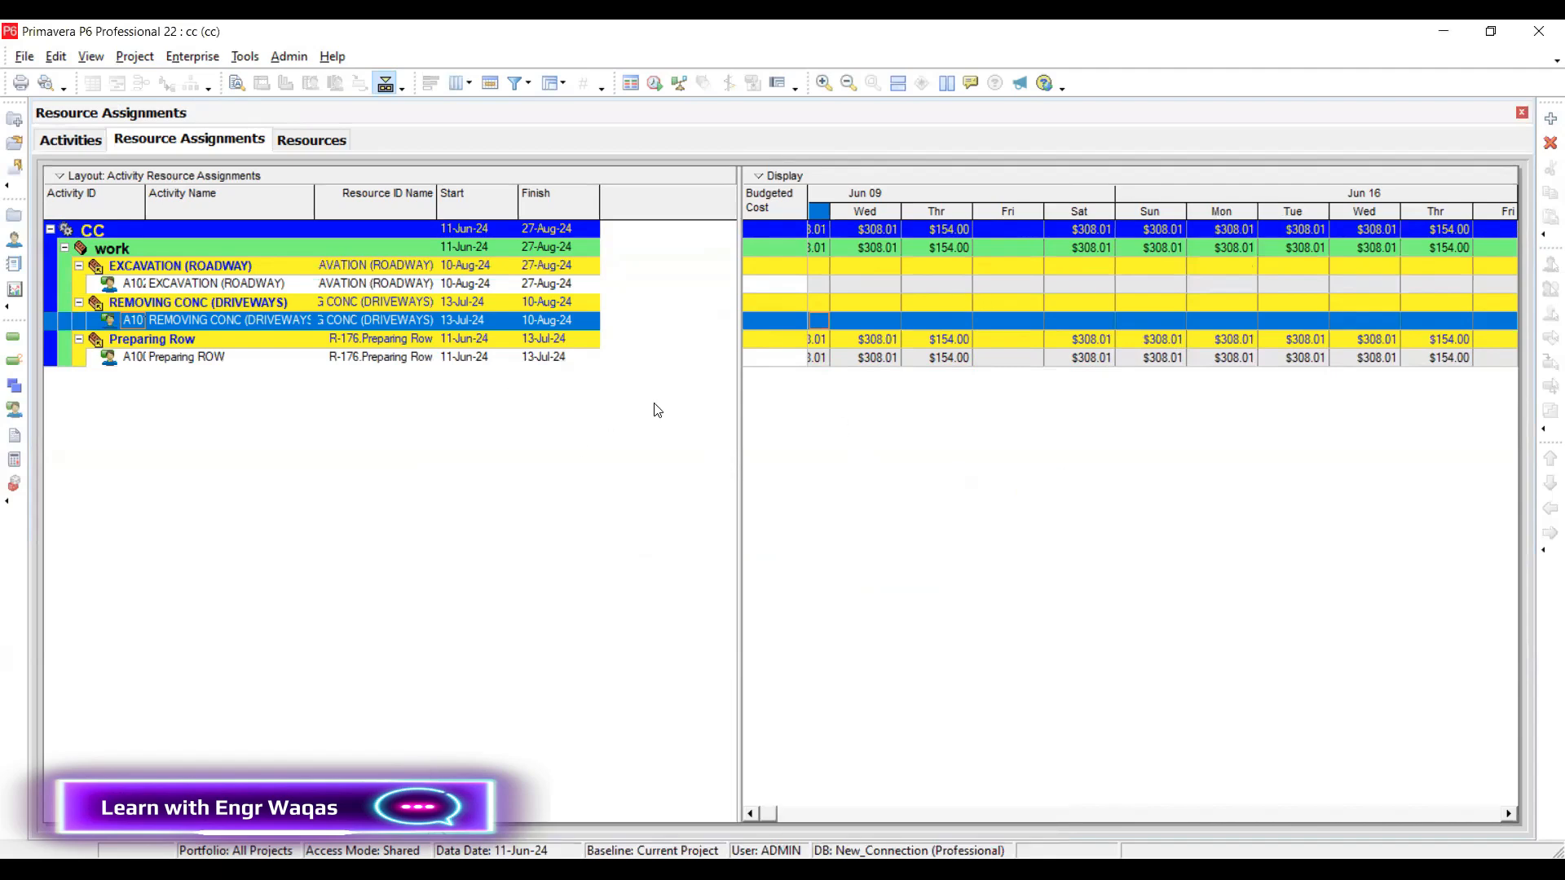
Try to remove the Cost Account condition from the resource assignments filter
left_click(515, 82)
left_click(1051, 453)
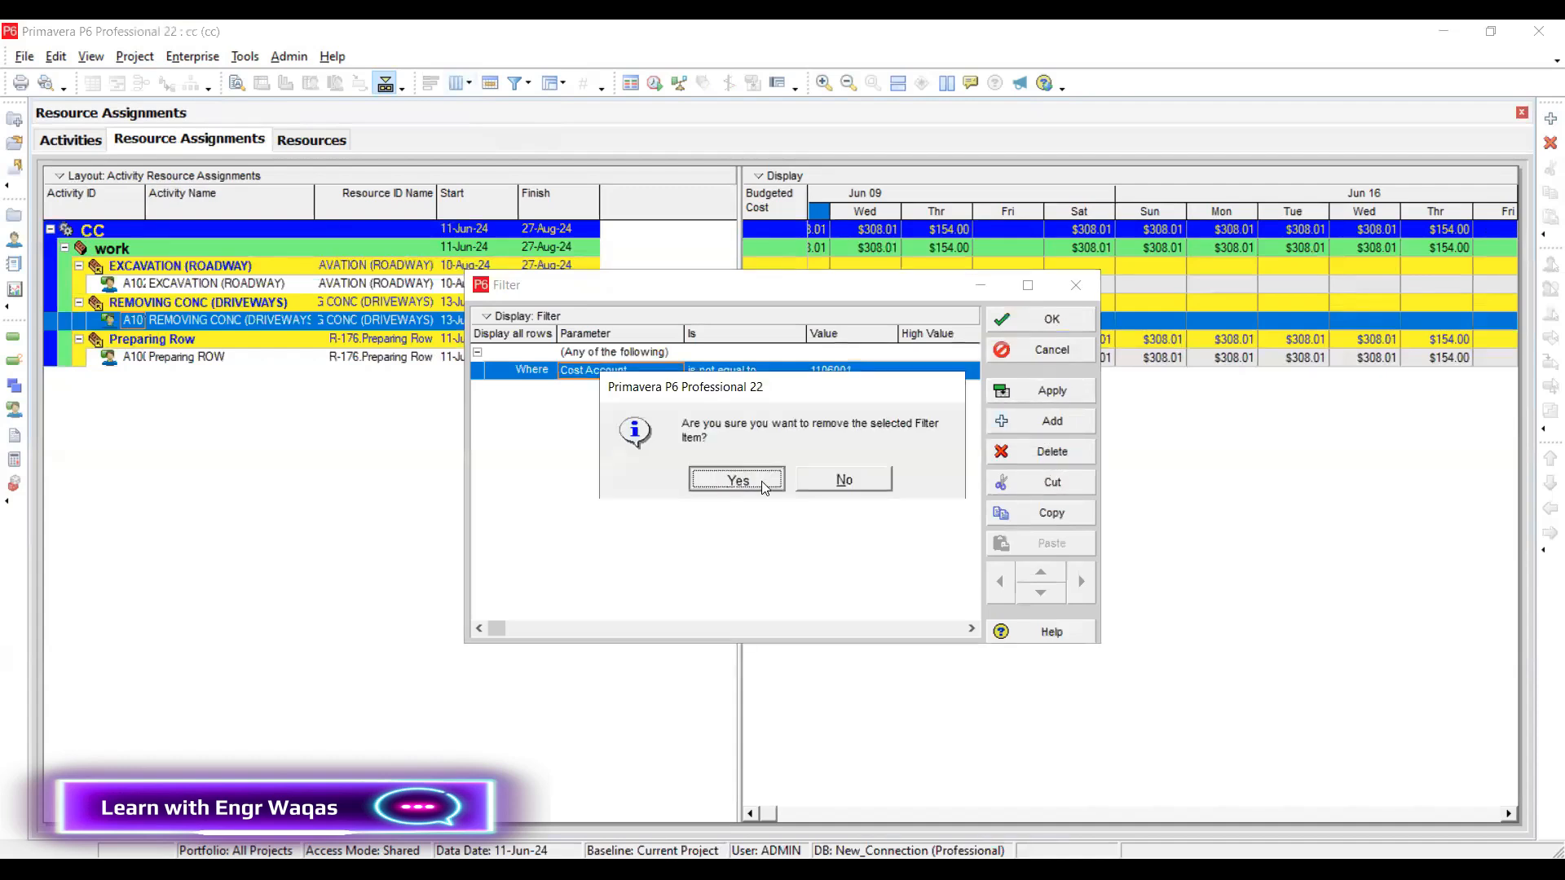
left_click(738, 479)
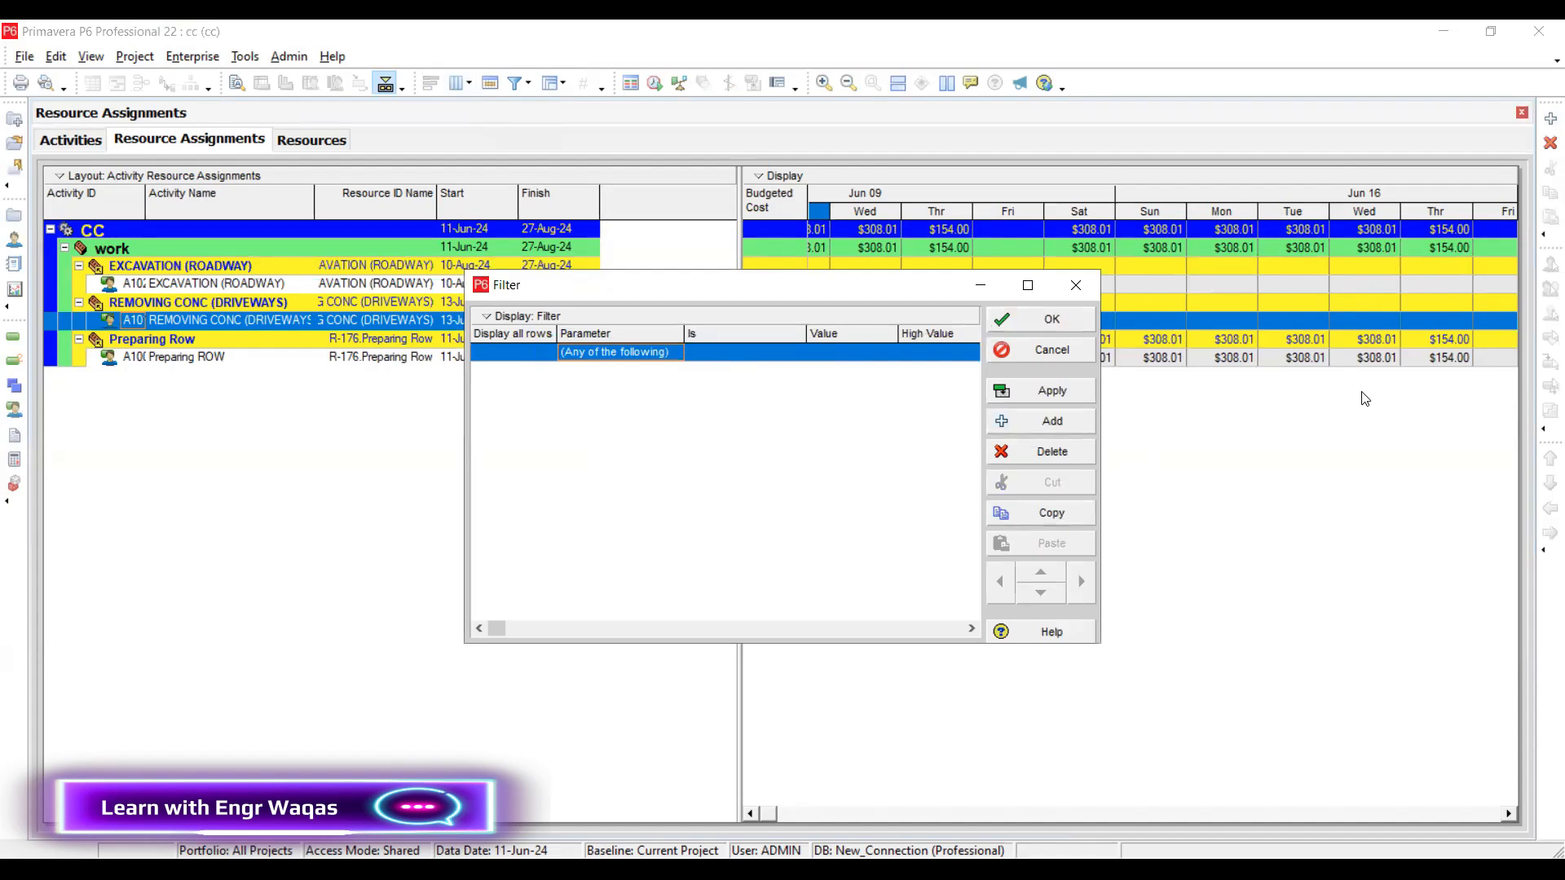
left_click_drag(555, 399, 939, 408)
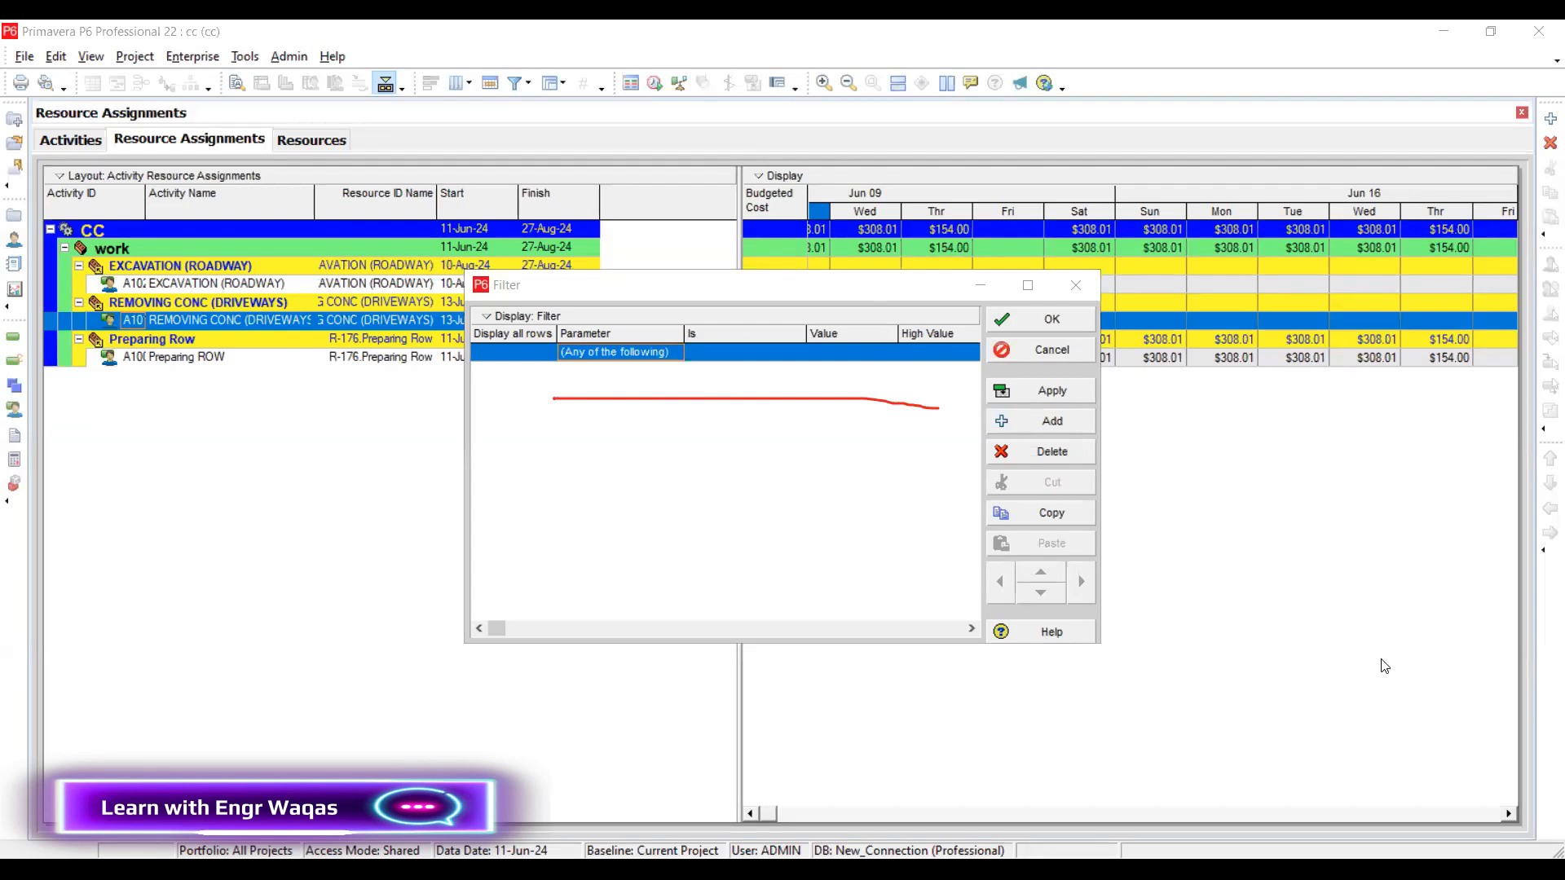
key("ctrl+z")
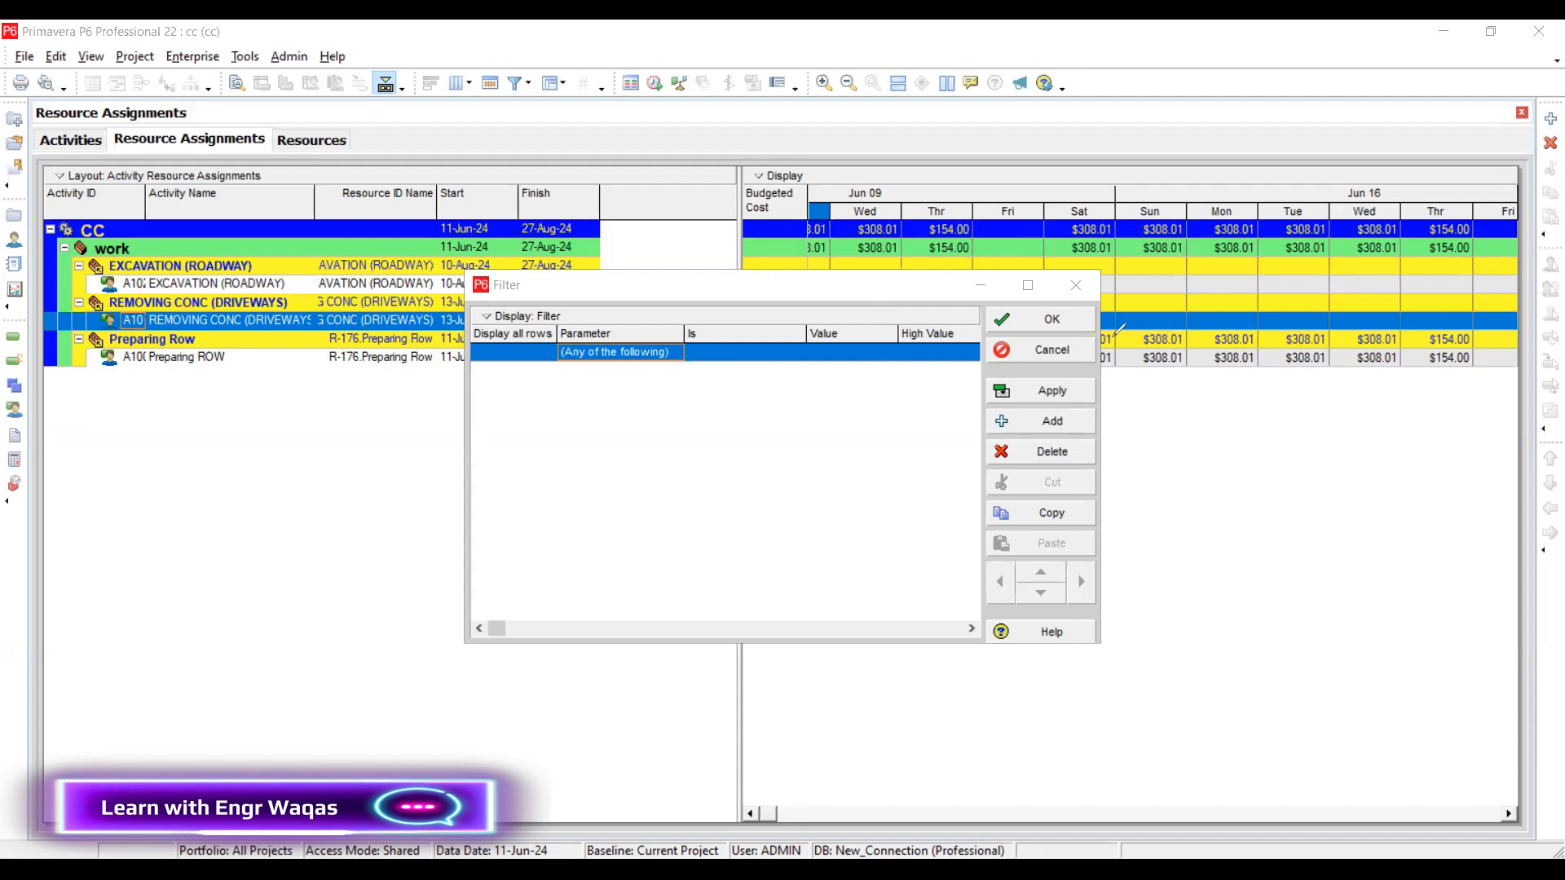
left_click(1078, 285)
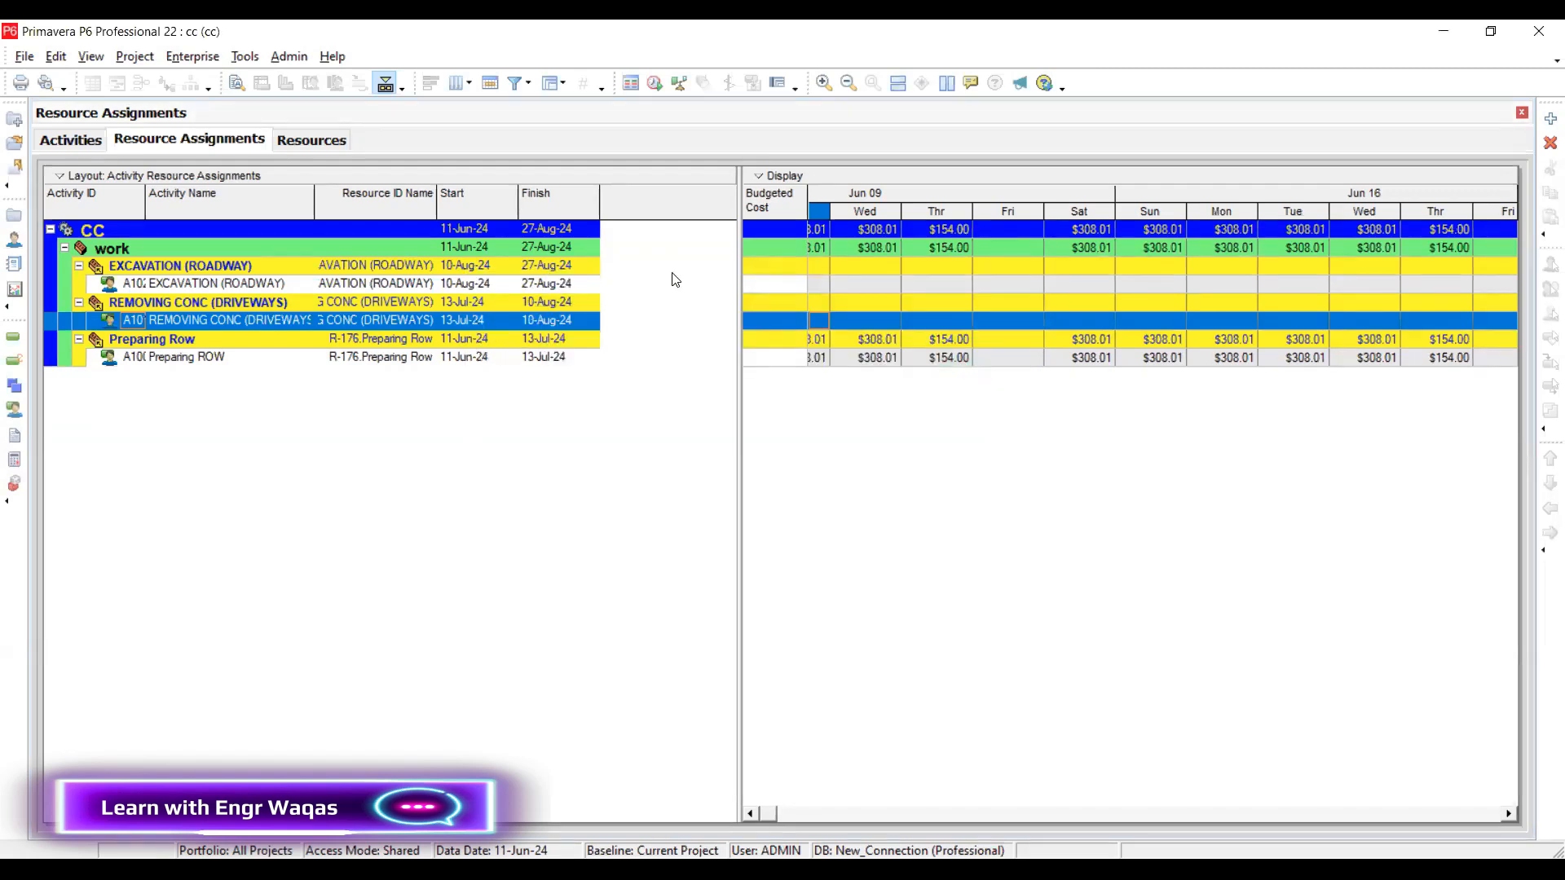
Return to the project's activities and group them by Cost Accounts instead of WBS
left_click(70, 140)
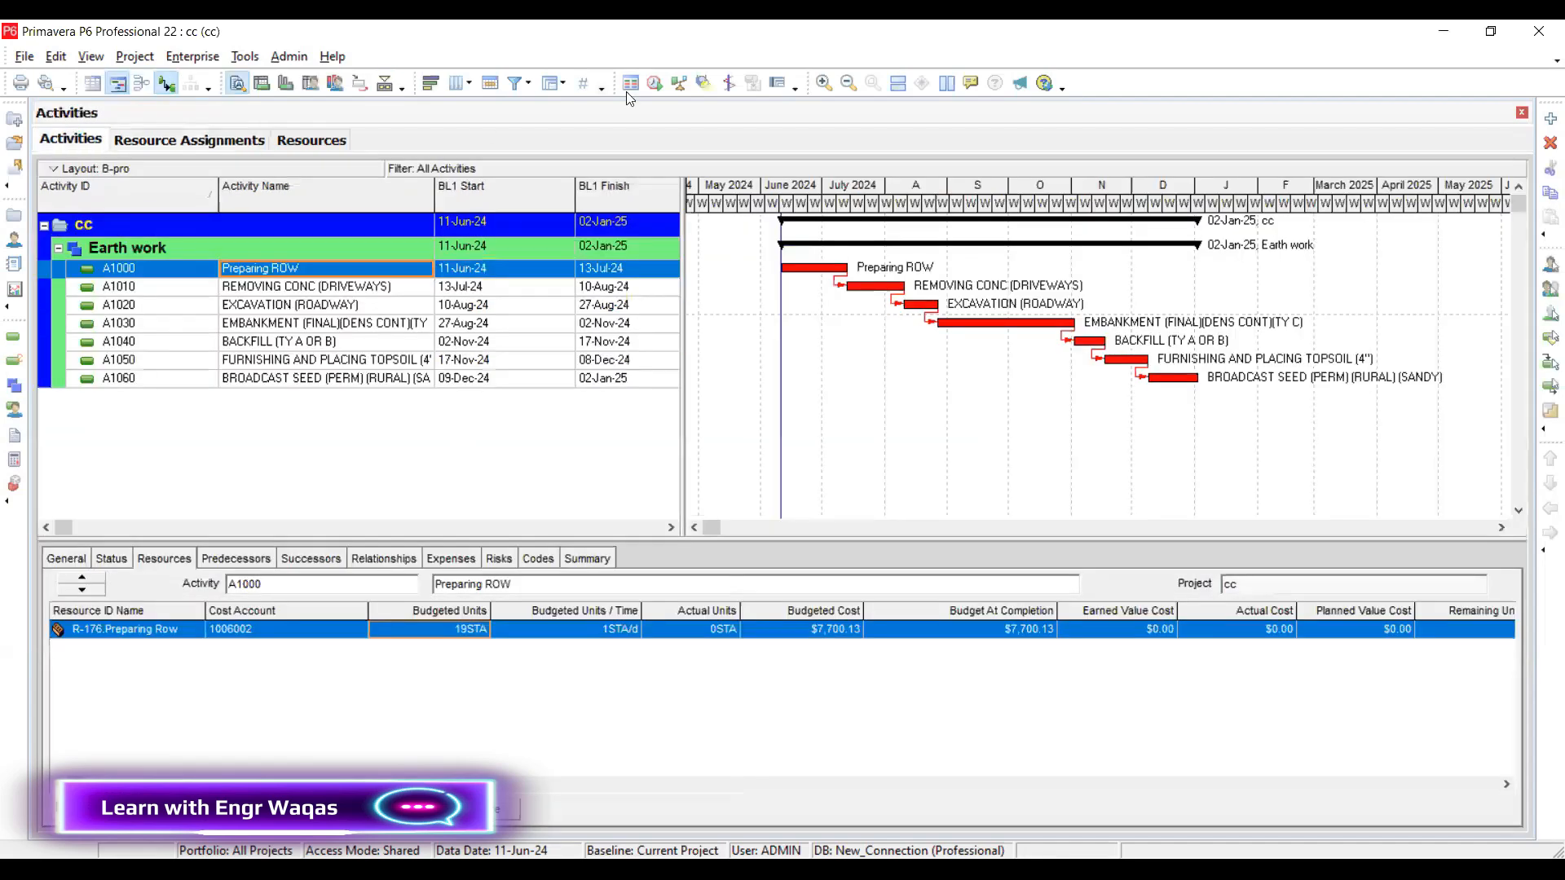
left_click(562, 85)
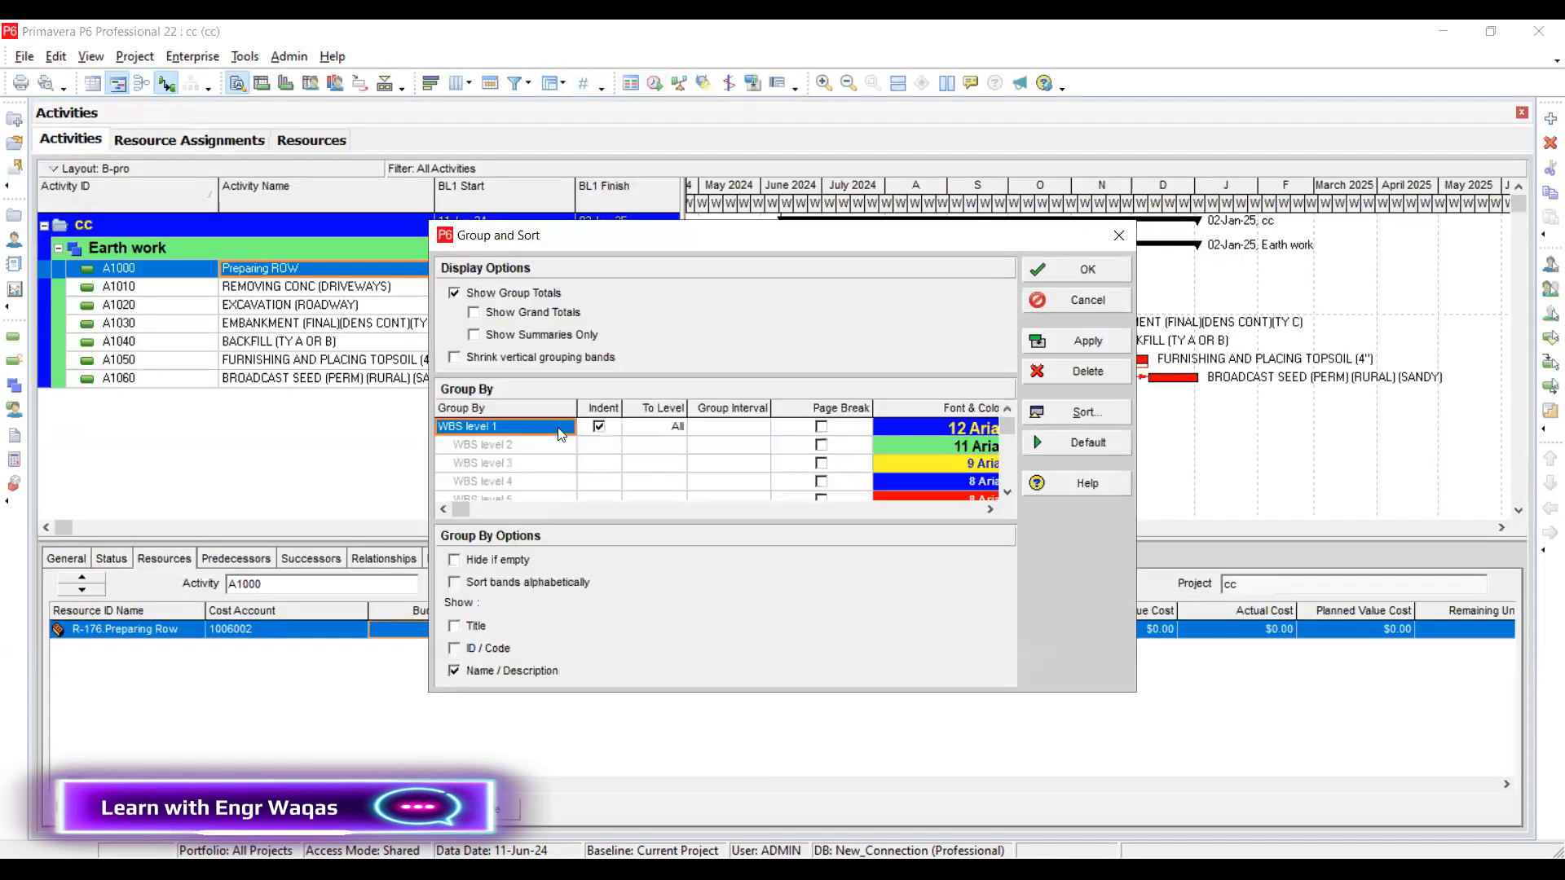
left_click(560, 431)
key("c")
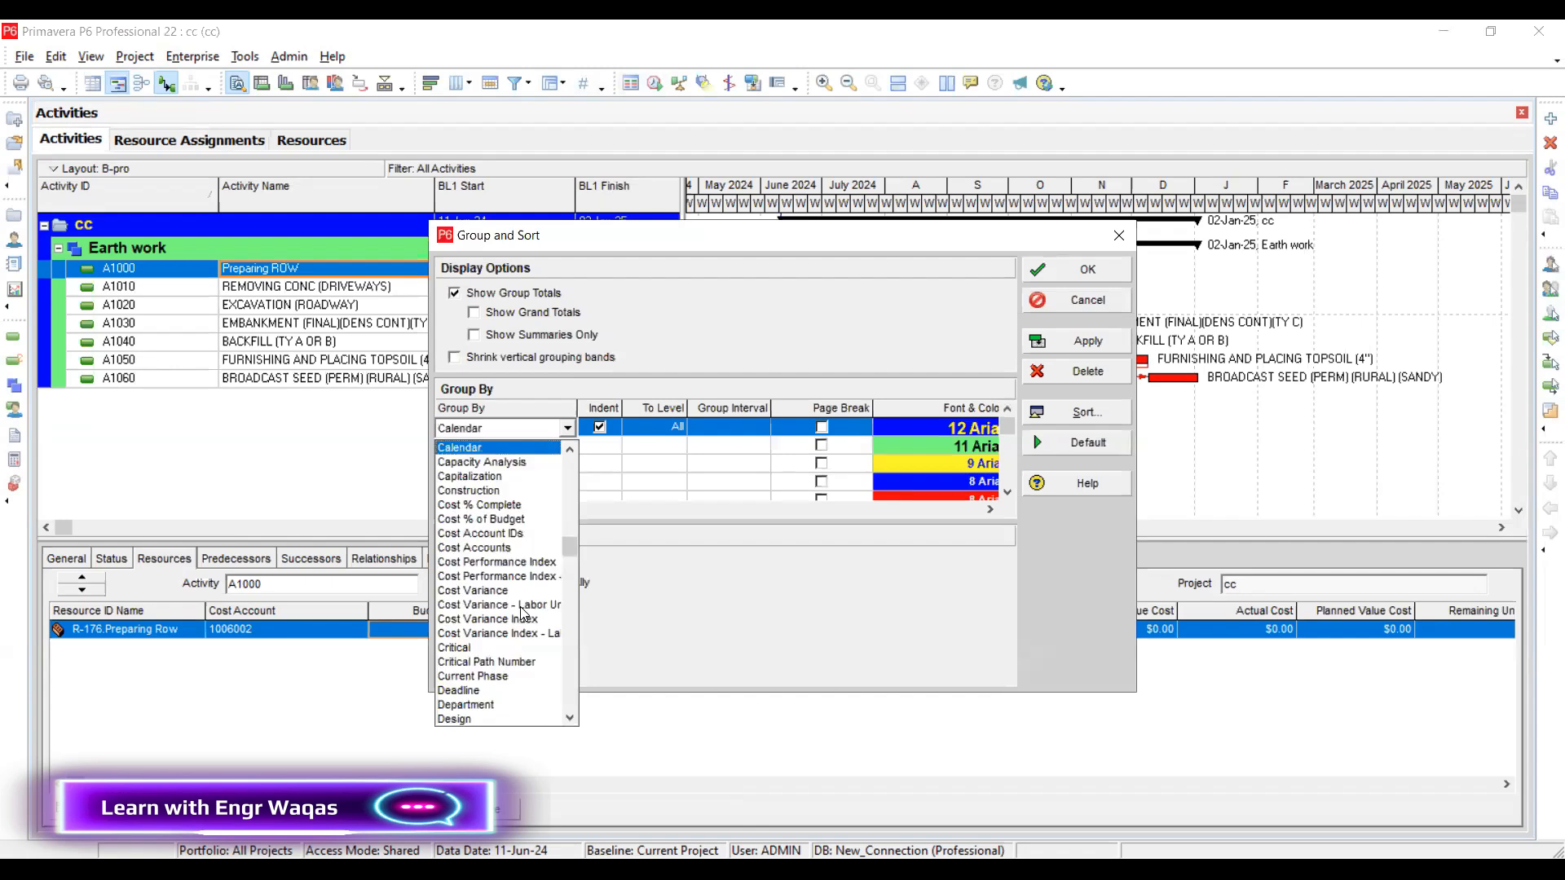
left_click(512, 549)
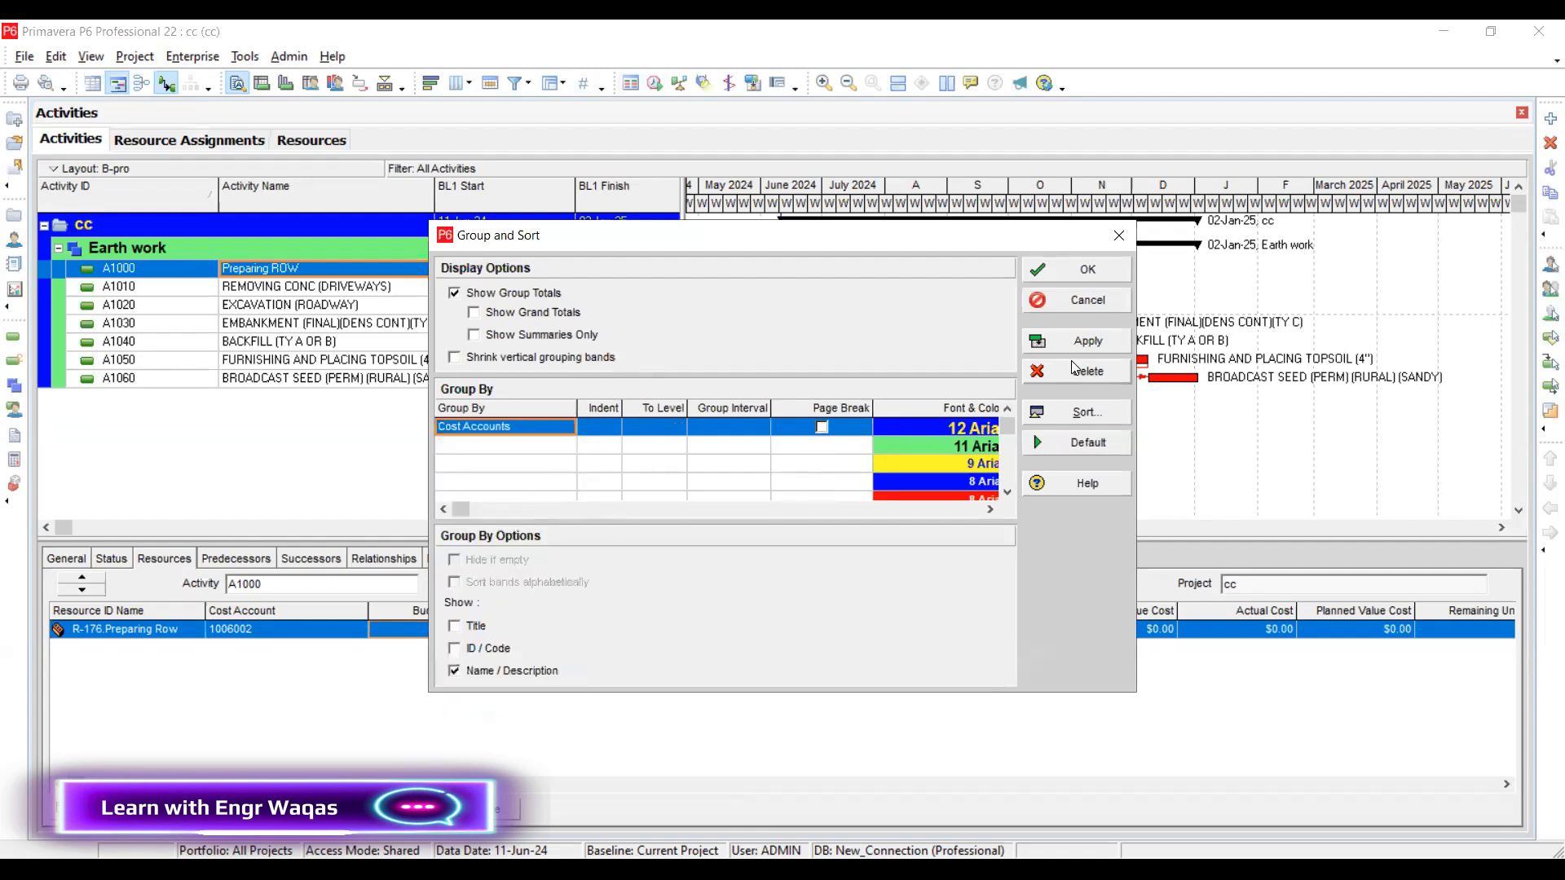
left_click(1089, 342)
left_click(1088, 270)
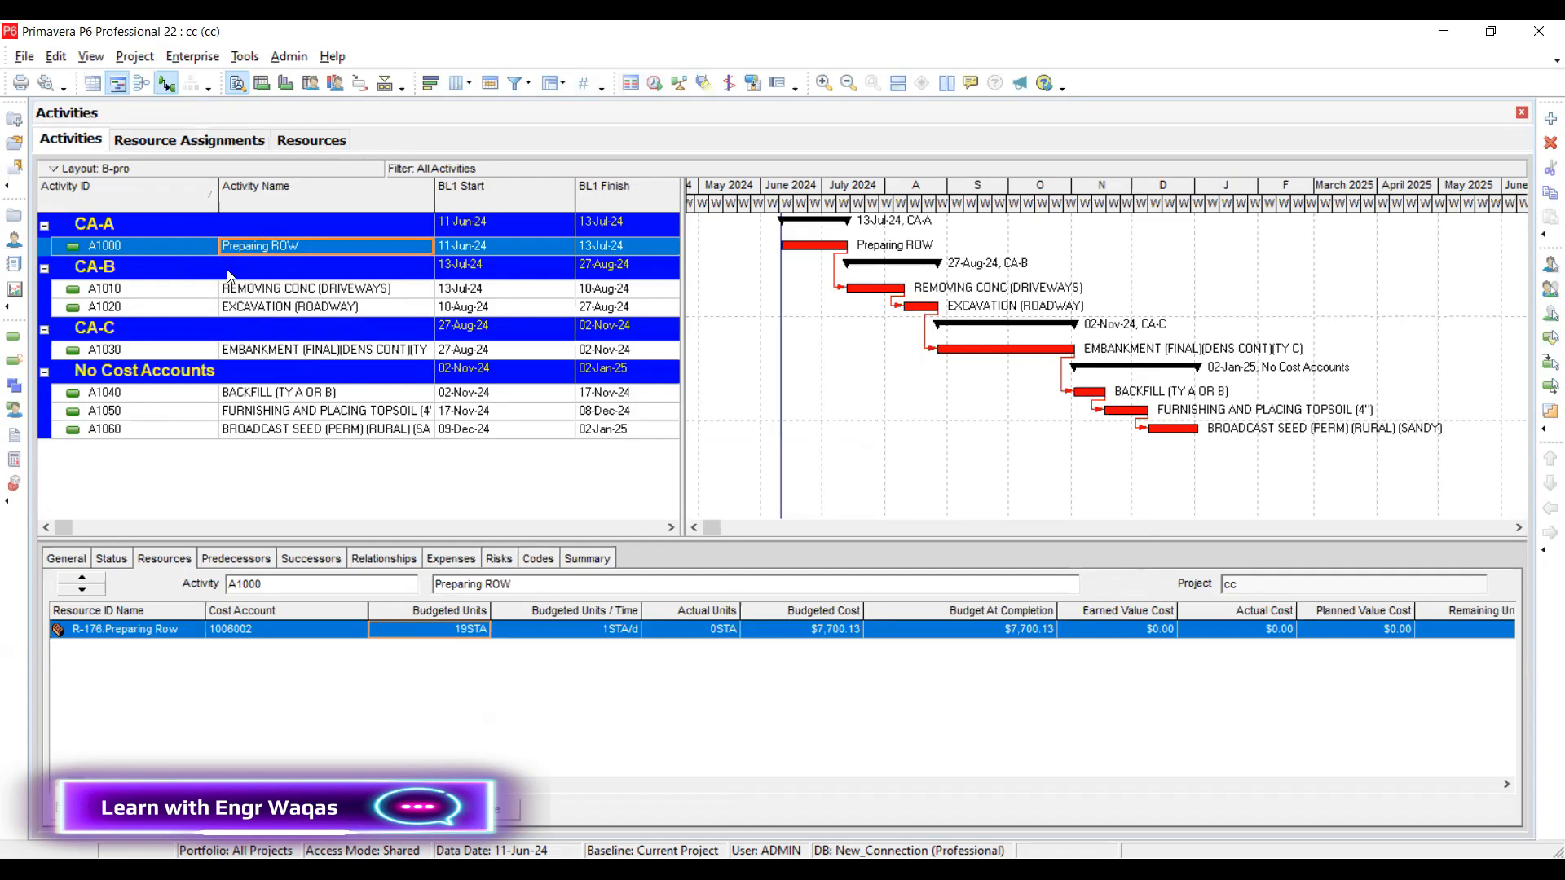
Check the cost accounts assigned to activities A1010 and A1020 against the bid items in the Excel workbook
left_click(194, 295)
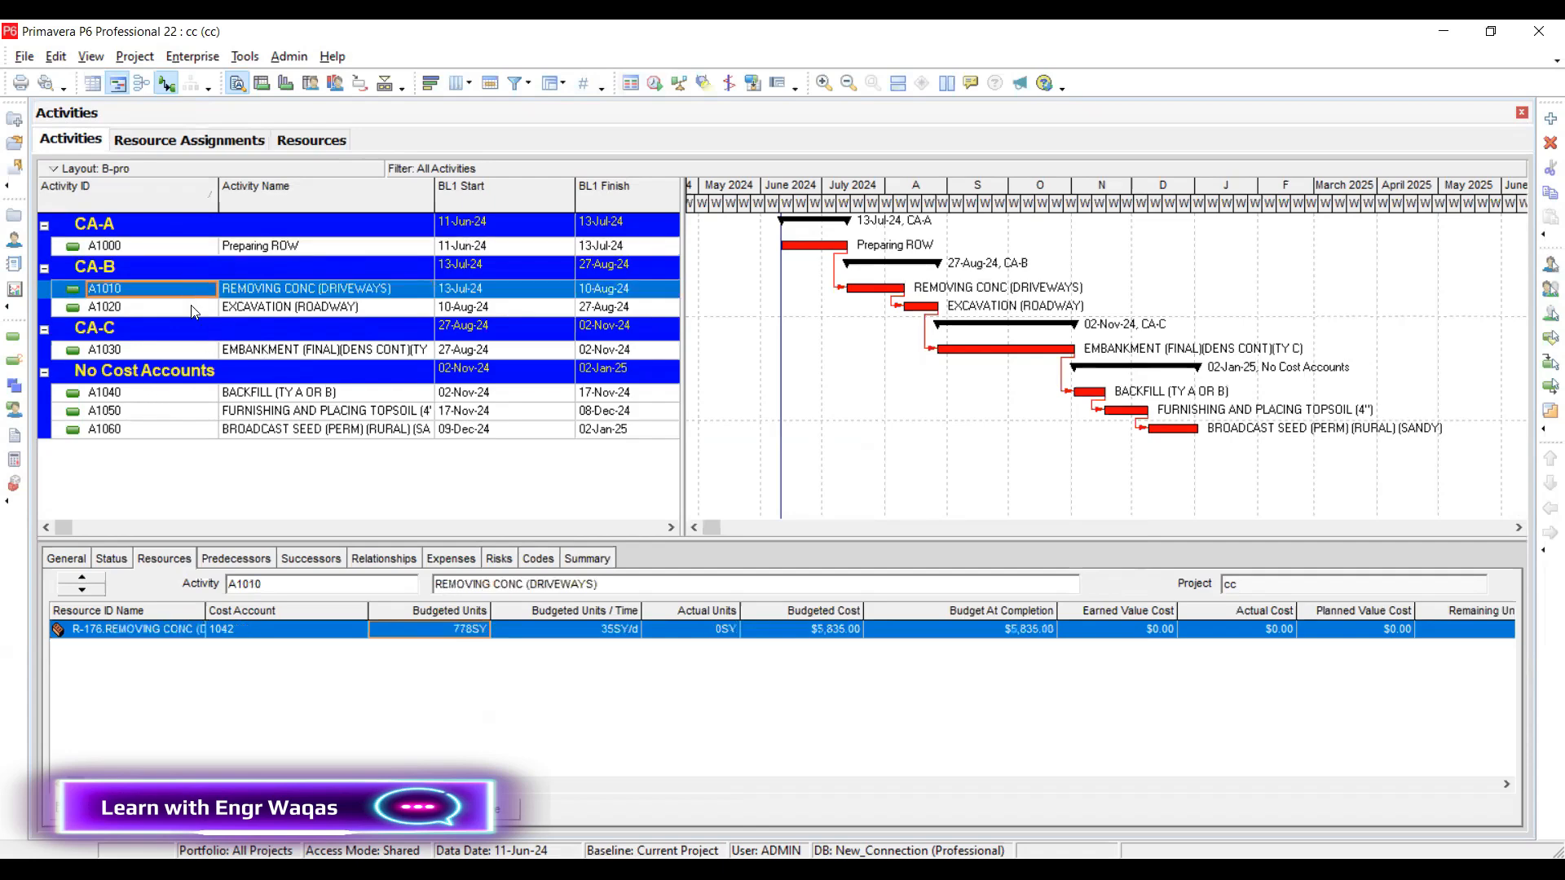
left_click(194, 309)
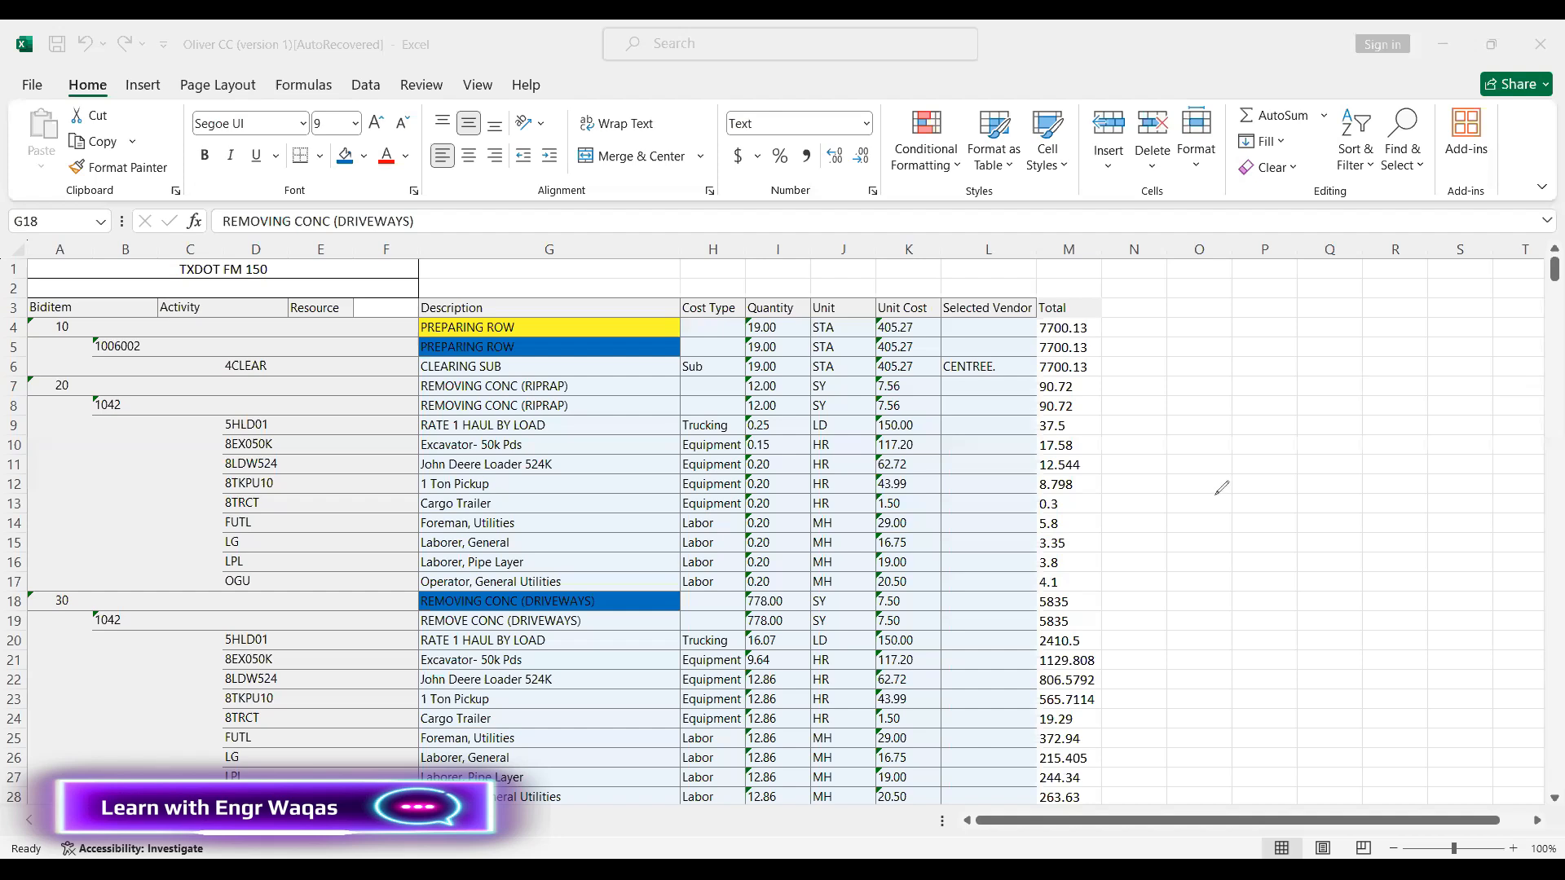
mouse_move(82, 312)
left_mouse_down()
mouse_move(72, 285)
mouse_move(41, 347)
mouse_move(33, 594)
mouse_move(69, 633)
mouse_move(107, 483)
mouse_move(75, 294)
left_mouse_up()
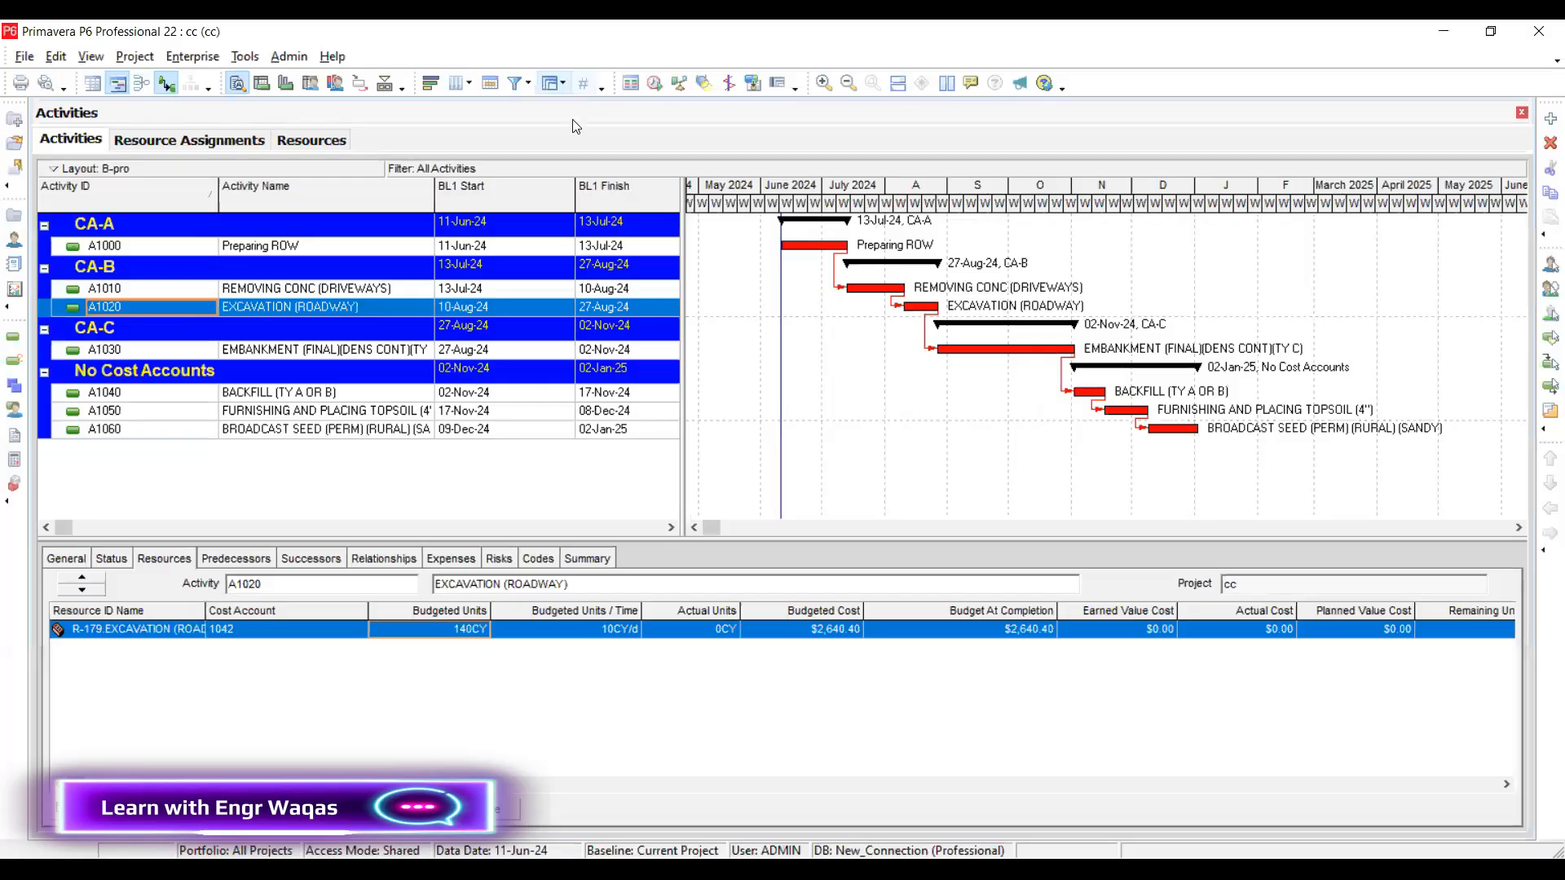
Return to Primavera P6 and group the activities by WBS instead of cost accounts
left_click(553, 82)
left_click(560, 428)
key("w")
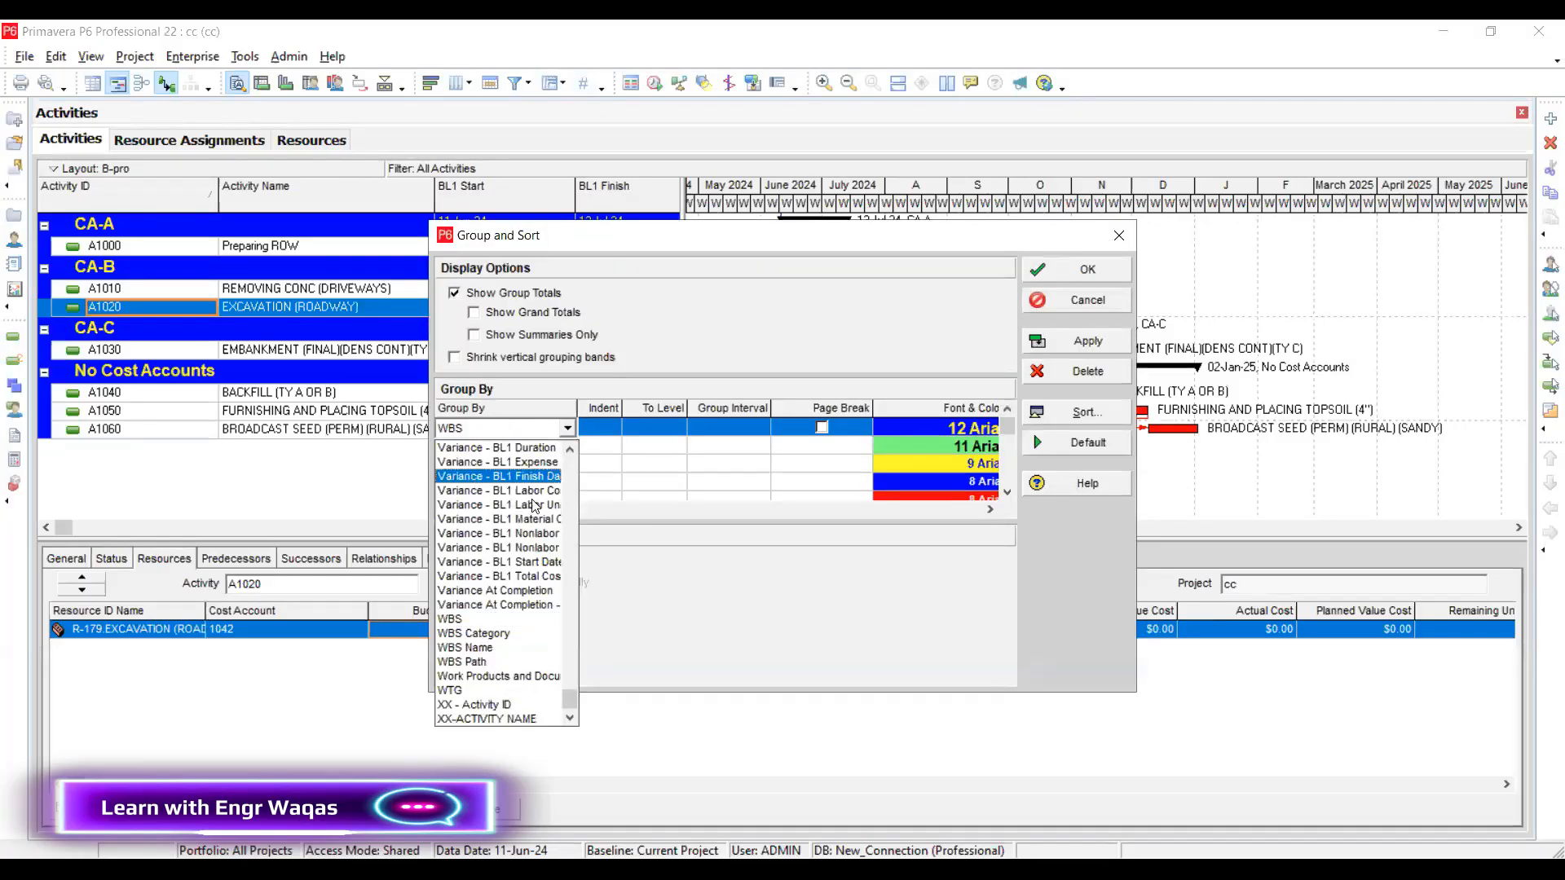
left_click(502, 621)
left_click(1088, 341)
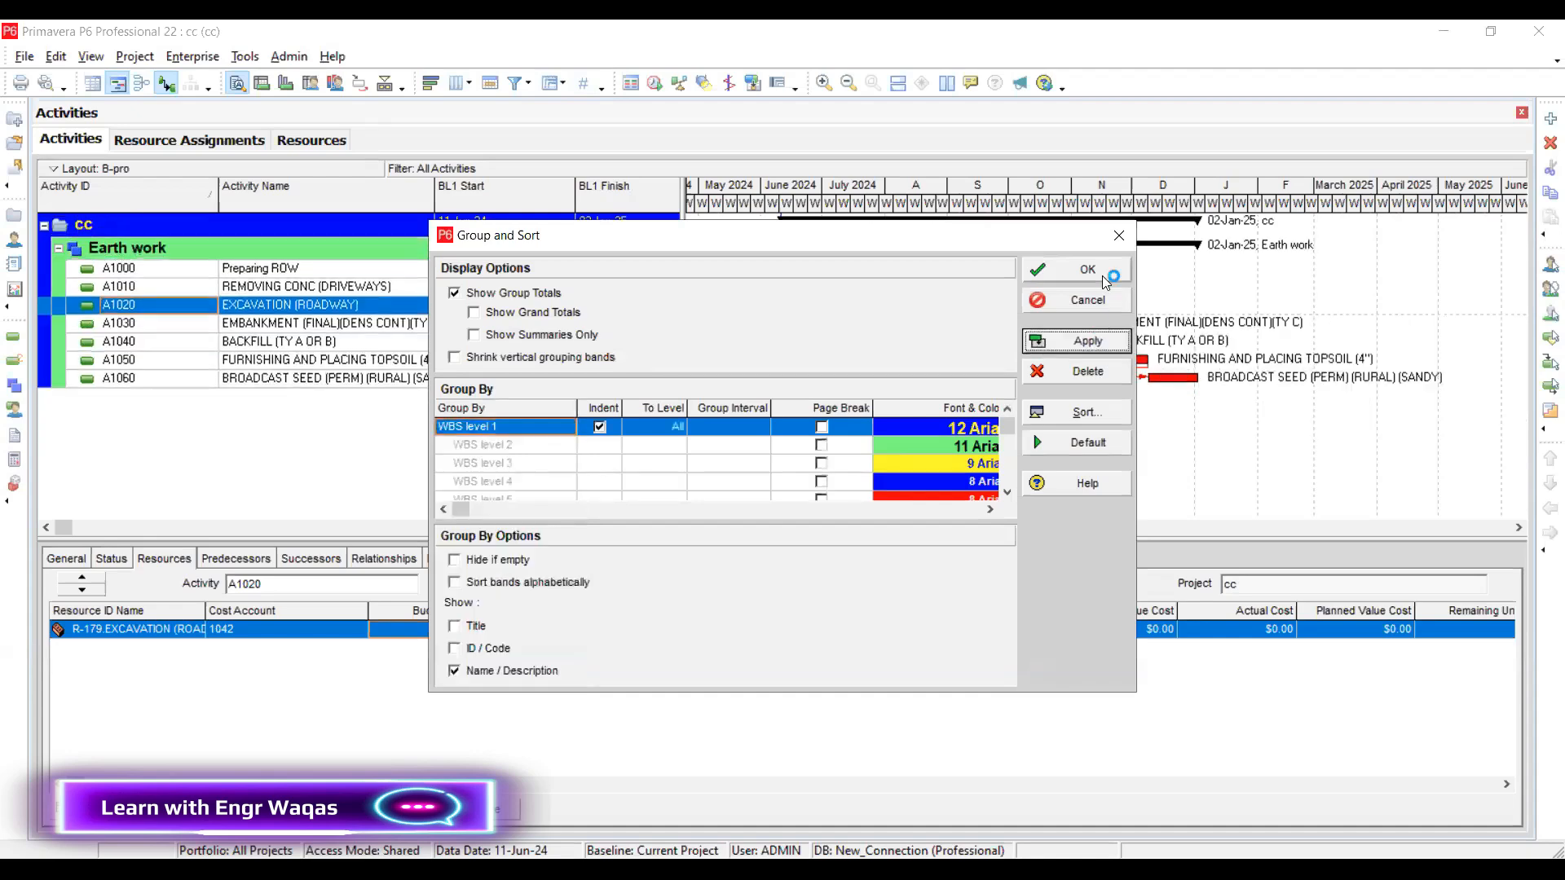
left_click(1088, 270)
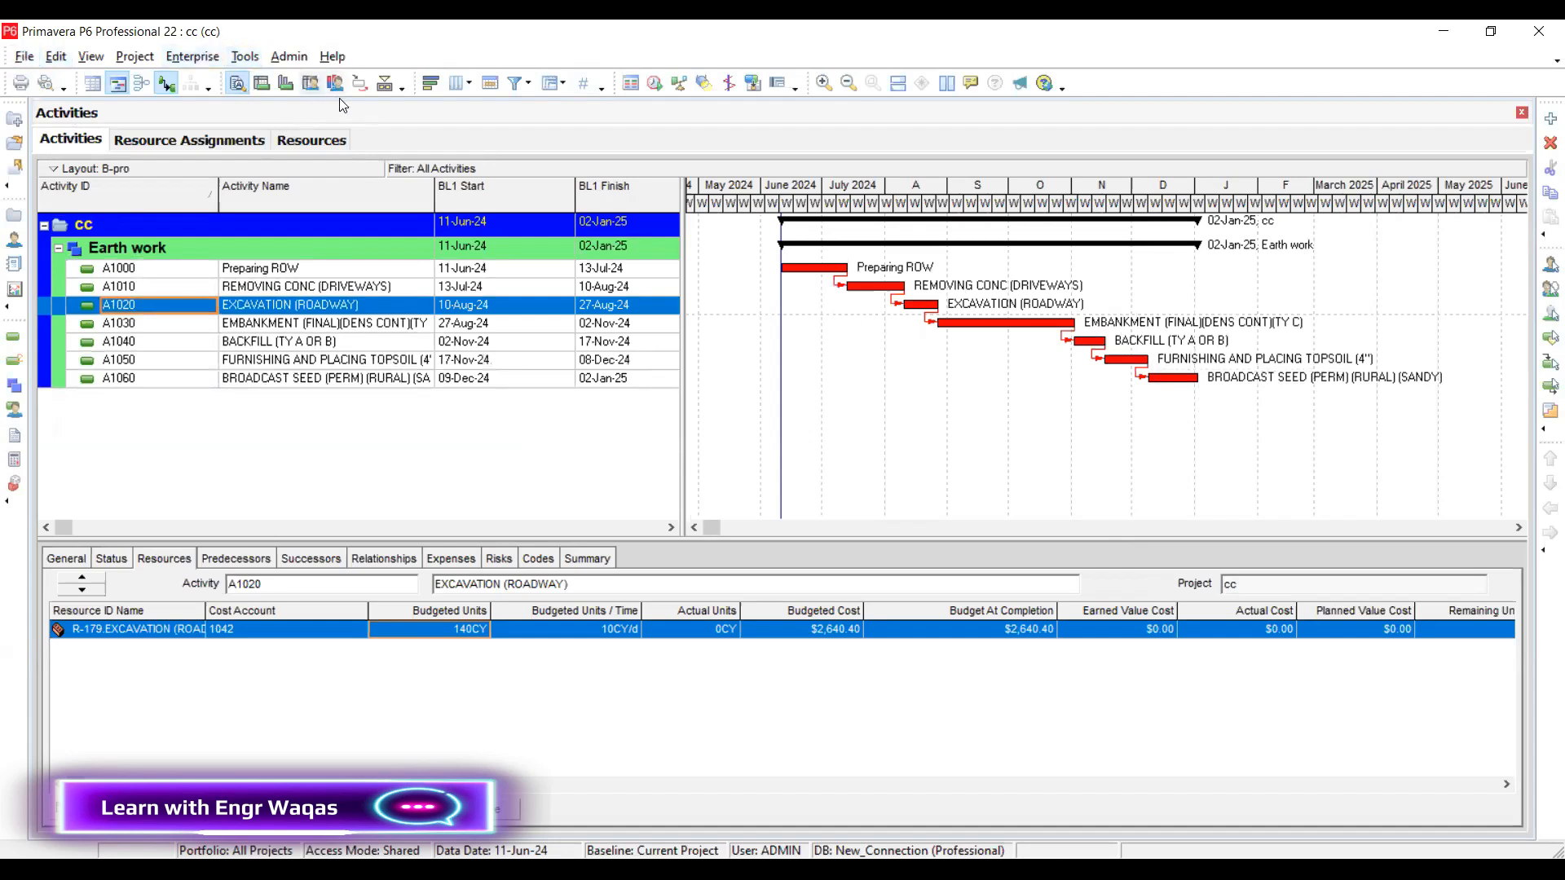
Review the enterprise Cost Accounts dictionary and close it
left_click(199, 60)
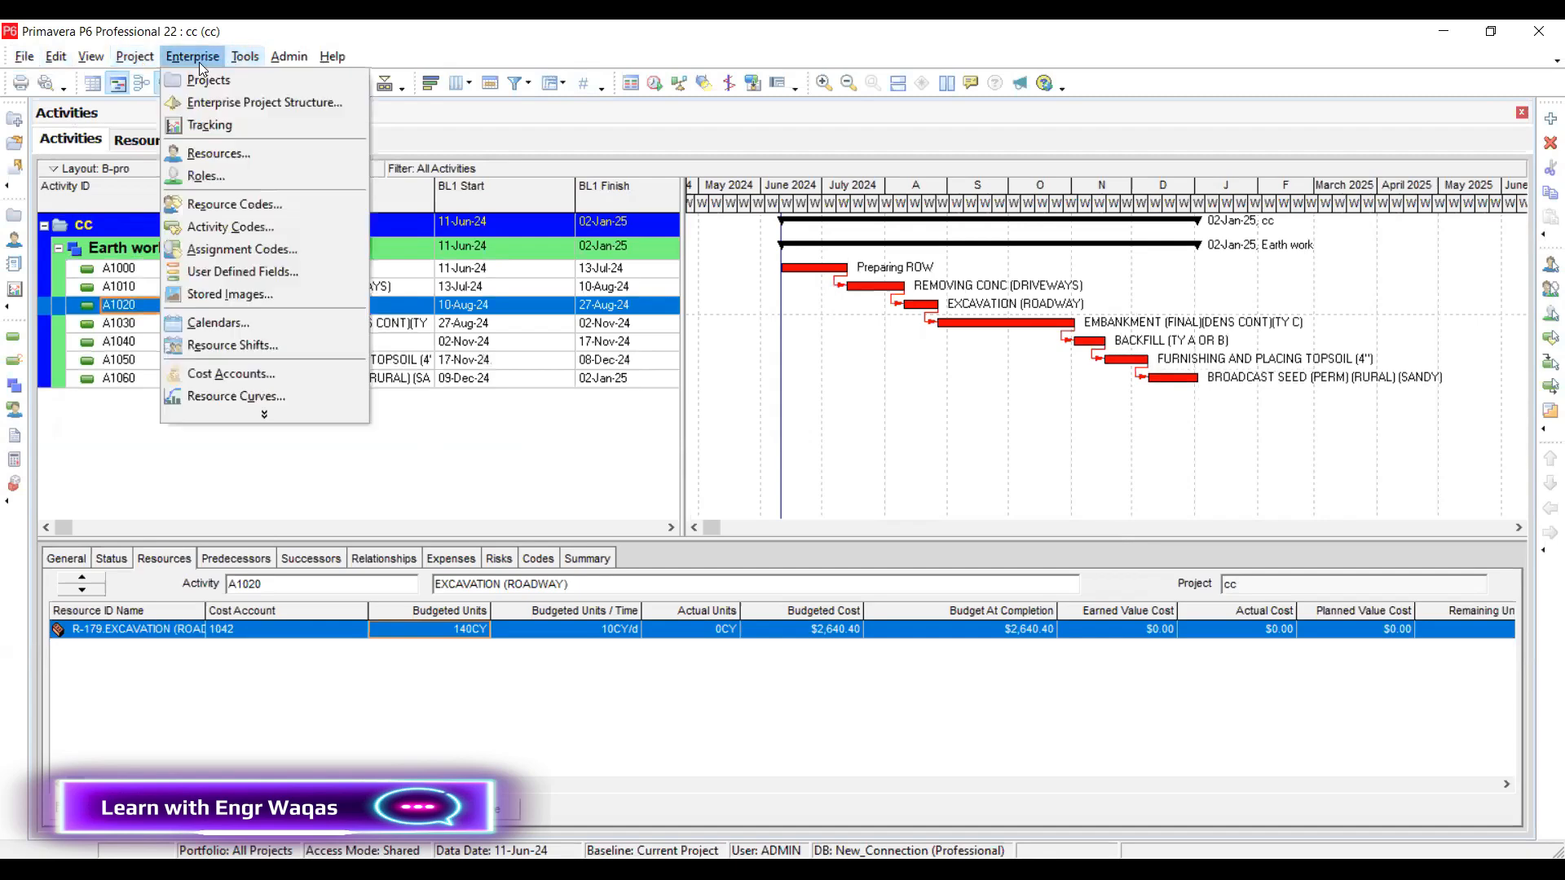
left_click(265, 373)
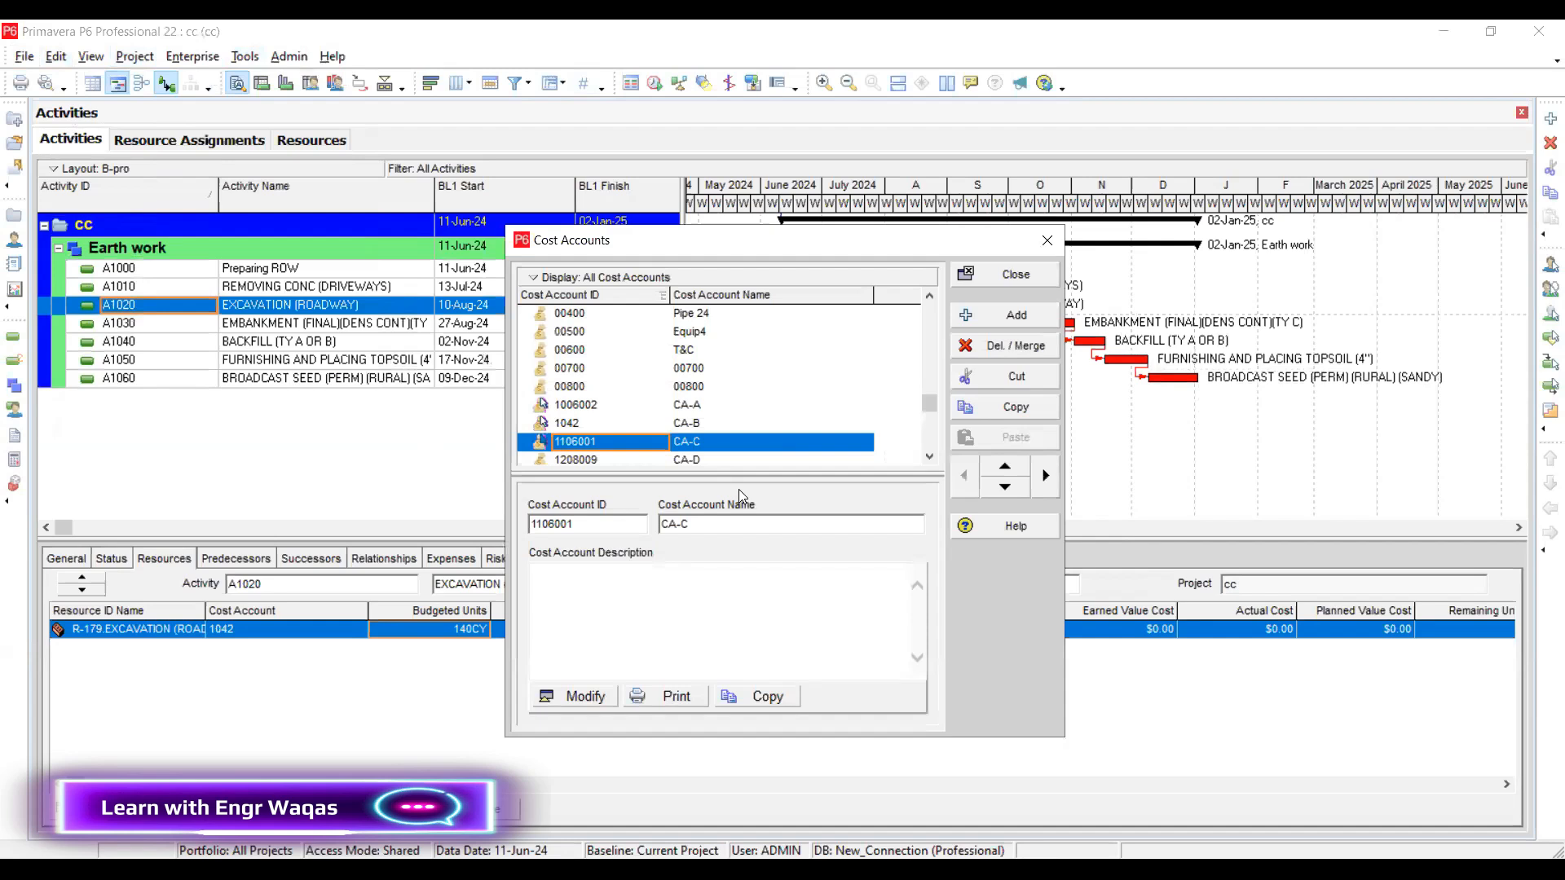
left_click(1050, 241)
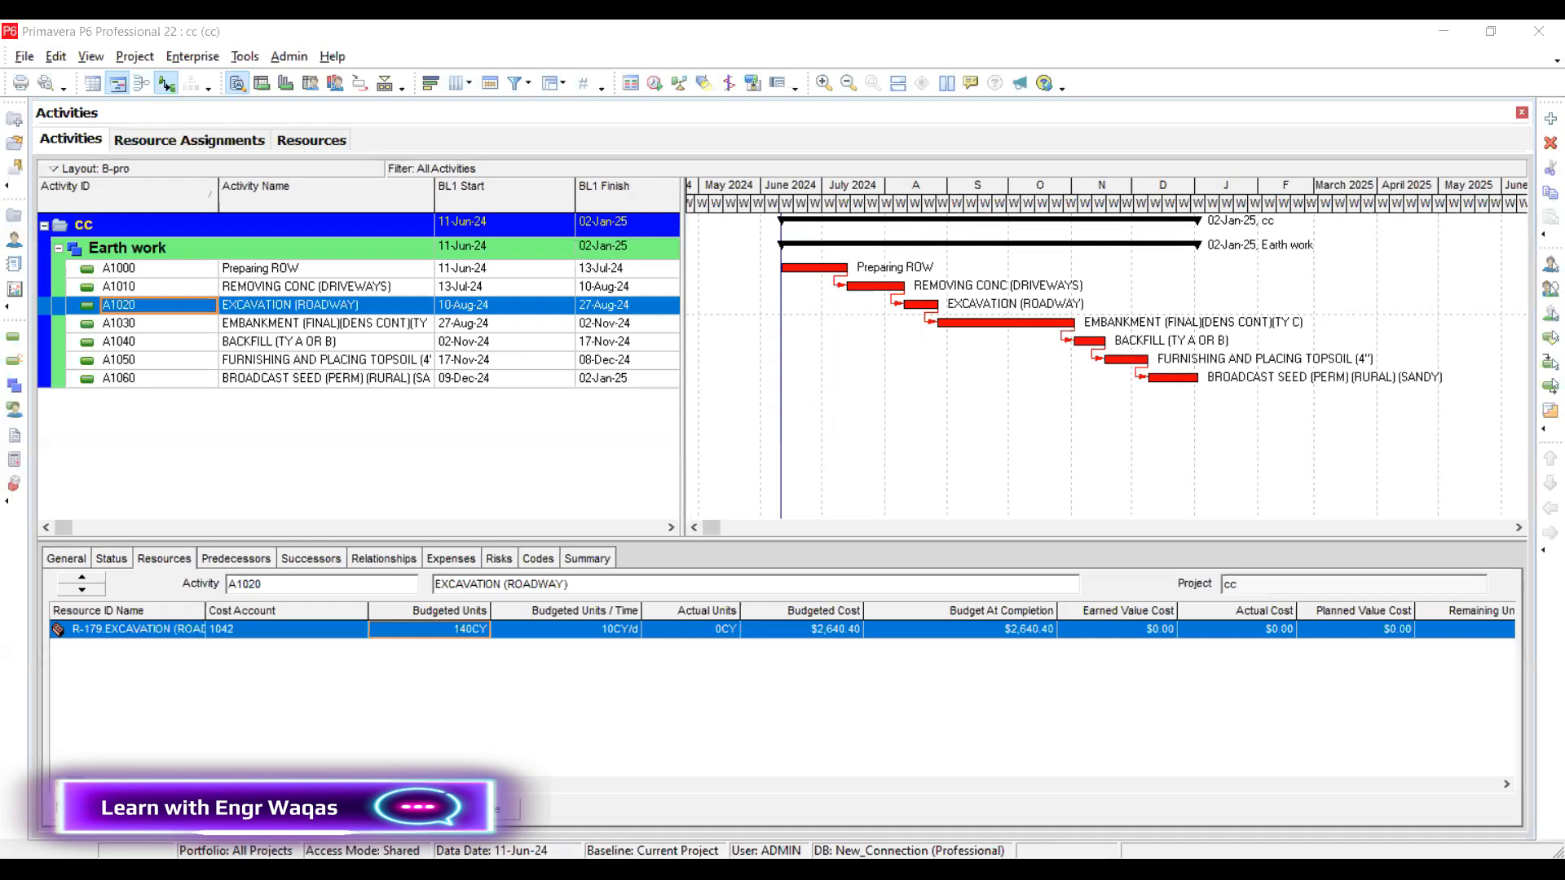
Switch to the Excel workbook and mark the Cost Type and Selected Vendor columns, the cost types of item 20 and the Sub entry
left_click(741, 775)
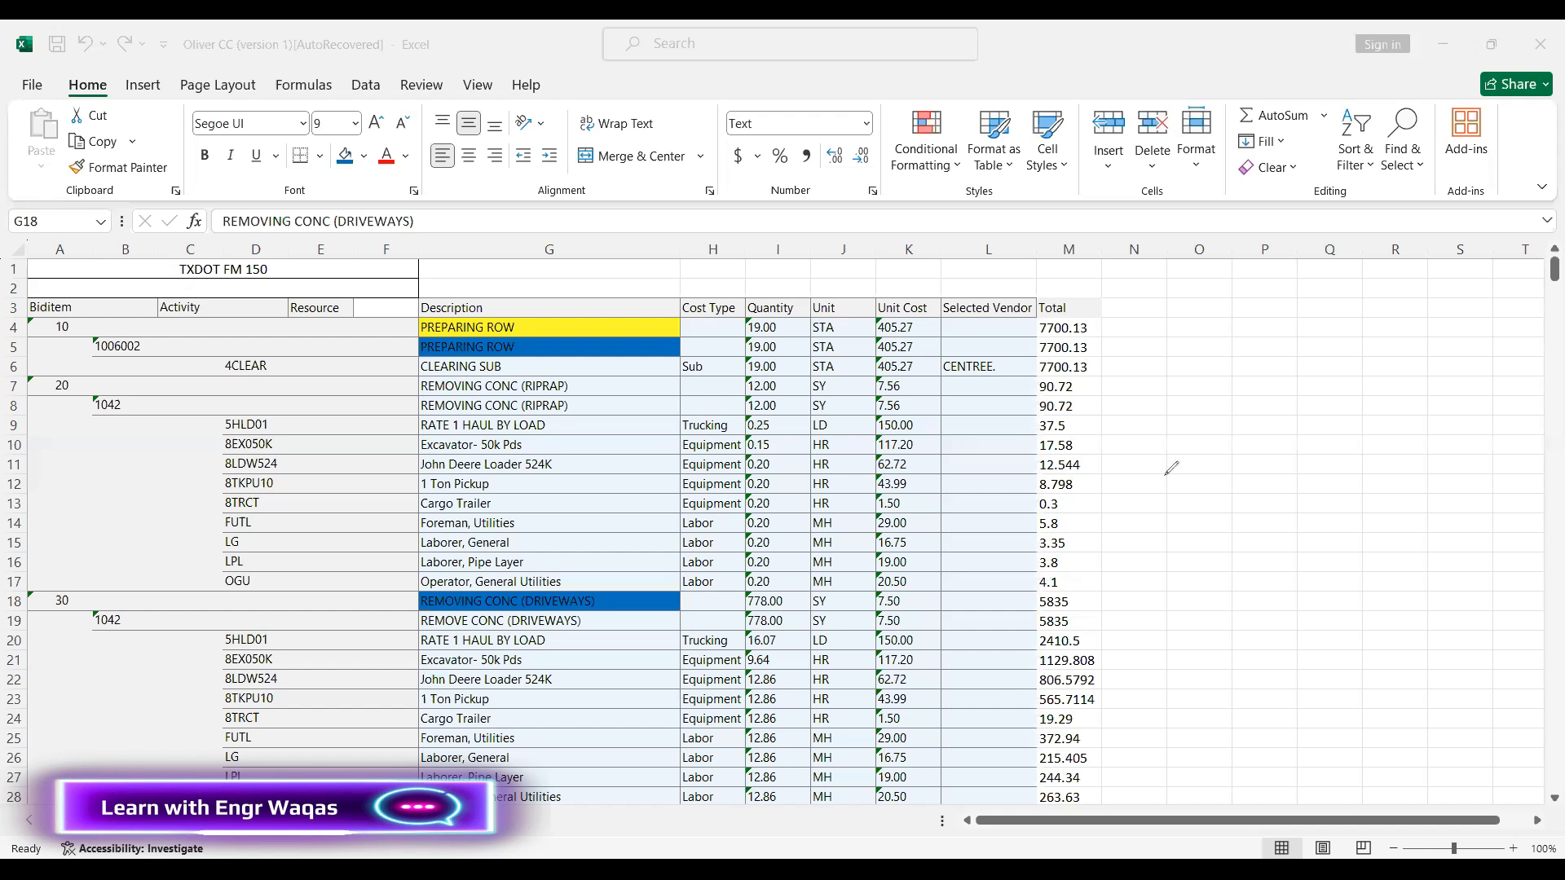
left_click_drag(968, 277, 1036, 230)
left_click_drag(706, 279, 751, 258)
mouse_move(725, 401)
left_mouse_down()
mouse_move(686, 404)
mouse_move(655, 566)
mouse_move(685, 608)
mouse_move(725, 601)
left_mouse_up()
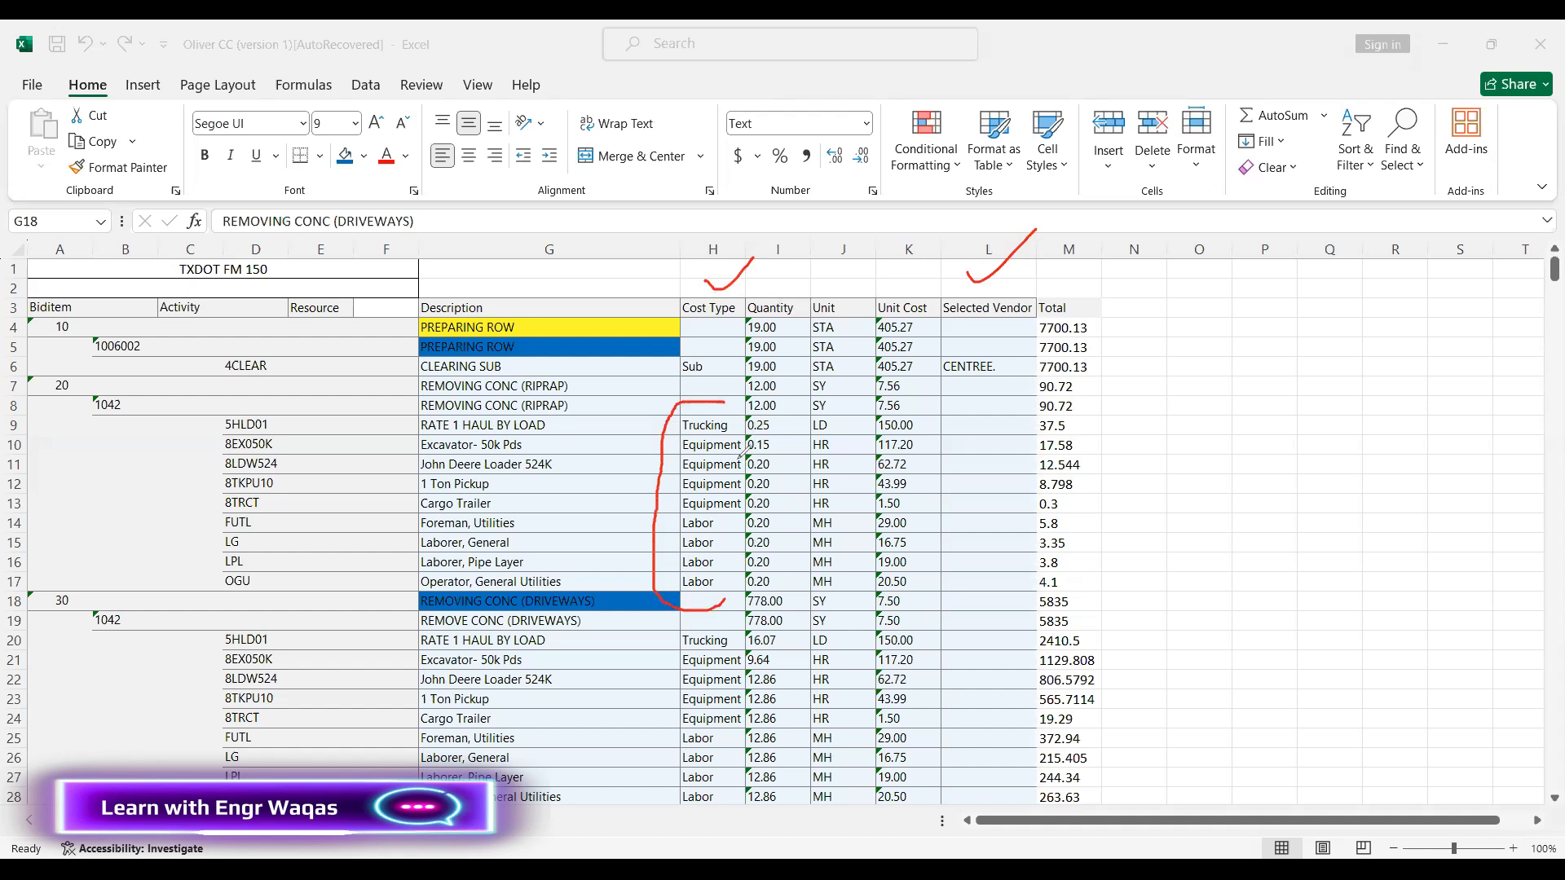
left_click_drag(704, 373, 745, 338)
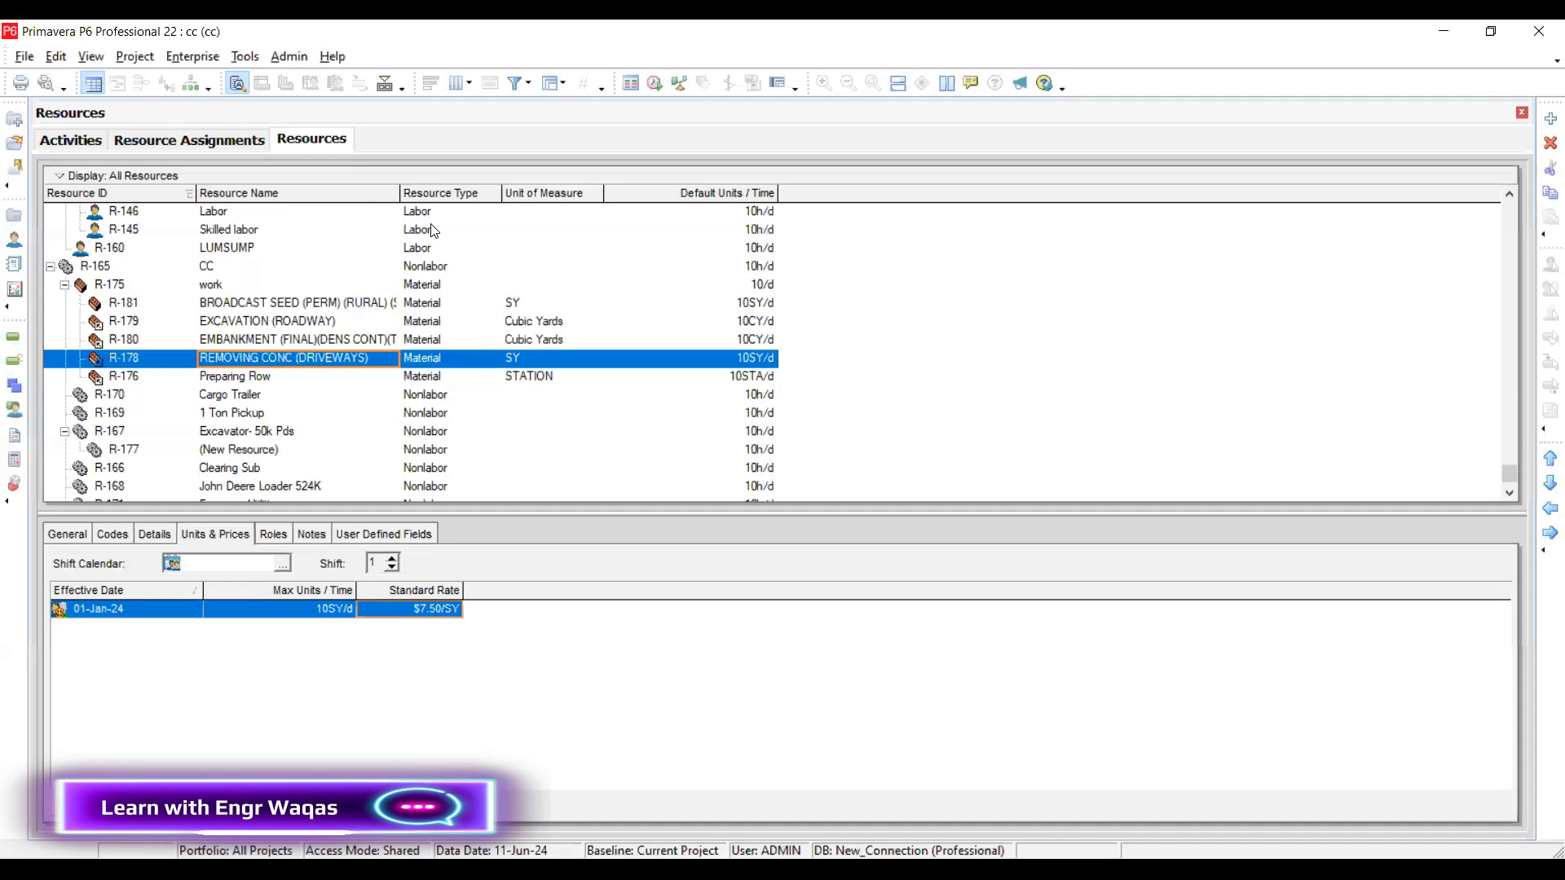
Return to Primavera P6's resource assignments and try a filter condition where Resource Type equals a listed type, leaving the filter unapplied
left_click(189, 140)
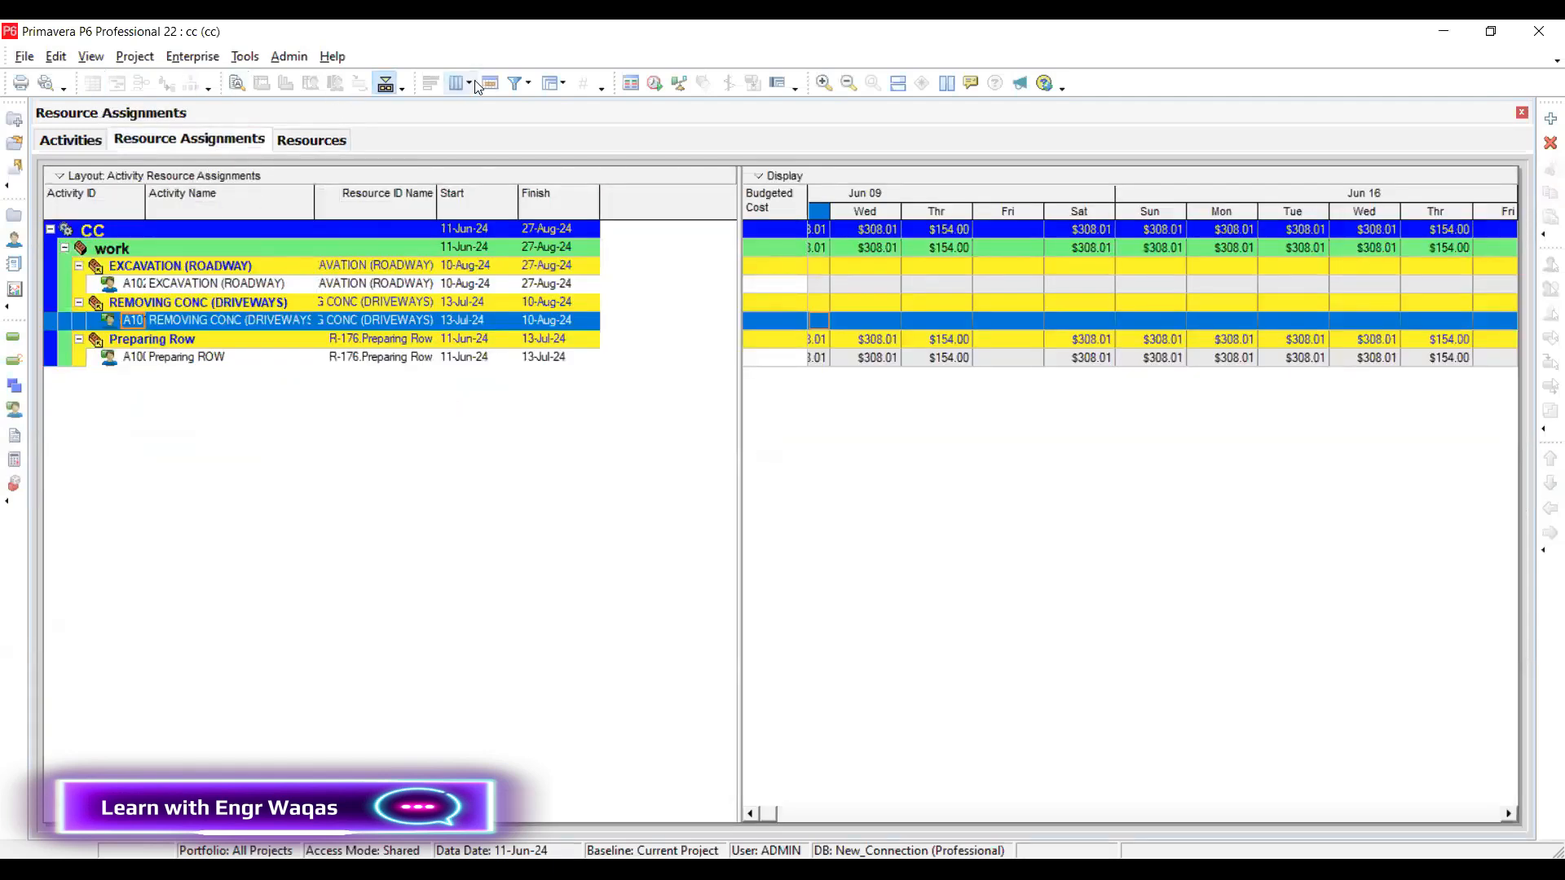
left_click(518, 83)
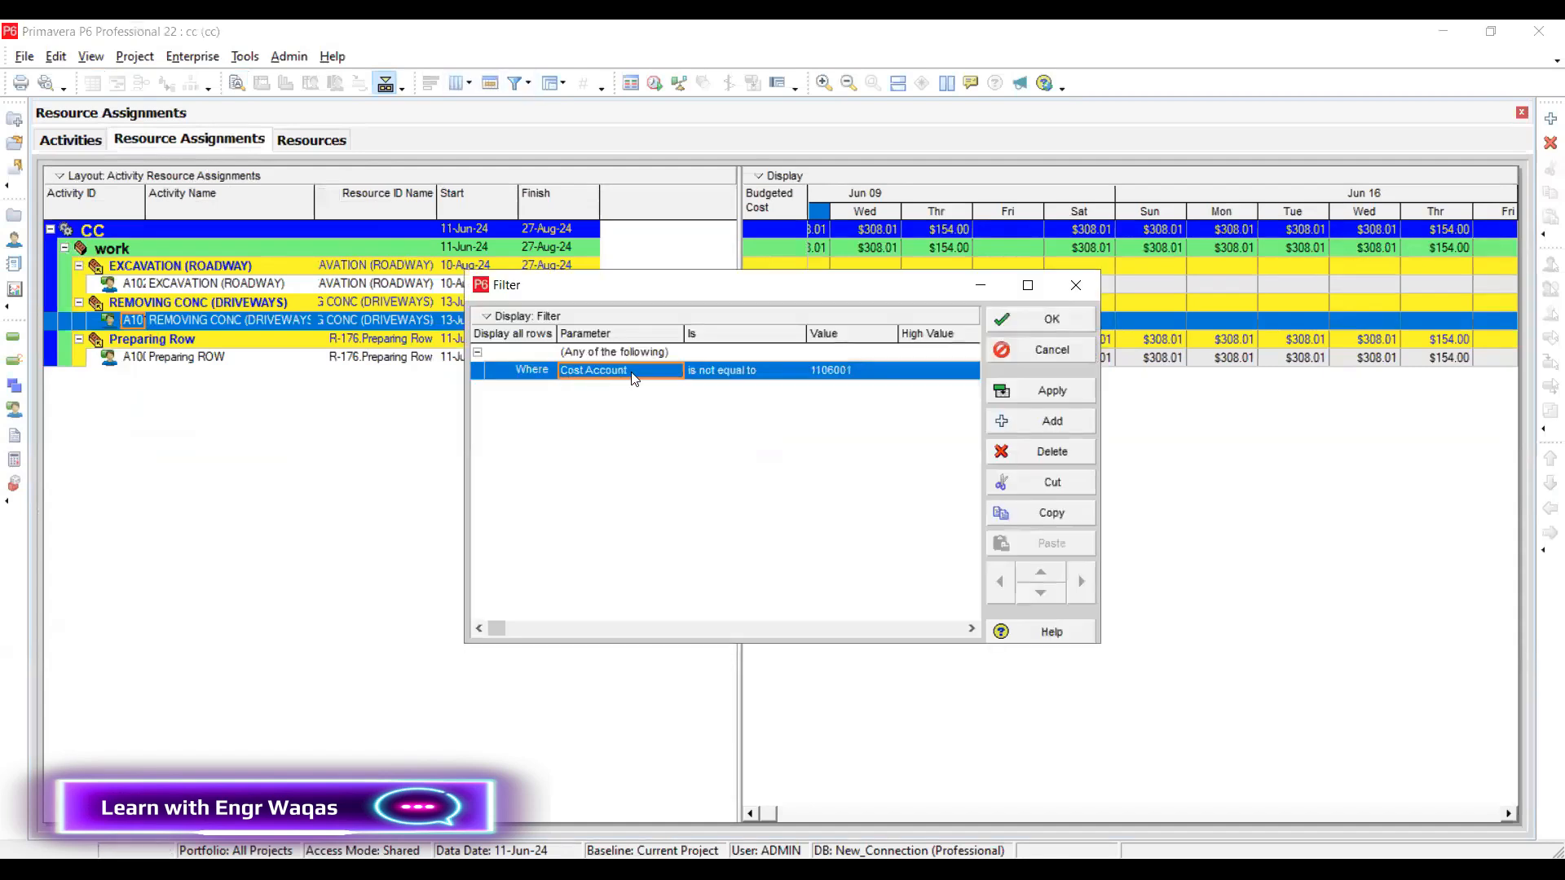
left_click(634, 379)
key("r")
scroll(644, 423, "down", 5)
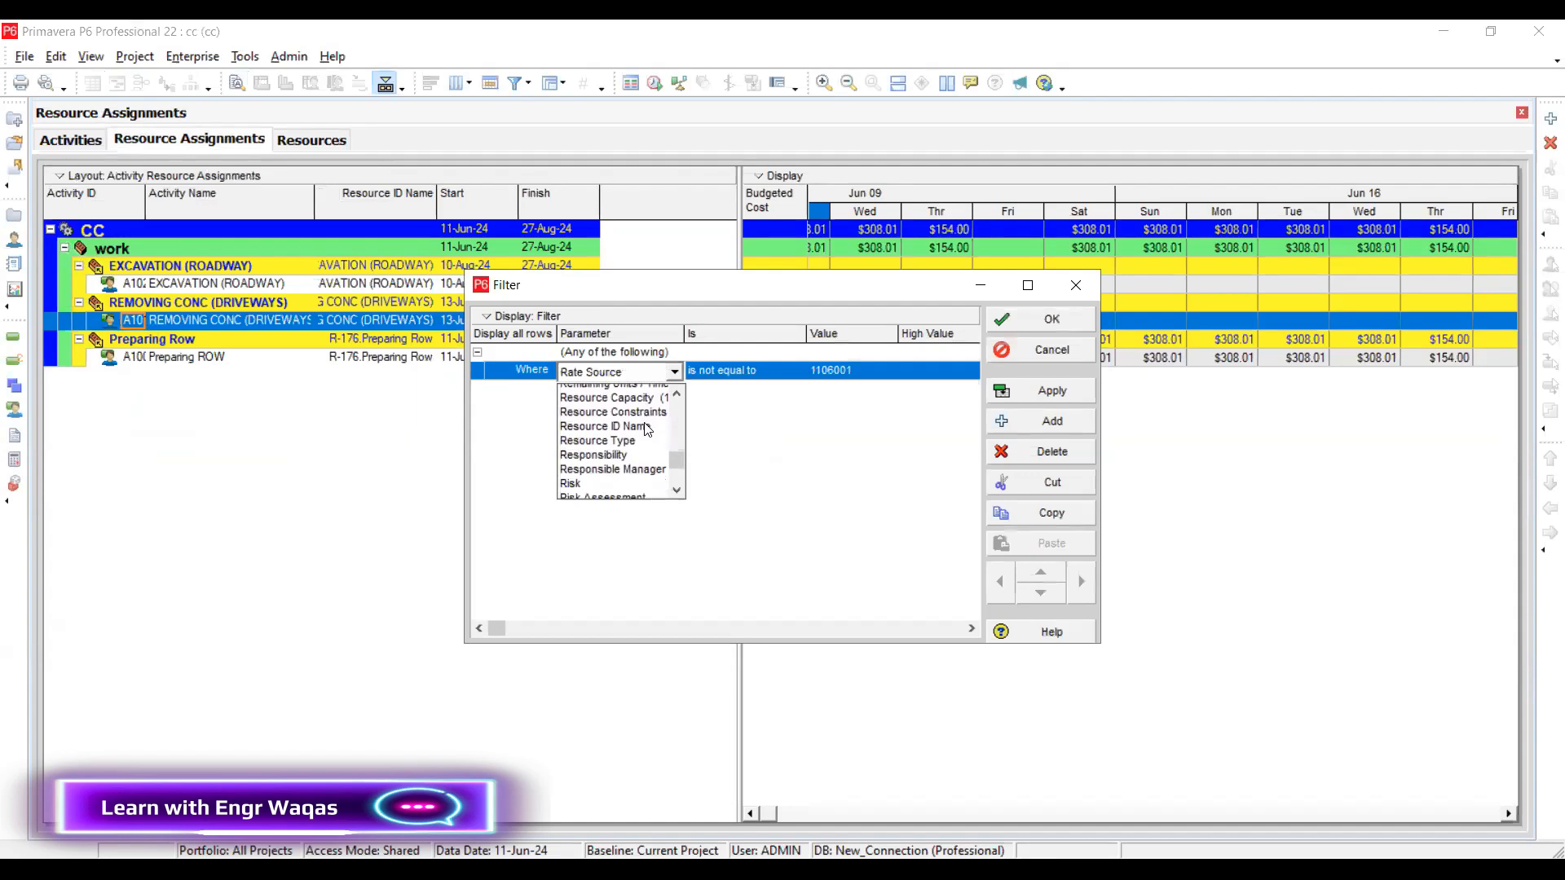
left_click(631, 434)
left_click(763, 367)
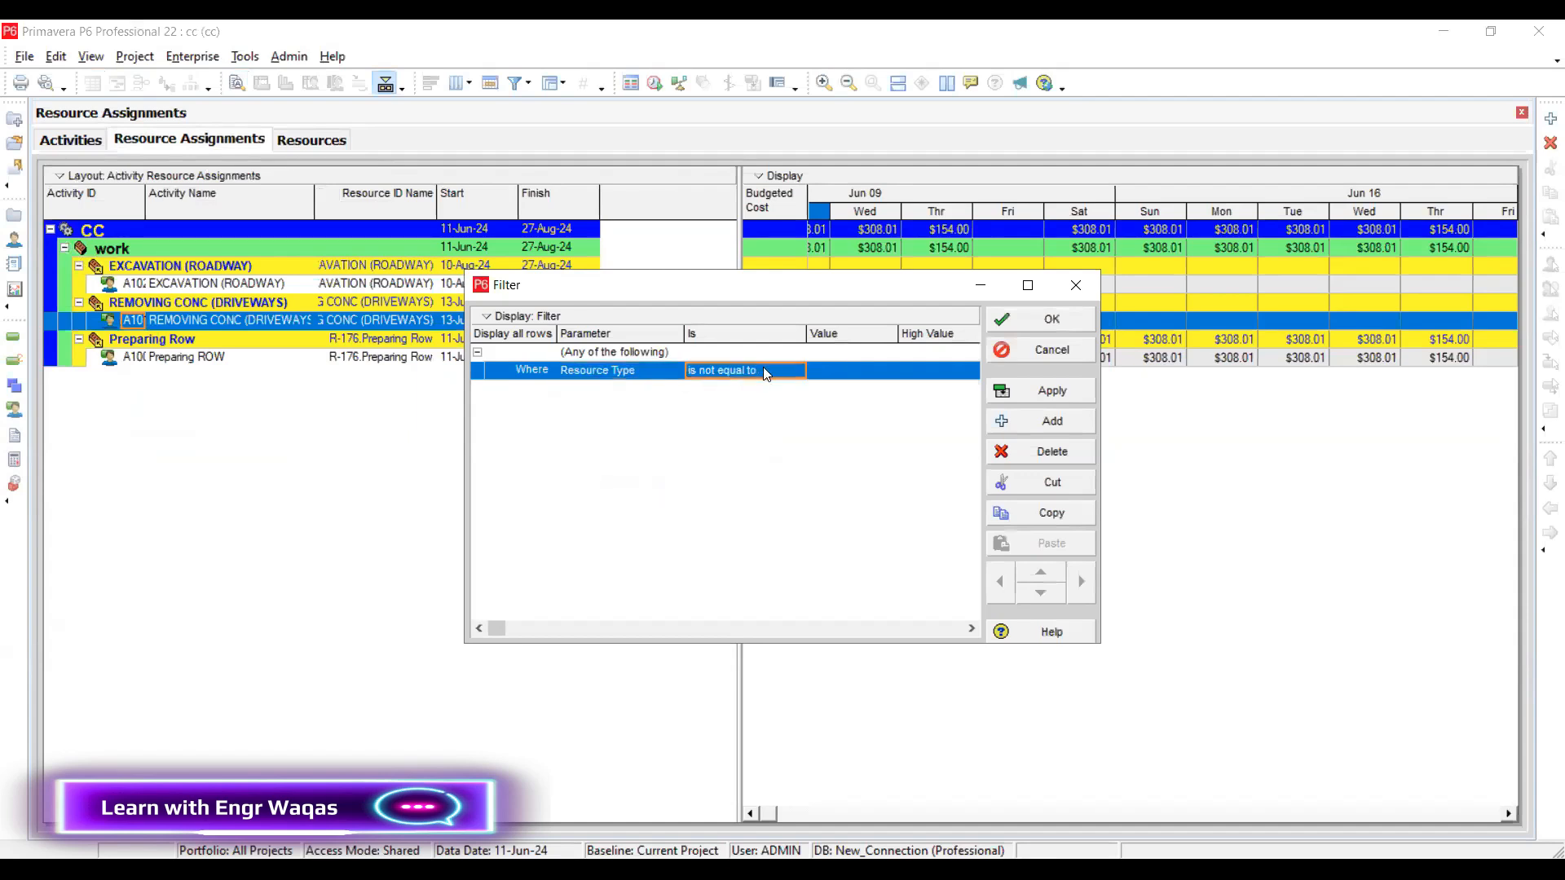
left_click(764, 394)
left_click(855, 371)
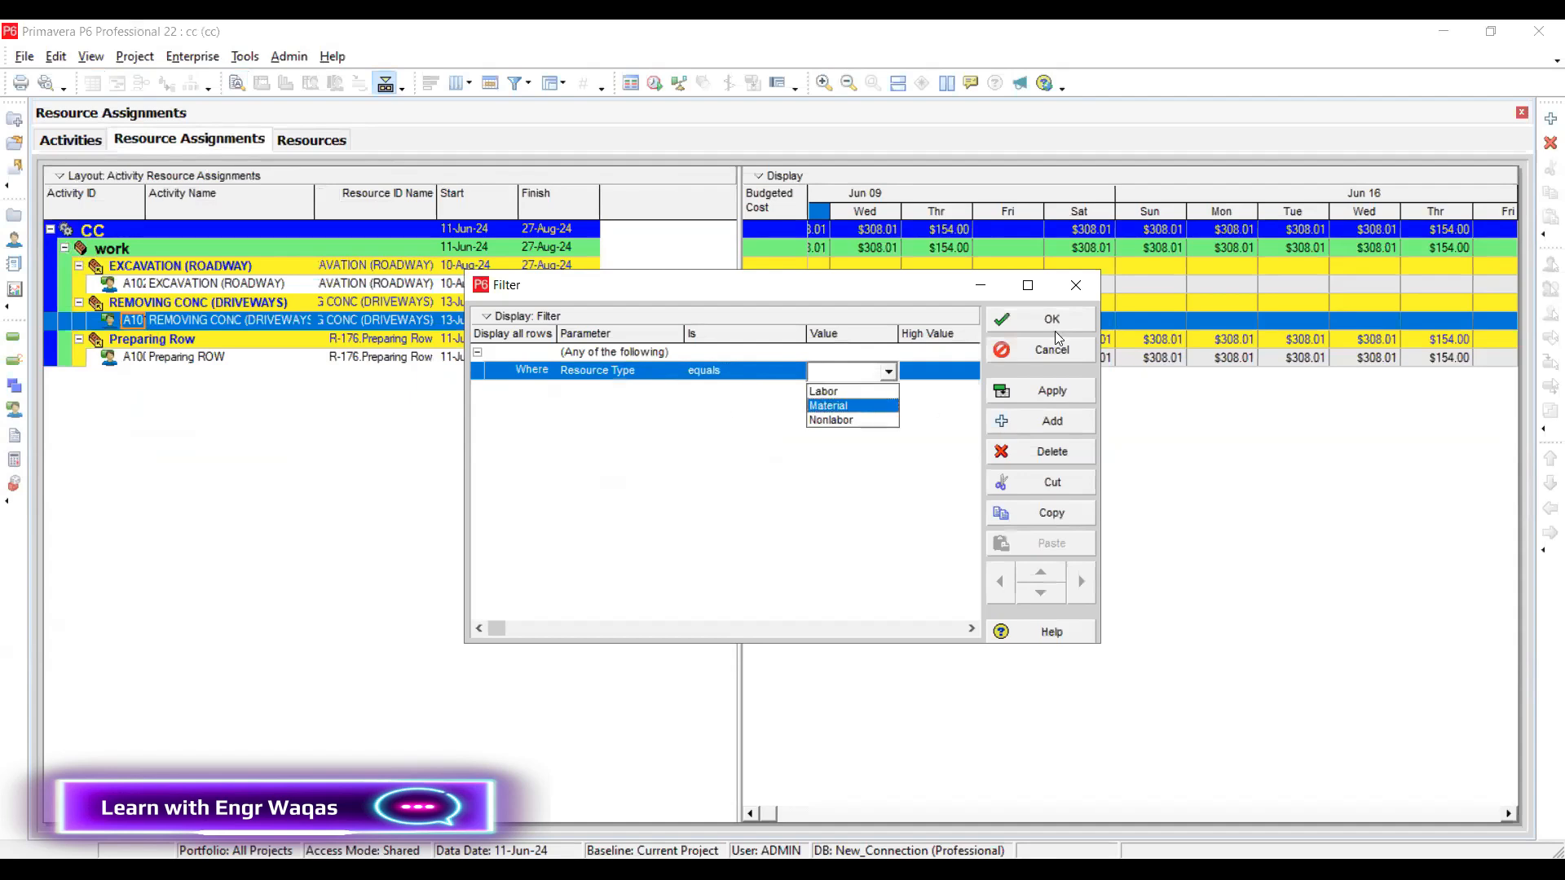
left_click(1092, 279)
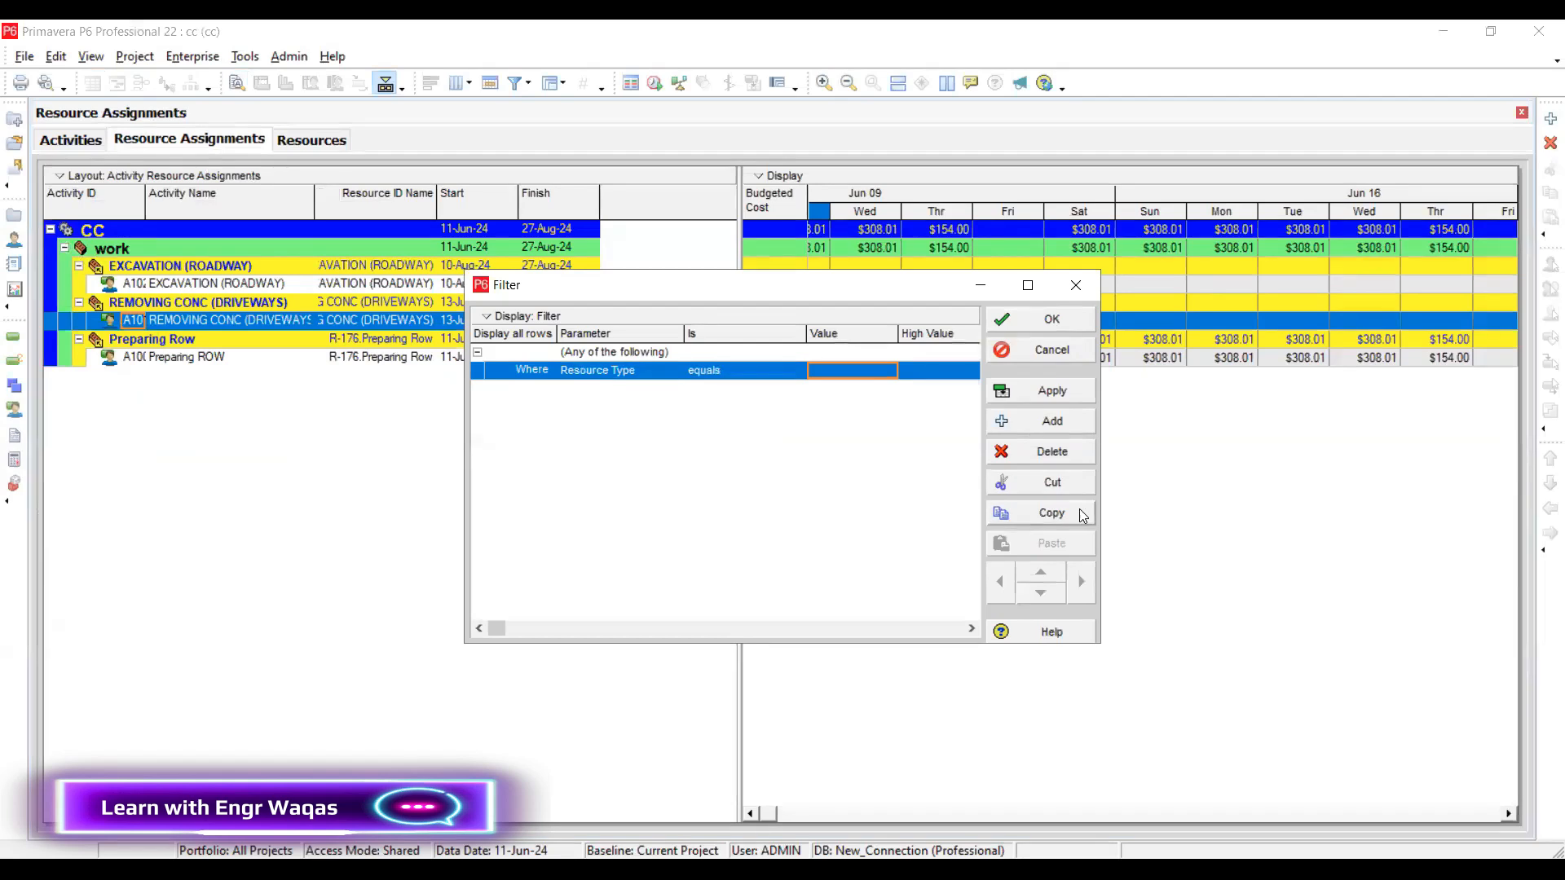
left_click(1079, 292)
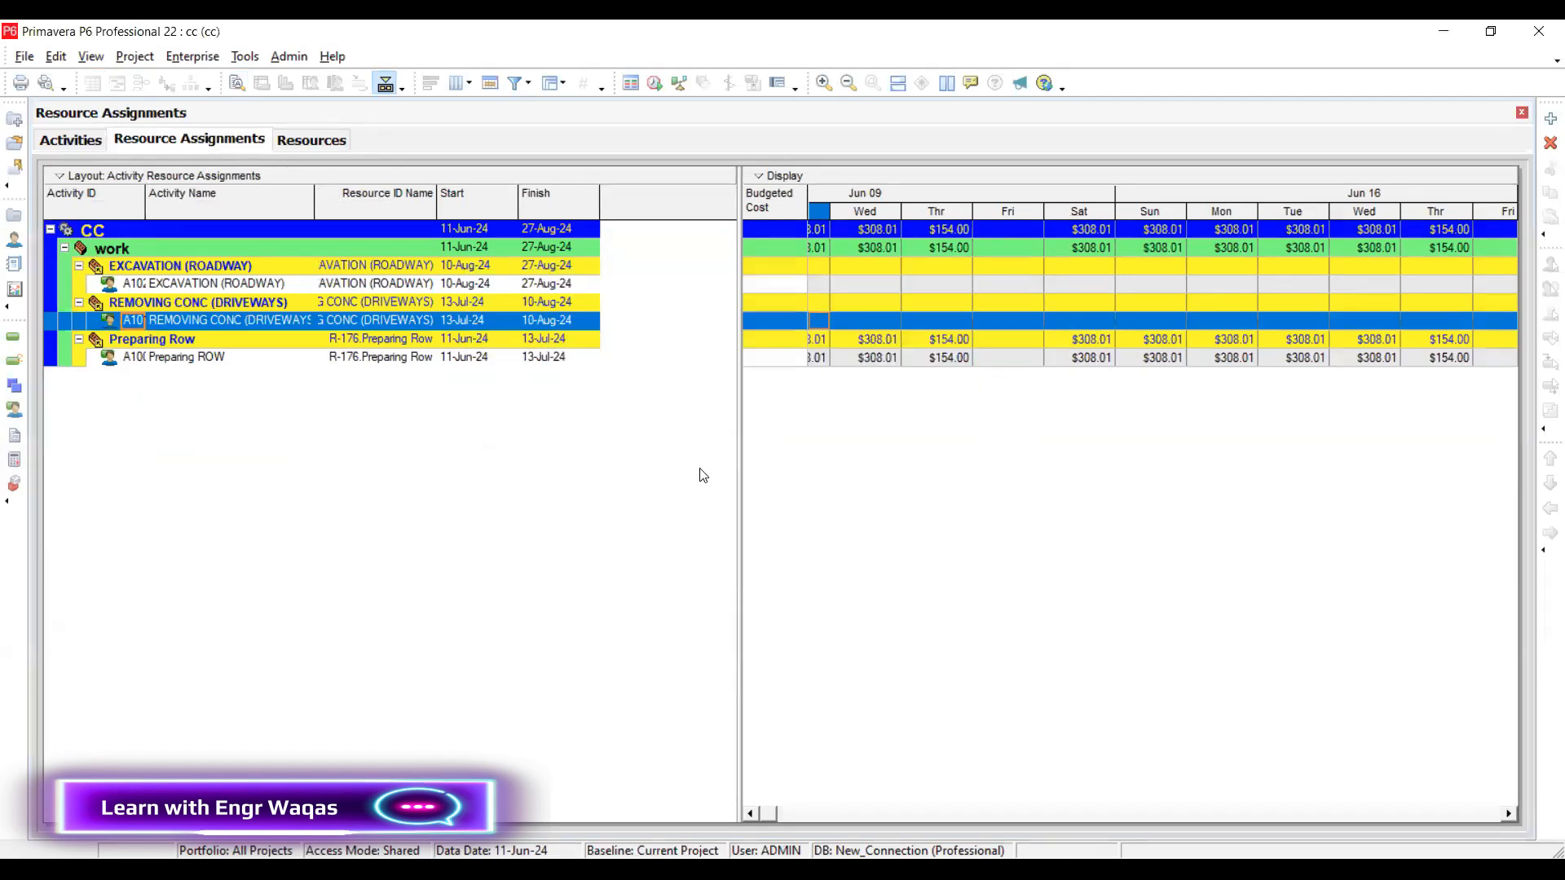
Switch to the Excel workbook and examine the Cost Type entries of the TXDOT FM 150 bid items down to the topsoil and seeding items
key("alt+Tab")
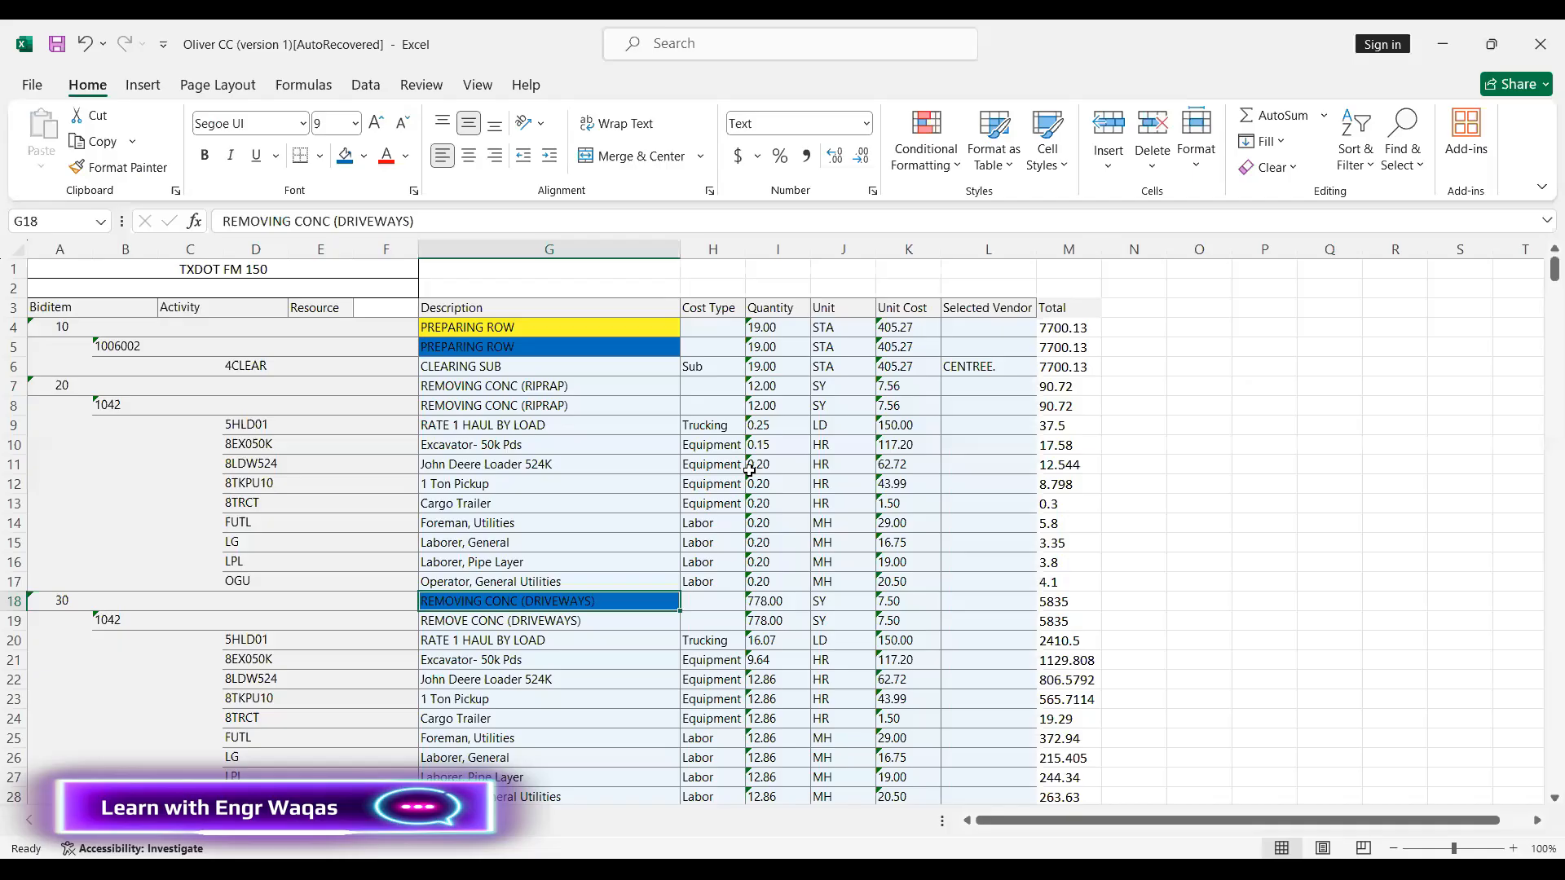
left_click(733, 425)
left_click(731, 446)
left_click(731, 461)
left_click(727, 489)
left_click(715, 426)
left_click(724, 445)
left_click(717, 523)
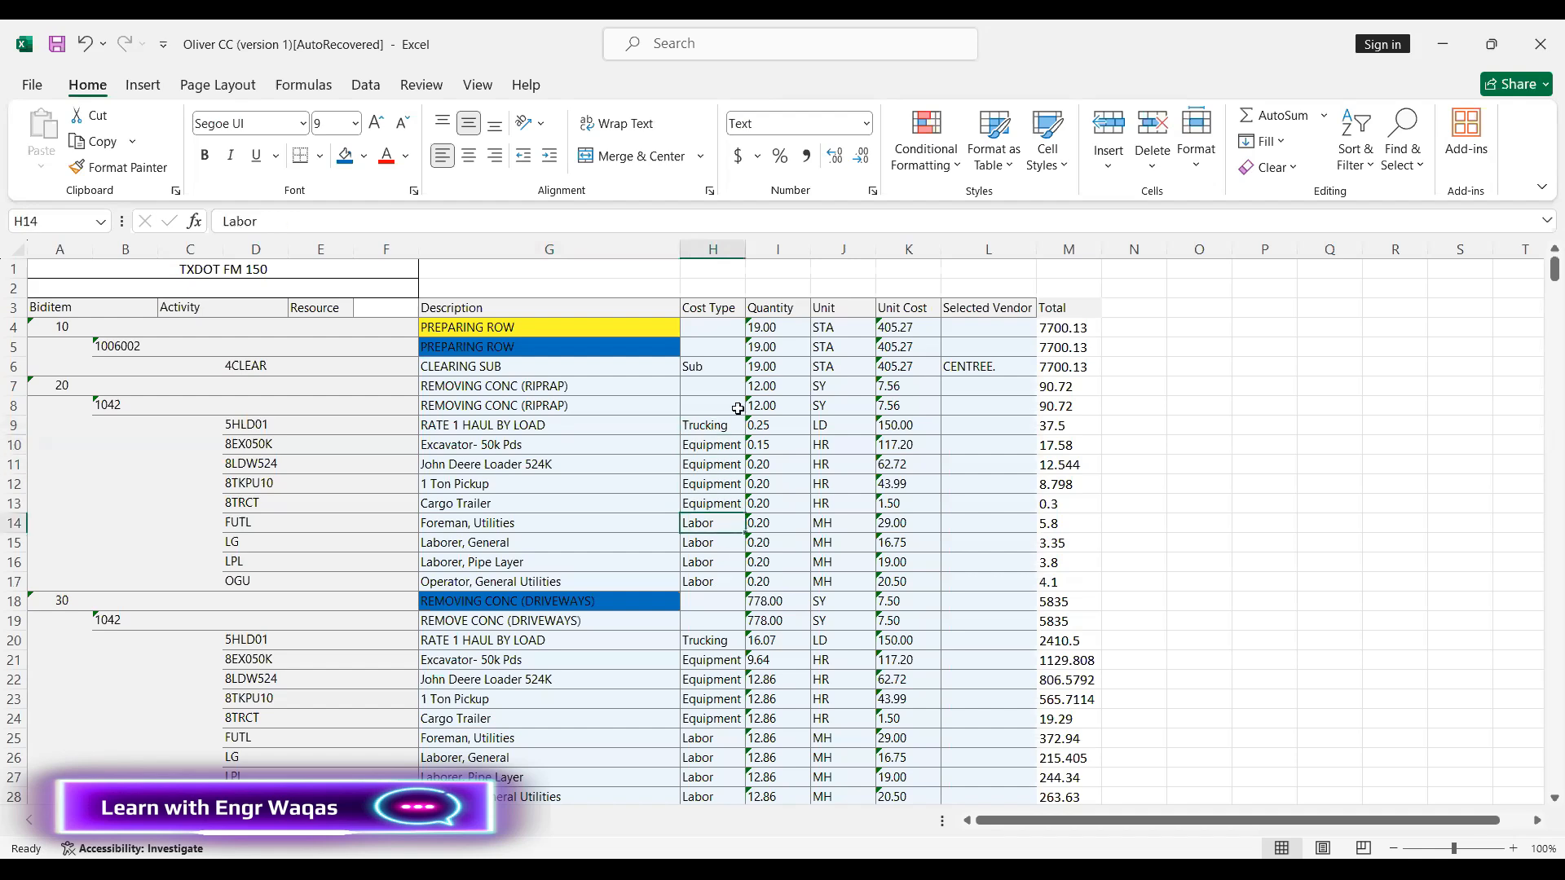
left_click(711, 368)
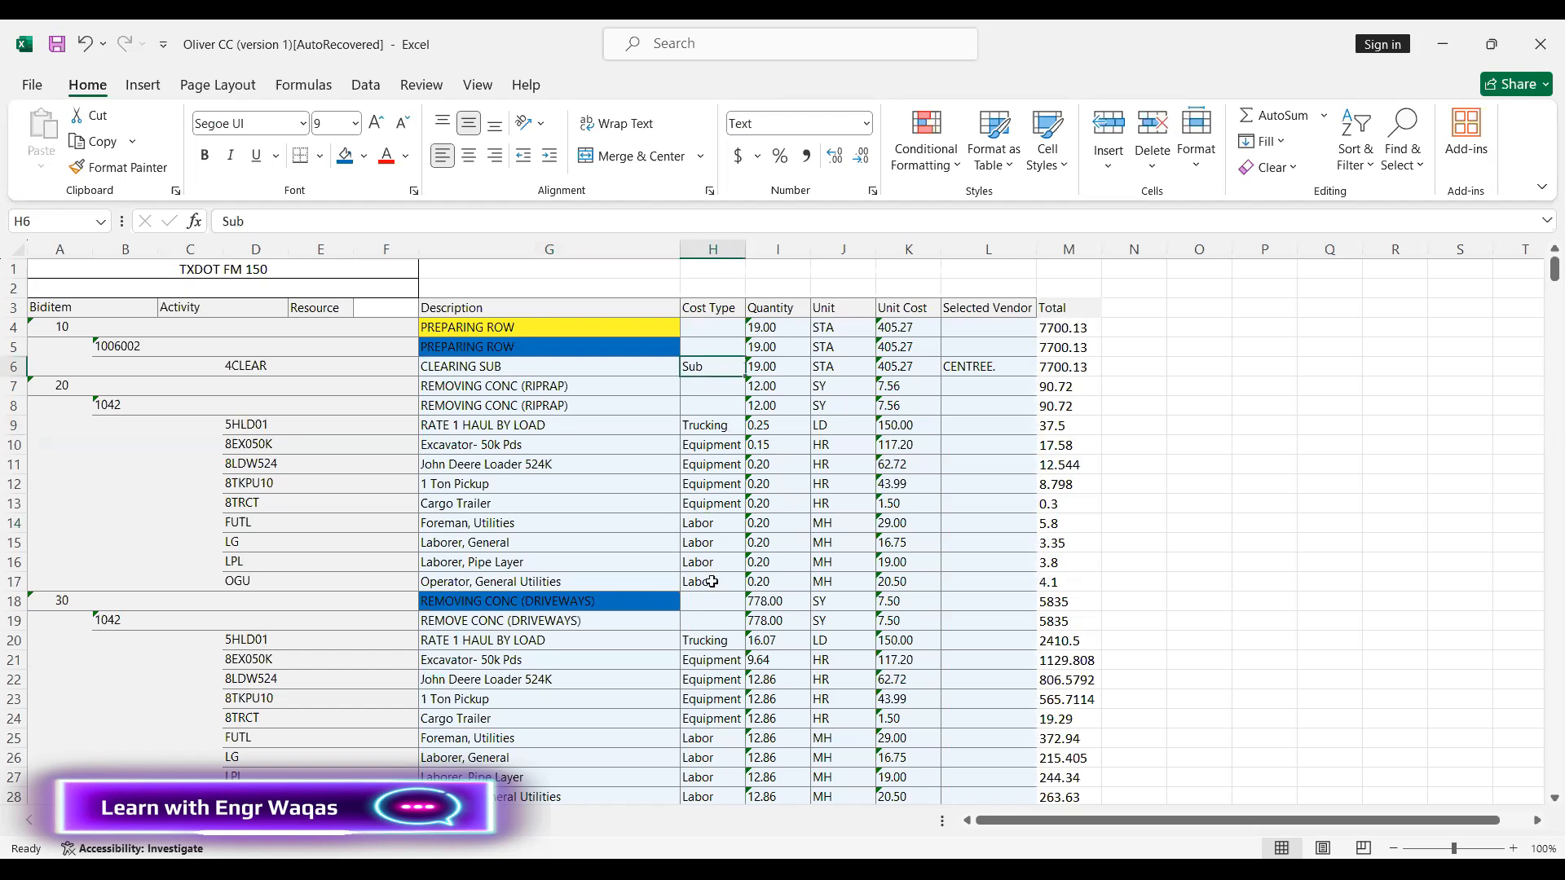
scroll(712, 581, "down", 12)
left_click(727, 521)
scroll(721, 620, "down", 4)
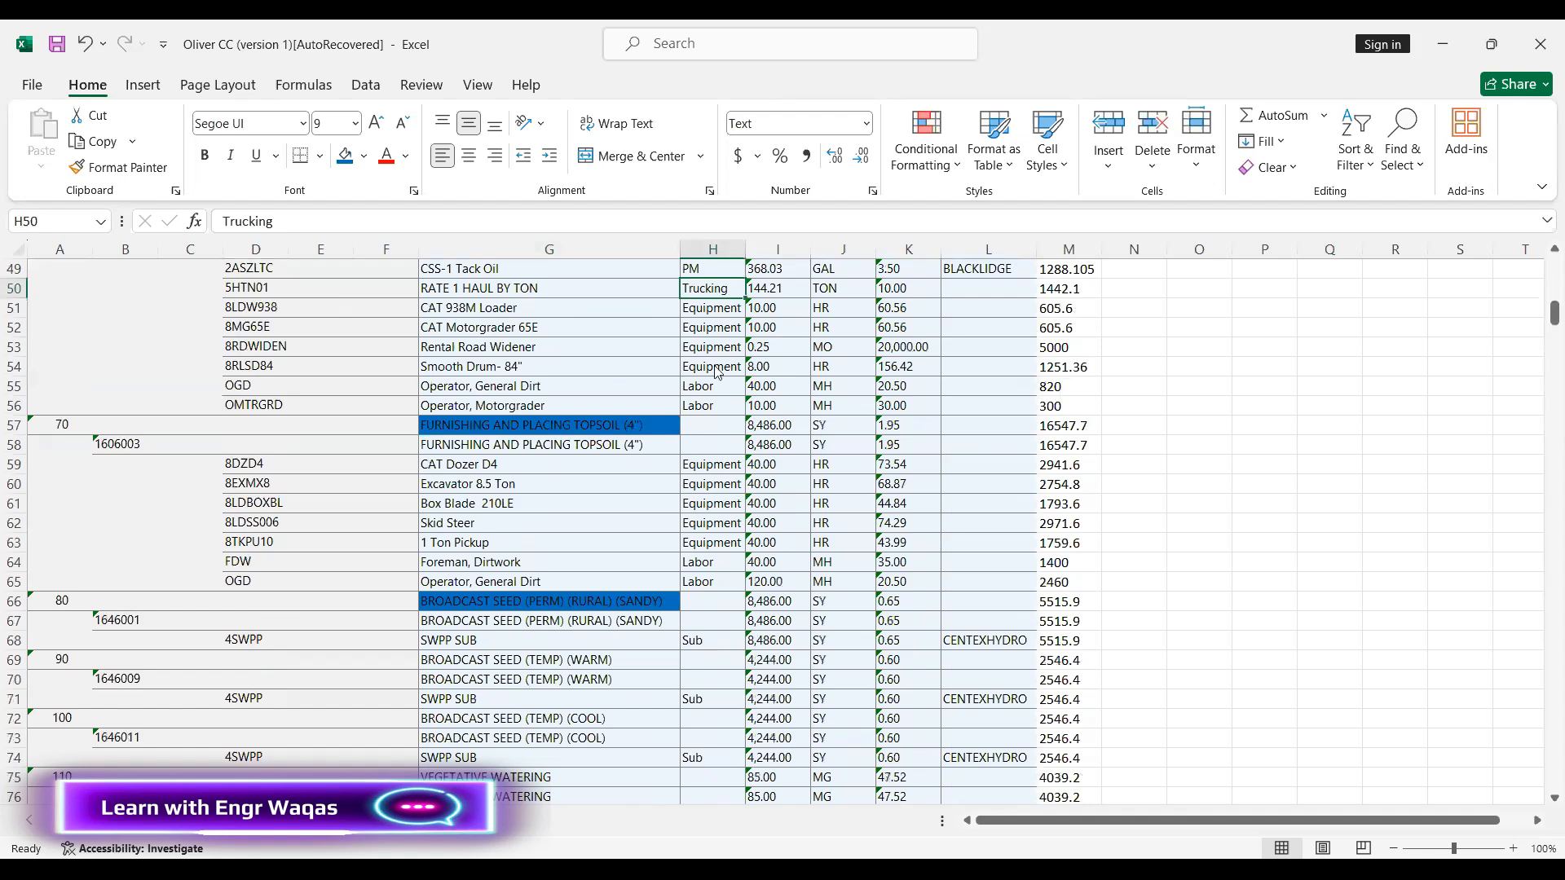
Return to Primavera P6, show the project's activities and view the enterprise Activity Codes
key("alt+Tab")
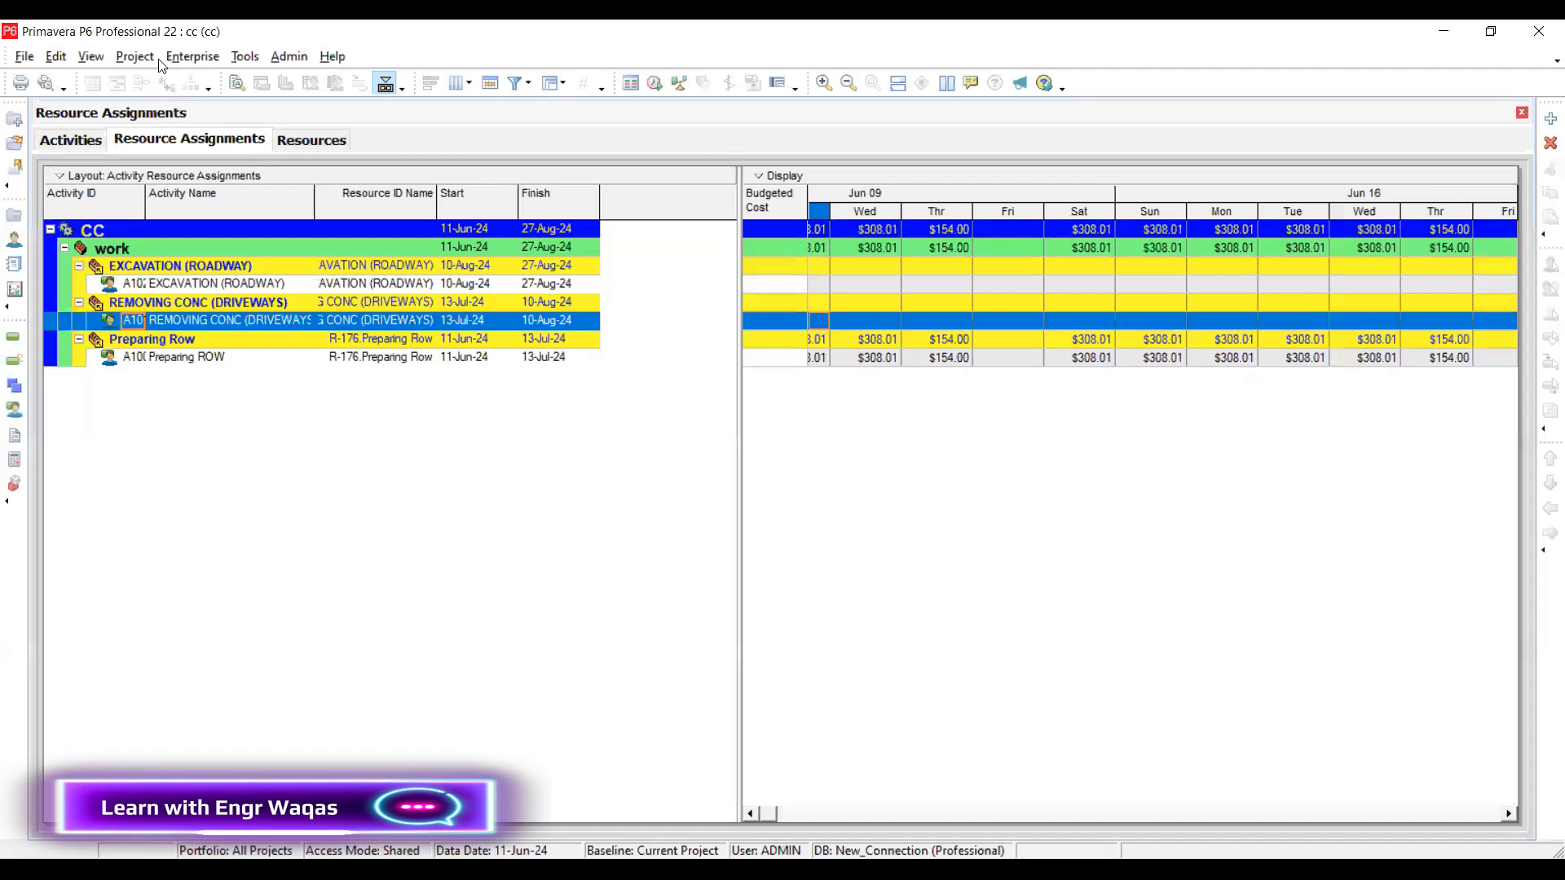
left_click(59, 135)
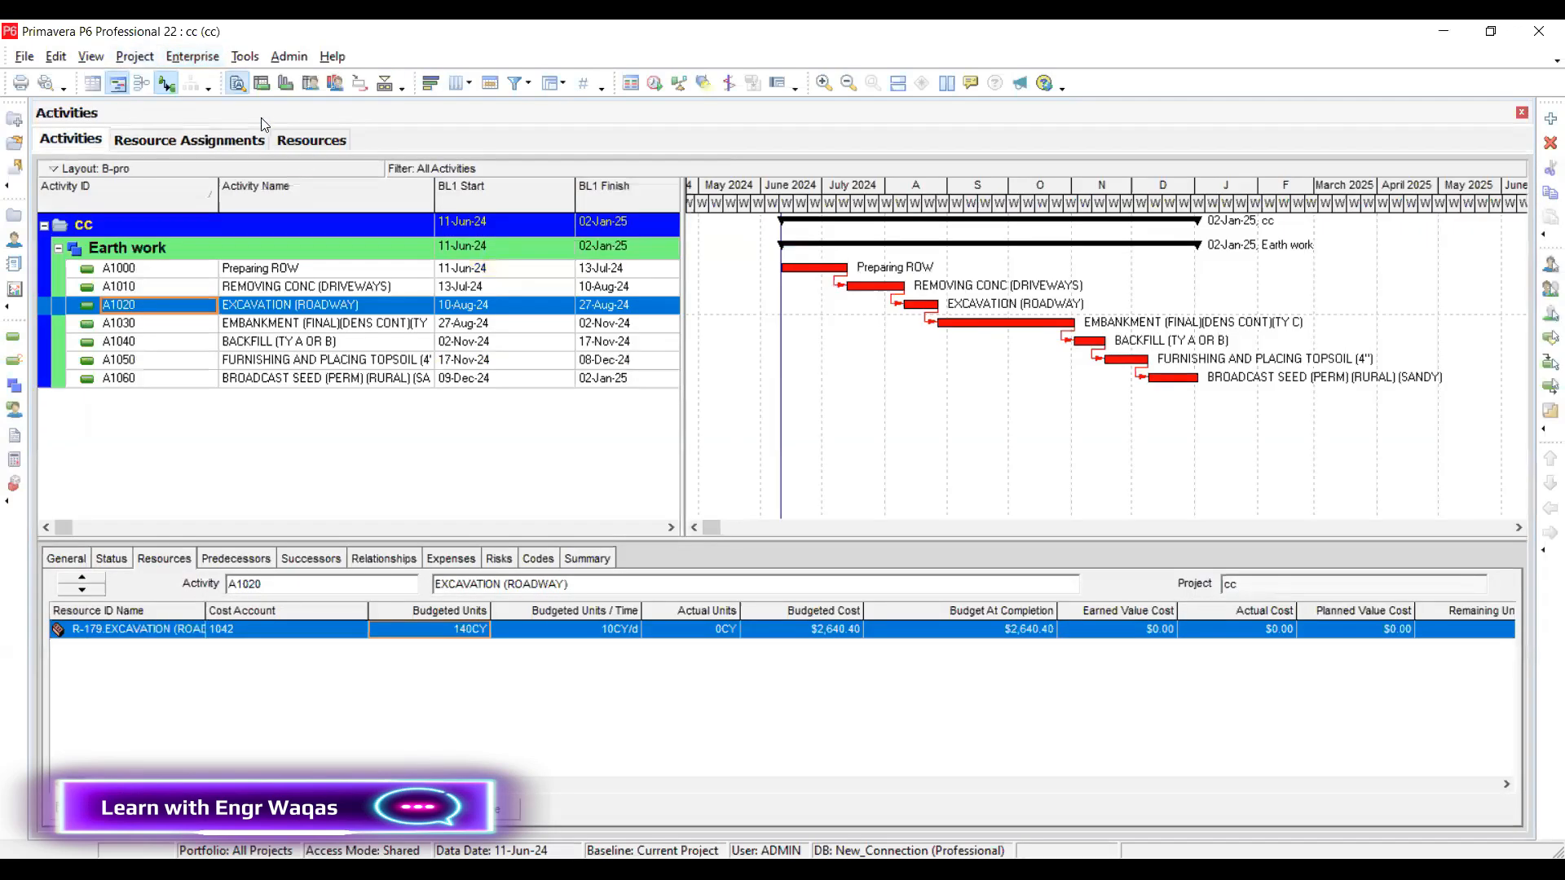
left_click(192, 56)
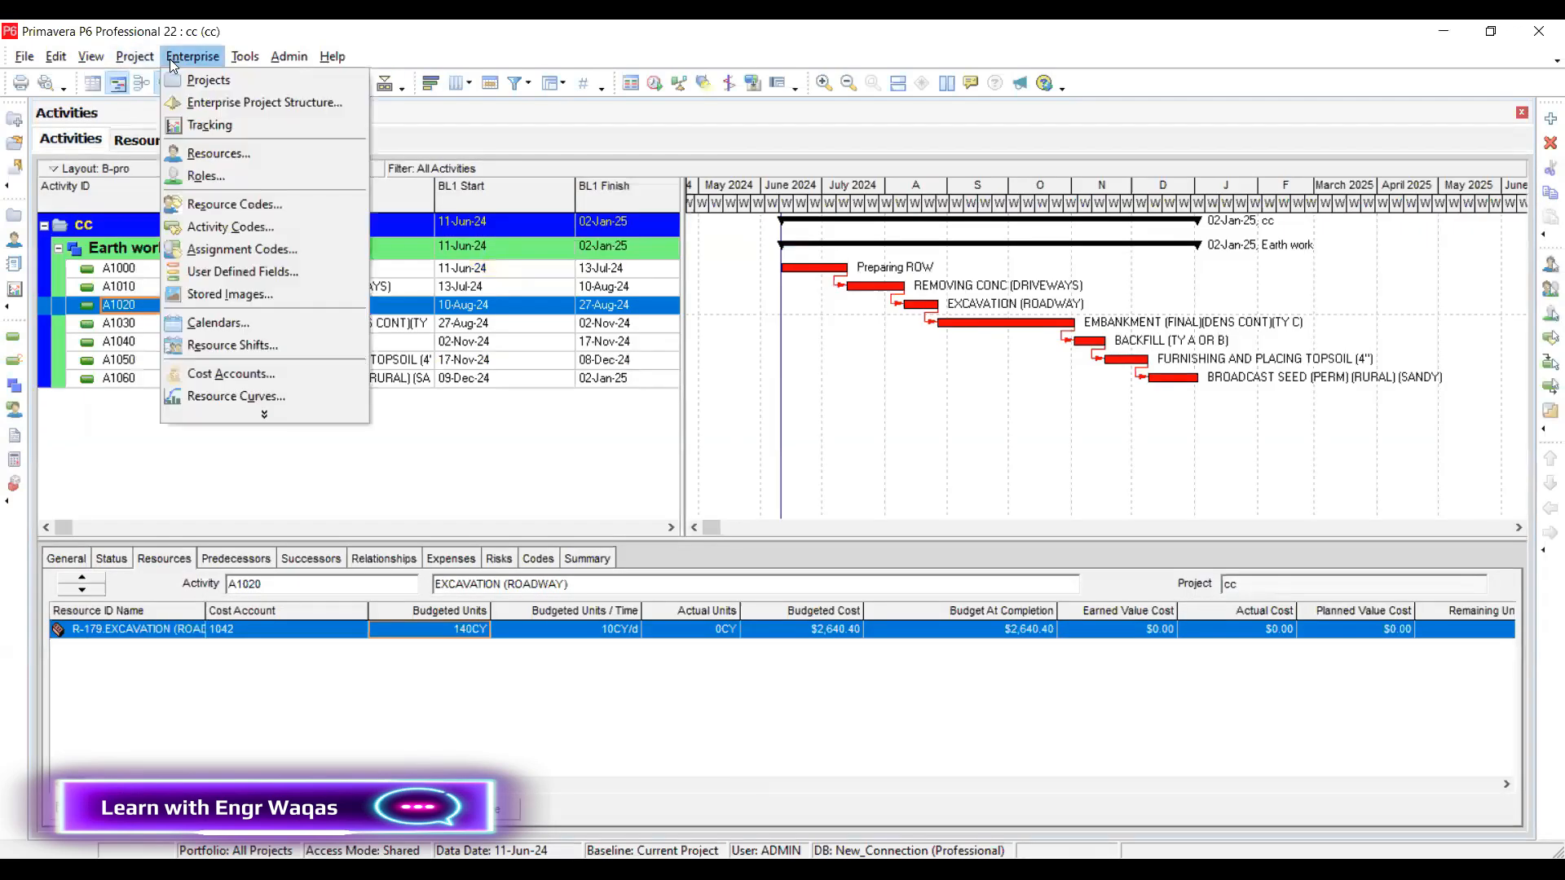
left_click(265, 232)
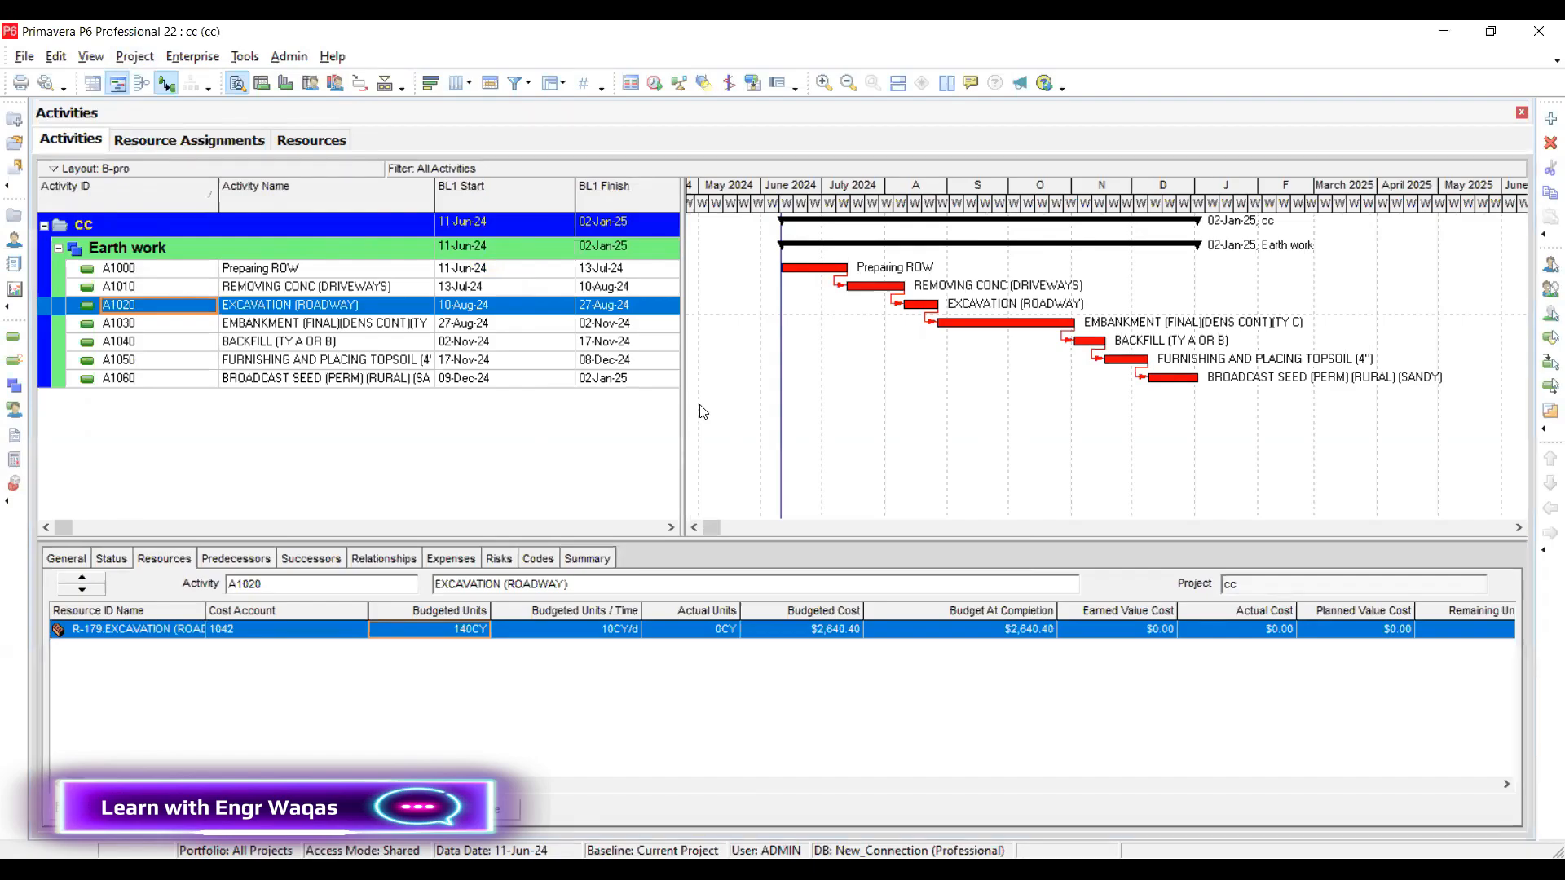
Switch to the Excel workbook and mark the resources and cost types under the FURNISHING AND PLACING TOPSOIL (4") item
key("alt+Tab")
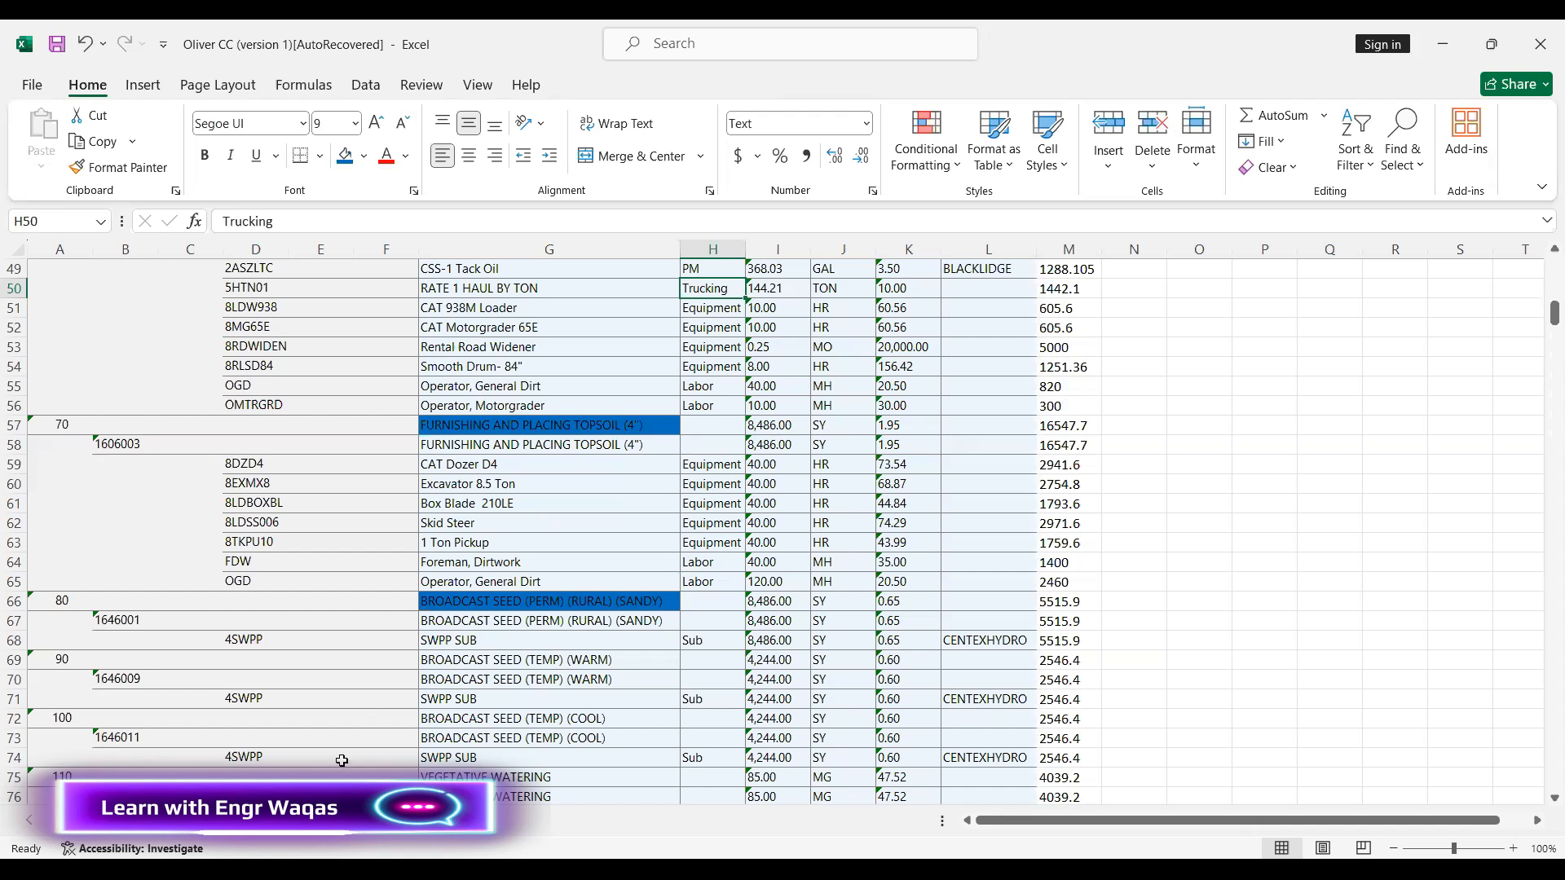
mouse_move(738, 447)
left_mouse_down()
mouse_move(662, 546)
mouse_move(707, 597)
mouse_move(766, 512)
mouse_move(752, 445)
mouse_move(739, 447)
left_mouse_up()
mouse_move(564, 476)
left_mouse_down()
mouse_move(457, 434)
mouse_move(391, 562)
mouse_move(526, 594)
mouse_move(562, 462)
left_mouse_up()
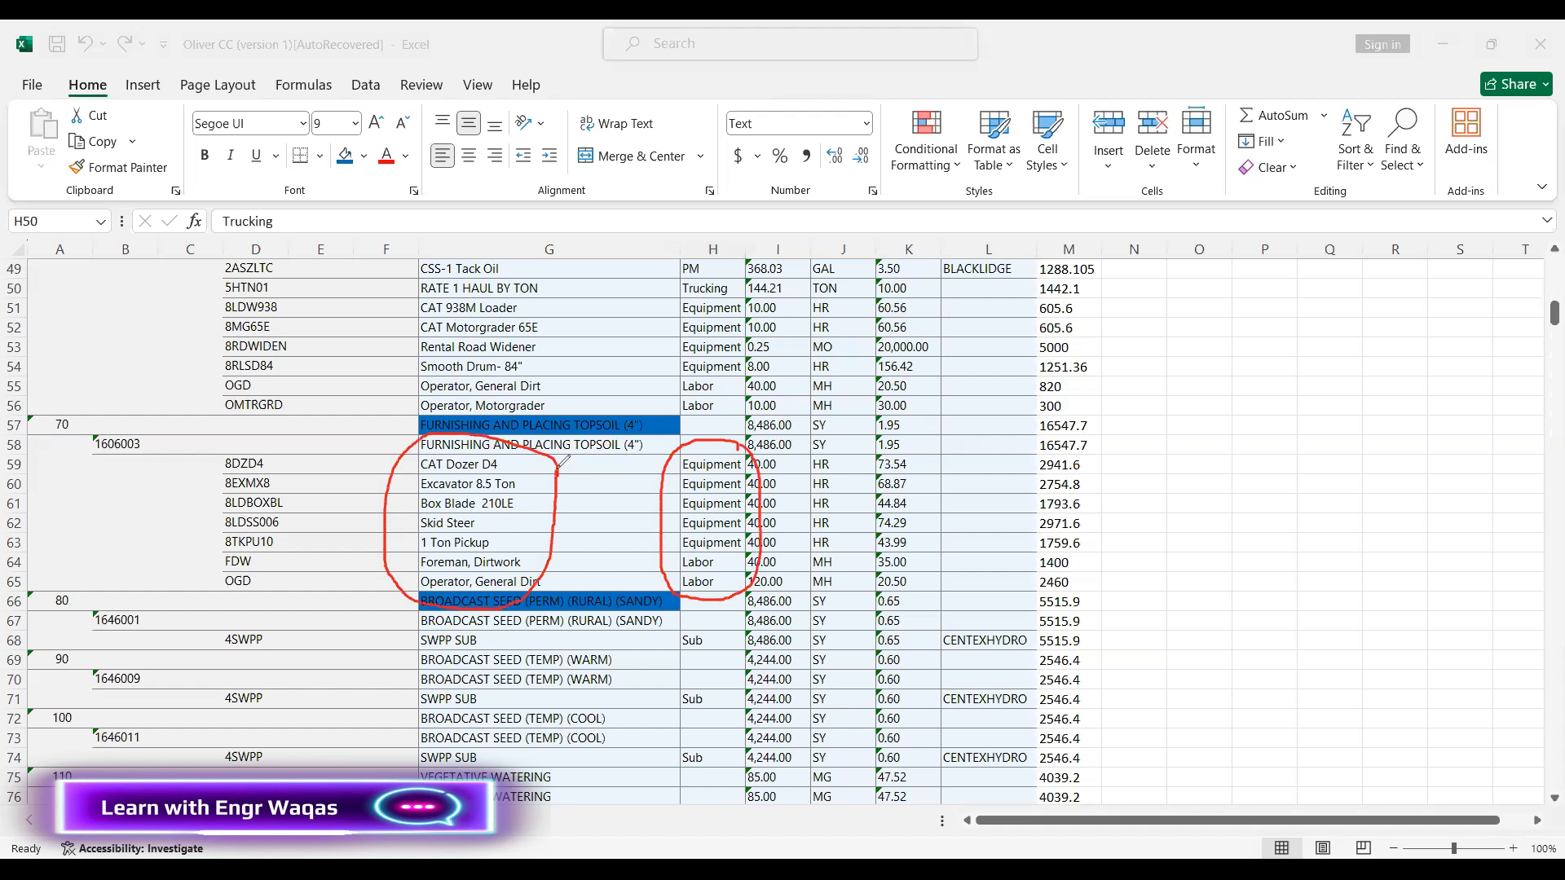
left_click_drag(658, 519, 576, 510)
key("Escape")
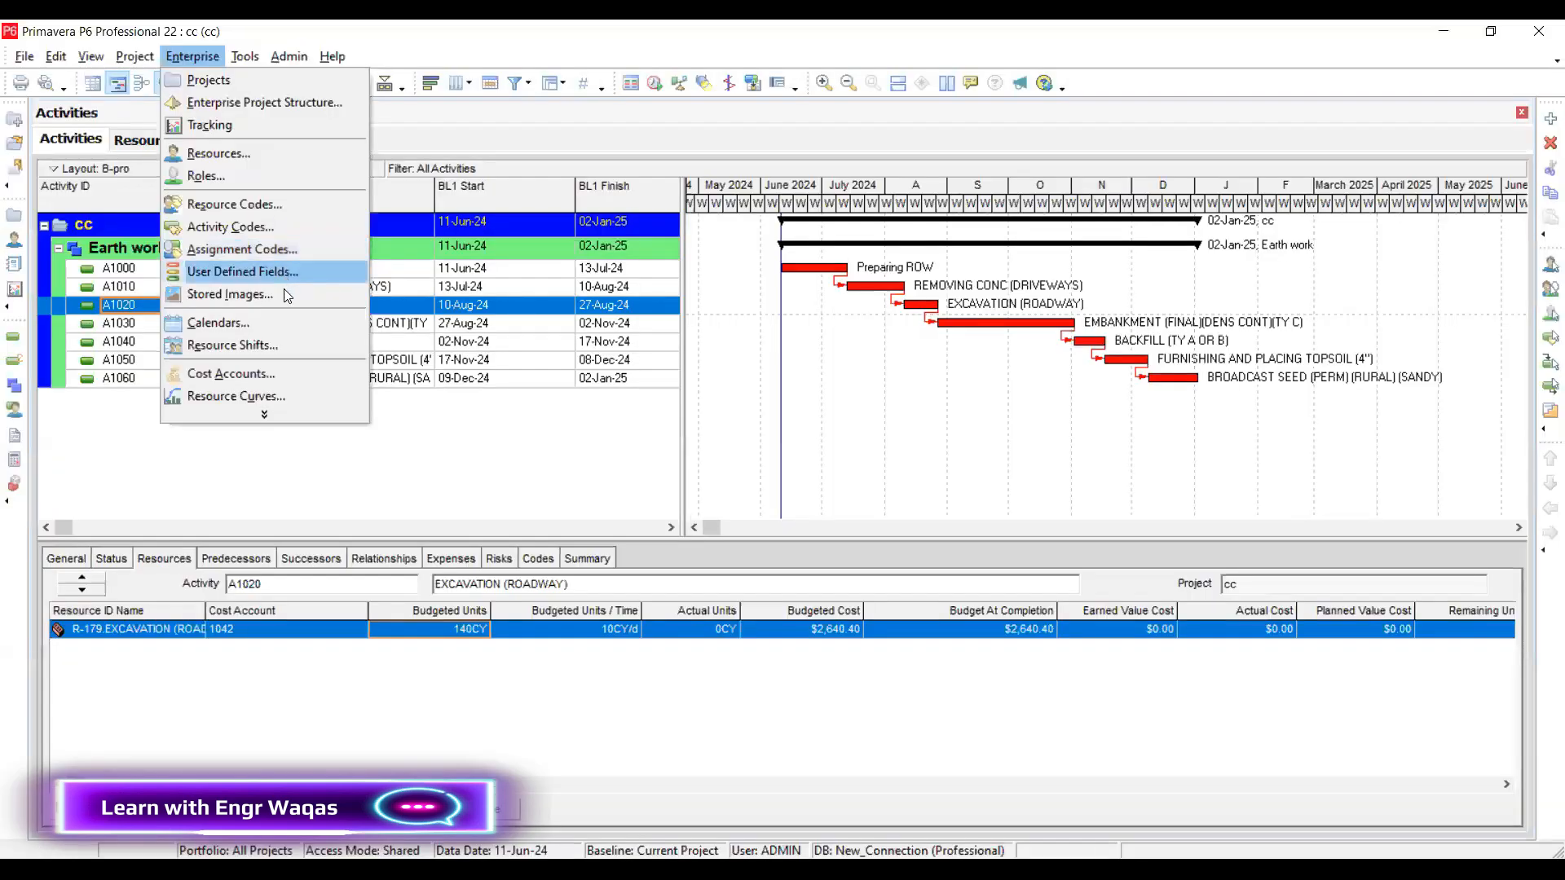
Add a code value to the Location resource code and add a new resource code definition, entering CT as its name
left_click(306, 205)
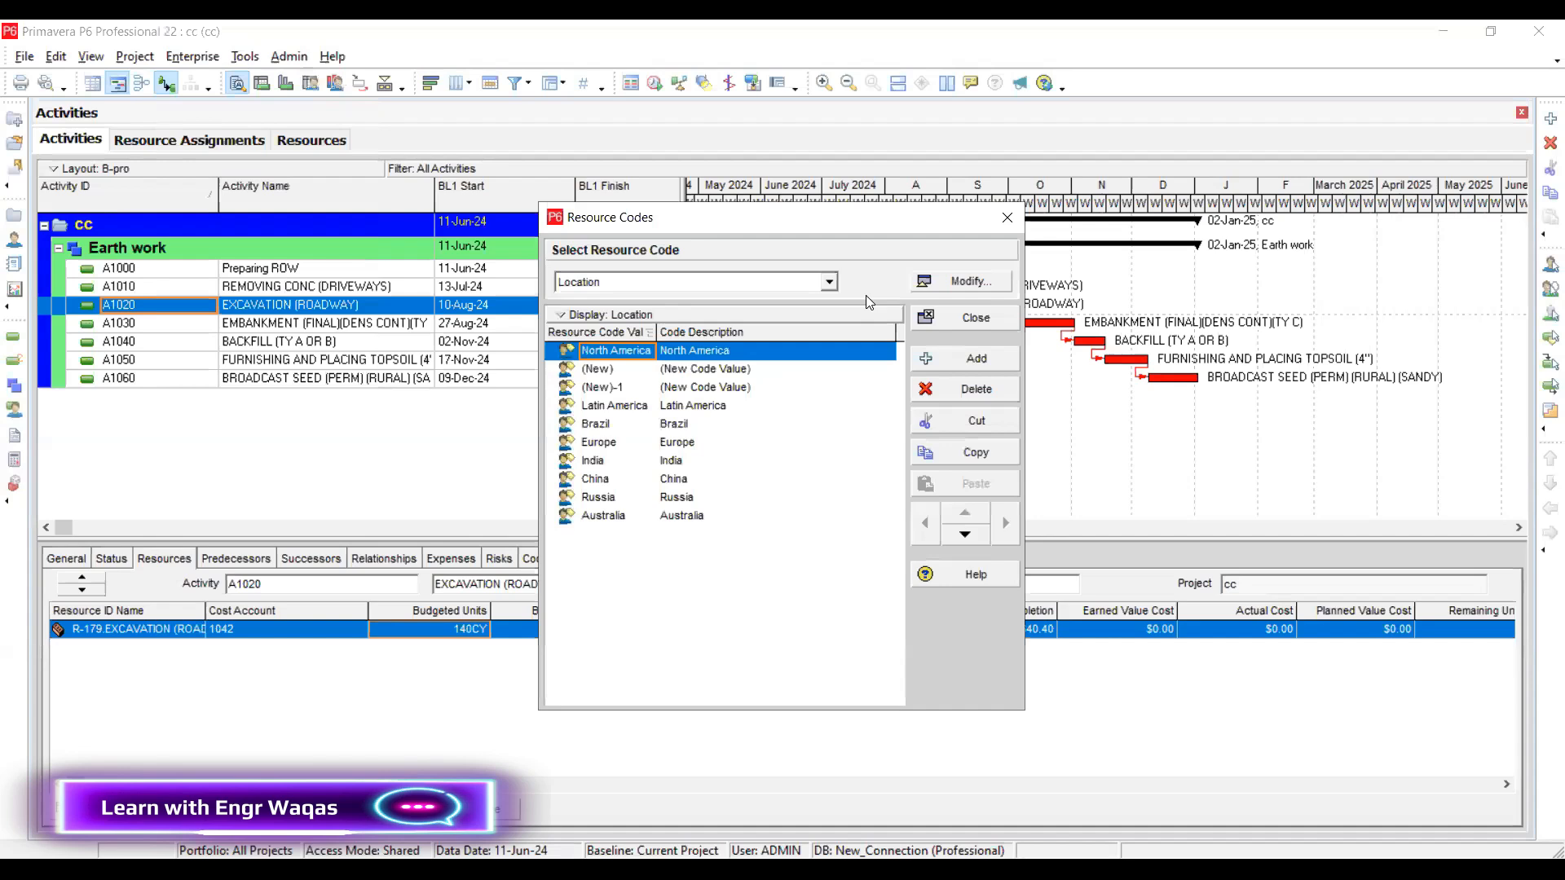
left_click(974, 359)
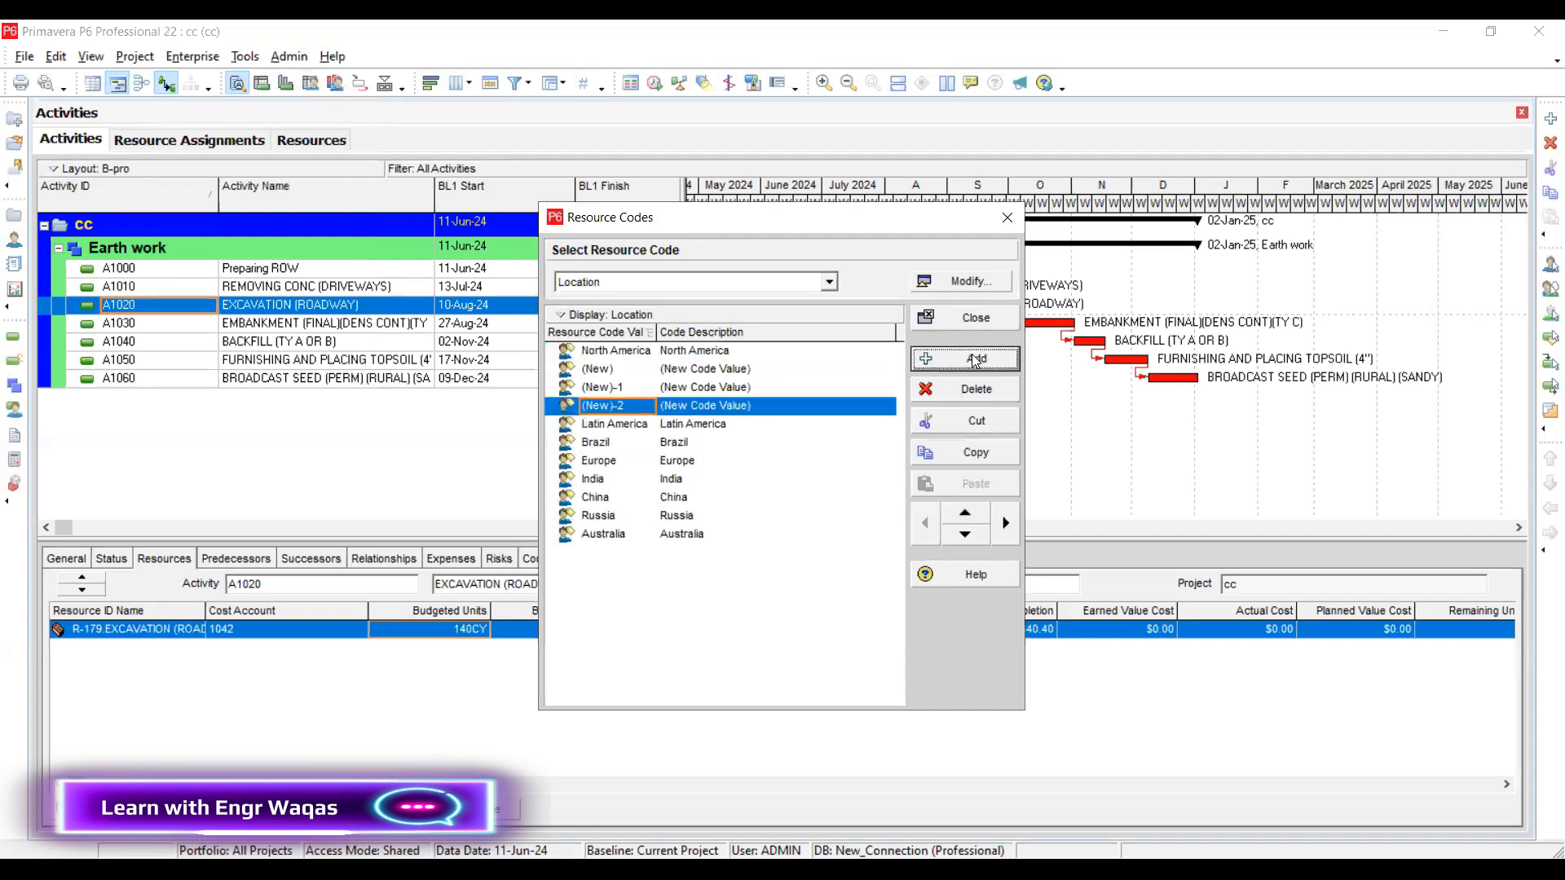
left_click(966, 282)
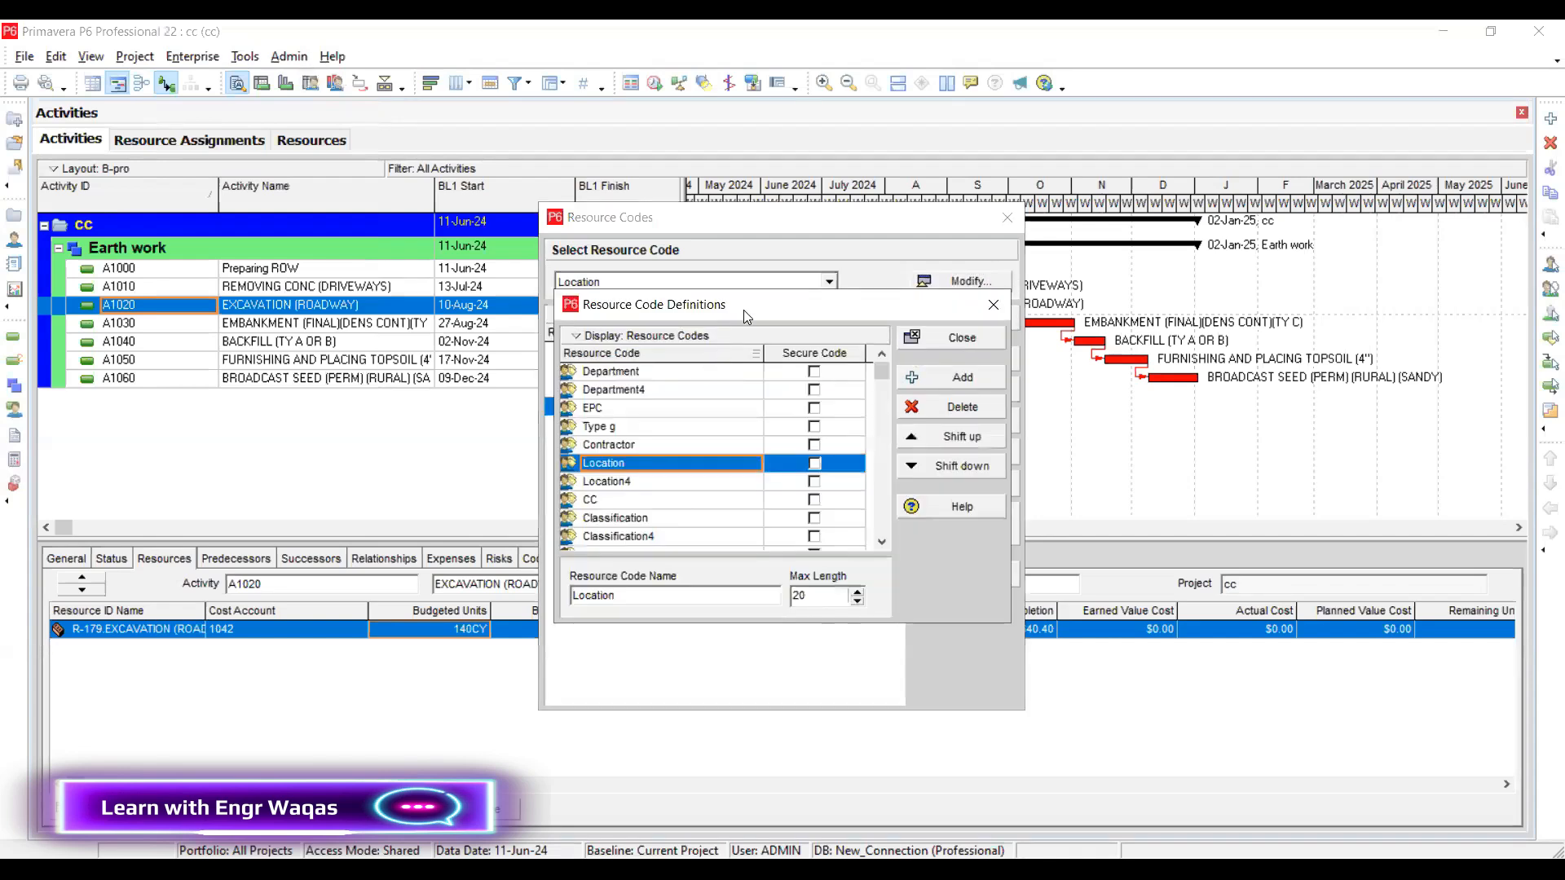
scroll(766, 473, "down", 1)
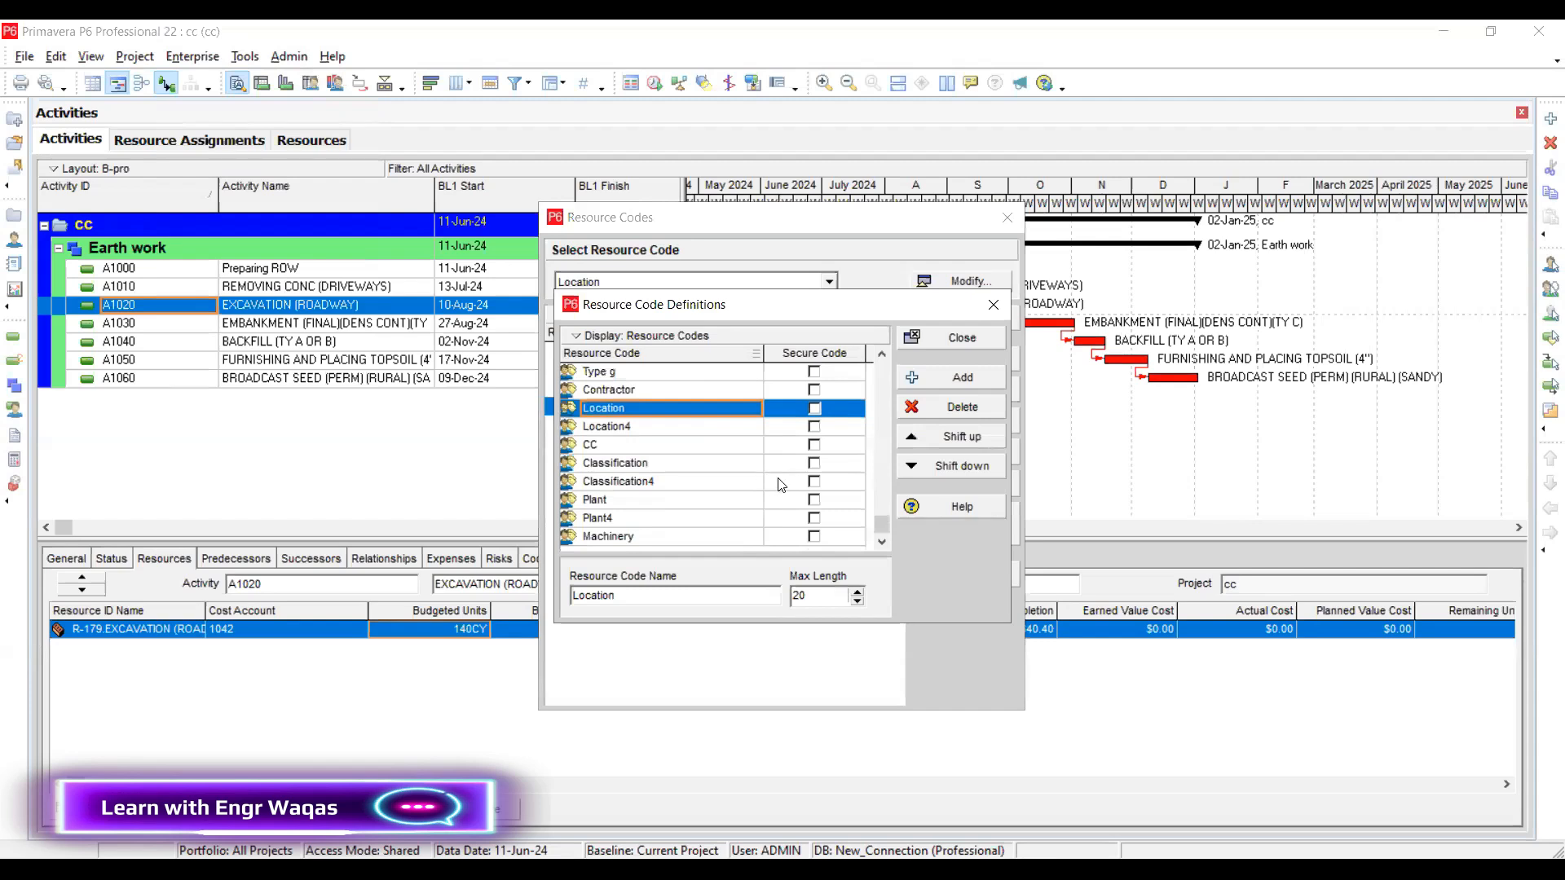
left_click(954, 378)
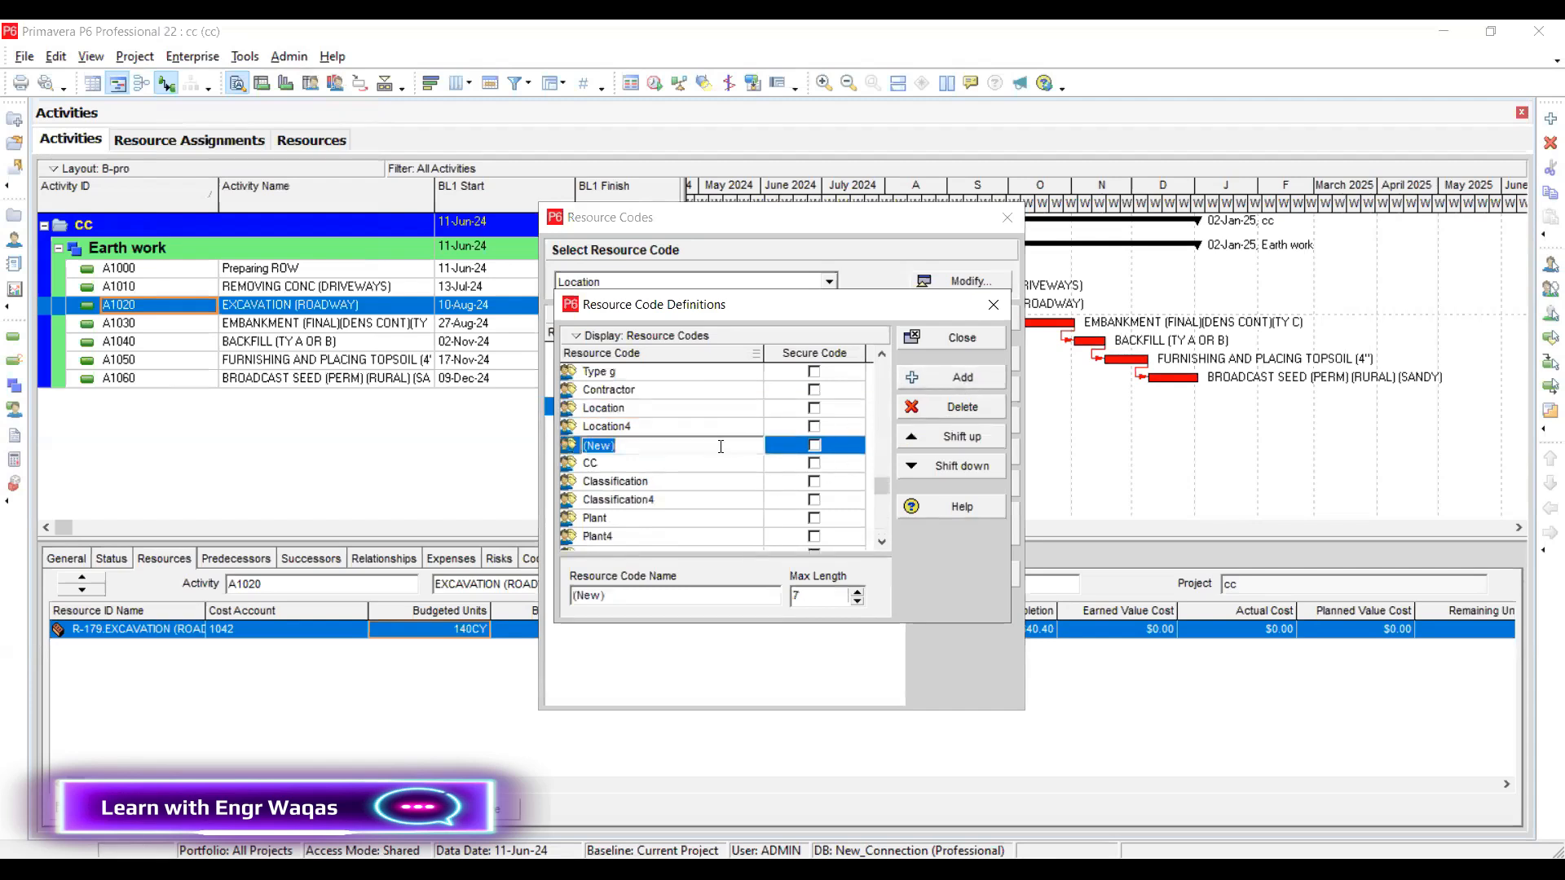
type("CT")
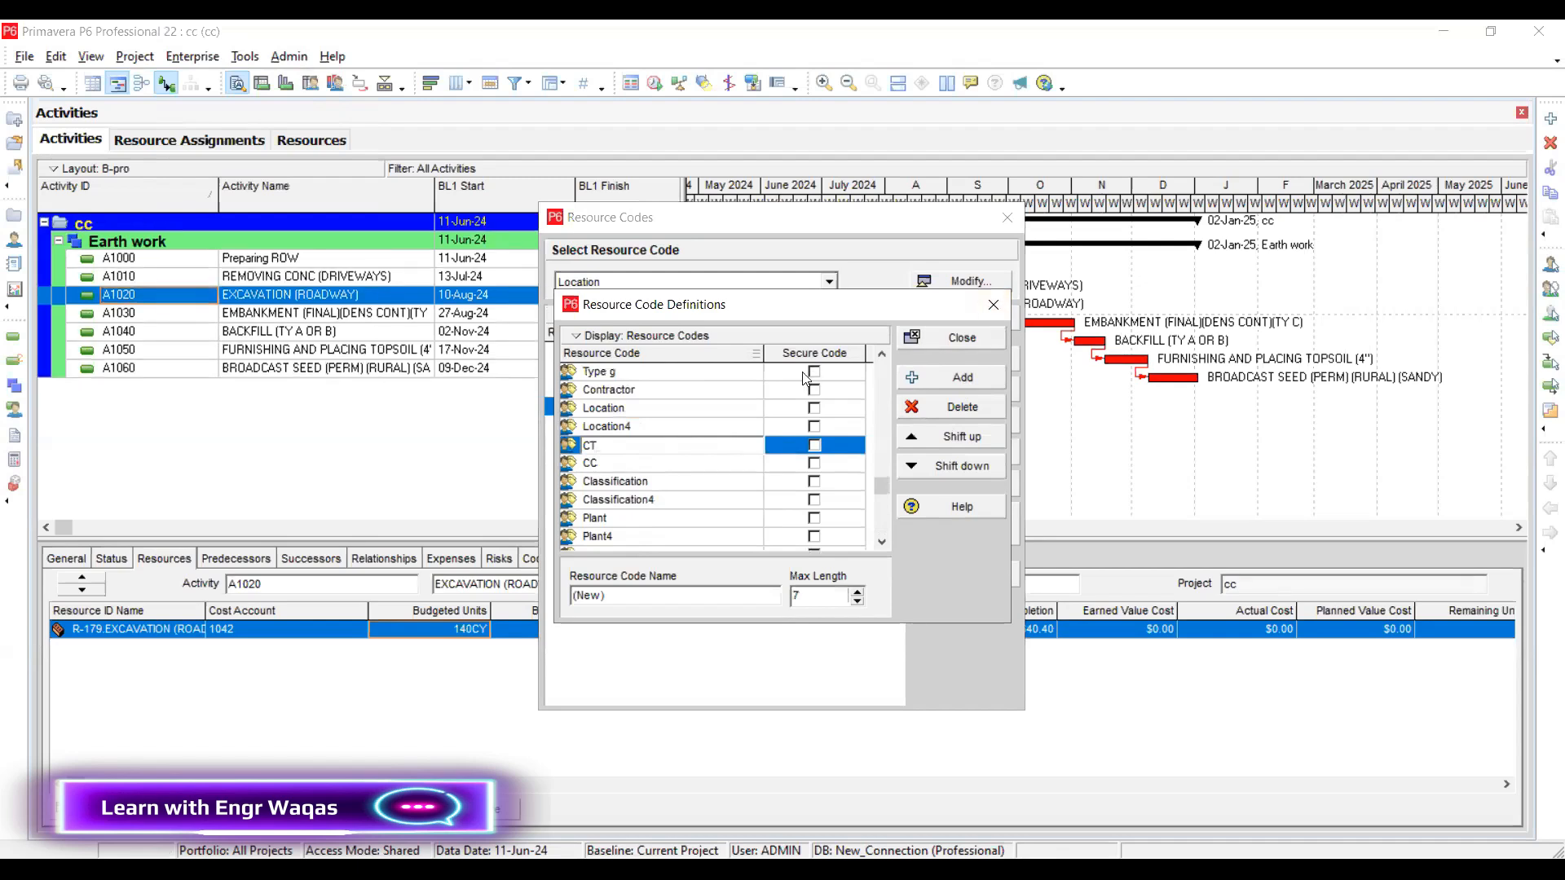
left_click(969, 339)
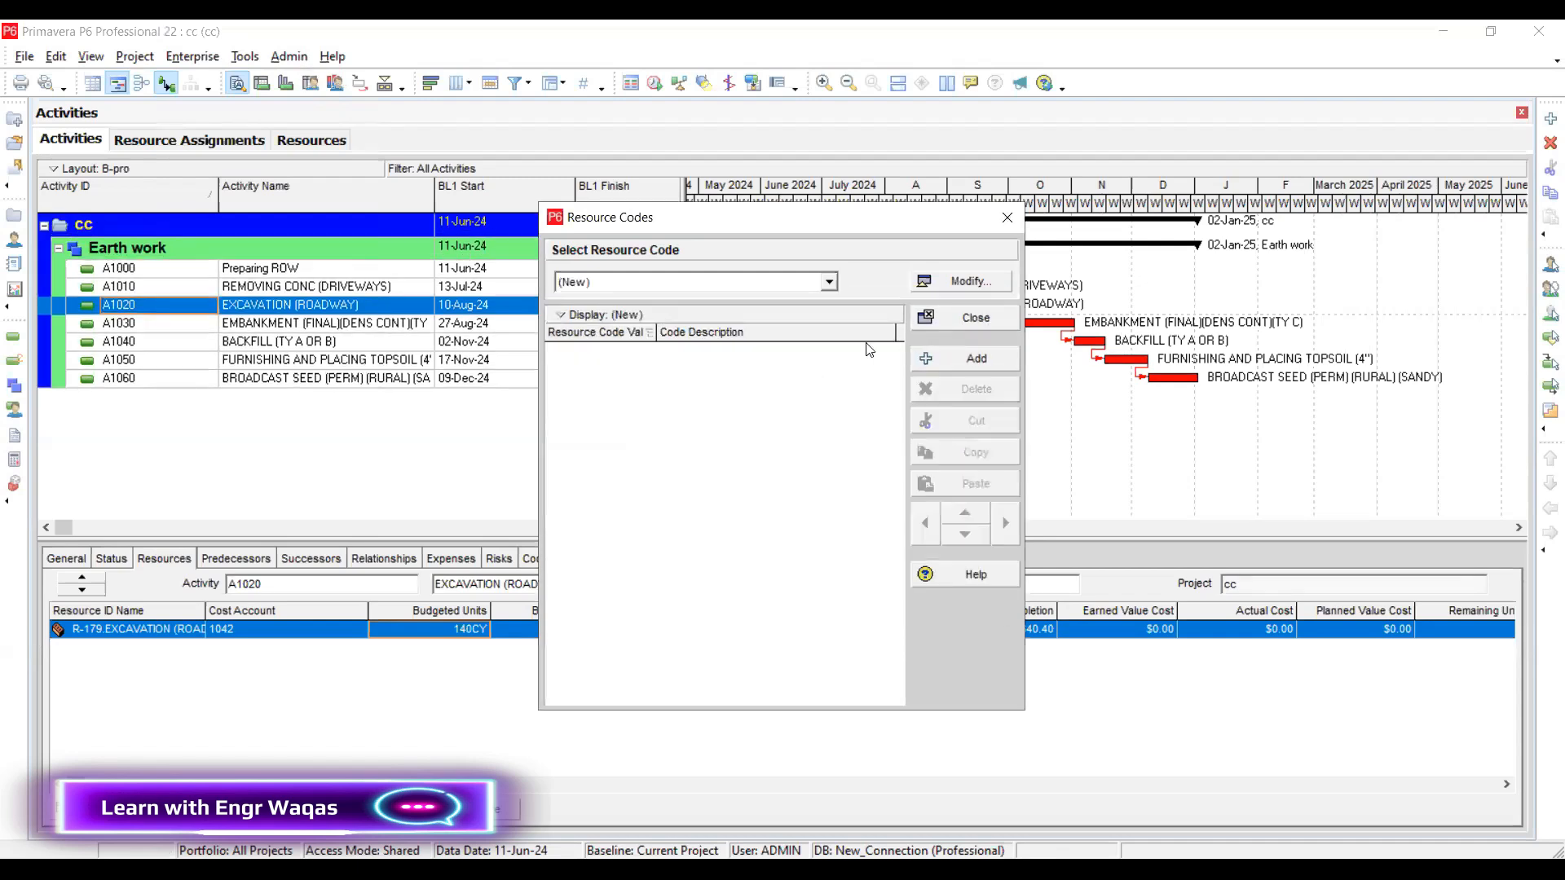
View the values of the existing CC resource code for reference and return to the newly added resource code
left_click(833, 283)
scroll(744, 314, "down", 3)
scroll(749, 317, "up", 2)
left_click(607, 318)
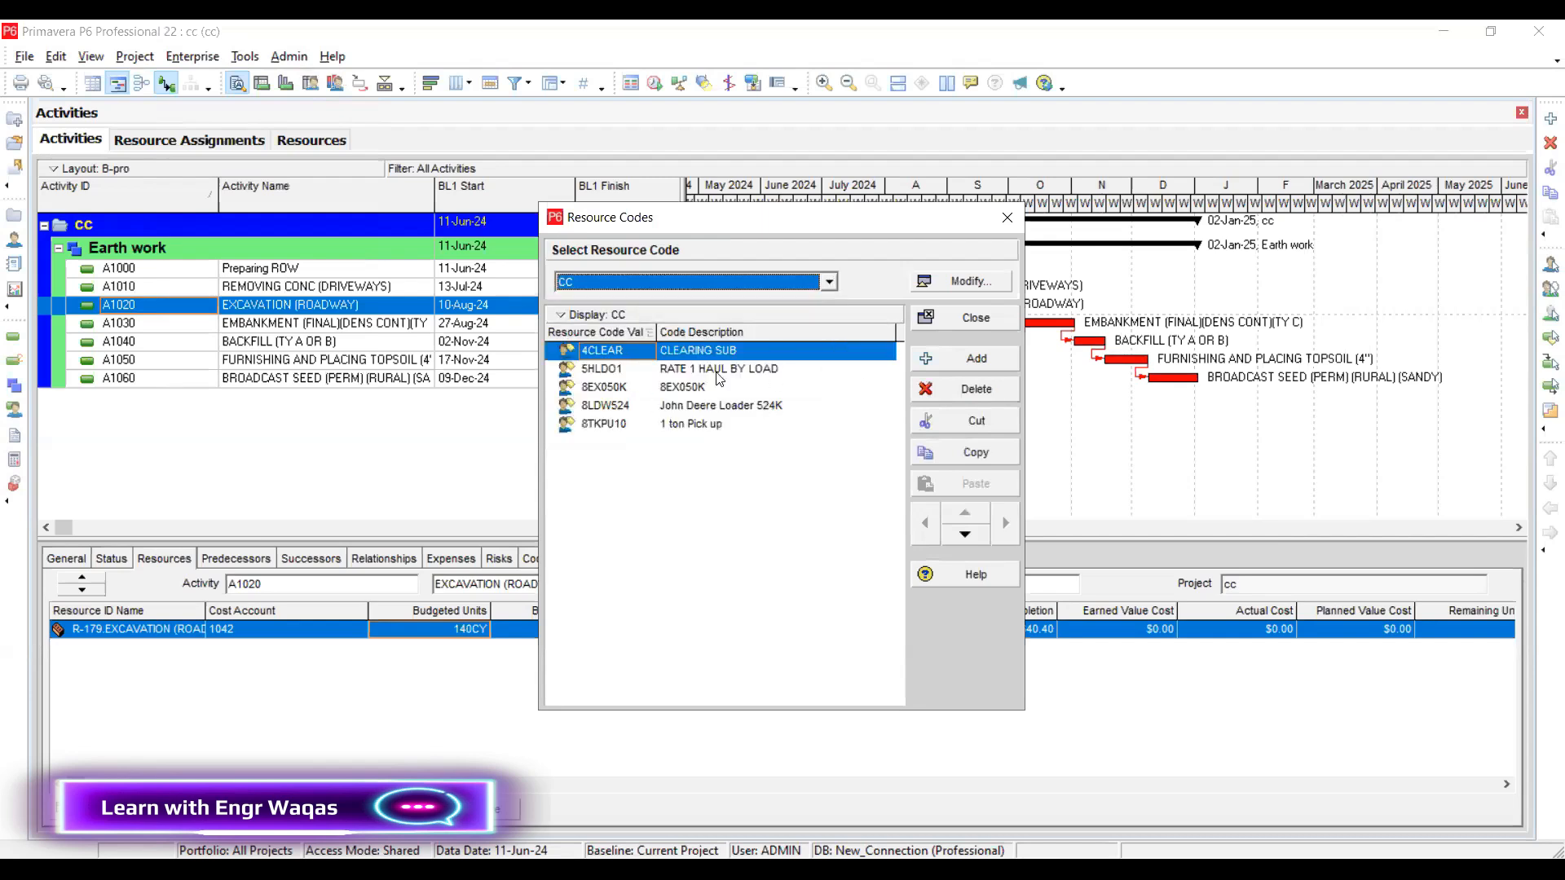
left_click(829, 283)
scroll(776, 348, "down", 2)
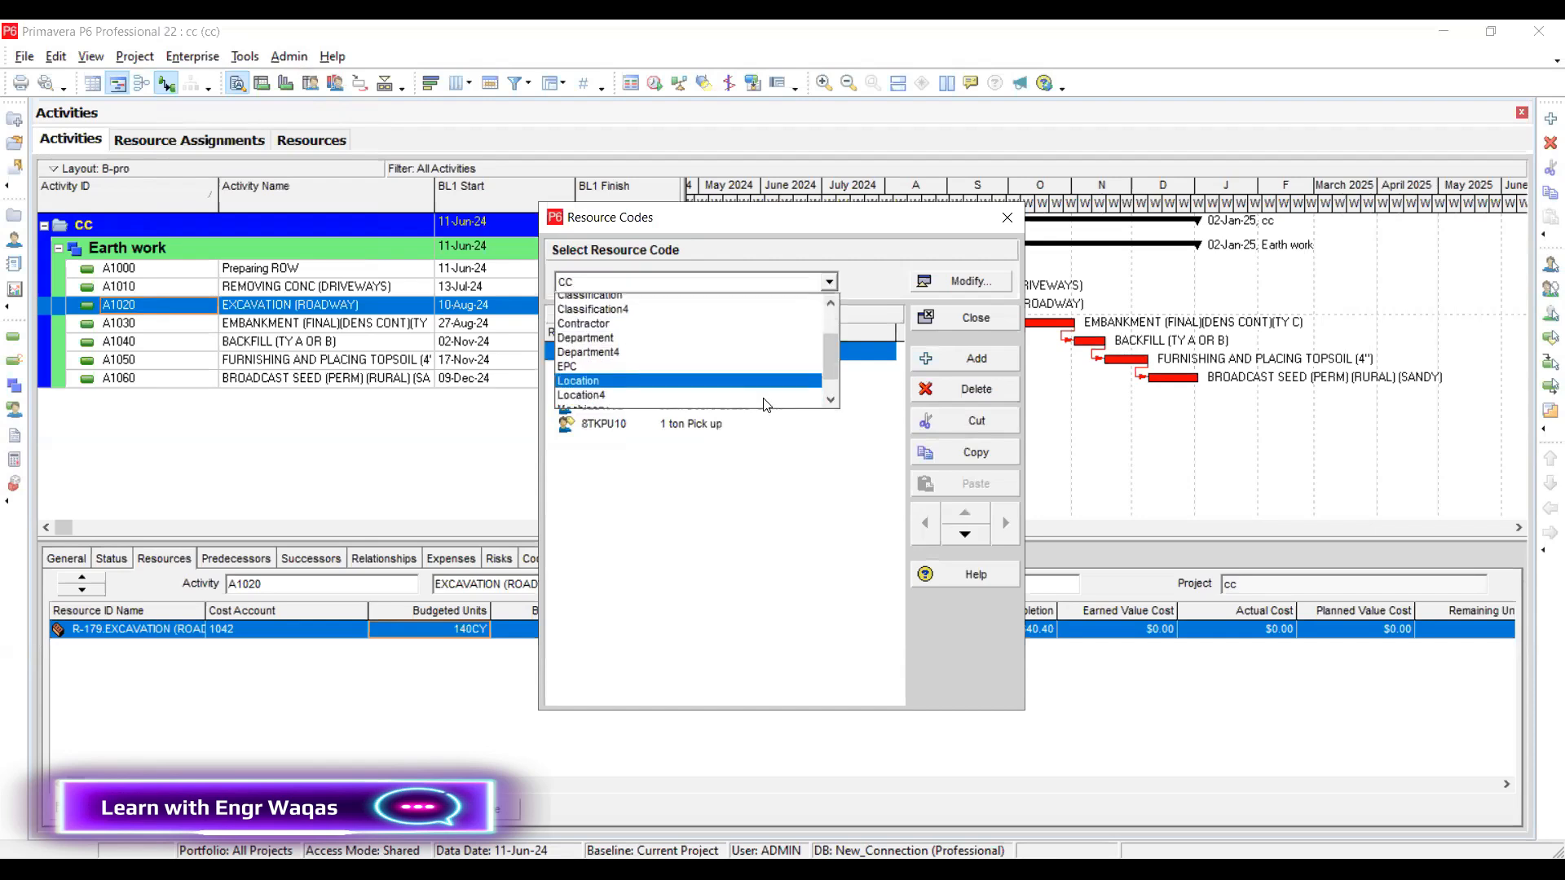
scroll(719, 374, "up", 2)
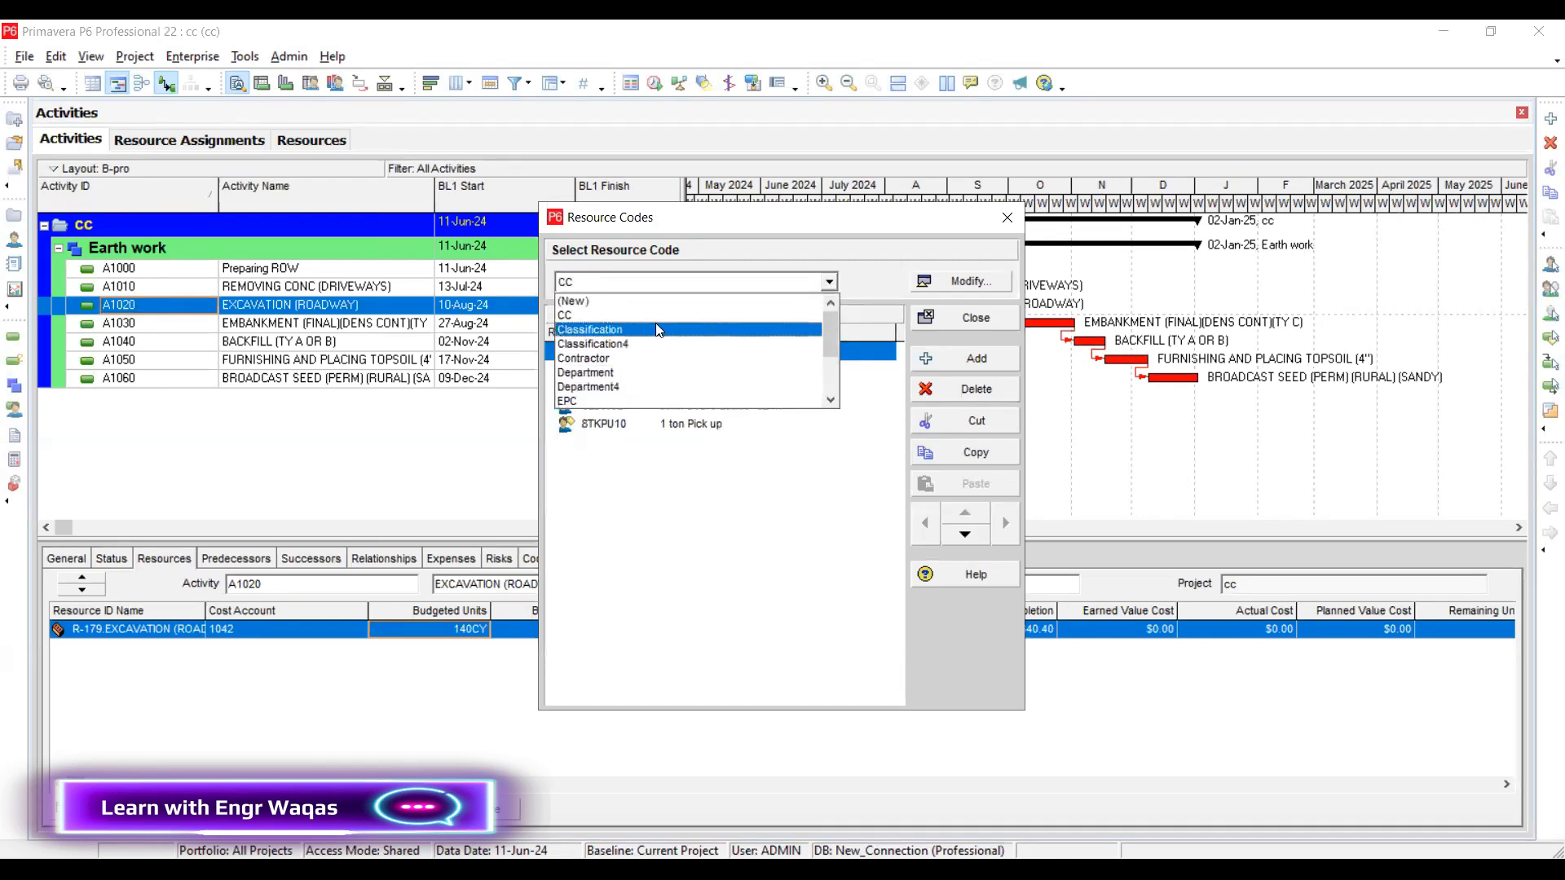
left_click(654, 309)
Add a code value with the description Equipment to the new resource code
left_click(970, 359)
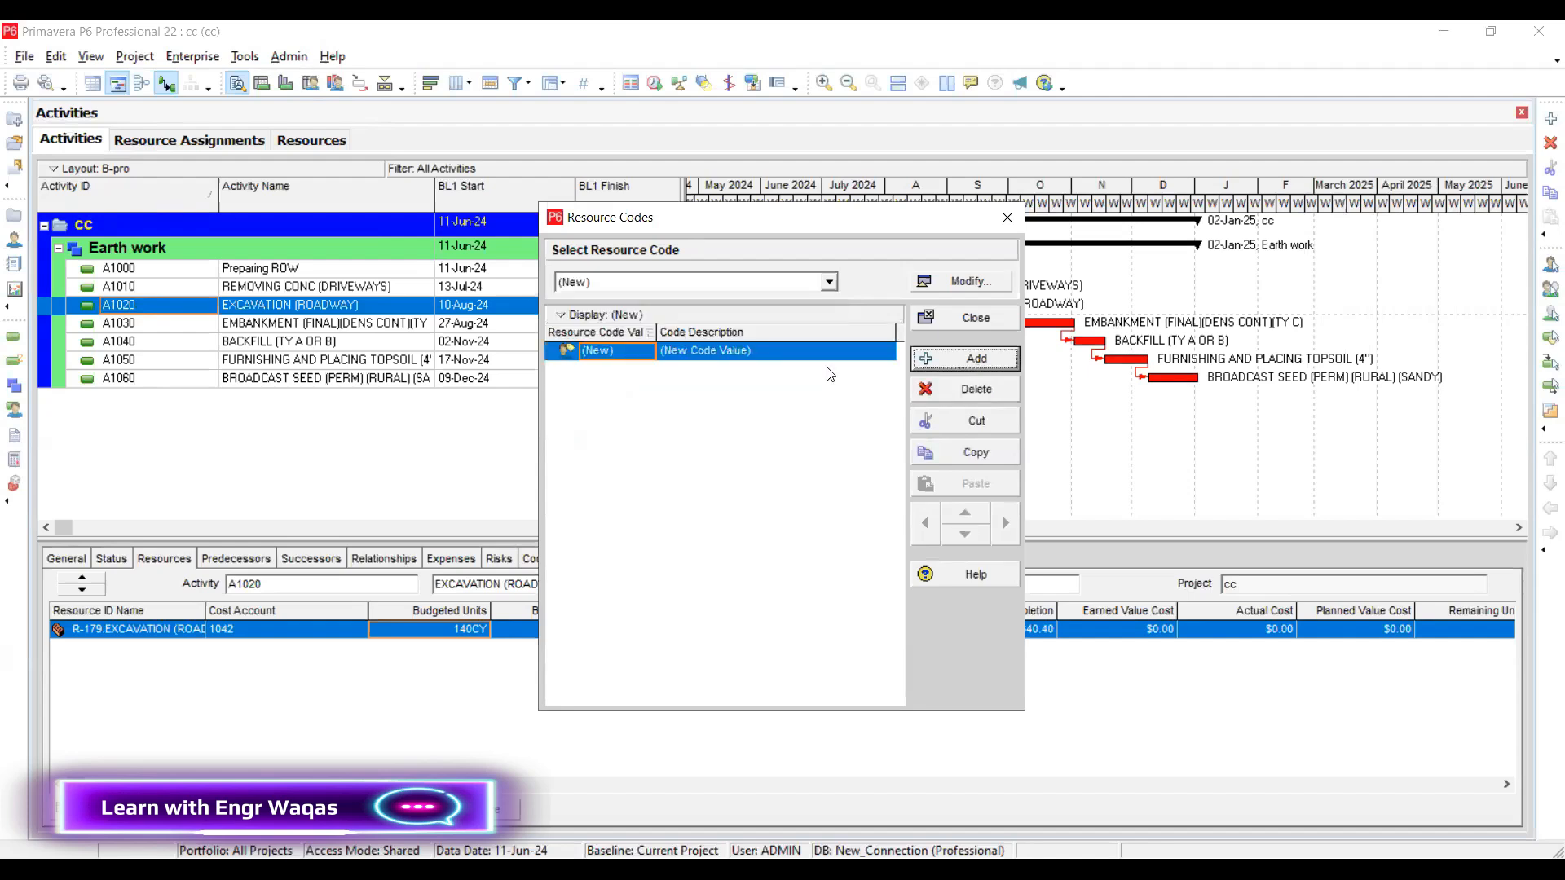
left_click(766, 359)
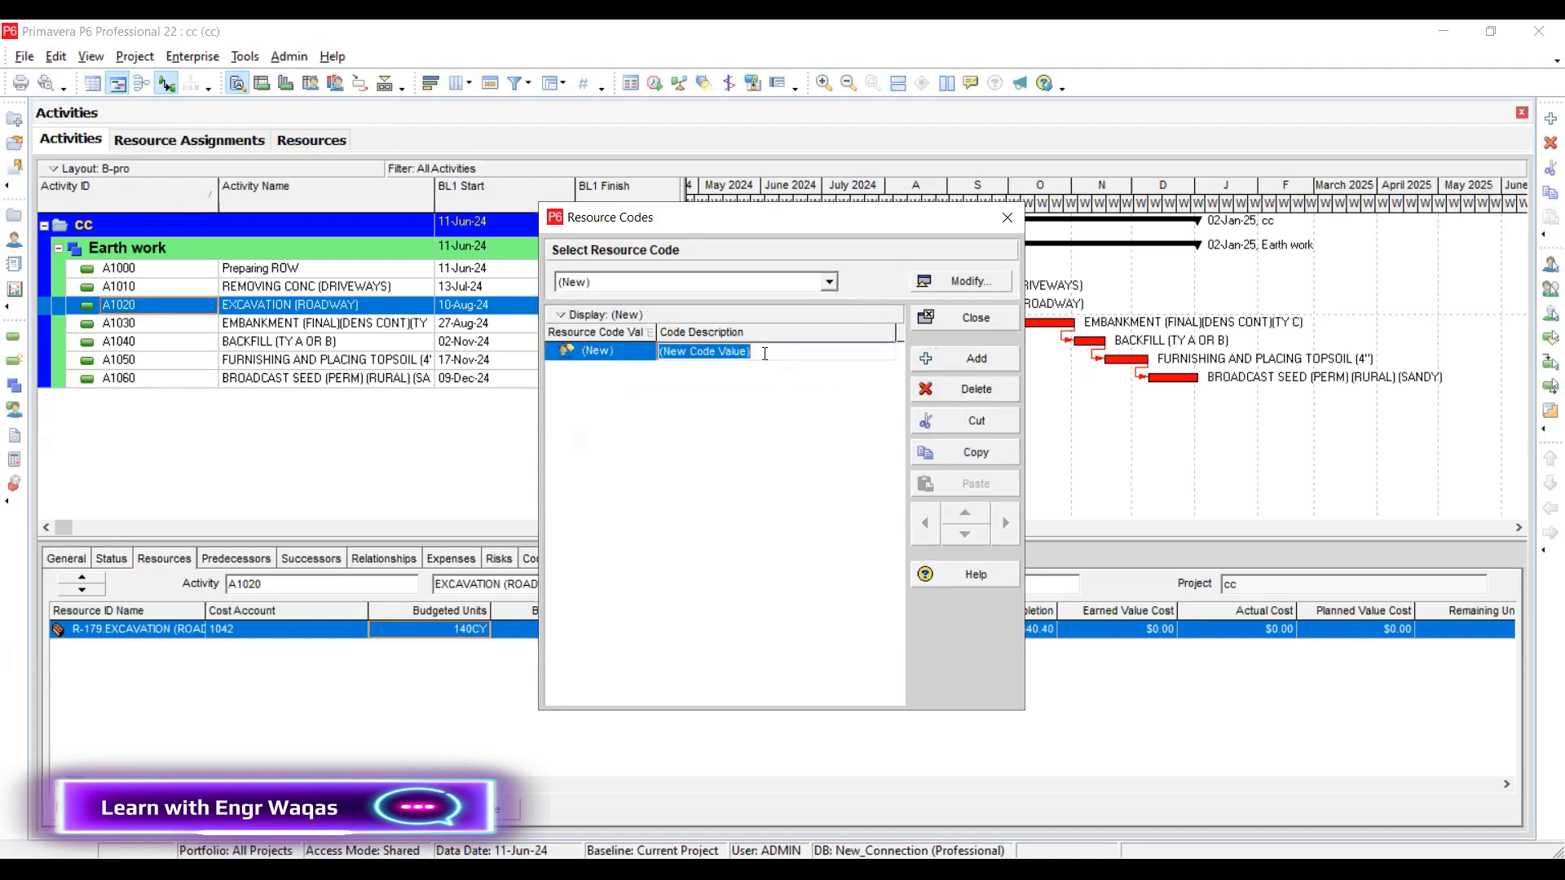
type("Equipmen")
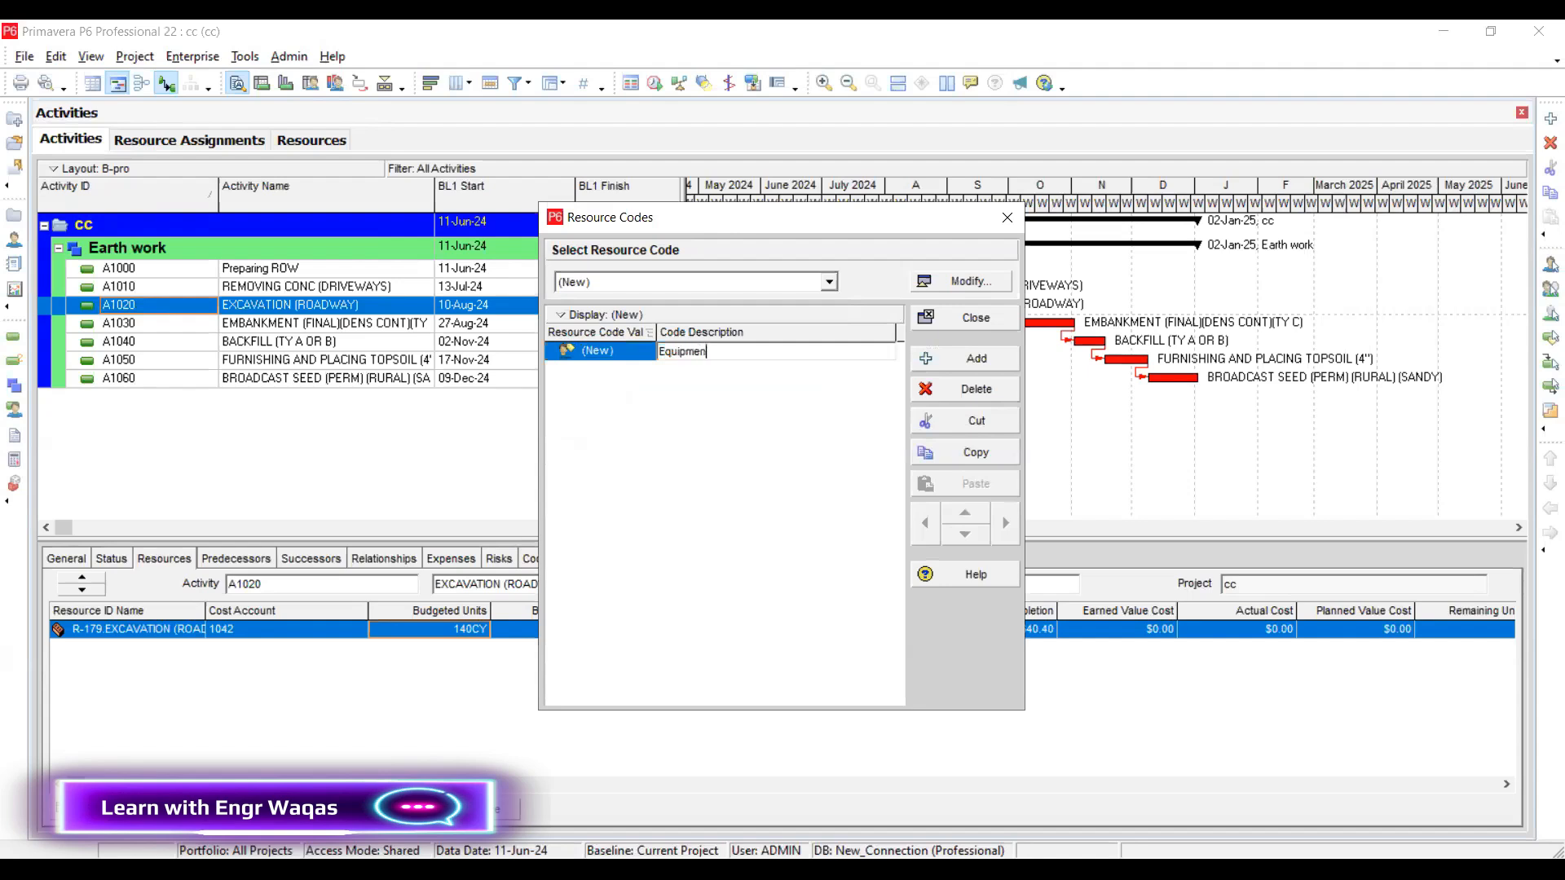
type("t")
key("Return")
Add a second code value with the description labour to the new resource code
left_click(970, 359)
left_click(779, 371)
type("lan")
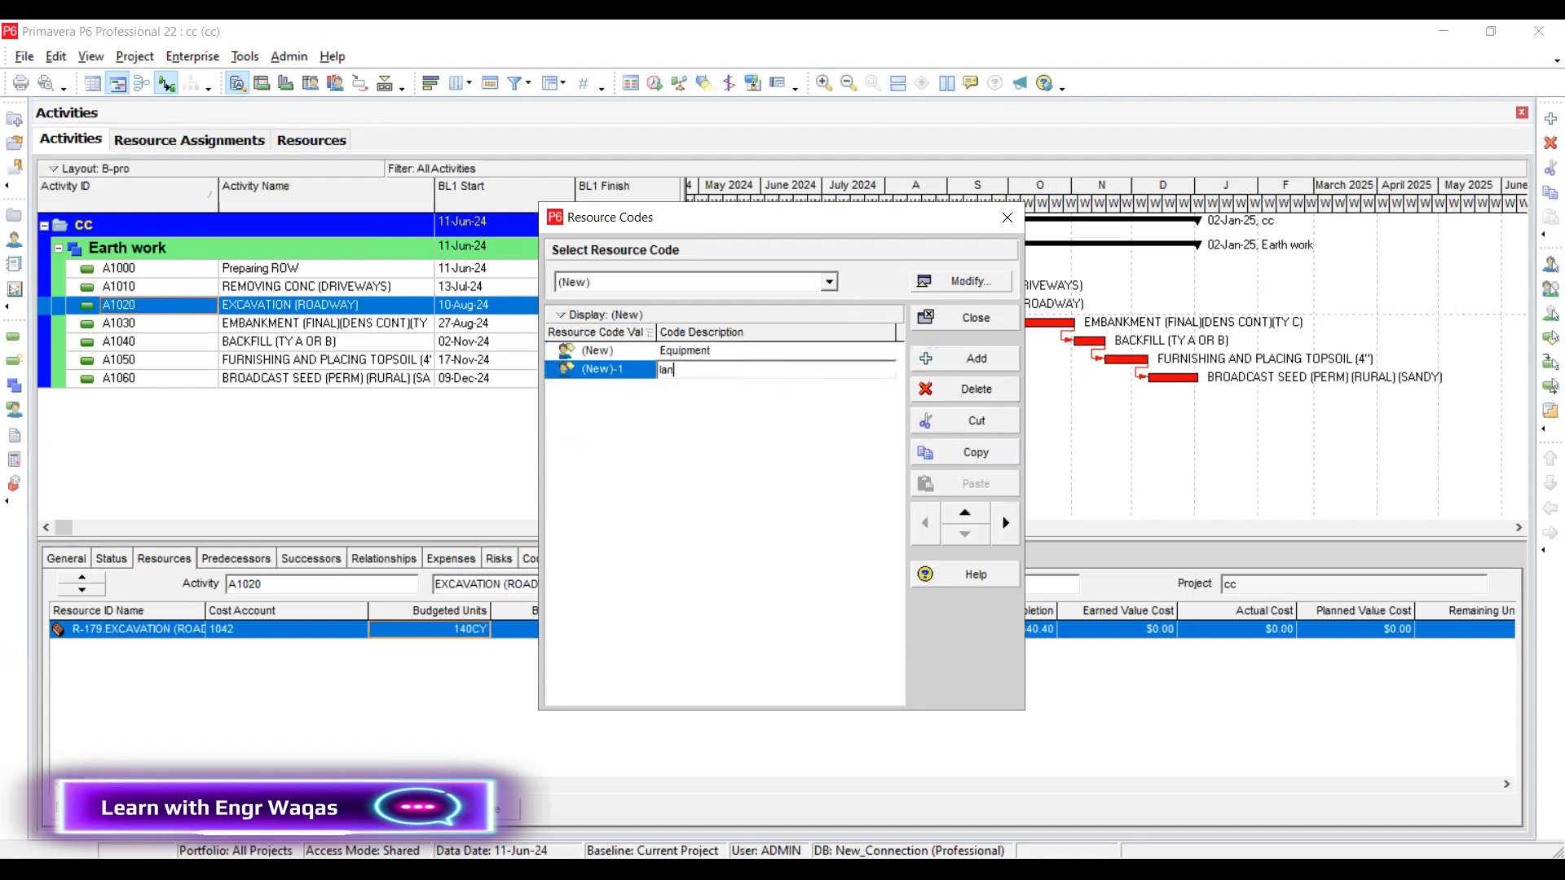
type("our")
key("Return")
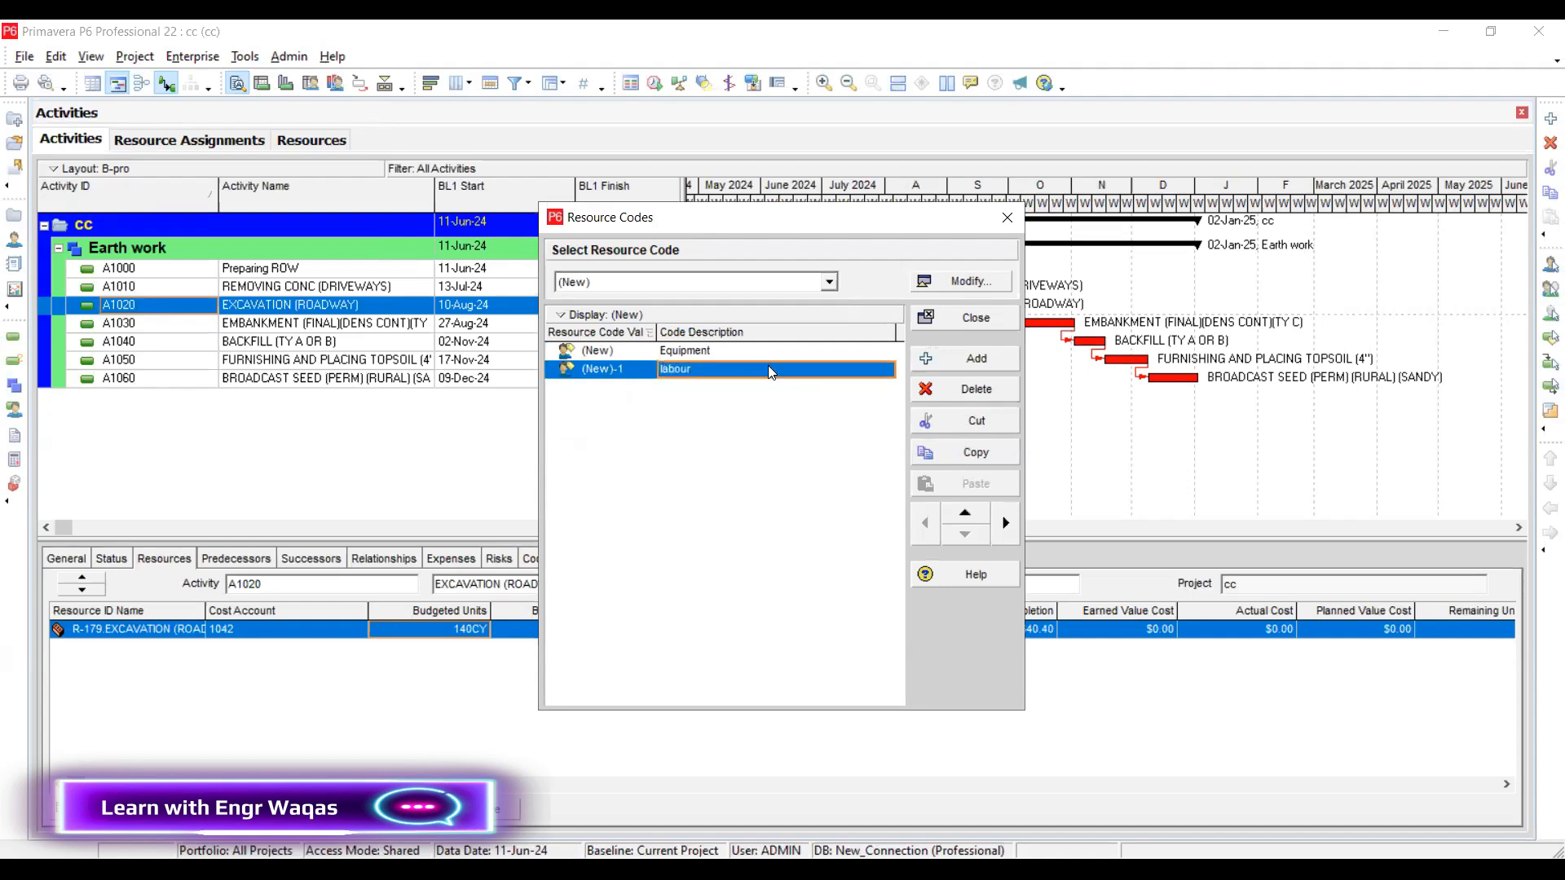
Add a third code value with the description PM to the new resource code
left_click(995, 352)
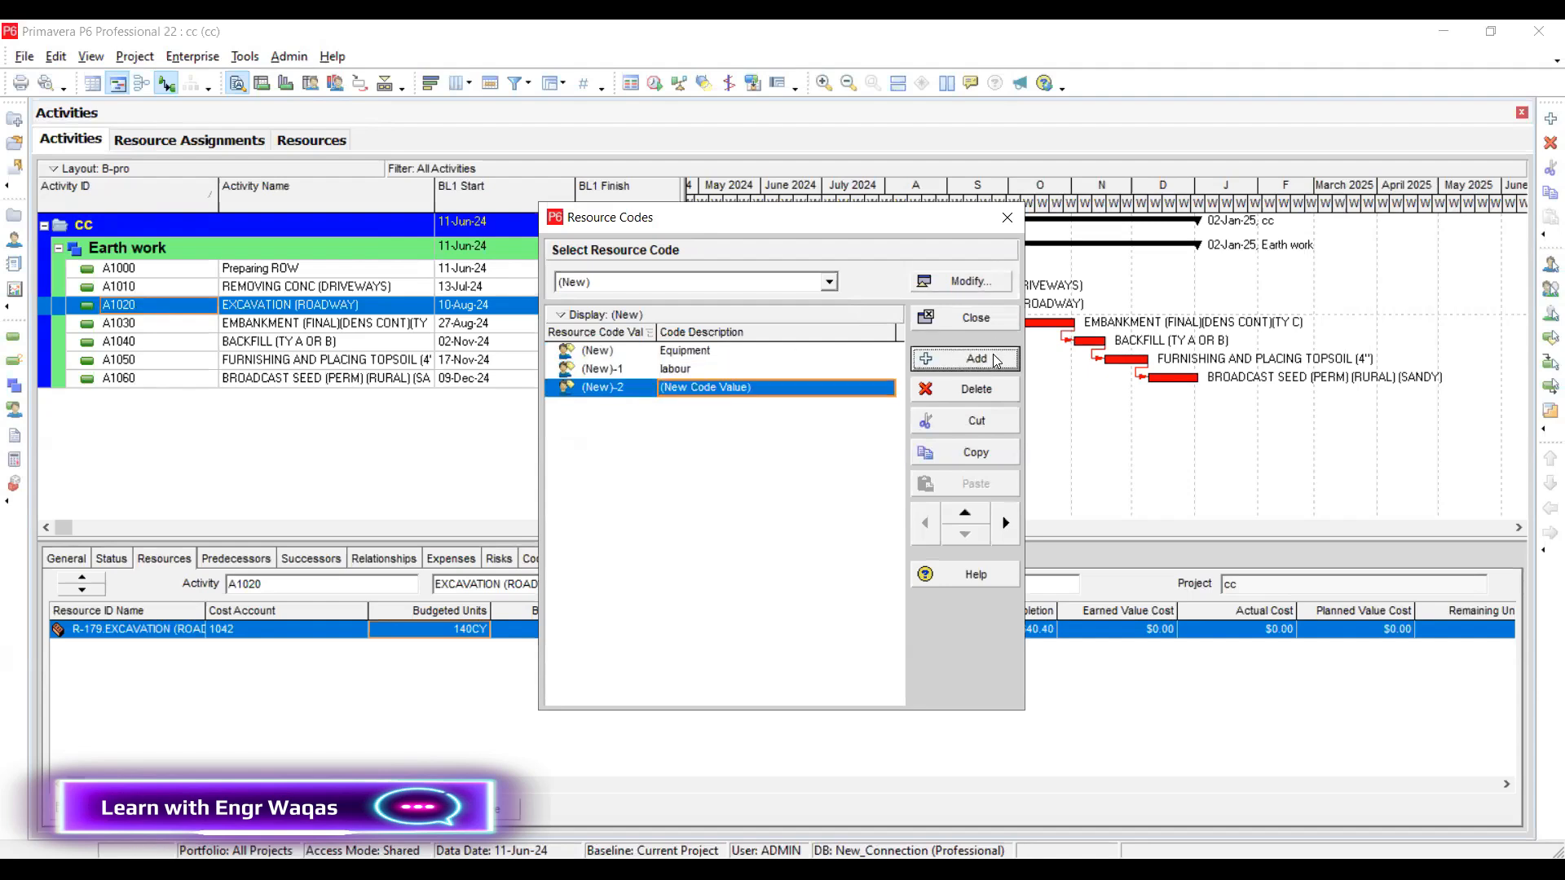
left_click(777, 390)
type("P")
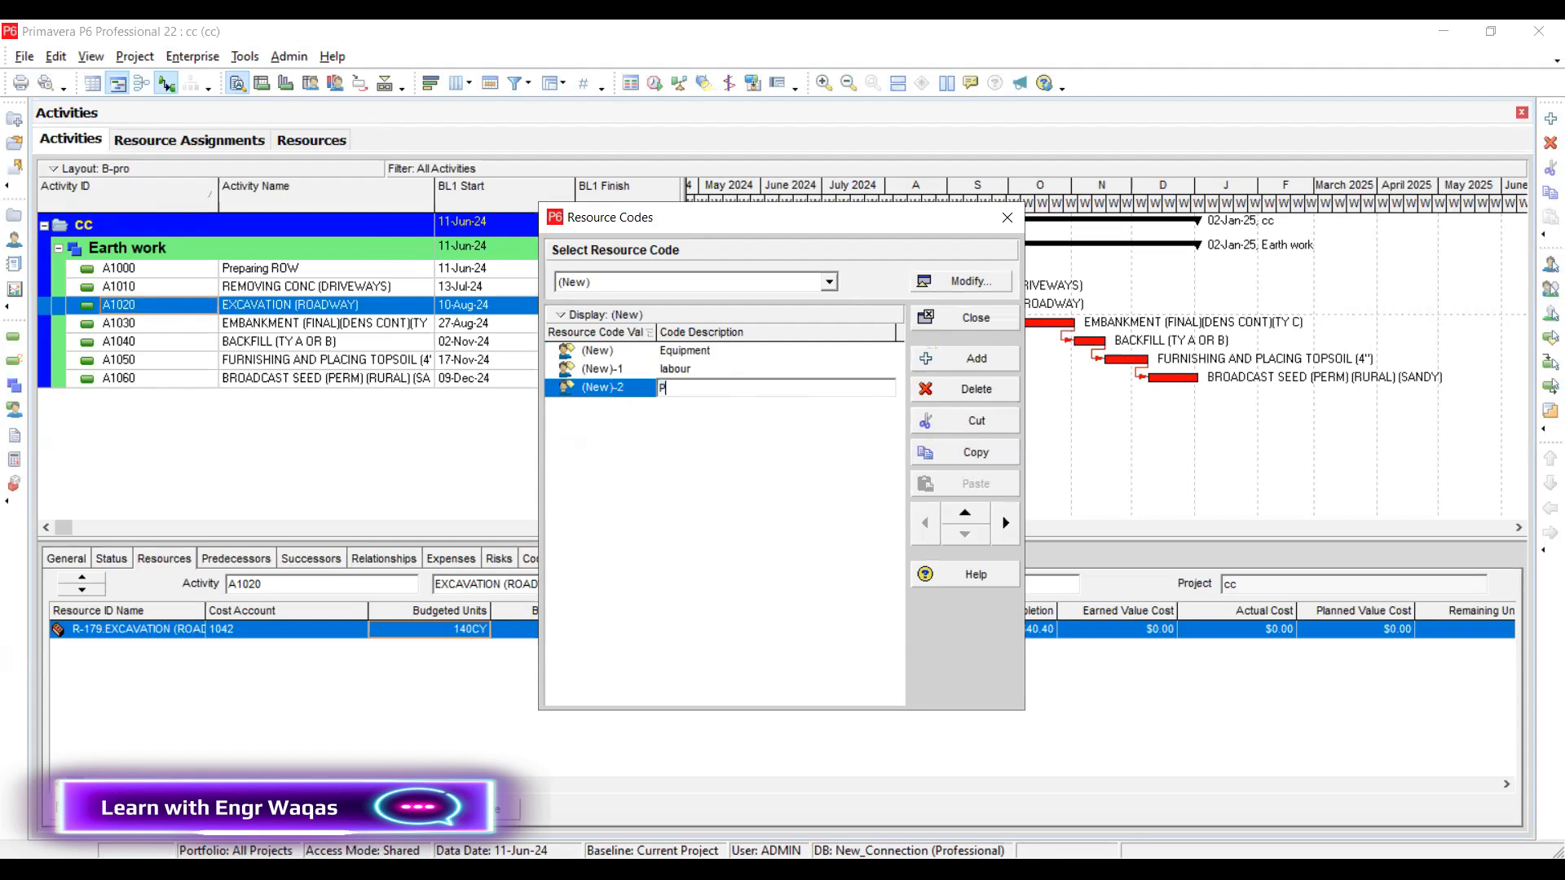
key("Return")
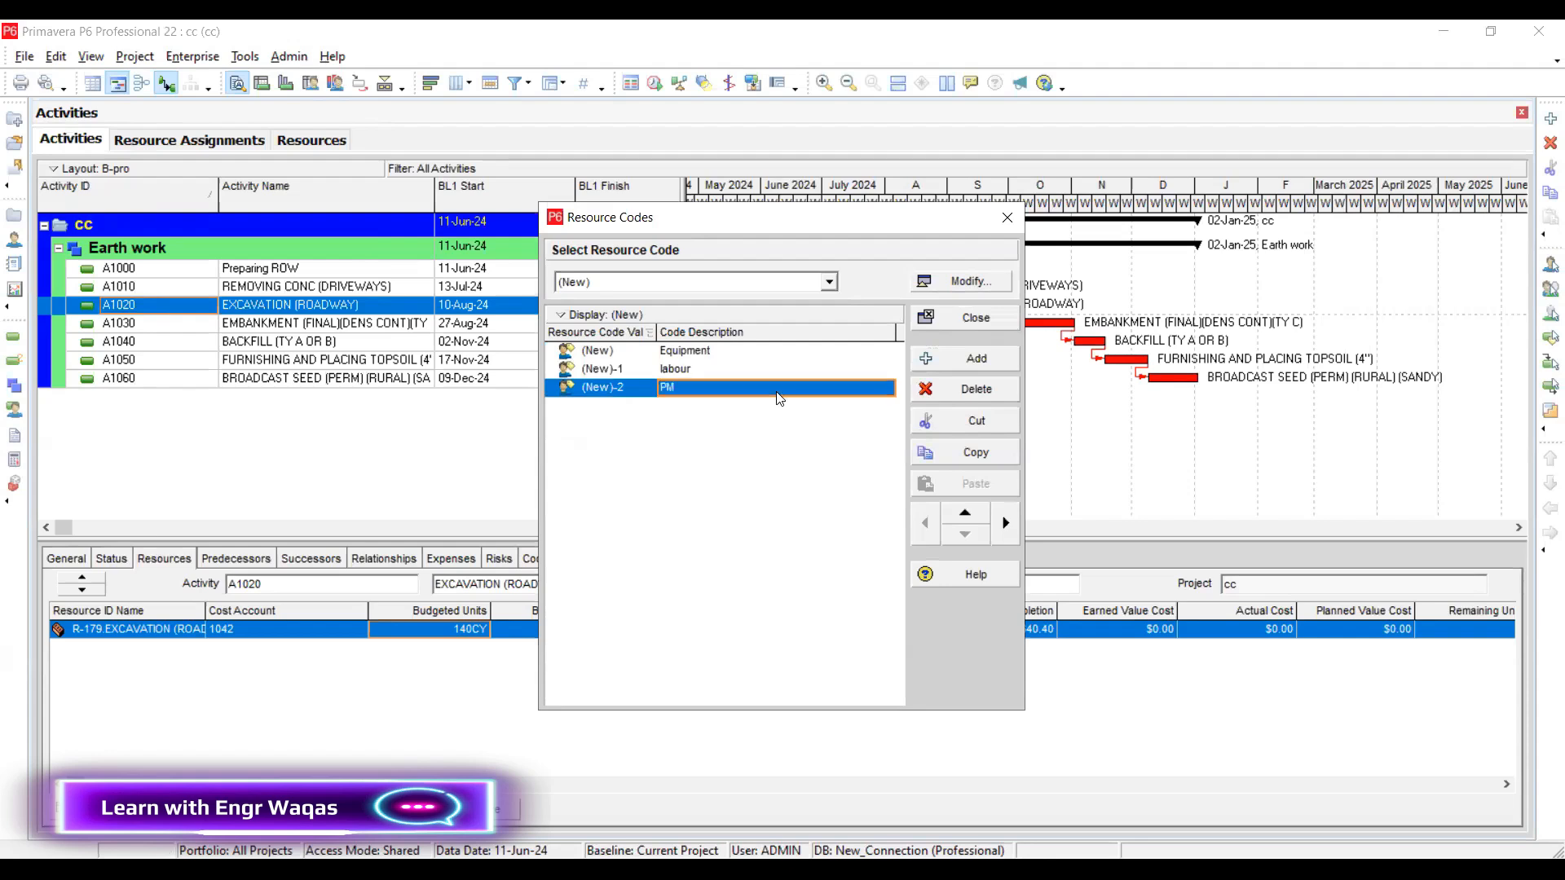
left_click(950, 360)
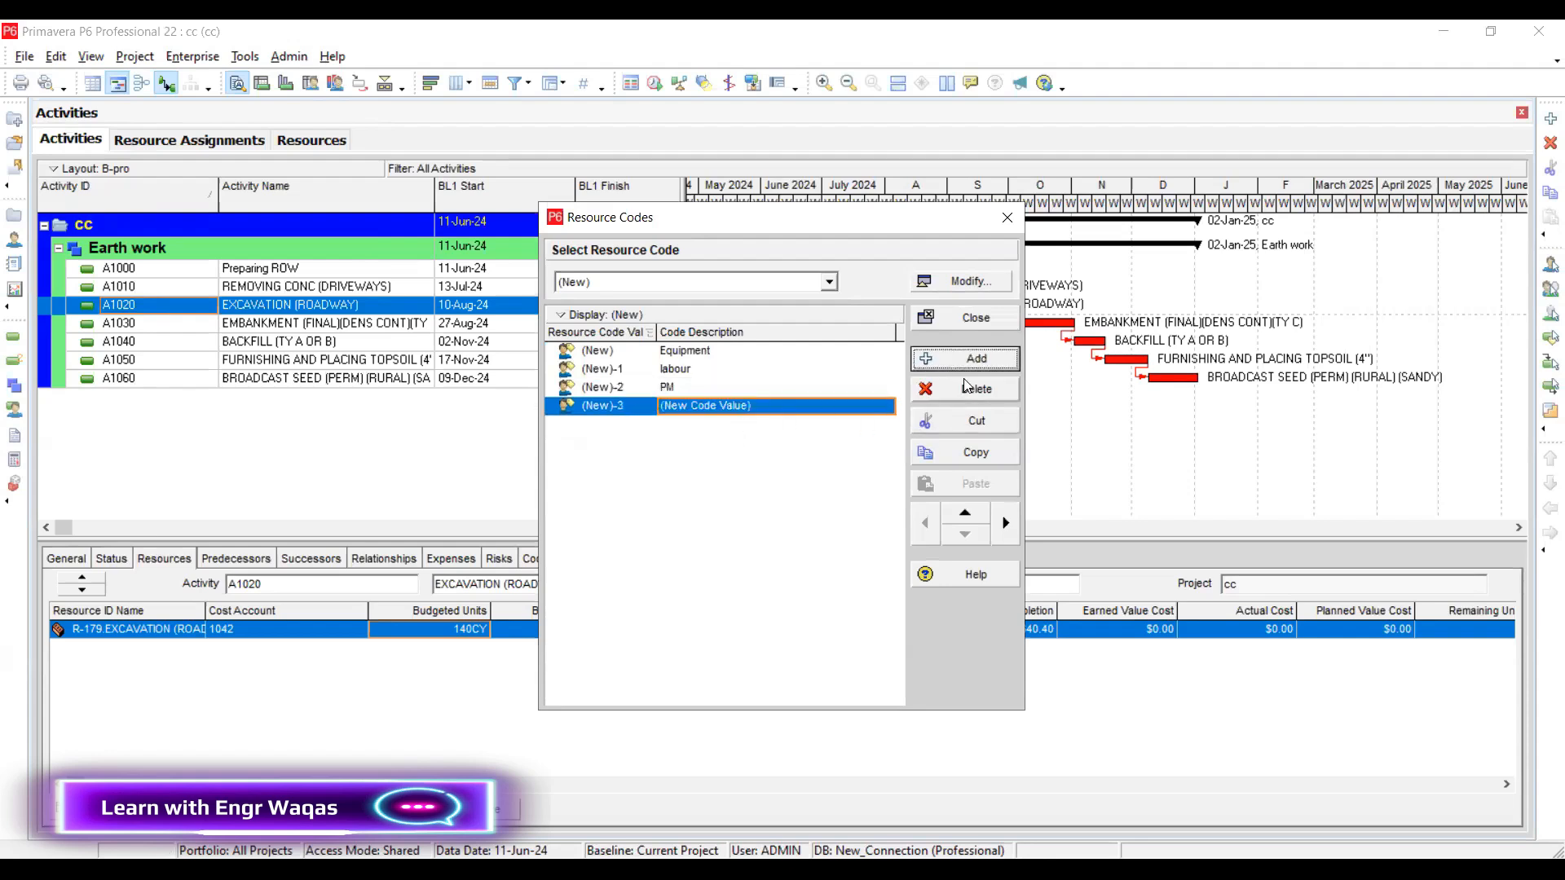
left_click(772, 408)
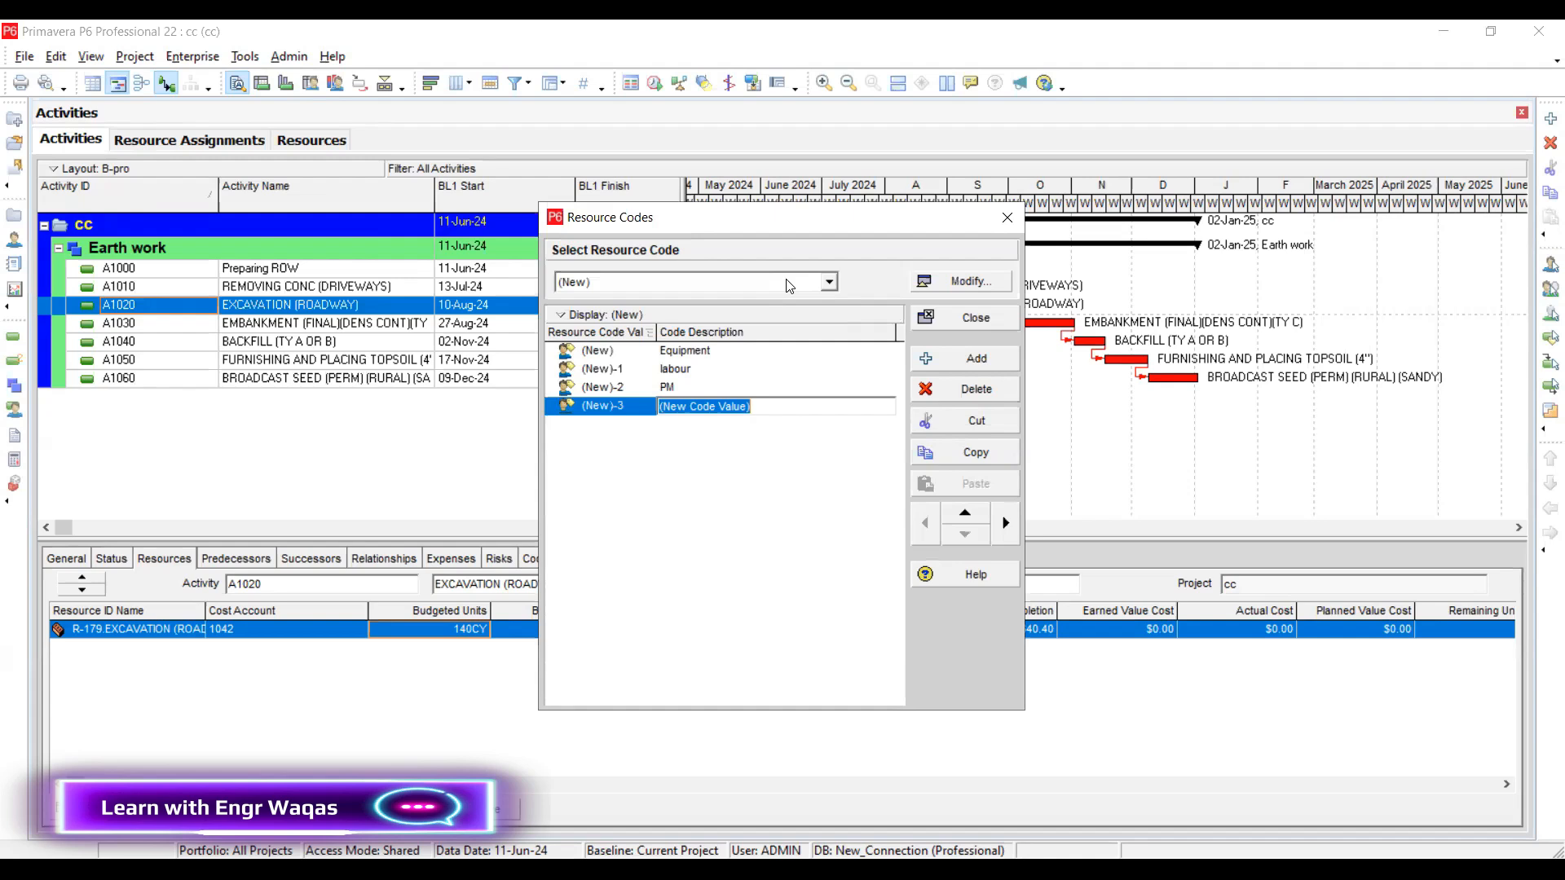
left_click(972, 386)
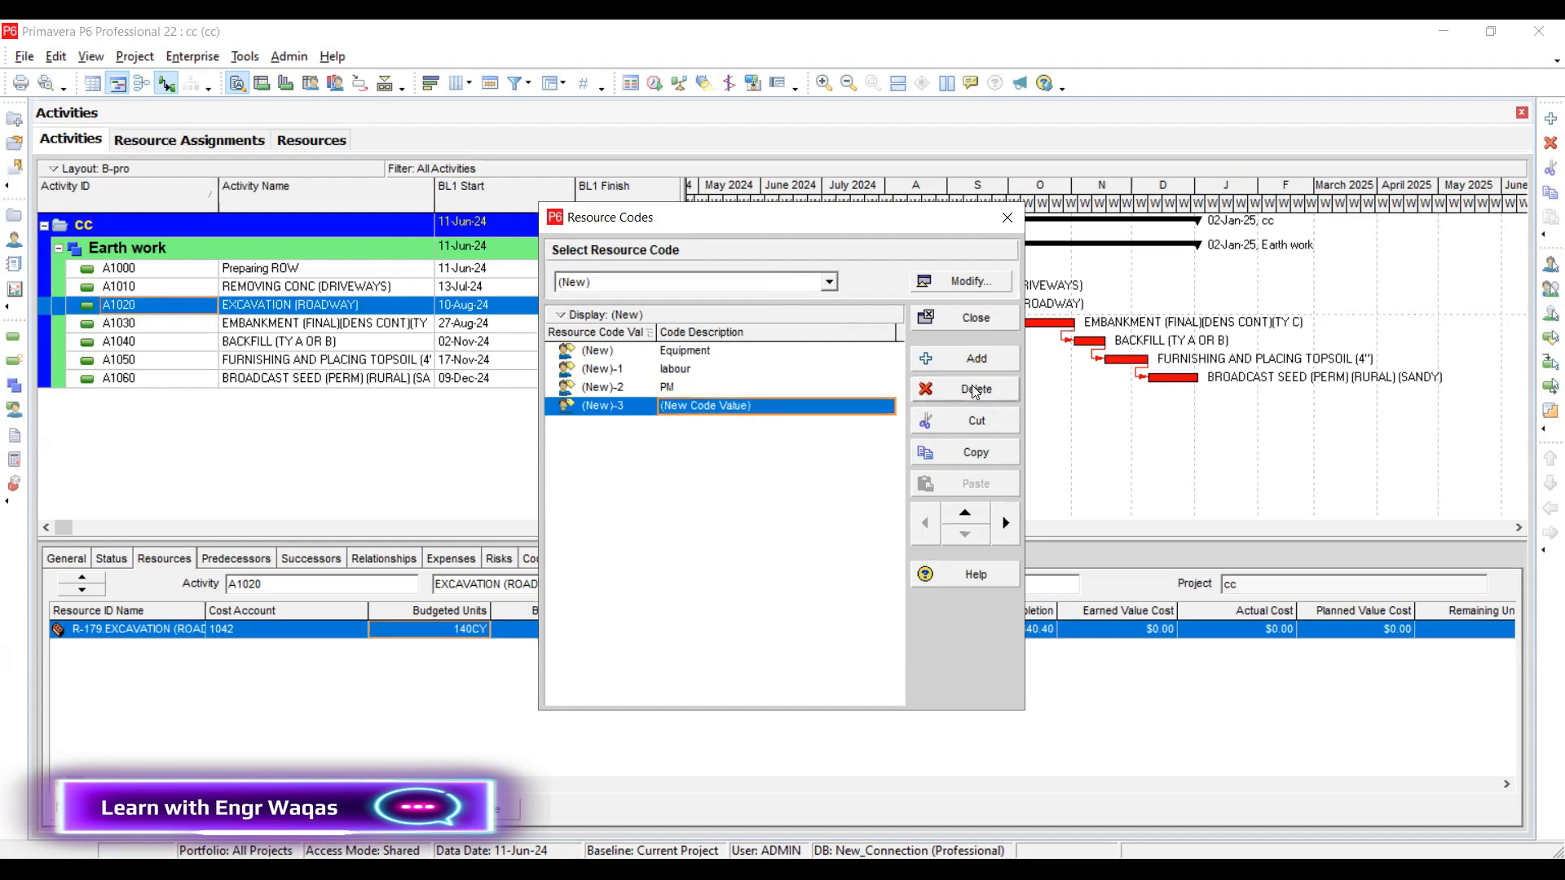
left_click(737, 482)
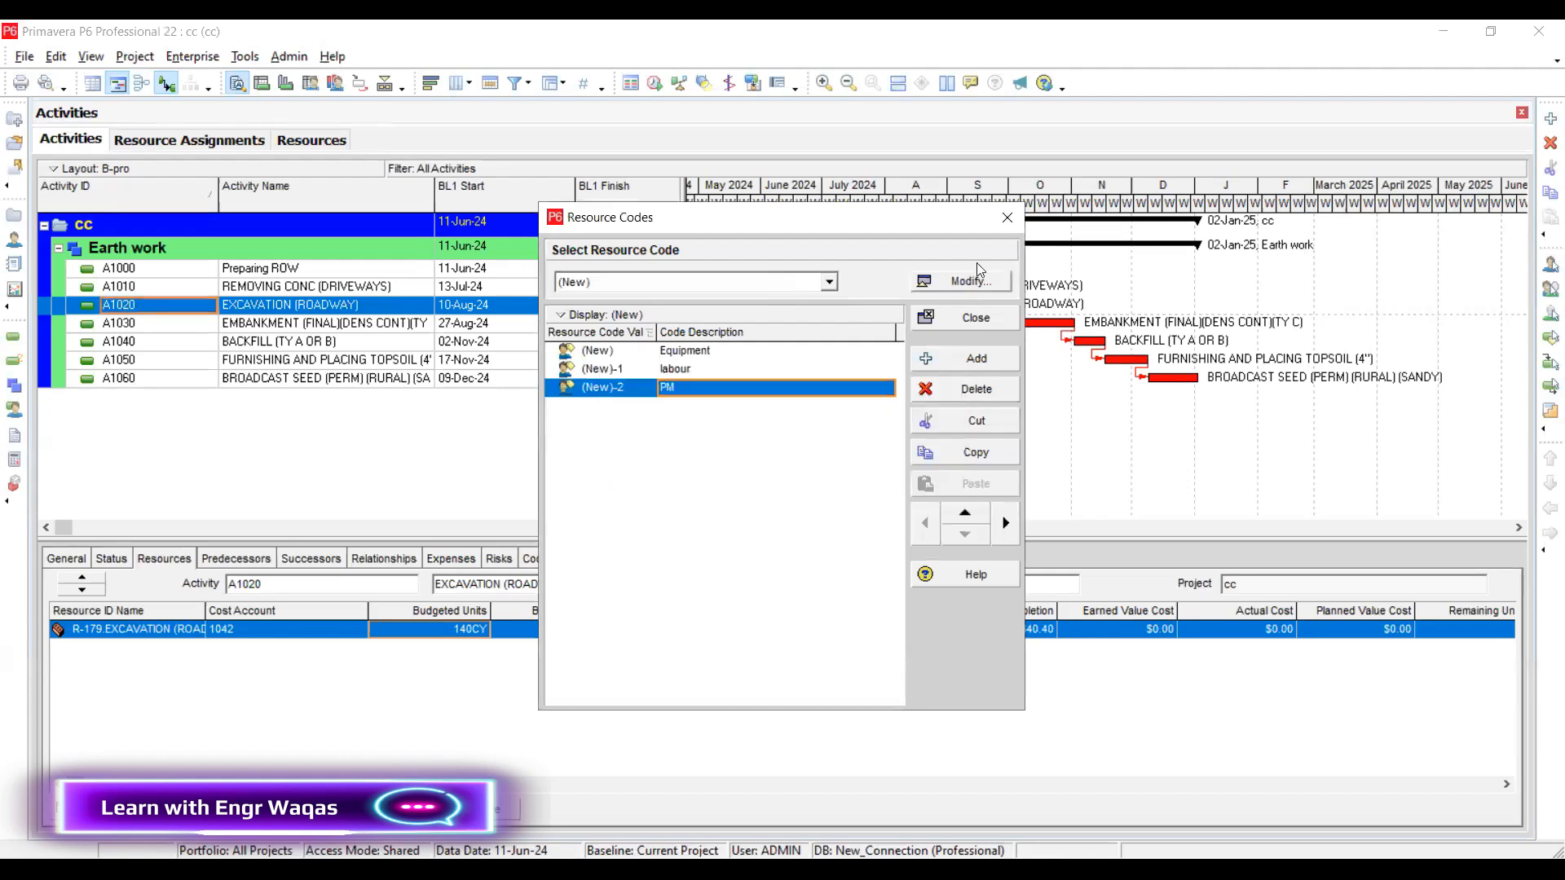
Close the resource codes, show the project's Resources list and open its column customization
left_click(1006, 222)
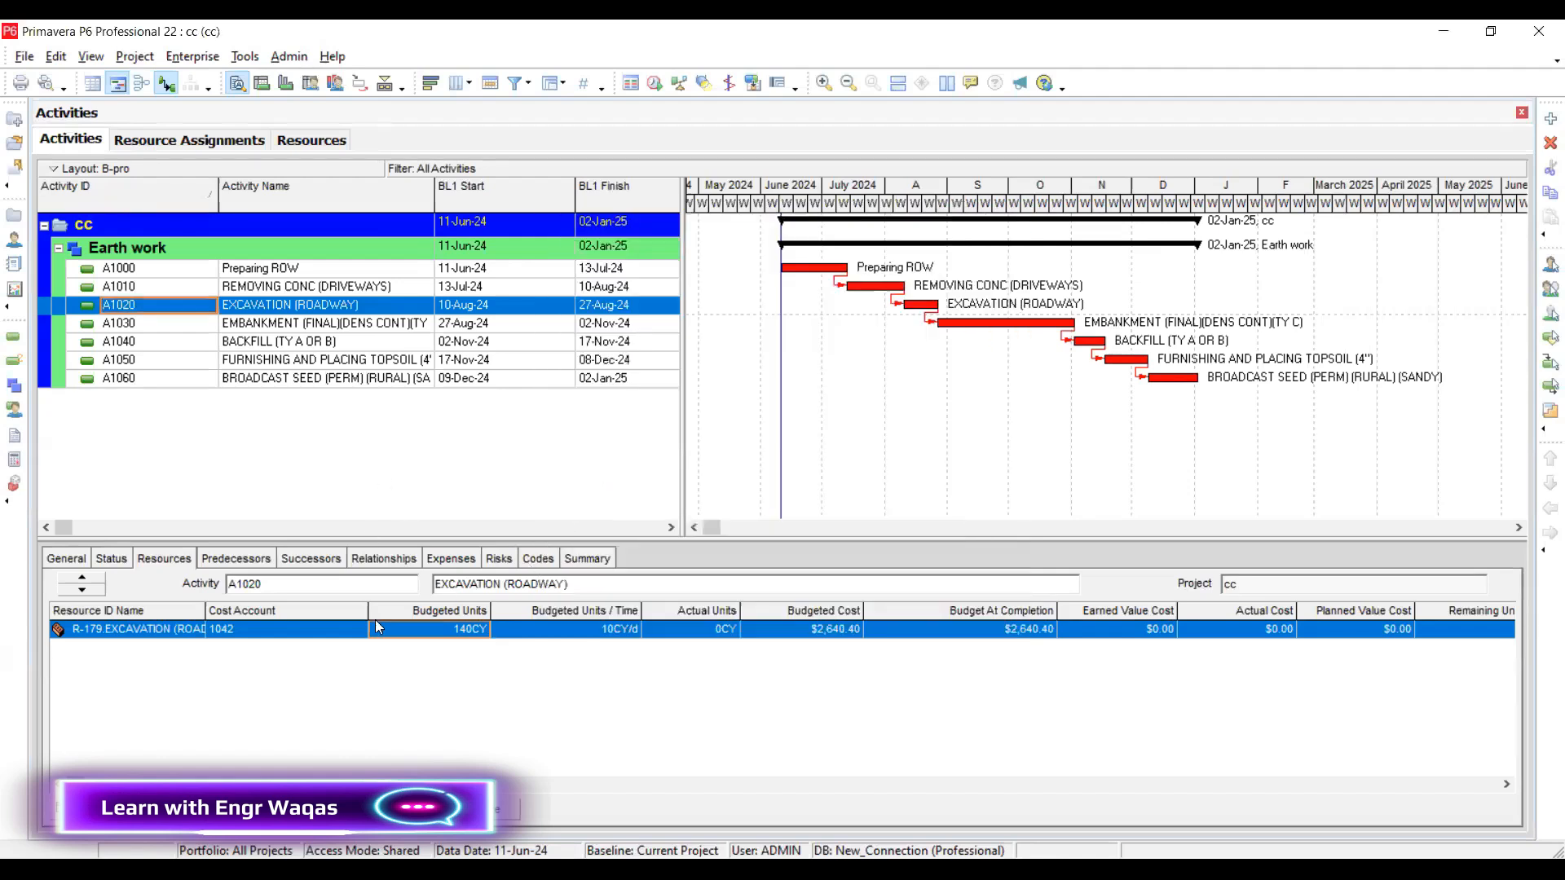
left_click(325, 140)
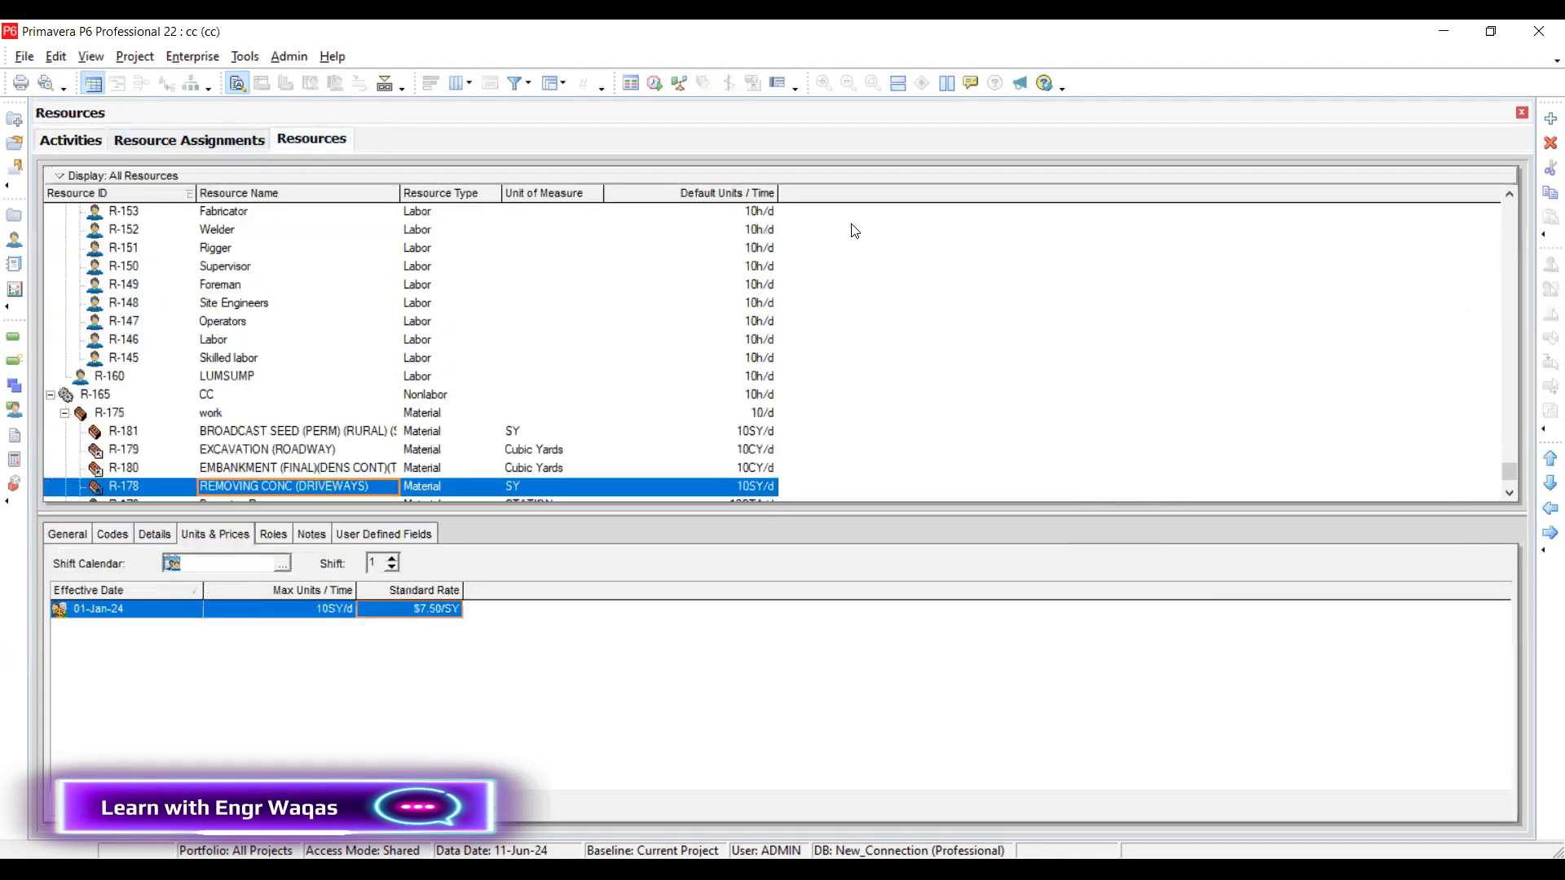
right_click(954, 272)
mouse_move(1038, 486)
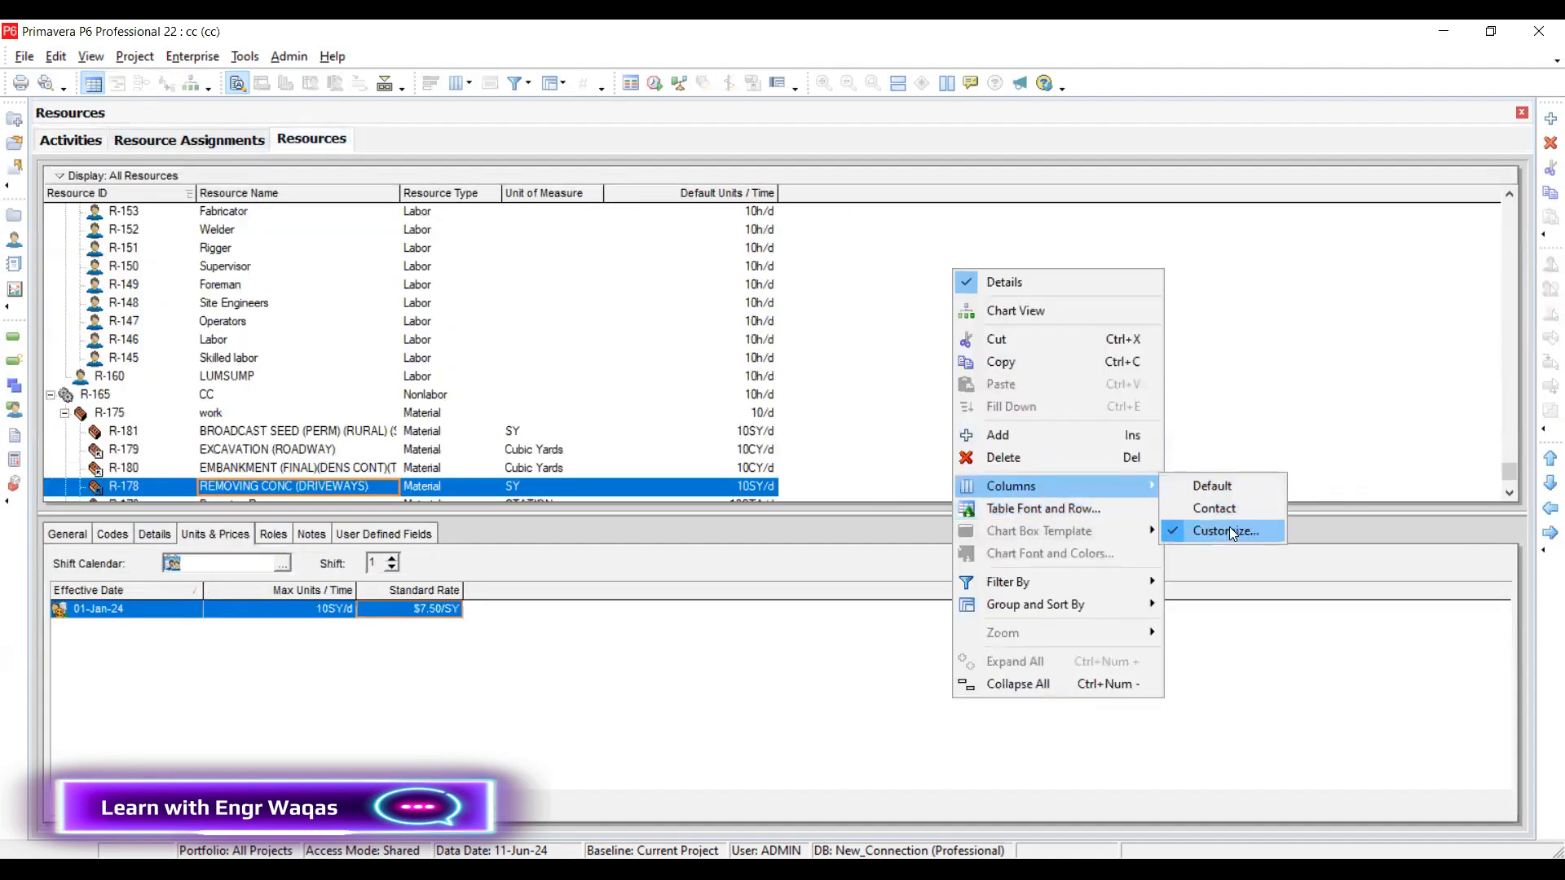
left_click(1207, 531)
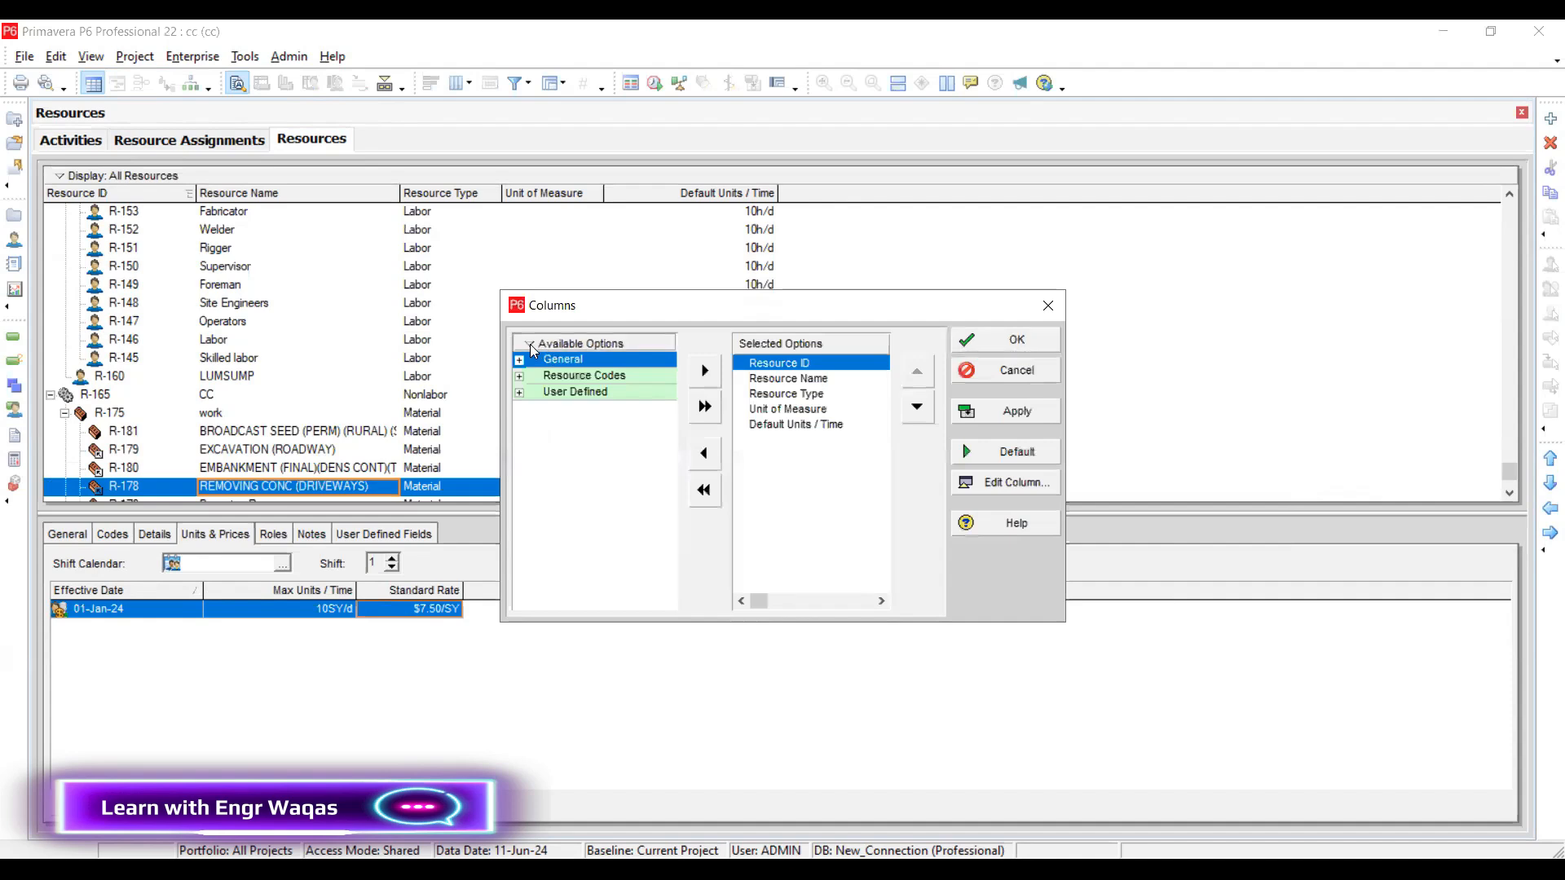
Search the available column options for "Resource codes"
left_click(530, 344)
left_click(577, 368)
type("rESOUR")
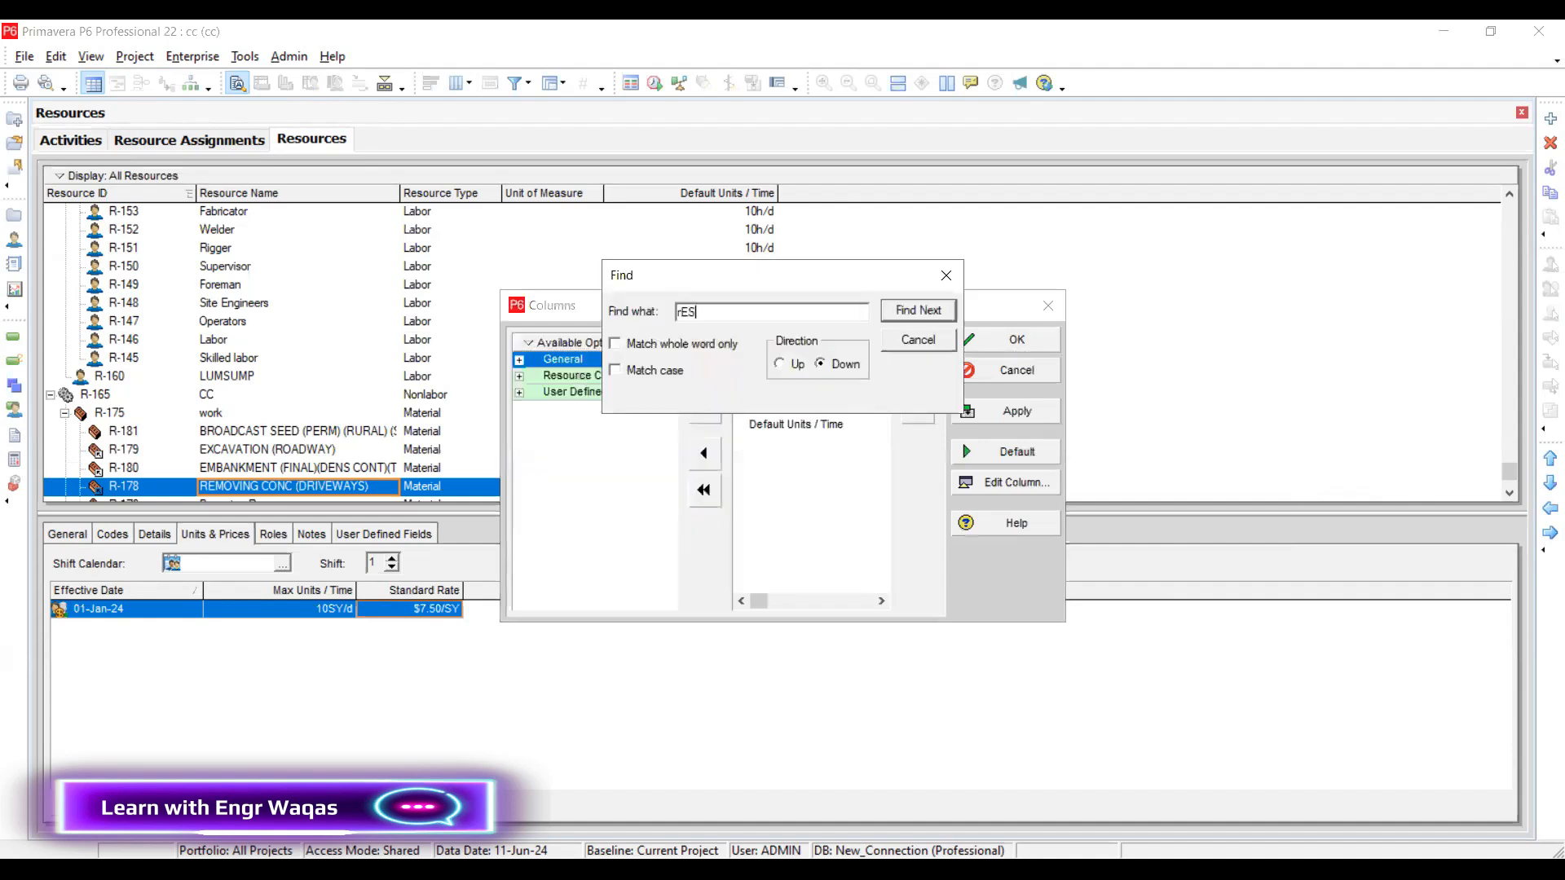
key("BackSpace")
key("BackSpace")
key("BackSpace")
key("BackSpace")
key("BackSpace")
key("BackSpace")
key("BackSpace")
key("BackSpace")
type("Resource")
type("odes")
key("Return")
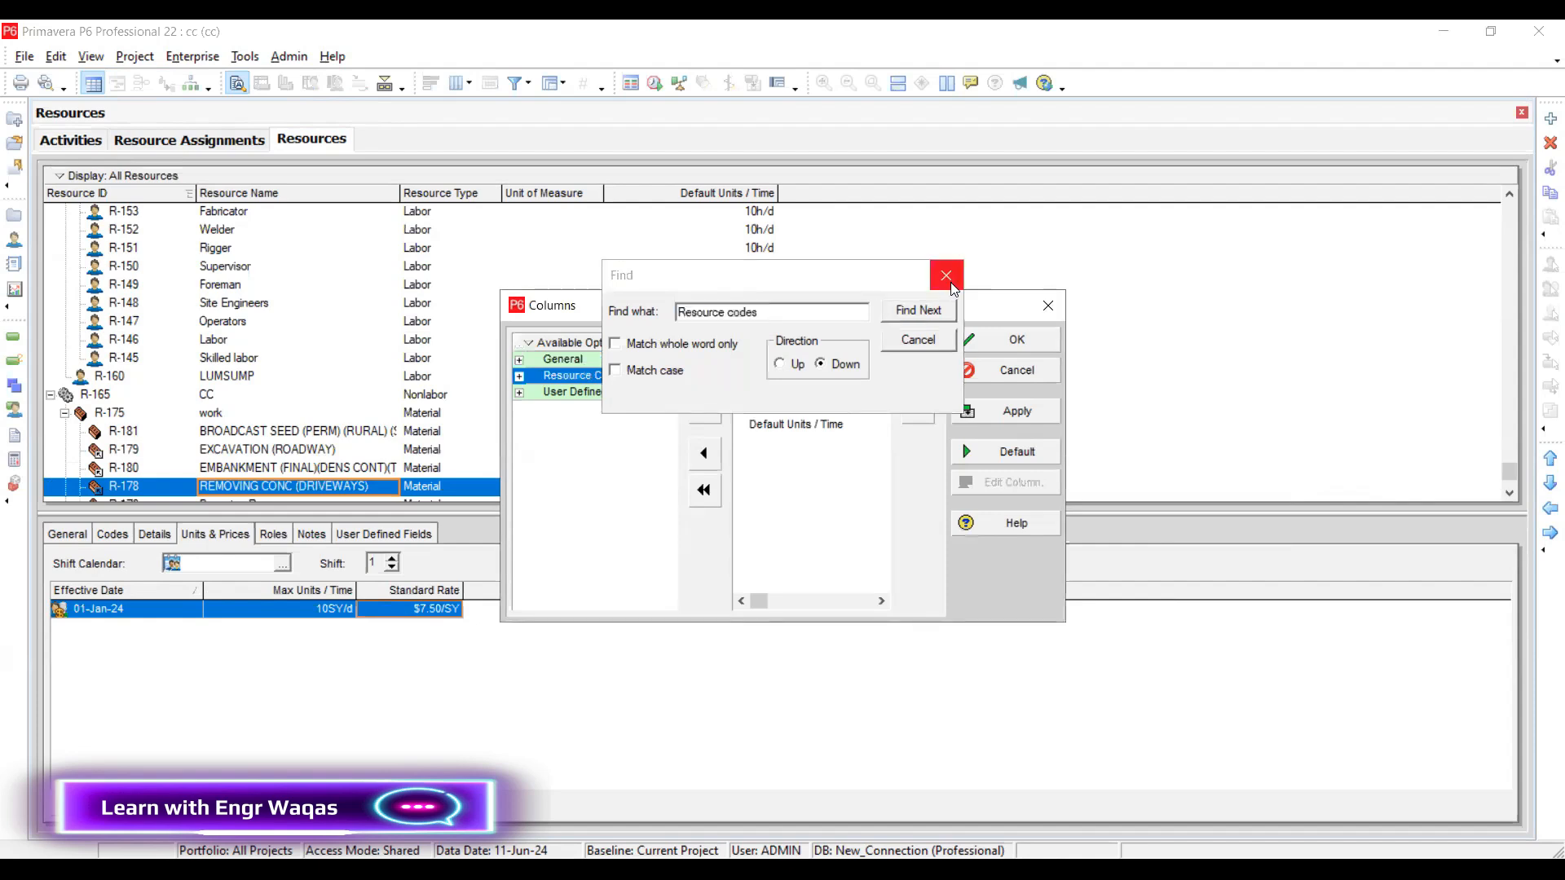
Add the new resource code as a column of the resource list, placed after Default Units / Time, and apply it
left_click(519, 375)
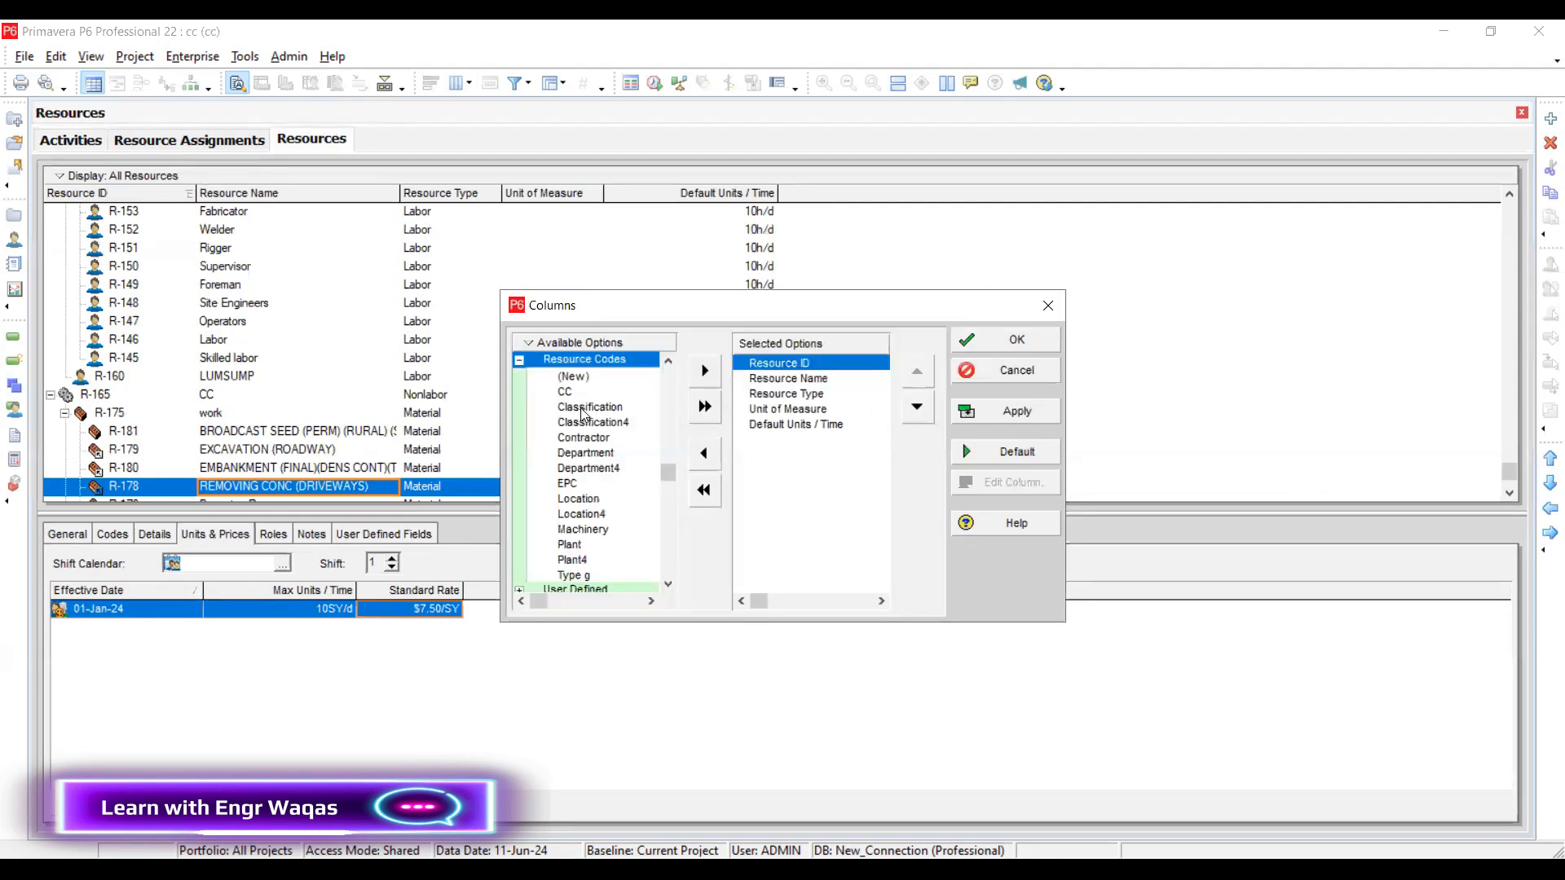
left_click(581, 397)
scroll(618, 507, "down", 1)
scroll(618, 512, "up", 2)
left_click(598, 393)
left_click(705, 372)
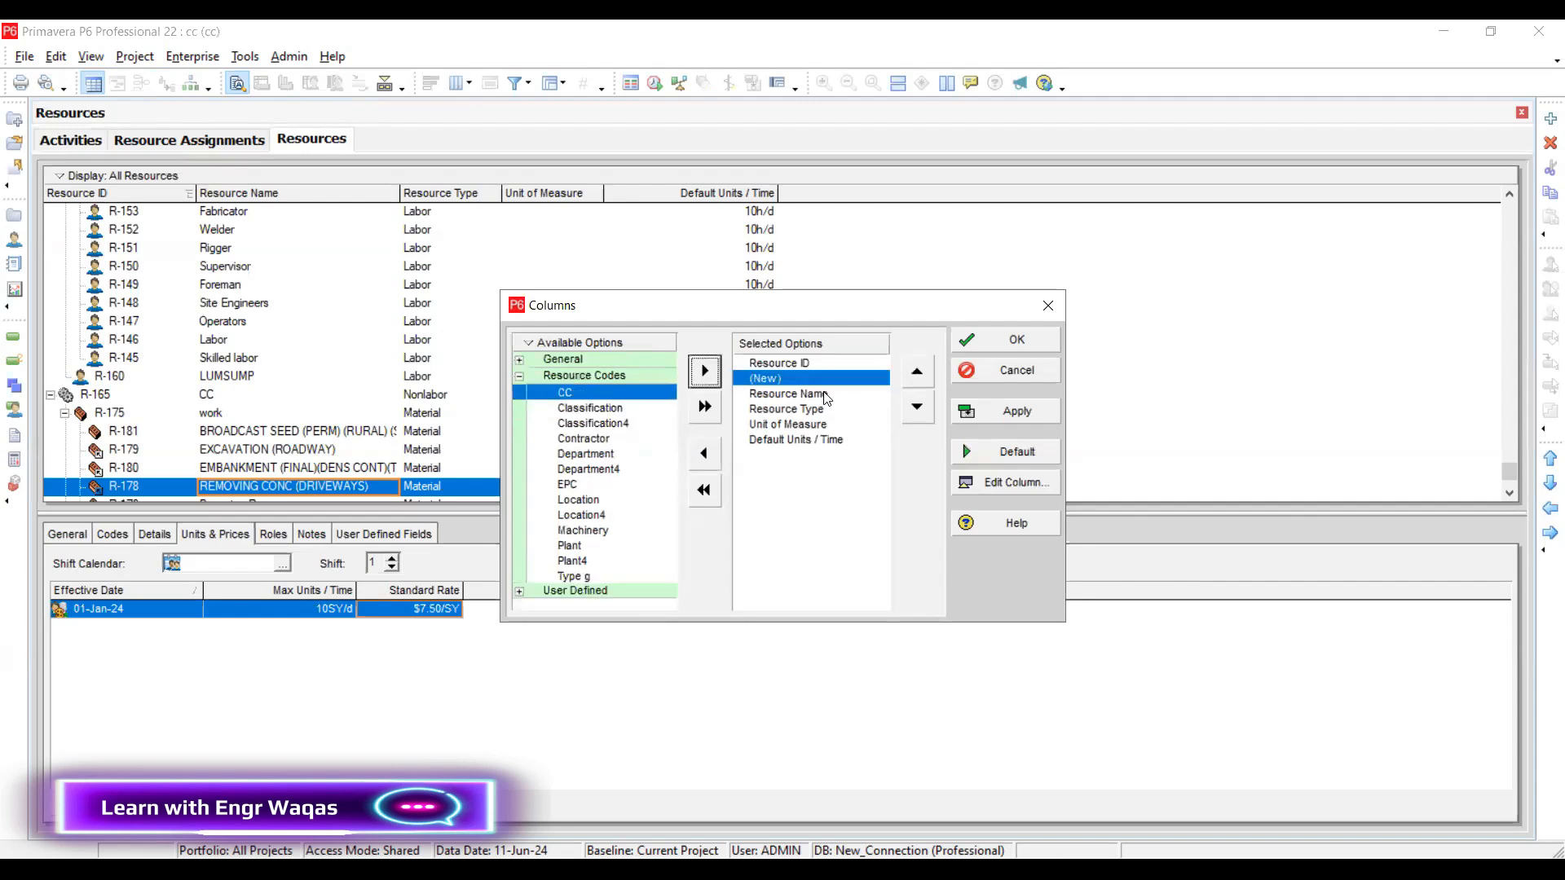
left_click(918, 407)
left_click(918, 407)
left_click(918, 407)
left_click(918, 407)
left_click(1015, 411)
left_click(1017, 339)
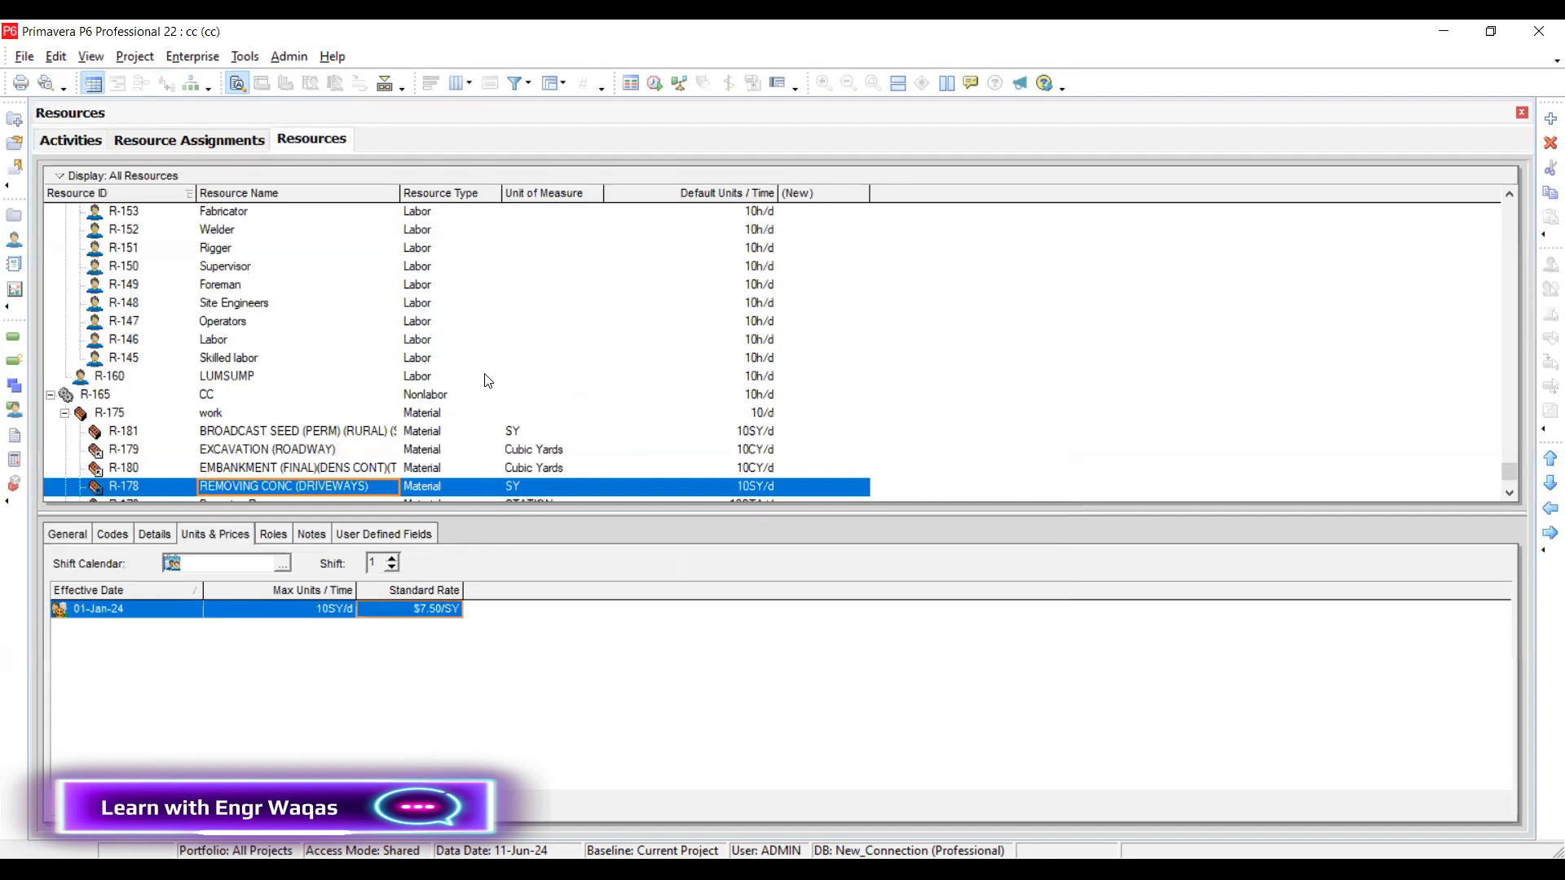
Sort the resource list by the new resource code column and view the code choices for REMOVING CONC (DRIVEWAYS) without assigning one
scroll(581, 413, "down", 1)
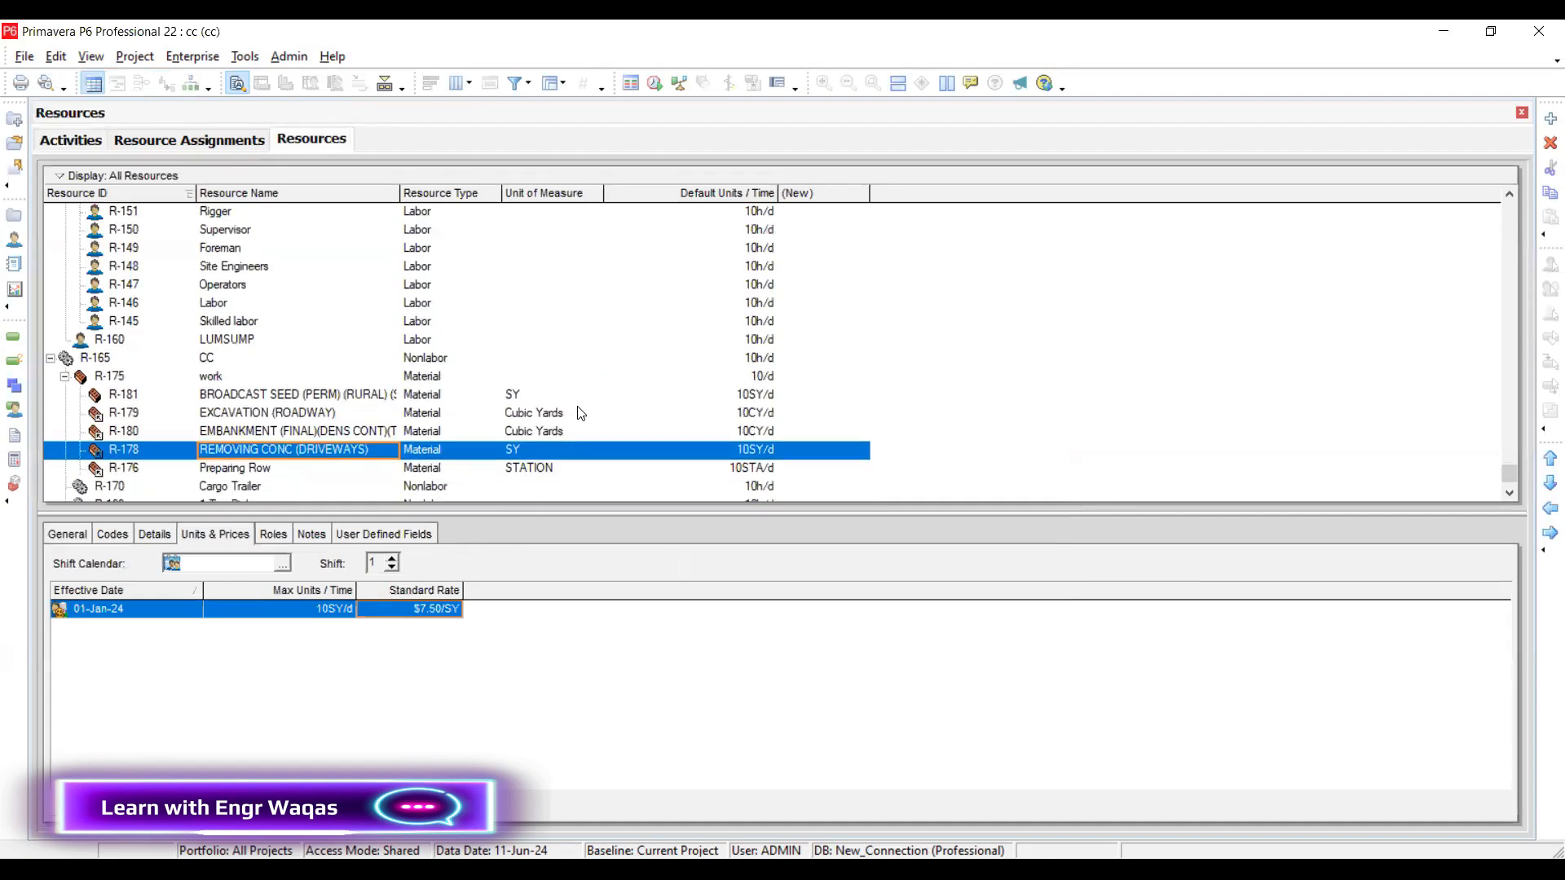
left_click(845, 196)
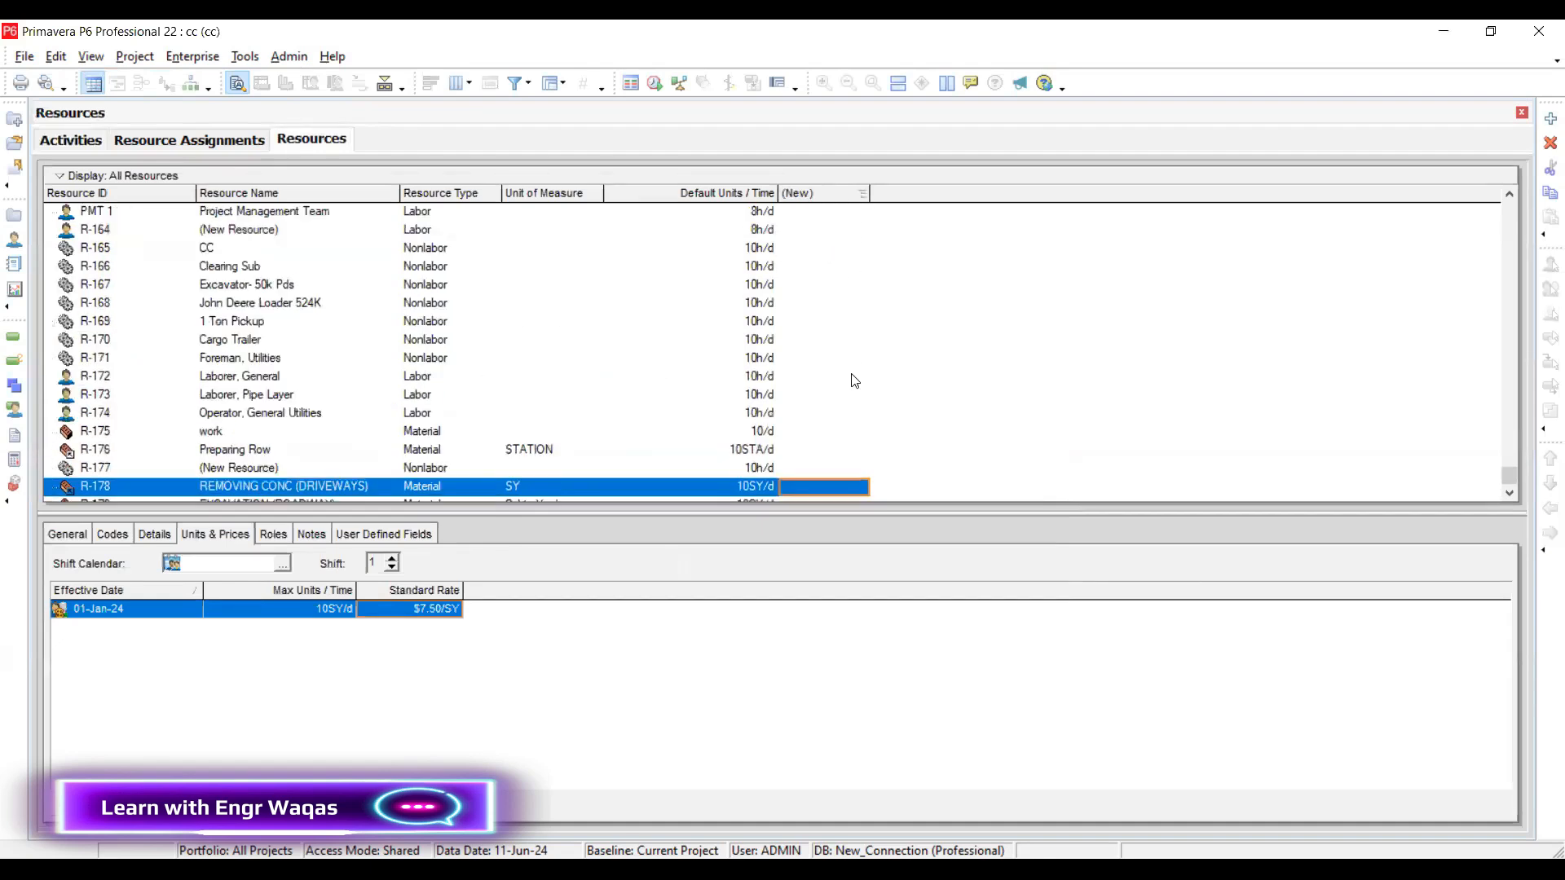
scroll(832, 408, "down", 1)
left_click(852, 431)
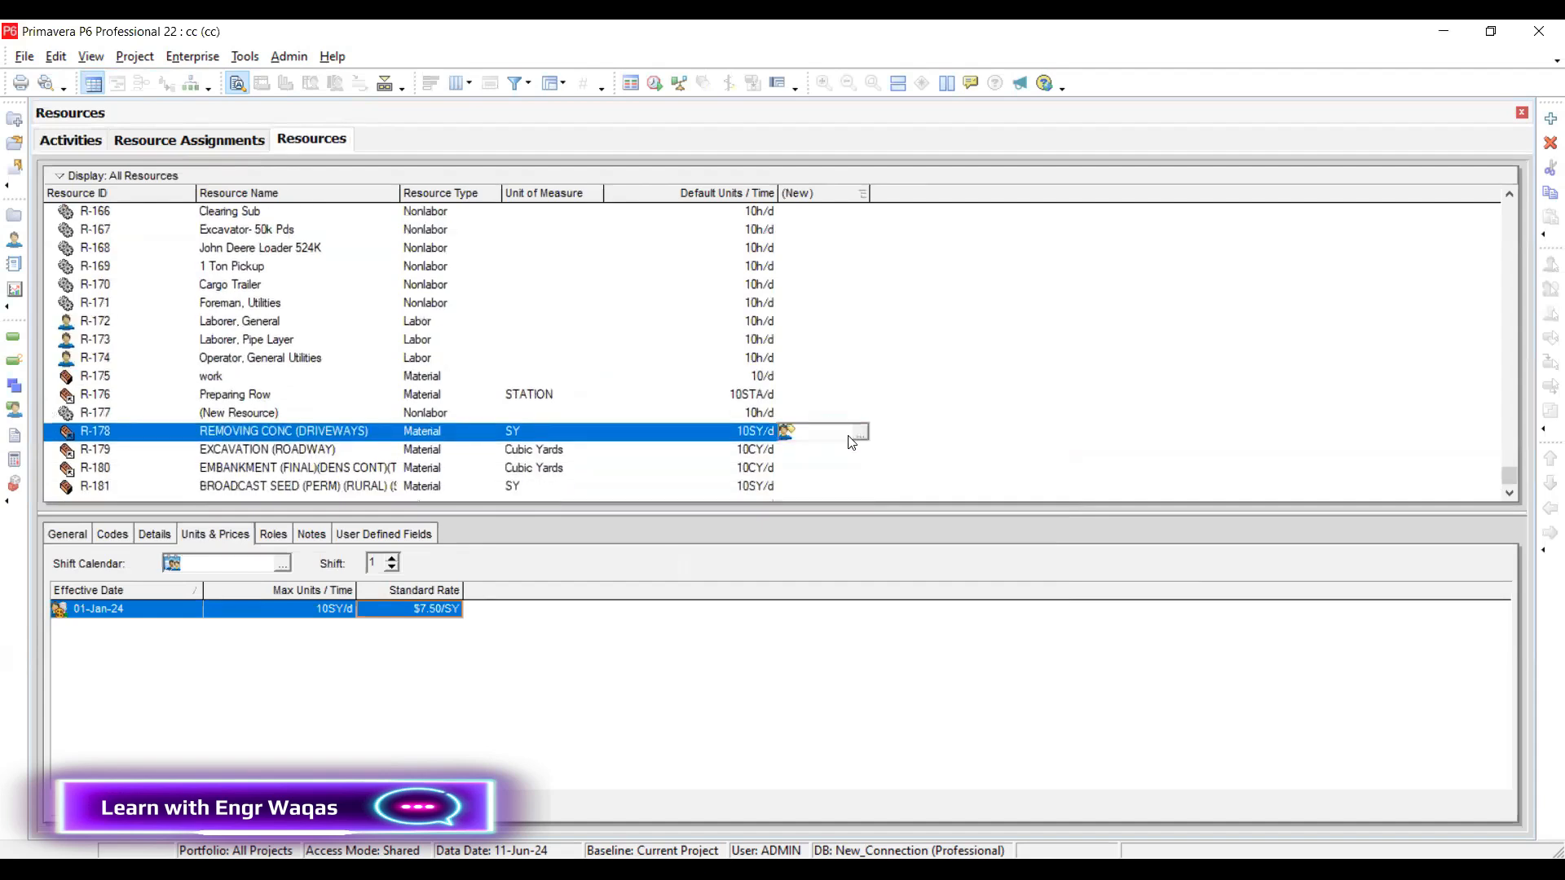
left_click(860, 433)
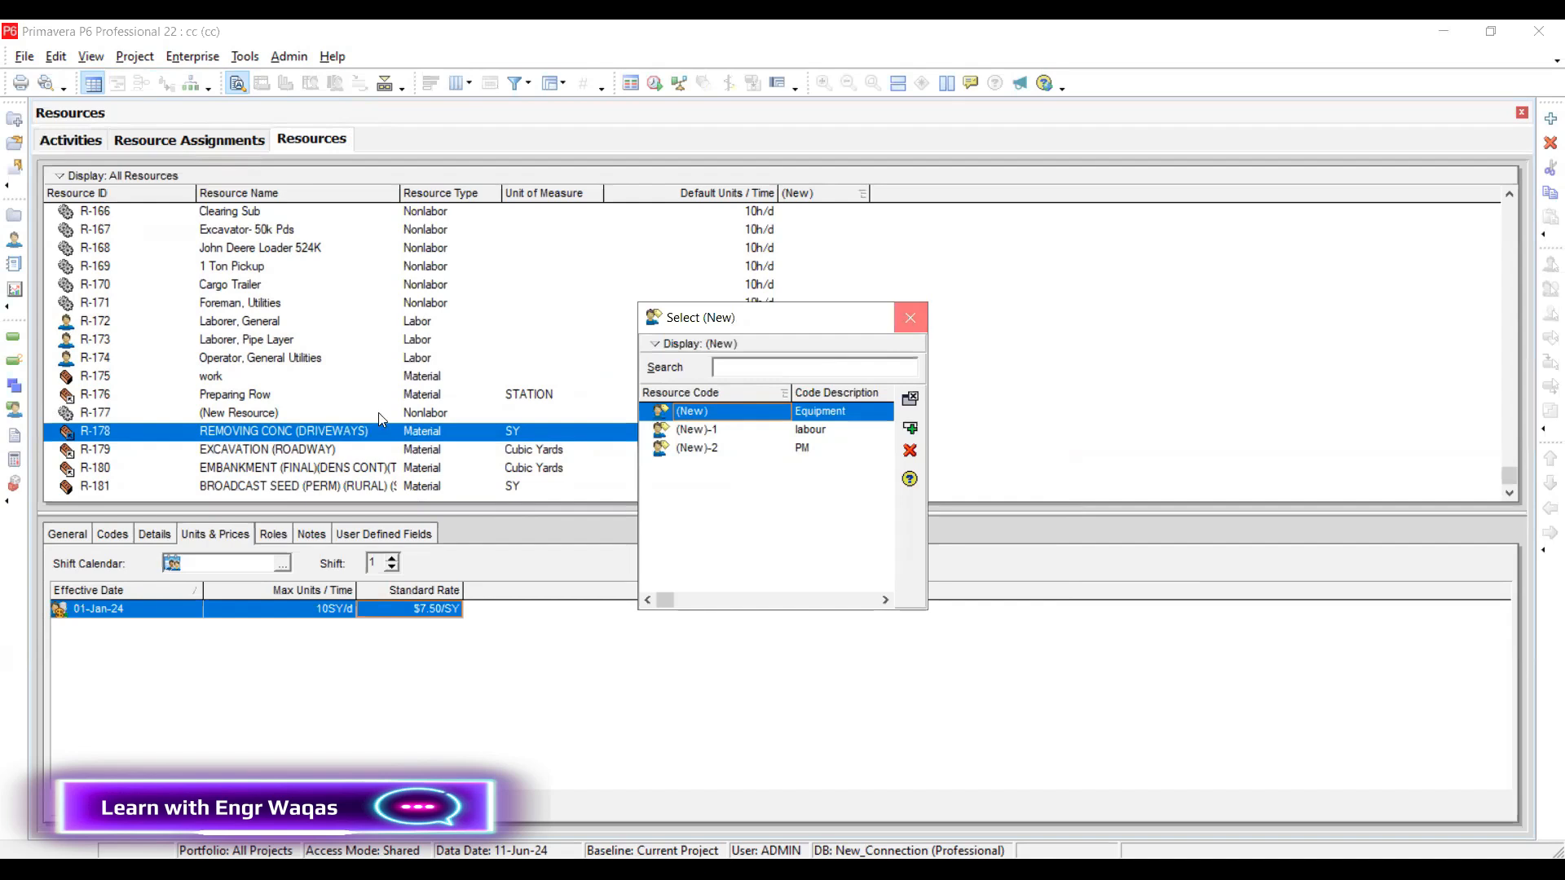
key("Escape")
left_click(254, 285)
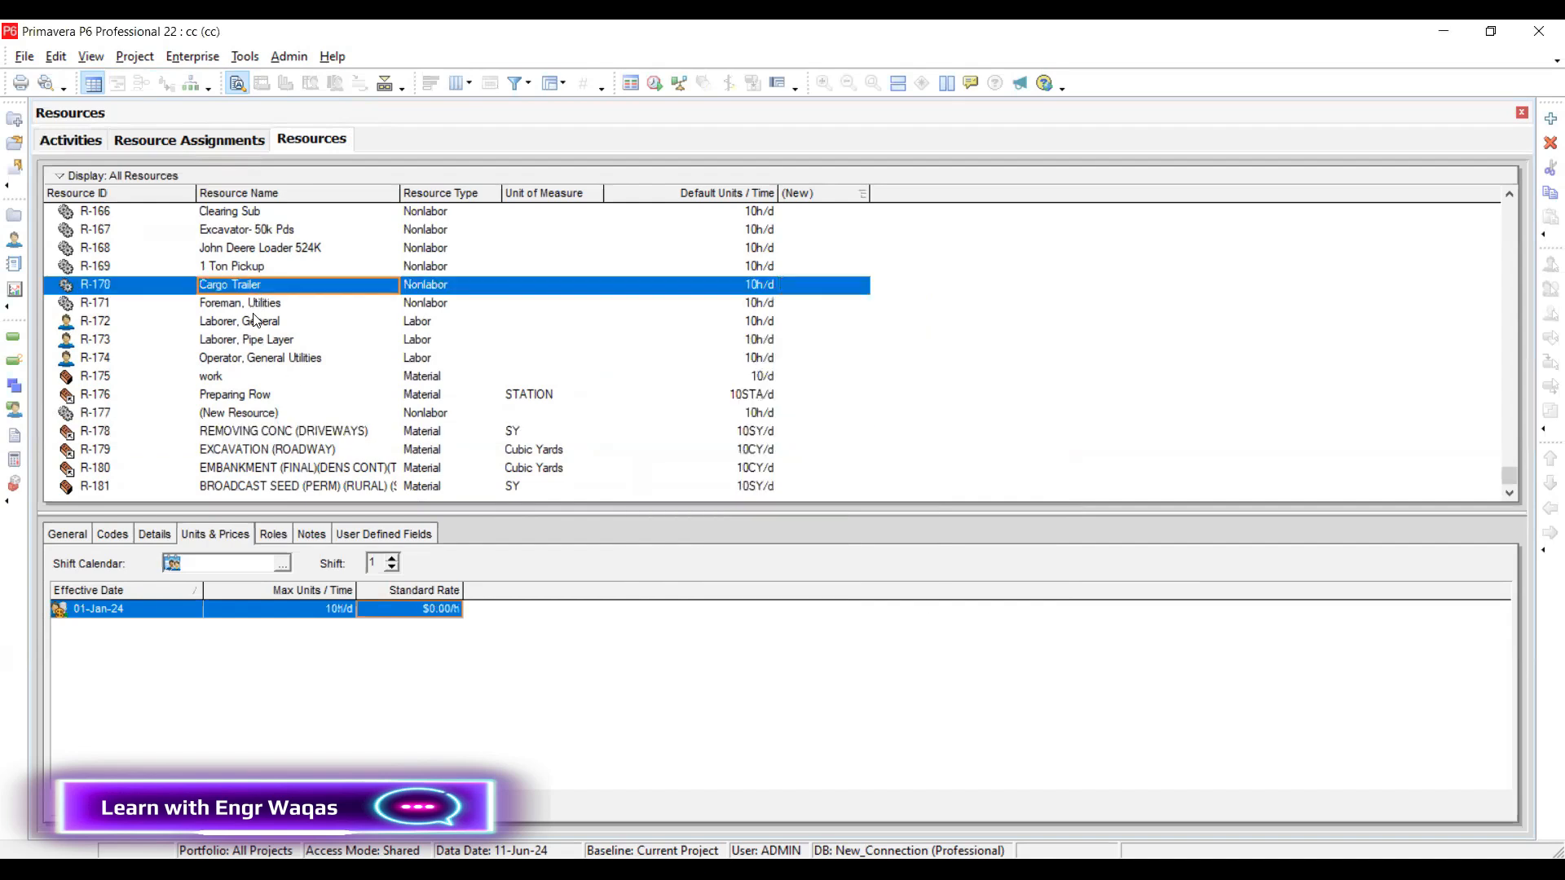
left_click(262, 359)
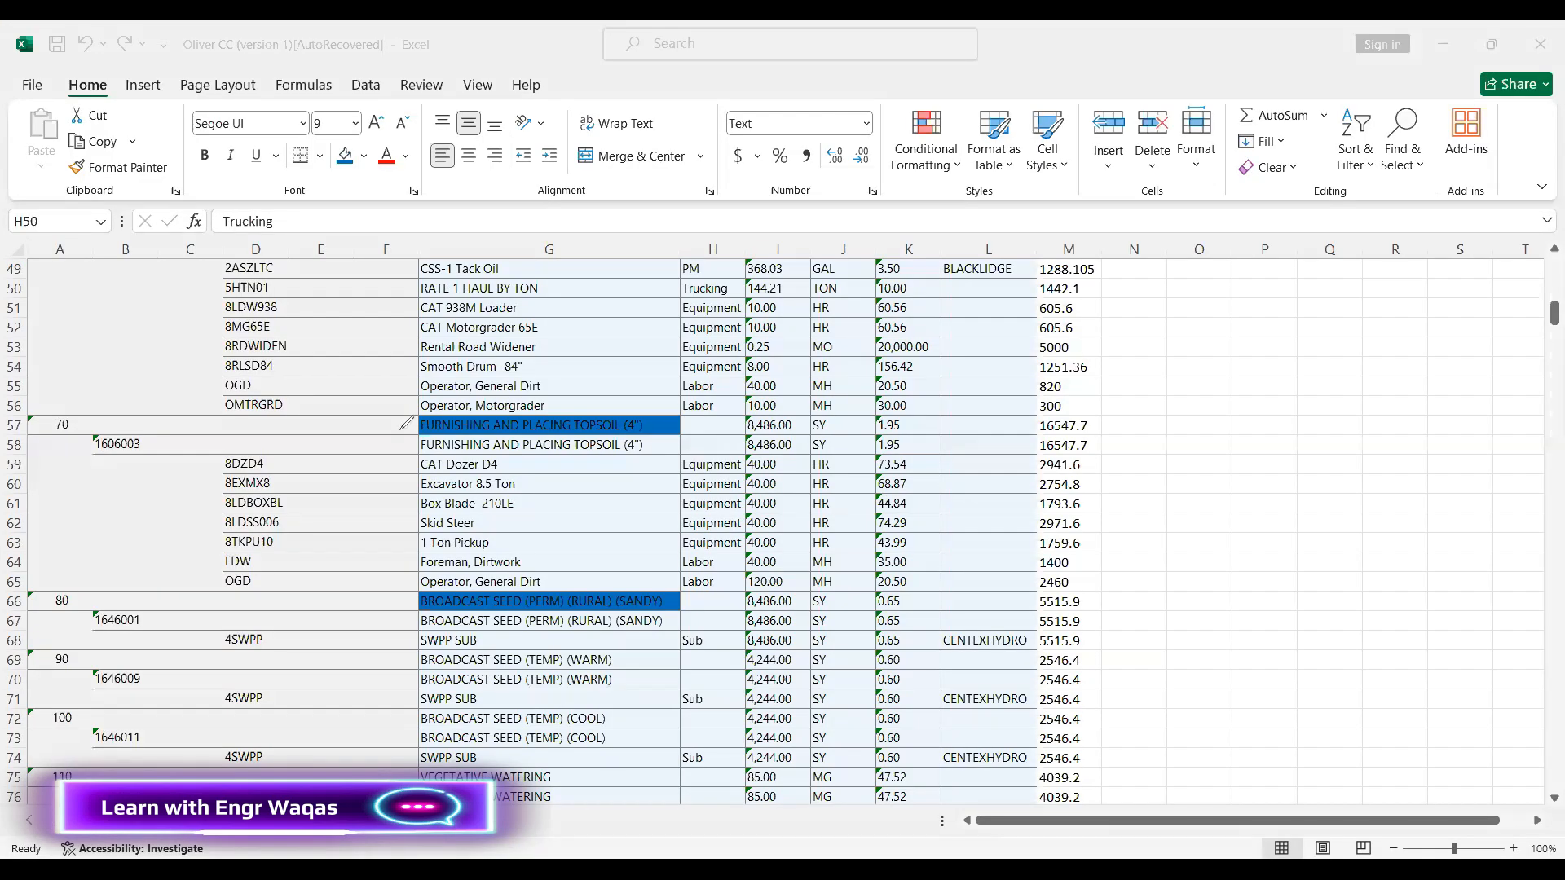
Examine the Excel cost sheet's item codes and resource breakdowns for FURNISHING AND PLACING TOPSOIL (4") and REMOVING CONC (RIPRAP), marking them with the pen
mouse_move(410, 424)
left_mouse_down()
mouse_move(391, 434)
mouse_move(402, 453)
left_mouse_up()
mouse_move(171, 420)
left_mouse_down()
mouse_move(74, 459)
mouse_move(159, 429)
left_mouse_up()
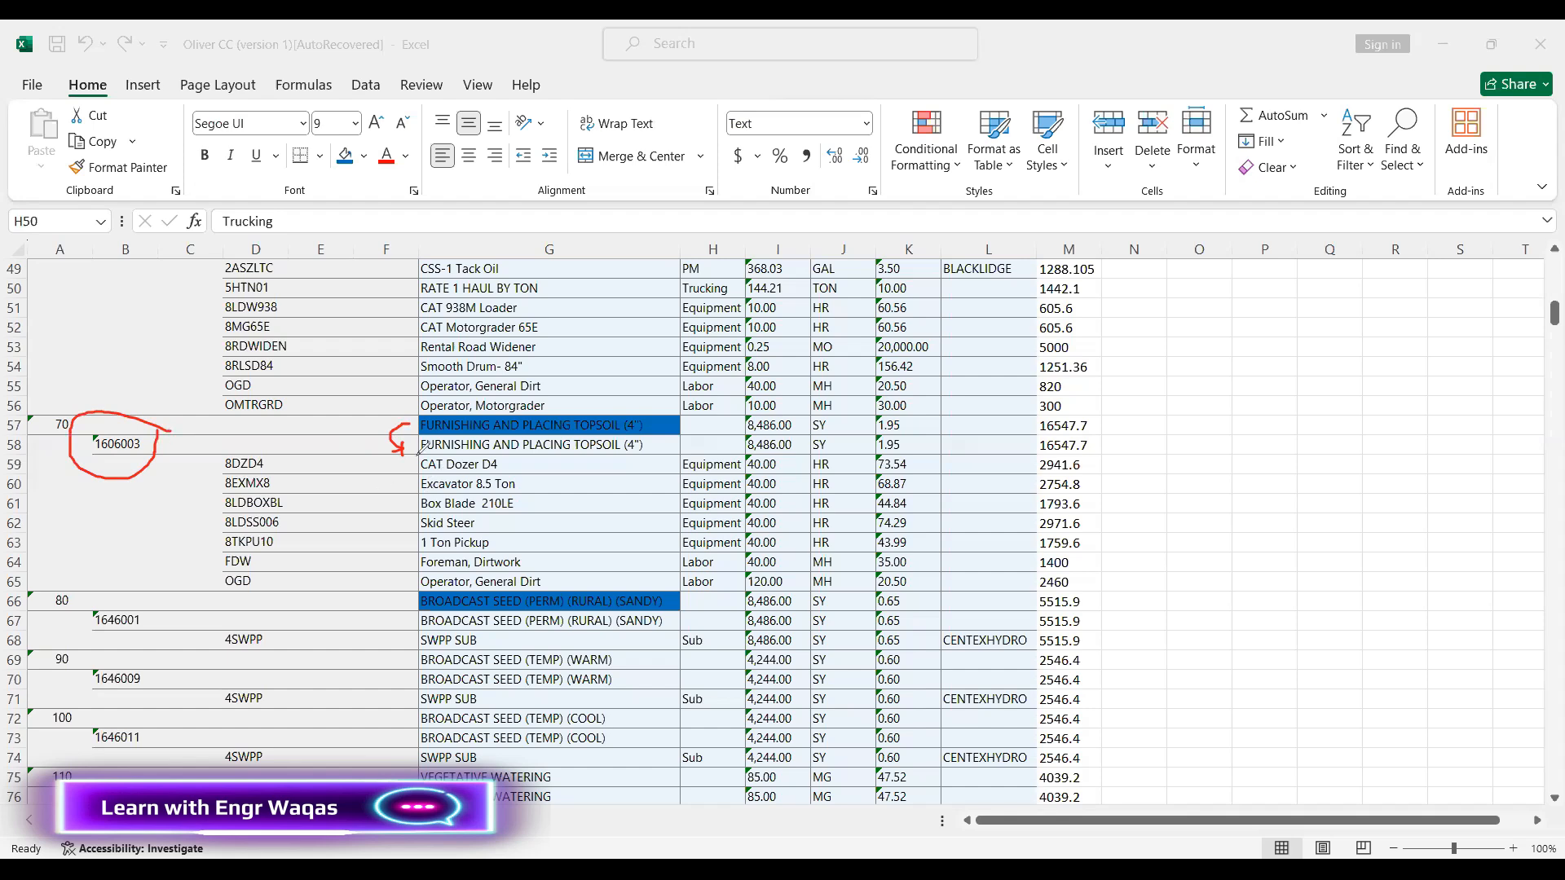
mouse_move(415, 456)
left_mouse_down()
mouse_move(414, 576)
mouse_move(569, 586)
mouse_move(565, 456)
mouse_move(428, 446)
left_mouse_up()
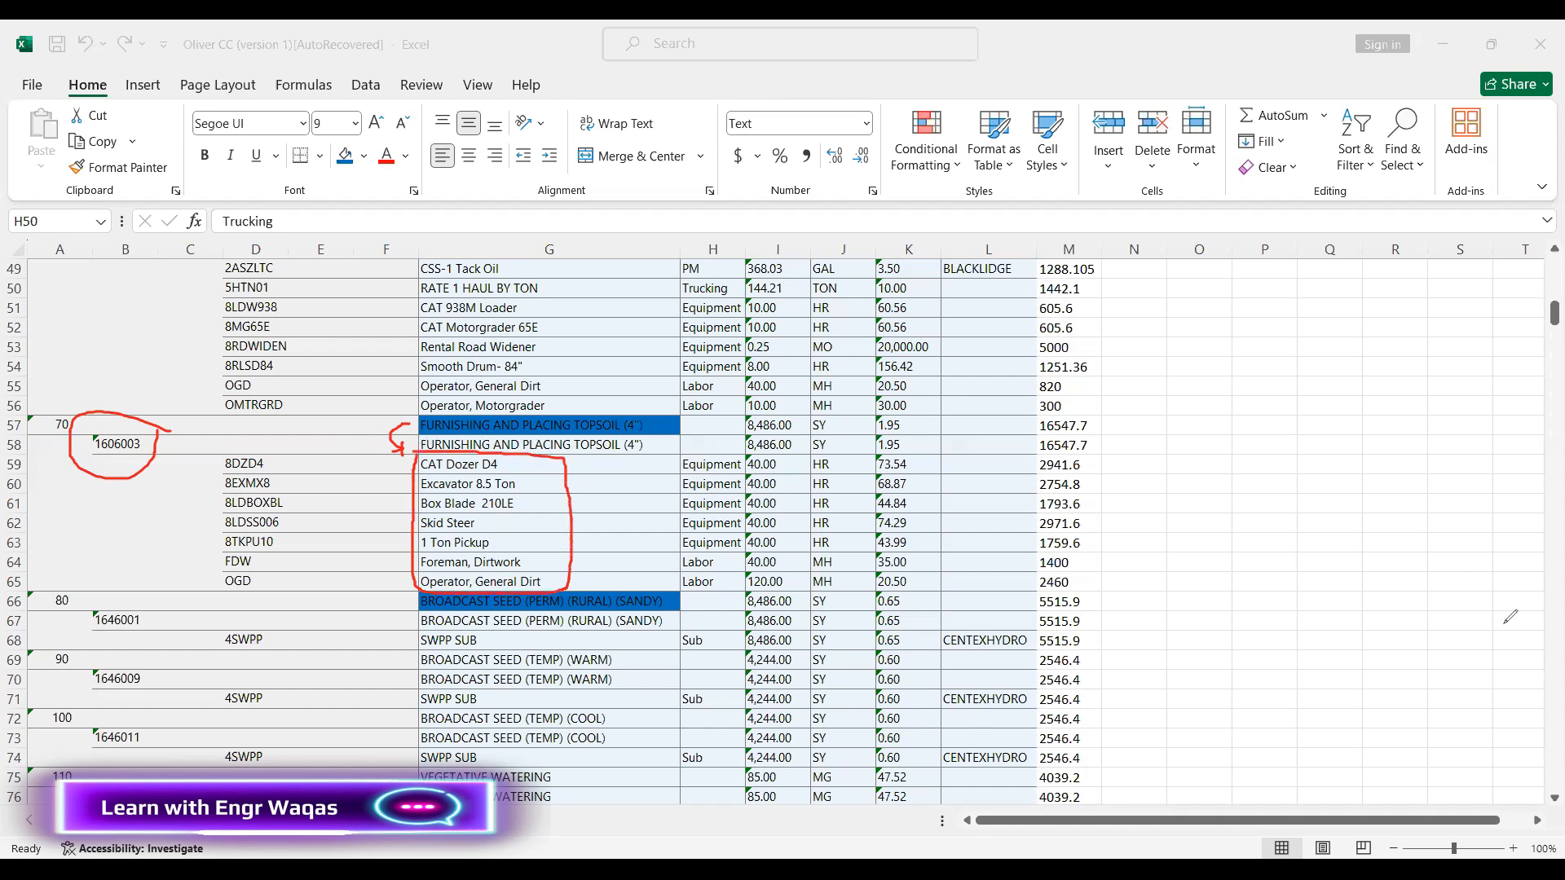
left_click(1545, 195)
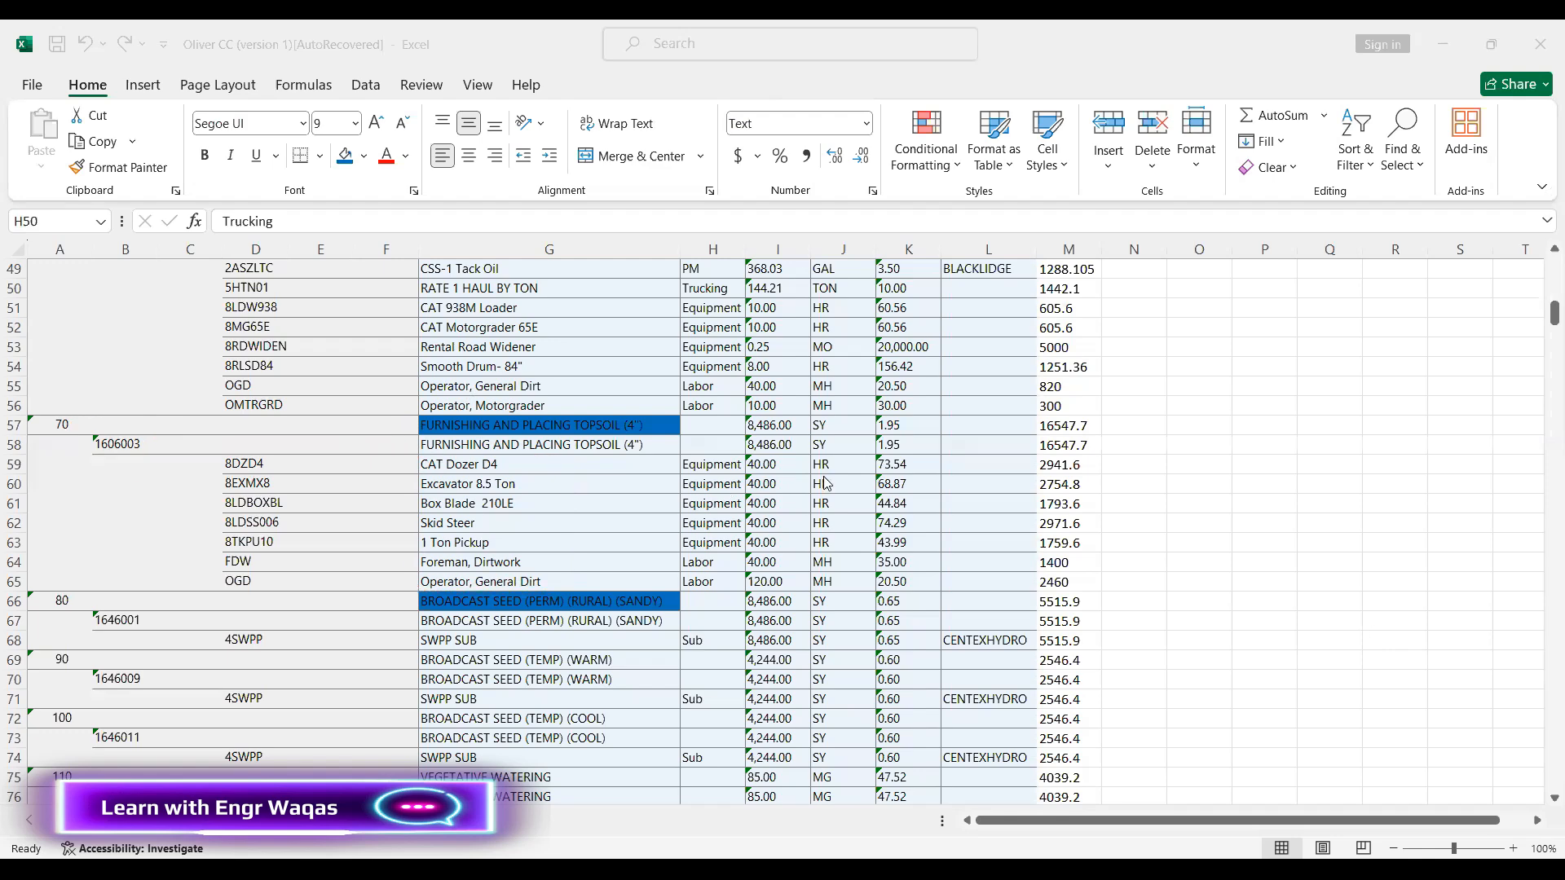
scroll(826, 483, "up", 16)
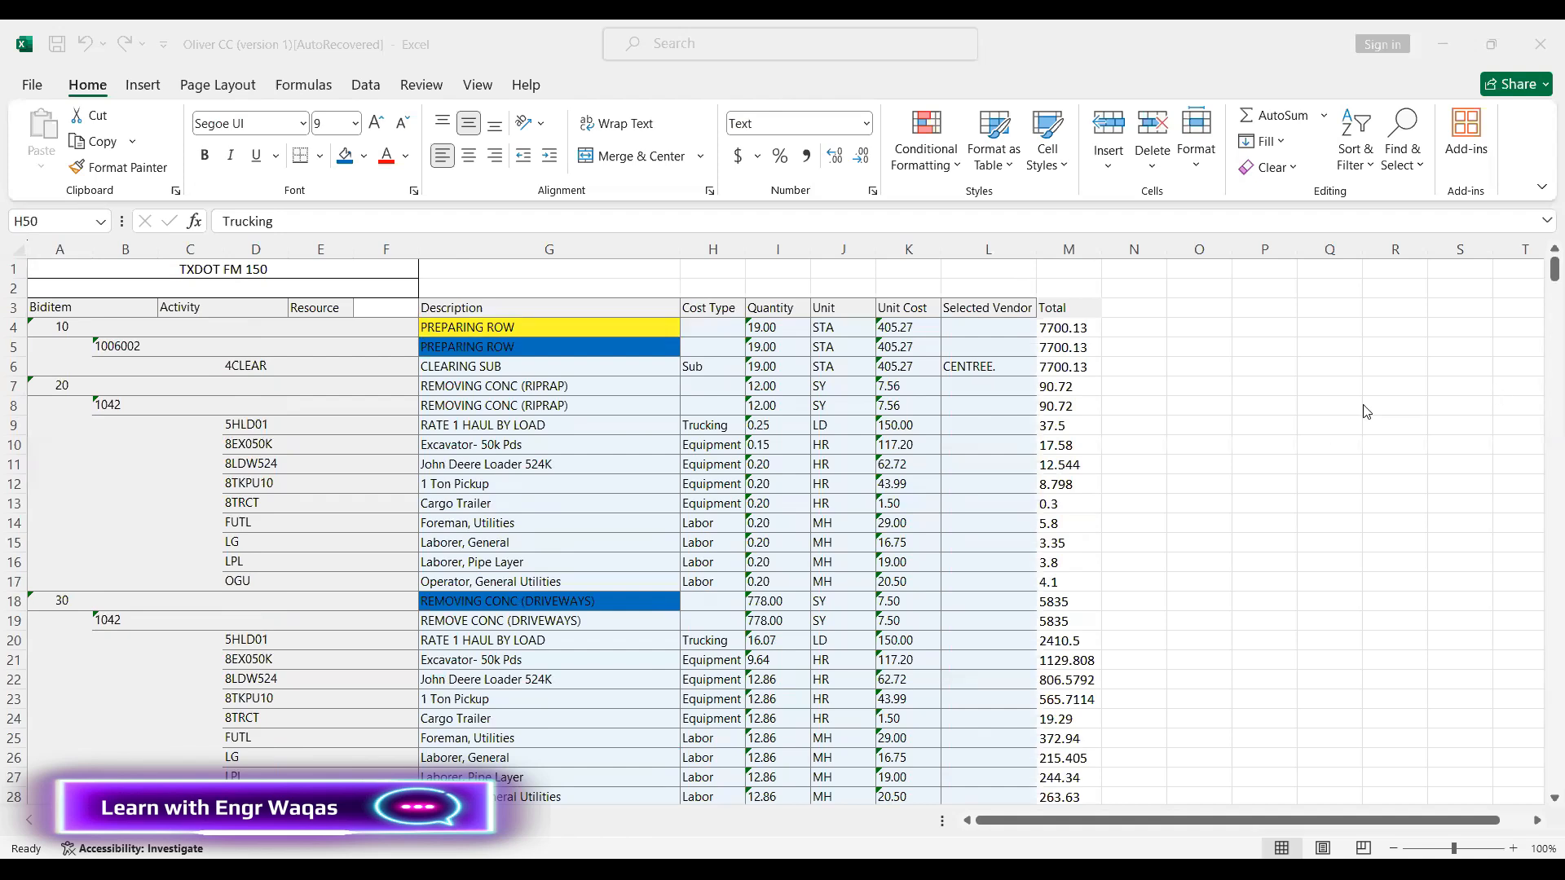
mouse_move(416, 420)
left_mouse_down()
mouse_move(208, 414)
mouse_move(201, 580)
mouse_move(314, 559)
mouse_move(345, 406)
left_mouse_up()
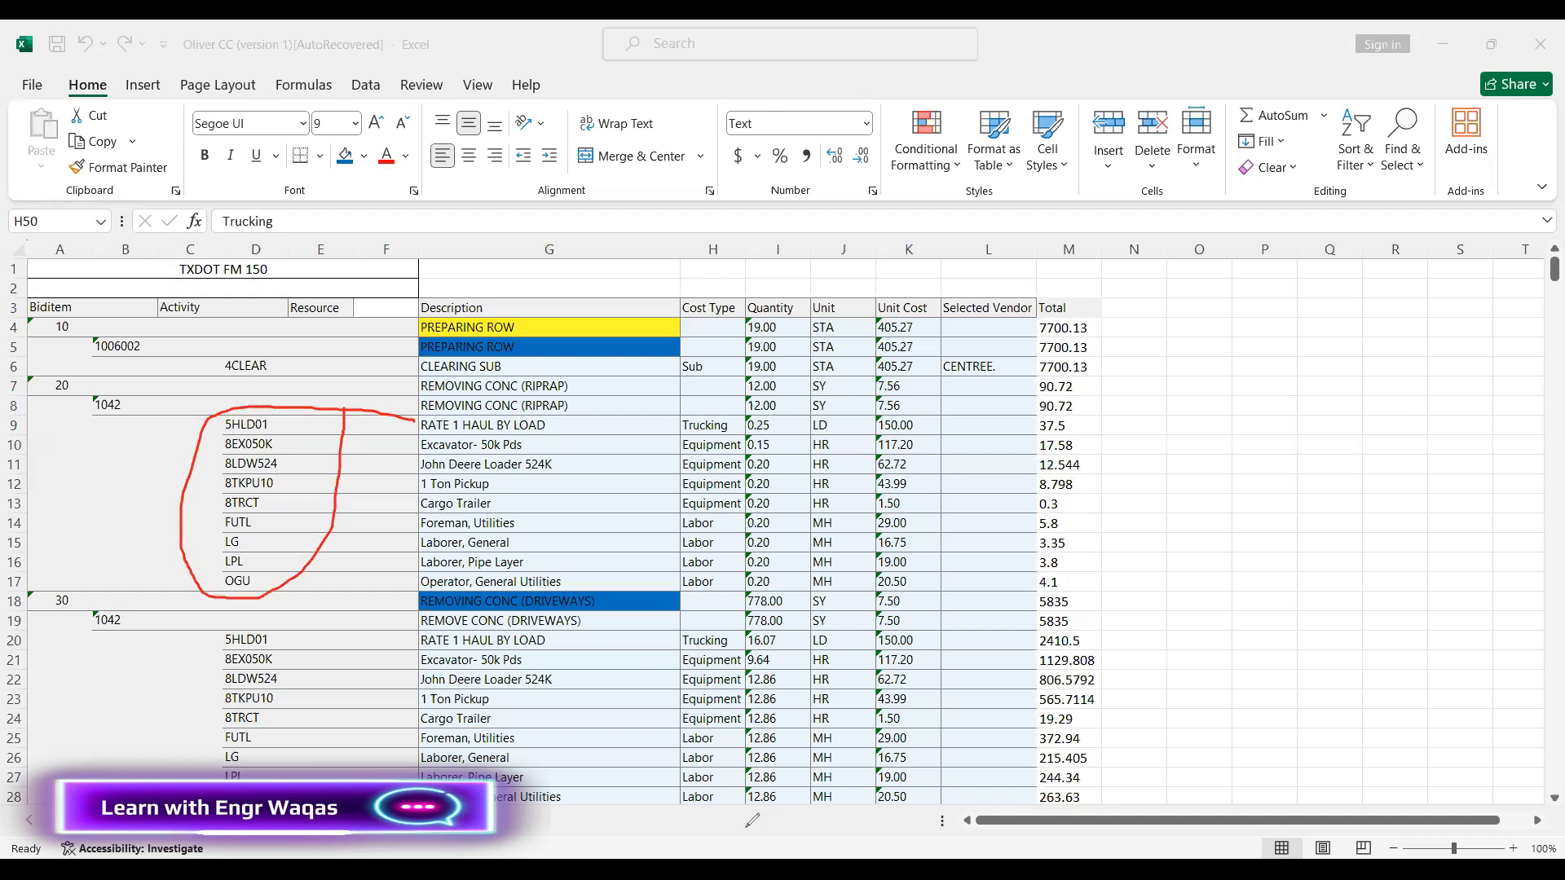
Switch back to Primavera P6 and assign the Equipment code value to the Excavator- 50k Pds resource
key("alt+Tab")
scroll(277, 416, "up", 3)
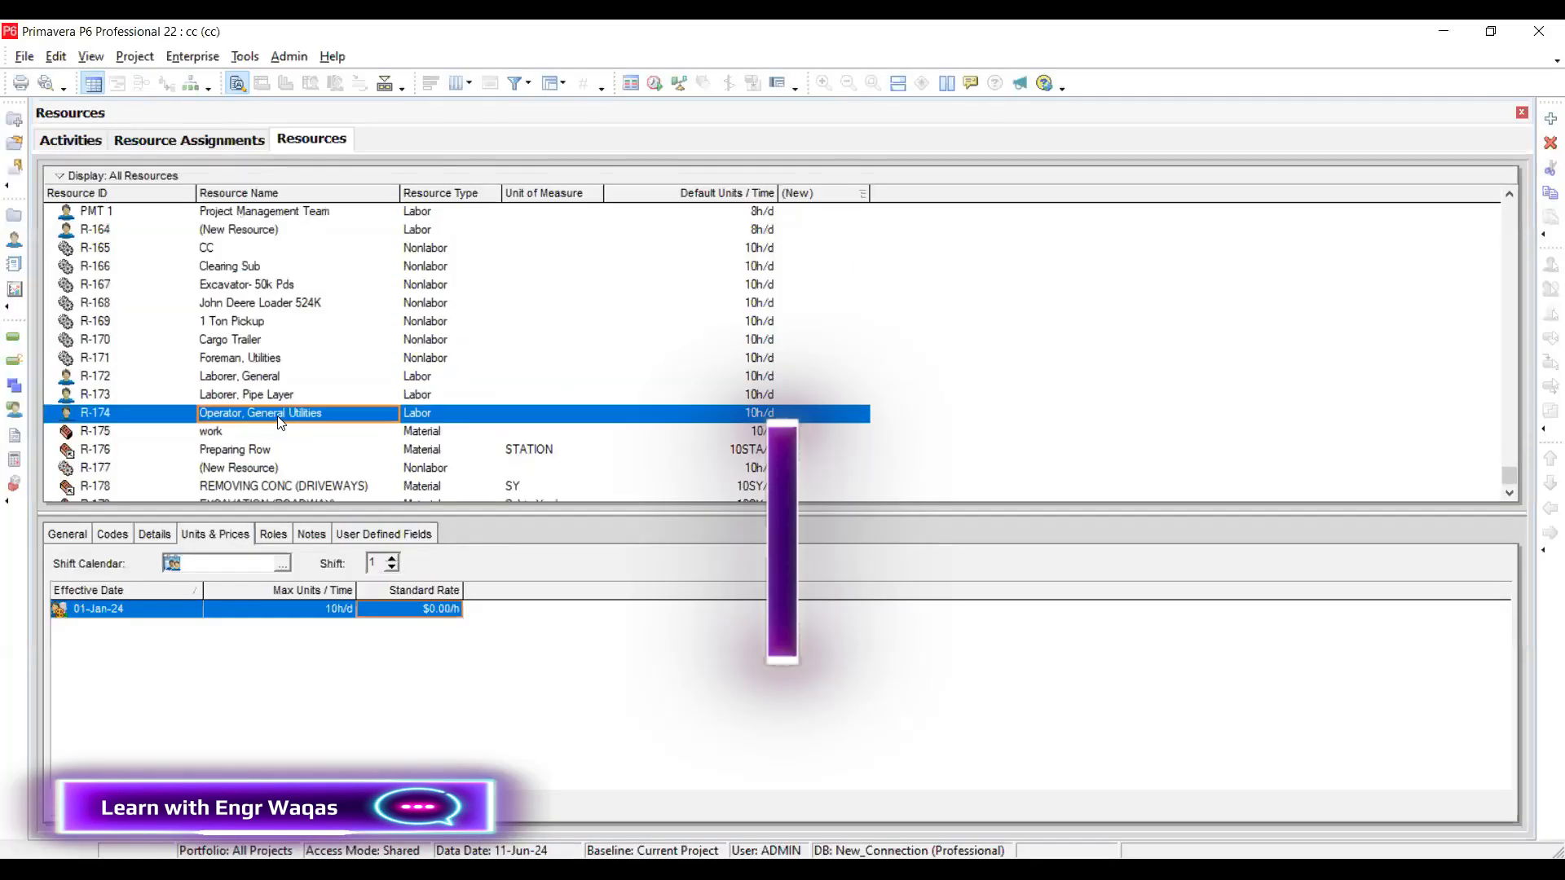
scroll(281, 412, "up", 1)
left_click(294, 376)
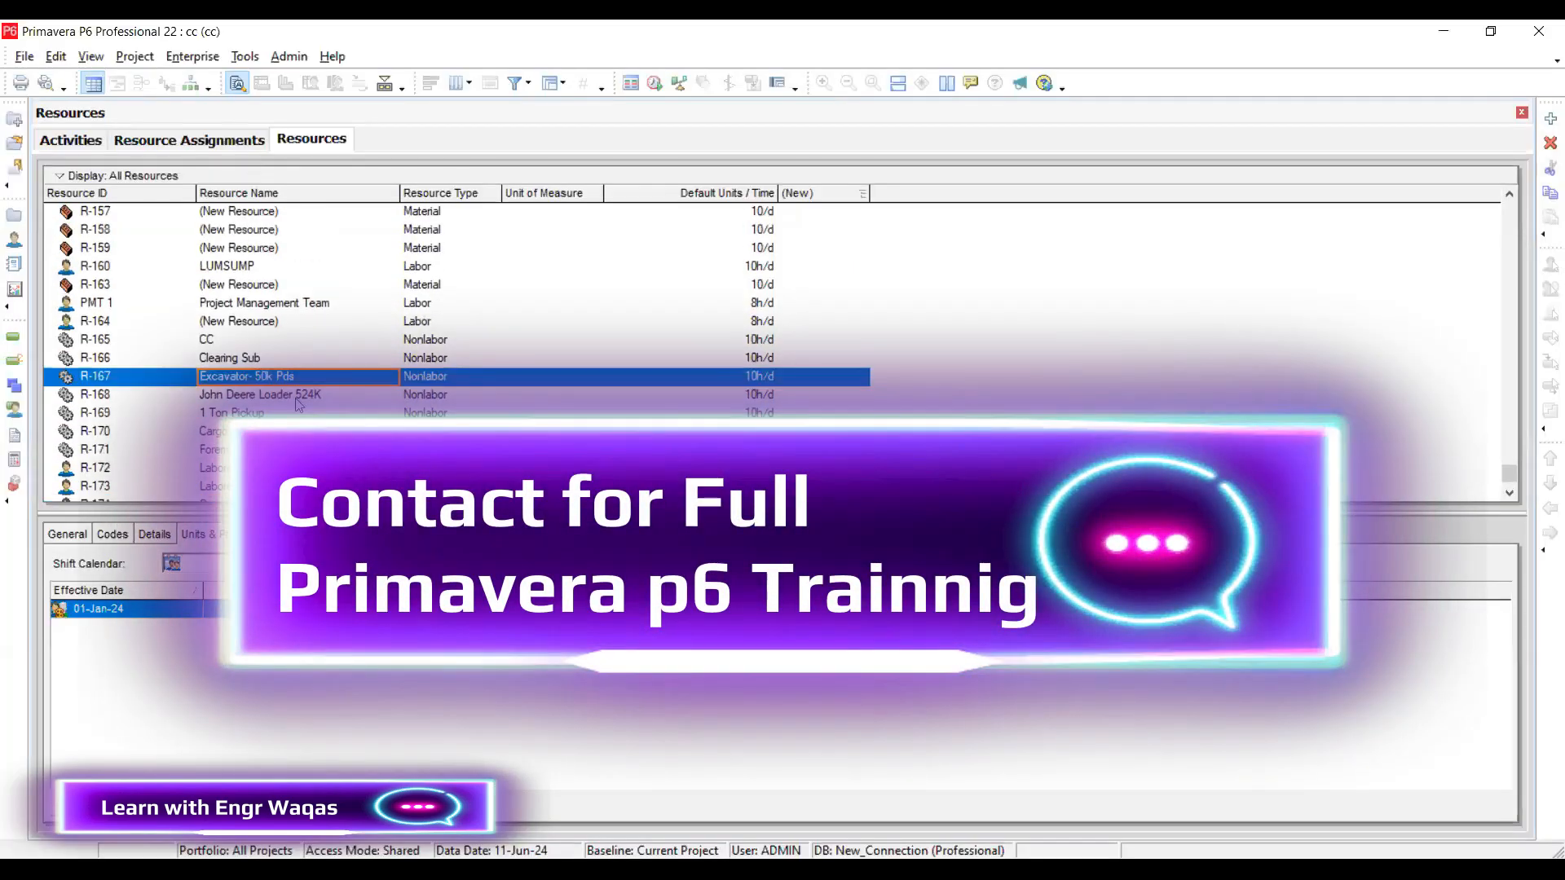
left_click(296, 399)
left_click(281, 413)
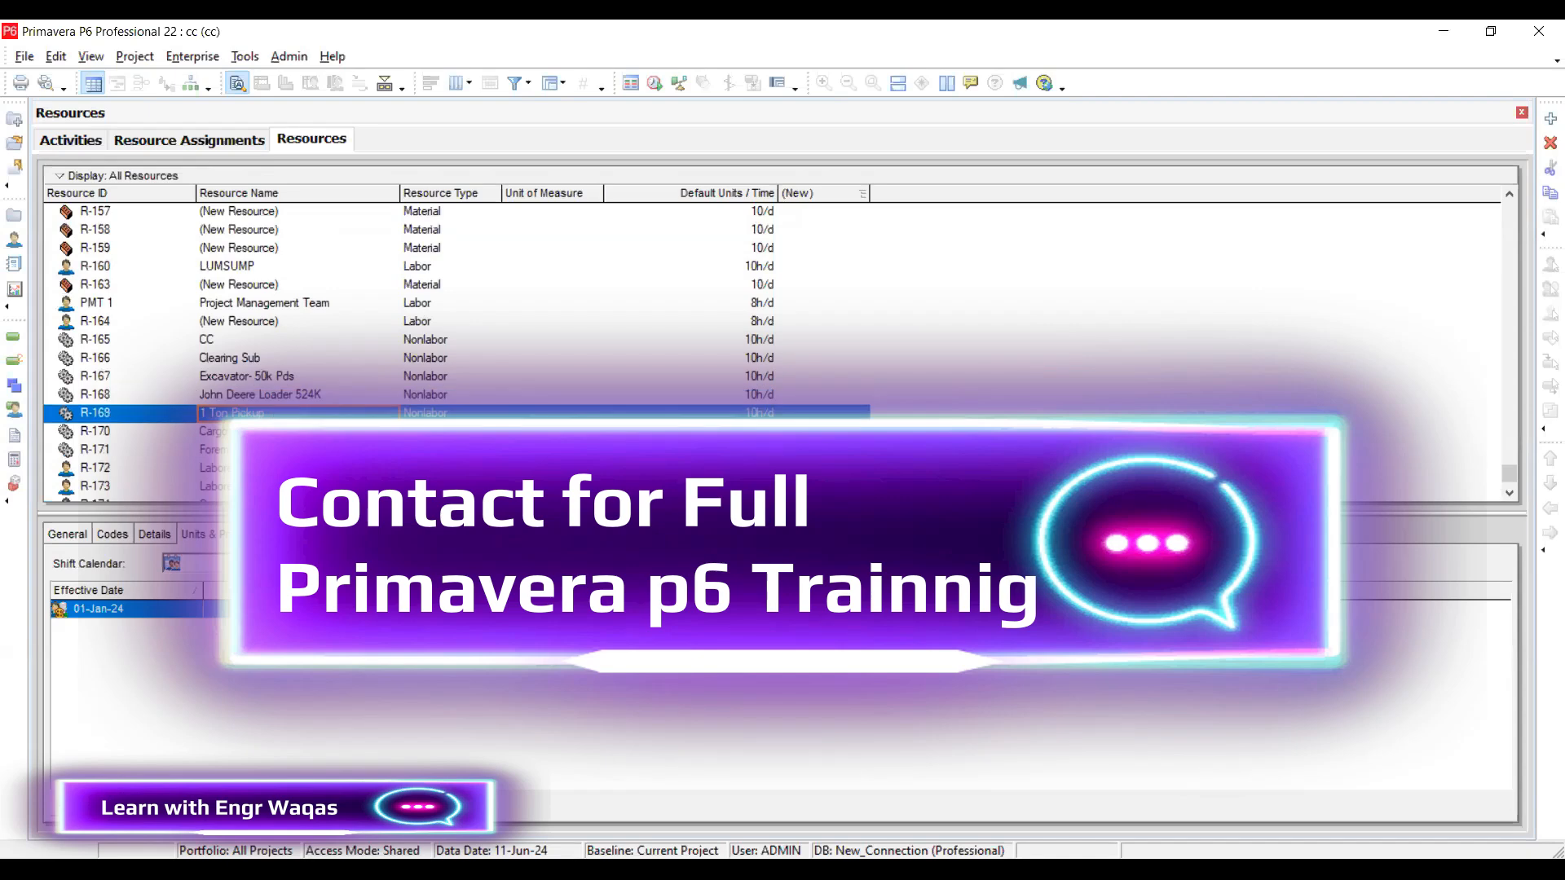
left_click(266, 359)
left_click(271, 378)
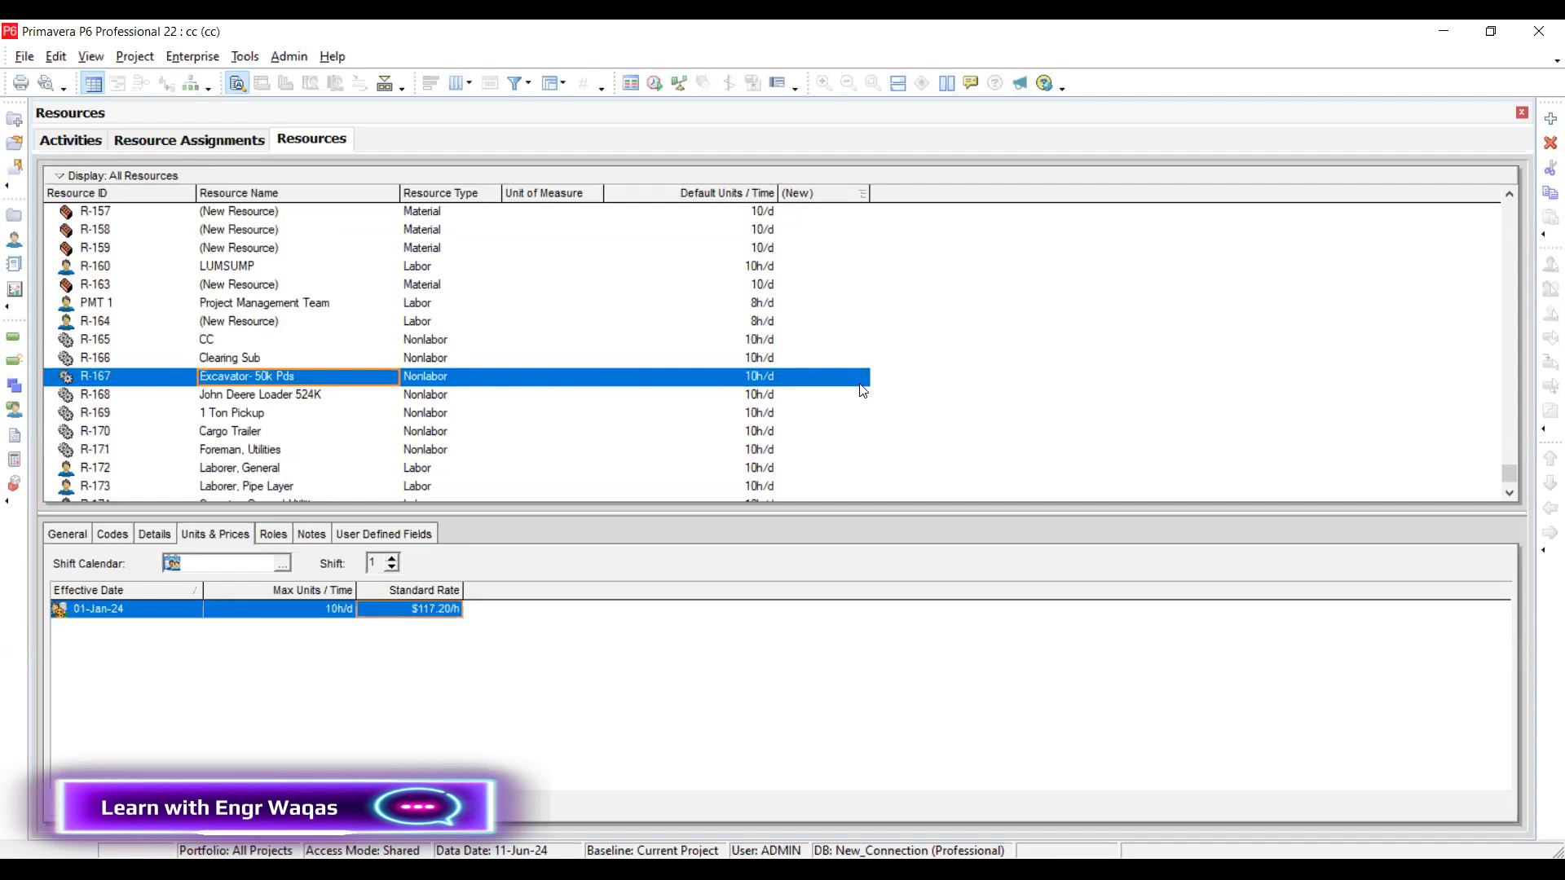
left_click(860, 381)
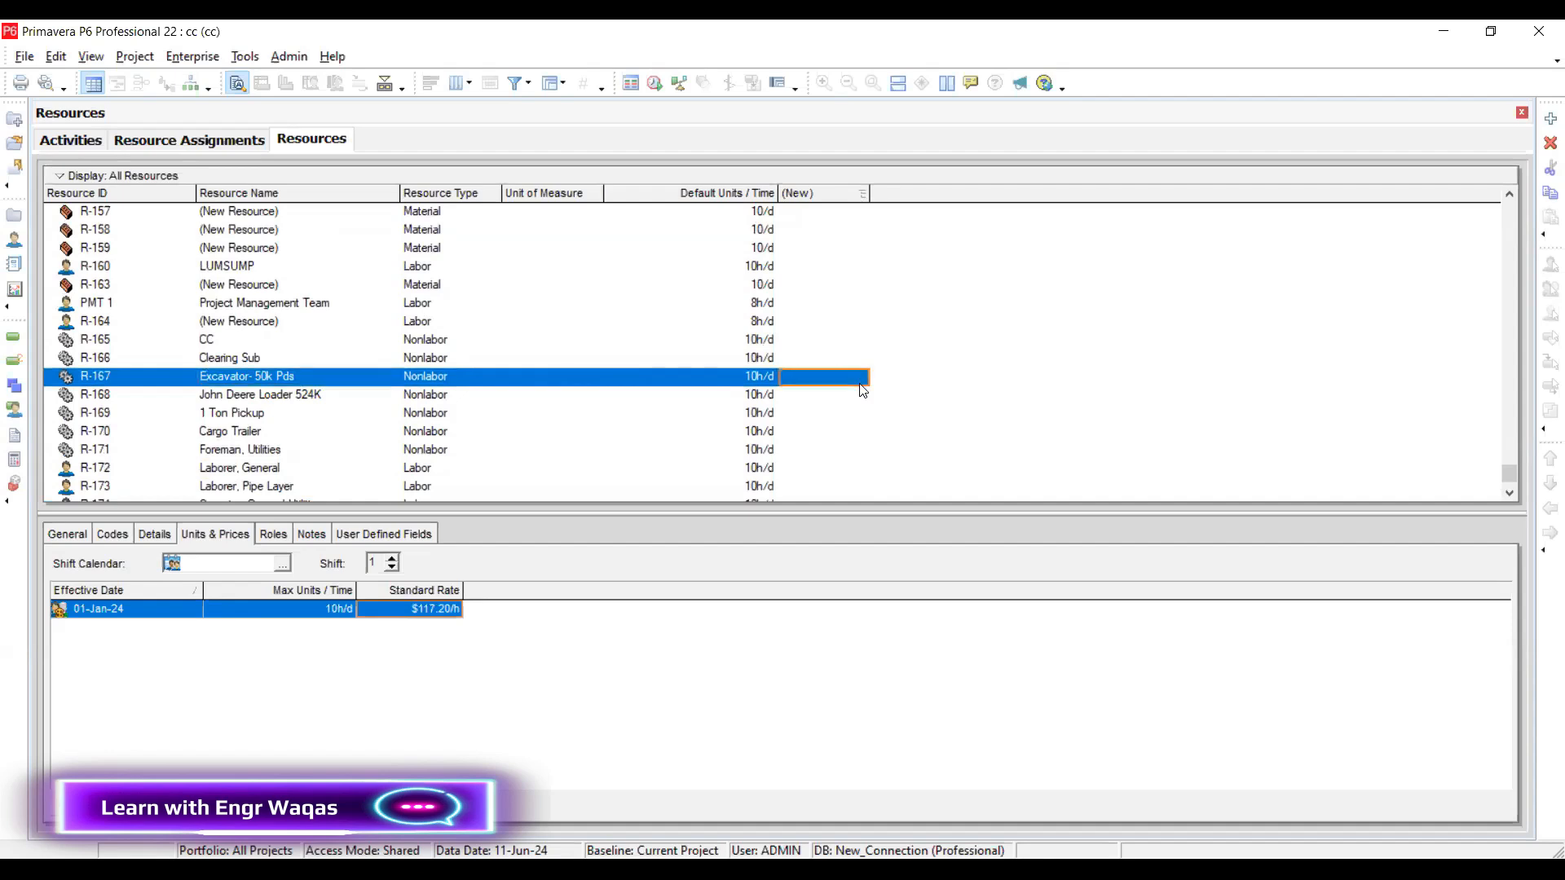
left_click(861, 380)
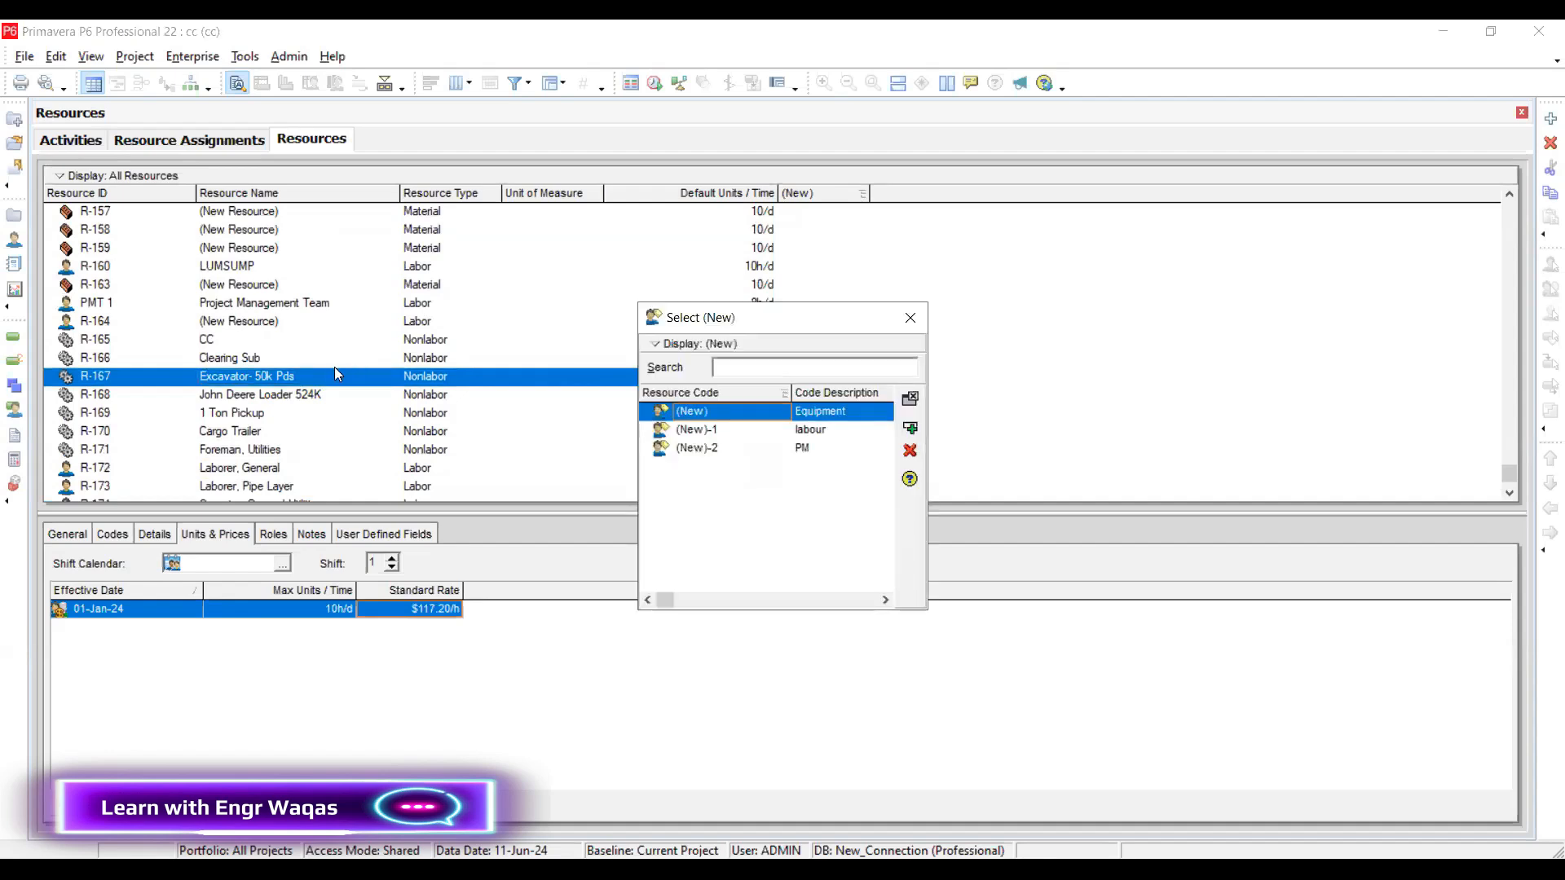
left_click(911, 430)
Assign the labour code value to the Laborer, General resource
scroll(775, 345, "down", 2)
scroll(774, 345, "up", 2)
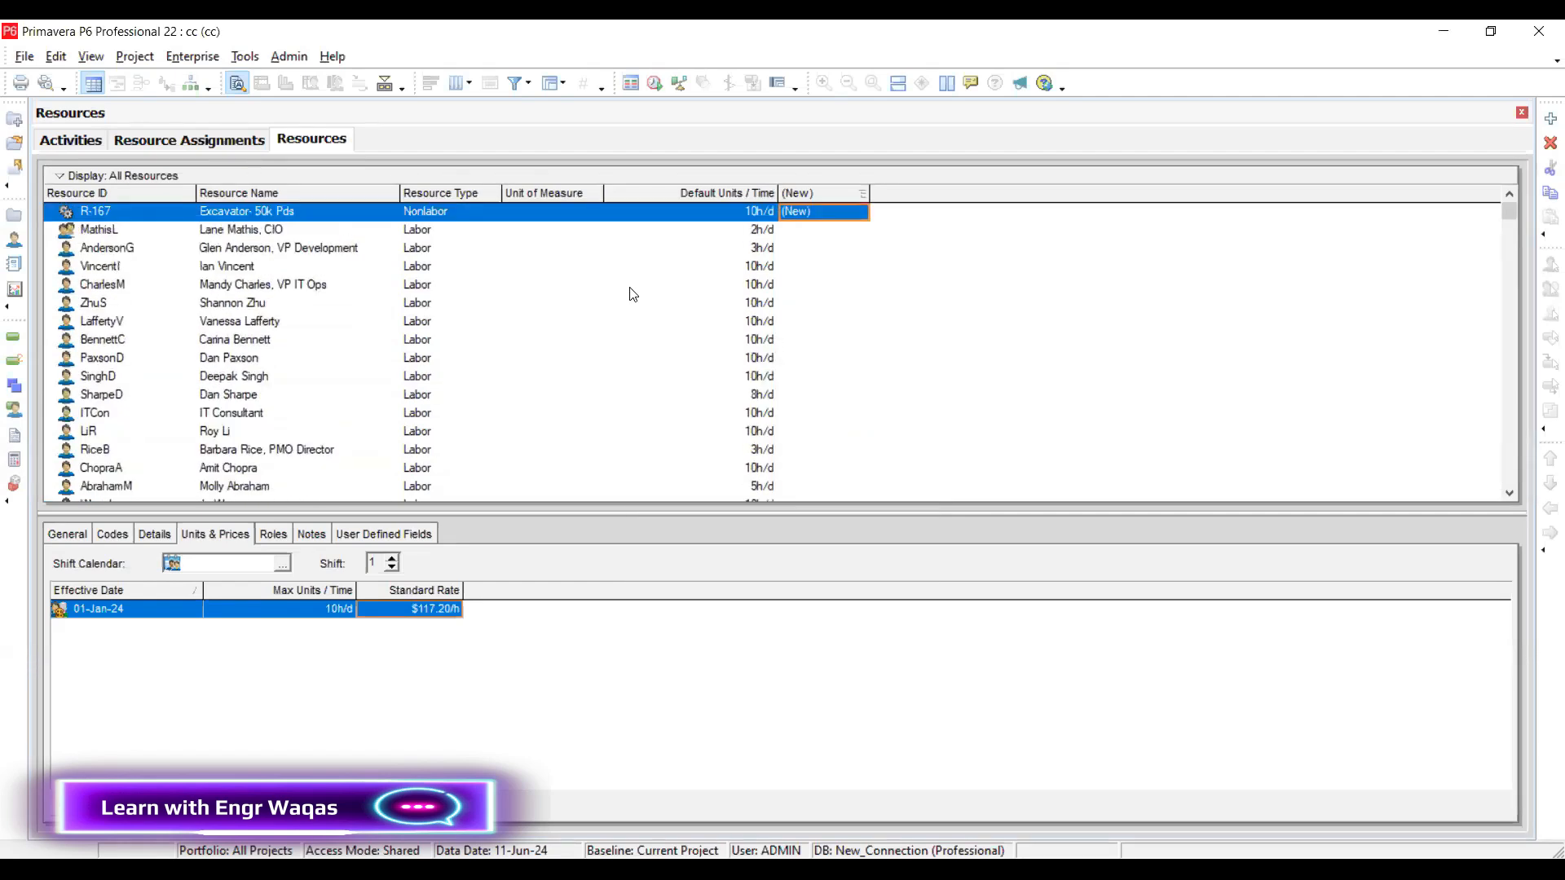
left_click_drag(1509, 211, 1525, 489)
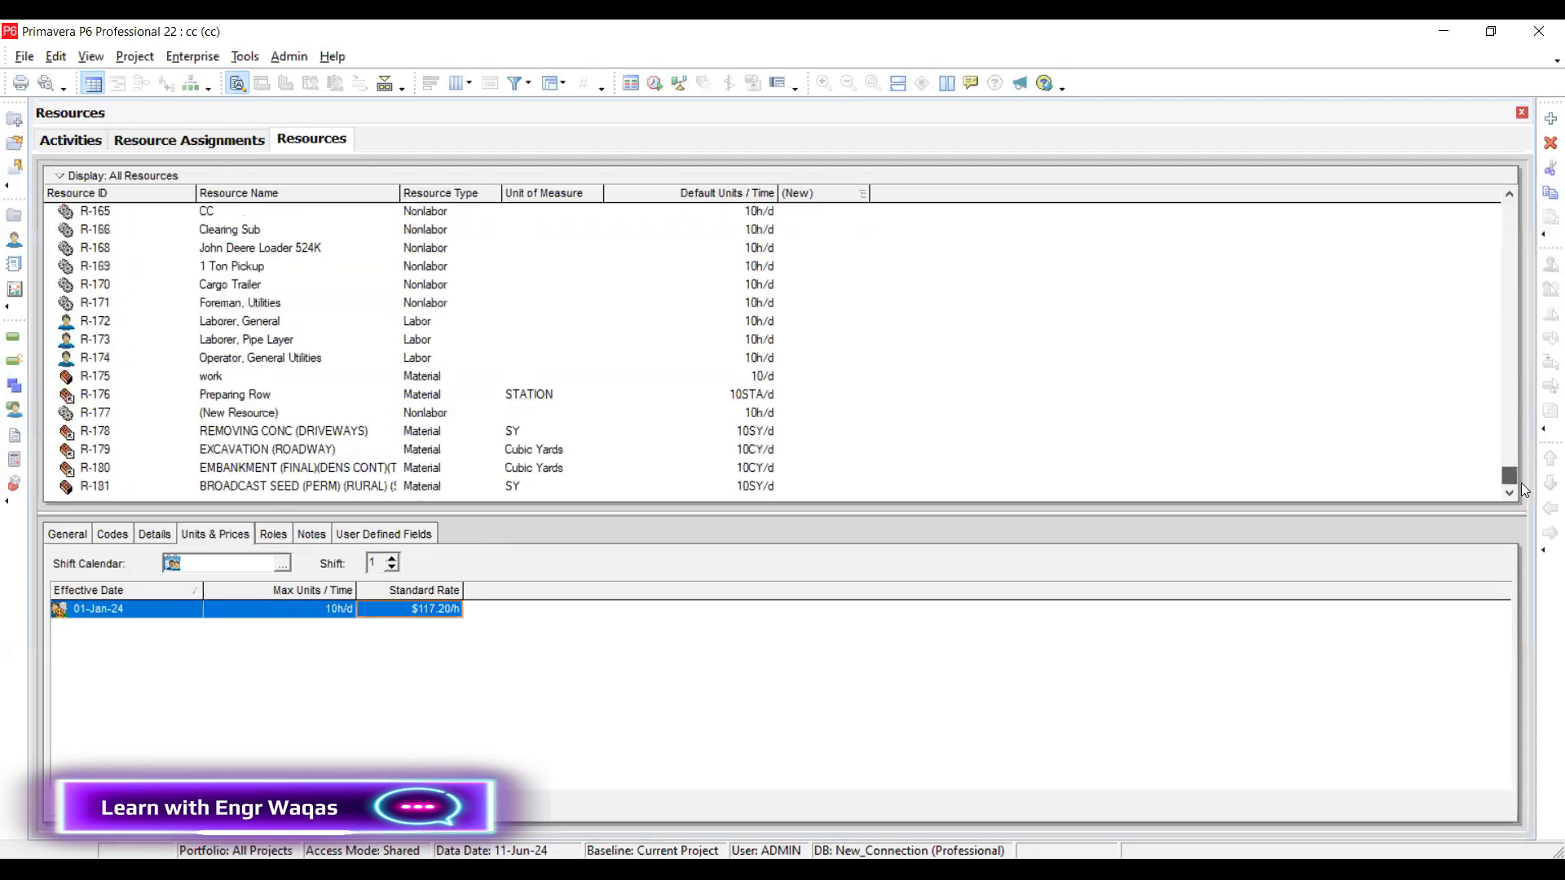
left_click(379, 325)
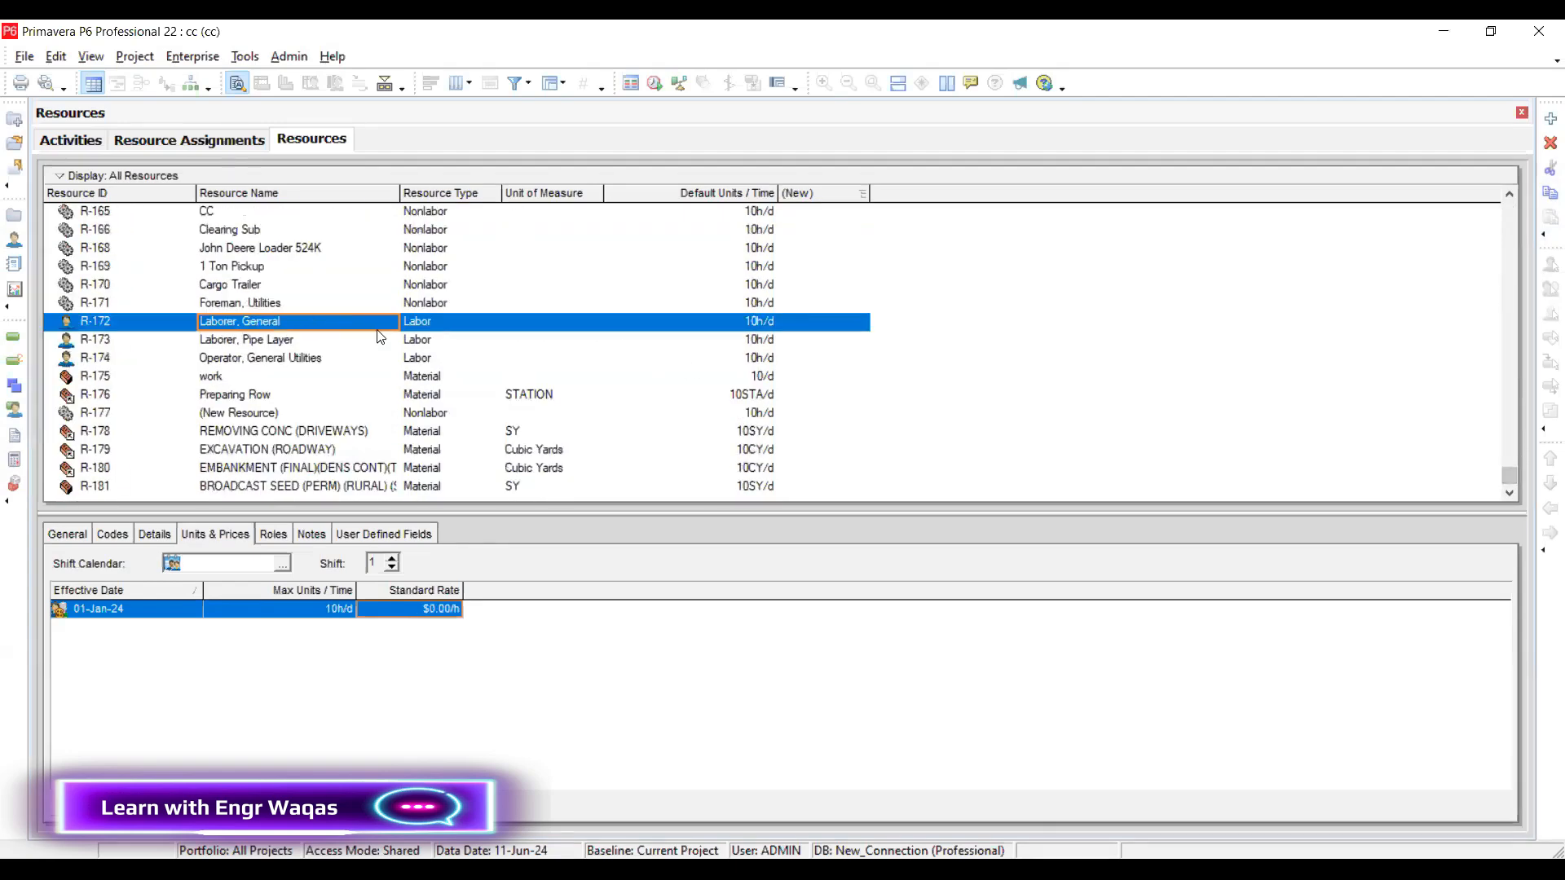
left_click(832, 326)
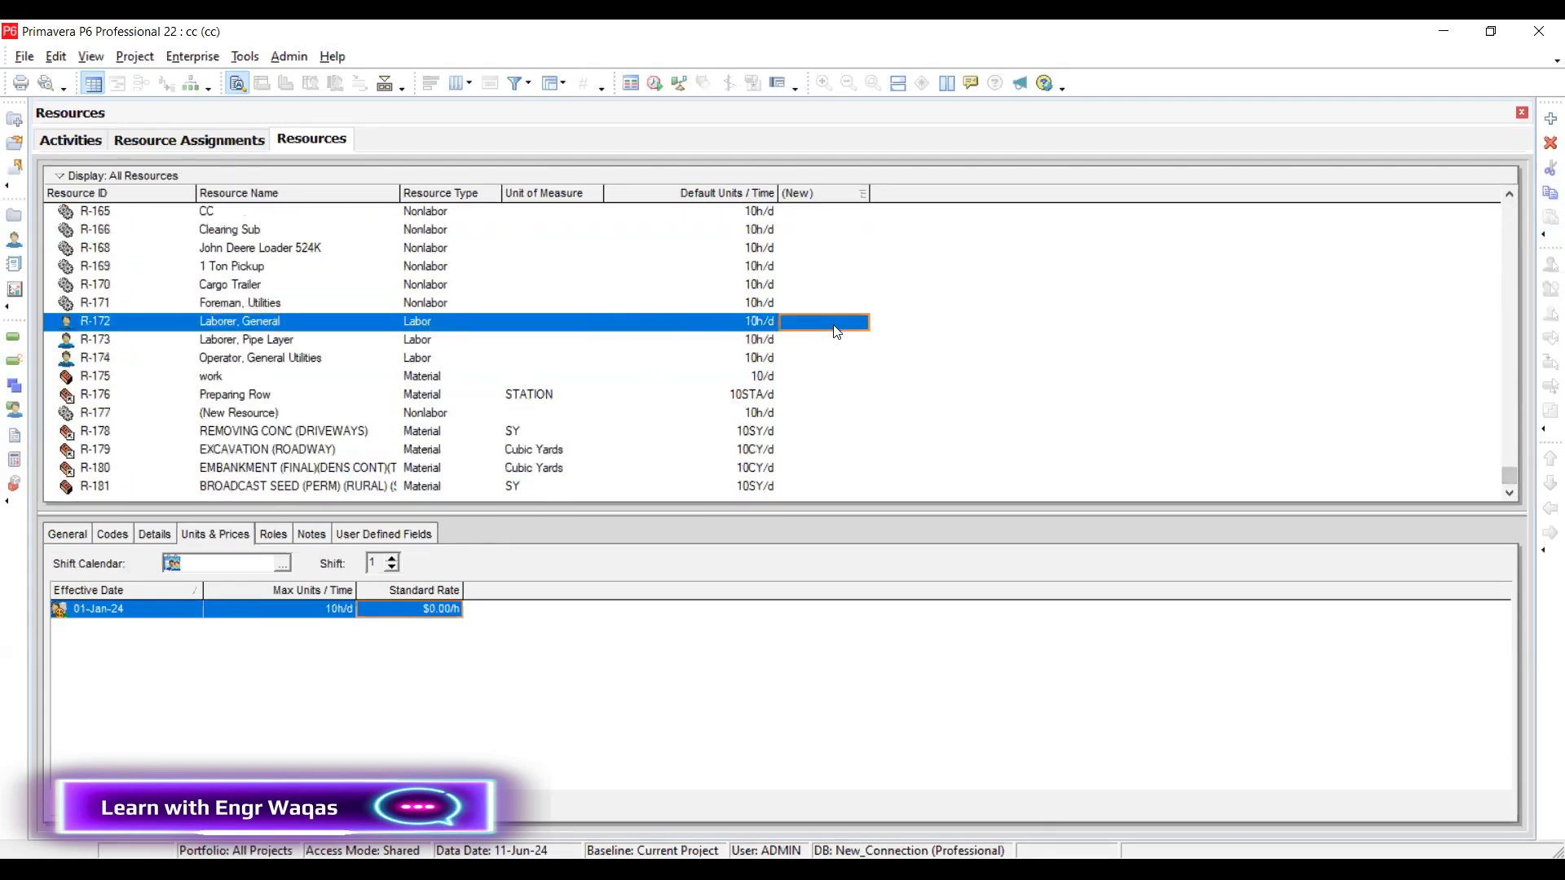
left_click(860, 323)
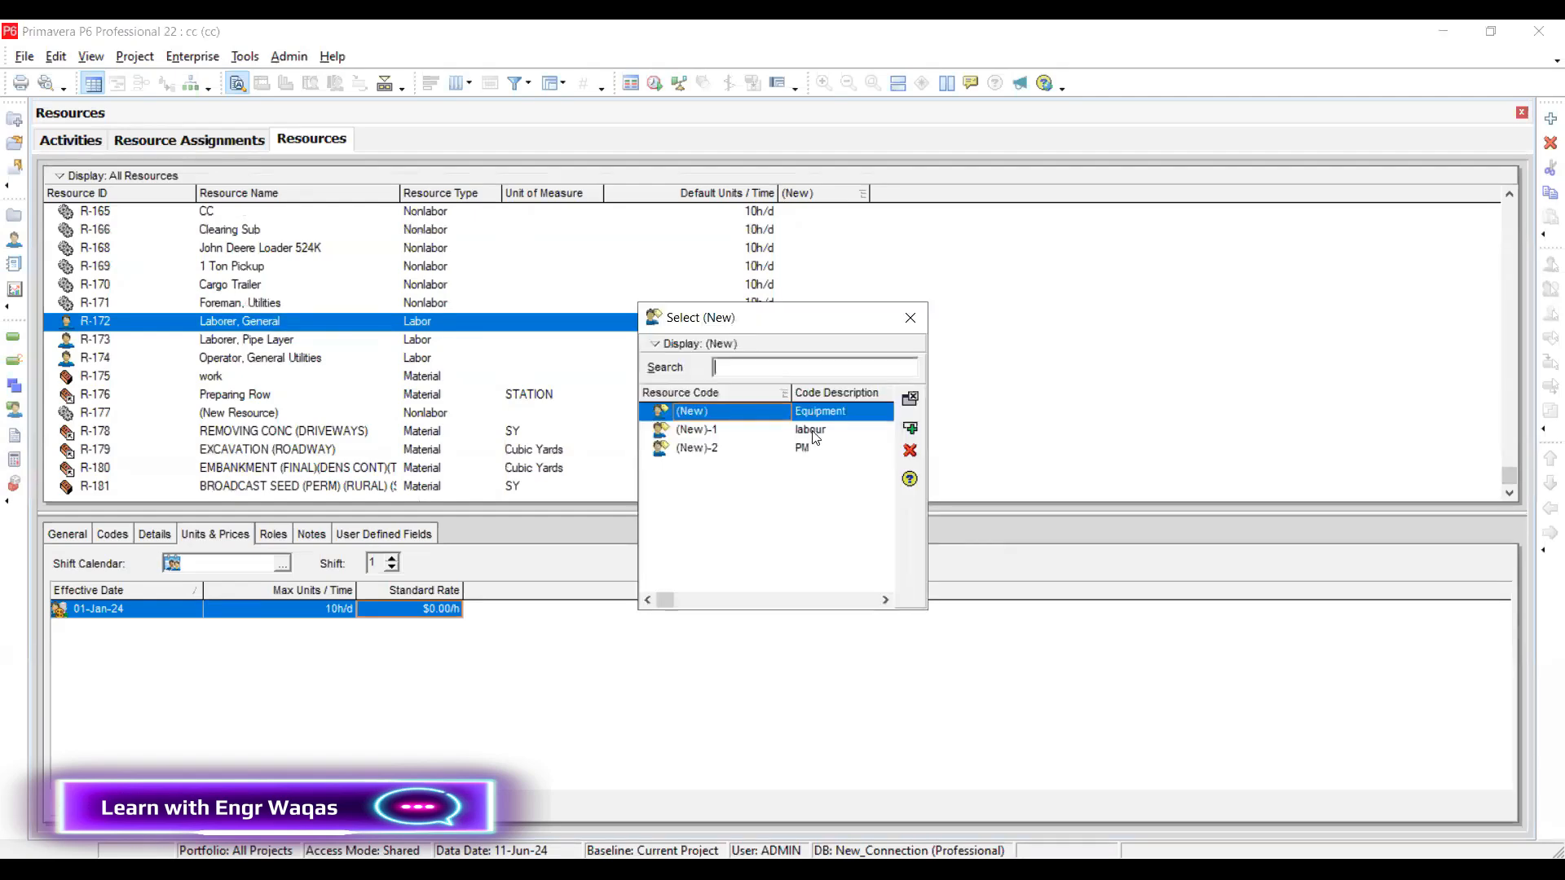
left_click(829, 430)
left_click(913, 429)
Assign the labour code value to the Operator, General Utilities resource
left_click_drag(1511, 213, 1518, 482)
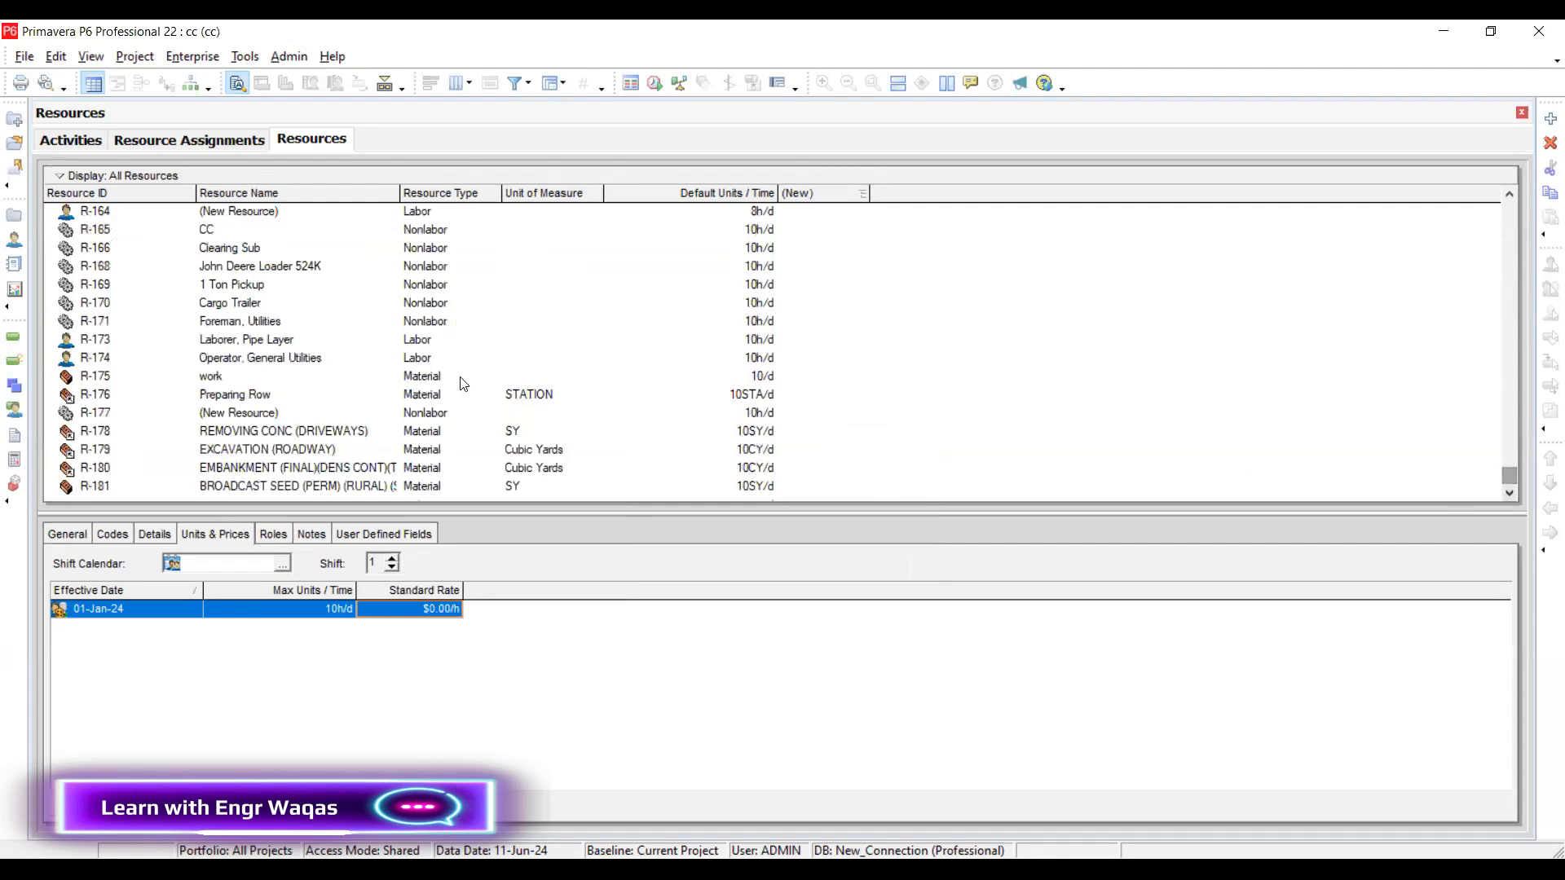
left_click(789, 360)
left_click(824, 358)
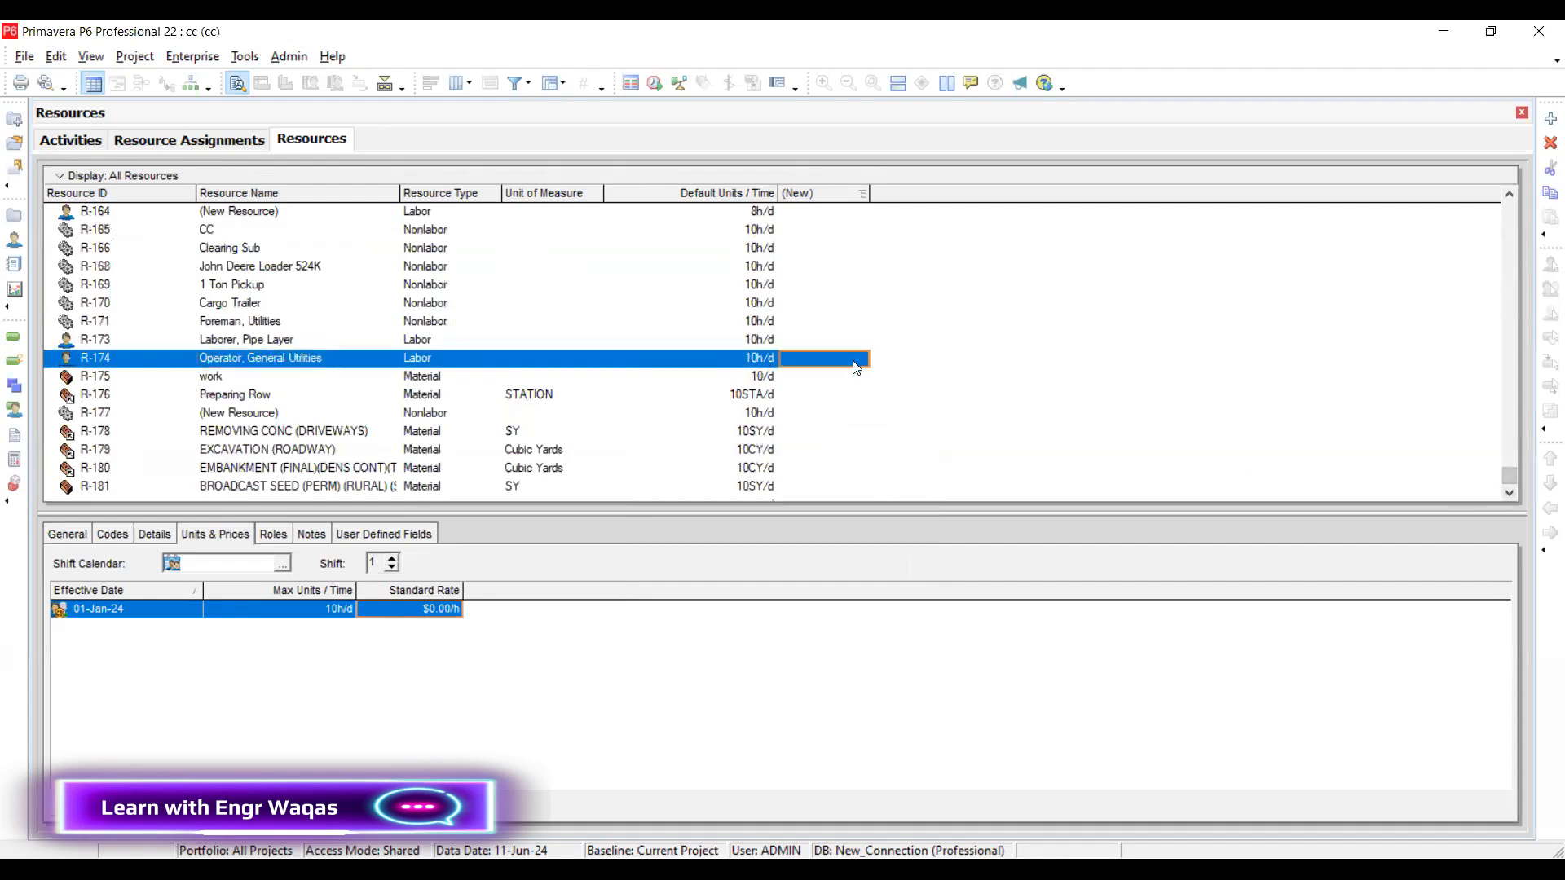
left_click(860, 360)
left_click(812, 430)
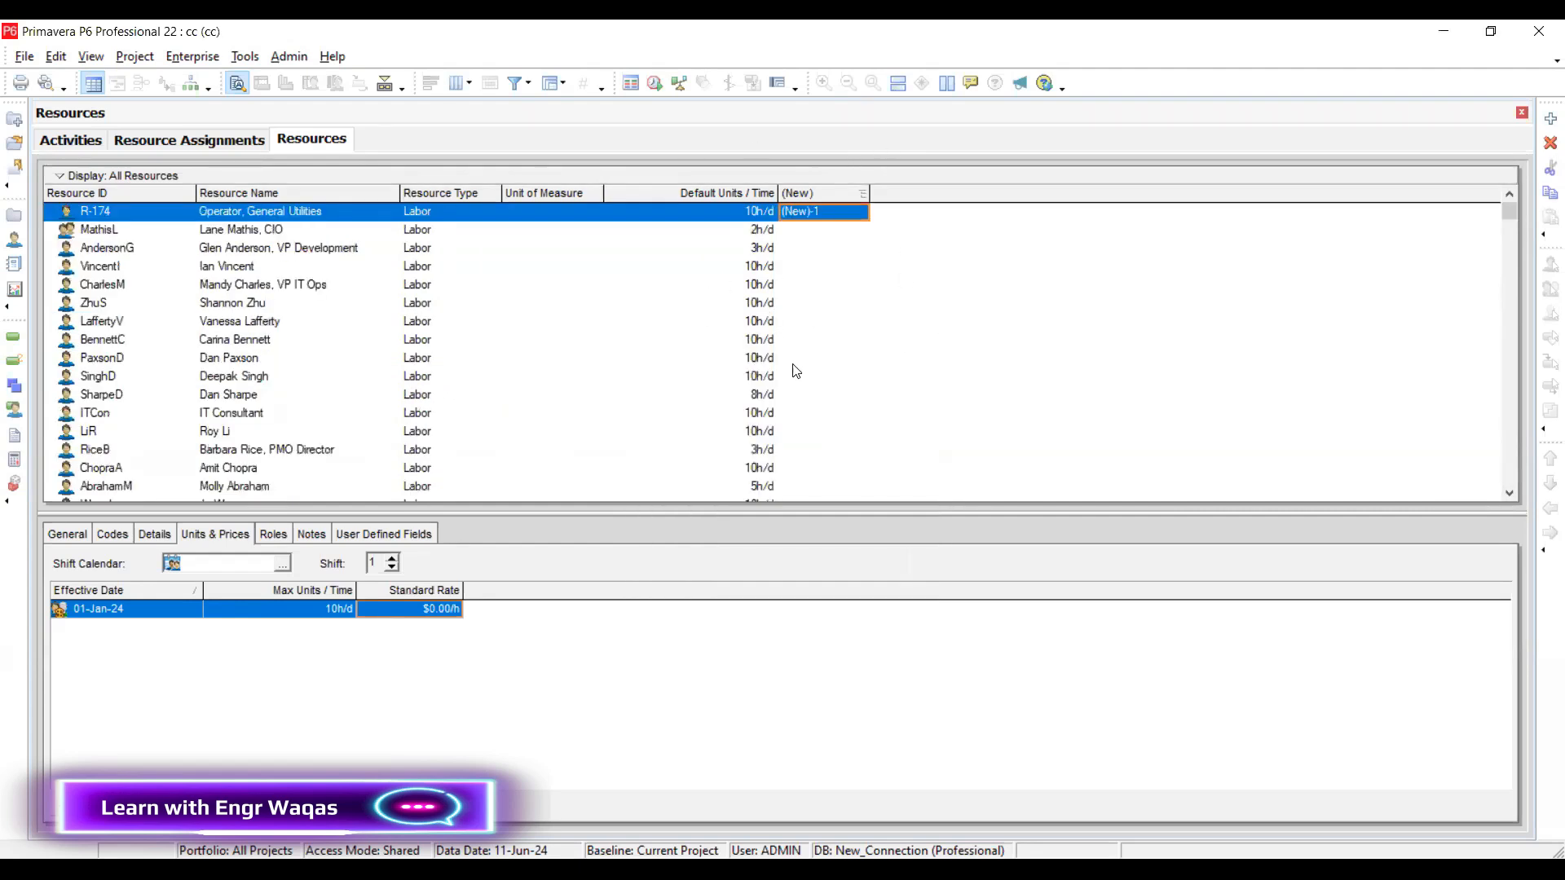
Review the project's resource assignments and the cost account and resource assigned to the Preparing ROW activity
left_click(176, 138)
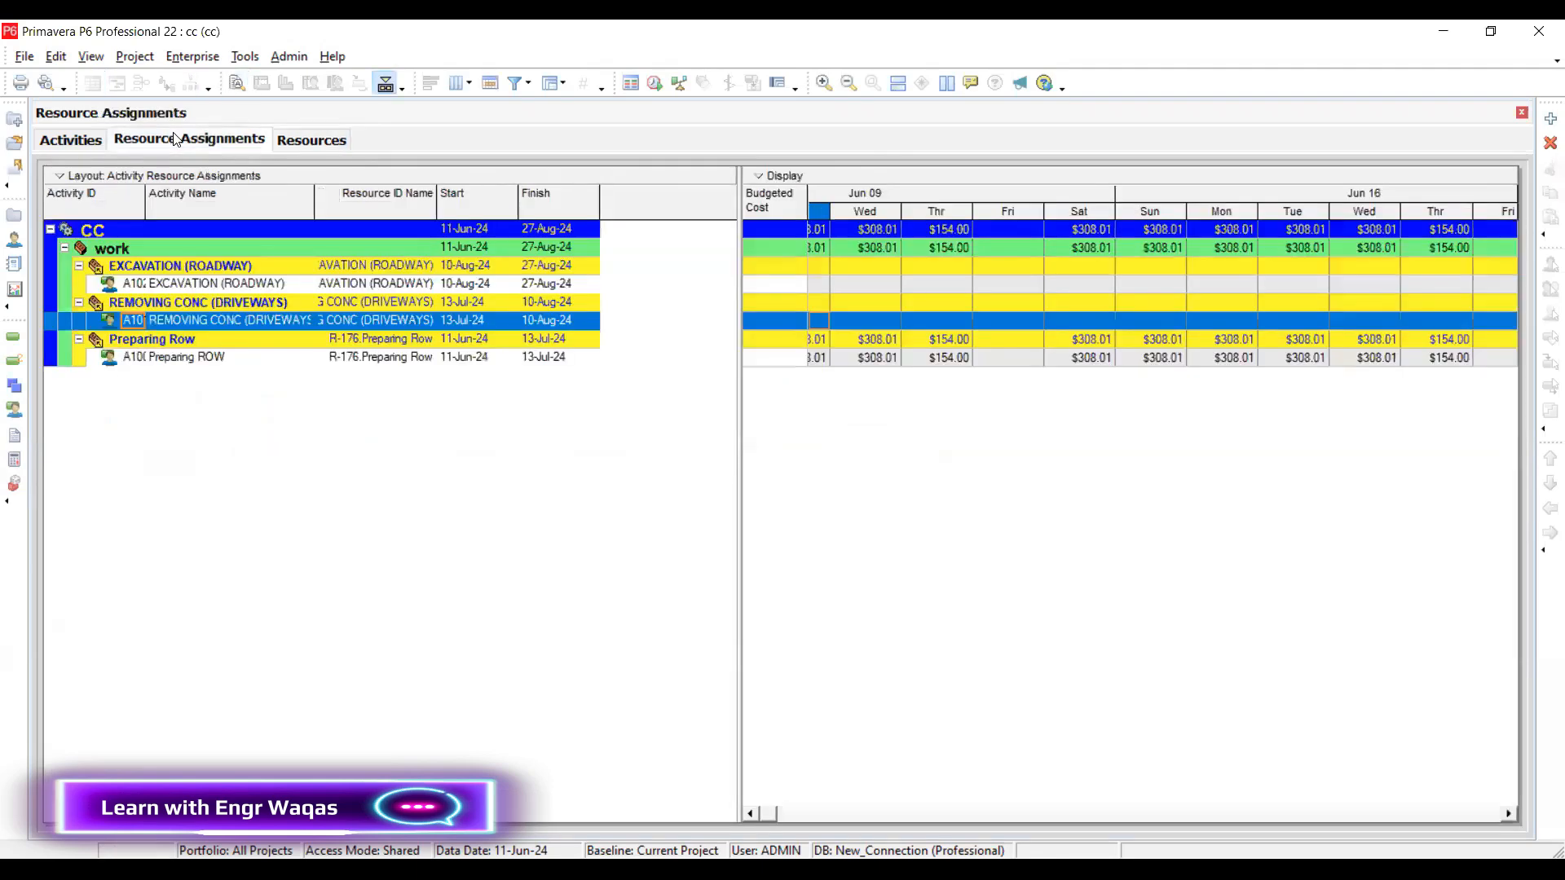
left_click(72, 140)
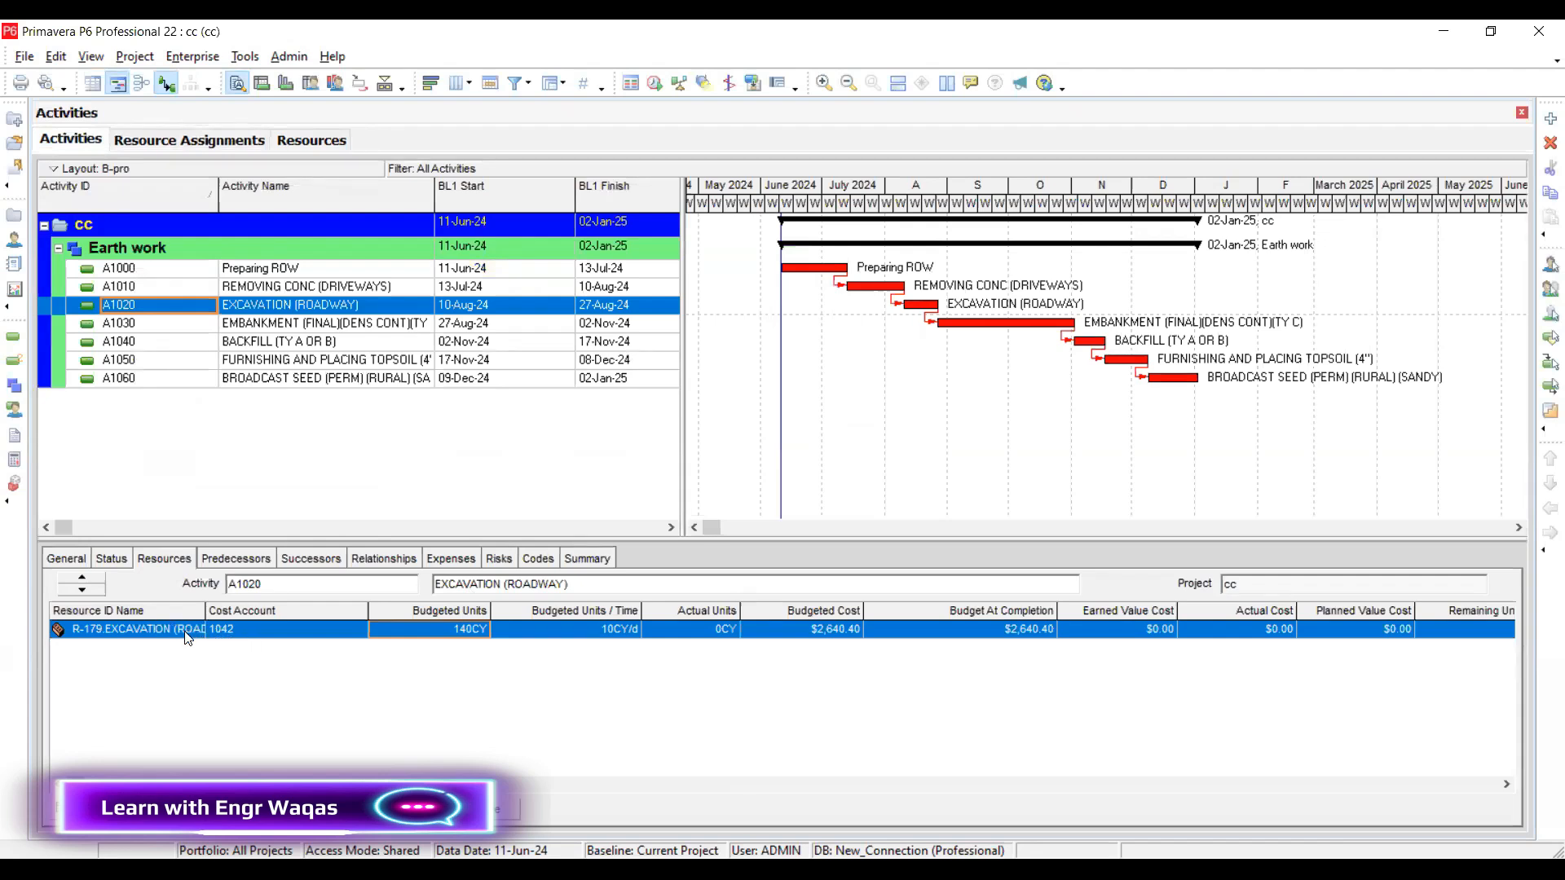
left_click(262, 272)
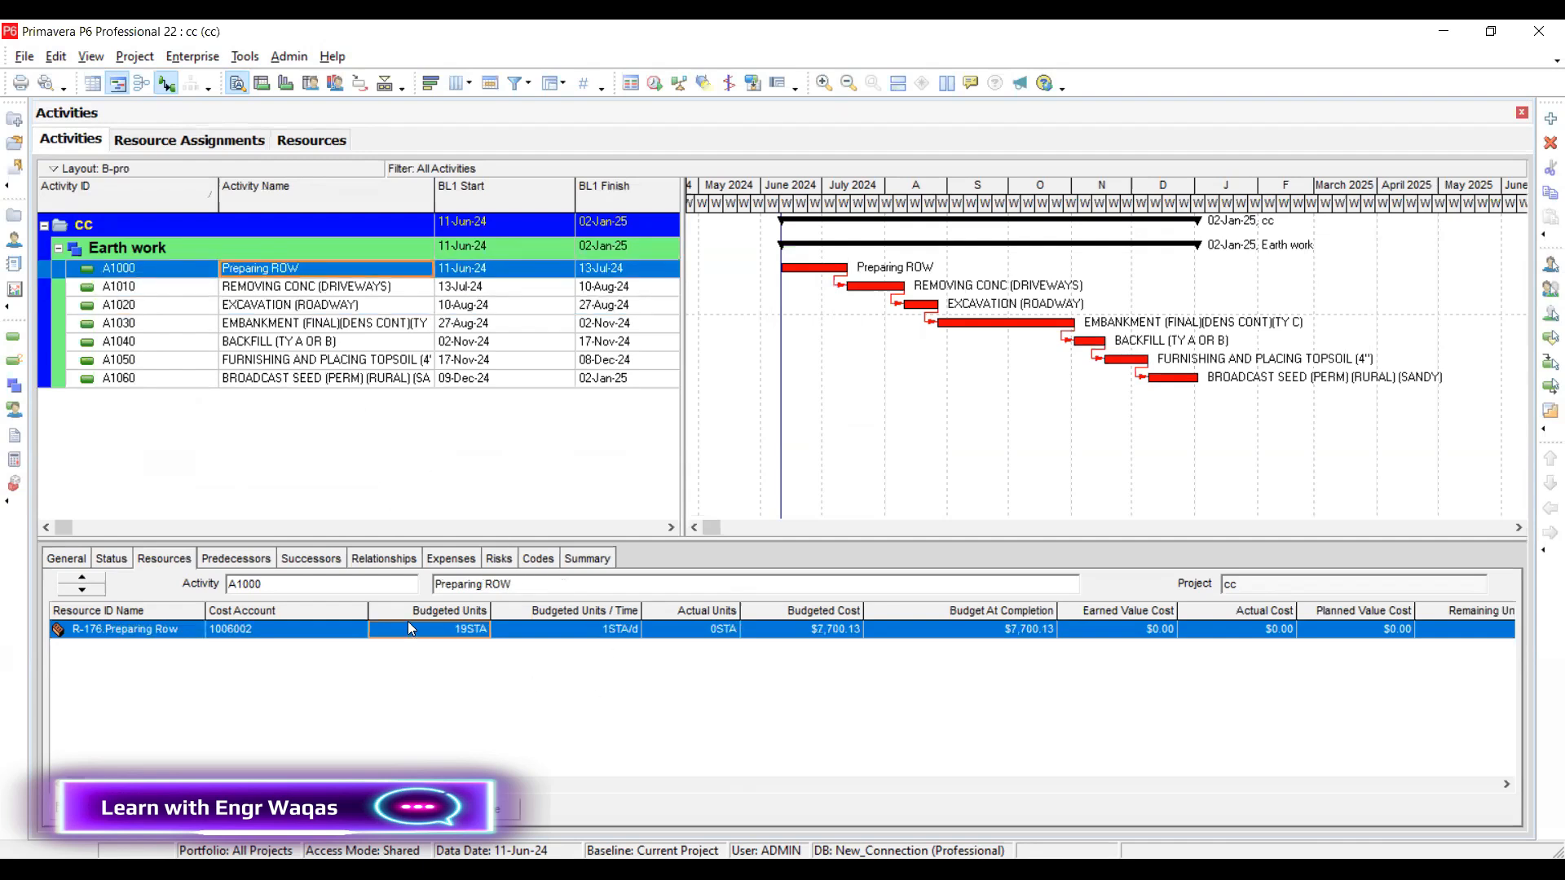
left_click(209, 140)
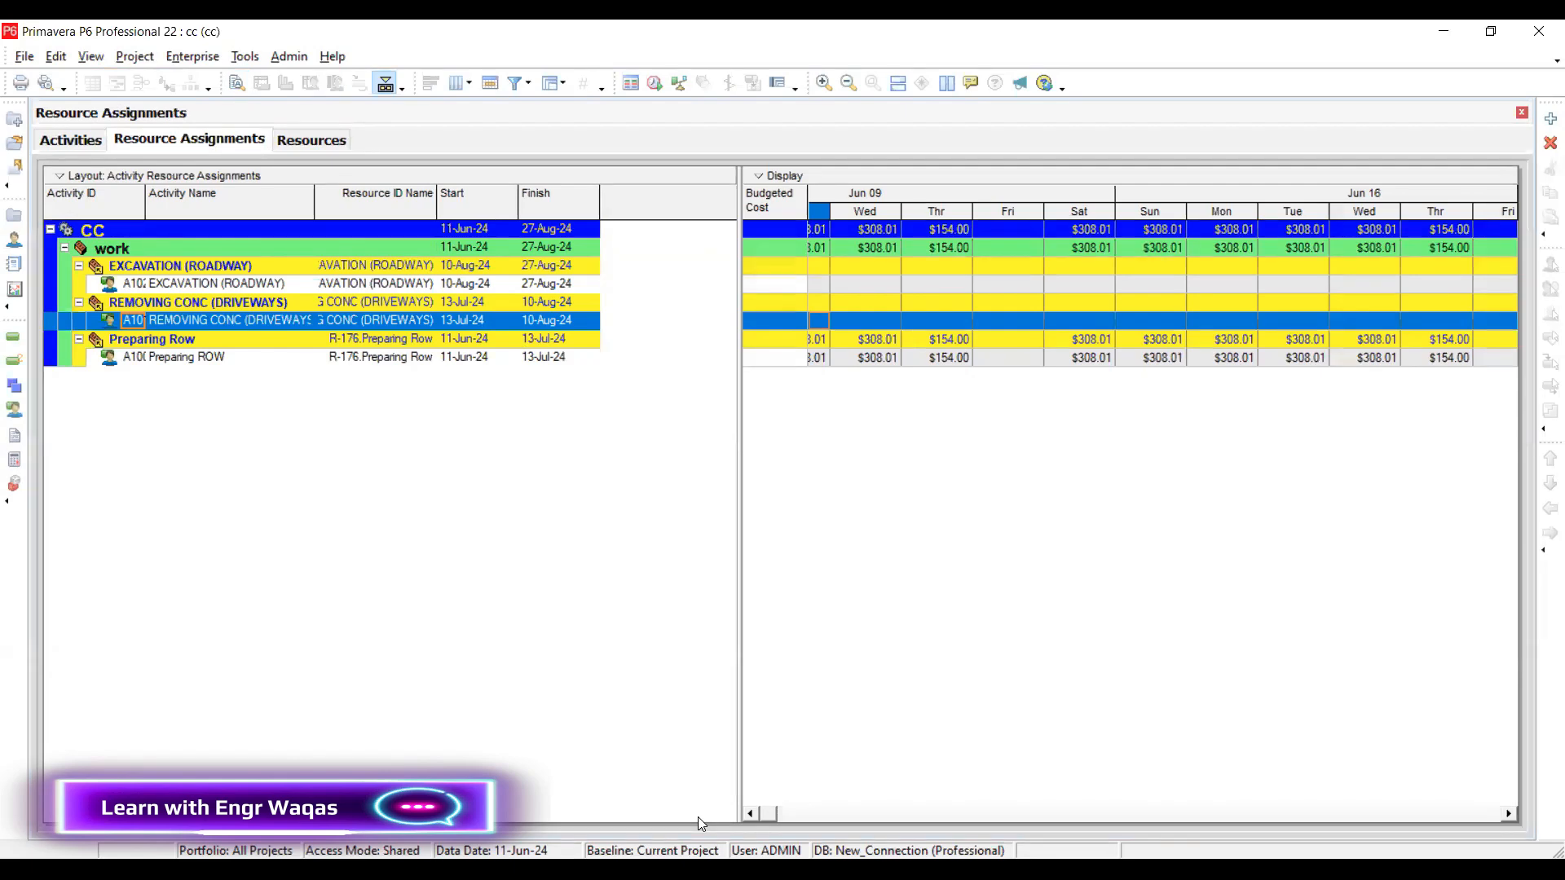
Switch to the Excel cost sheet, pen-tick its bid item, activity, resource, description and cost type entries, and circle the vendor CENTREE
key("alt+Tab")
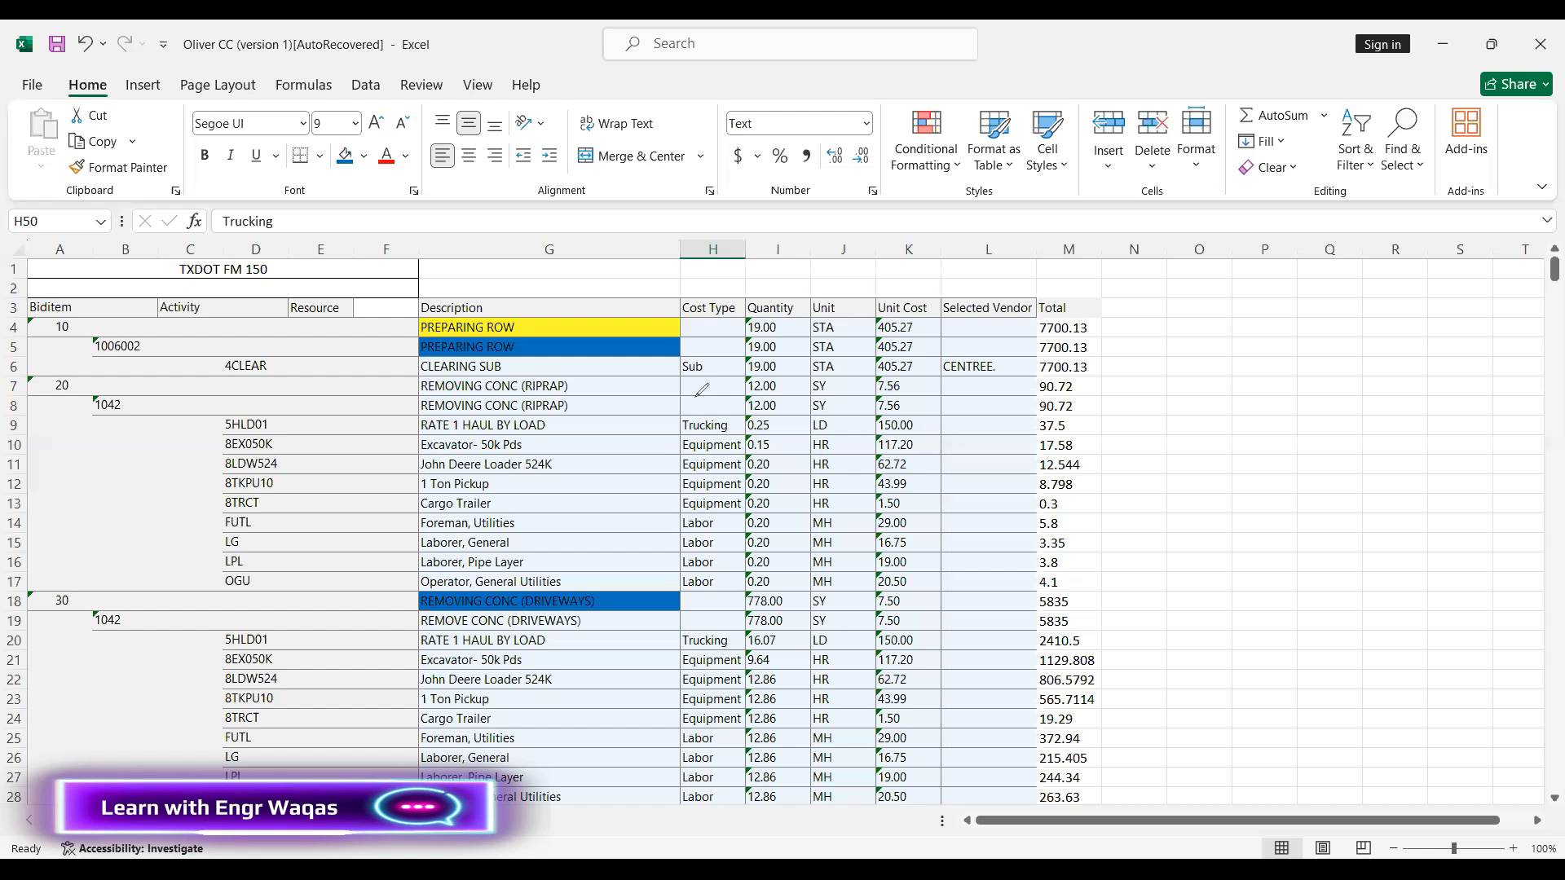
left_click_drag(103, 313, 155, 272)
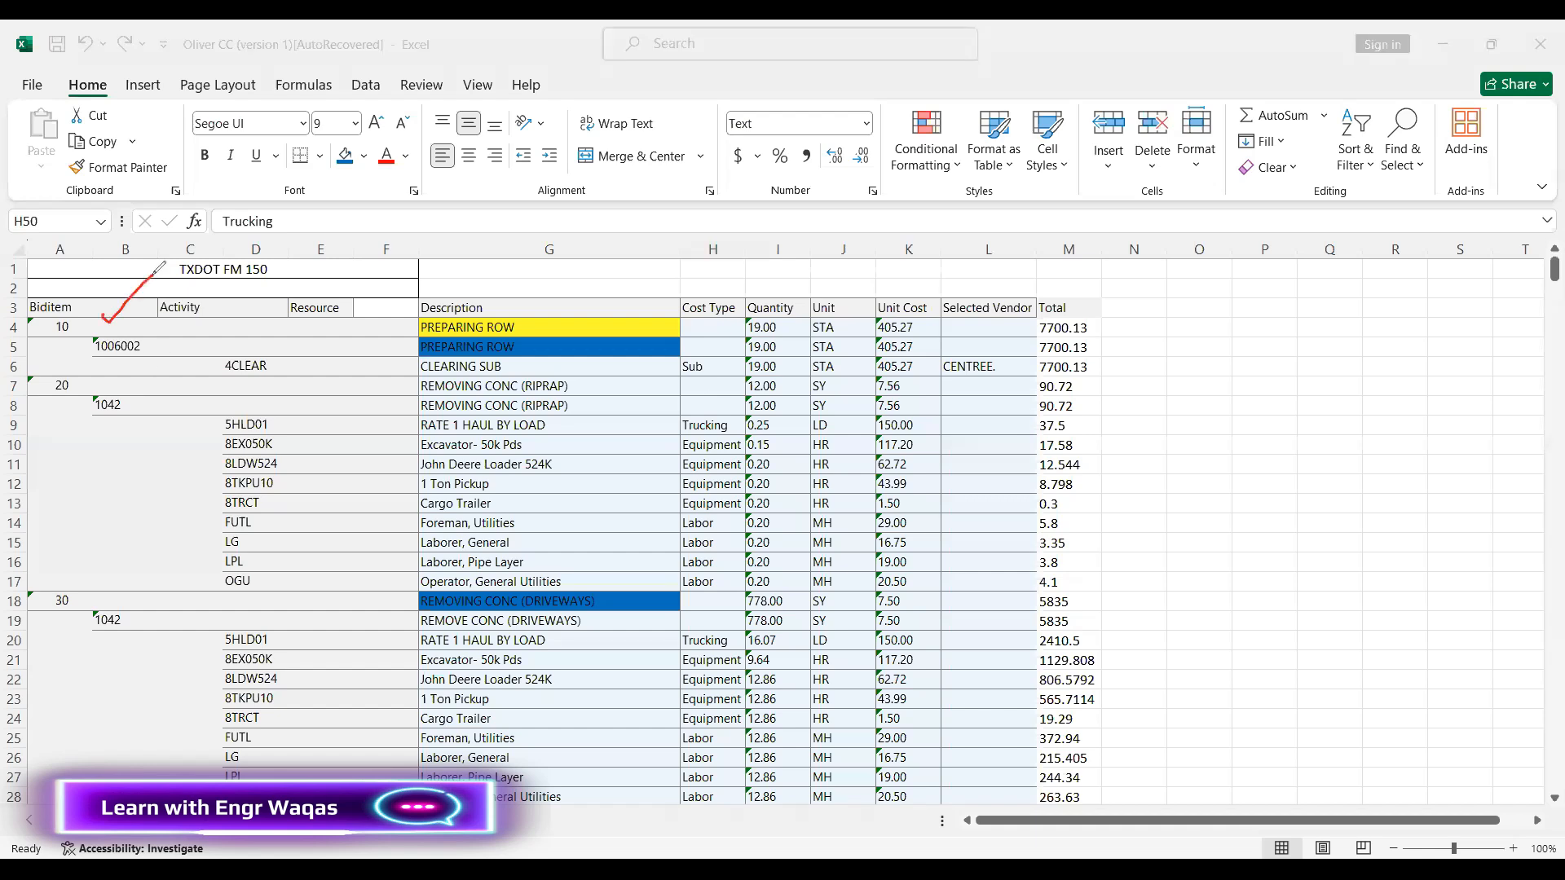
mouse_move(56, 282)
left_mouse_down()
mouse_move(64, 294)
mouse_move(84, 257)
left_mouse_up()
left_click_drag(253, 346, 288, 315)
mouse_move(695, 335)
left_mouse_down()
mouse_move(707, 356)
mouse_move(756, 272)
left_mouse_up()
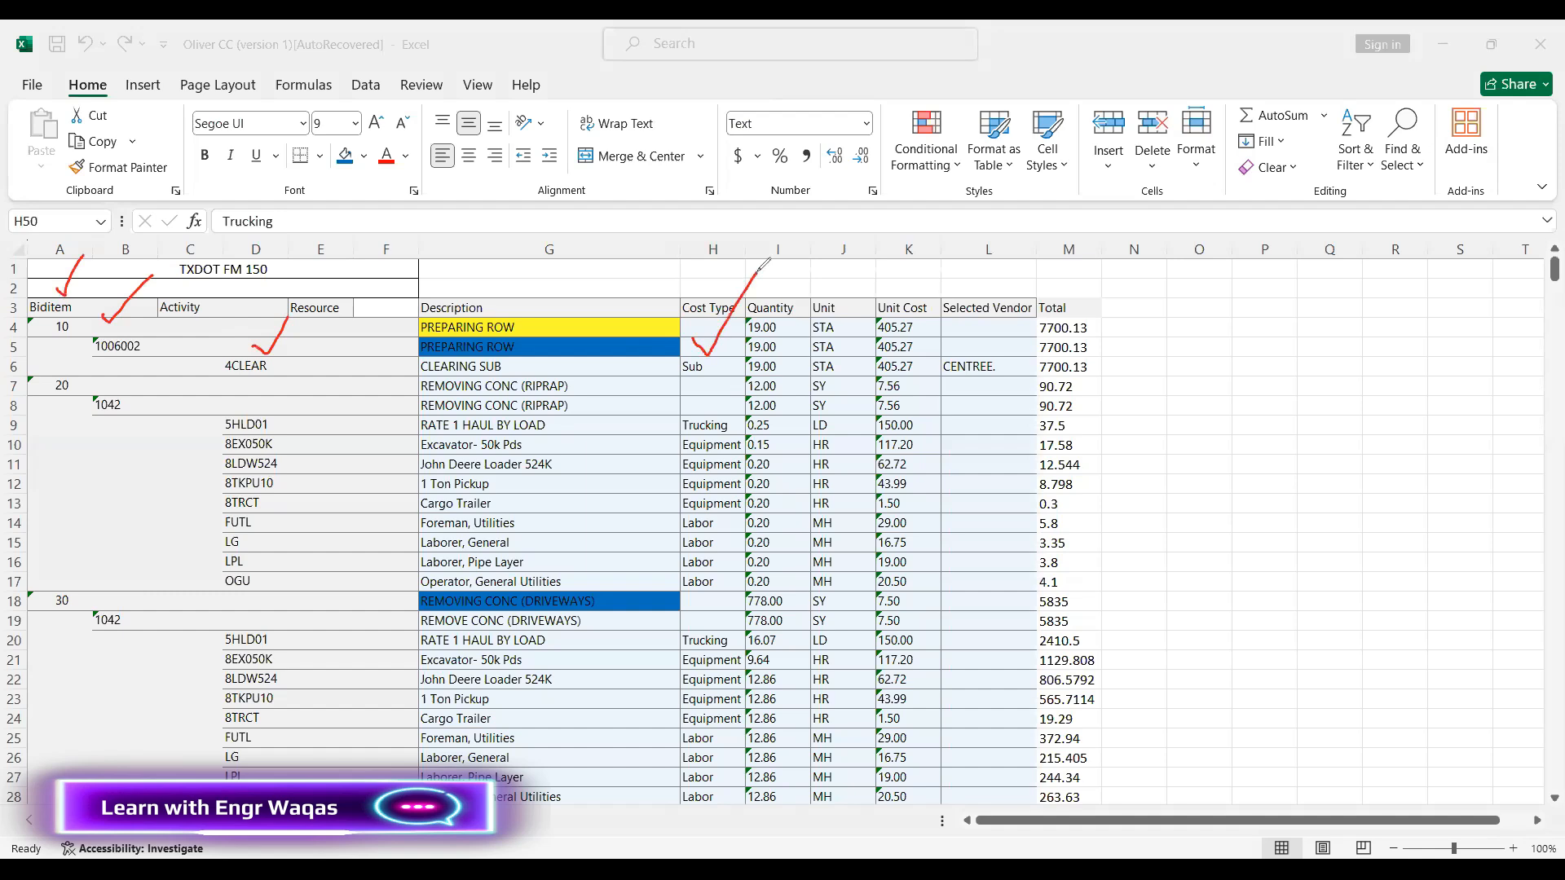
mouse_move(1029, 342)
left_mouse_down()
mouse_move(939, 343)
mouse_move(930, 359)
left_mouse_up()
left_click_drag(591, 383, 642, 354)
mouse_move(1026, 339)
left_mouse_down()
mouse_move(1020, 387)
mouse_move(943, 377)
mouse_move(934, 358)
left_mouse_up()
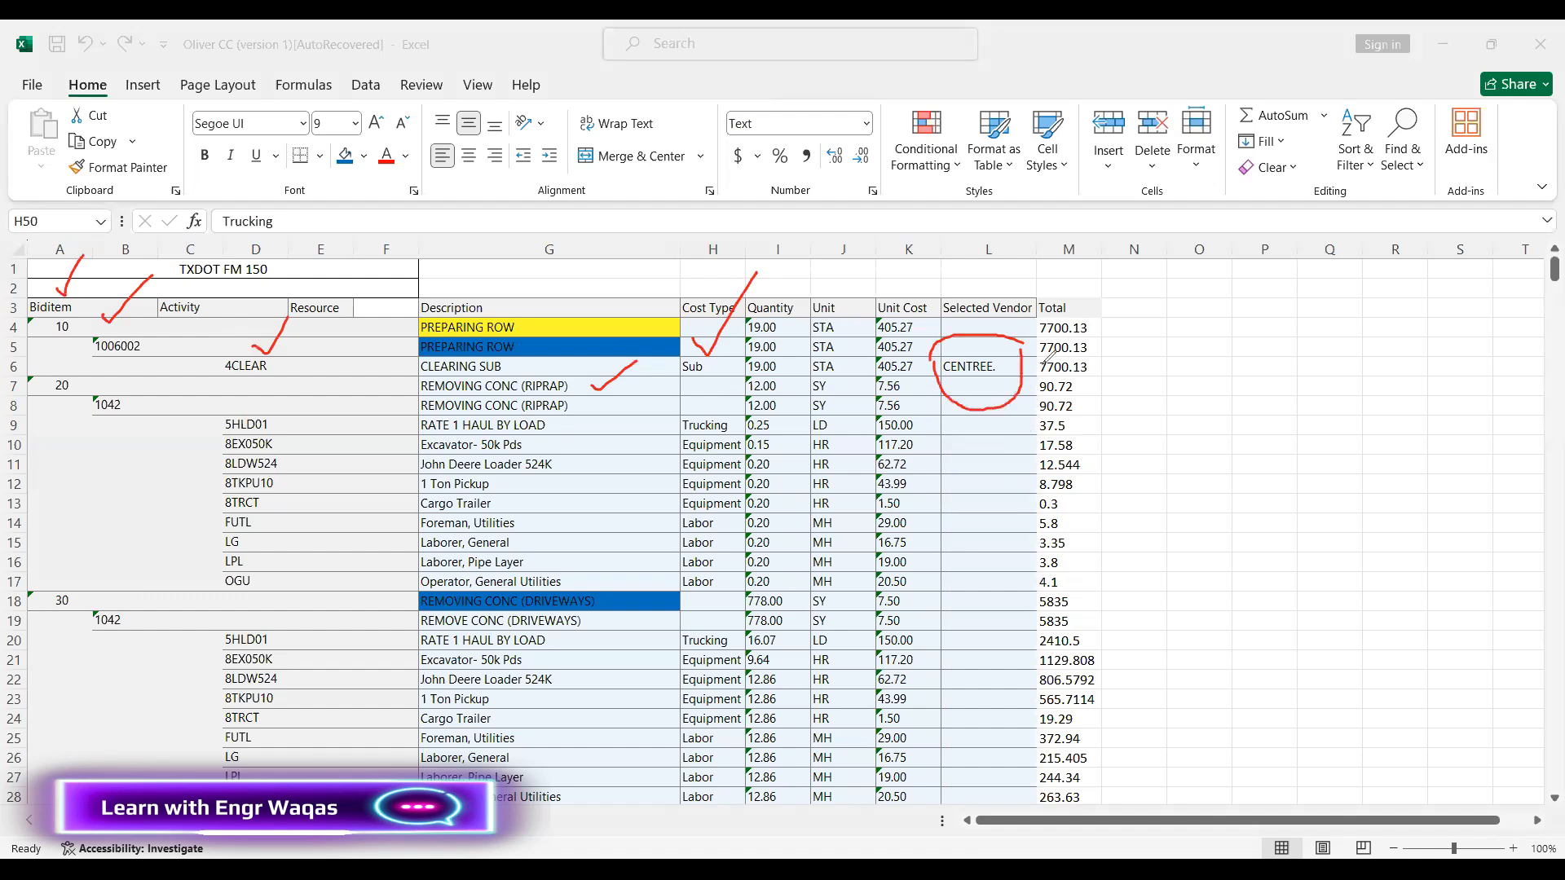
left_click_drag(553, 340, 602, 314)
Handwrite "Cost" beside the Excel table and draw a downward arrow from the circled vendor along the Selected Vendor column
left_click_drag(1186, 369, 1227, 457)
mouse_move(1221, 408)
left_mouse_down()
mouse_move(1205, 445)
mouse_move(1220, 394)
left_mouse_up()
left_click_drag(1323, 379, 1288, 429)
mouse_move(1375, 352)
left_mouse_down()
mouse_move(1396, 437)
mouse_move(1432, 388)
left_mouse_up()
left_click_drag(1181, 540, 1175, 609)
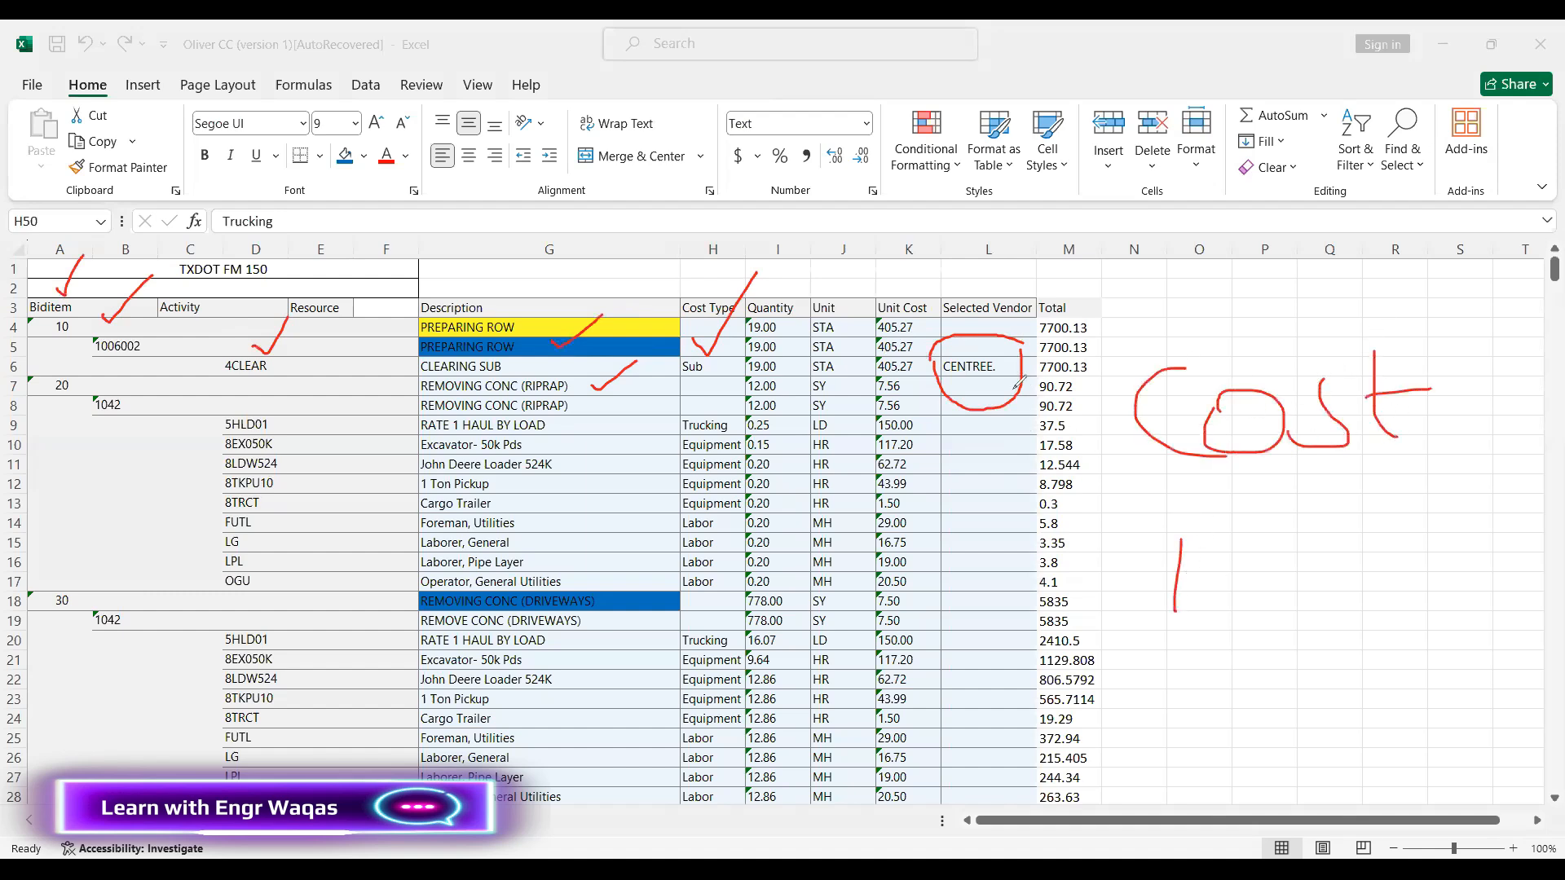
left_click_drag(1004, 380, 1015, 570)
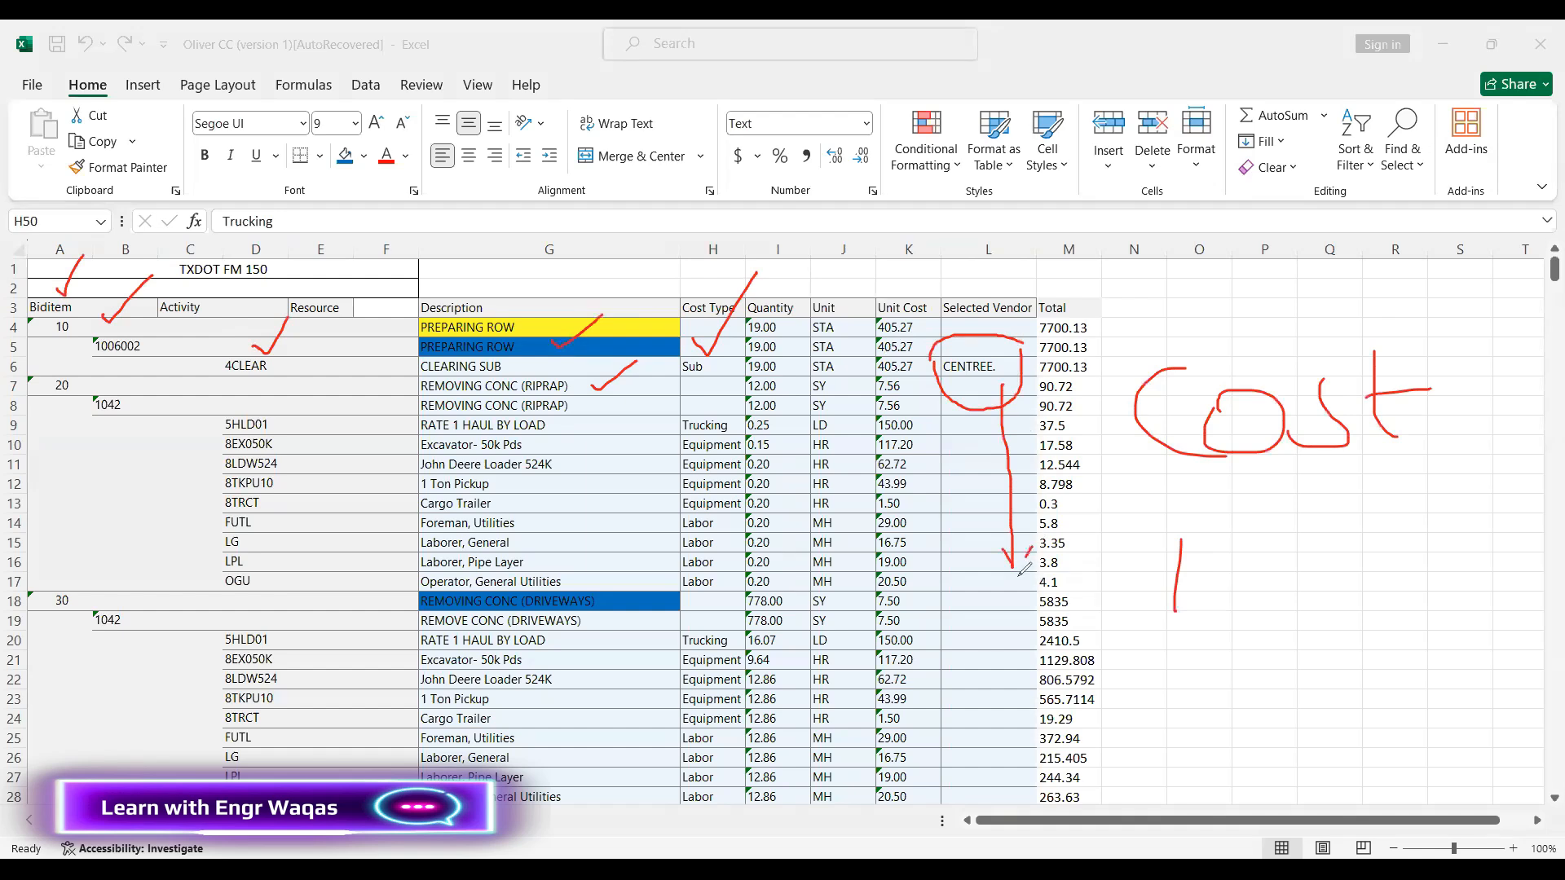